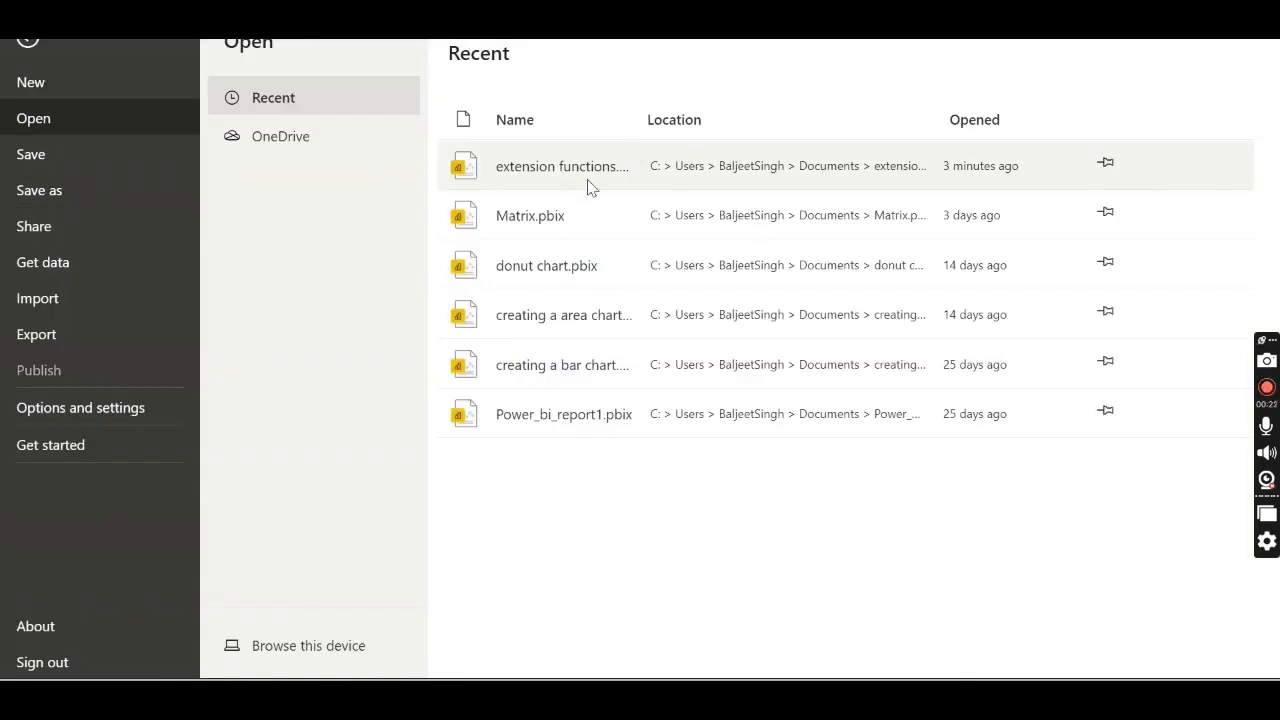
# - Switch to Excel and bring up the Retail workbook from the Extension Functions-01 folder
pyautogui.click(27, 45)
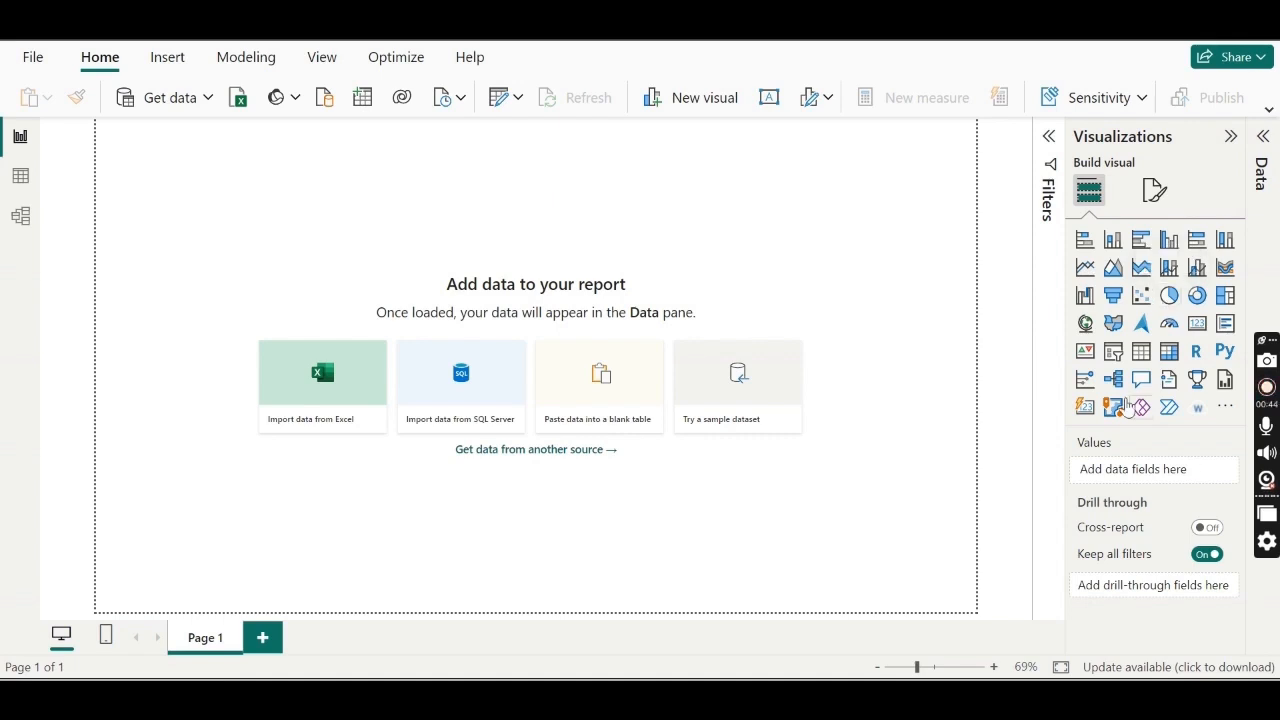
pyautogui.moveTo(867, 698)
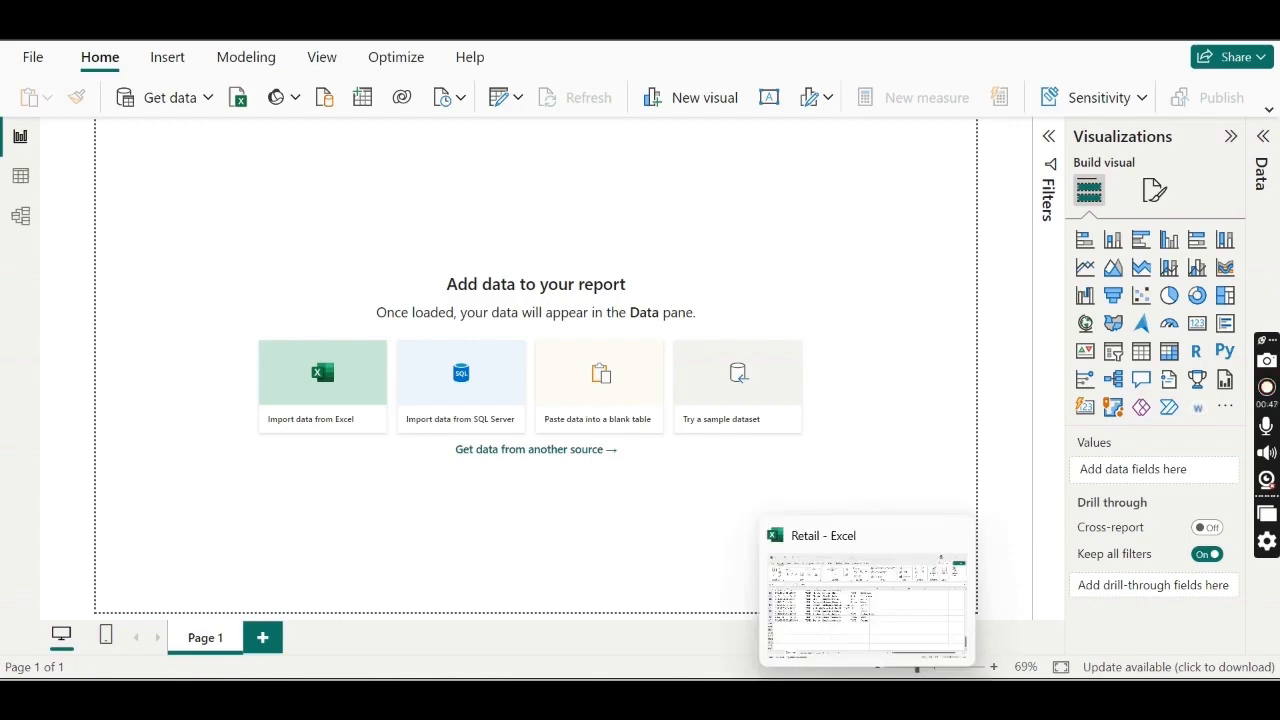
pyautogui.click(841, 646)
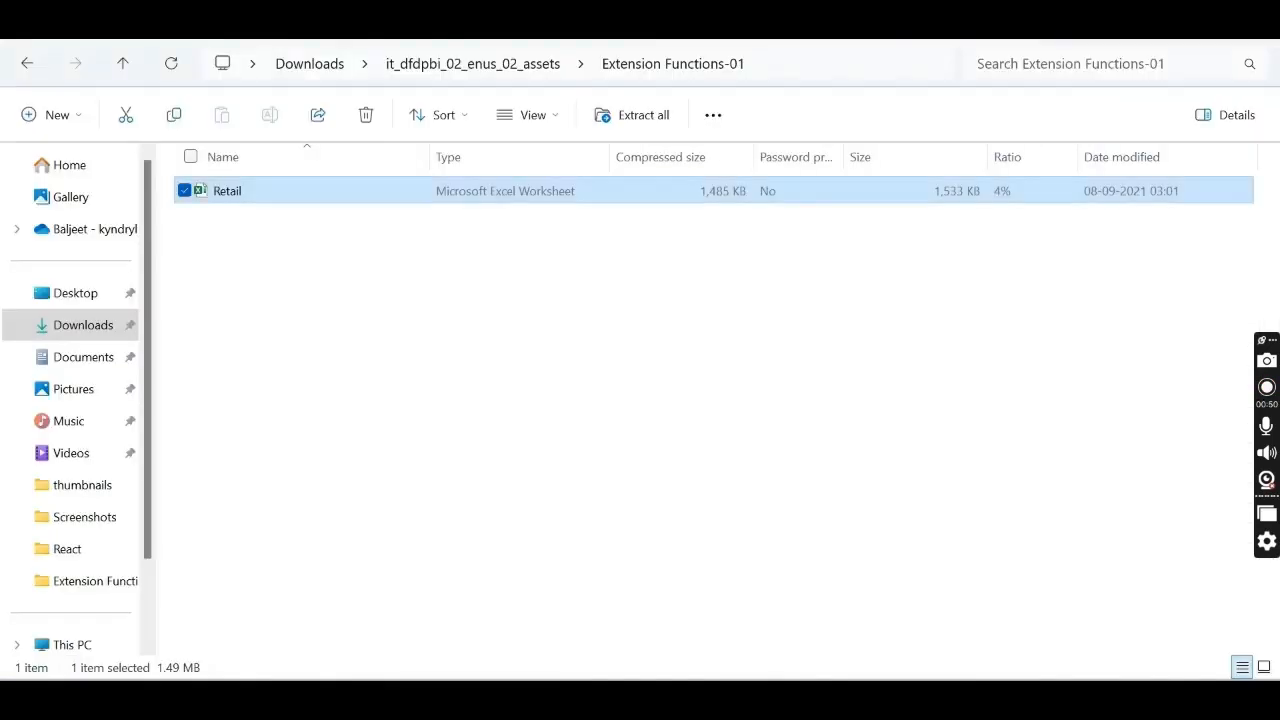
pyautogui.doubleClick(243, 192)
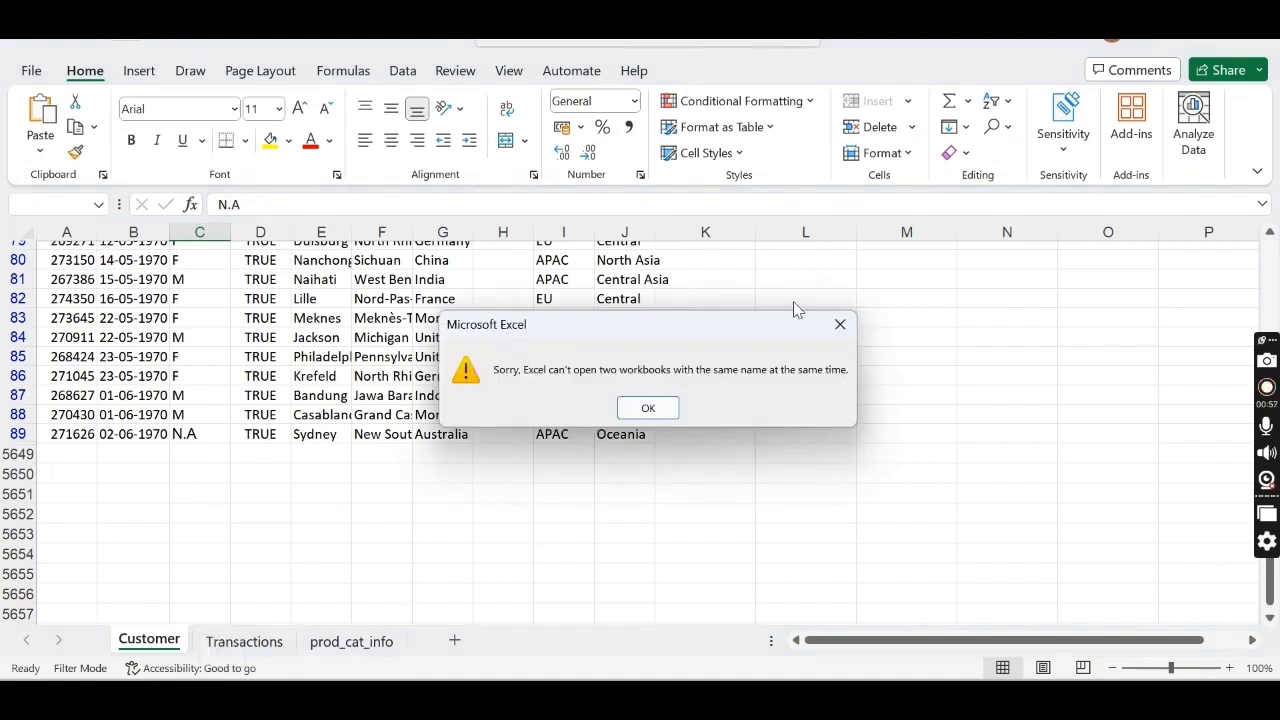
pyautogui.click(840, 331)
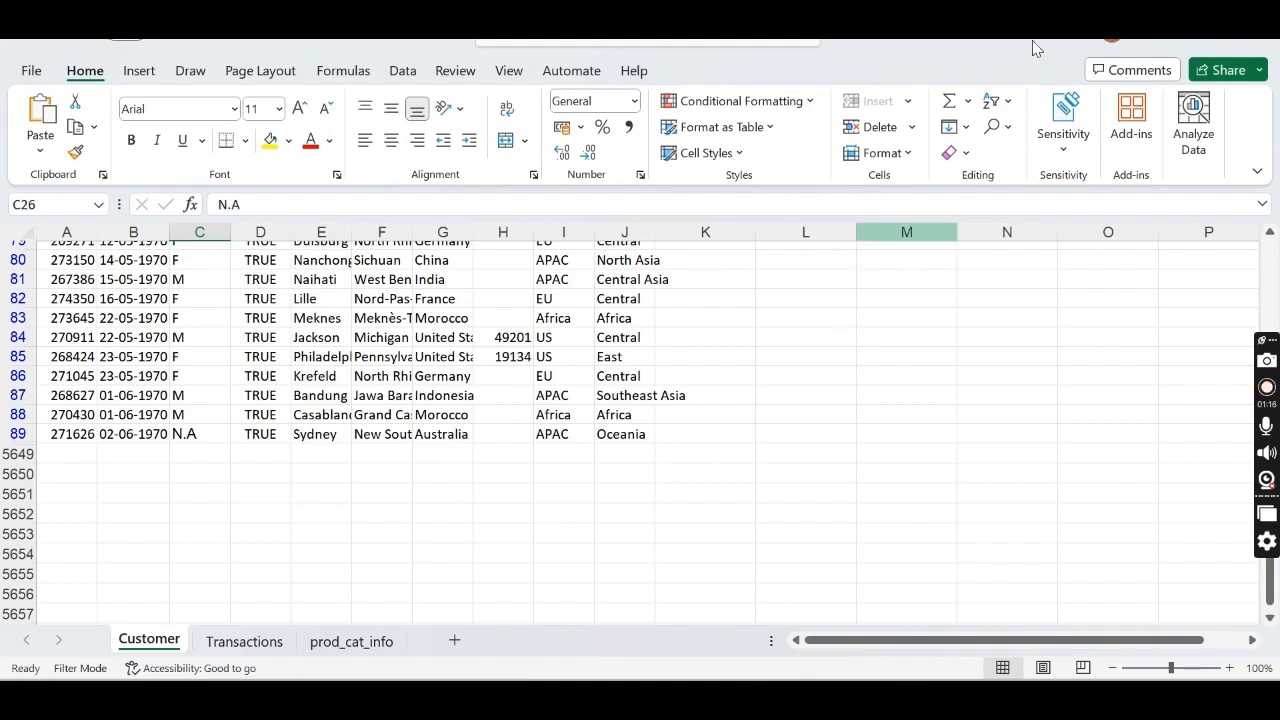
# - Widen the customer_Id and Country columns on the Customer sheet to fit their contents
pyautogui.click(1268, 237)
pyautogui.moveTo(1268, 244); pyautogui.dragTo(1268, 244)
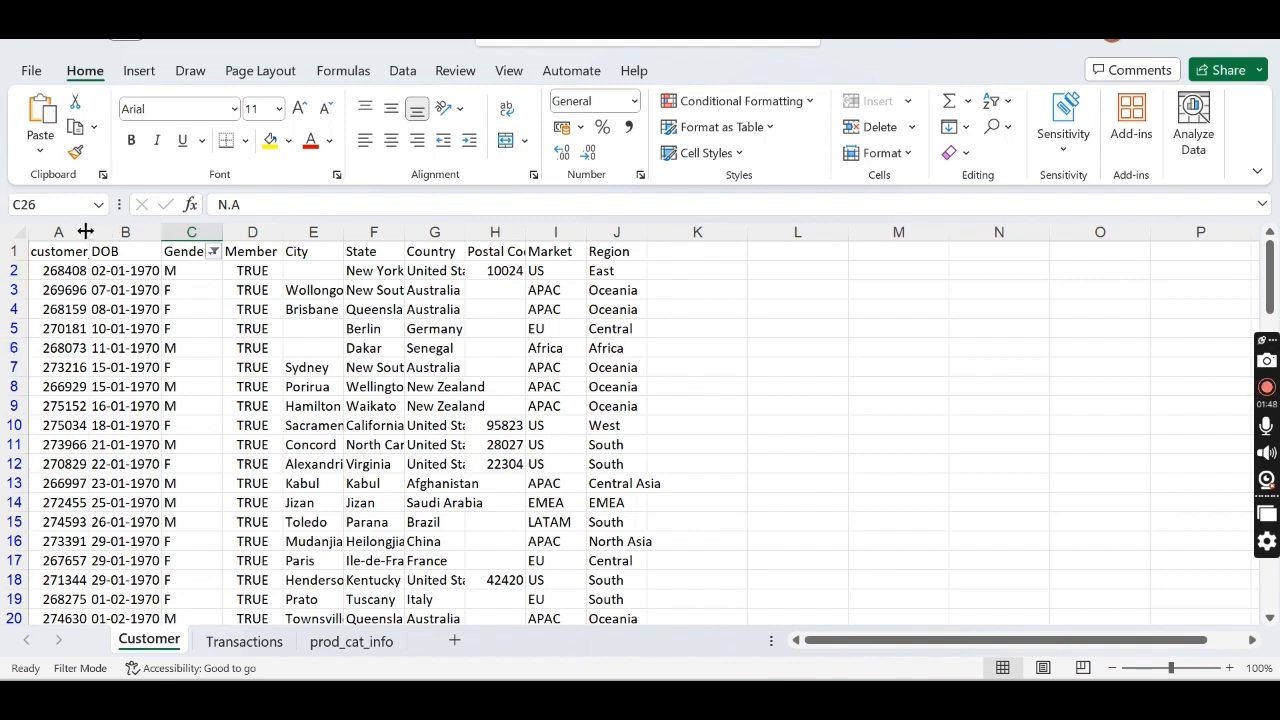
pyautogui.moveTo(86, 231); pyautogui.dragTo(107, 231)
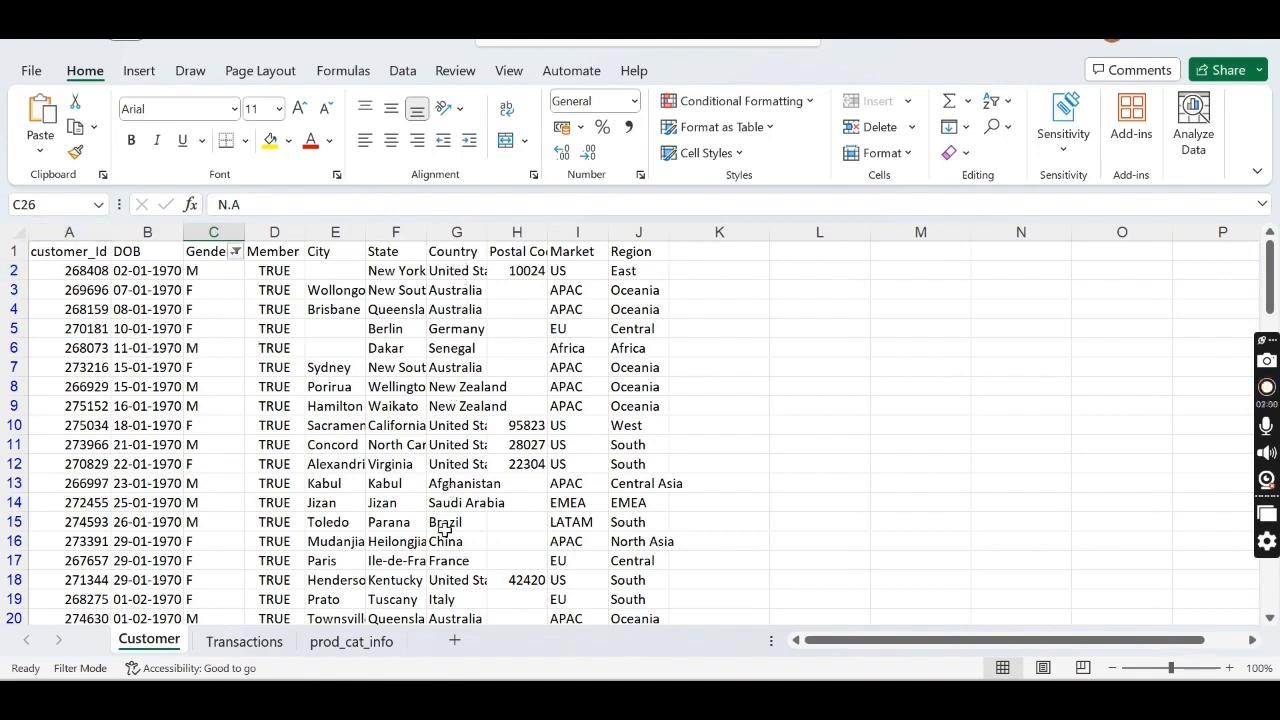
pyautogui.click(482, 232)
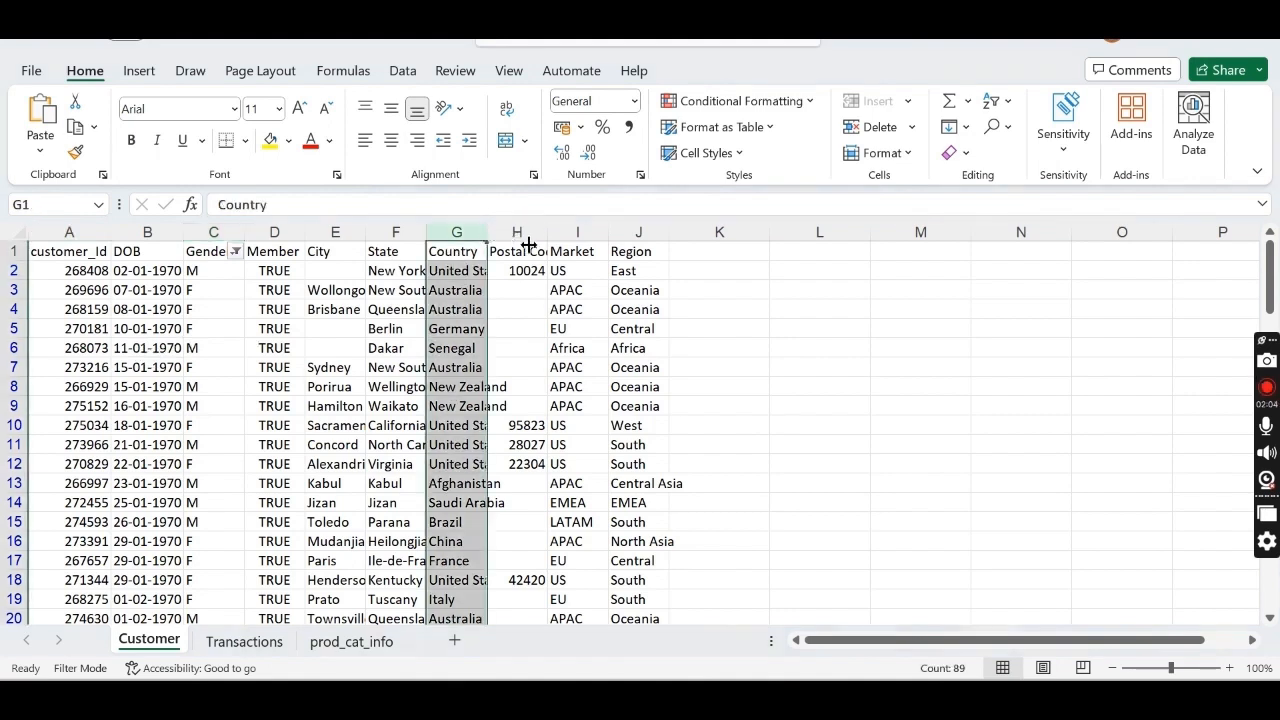
pyautogui.rightClick(487, 237)
pyautogui.press('Escape')
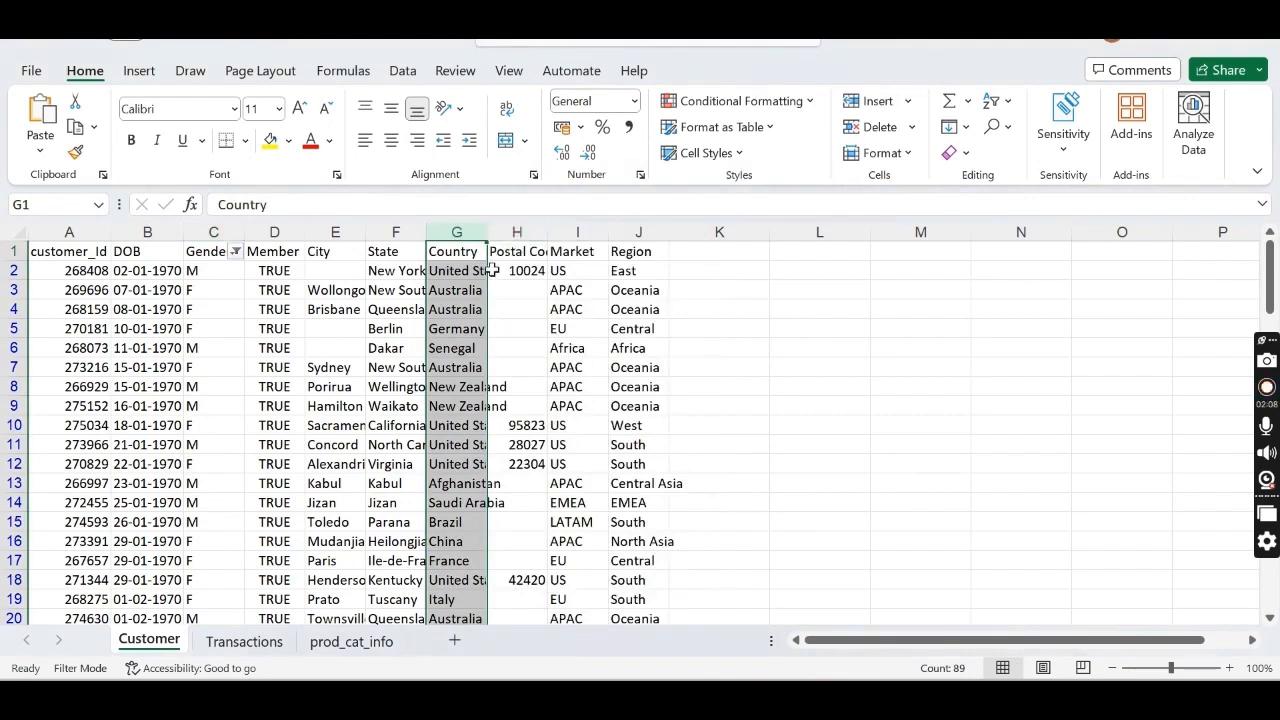
pyautogui.moveTo(487, 232); pyautogui.dragTo(557, 243)
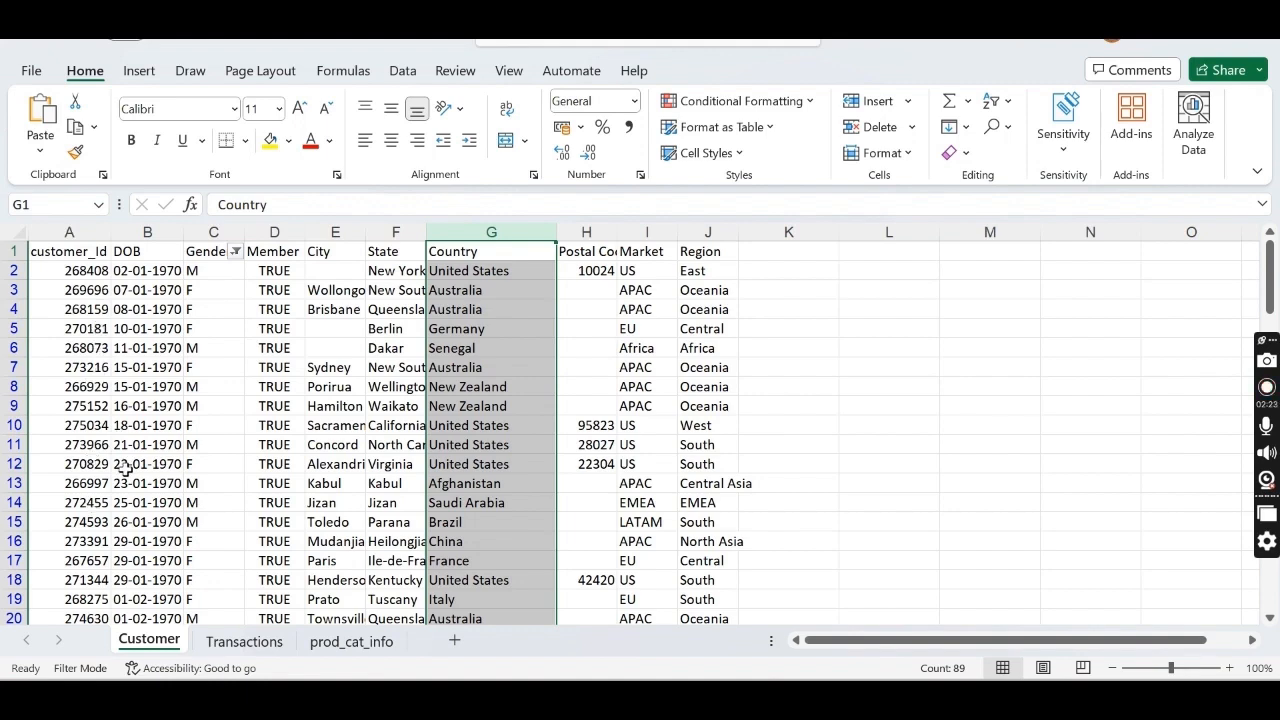
# - Widen the transaction_id column on the Transactions sheet so its full numbers can be read
pyautogui.click(242, 645)
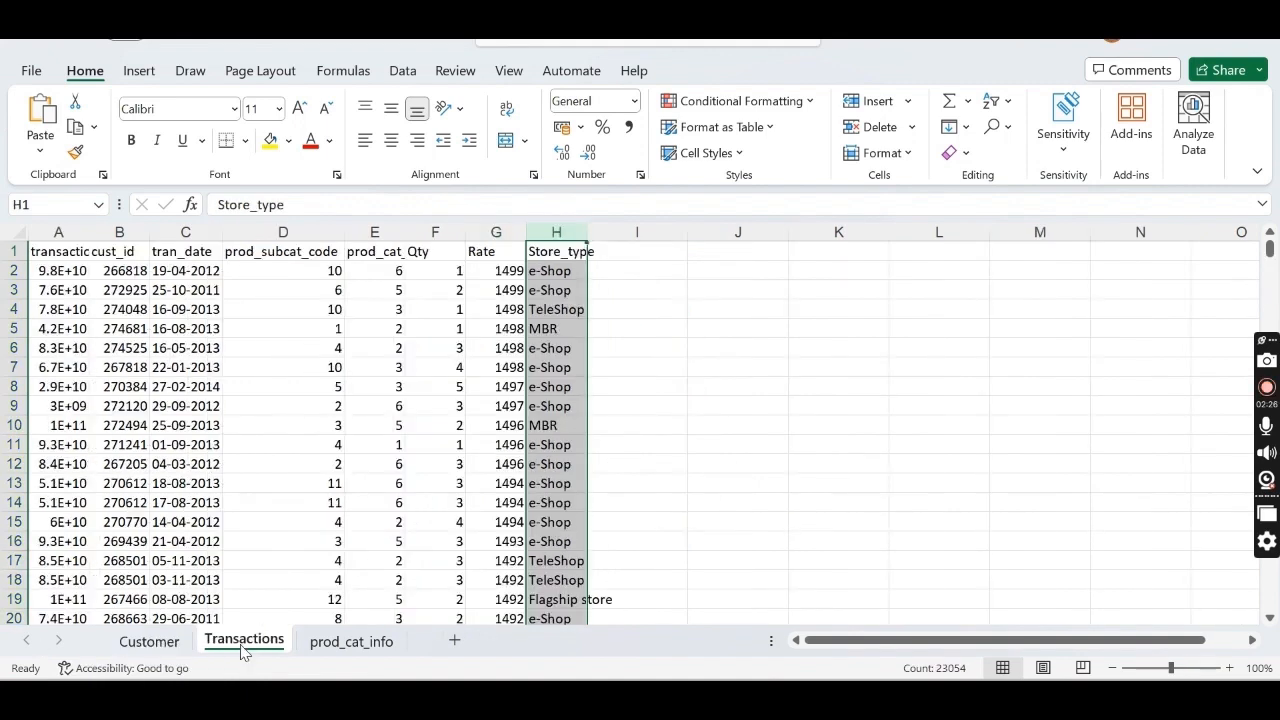
pyautogui.click(145, 645)
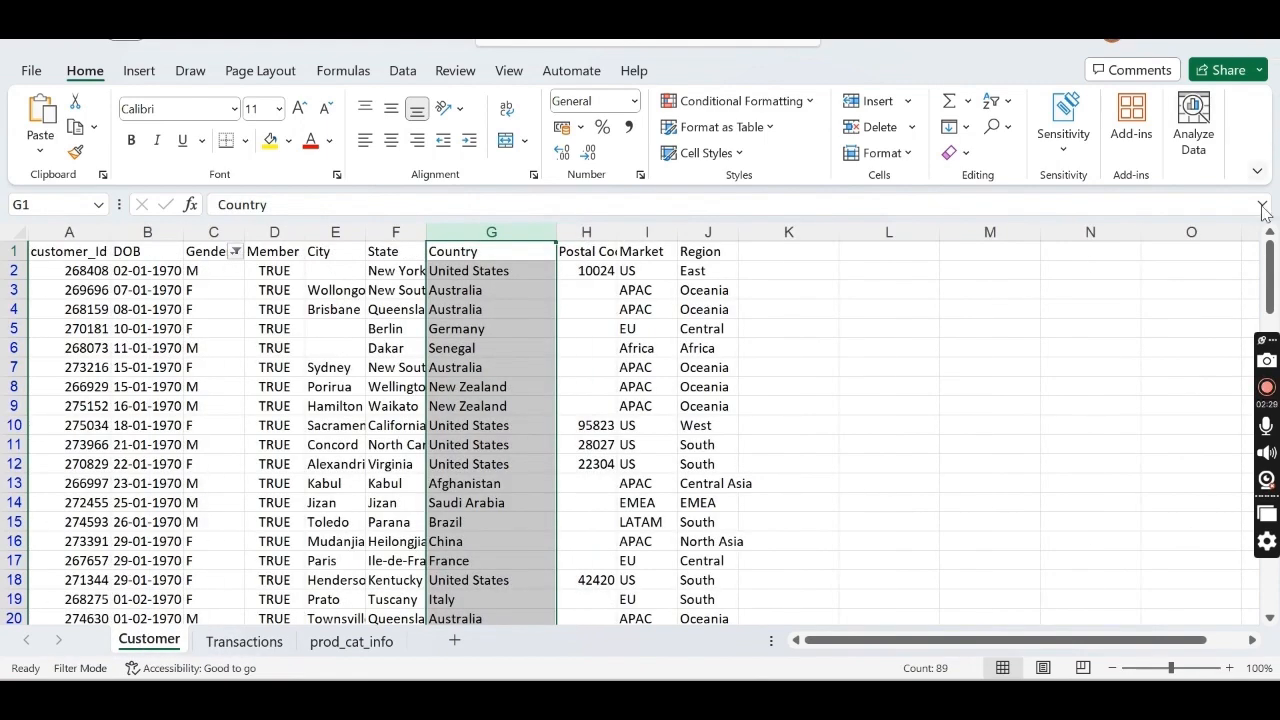
pyautogui.moveTo(1272, 290); pyautogui.dragTo(1237, 309)
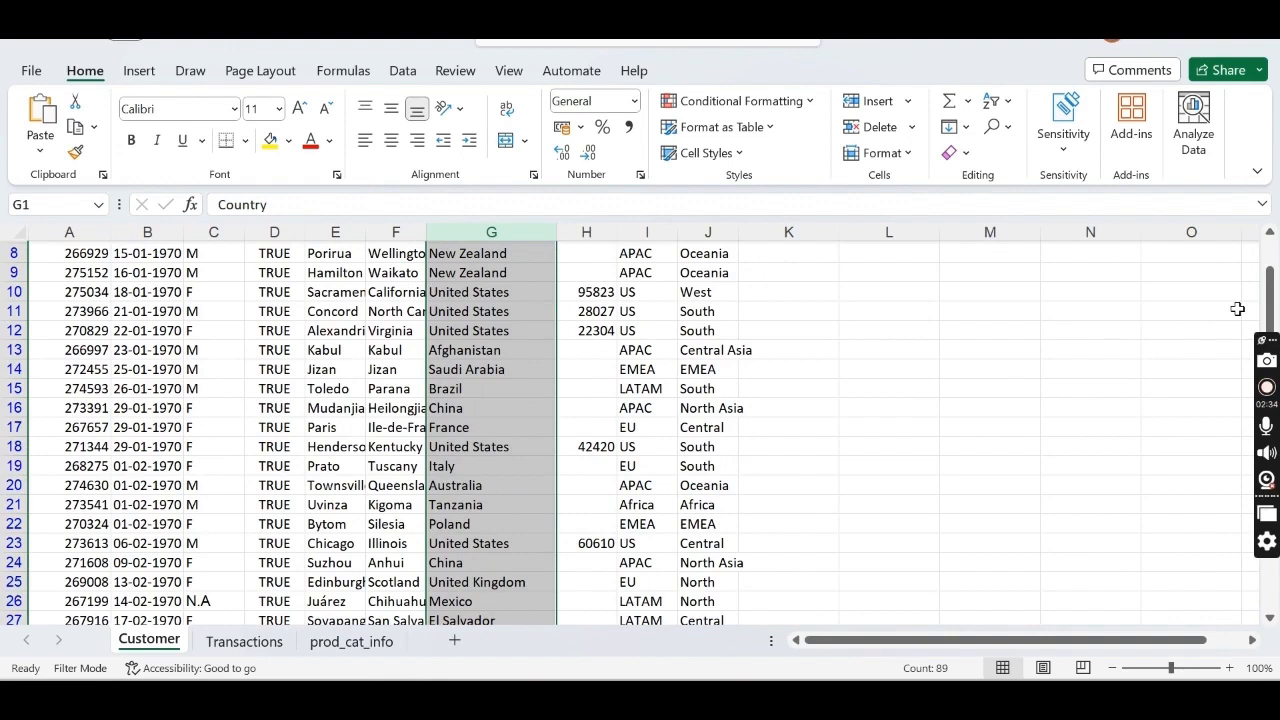
pyautogui.click(245, 642)
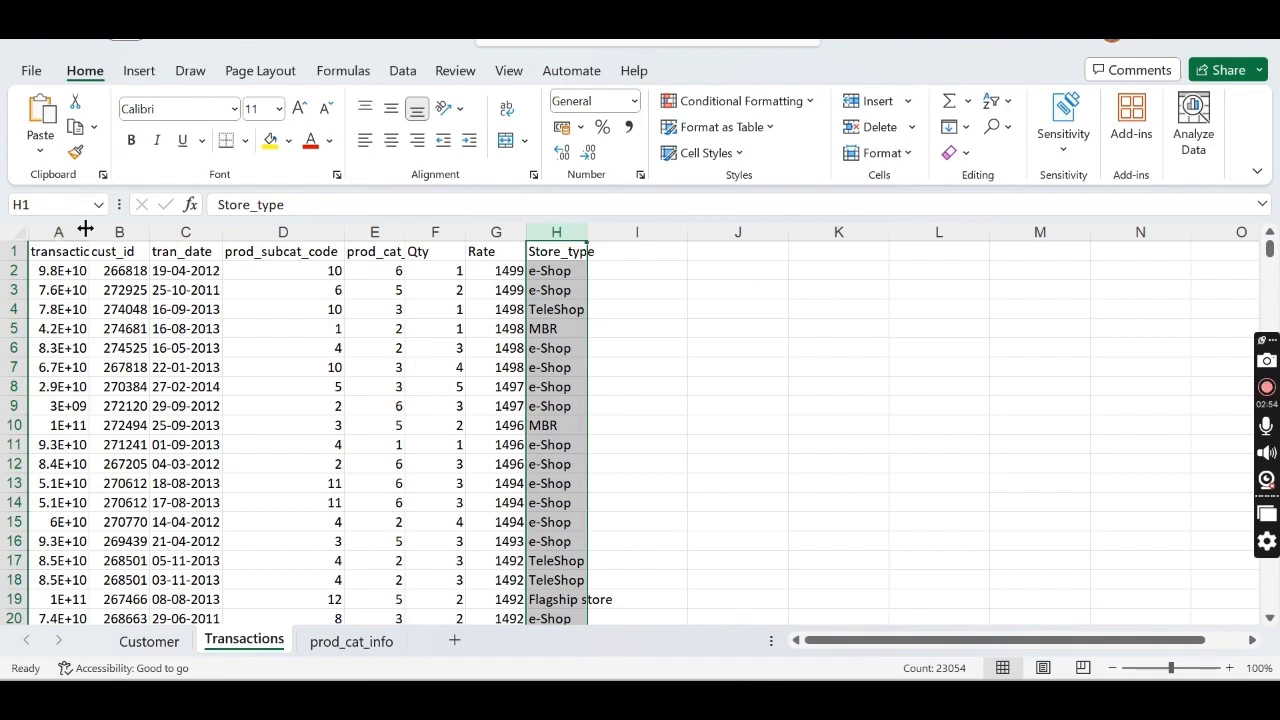
pyautogui.moveTo(89, 232); pyautogui.dragTo(125, 232)
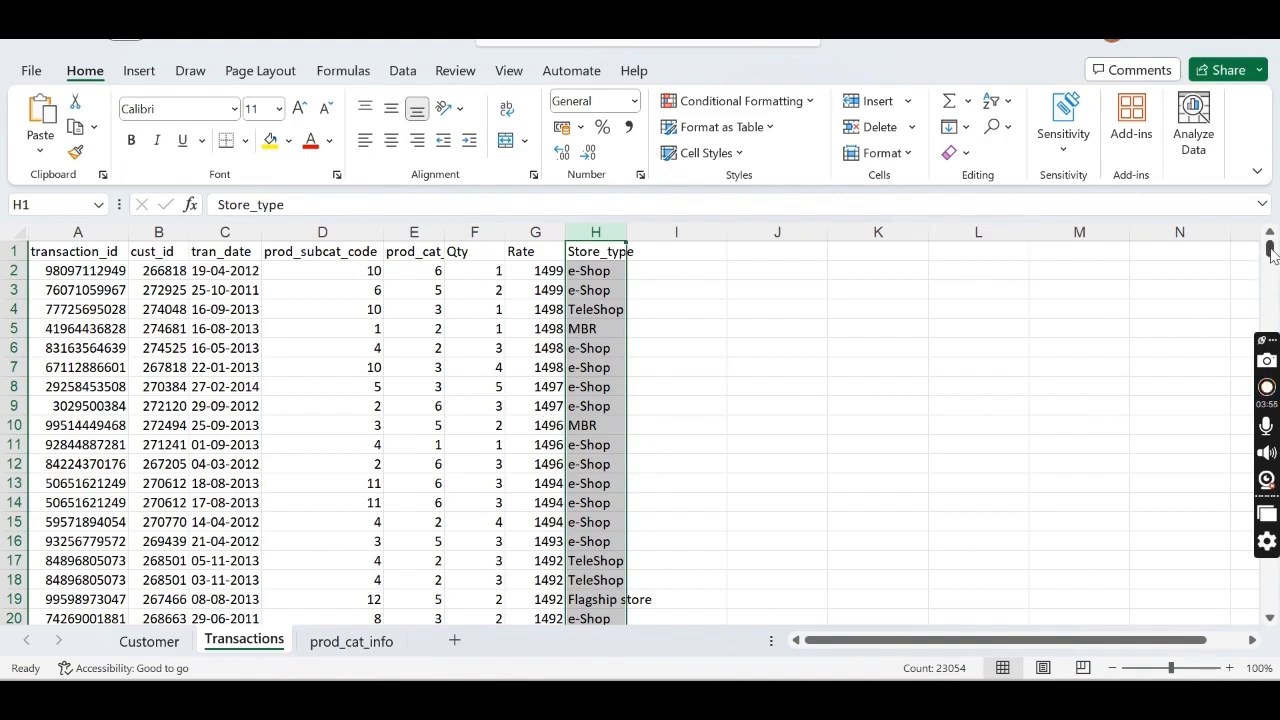
# - Examine the Transactions sheet down to its last row and compare its category codes with the prod_cat_info sheet
pyautogui.moveTo(1270, 249); pyautogui.dragTo(1277, 652)
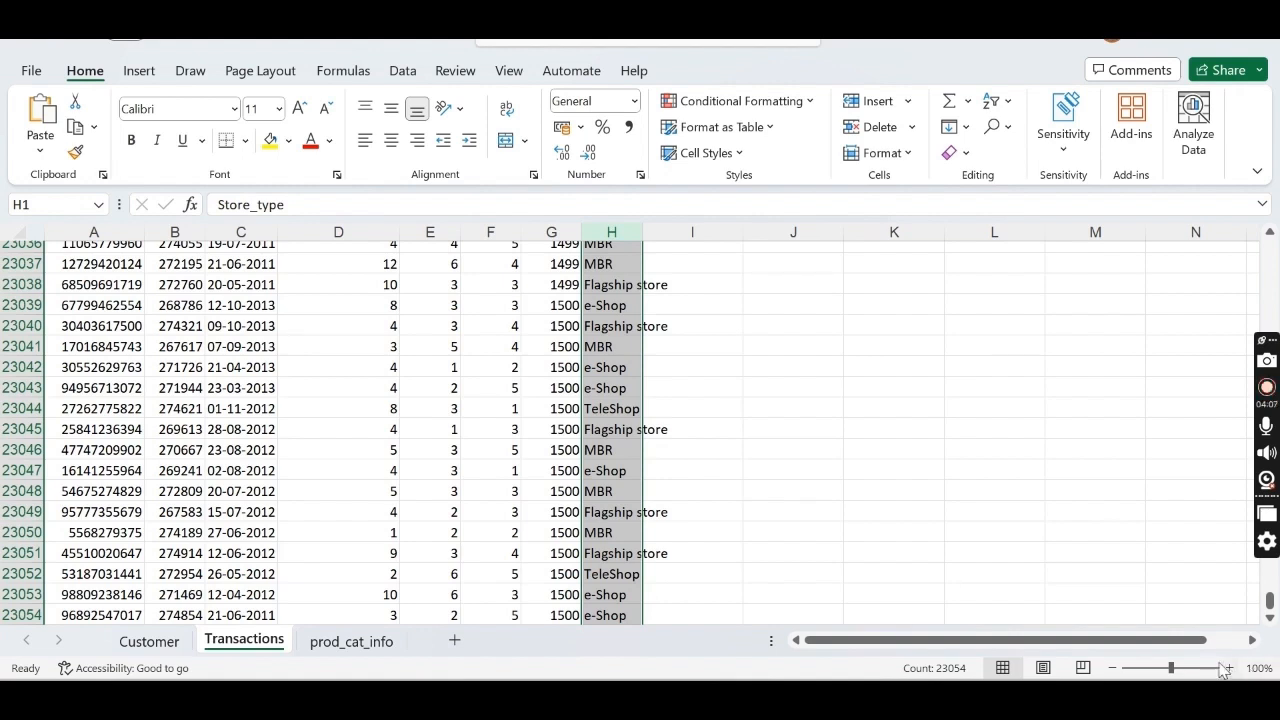
pyautogui.moveTo(1270, 600); pyautogui.dragTo(1269, 250)
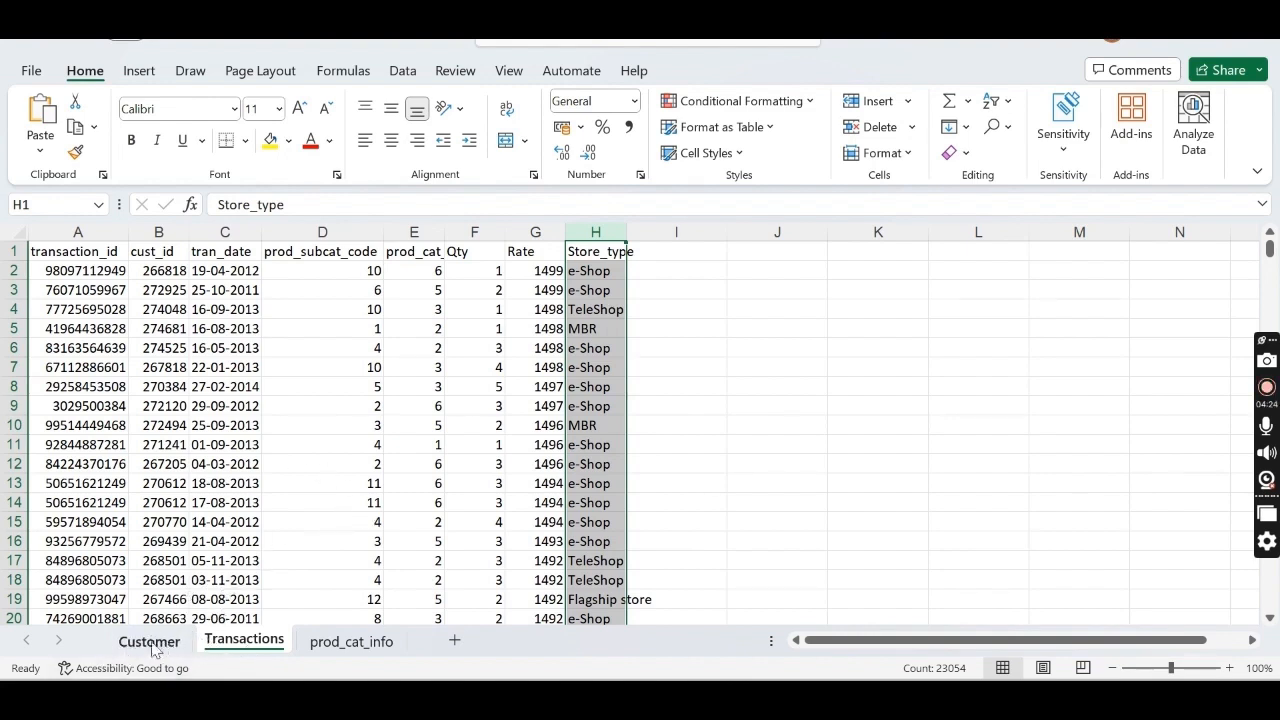
pyautogui.click(346, 645)
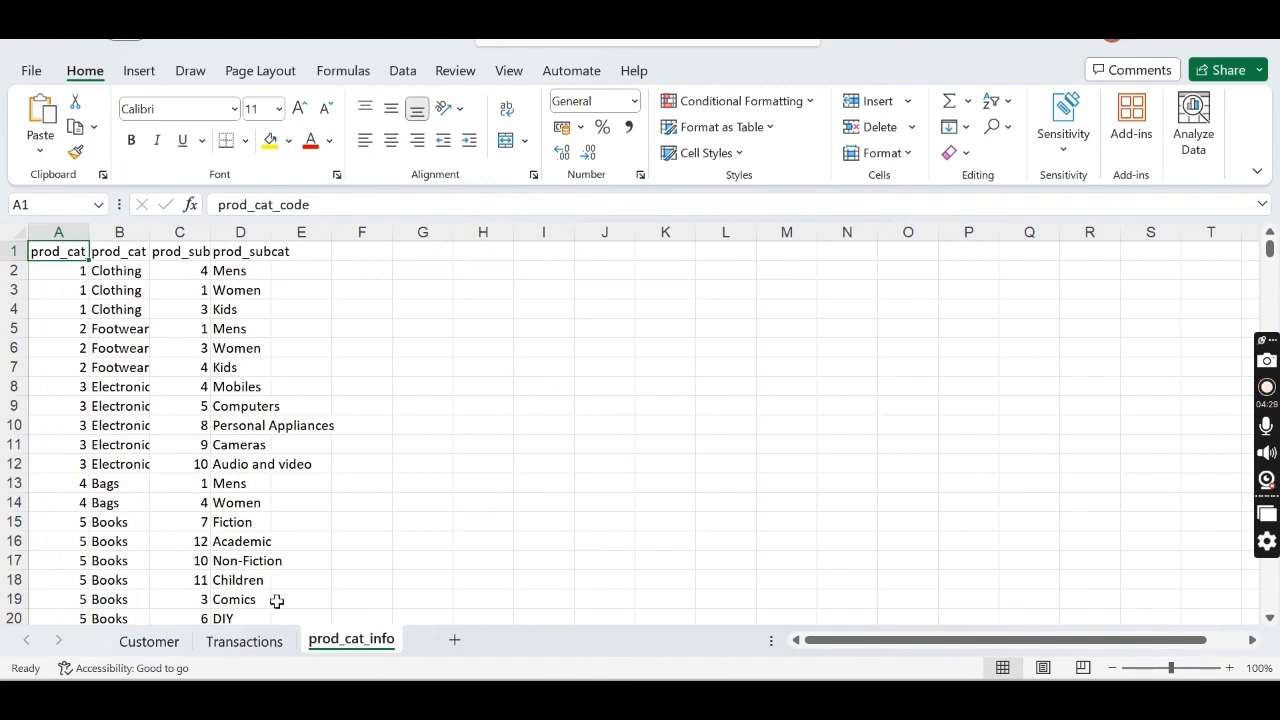
pyautogui.click(246, 648)
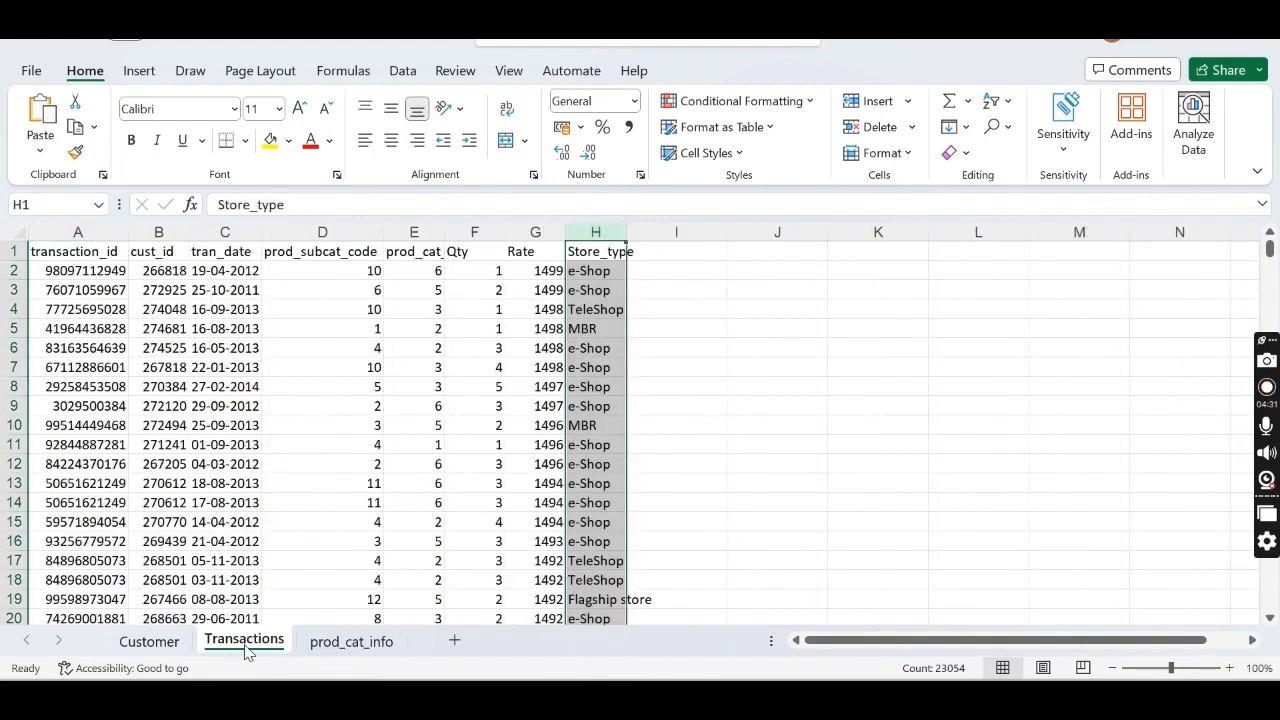
pyautogui.click(329, 643)
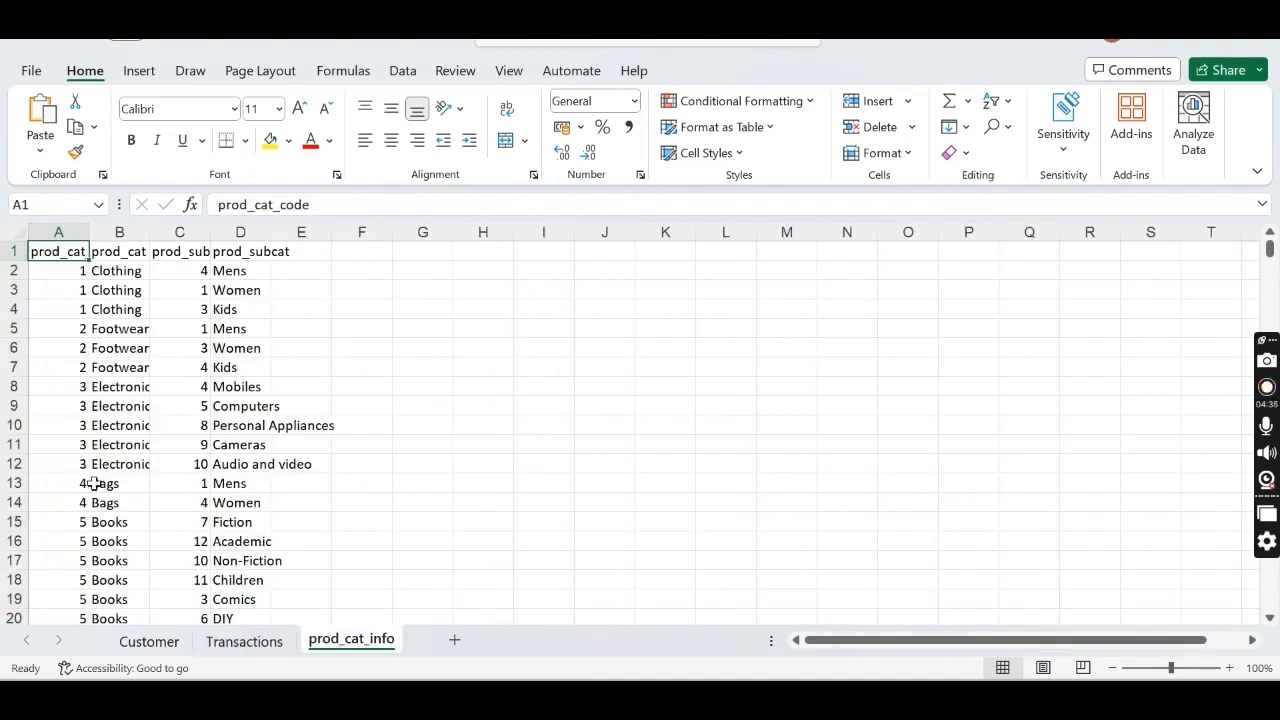
pyautogui.click(229, 648)
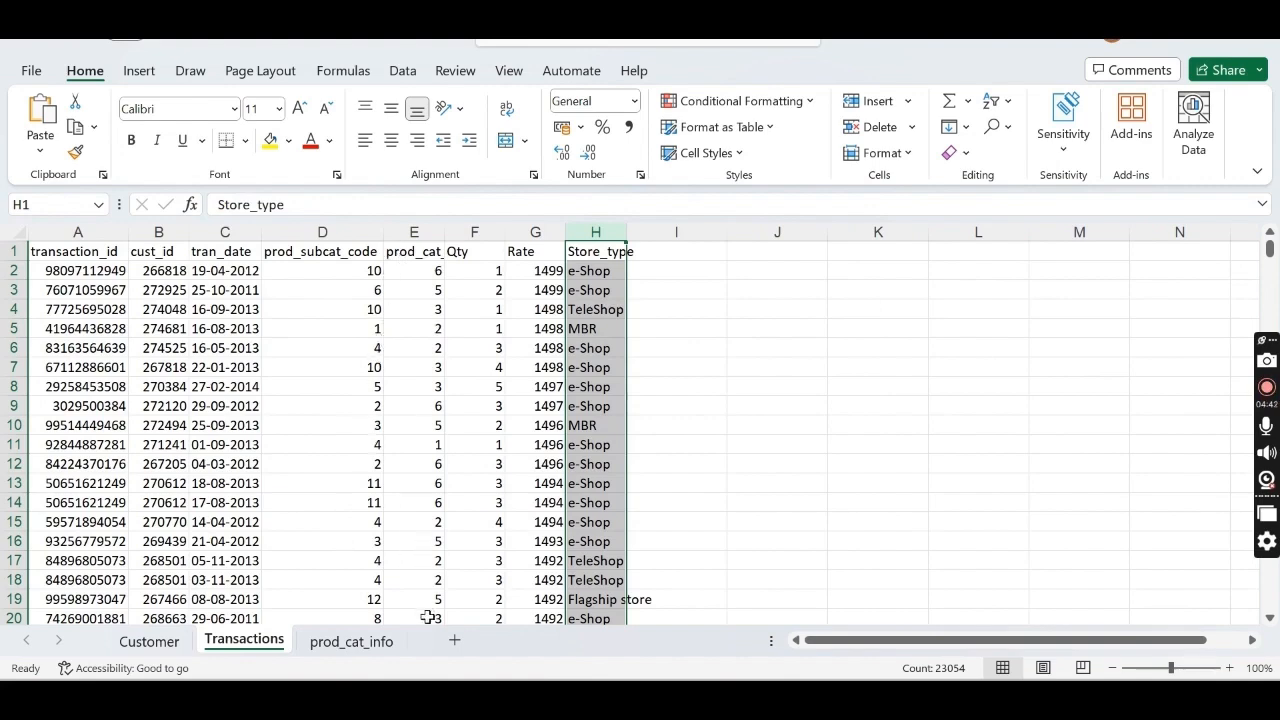
pyautogui.click(453, 642)
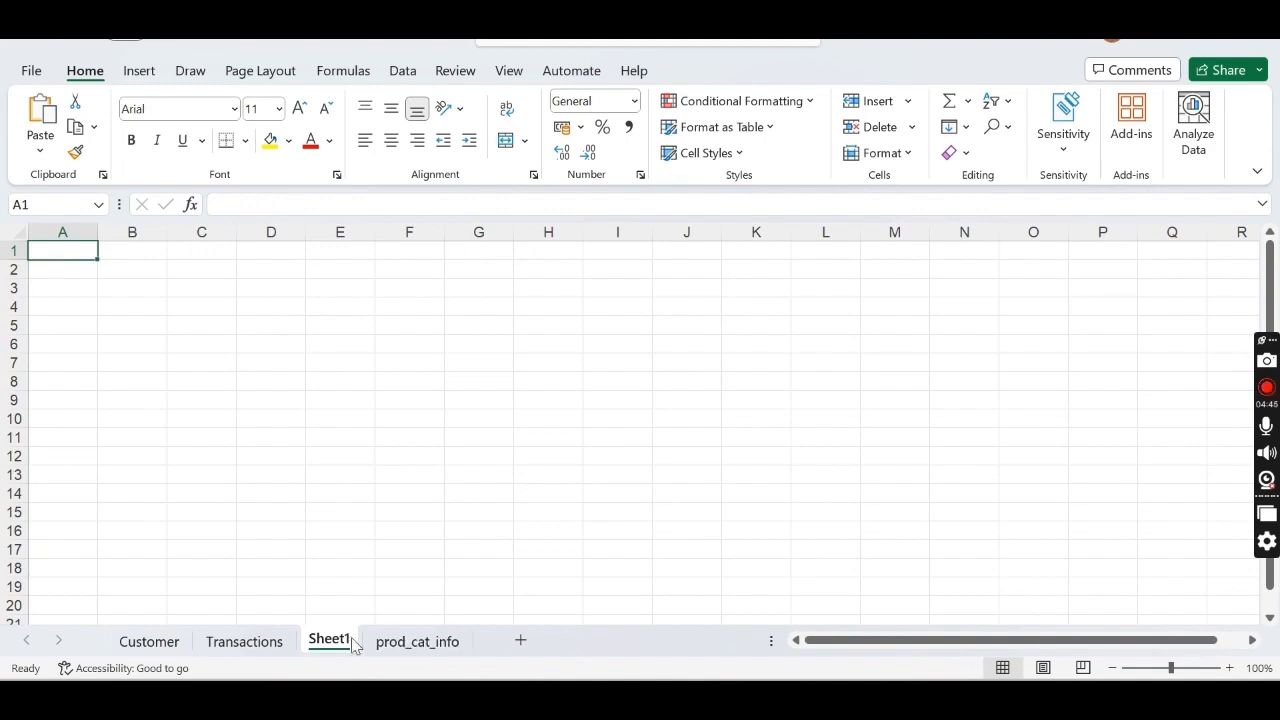
pyautogui.click(400, 645)
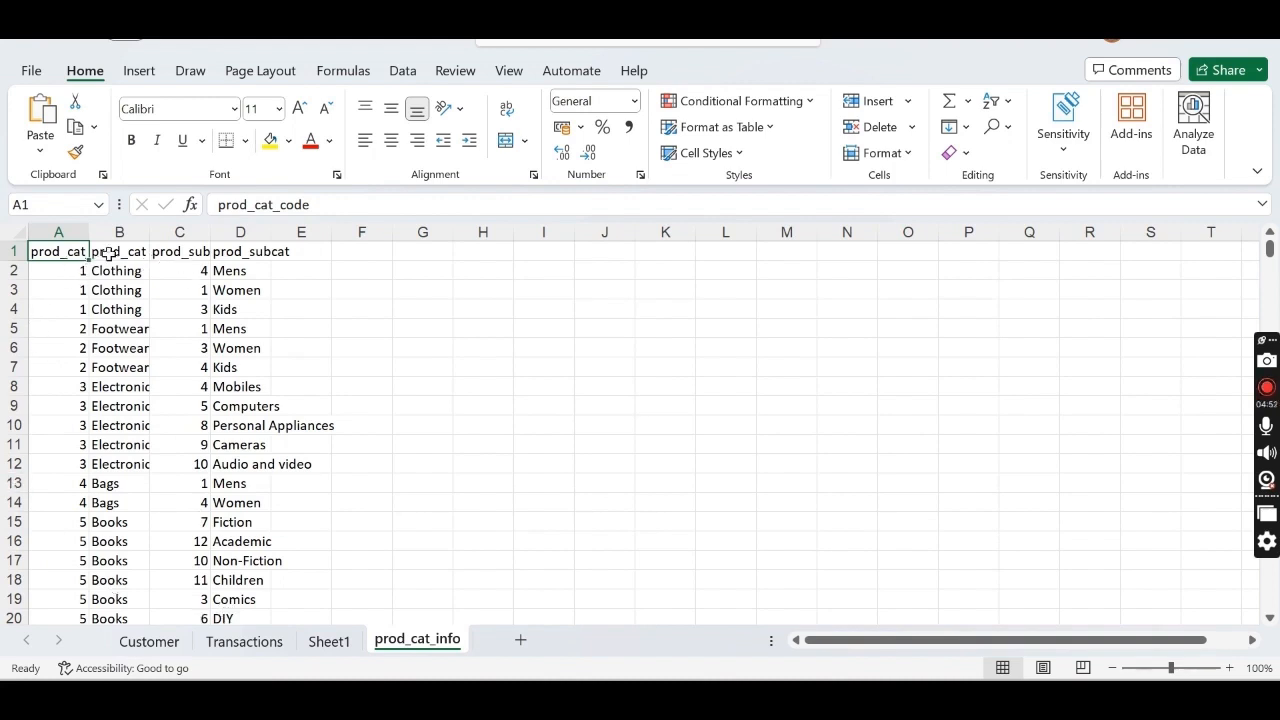
pyautogui.click(332, 646)
pyautogui.rightClick(331, 648)
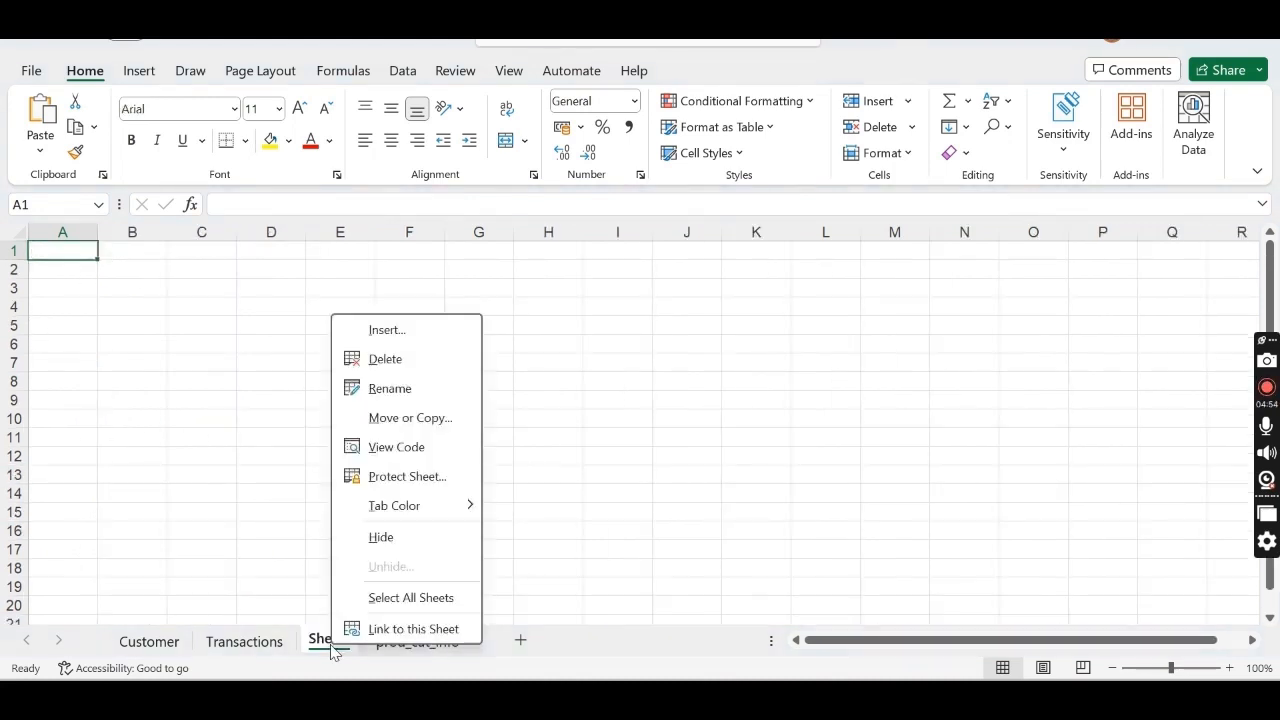
pyautogui.click(370, 358)
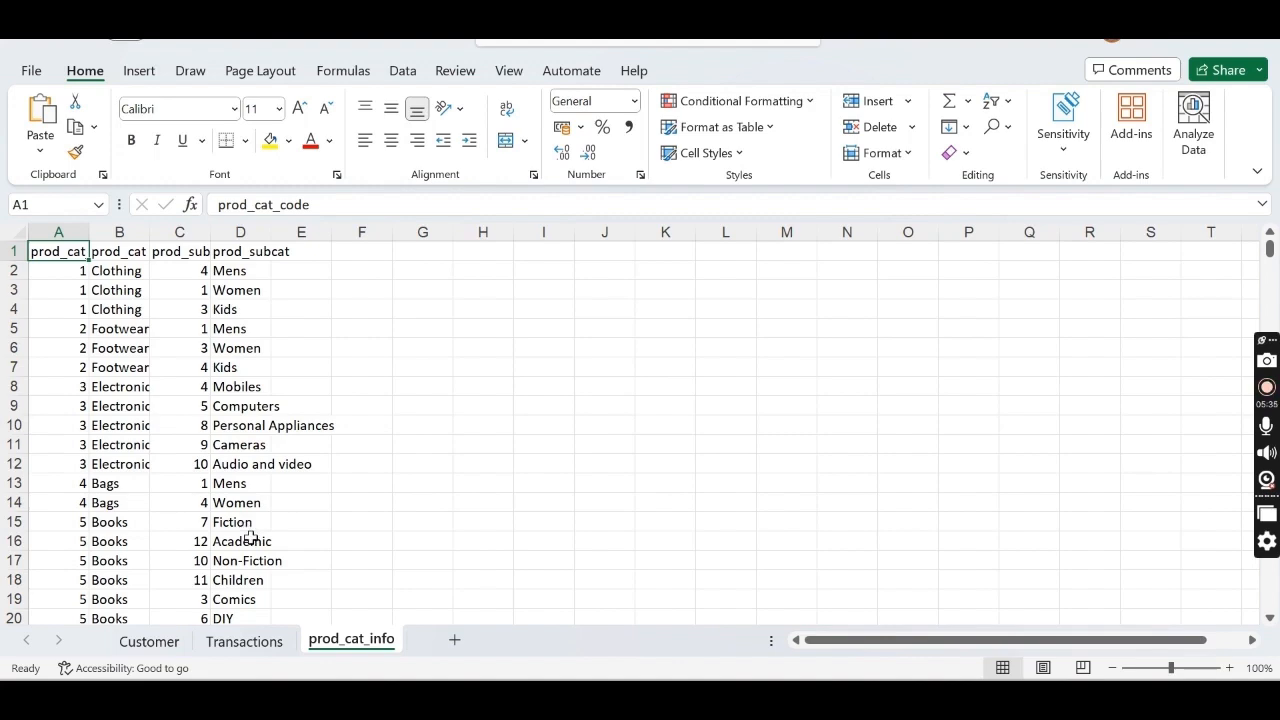
# - Review the Transactions columns and the full list of product categories and subcategories on the prod_cat_info sheet
pyautogui.click(258, 644)
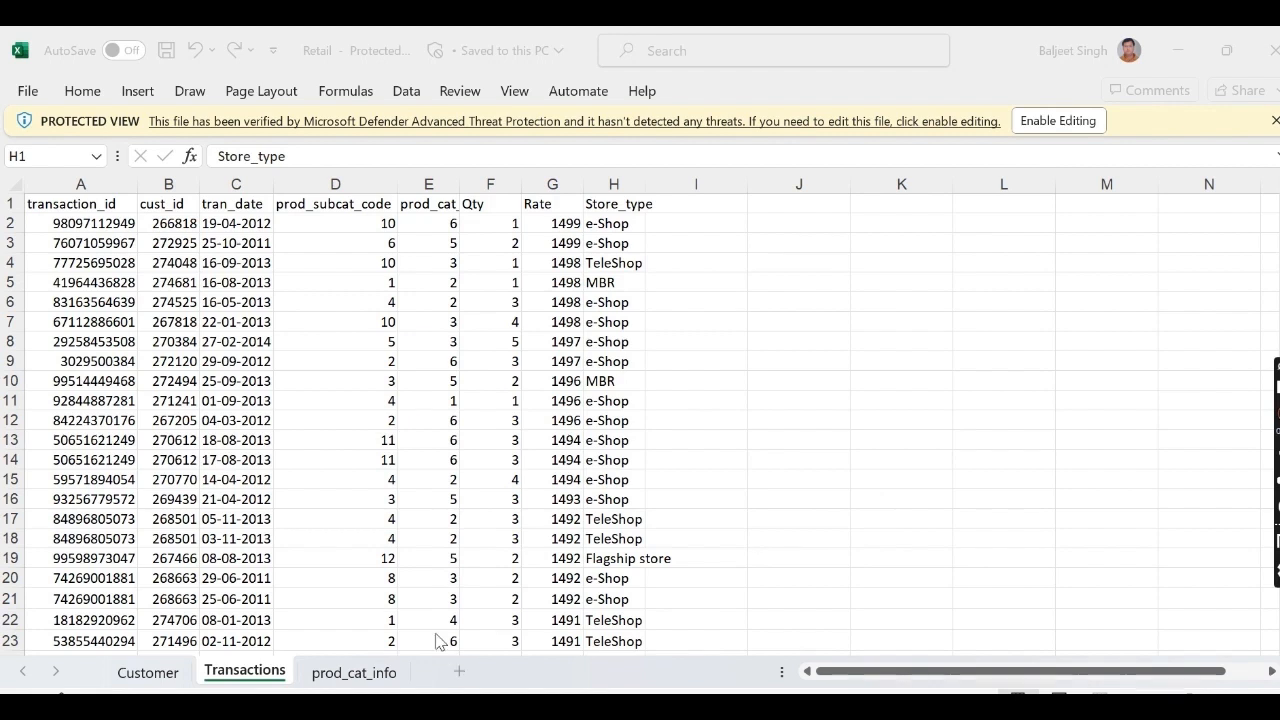
pyautogui.hotkey('ctrl', 'space')
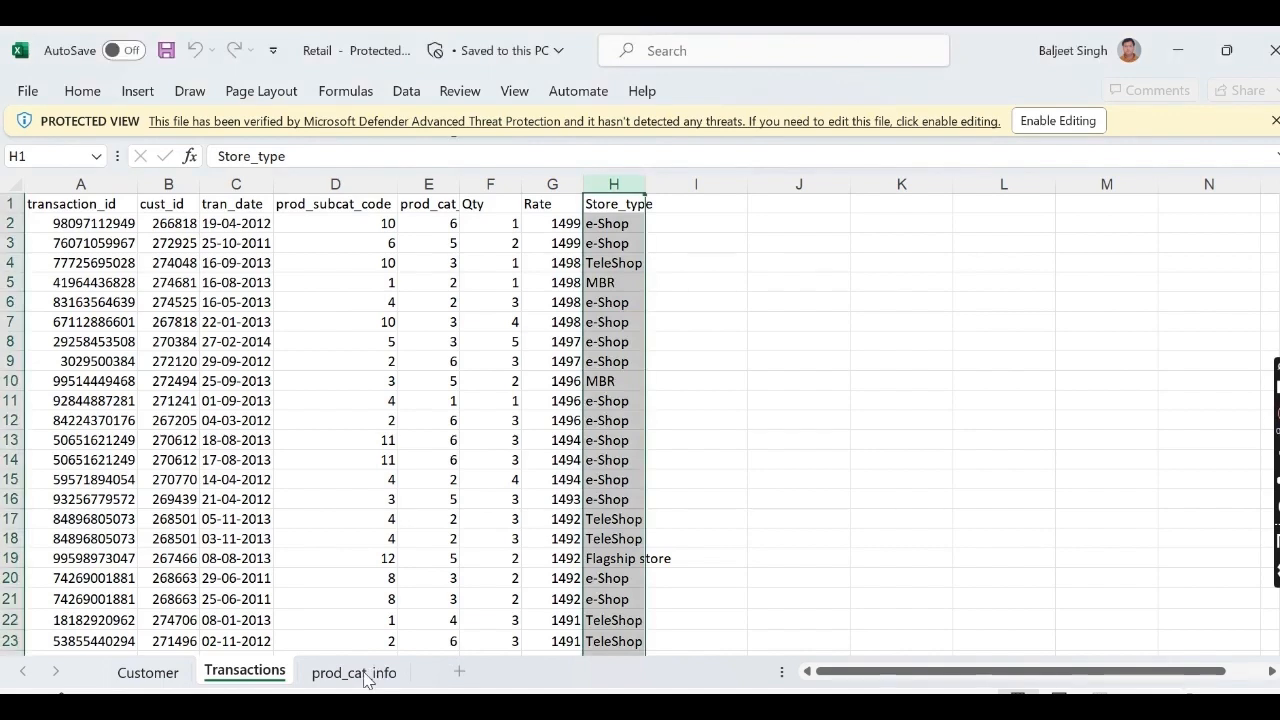
pyautogui.click(355, 672)
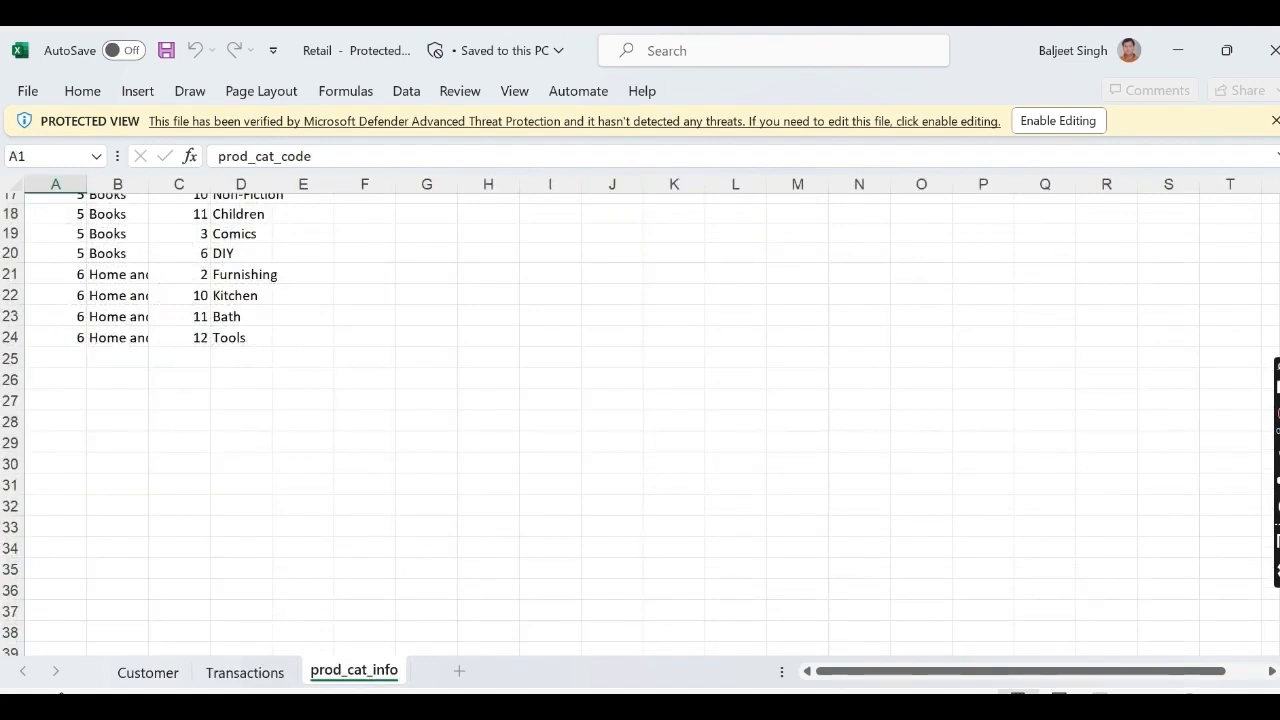
pyautogui.scroll(3, 640, 420)
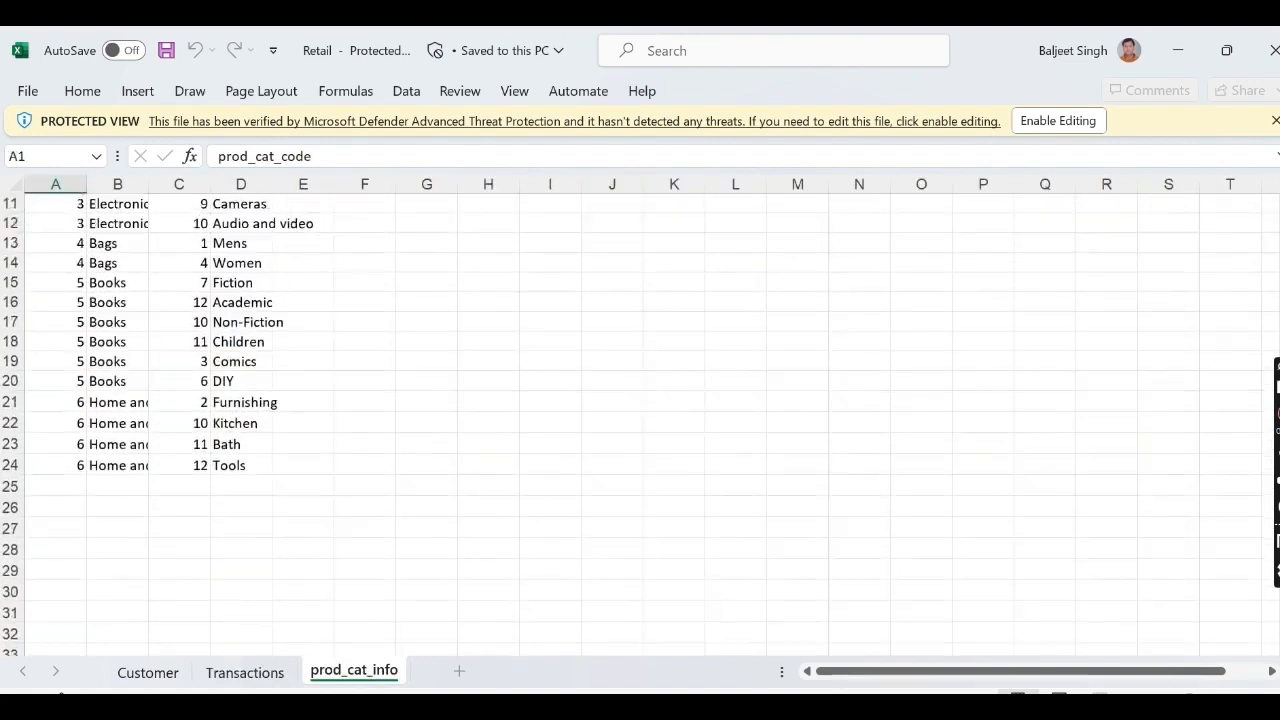
pyautogui.scroll(2, 640, 420)
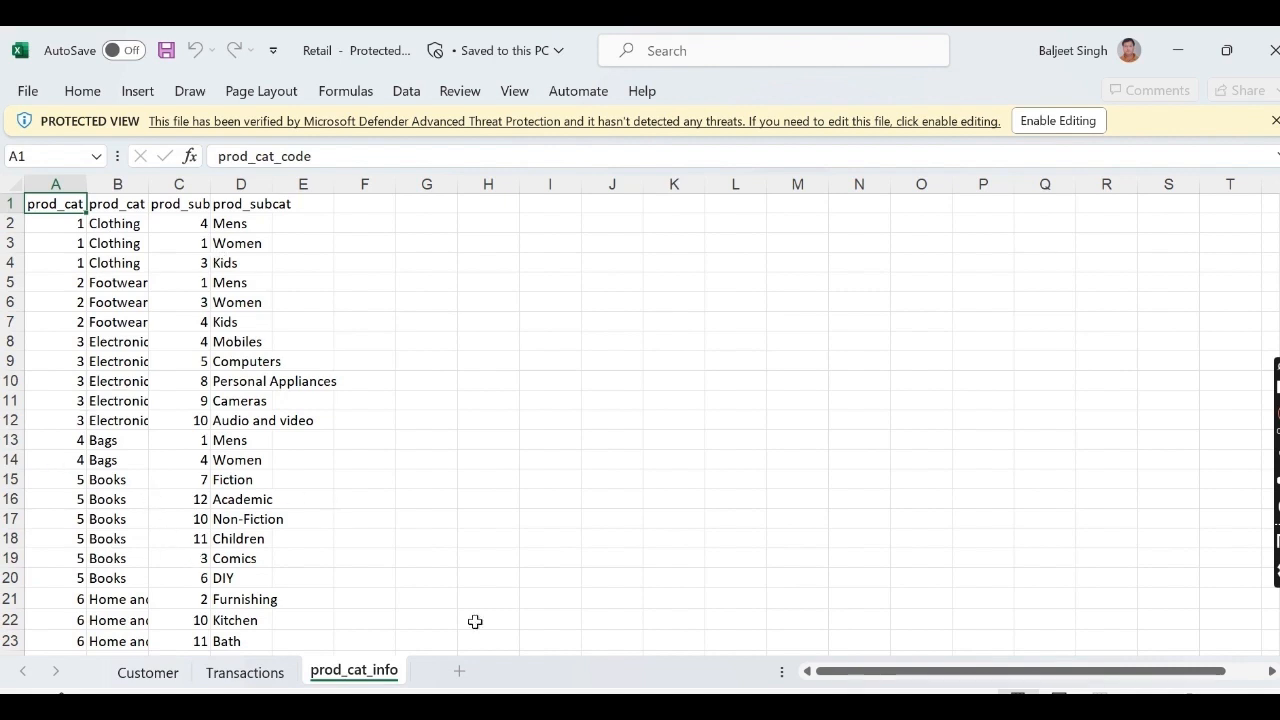
# - Switch to the blank Power BI Desktop report and open the Retail workbook from the Extension Functions-01 folder as its Excel data source
pyautogui.moveTo(518, 700)
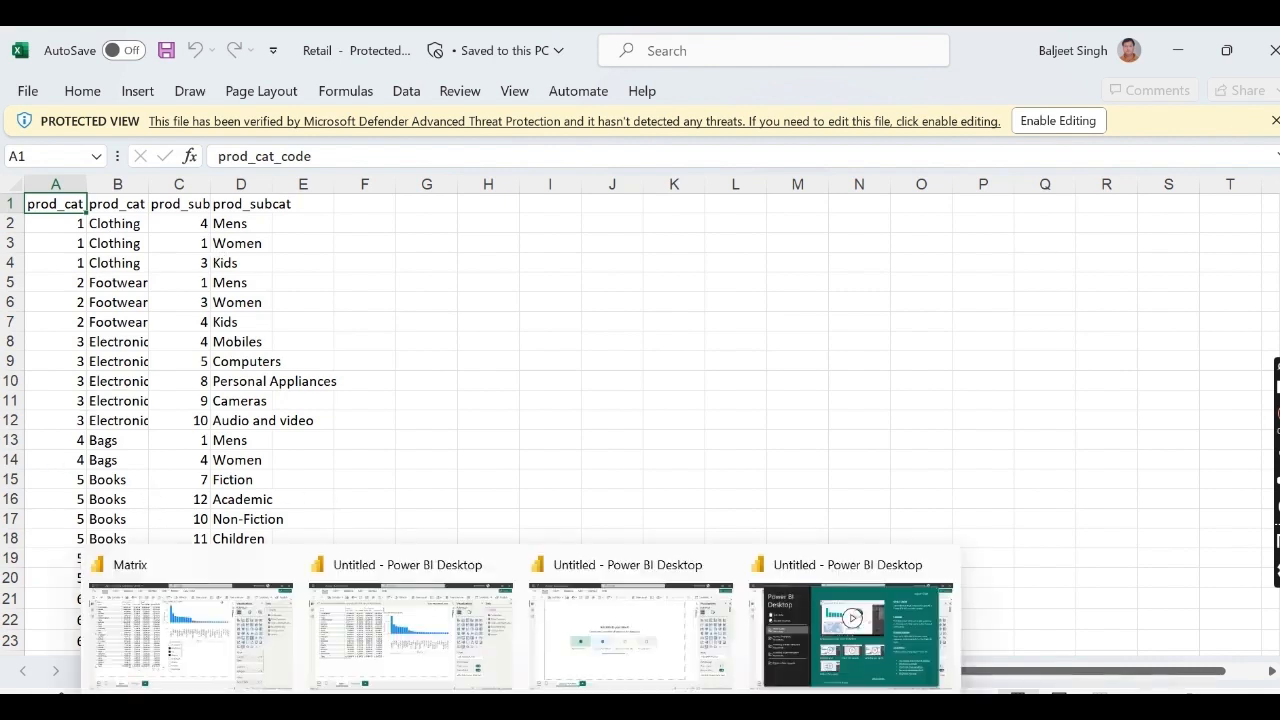
pyautogui.click(612, 640)
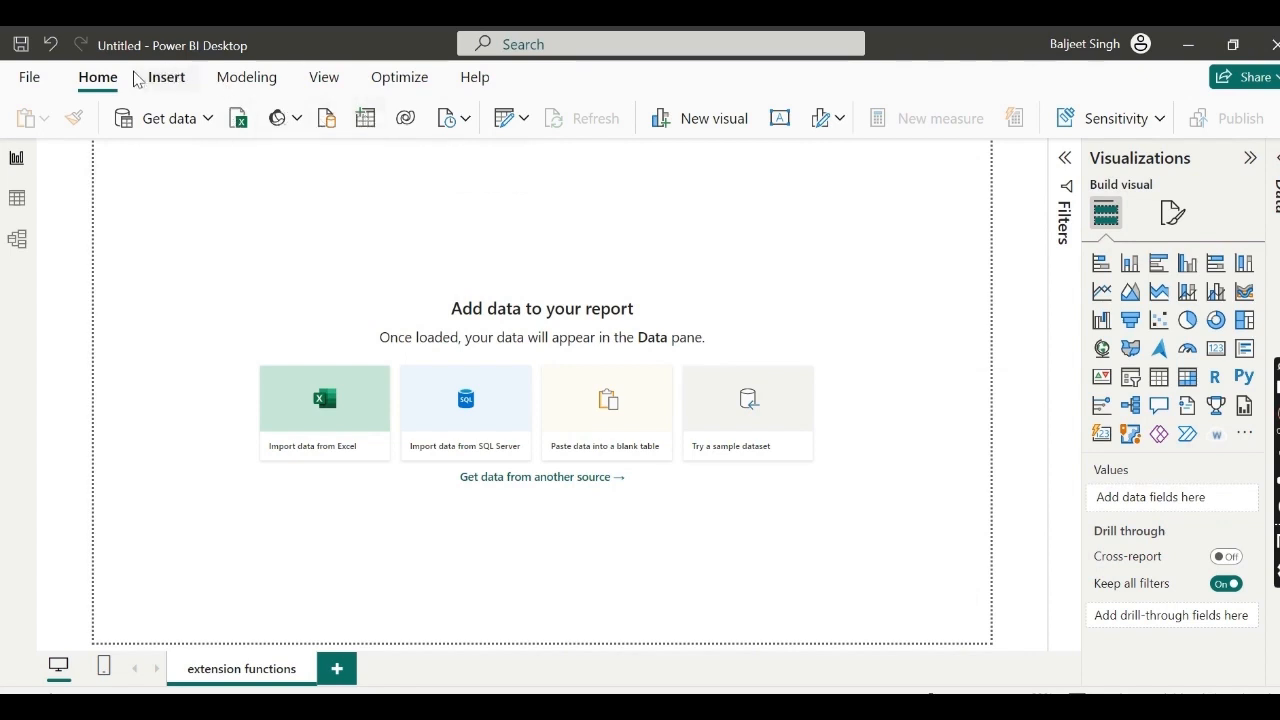
pyautogui.click(238, 120)
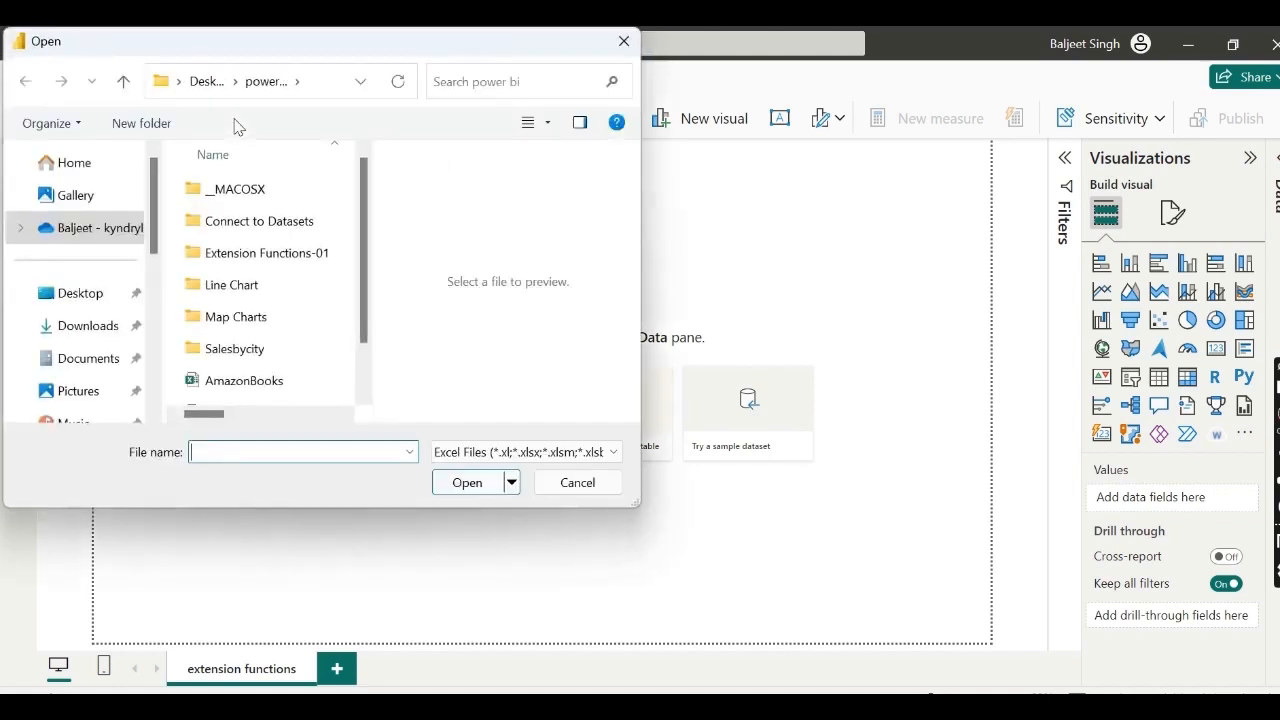
pyautogui.doubleClick(232, 257)
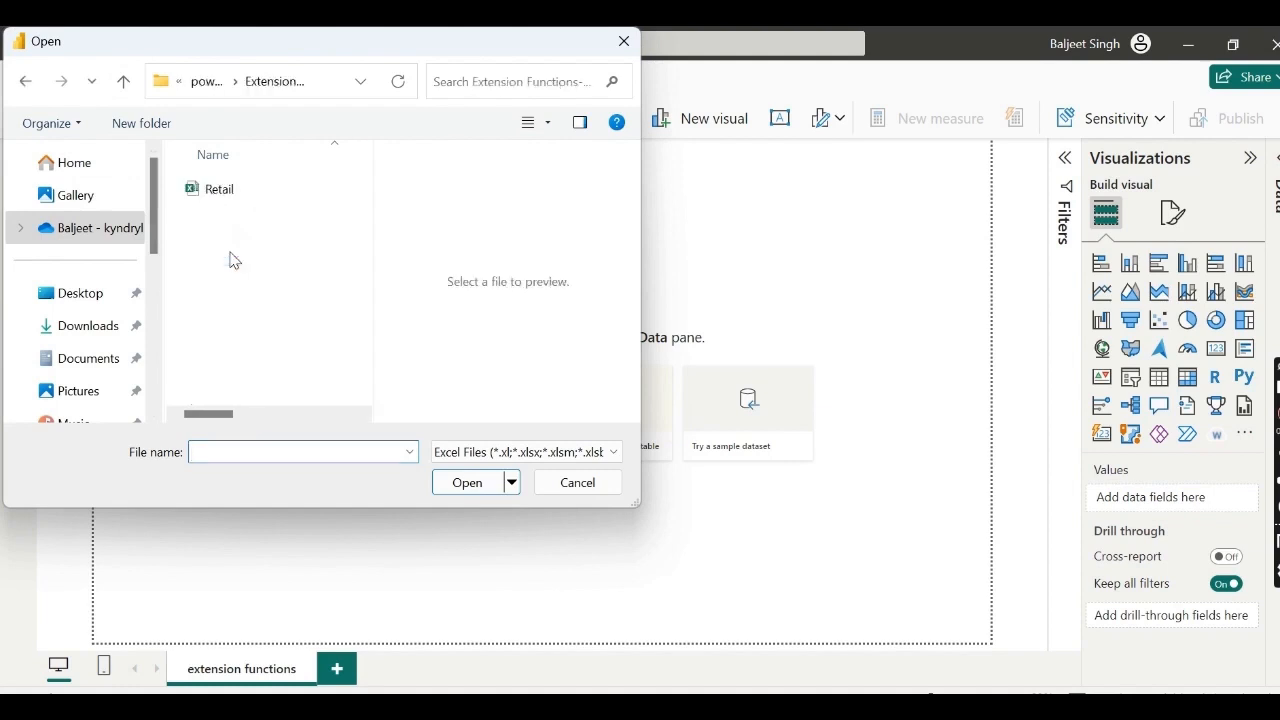
pyautogui.click(232, 194)
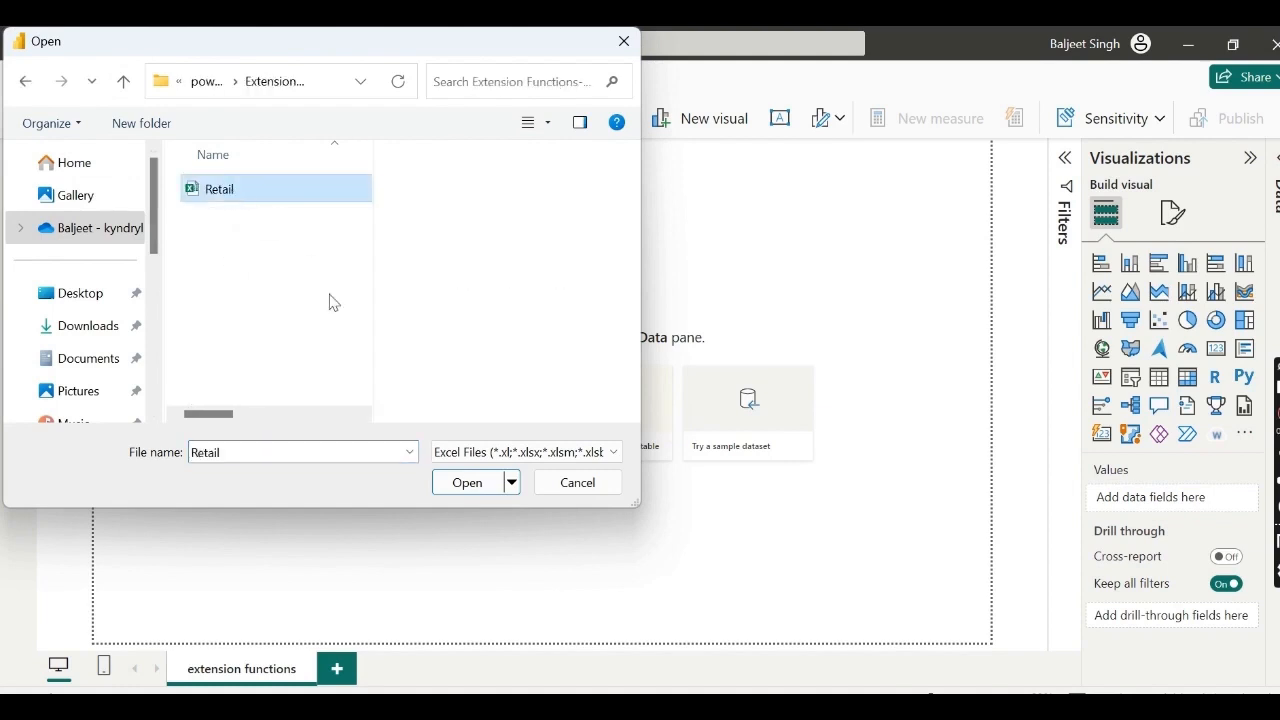
pyautogui.click(445, 484)
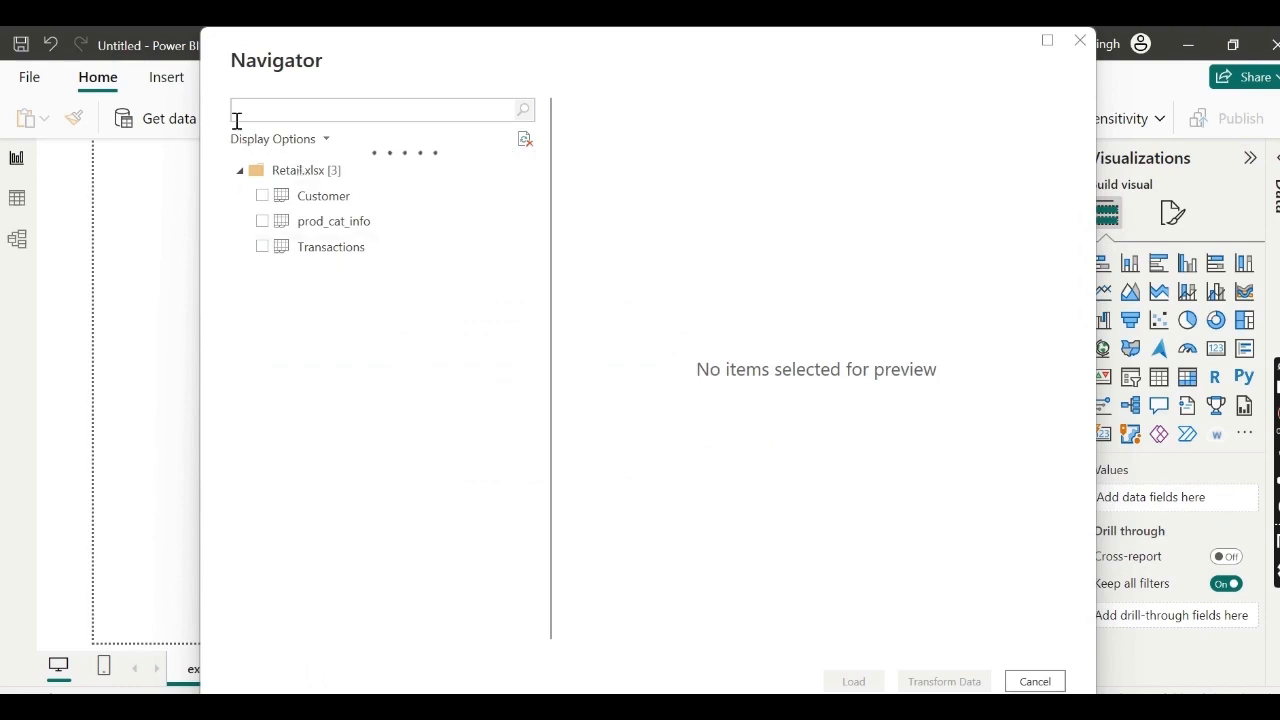
# - Select the Customer, prod_cat_info and Transactions sheets for import and preview the columns of each
pyautogui.click(262, 197)
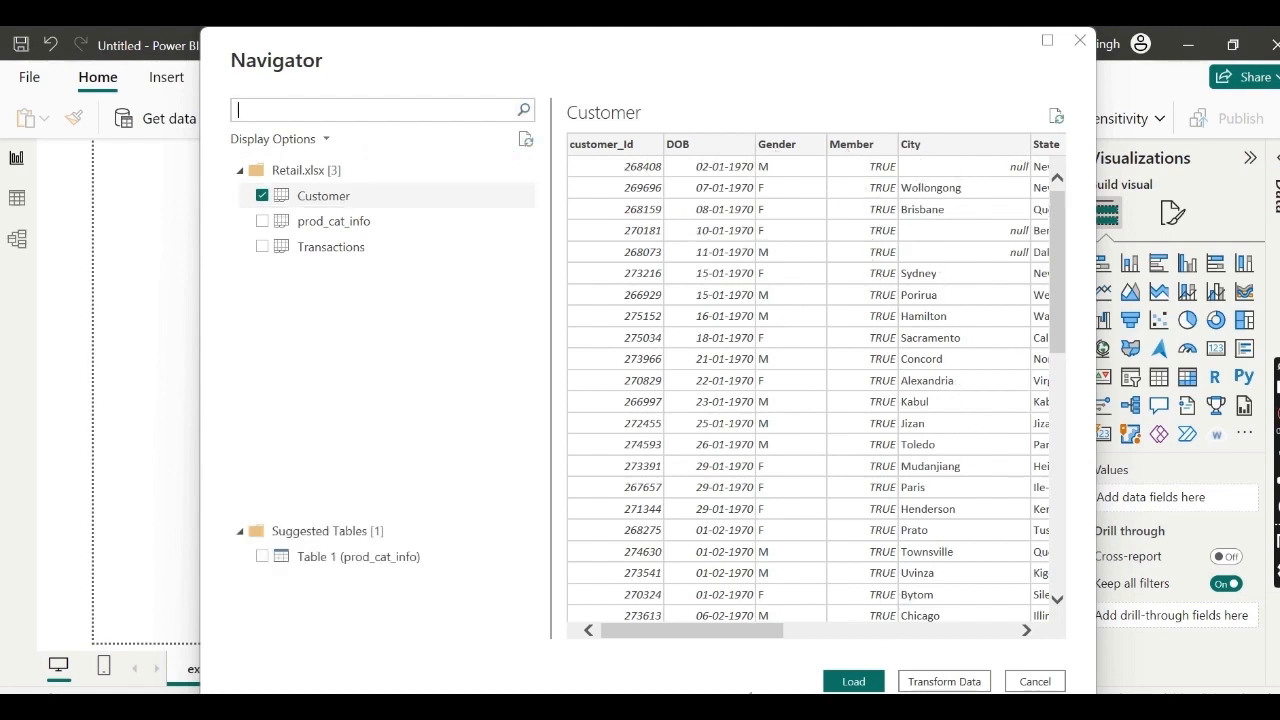
pyautogui.moveTo(730, 630); pyautogui.dragTo(657, 597)
pyautogui.moveTo(1027, 632); pyautogui.dragTo(1027, 632)
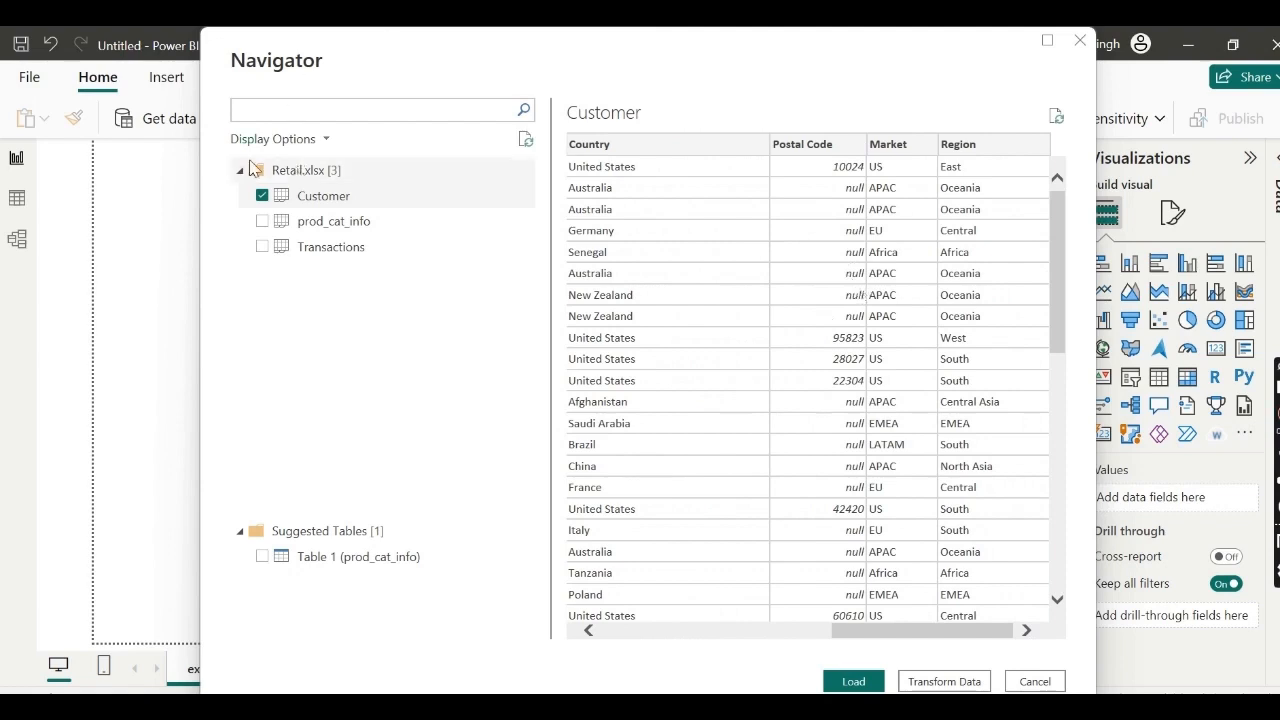
pyautogui.click(266, 224)
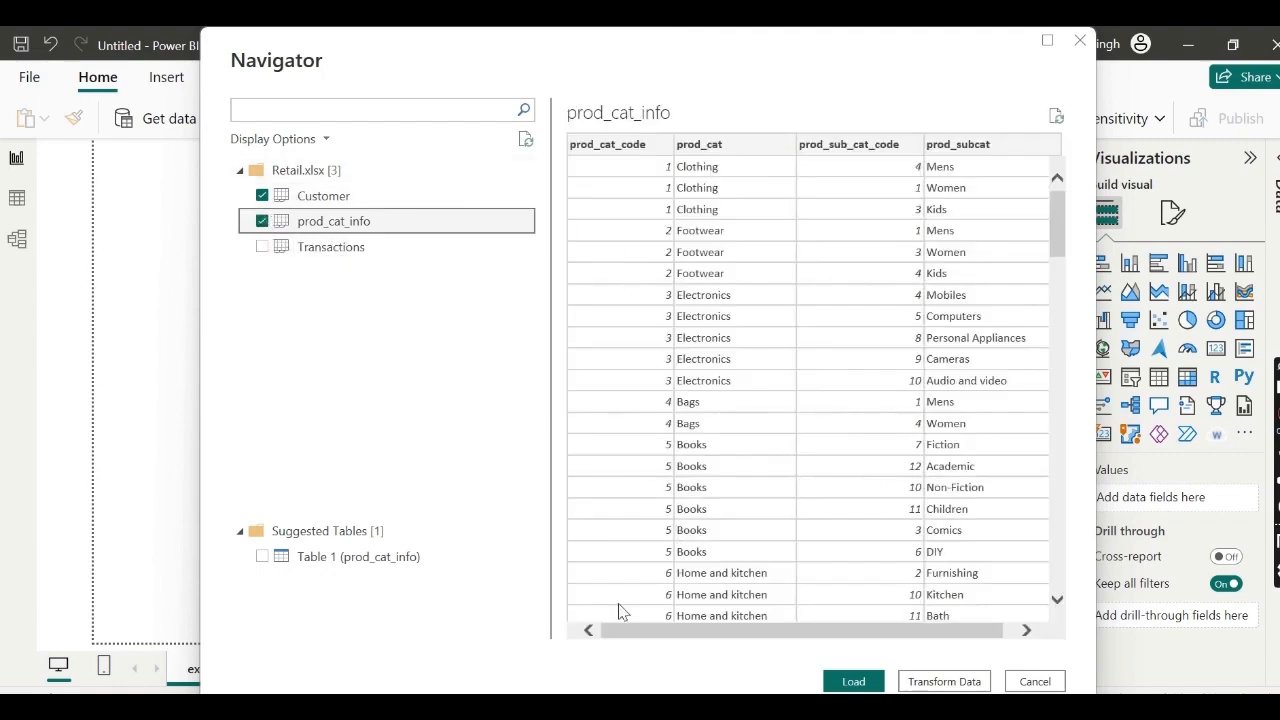
pyautogui.click(589, 633)
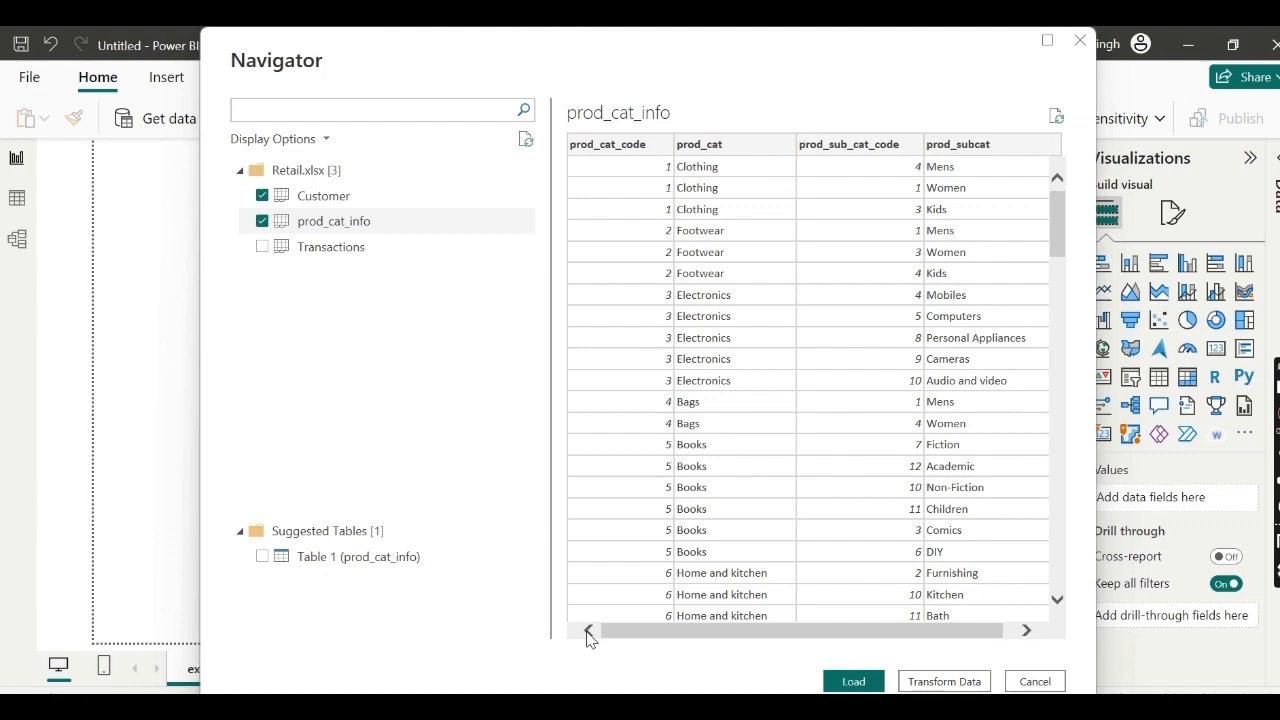
pyautogui.click(1028, 632)
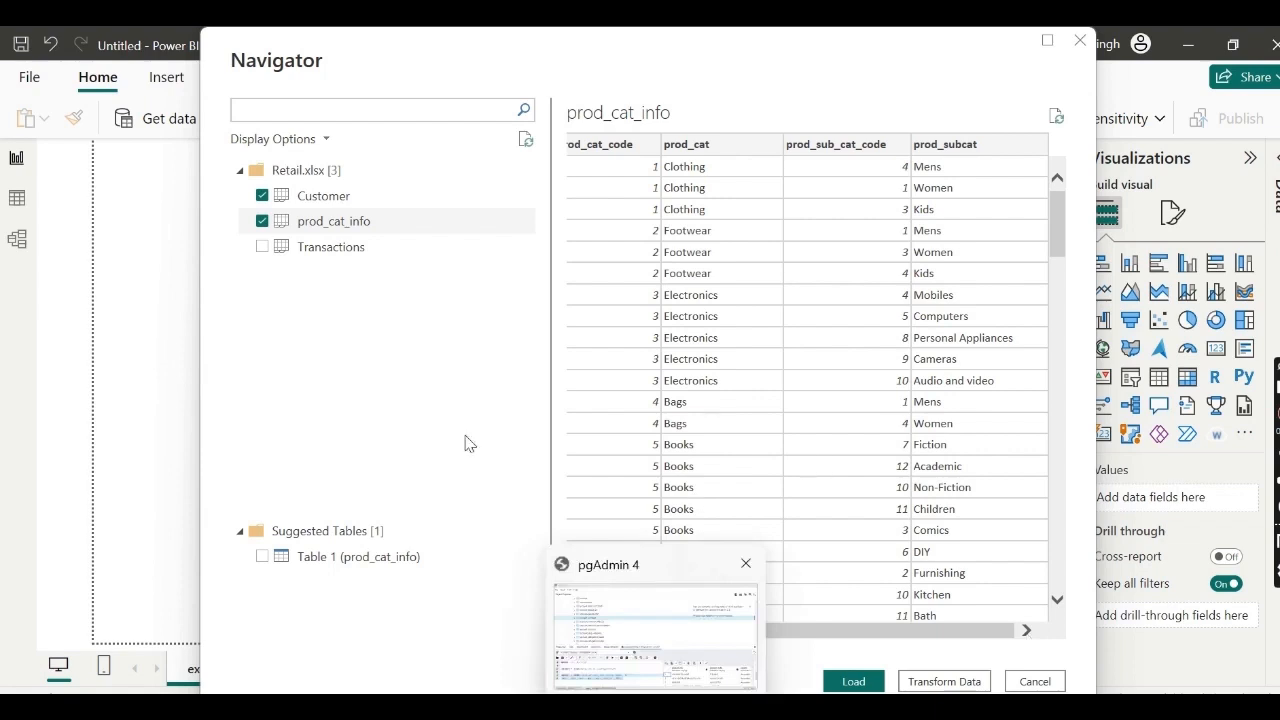
pyautogui.click(262, 247)
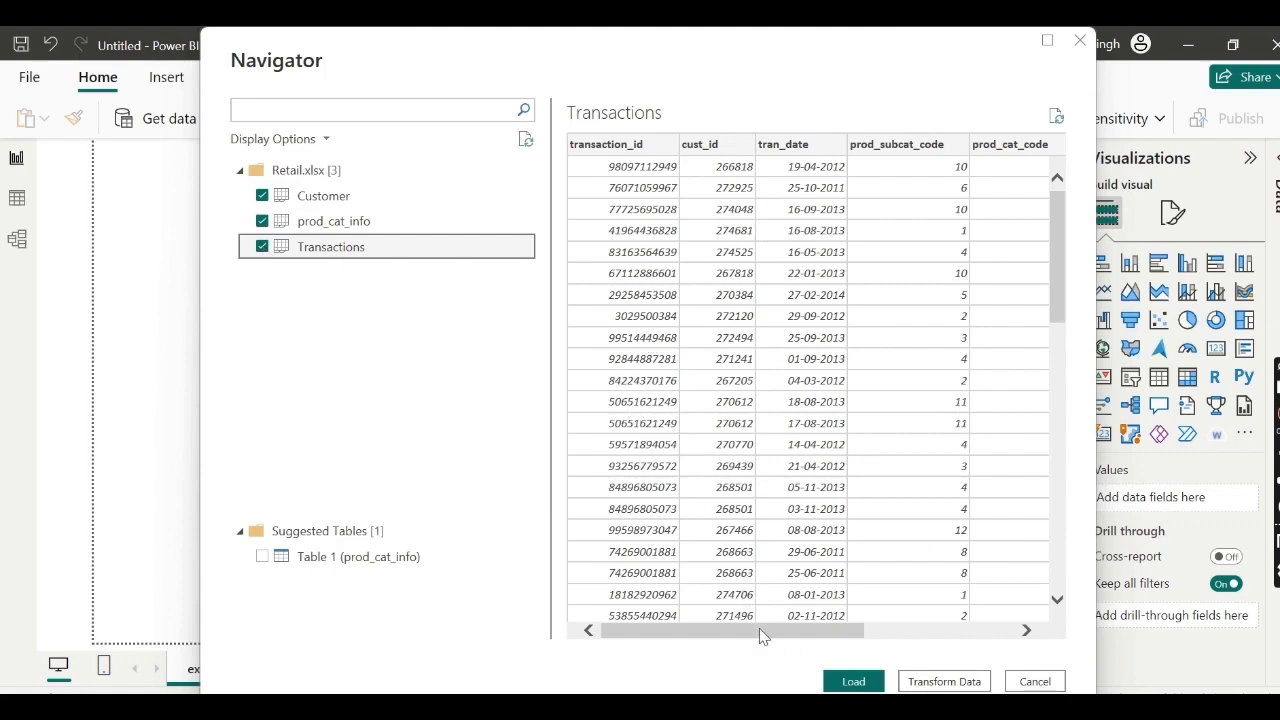
pyautogui.moveTo(762, 633); pyautogui.dragTo(1022, 633)
pyautogui.moveTo(920, 637); pyautogui.dragTo(622, 652)
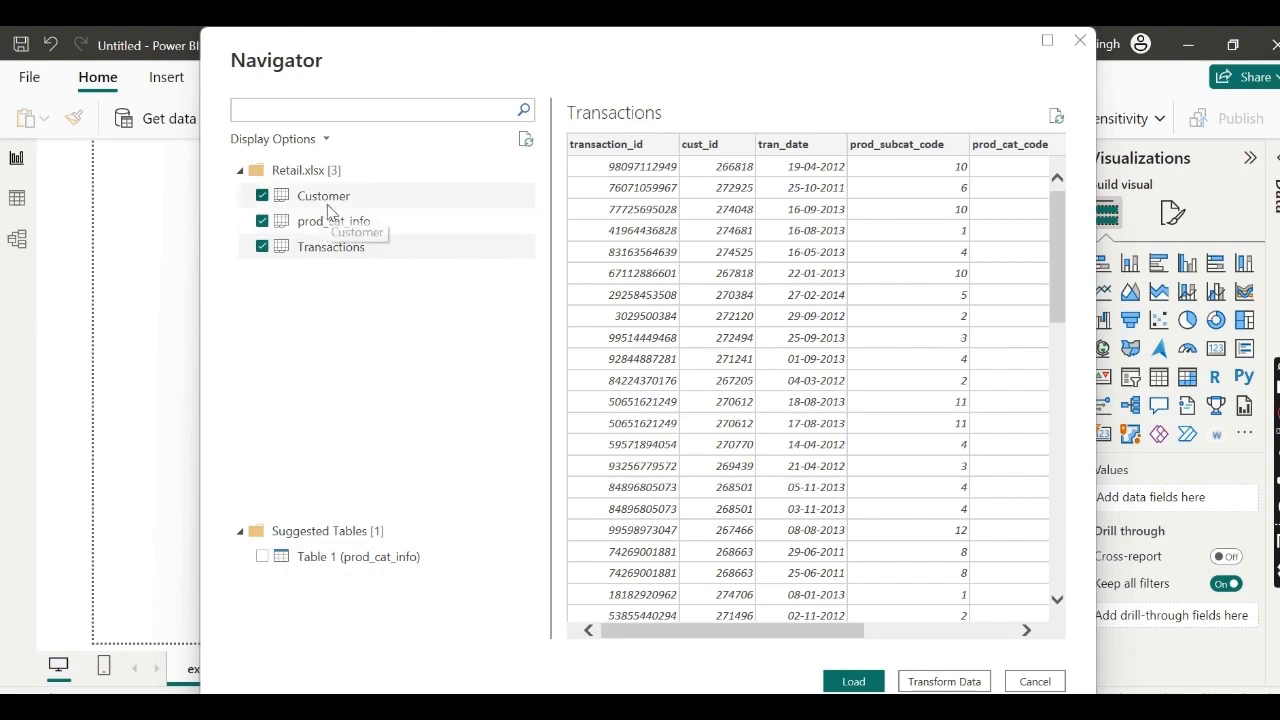
# - Replace the prod_cat_info sheet with the suggested Table 1 (prod_cat_info), load the selected tables and apply the pending query changes
pyautogui.click(262, 221)
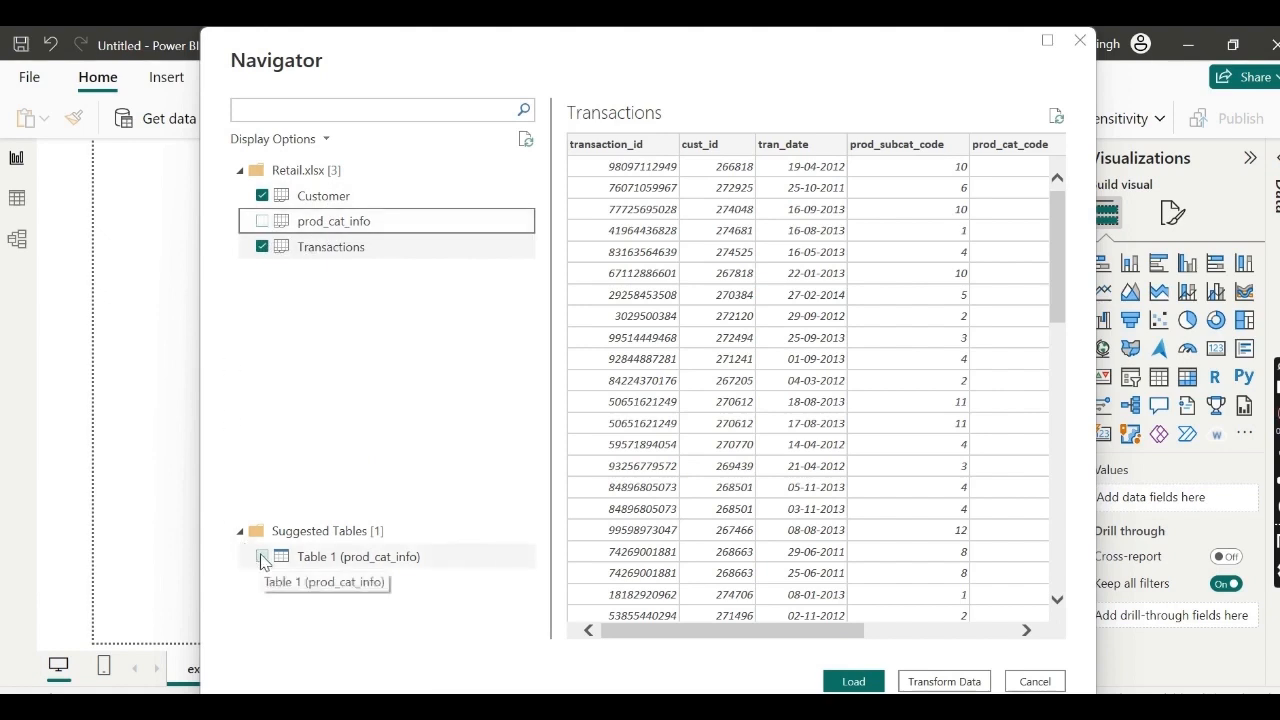
pyautogui.click(262, 557)
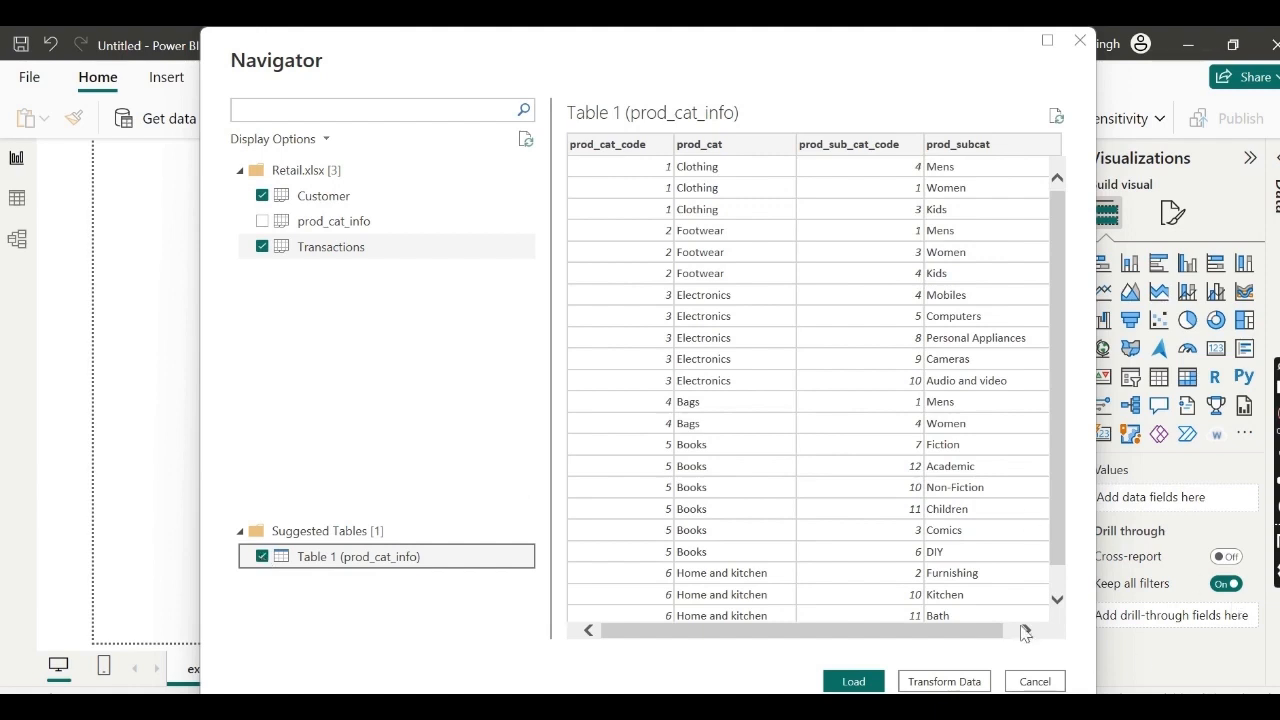
pyautogui.click(864, 683)
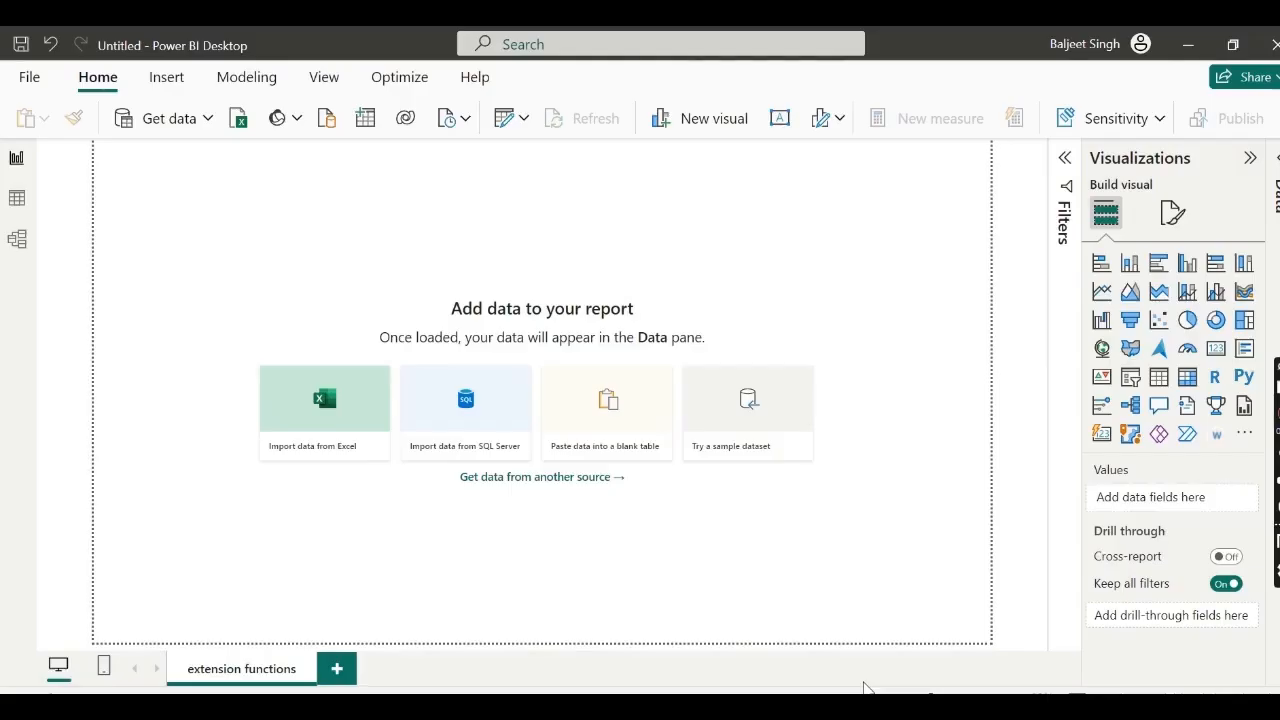
pyautogui.hotkey('alt', 'Tab')
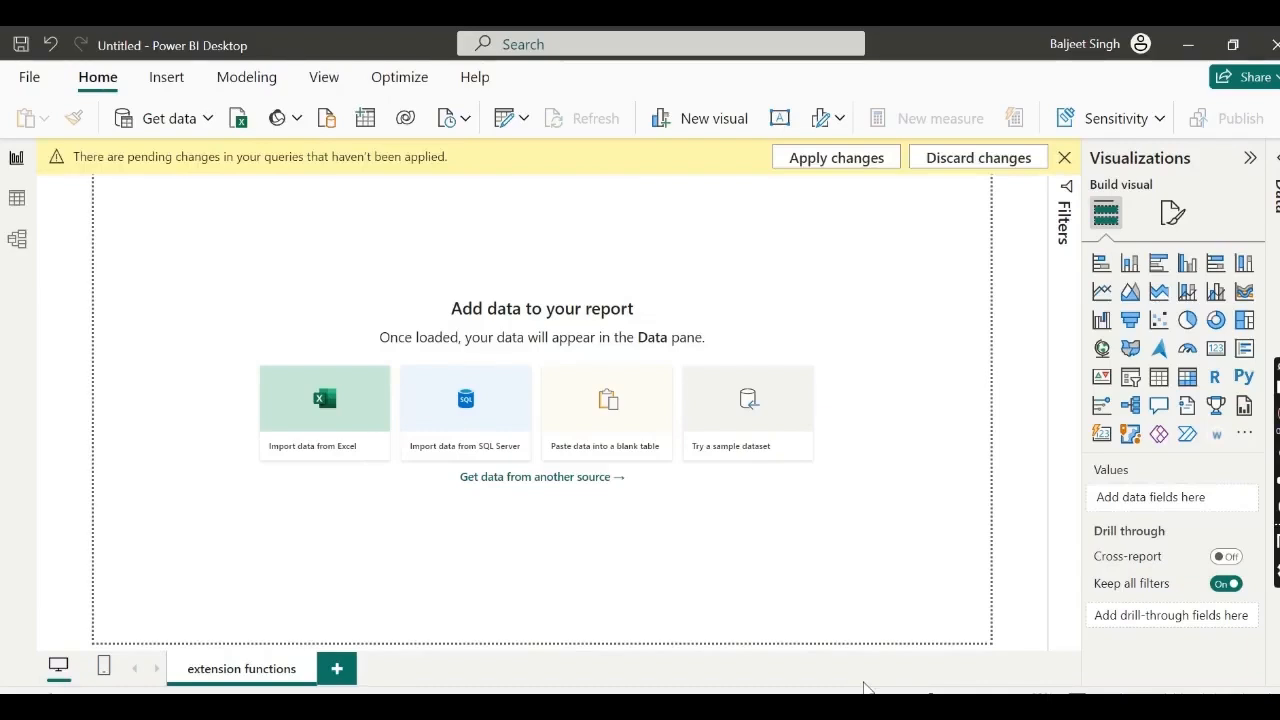
pyautogui.click(808, 160)
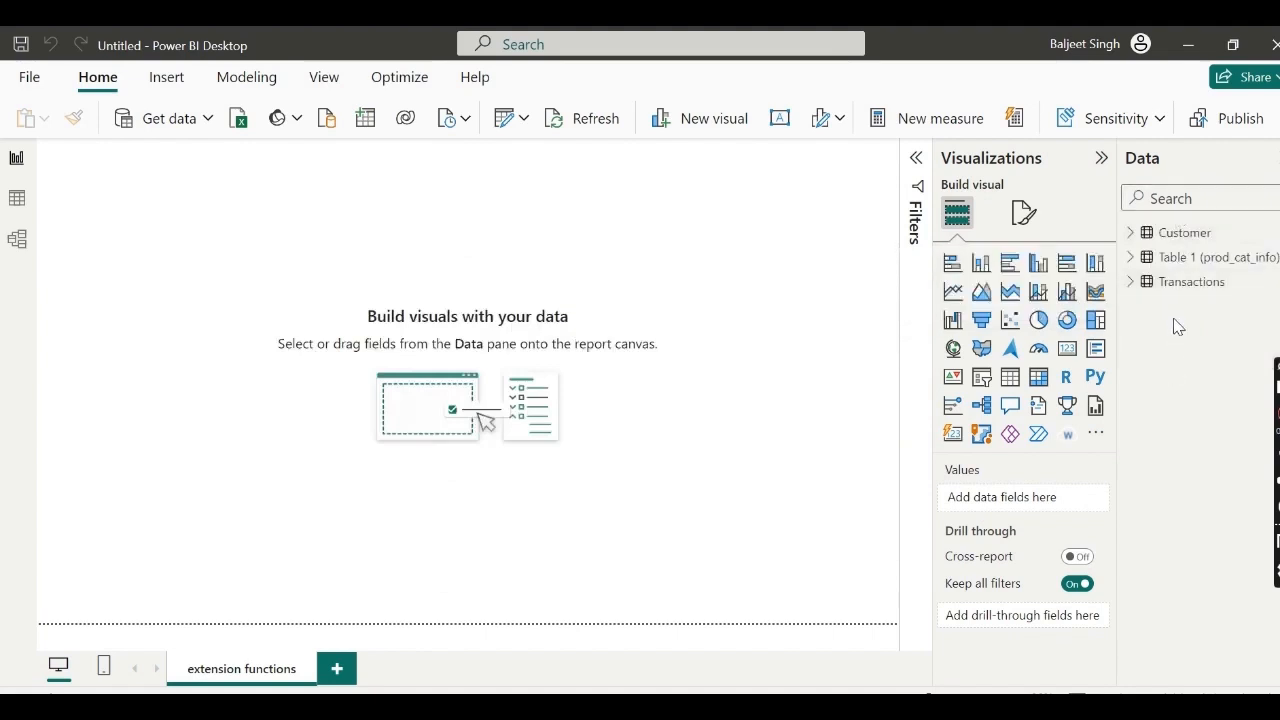
# - Review the rows of the loaded Customer, Table 1 (prod_cat_info) and Transactions tables in the table view
pyautogui.click(18, 201)
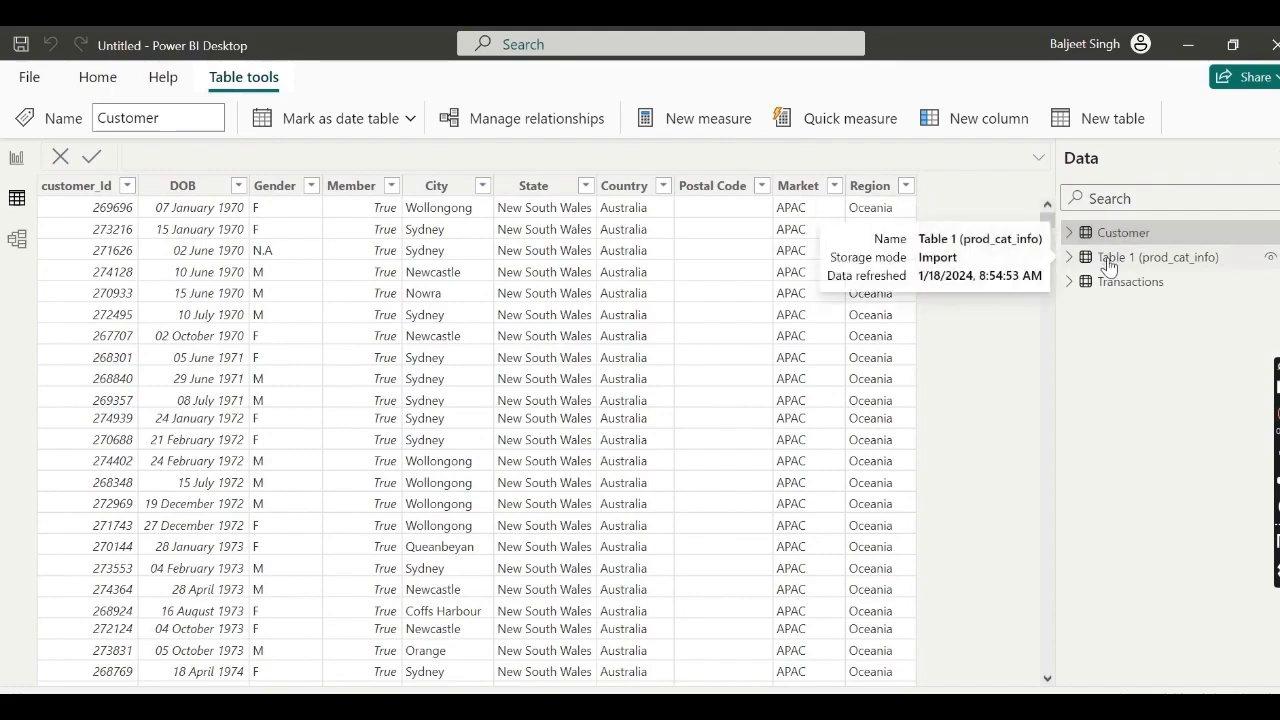
pyautogui.click(1108, 259)
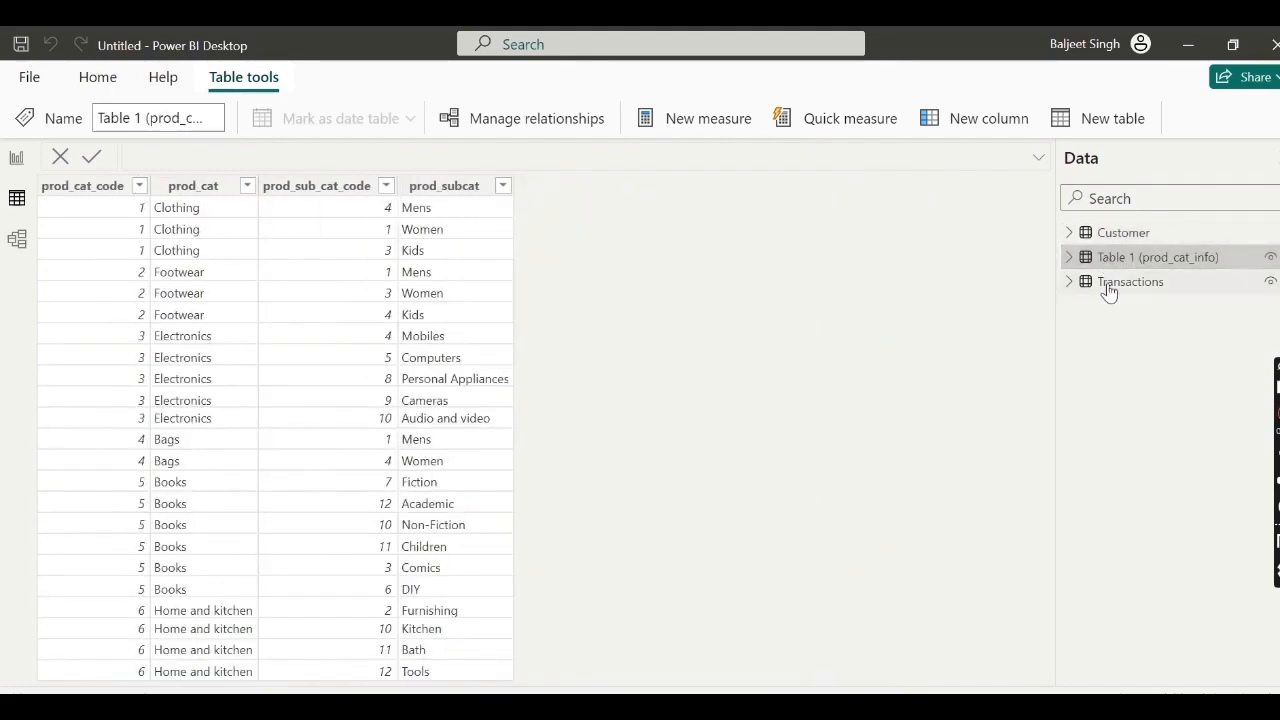
pyautogui.click(1108, 283)
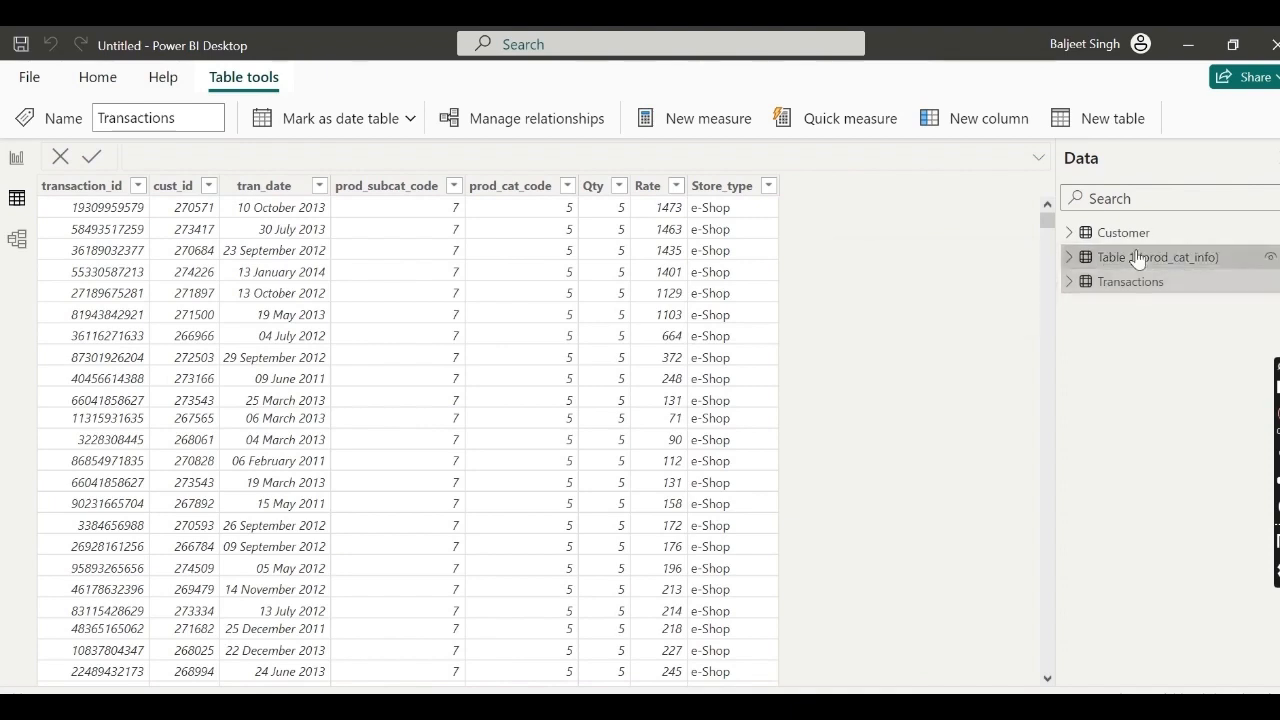
pyautogui.click(1137, 258)
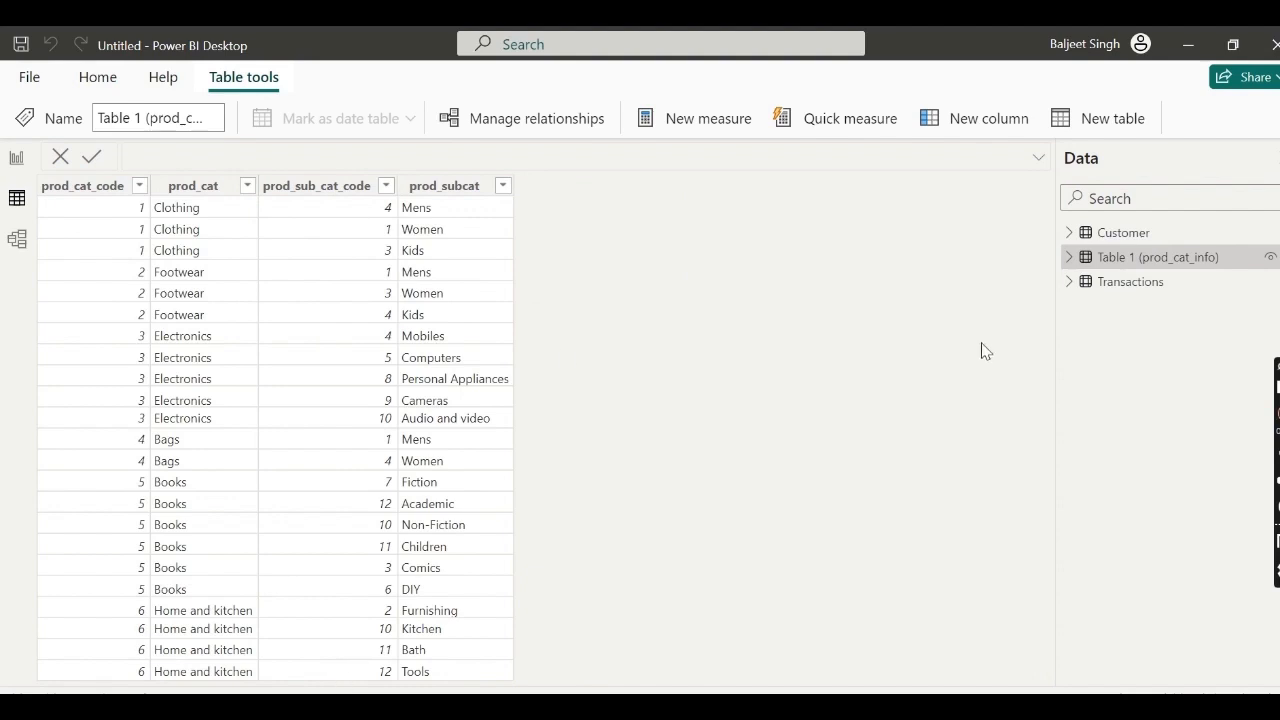
# - Add a calculated column to the Transactions table and name it Total_amt in its formula
pyautogui.click(1121, 284)
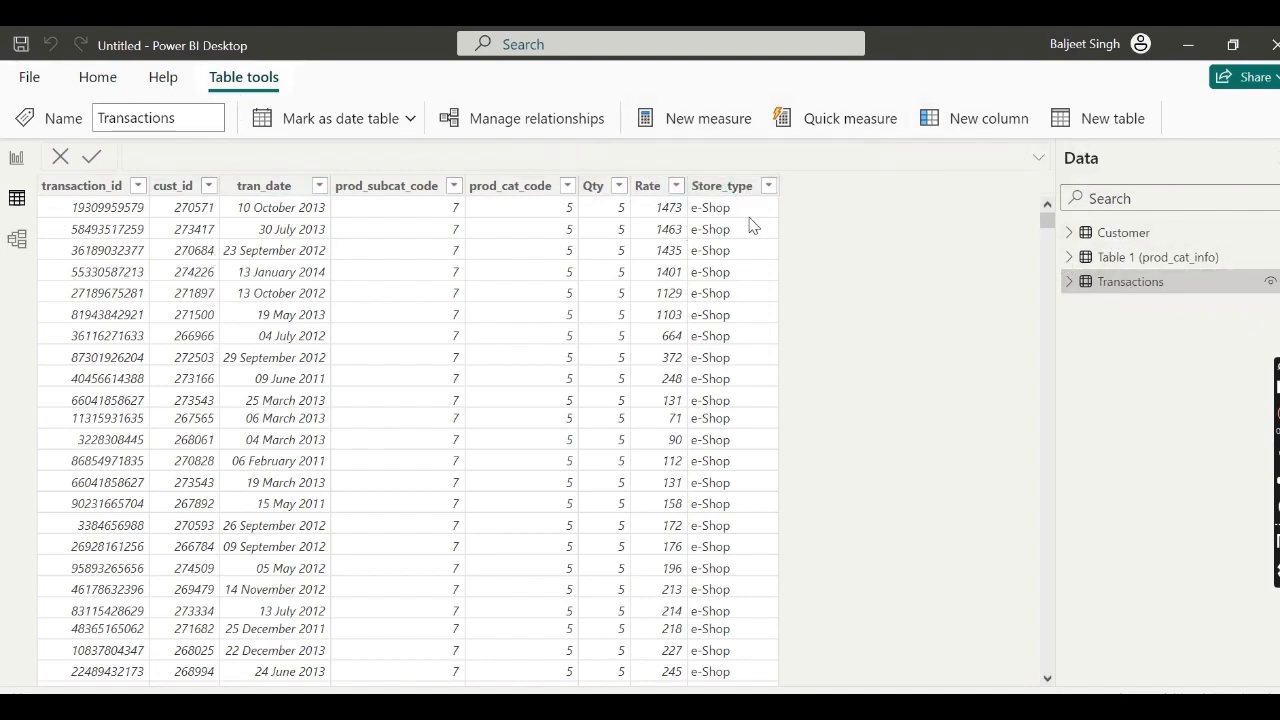
pyautogui.click(974, 124)
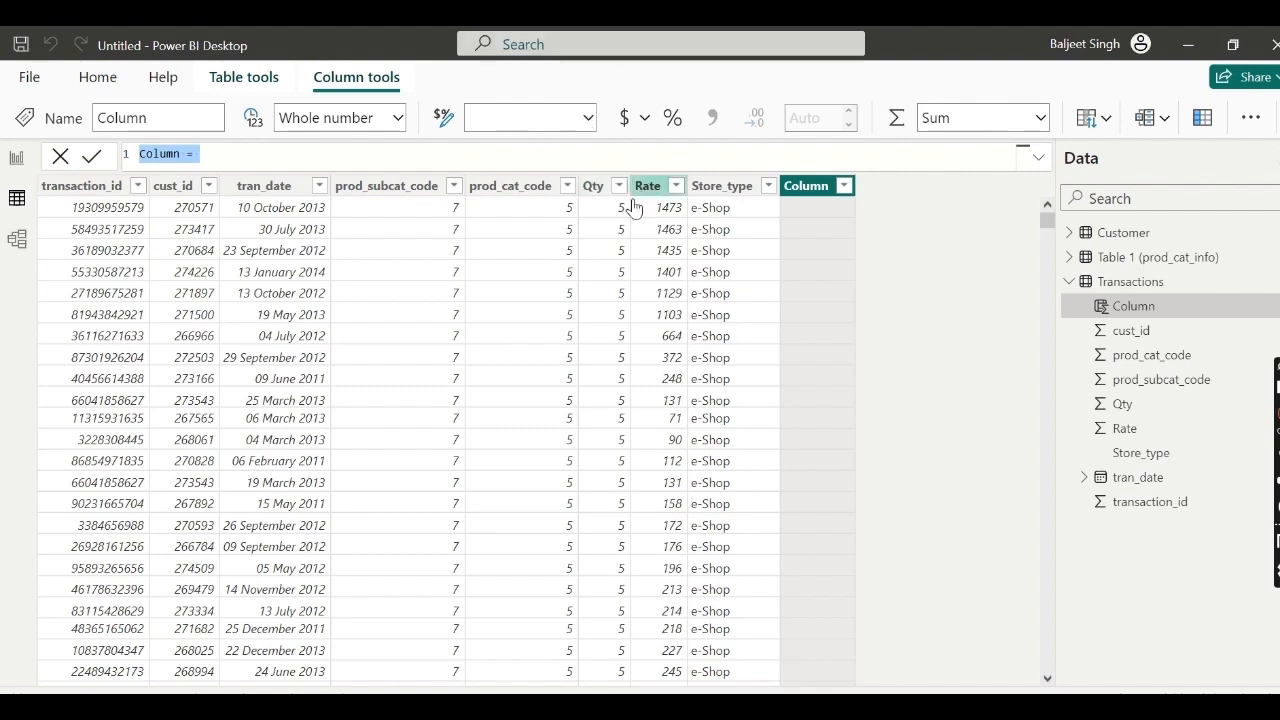
pyautogui.click(176, 152)
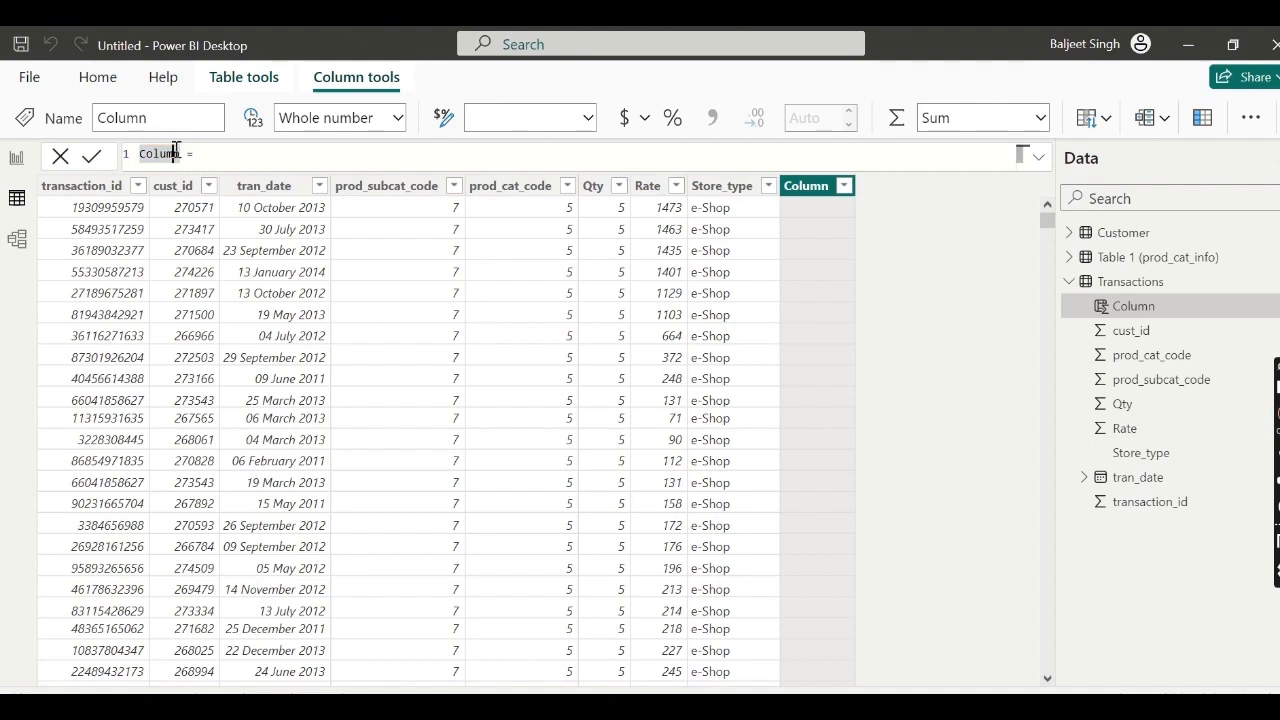
pyautogui.press('BackSpace')
pyautogui.press('BackSpace')
pyautogui.press('BackSpace')
pyautogui.press('BackSpace')
pyautogui.press('BackSpace')
pyautogui.press('Delete')
pyautogui.write('Tota')
pyautogui.write('lAmt')
# - Enter Transactions[Qty] as the first operand of the Total_amt formula
pyautogui.press('End')
pyautogui.write('T')
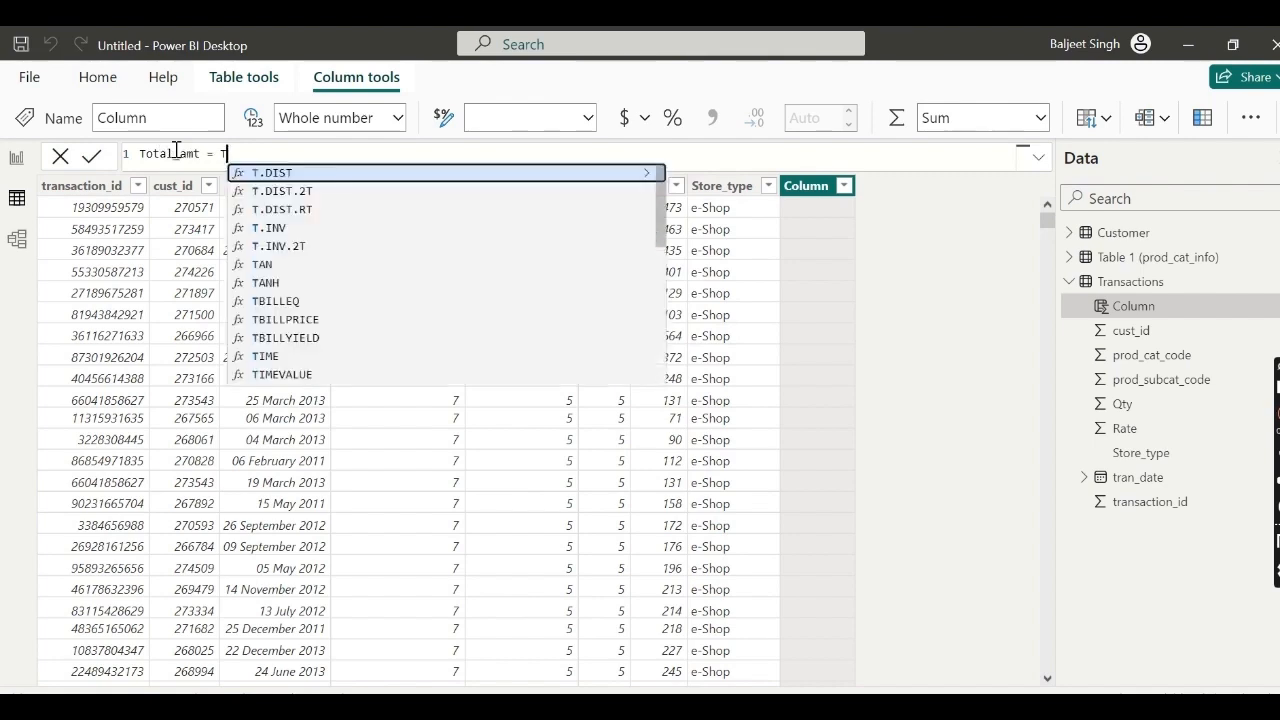
pyautogui.write('ransac')
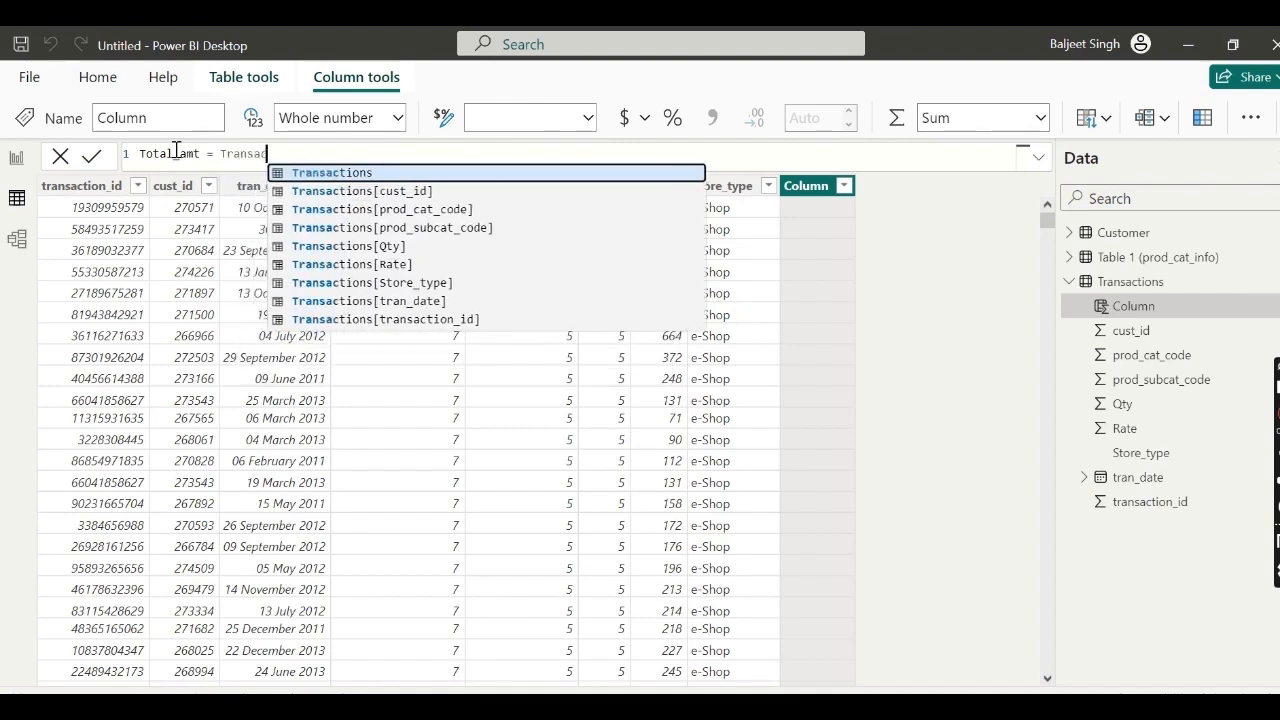
pyautogui.write('tions')
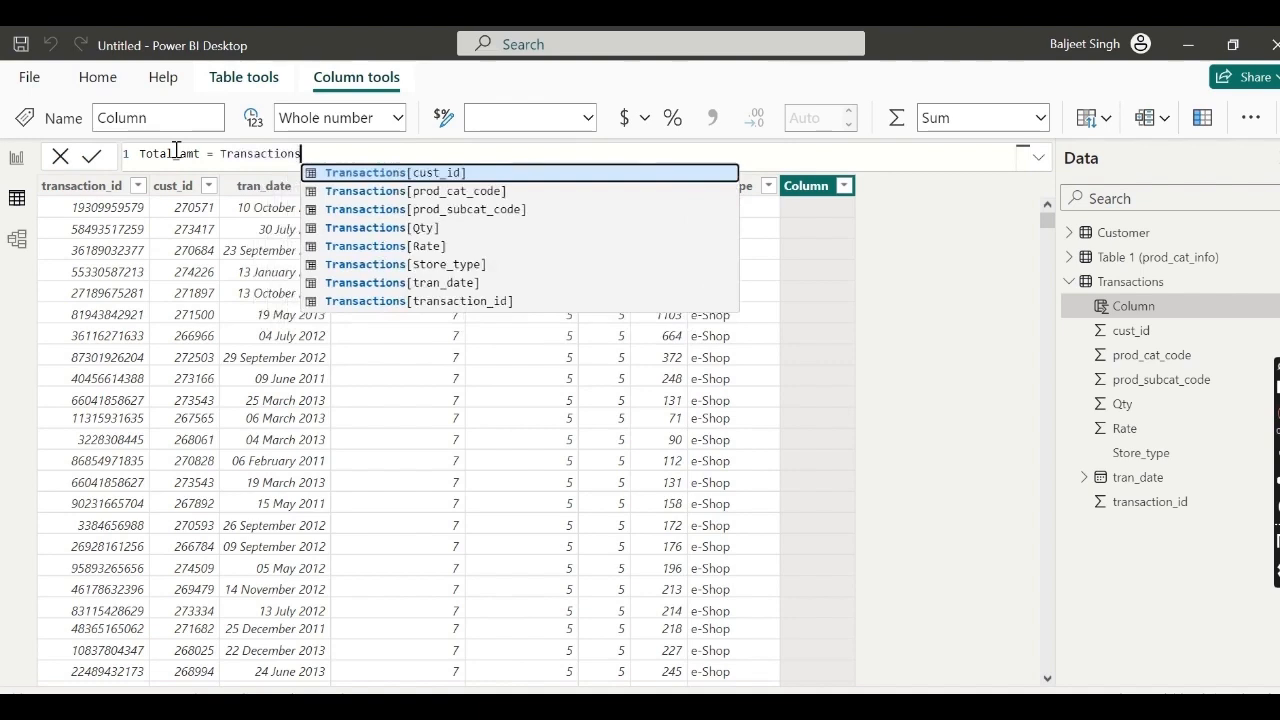
pyautogui.write('[')
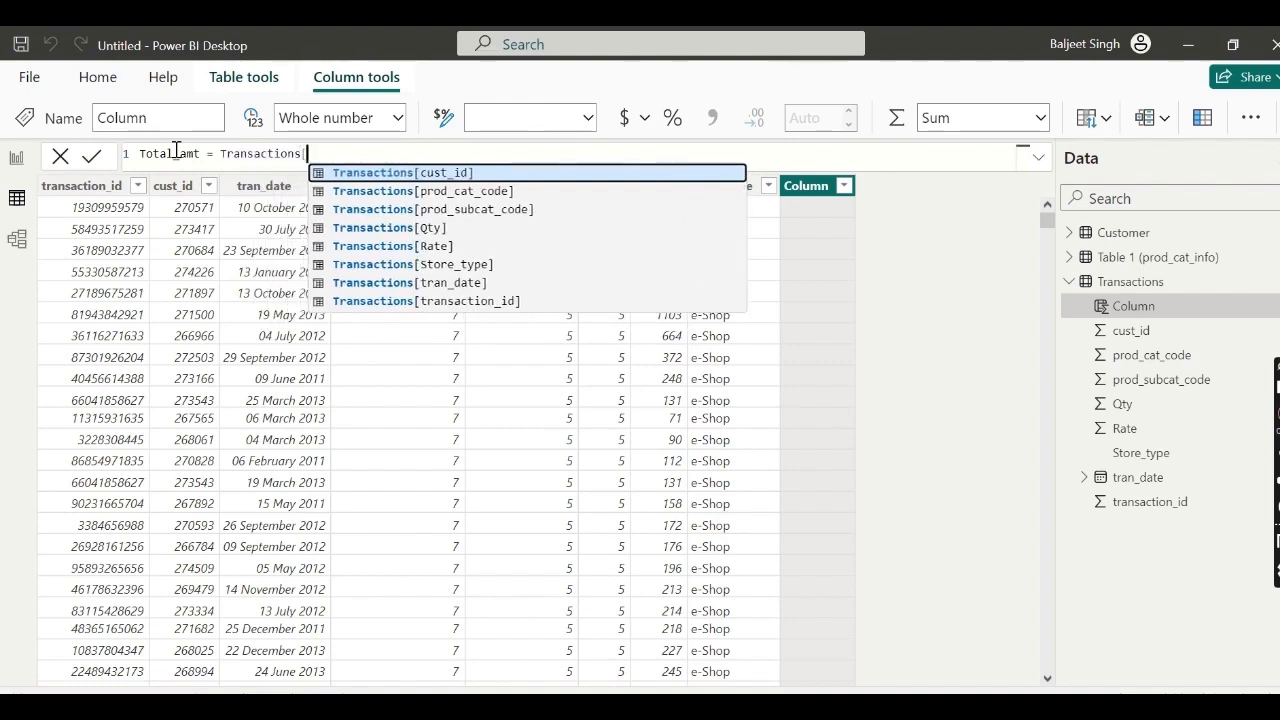
pyautogui.write(']')
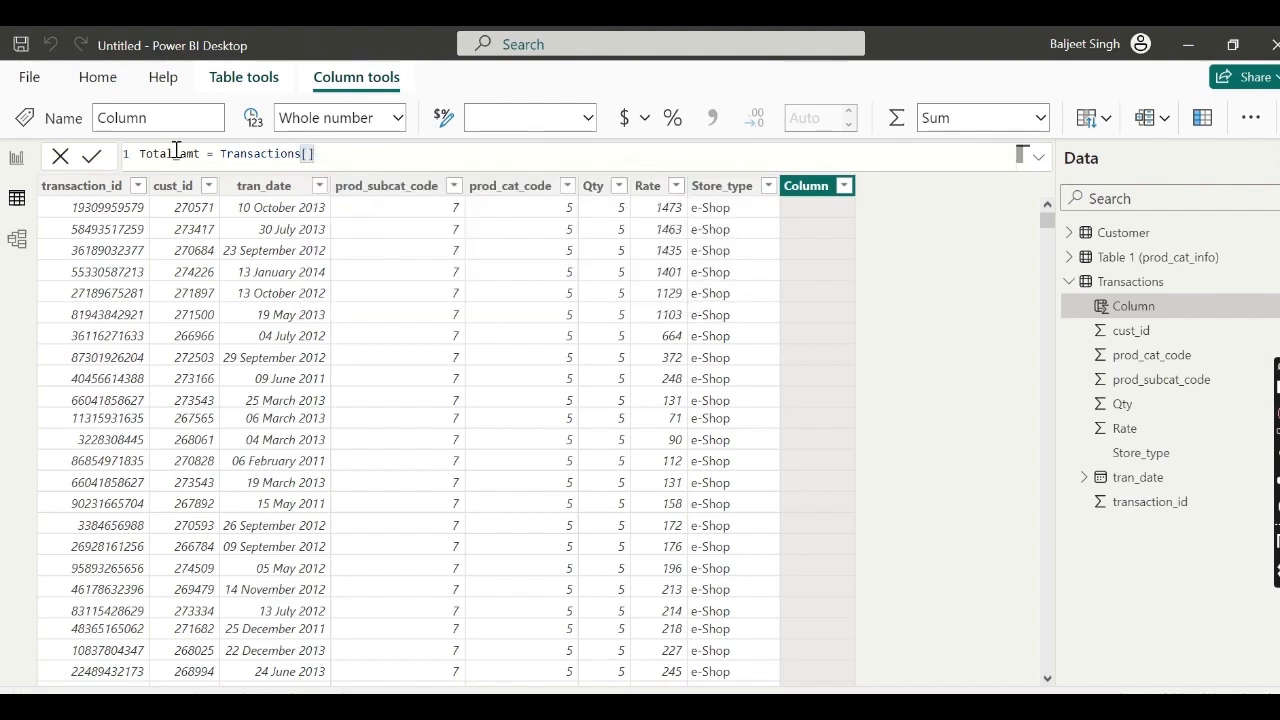
pyautogui.press('Left')
pyautogui.write('QTY')
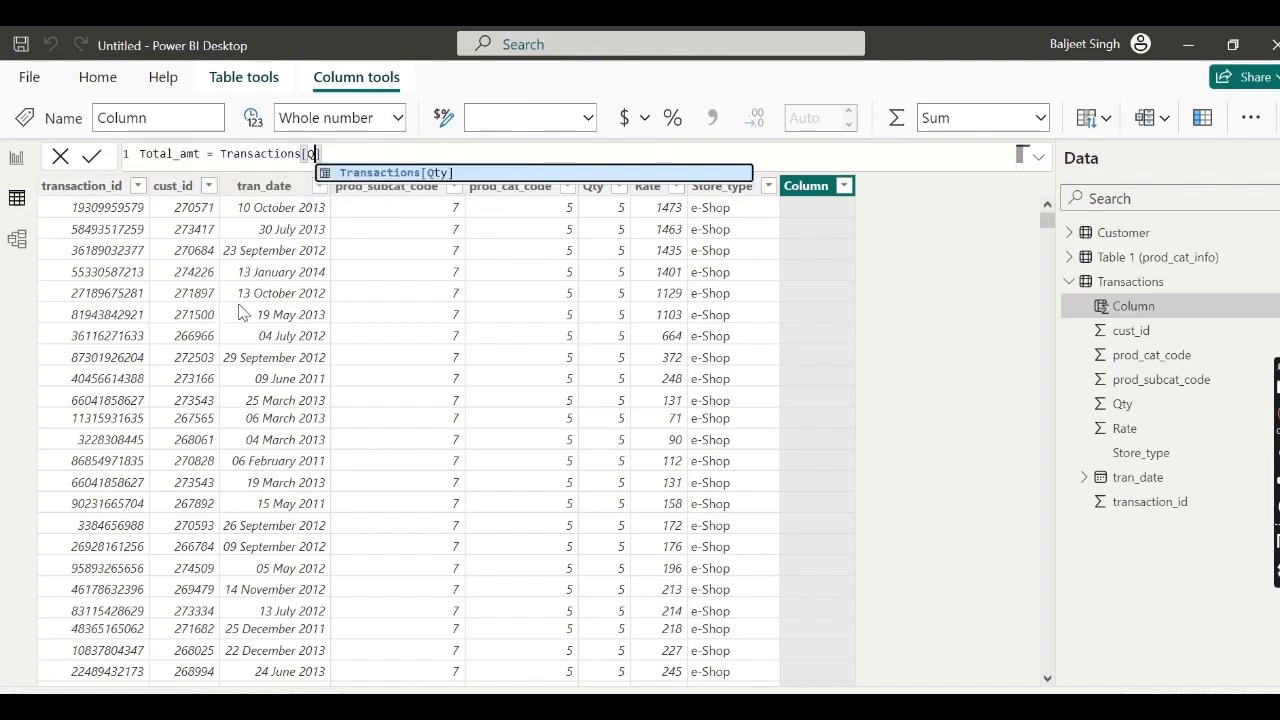
pyautogui.write('y]')
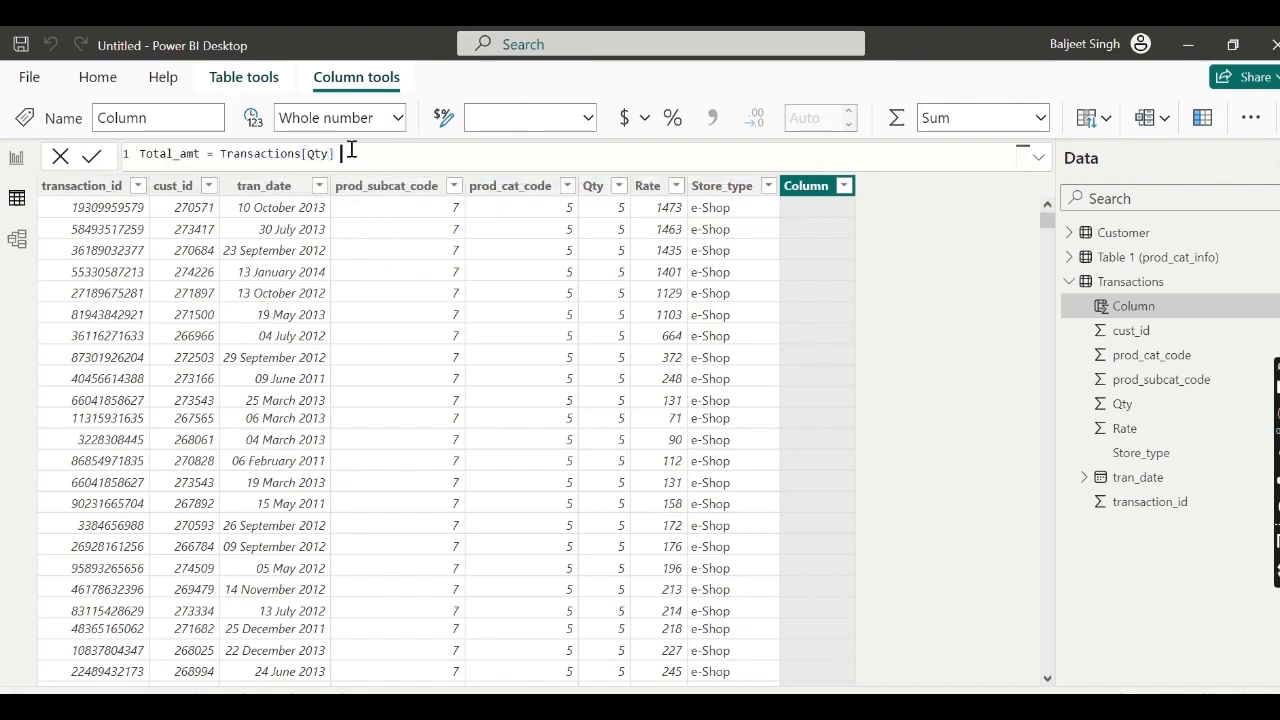
# - Complete the Total_amt formula by multiplying the quantity by Transactions[Rate], and commit the calculated column
pyautogui.write(' * ')
pyautogui.write('T')
pyautogui.write('ransac')
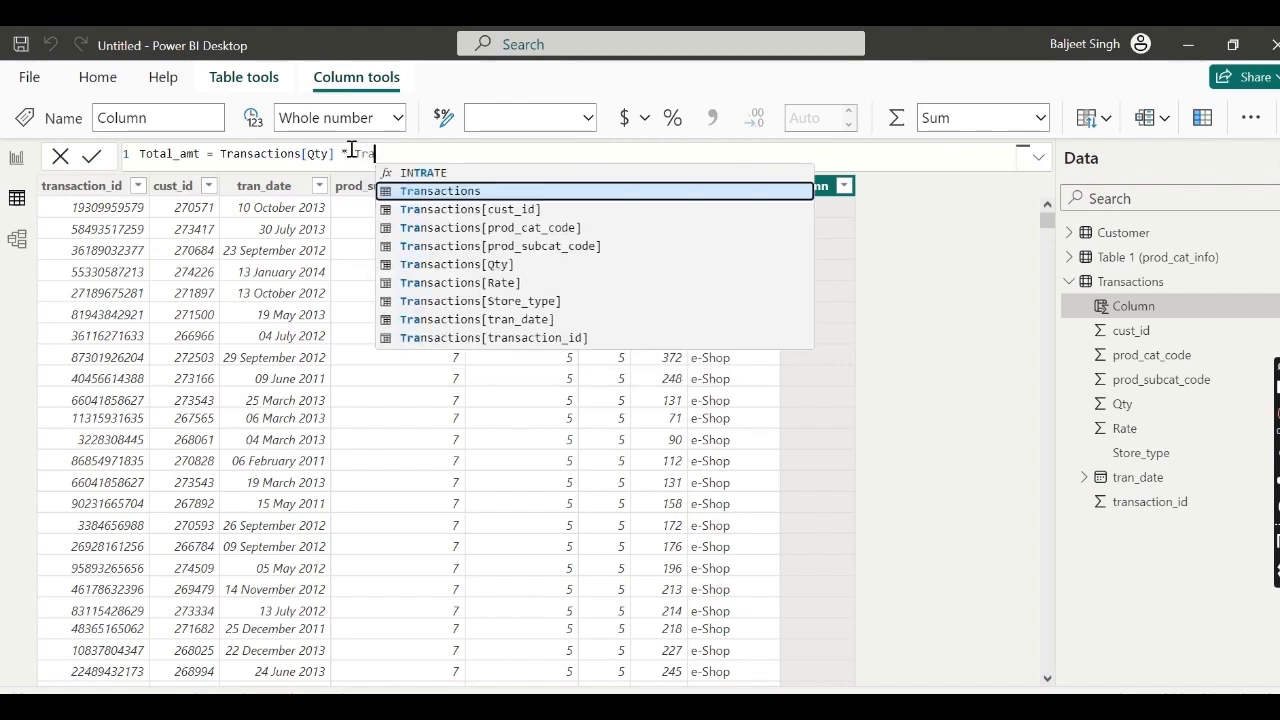
pyautogui.write('t')
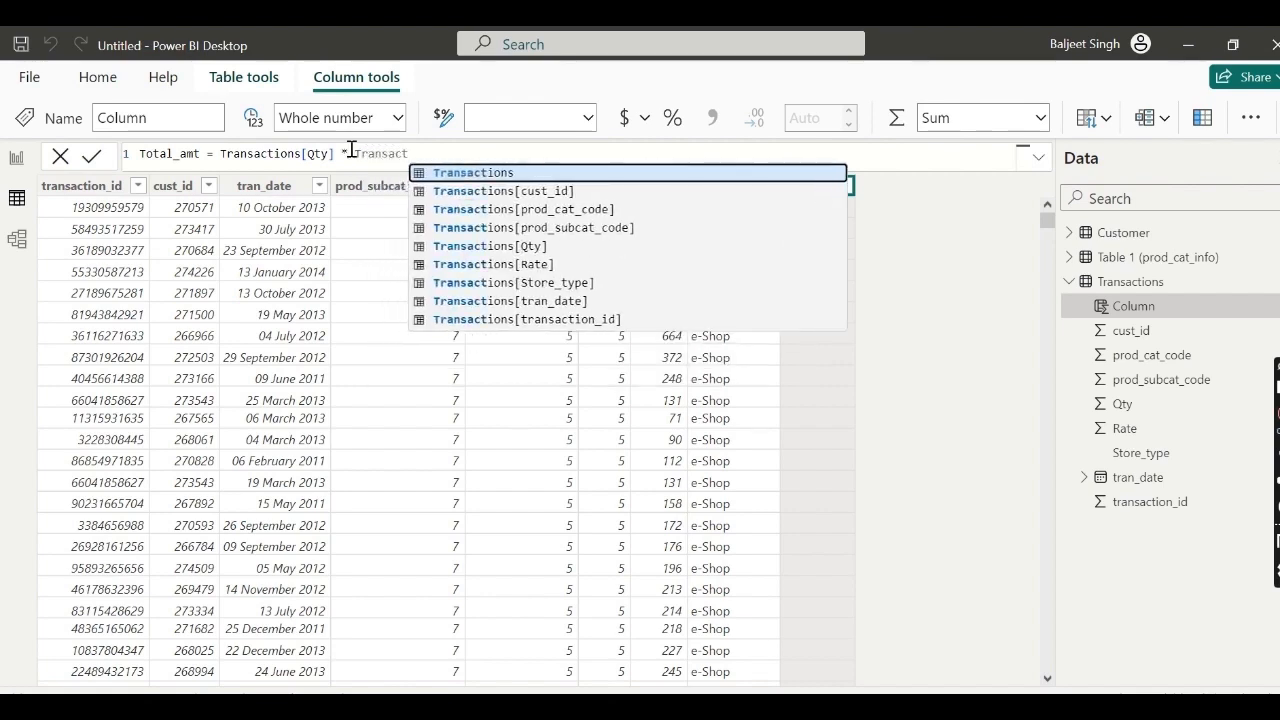
pyautogui.click(490, 174)
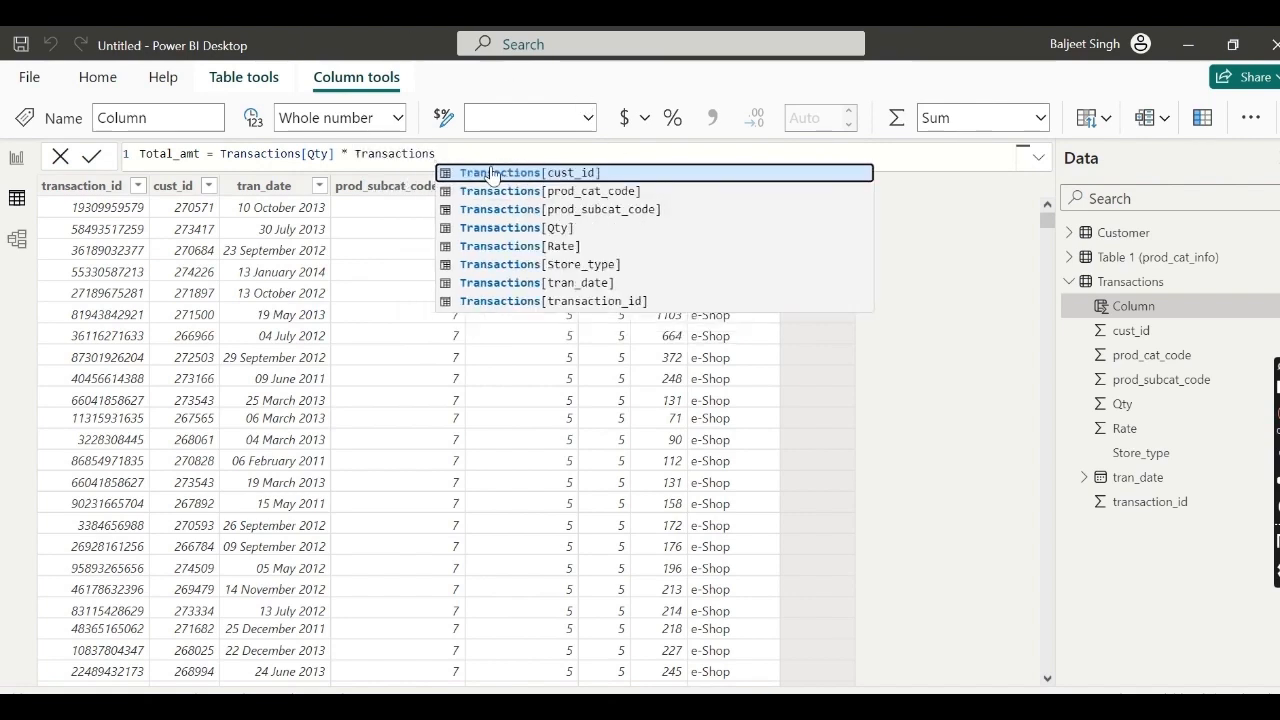
pyautogui.write('[')
pyautogui.write(']')
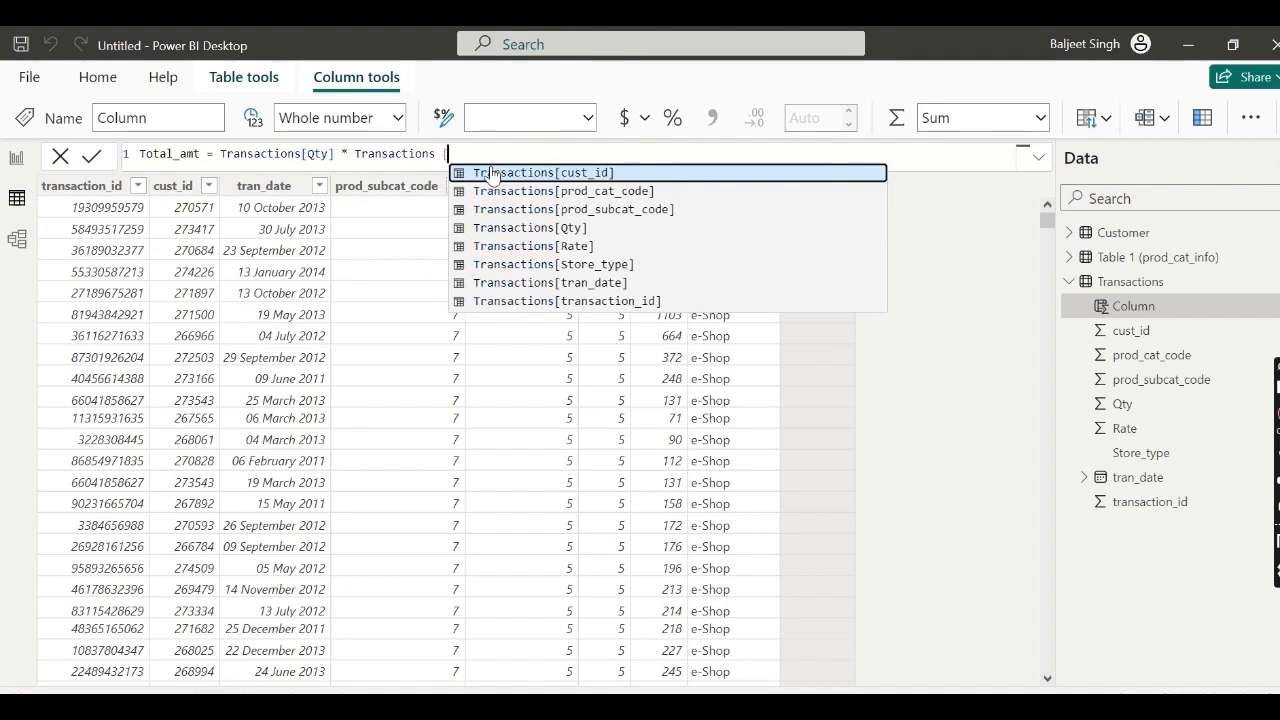
pyautogui.press('Left')
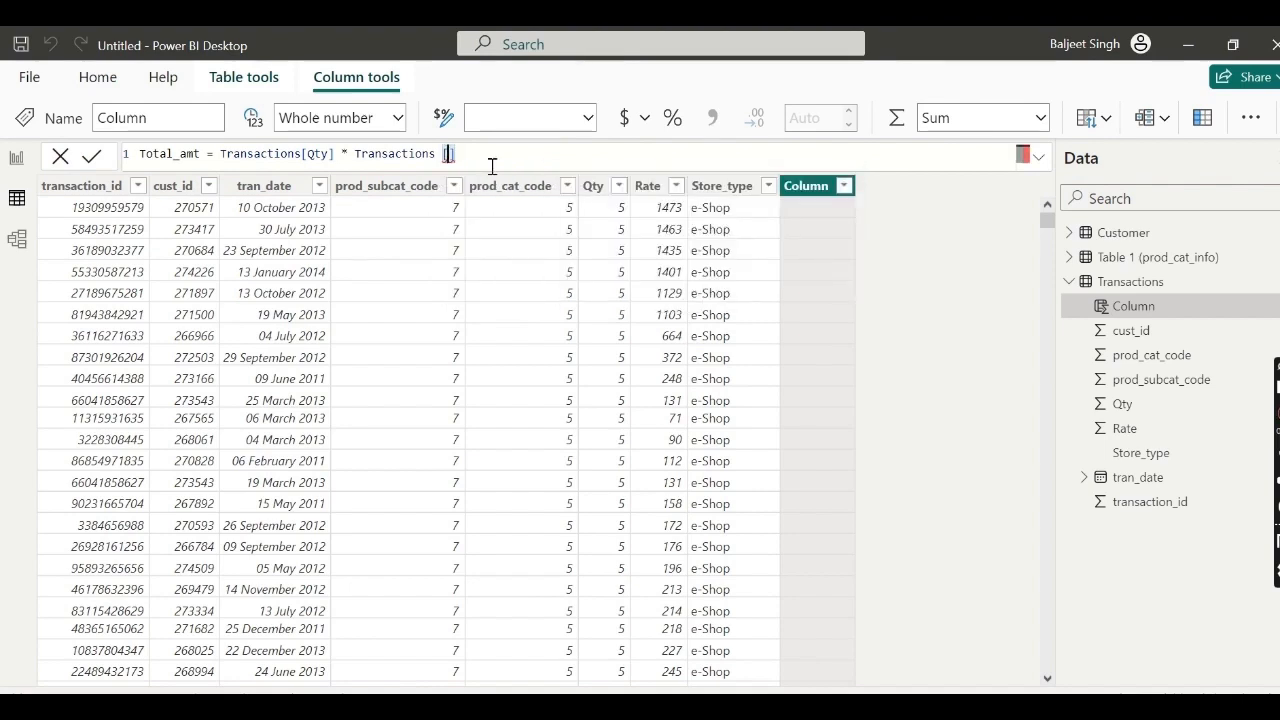
pyautogui.write('Rate')
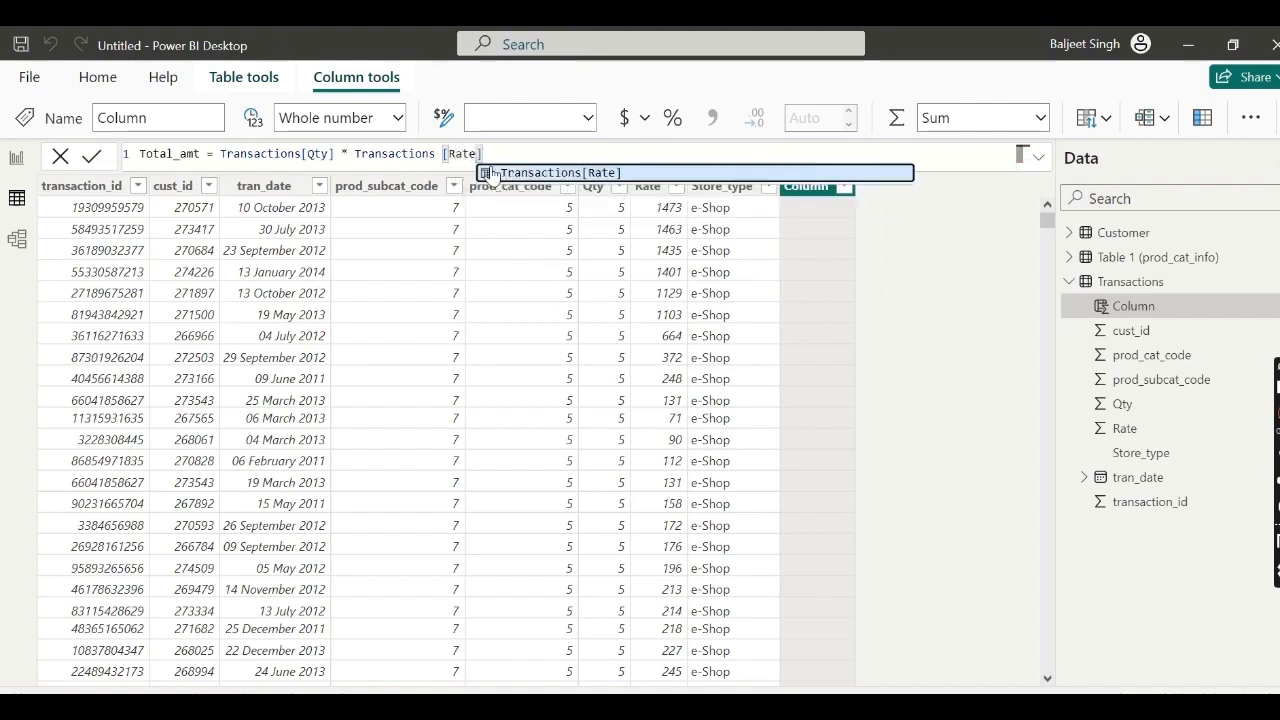
pyautogui.click(622, 174)
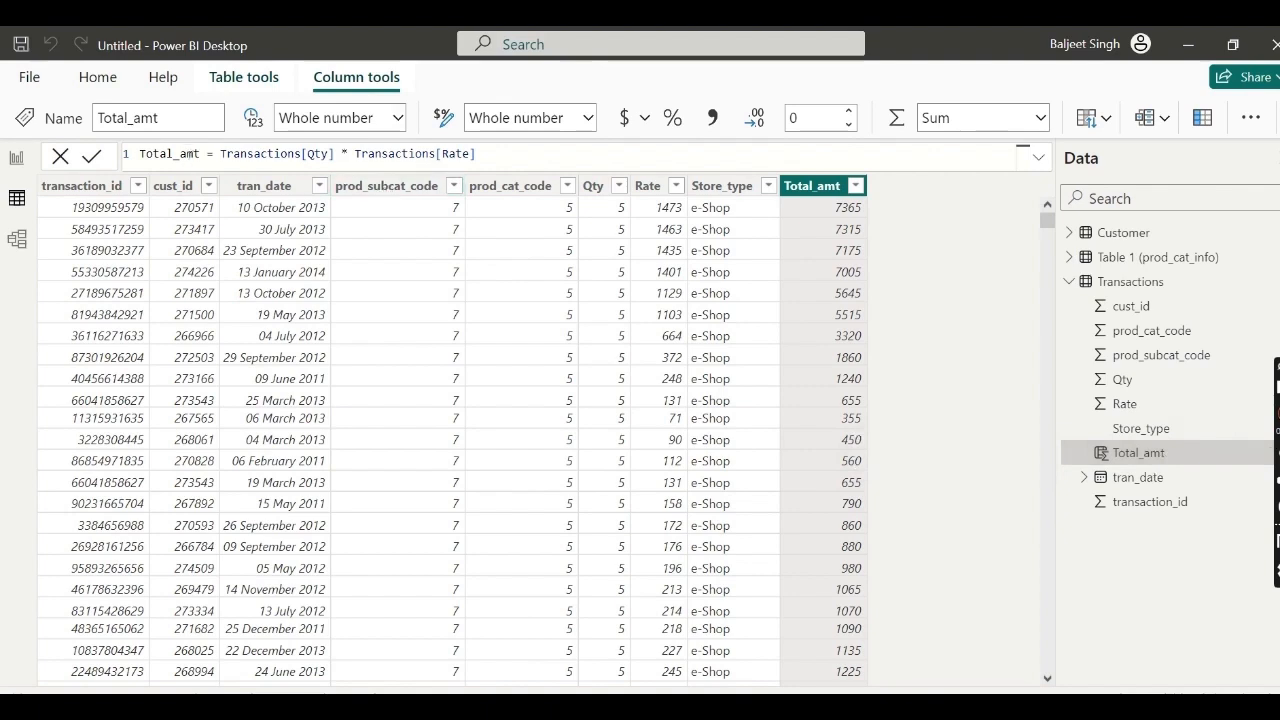
# - Add an enlarged table visual to the extension functions report page with Store_type and Total_amt as its columns
pyautogui.click(18, 160)
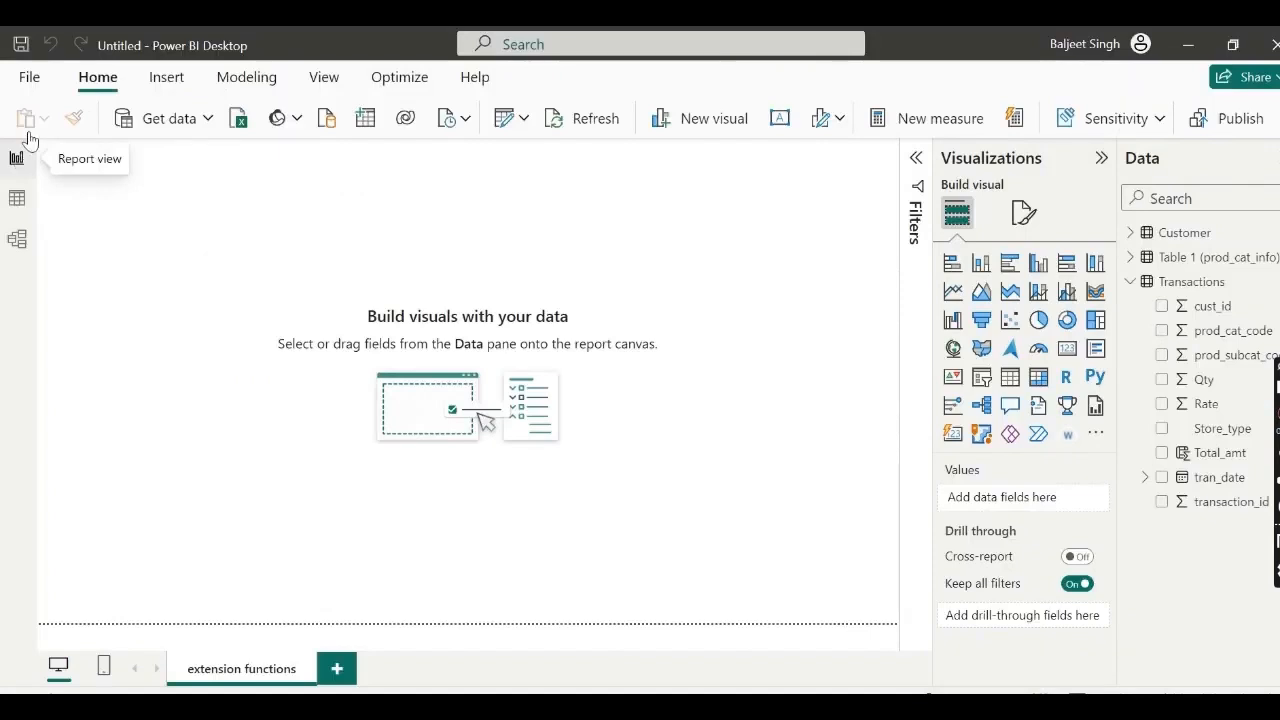
pyautogui.click(1012, 388)
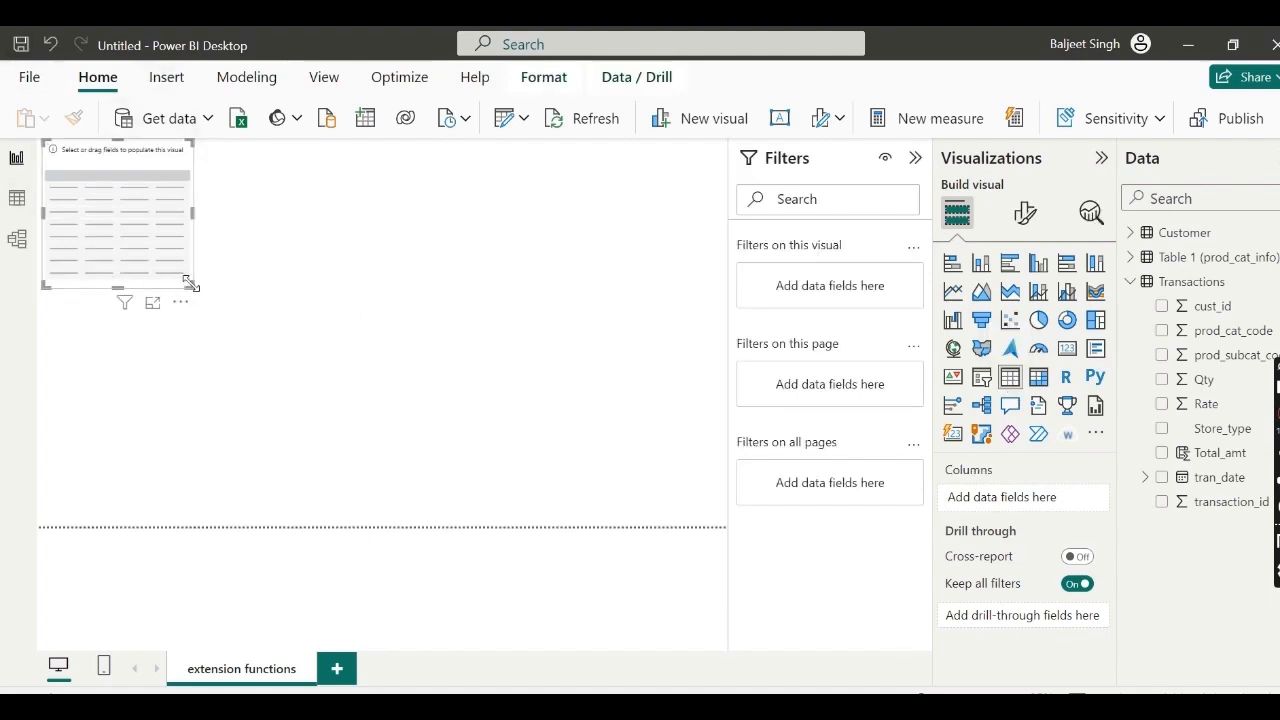
pyautogui.moveTo(190, 285); pyautogui.dragTo(599, 466)
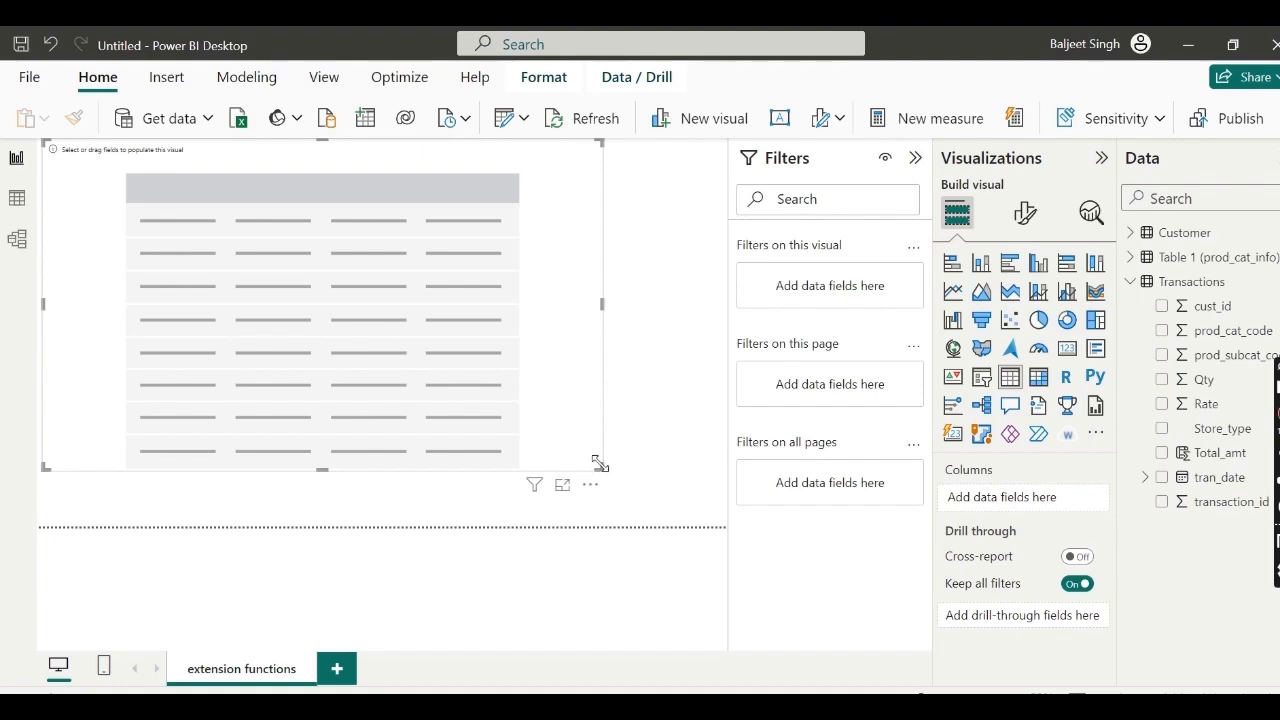
pyautogui.moveTo(599, 463); pyautogui.dragTo(659, 481)
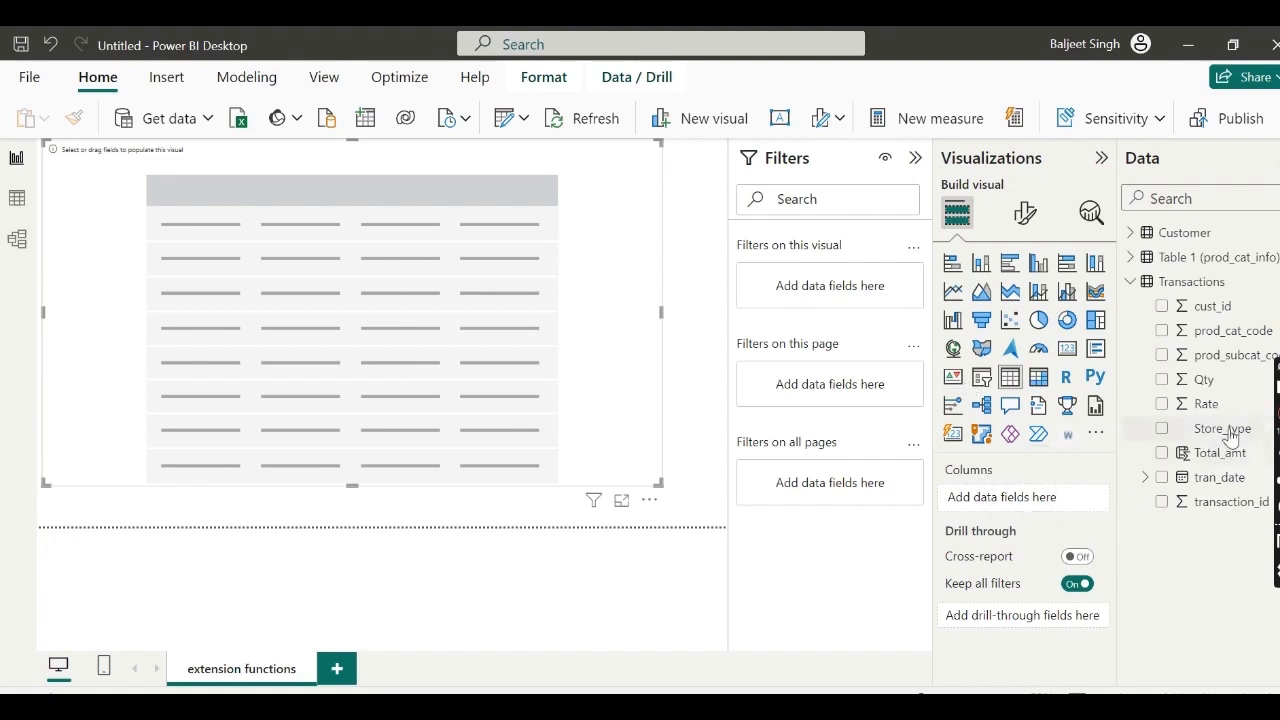
pyautogui.moveTo(1230, 436); pyautogui.dragTo(1022, 507)
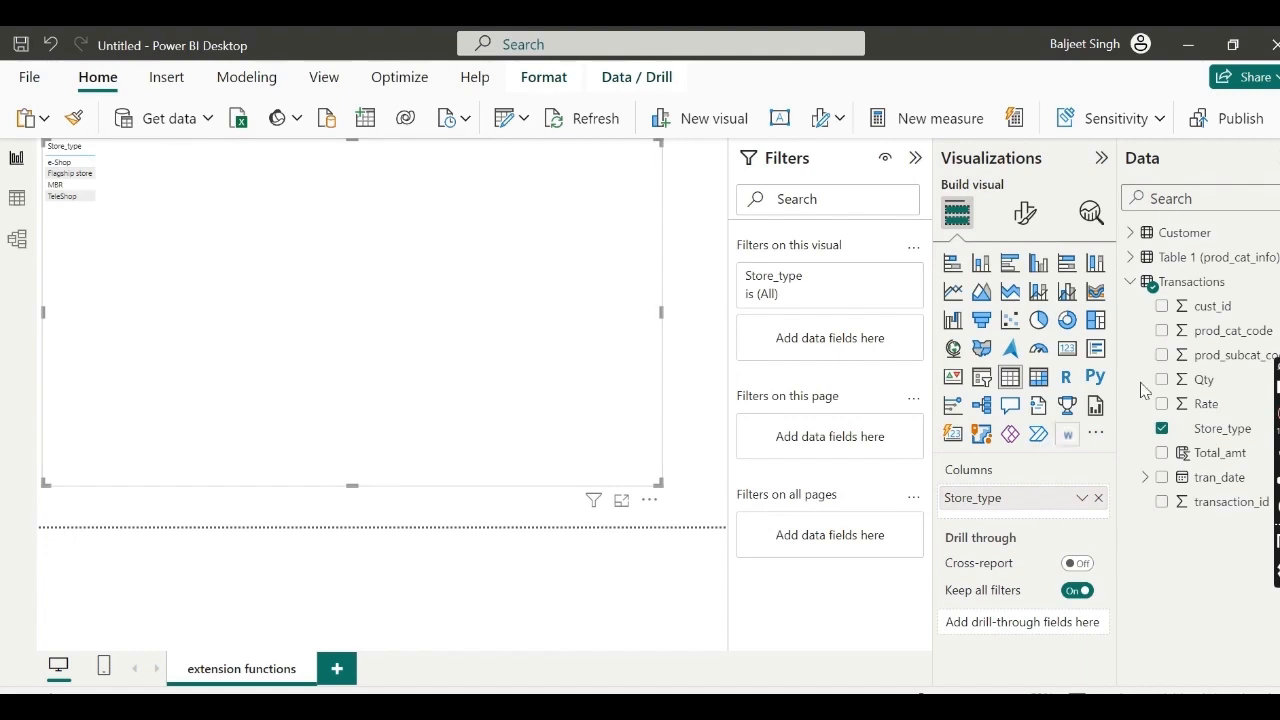
pyautogui.moveTo(1215, 456); pyautogui.dragTo(1019, 514)
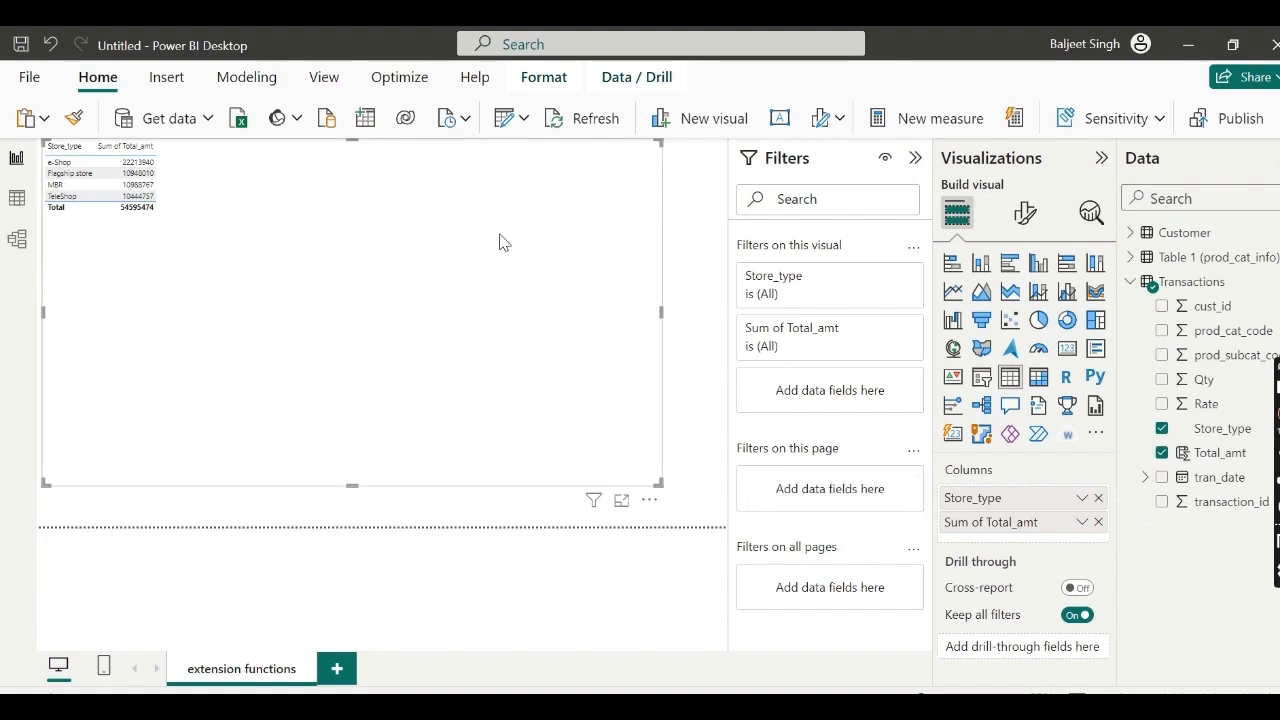
# - Examine the Total_amt sums per store type with the table visual in focus mode, and return to the report page
pyautogui.click(621, 500)
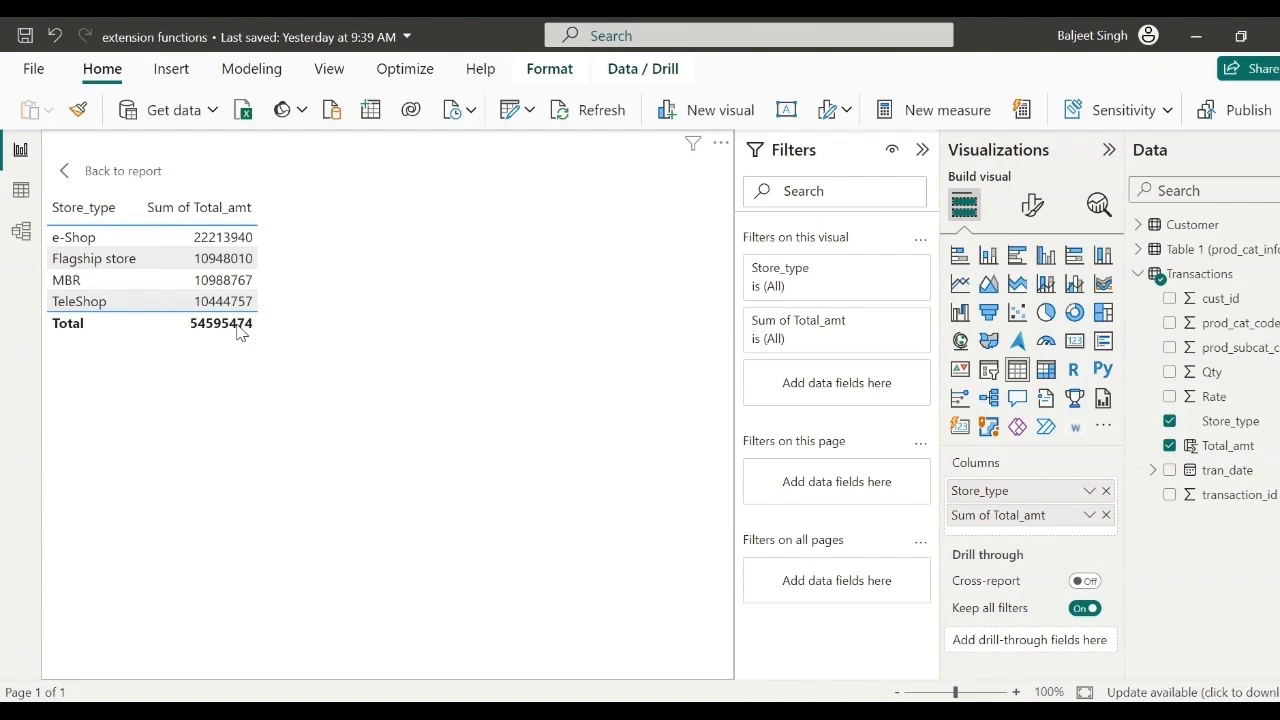
pyautogui.press('XF86MonBrightnessUp')
pyautogui.press('XF86MonBrightnessUp')
pyautogui.press('XF86MonBrightnessUp')
pyautogui.press('XF86MonBrightnessUp')
pyautogui.press('XF86MonBrightnessUp')
pyautogui.press('XF86MonBrightnessUp')
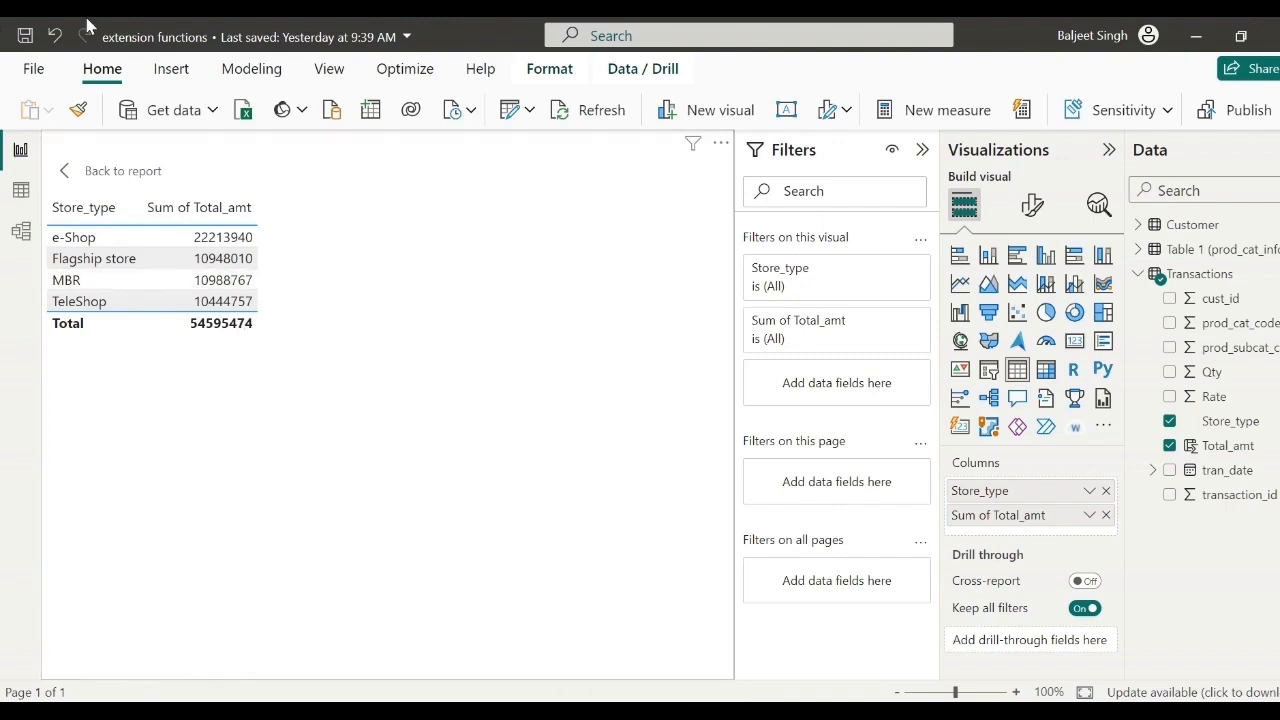
pyautogui.click(103, 173)
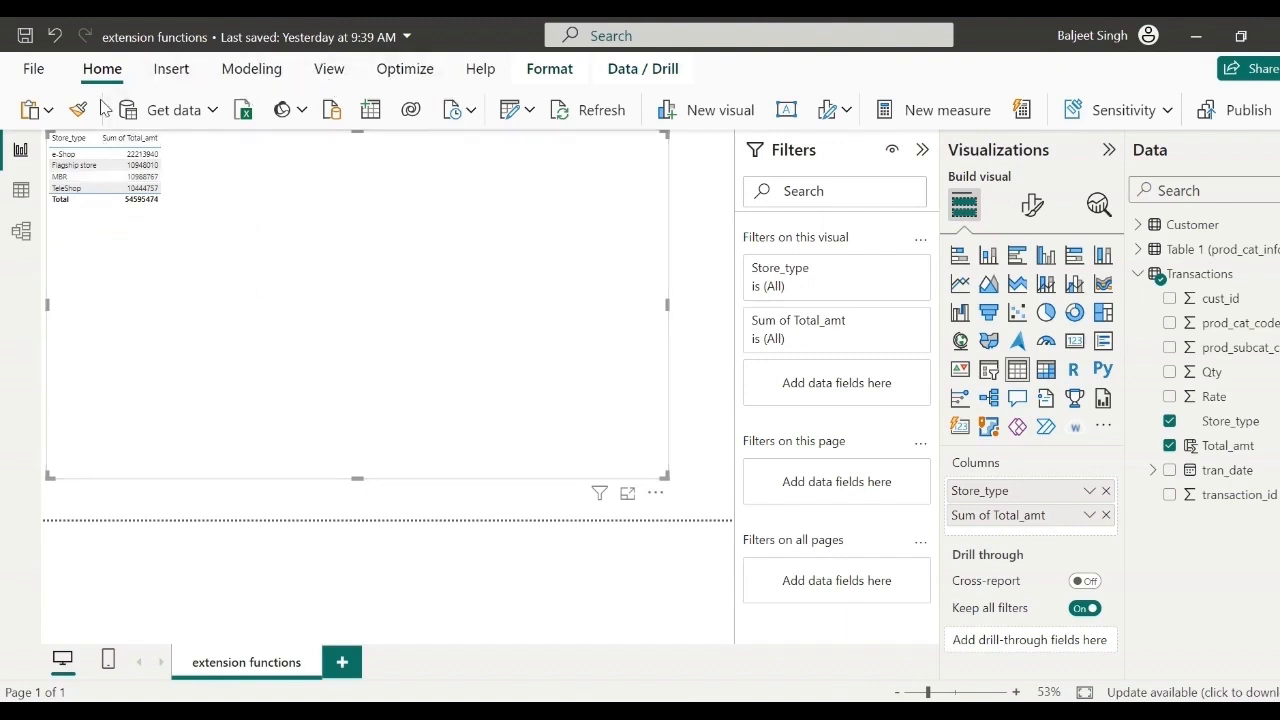
# - Compare the Total_amt column's rows in the table view with the store type table in the report view
pyautogui.click(18, 200)
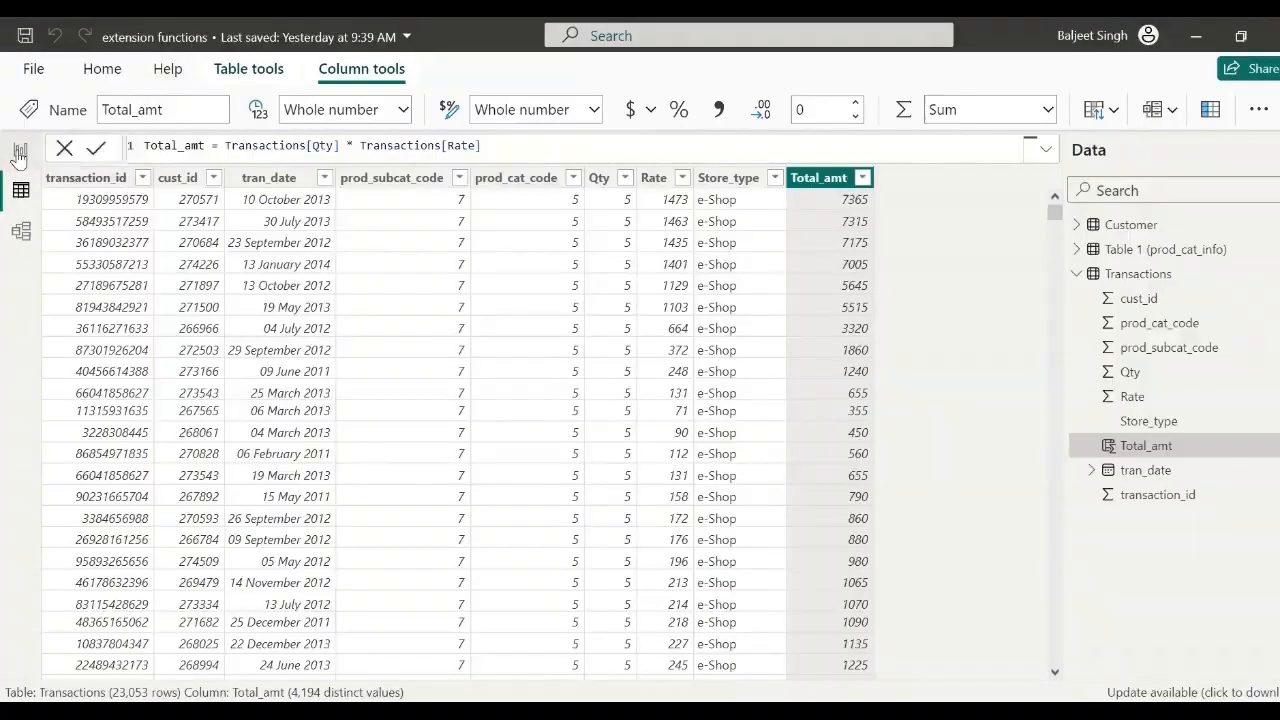
pyautogui.click(18, 156)
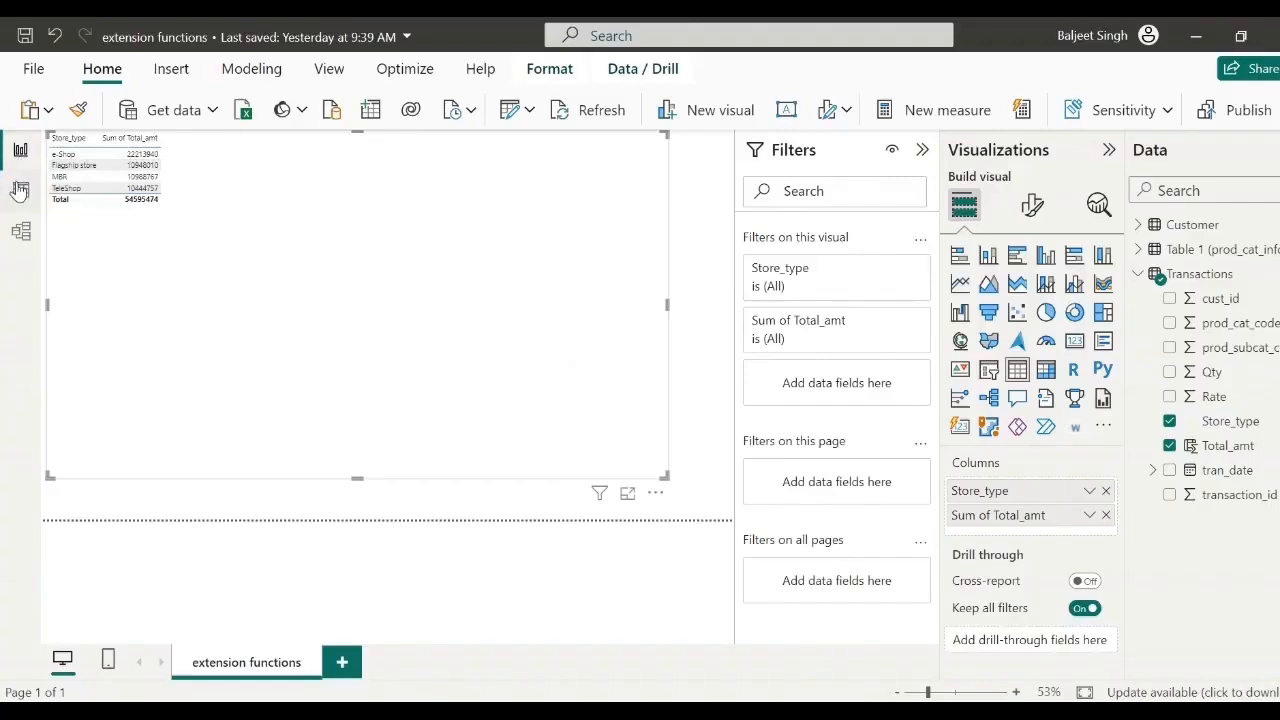
pyautogui.click(19, 191)
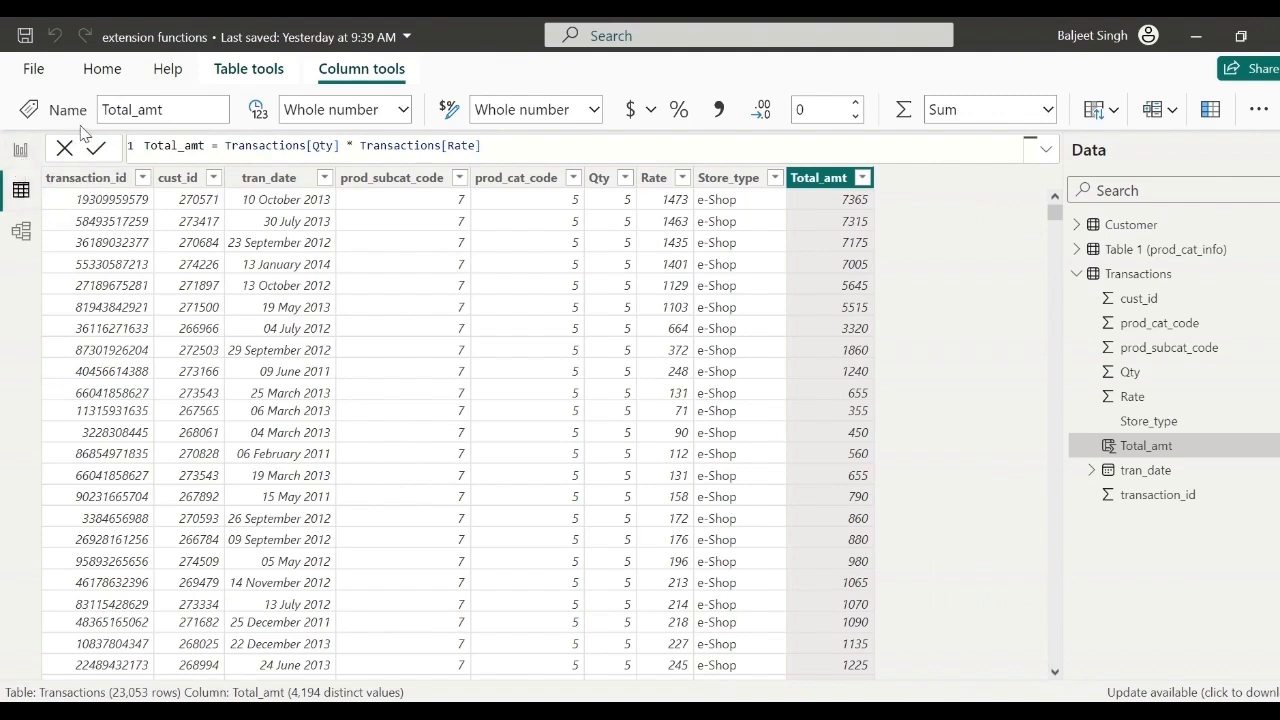
pyautogui.click(24, 151)
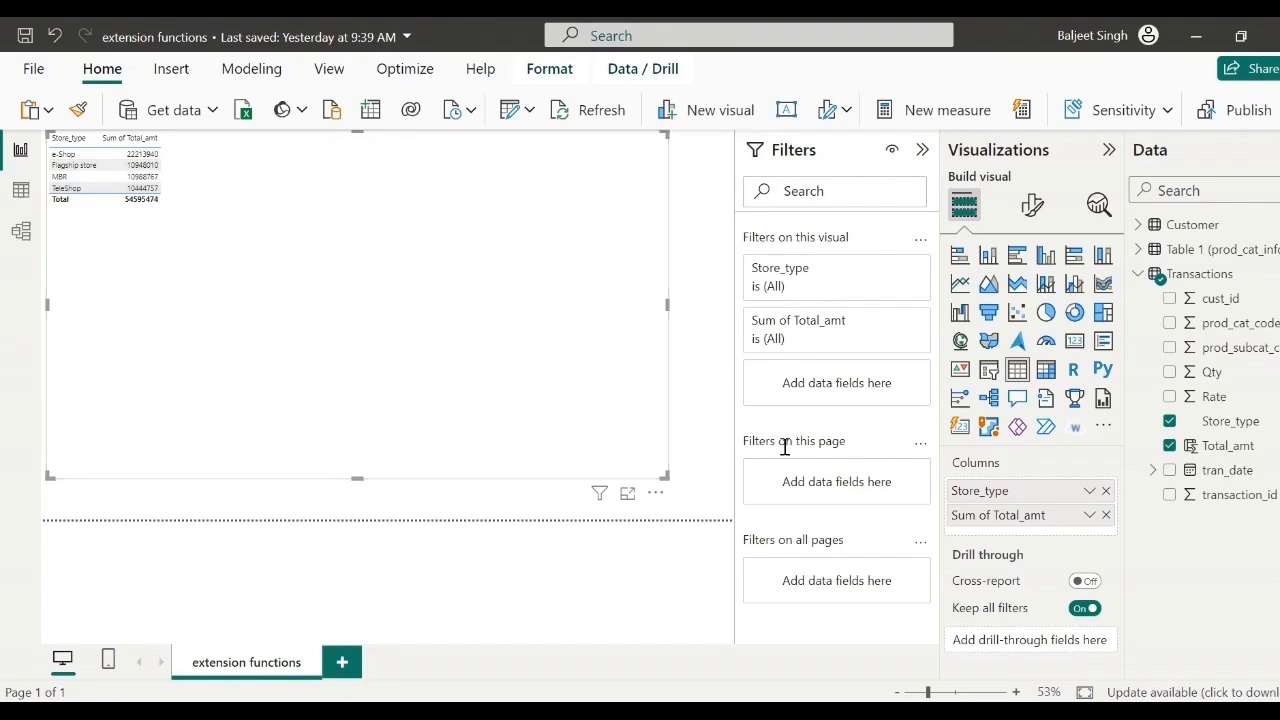
# - Try summarizing Total_amt by Average in the table visual, and switch the aggregation back to Sum
pyautogui.click(1090, 516)
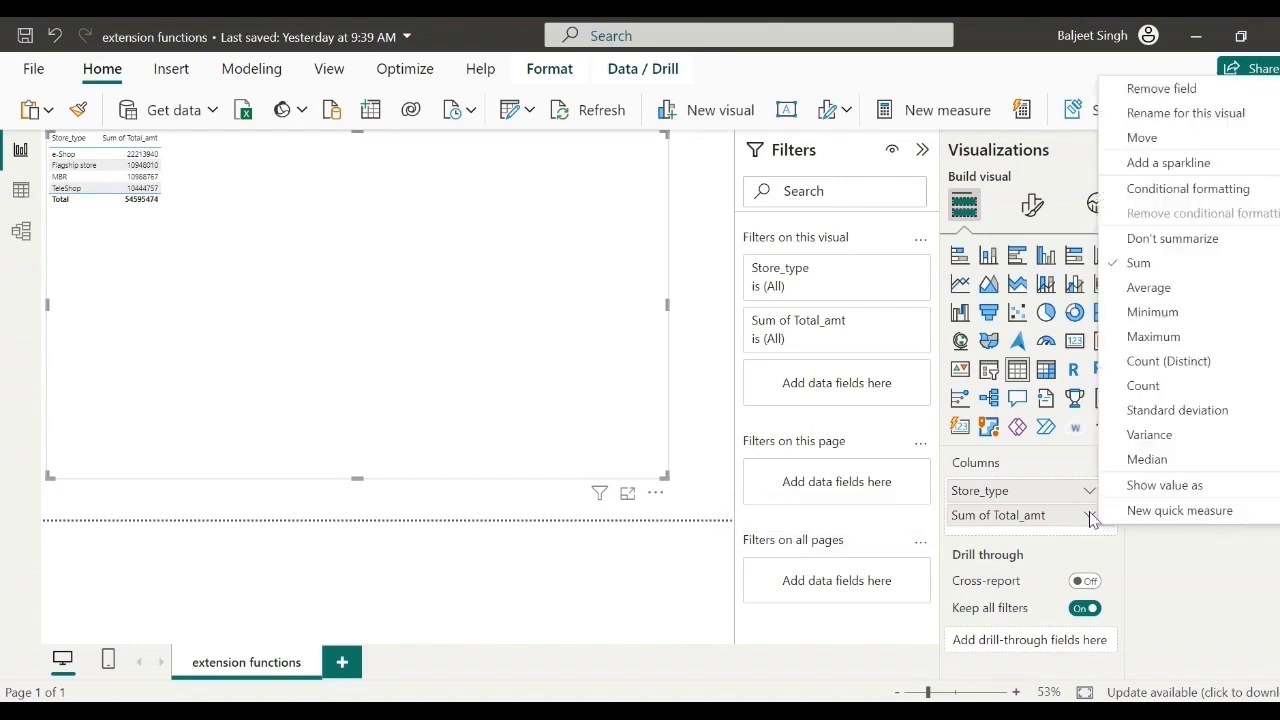
pyautogui.click(1143, 293)
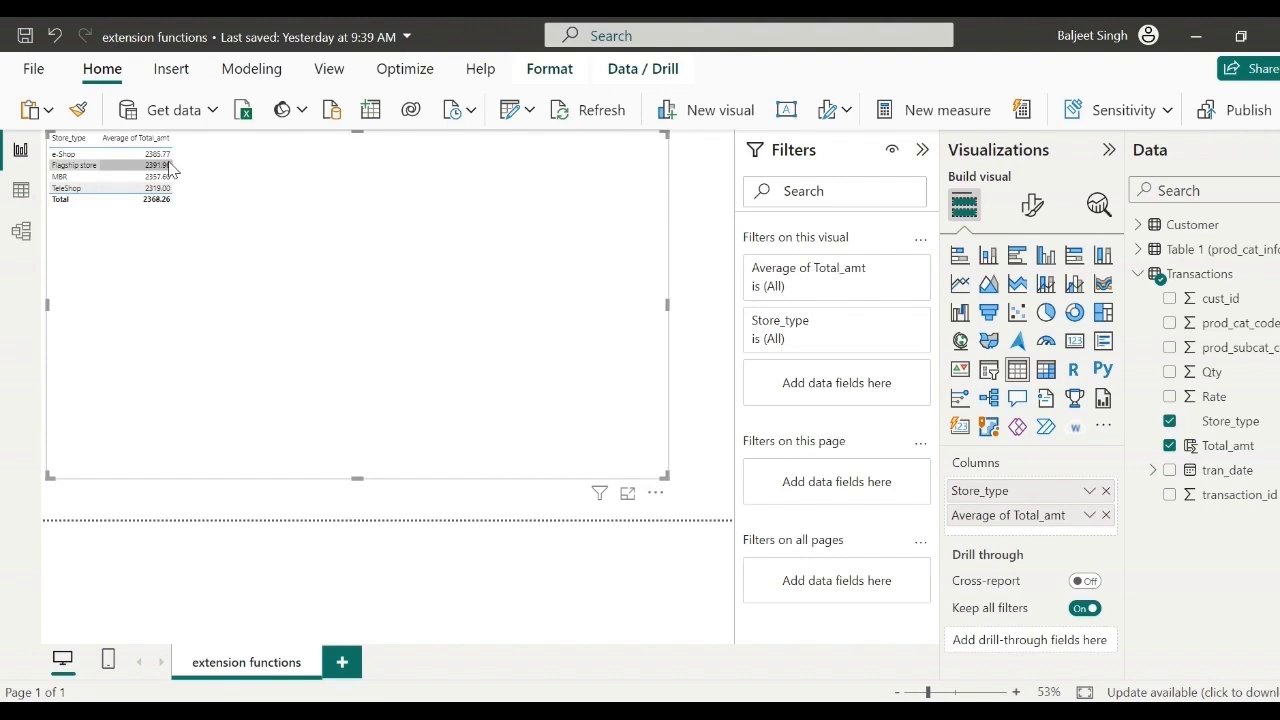
pyautogui.click(1089, 516)
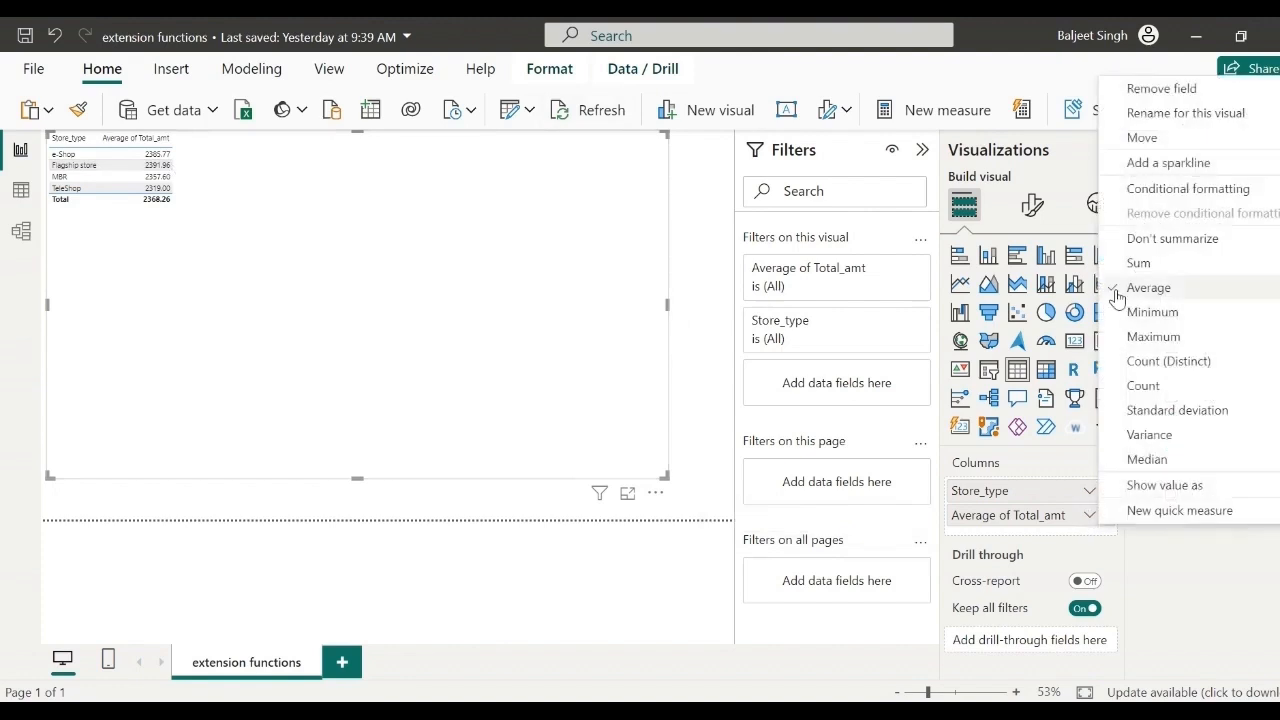
pyautogui.click(1137, 264)
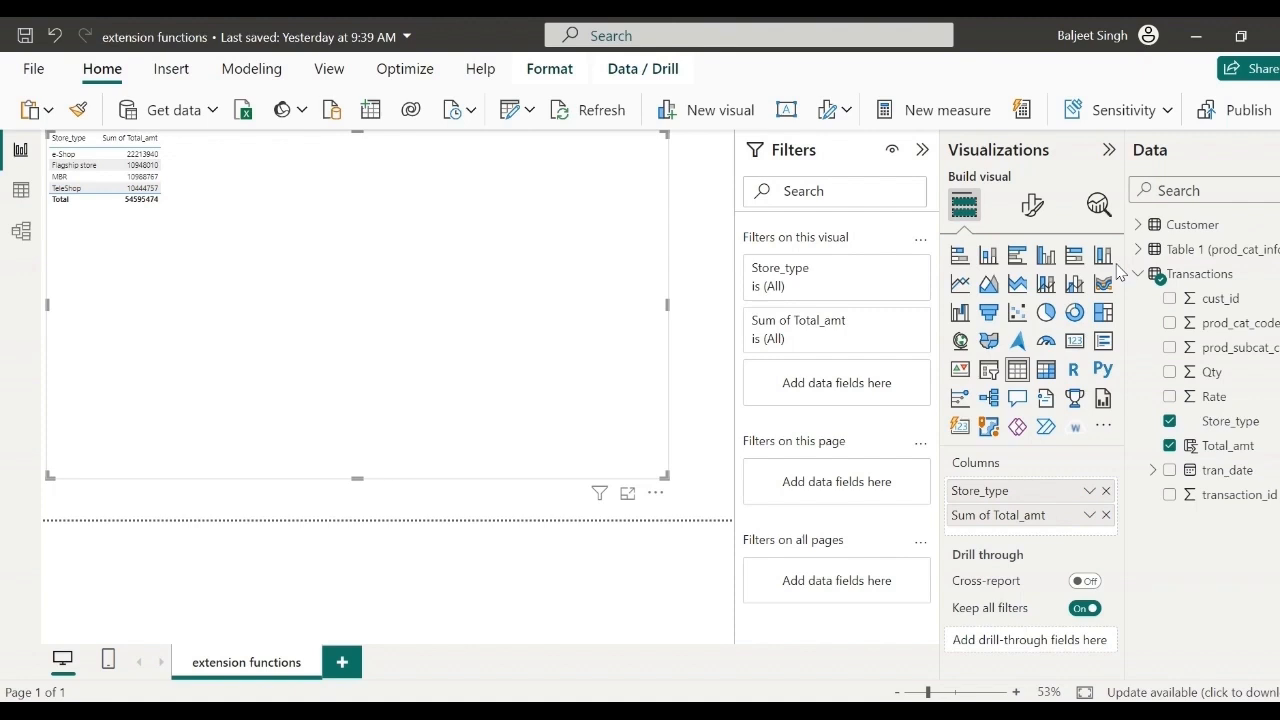
# - Add another calculated column to the Transactions table and name it discounted_amt in its formula
pyautogui.click(27, 196)
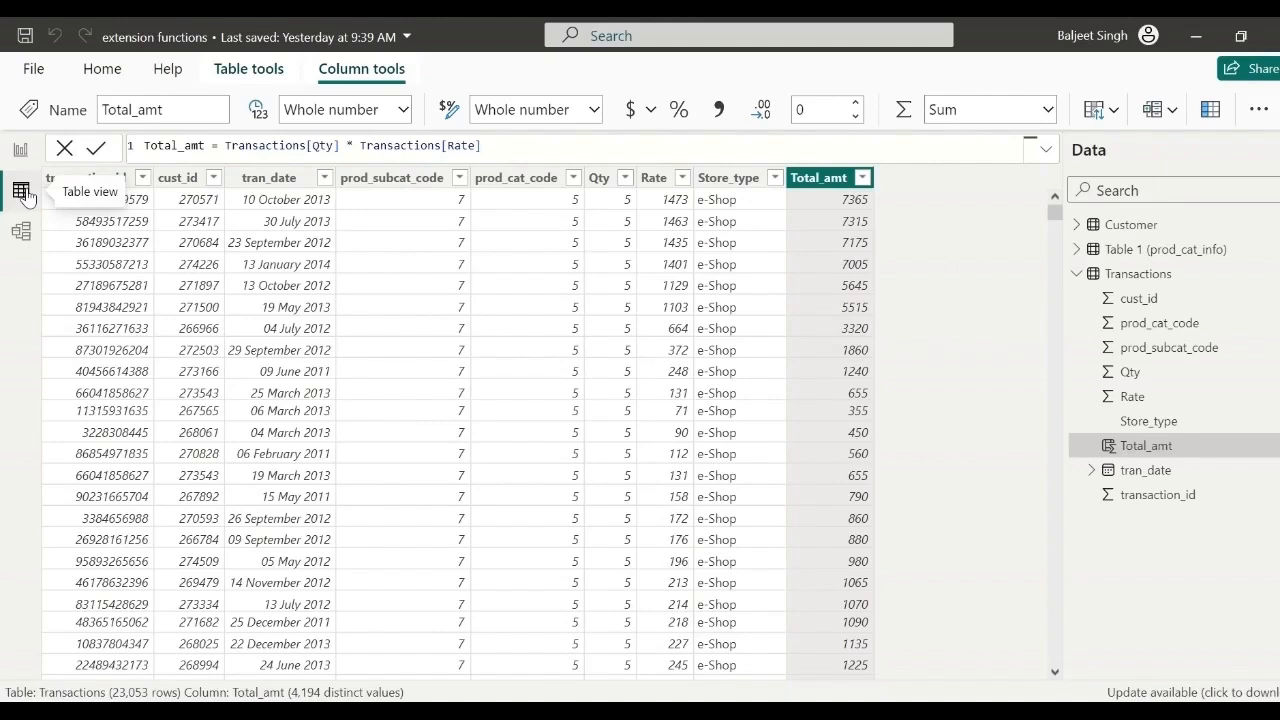
pyautogui.click(233, 79)
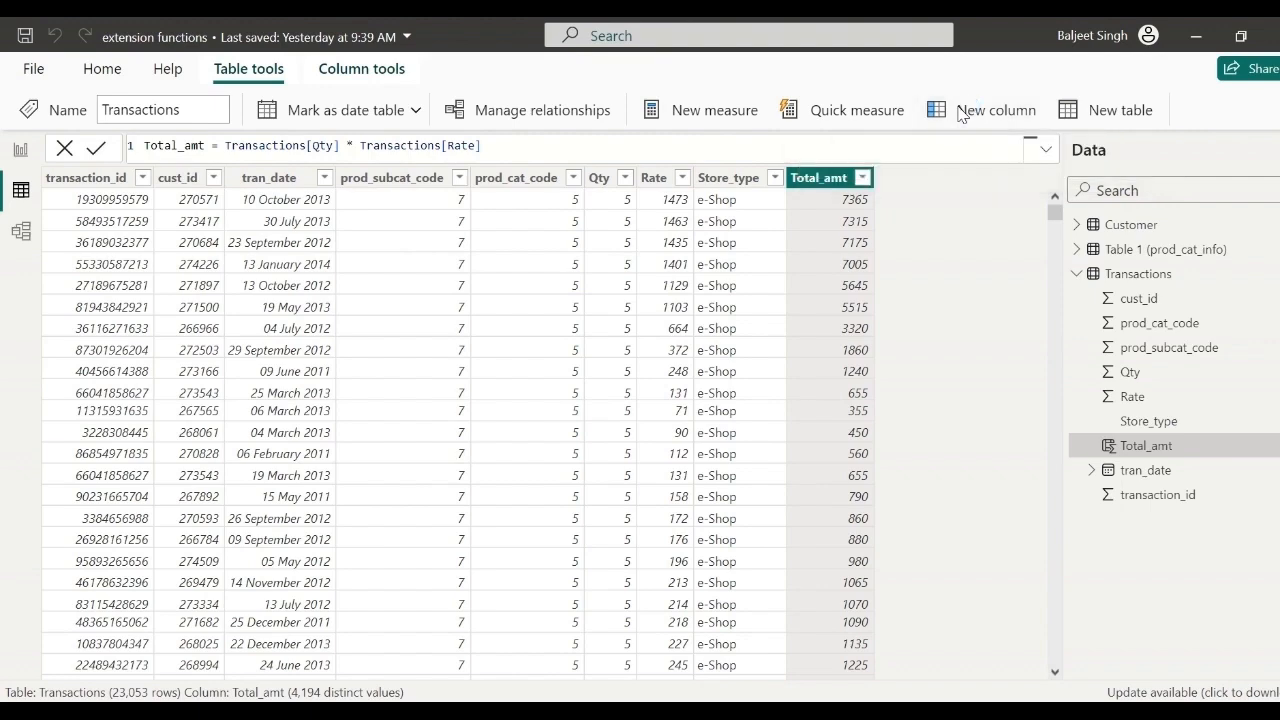
pyautogui.click(960, 110)
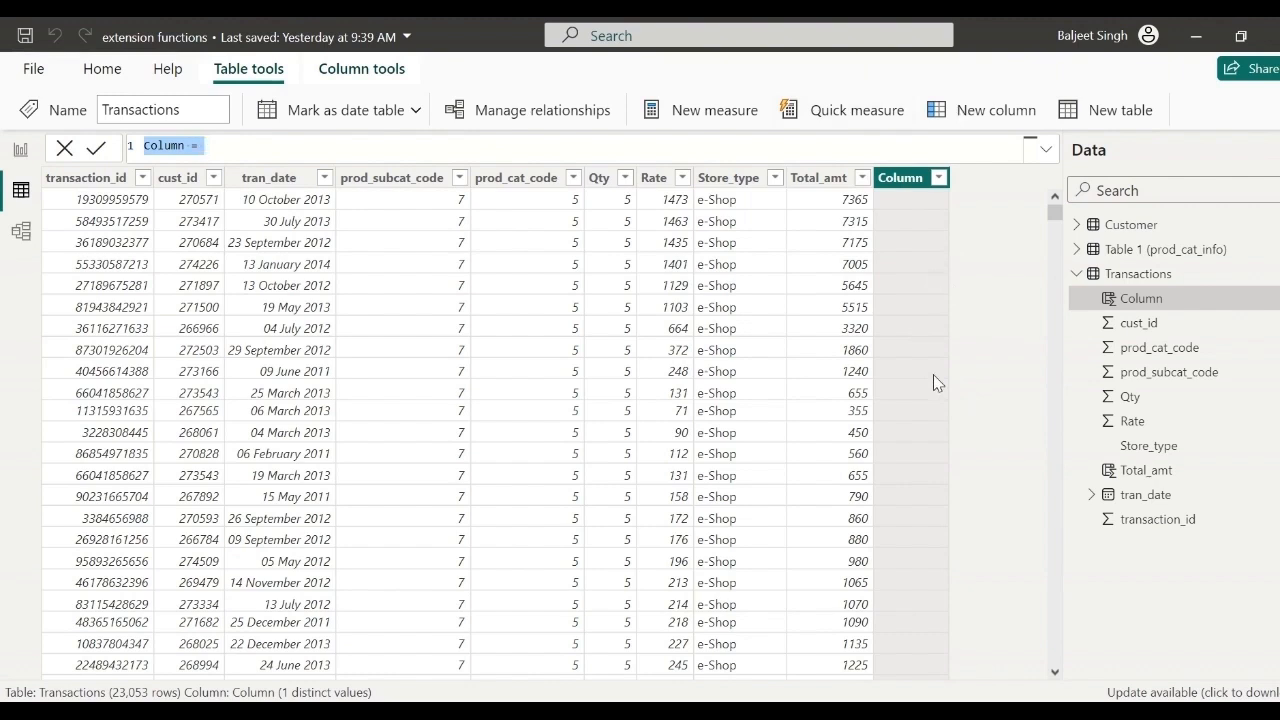
pyautogui.click(183, 142)
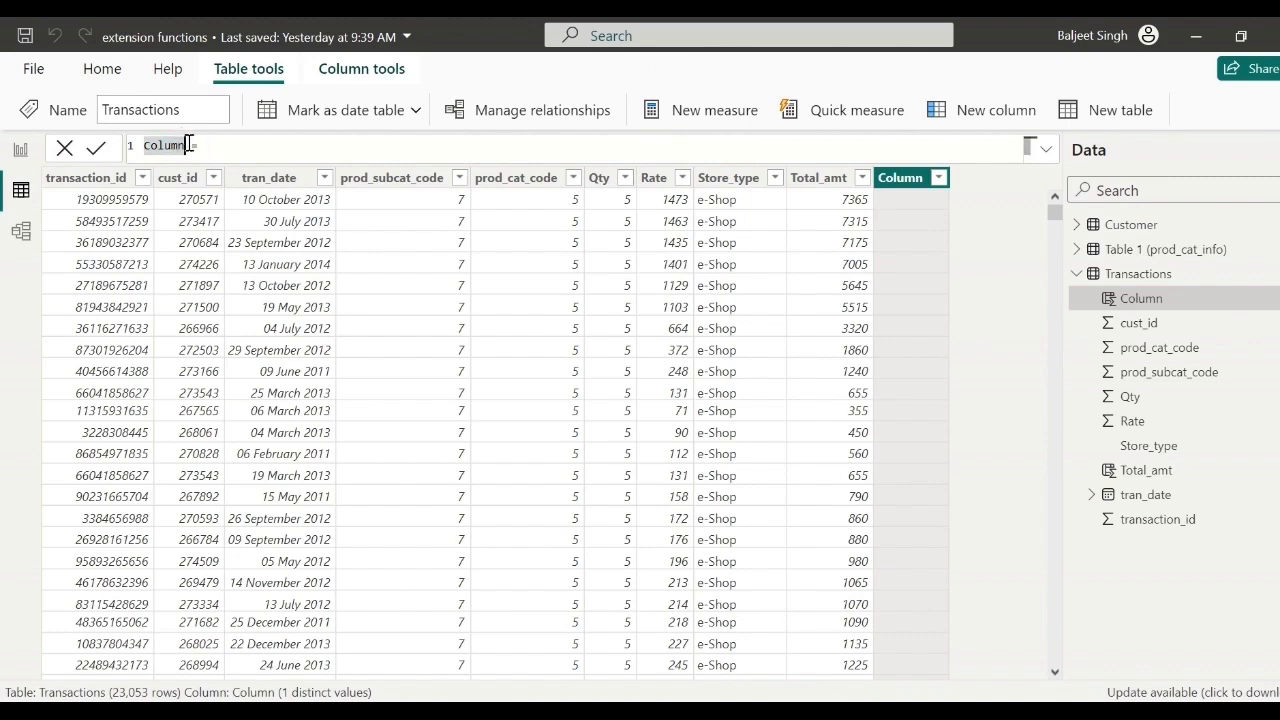
pyautogui.press('BackSpace')
pyautogui.press('BackSpace')
pyautogui.press('BackSpace')
pyautogui.press('BackSpace')
pyautogui.press('BackSpace')
pyautogui.press('BackSpace')
pyautogui.write('discou')
pyautogui.write('nted')
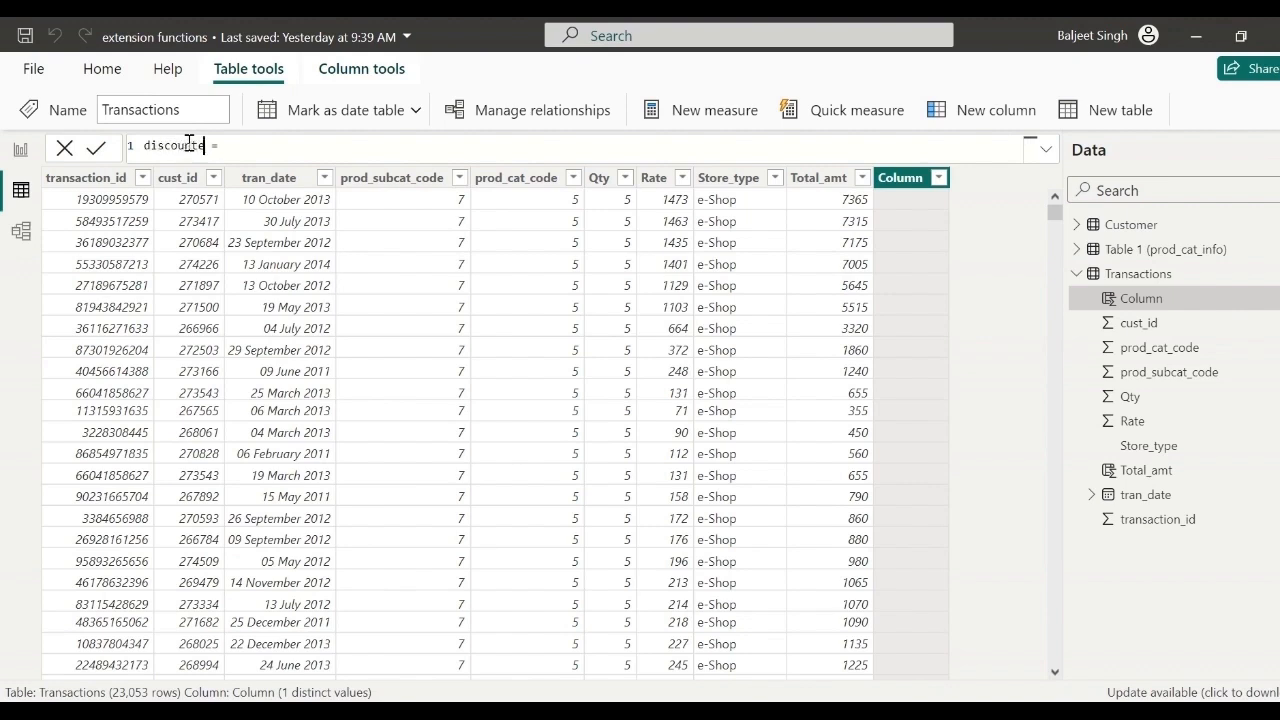
pyautogui.write('_amt = I =')
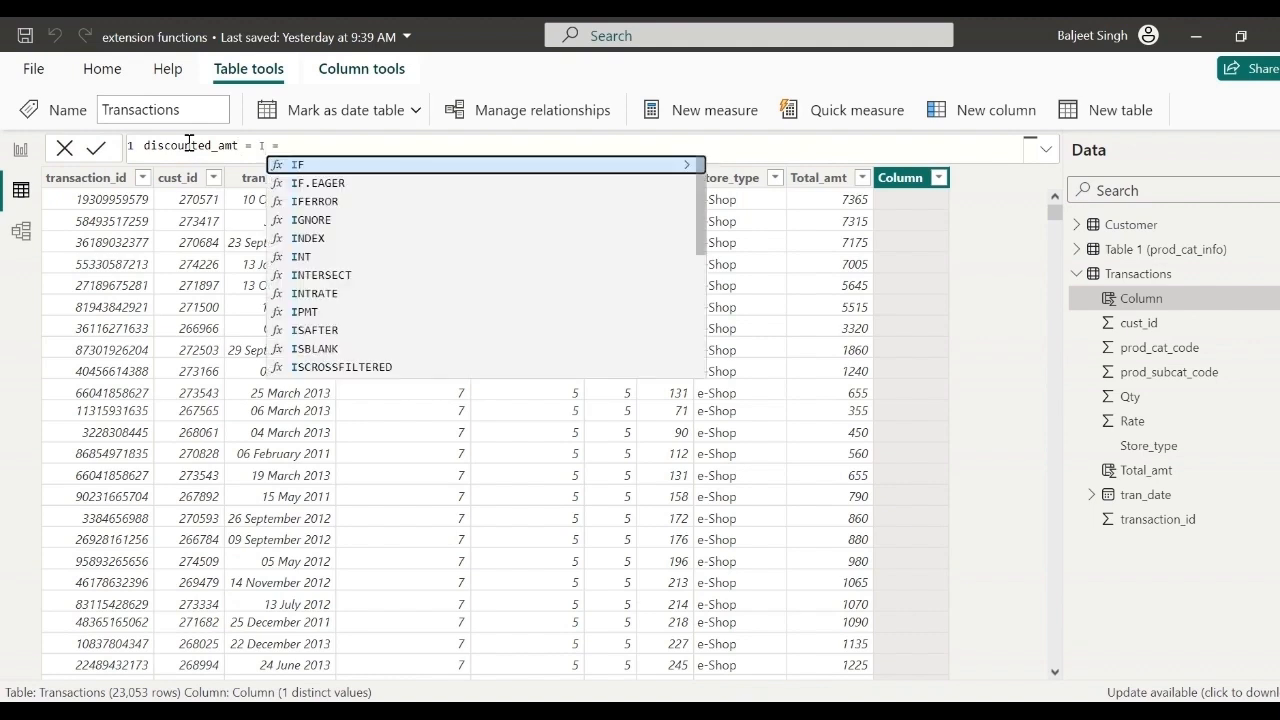
# - Start the discounted_amt column's expression with the IF function
pyautogui.click(300, 166)
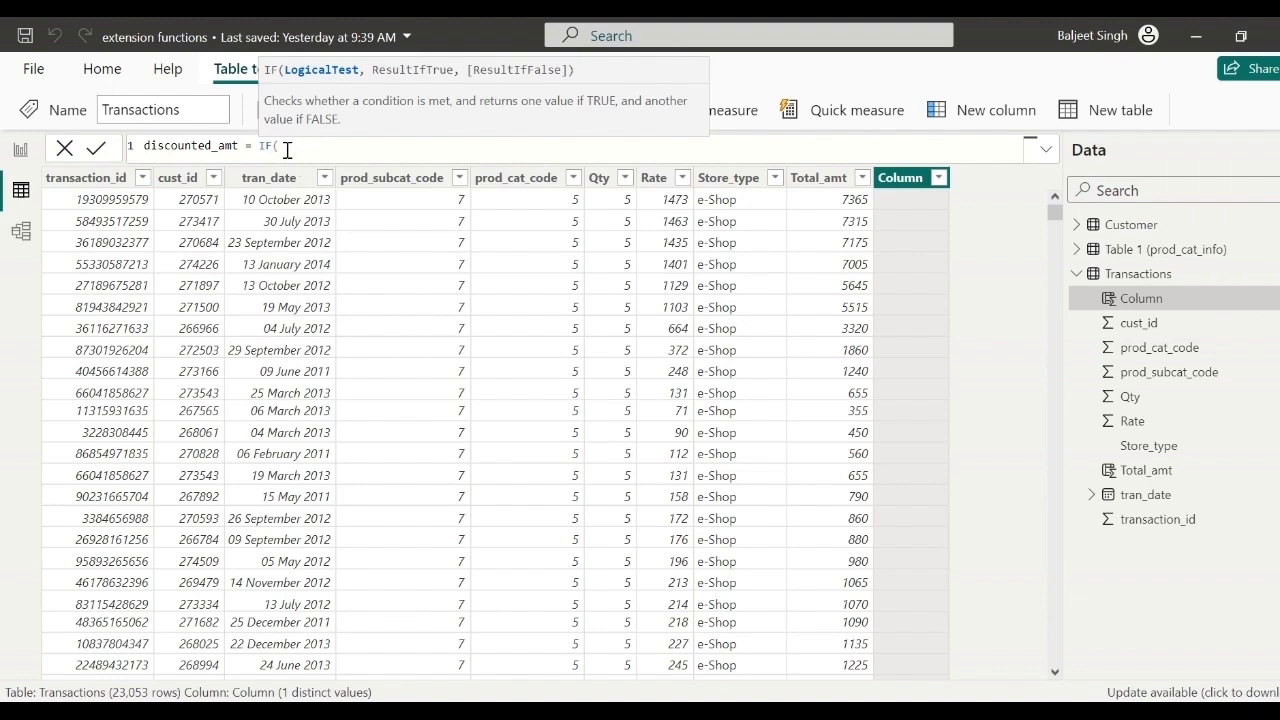
pyautogui.click(287, 149)
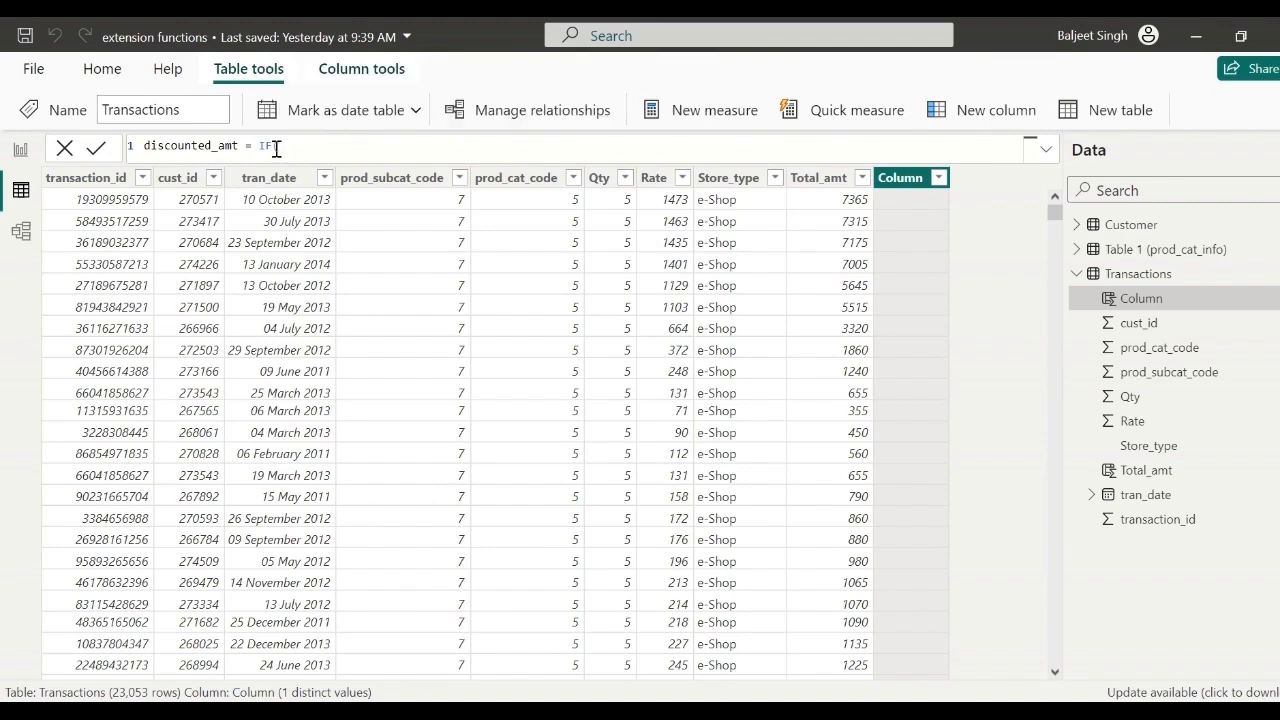
pyautogui.doubleClick(269, 146)
pyautogui.click(285, 145)
pyautogui.press('BackSpace')
pyautogui.press('BackSpace')
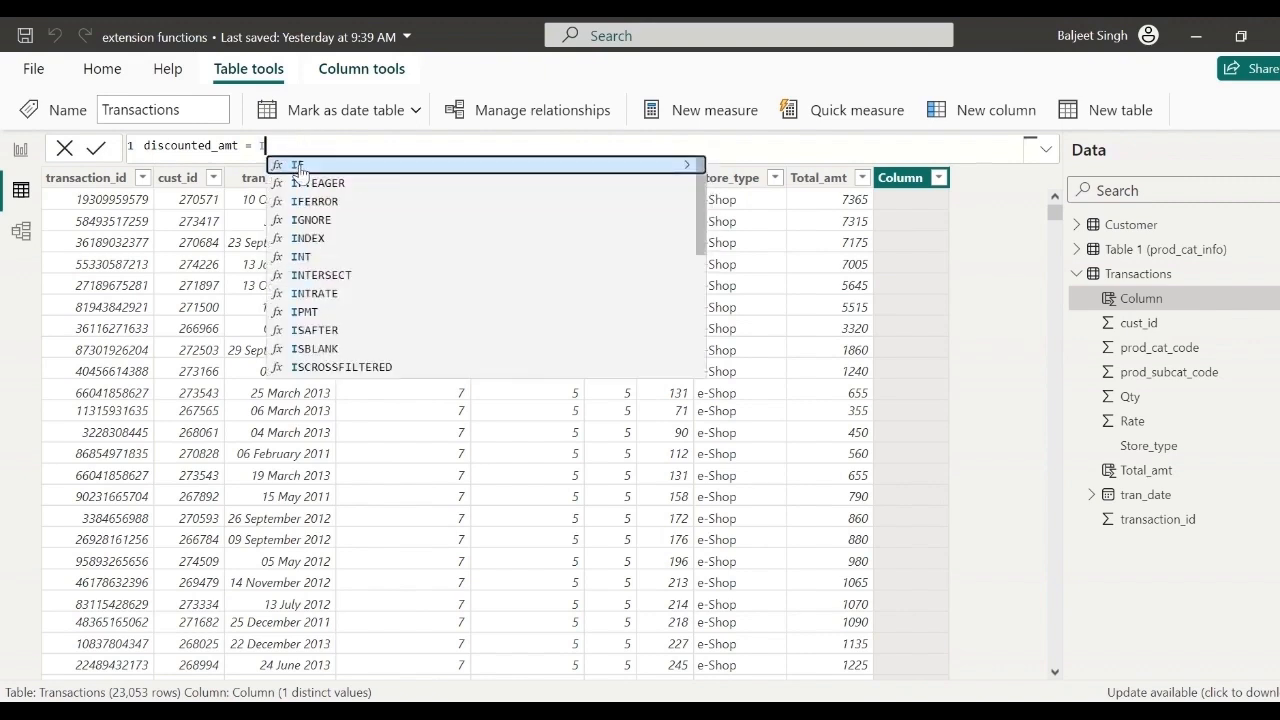
pyautogui.press('Tab')
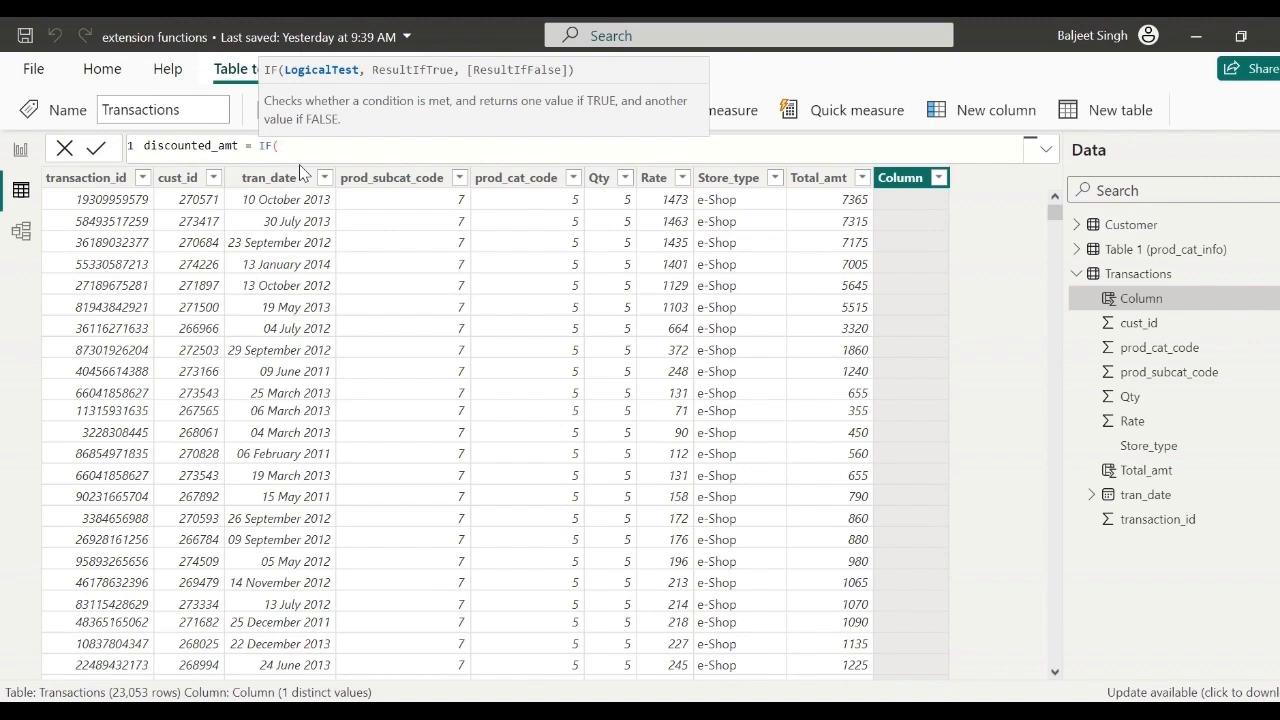
# - Enter Transactions[Store_type] = "e-shop" as the IF function's logical test
pyautogui.write('T')
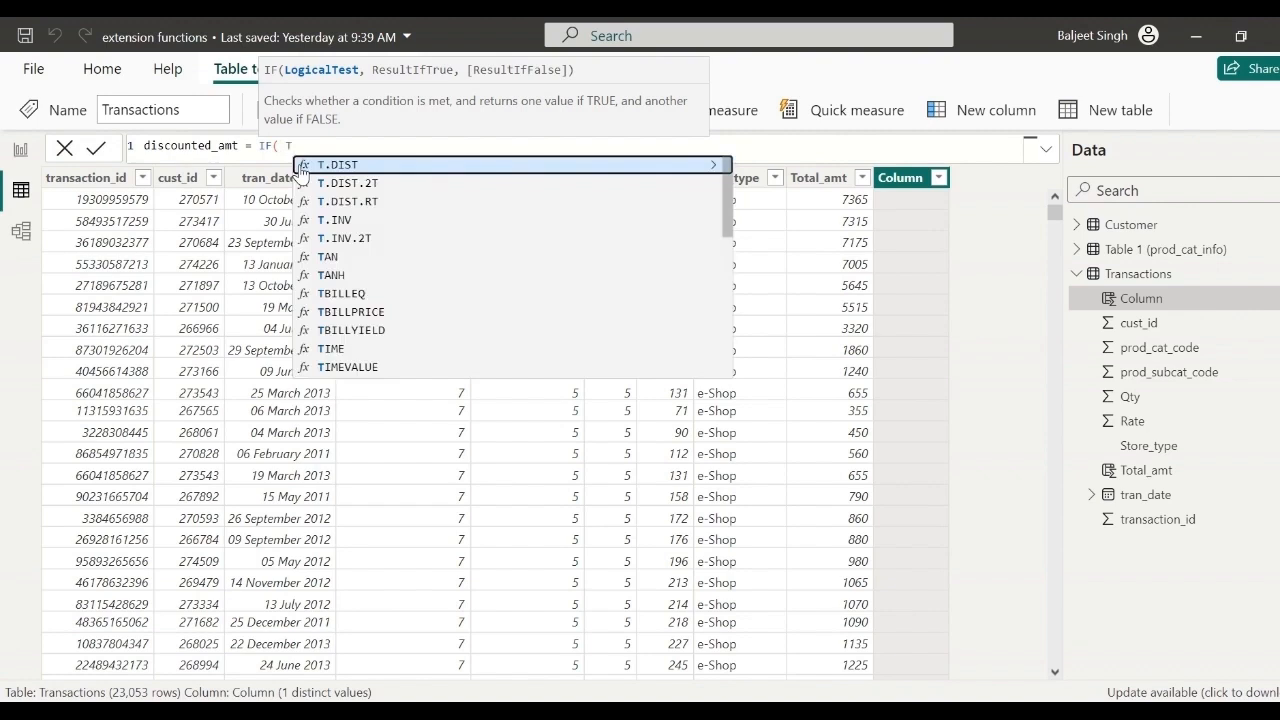
pyautogui.write('r')
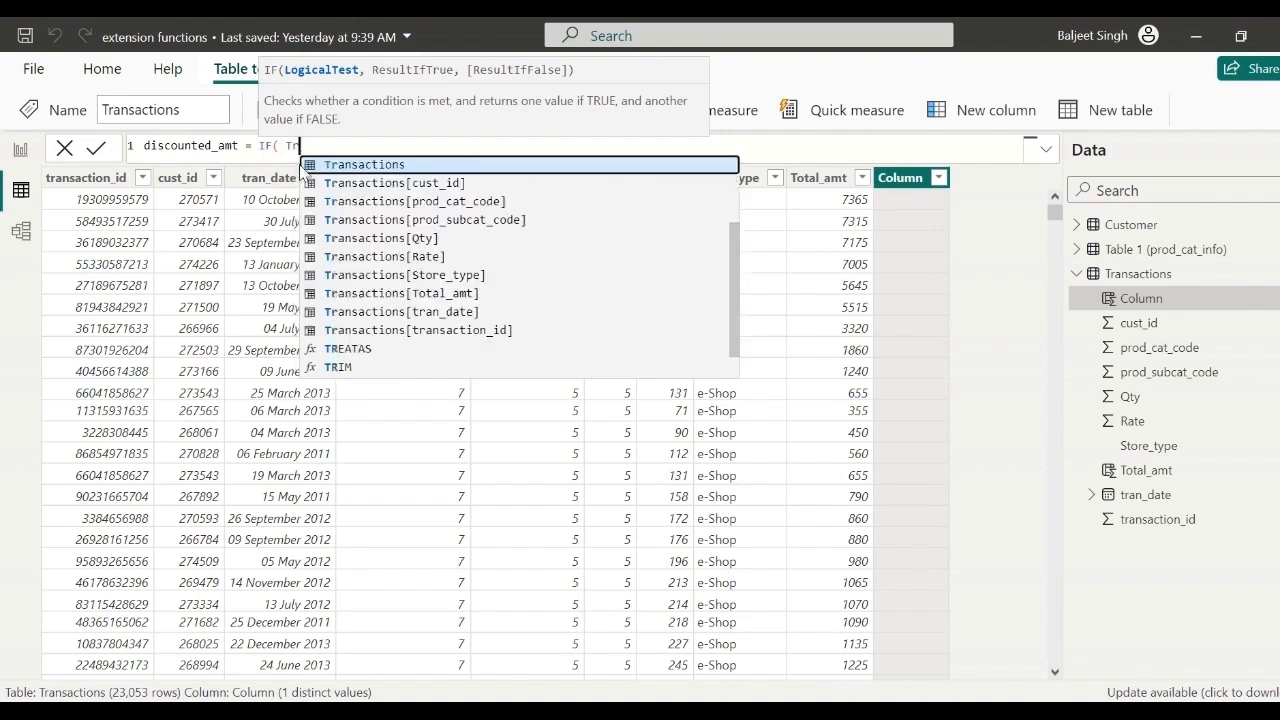
pyautogui.click(352, 166)
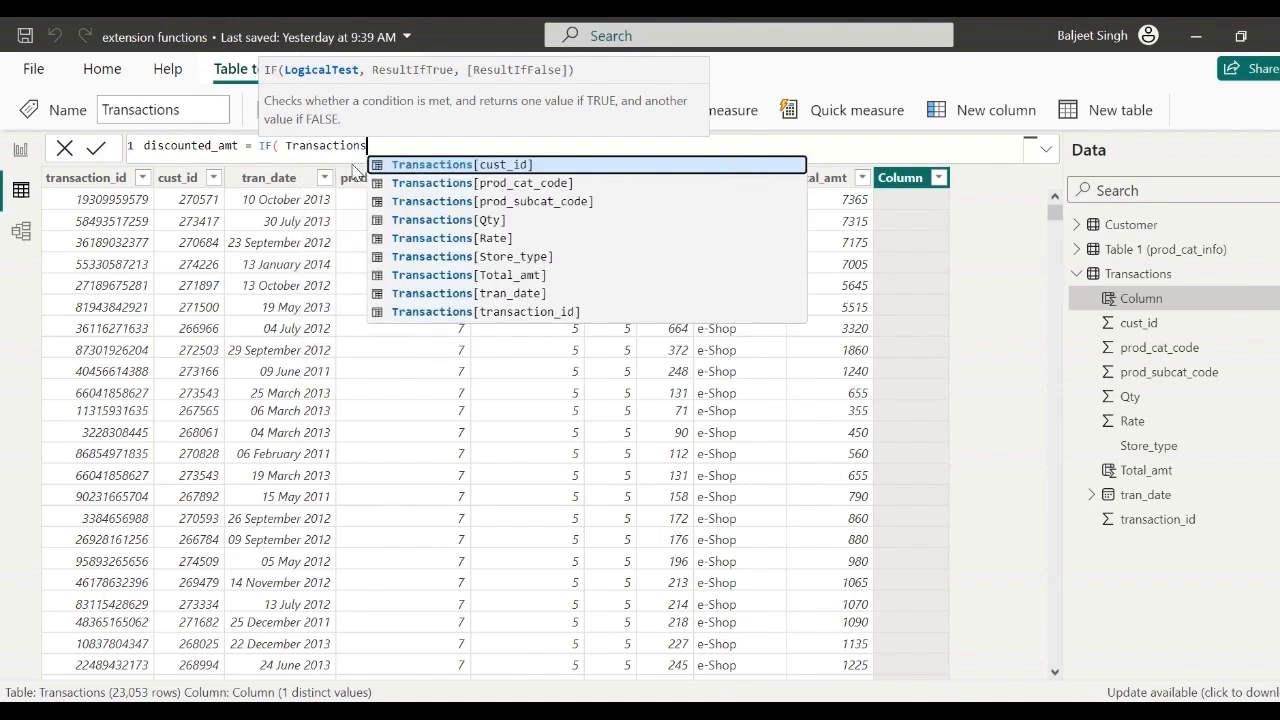
pyautogui.click(500, 258)
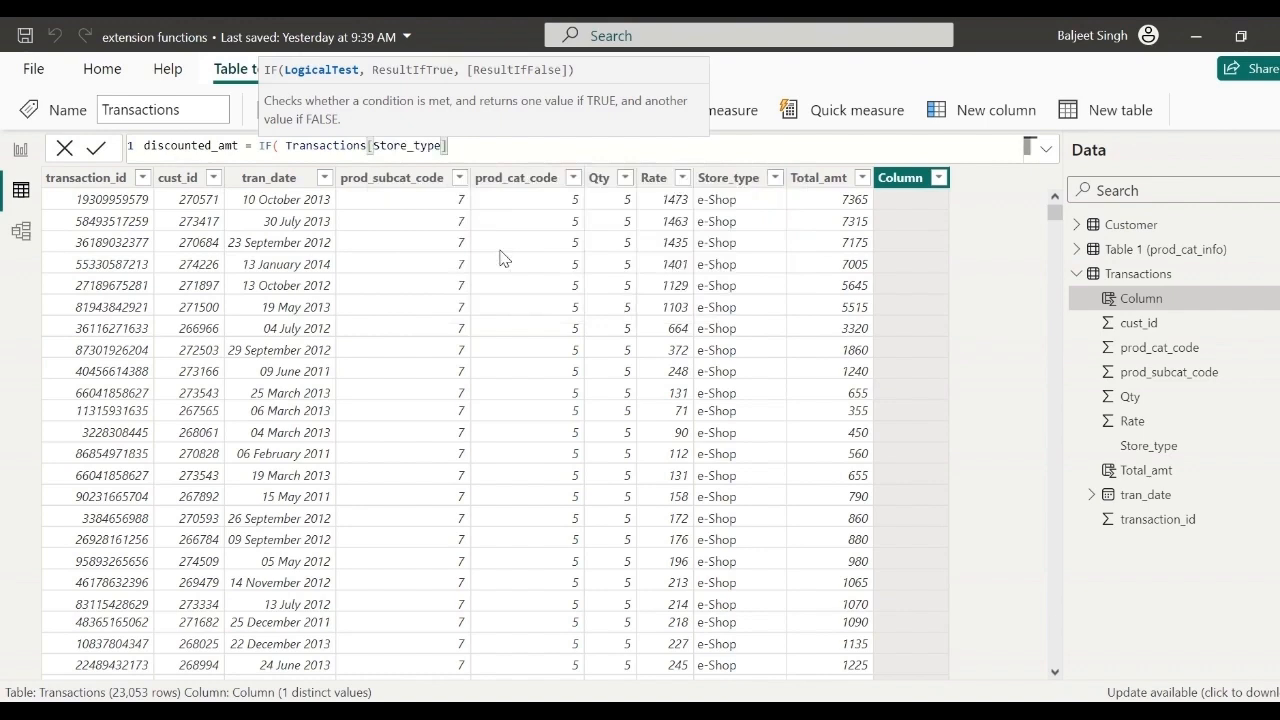
pyautogui.write('="e-shop", 0')
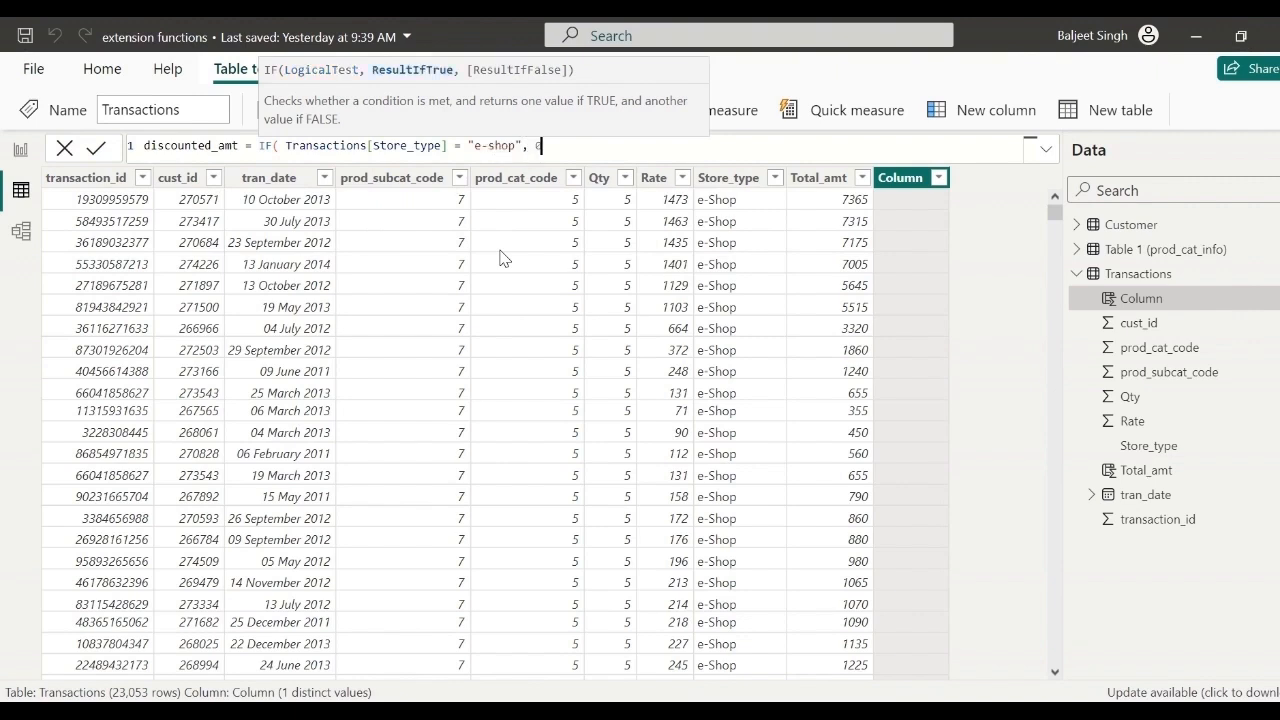
# - Enter 0.75*Transactions[Total_amt] as the IF function's result when the test is true
pyautogui.write('.75')
pyautogui.write('"')
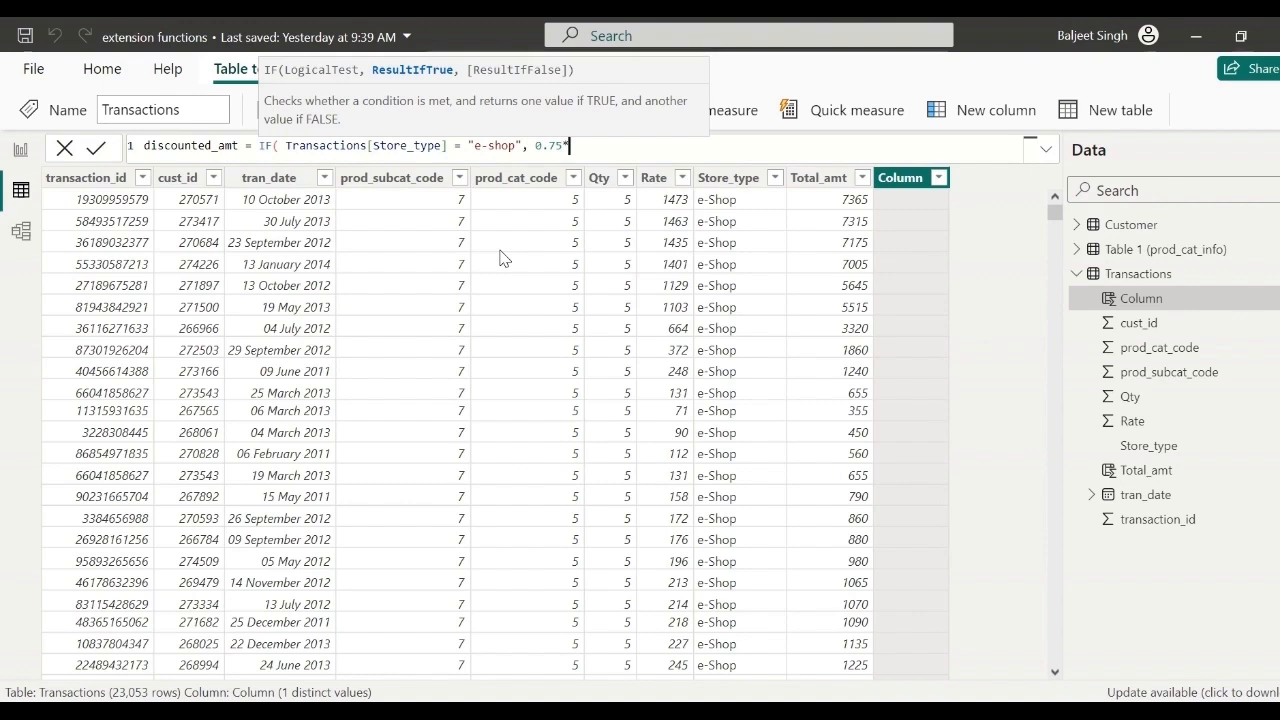
pyautogui.write('T')
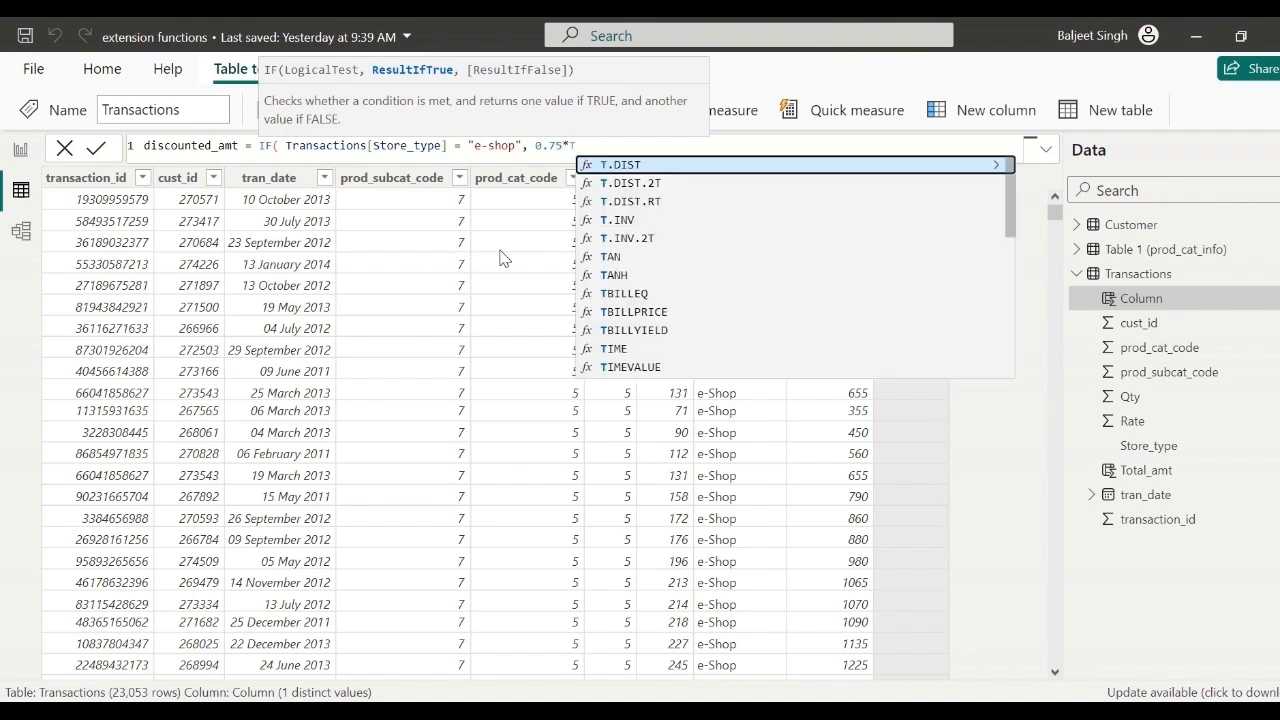
pyautogui.write('r')
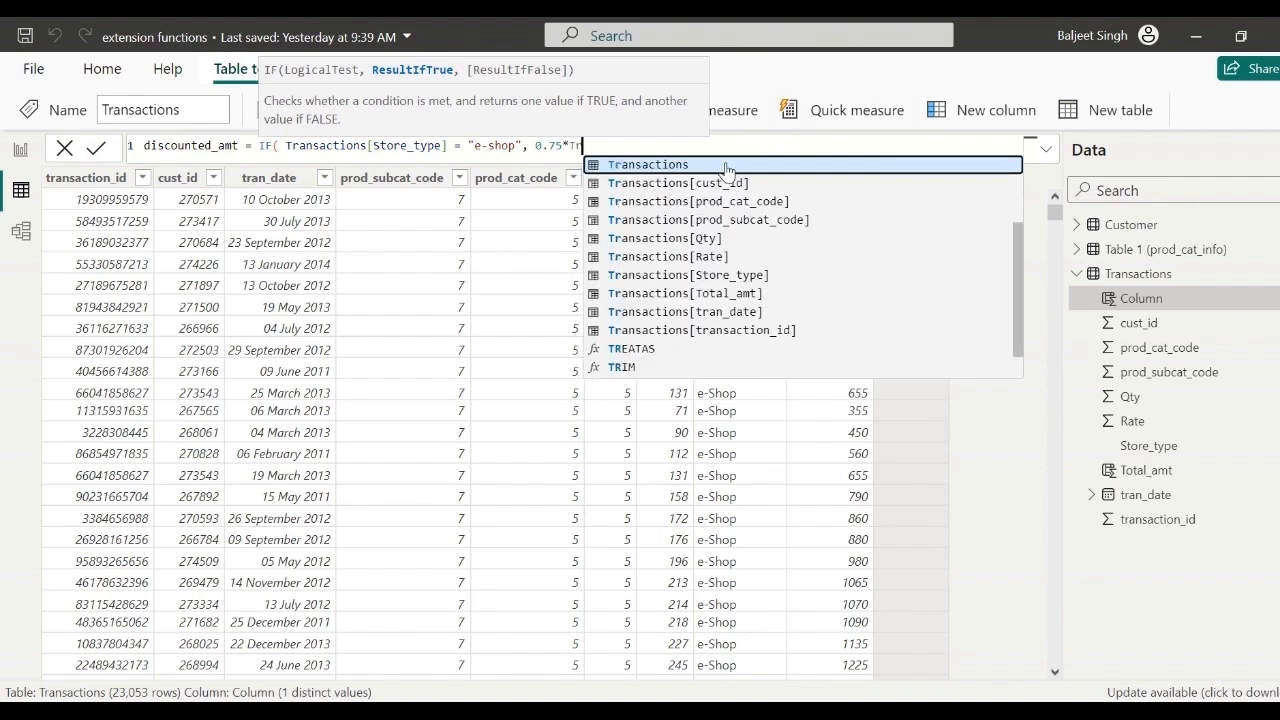
pyautogui.click(735, 293)
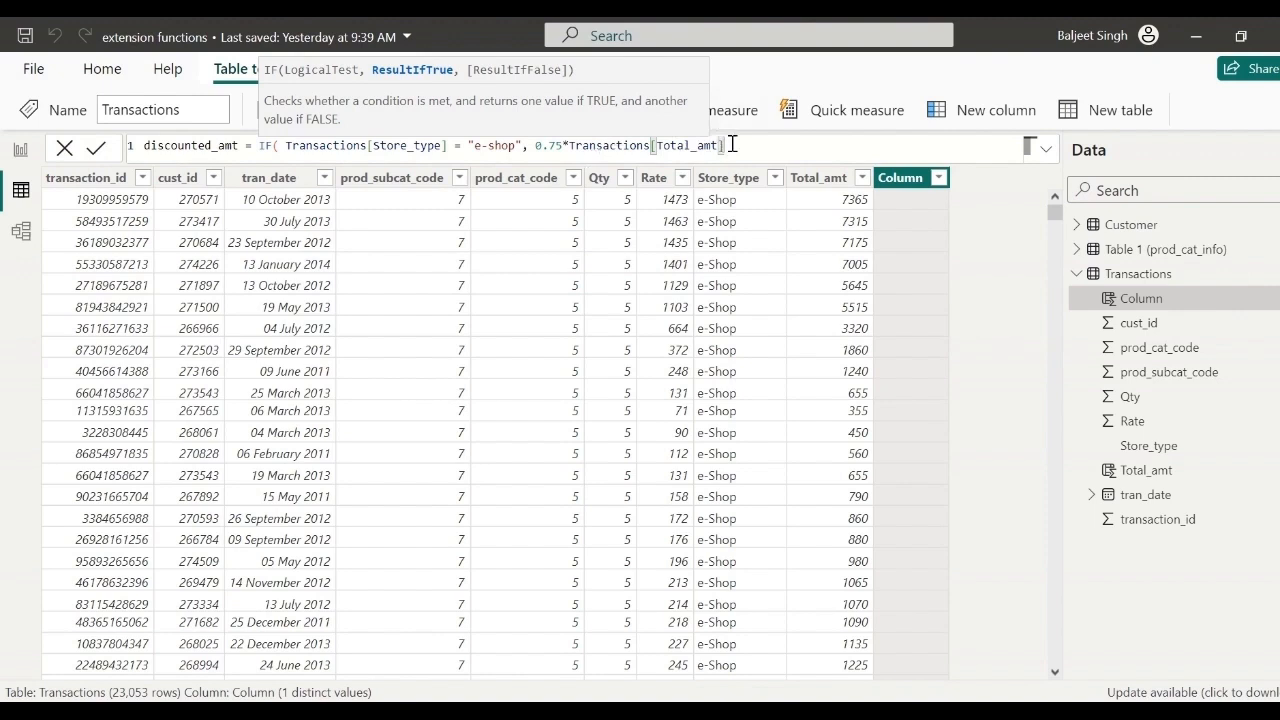
# - Enter 0.95*Transactions[Total_amt] as the result when false, close the IF function and commit the discounted_amt formula
pyautogui.write(',')
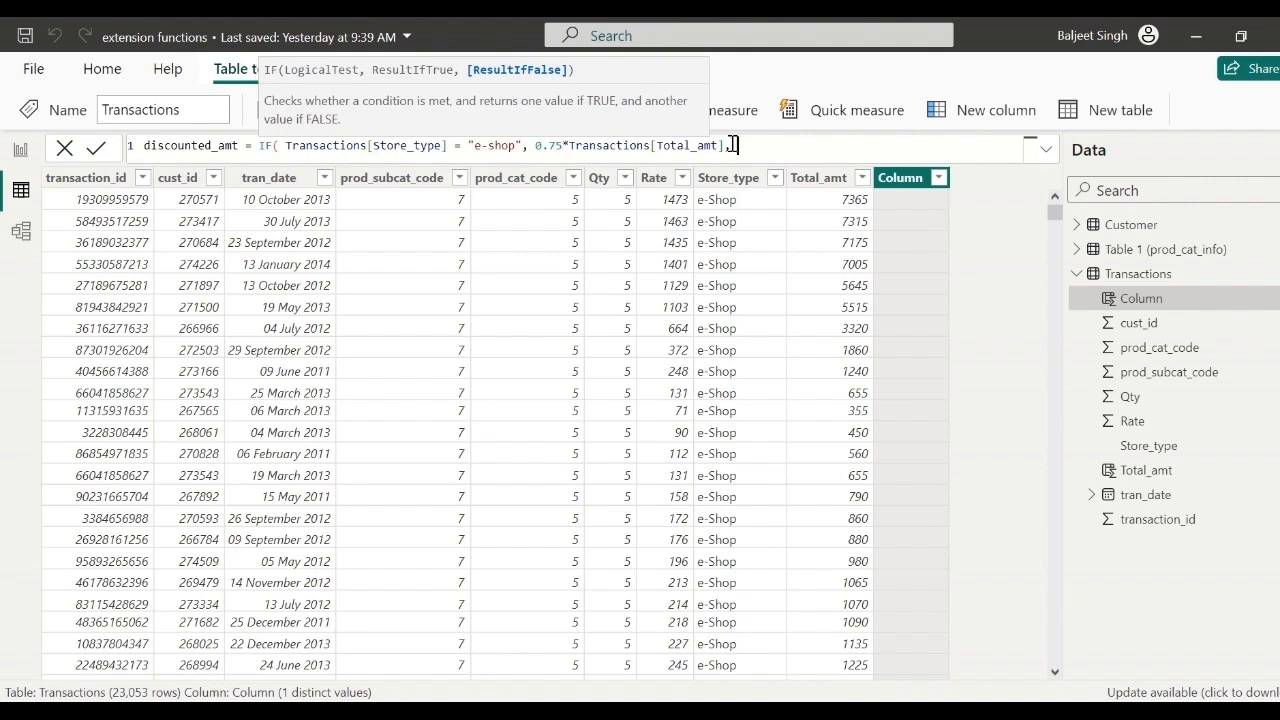
pyautogui.write('0.95*T')
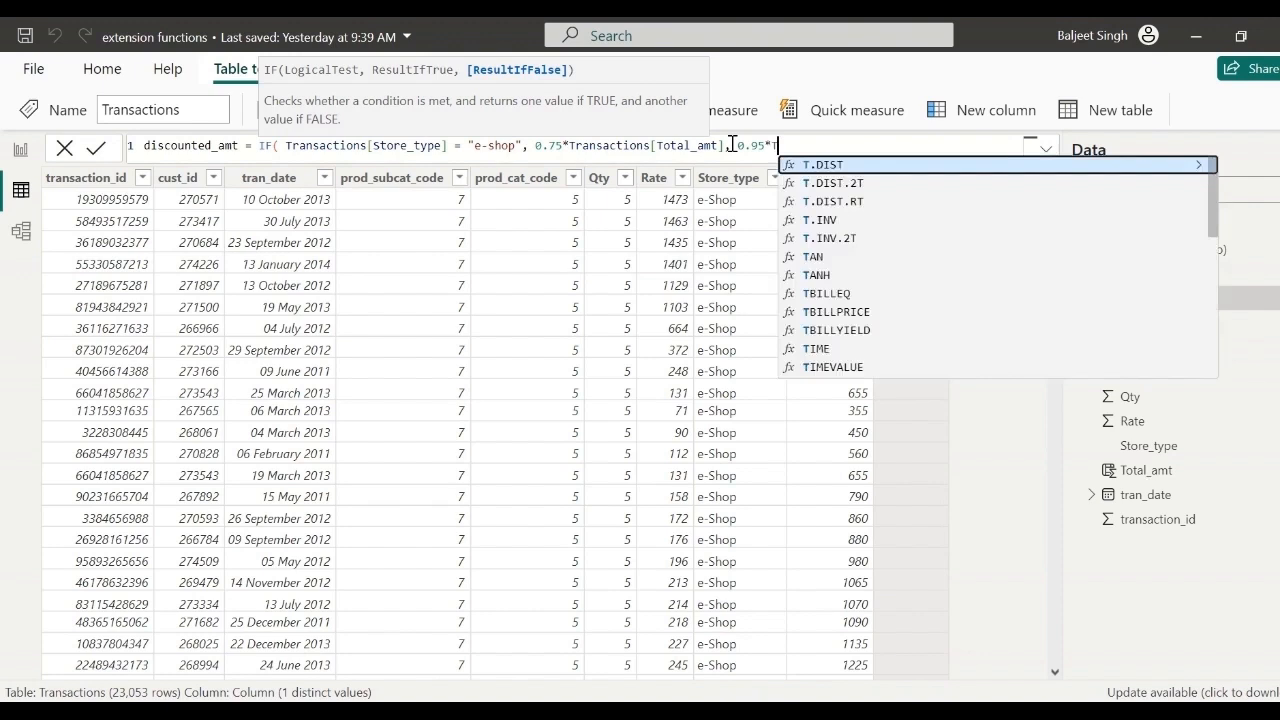
pyautogui.write('r')
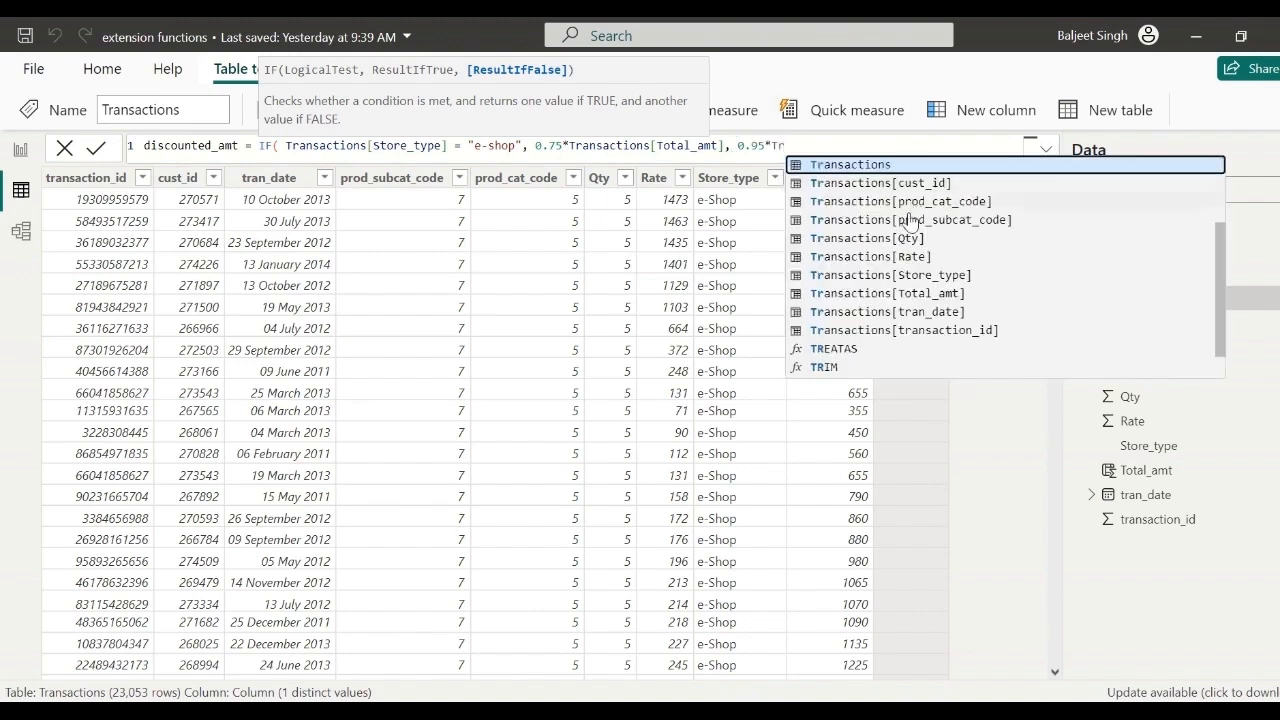
pyautogui.click(913, 293)
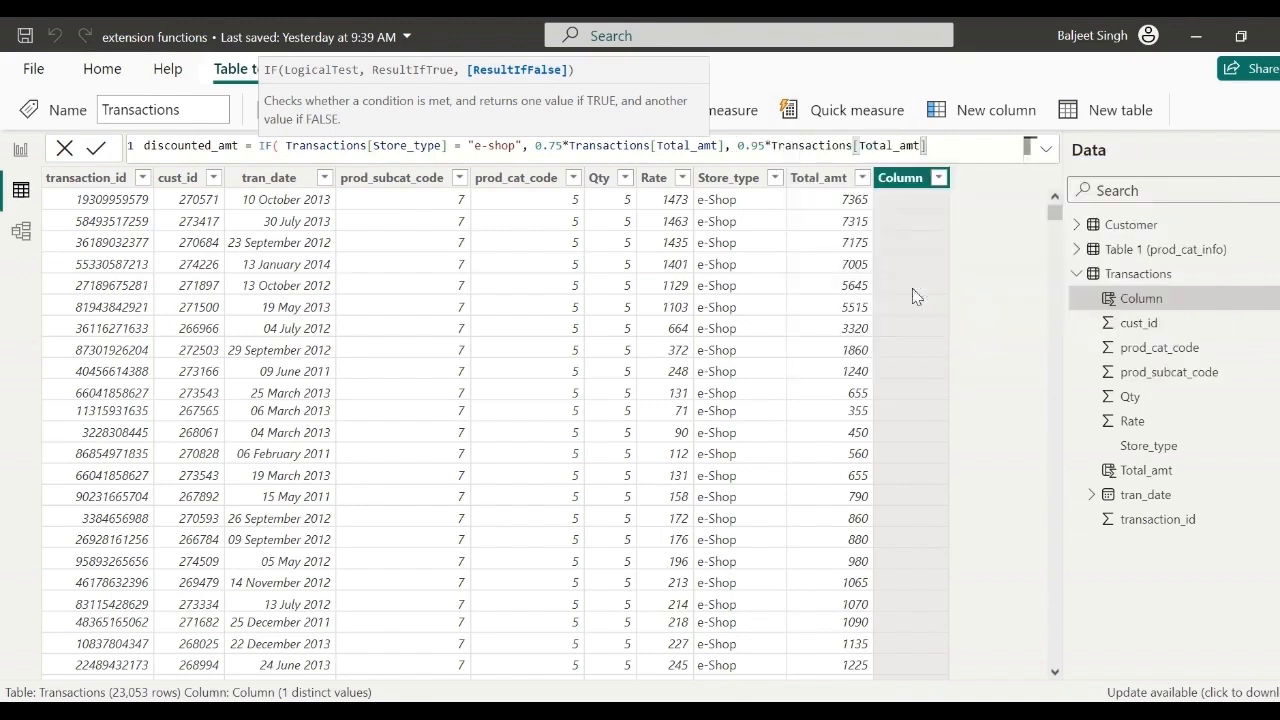
pyautogui.write(')')
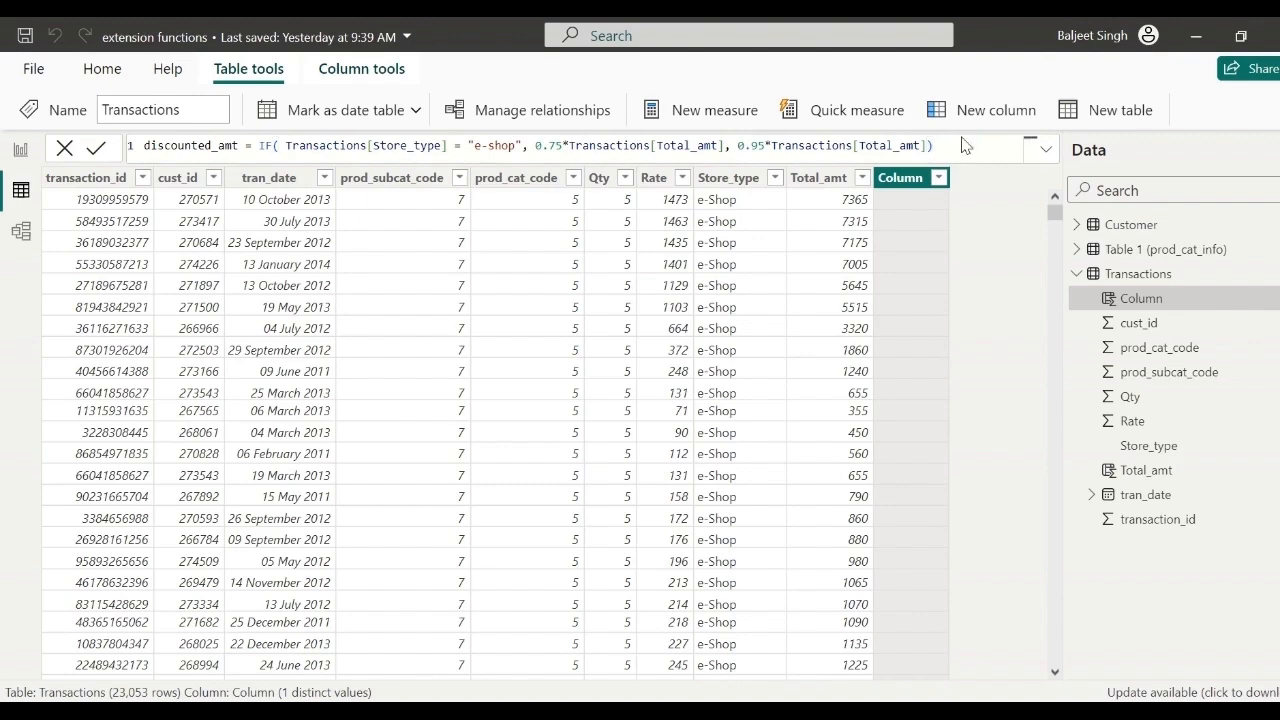
pyautogui.press('Return')
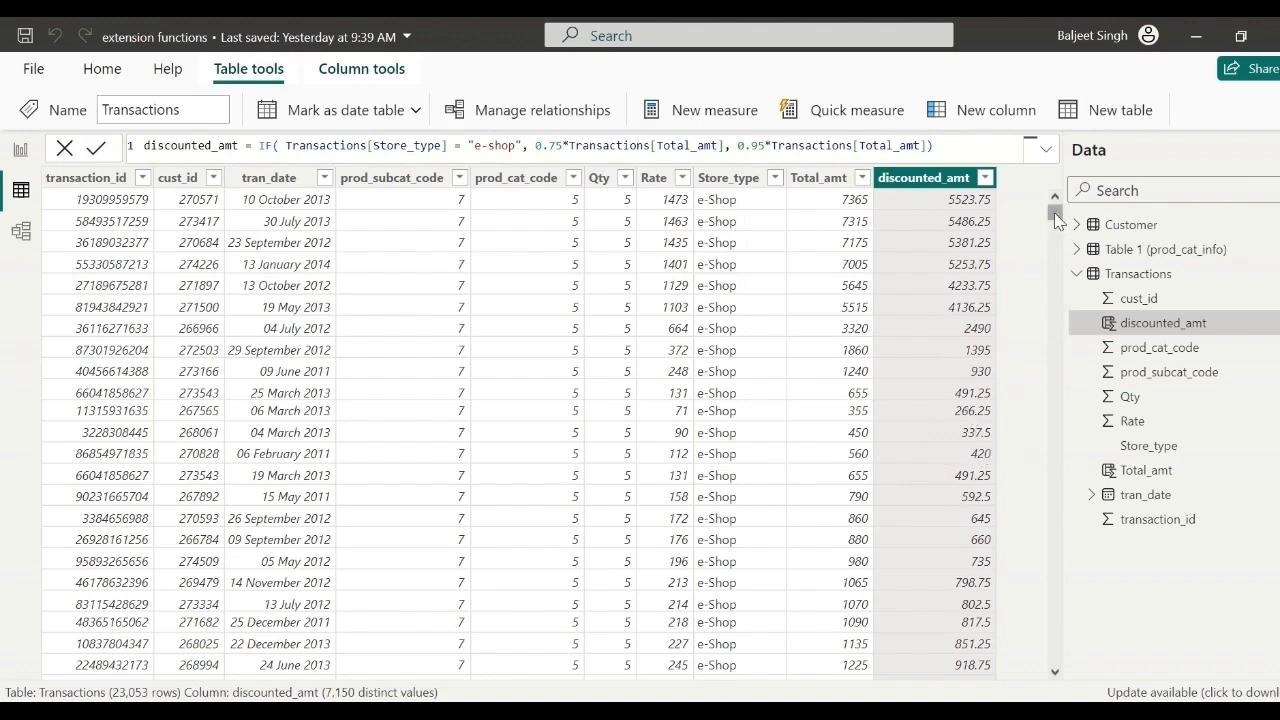
# - Examine the discounted_amt values against Store_type and Total_amt across the Transactions table's rows
pyautogui.moveTo(1055, 215); pyautogui.dragTo(1049, 272)
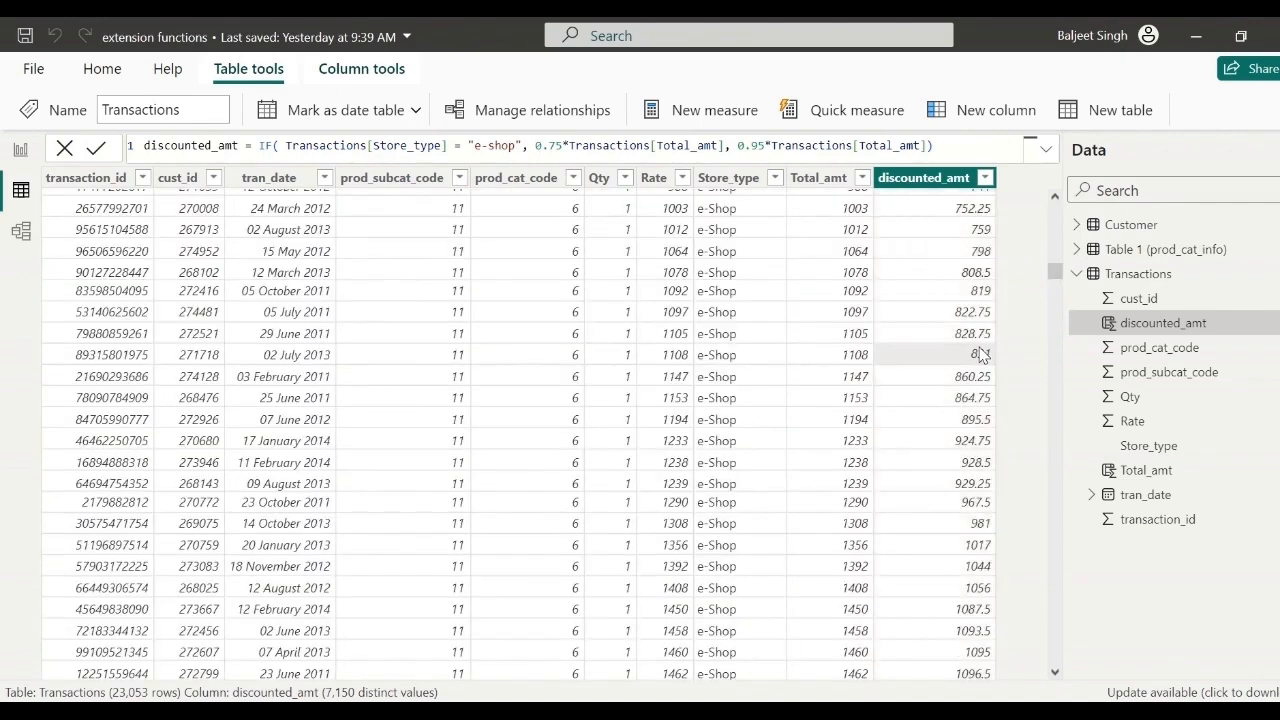
pyautogui.scroll(-5, 981, 354)
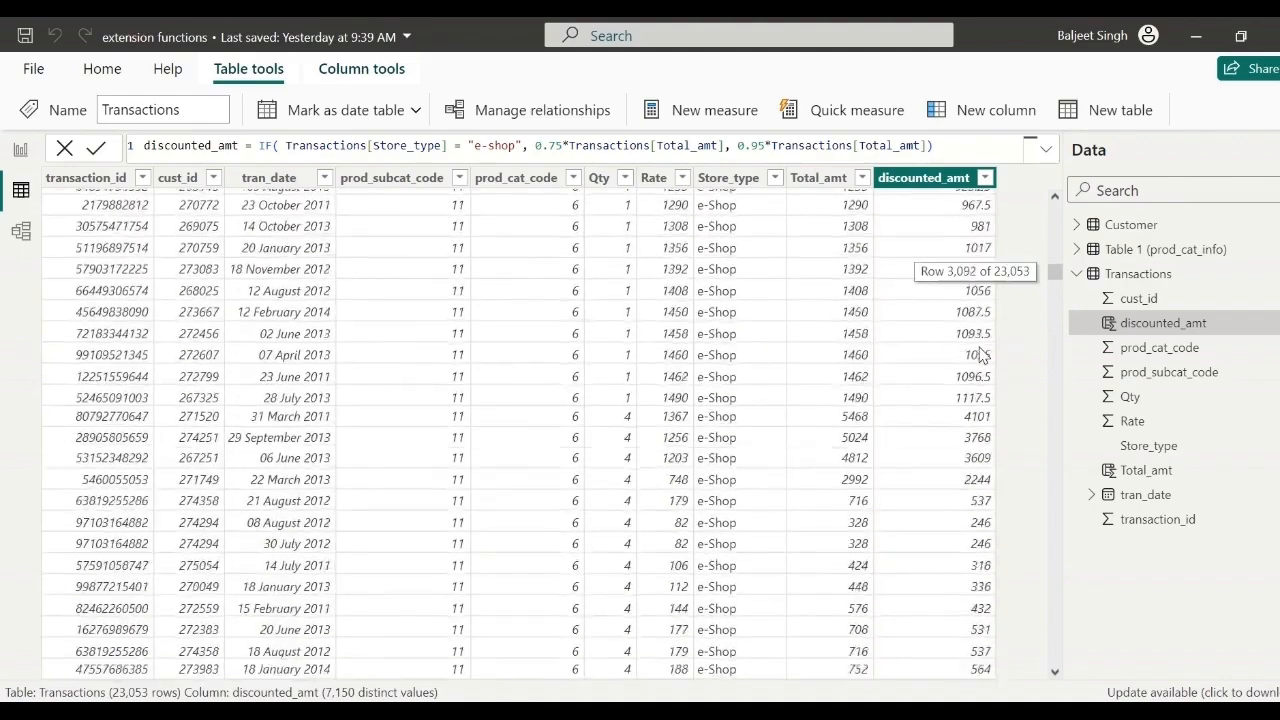
pyautogui.scroll(-19, 981, 354)
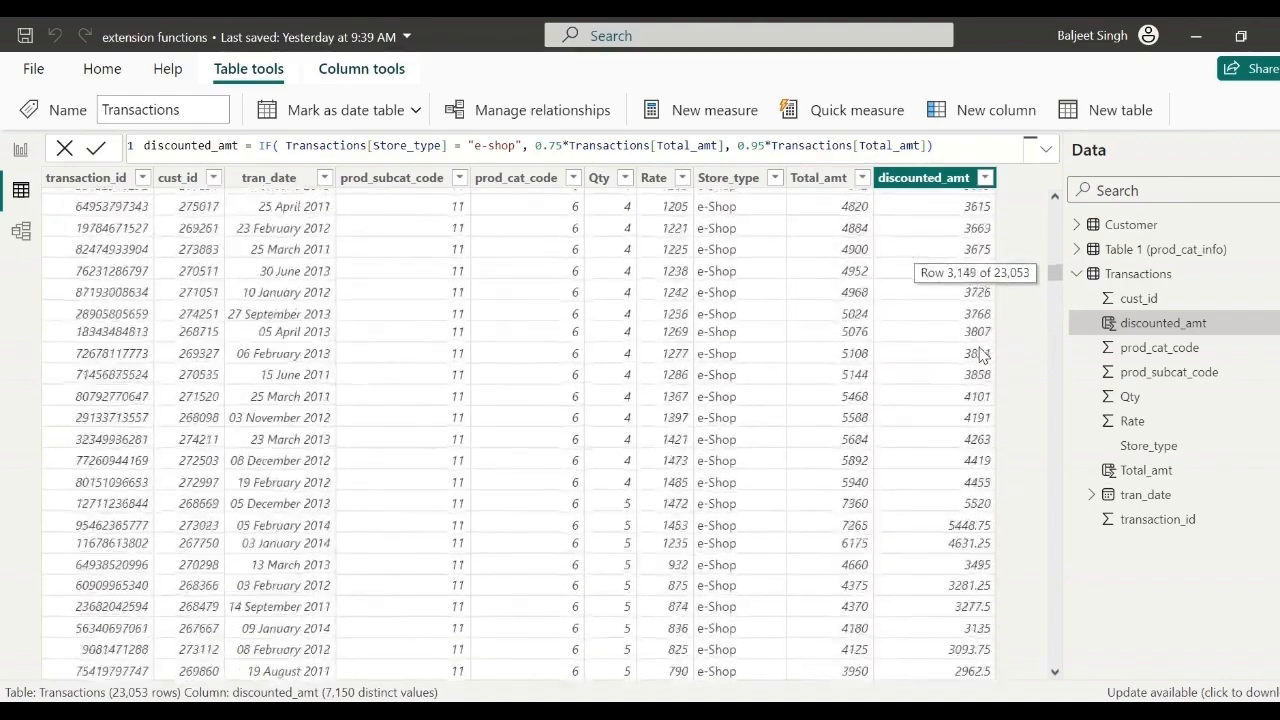
pyautogui.scroll(-4, 981, 354)
pyautogui.scroll(-13, 981, 354)
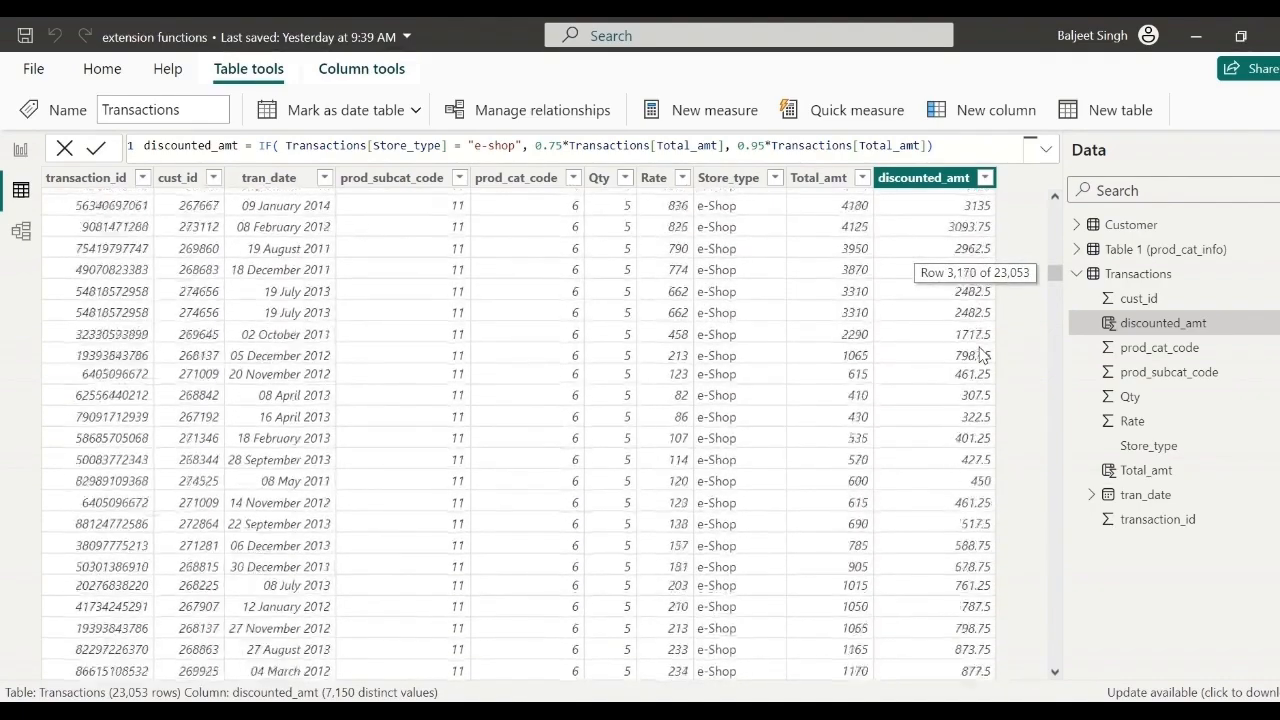
pyautogui.scroll(-12, 981, 354)
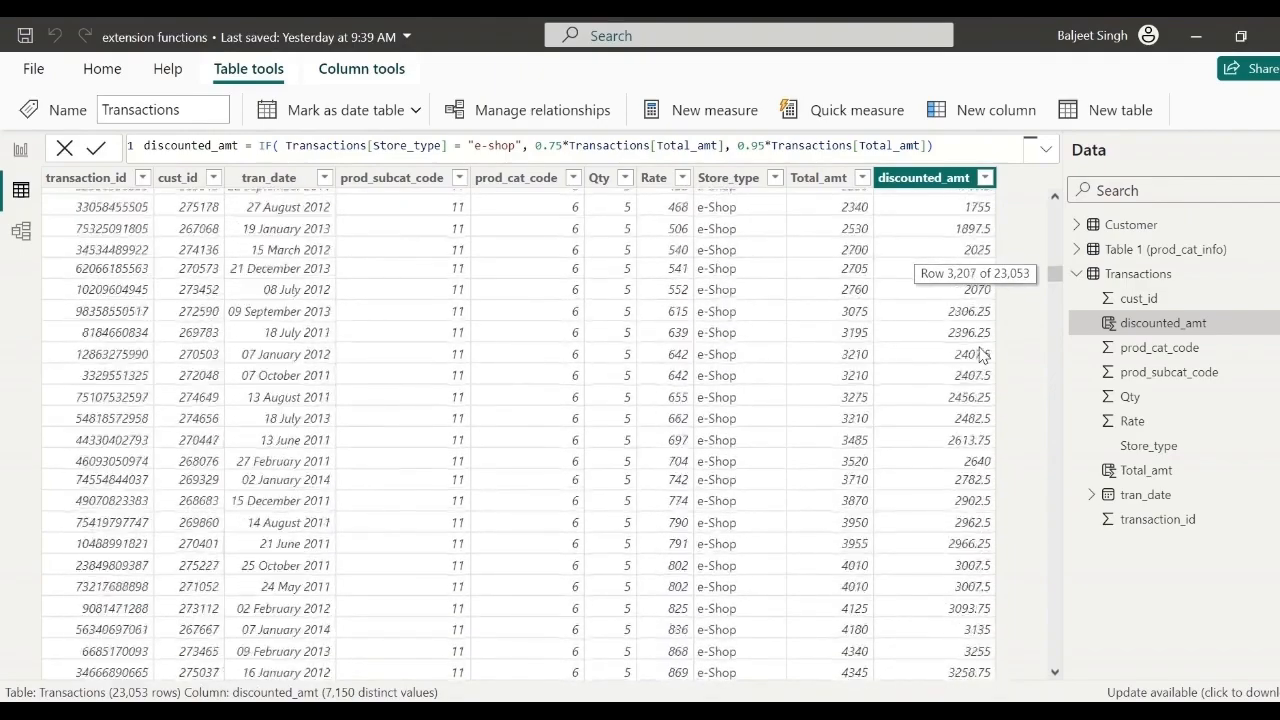
pyautogui.scroll(-10, 981, 354)
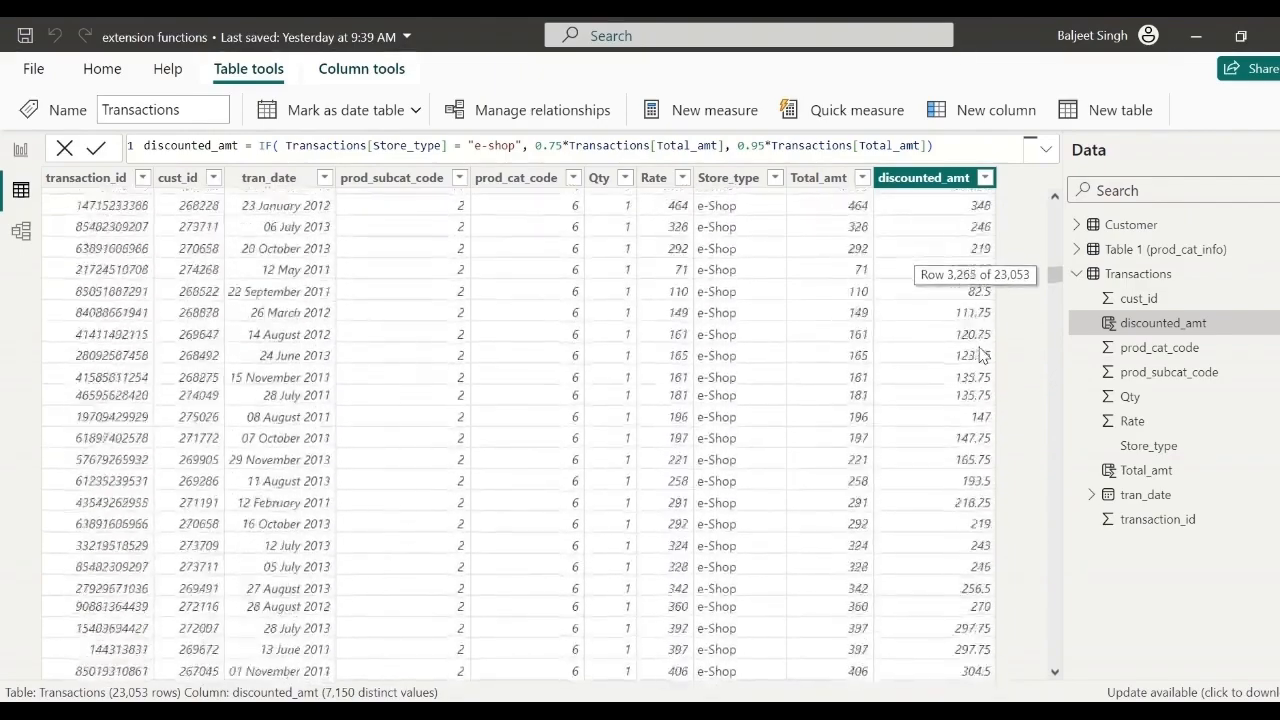
pyautogui.scroll(-19, 981, 354)
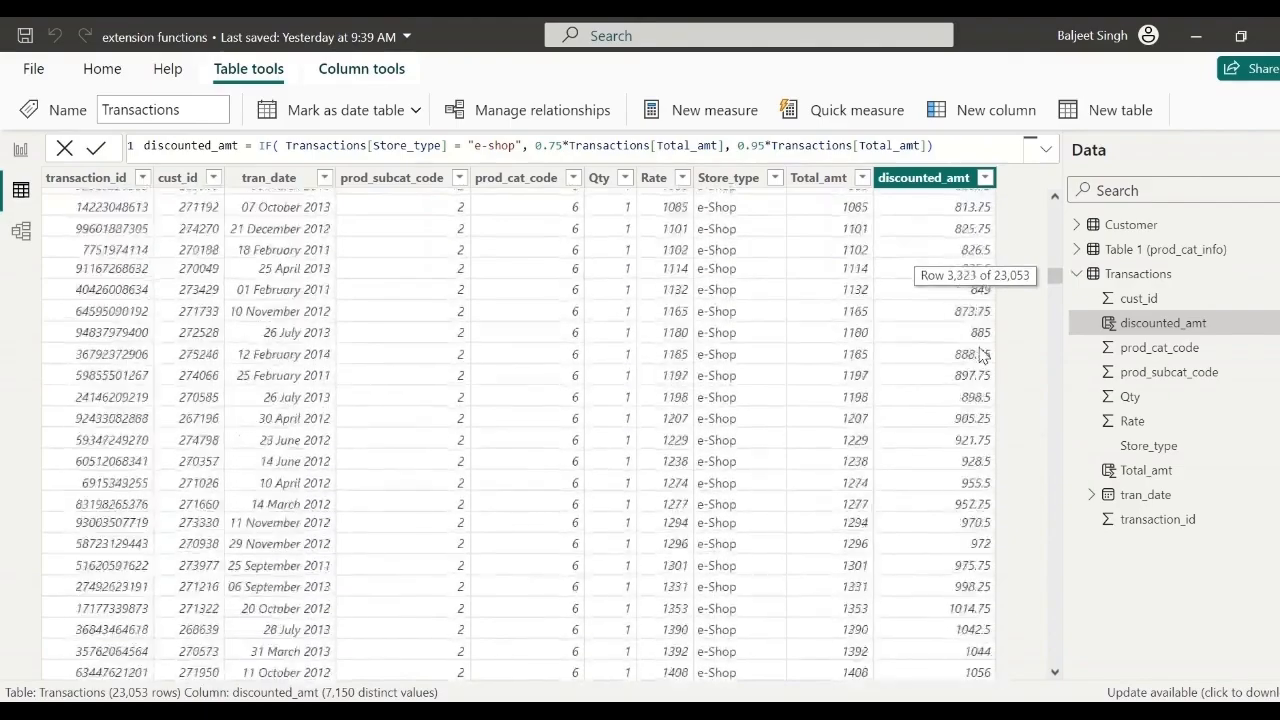
pyautogui.scroll(-19, 981, 354)
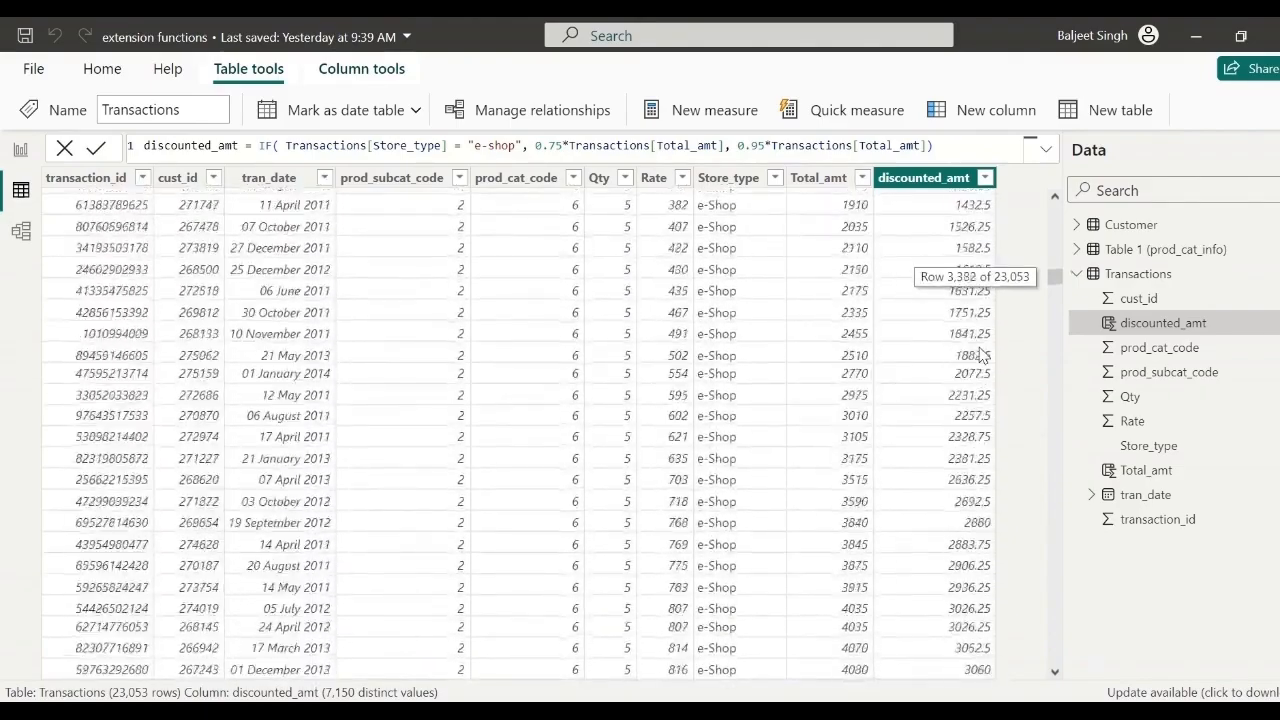
pyautogui.scroll(-12, 981, 354)
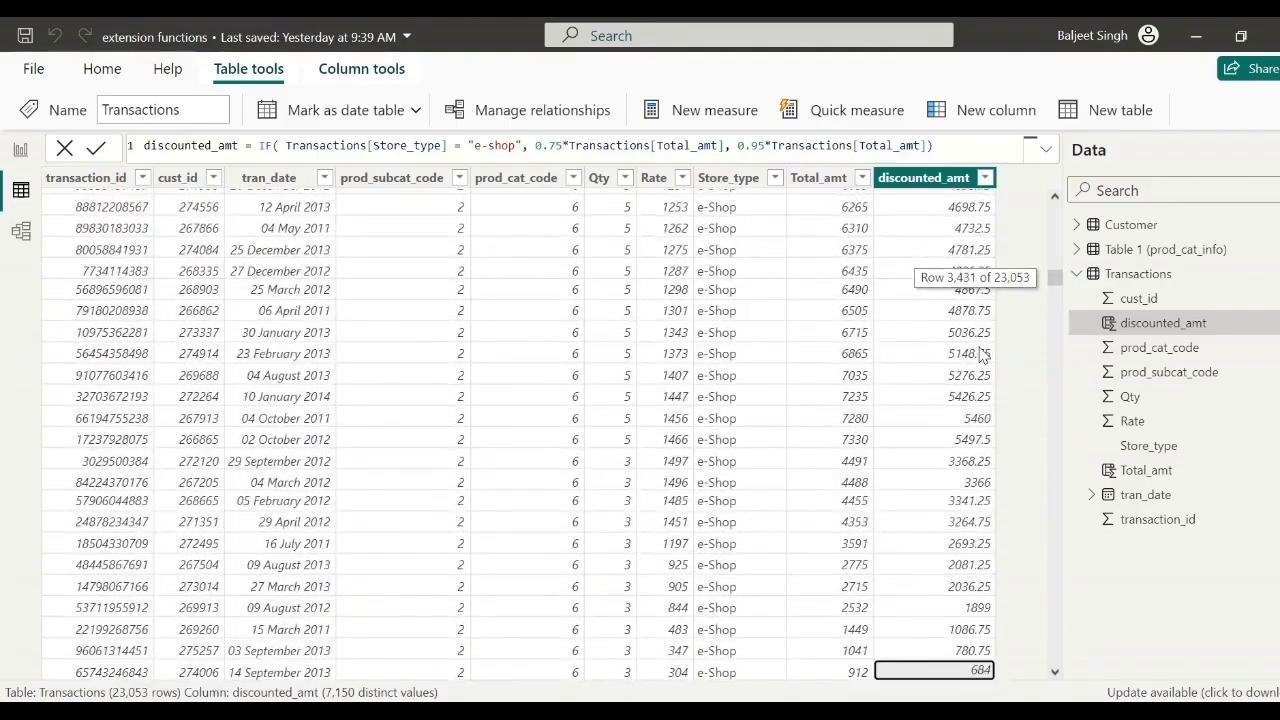
pyautogui.moveTo(1060, 287); pyautogui.dragTo(1055, 258)
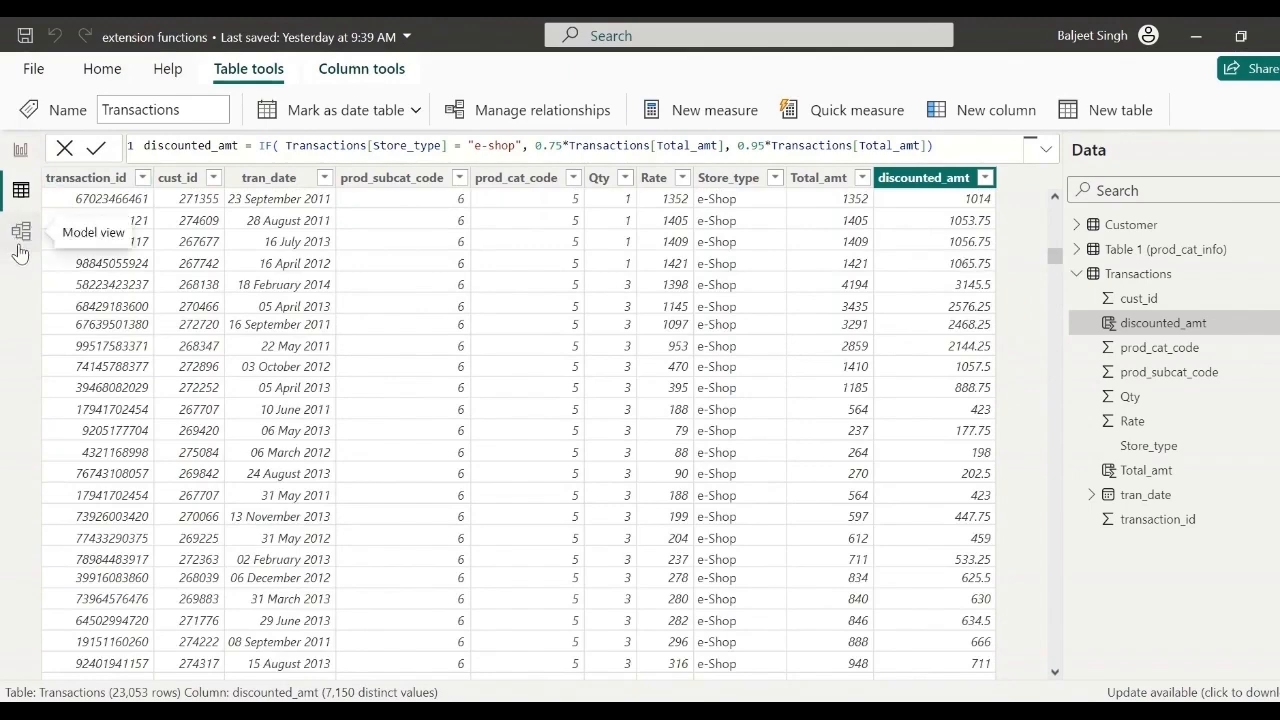
# - Add discounted_amt as the last column of the report's store type table visual and review the sums in focus mode
pyautogui.click(22, 153)
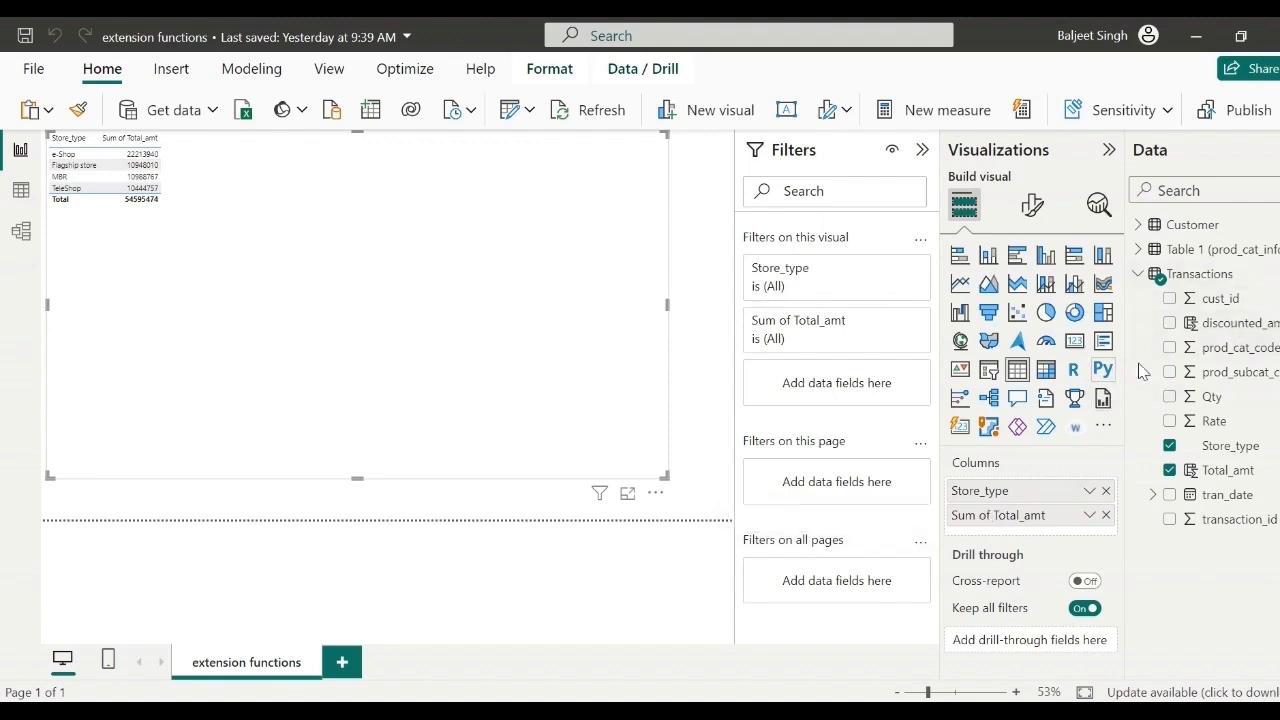
pyautogui.moveTo(1197, 325); pyautogui.dragTo(1007, 535)
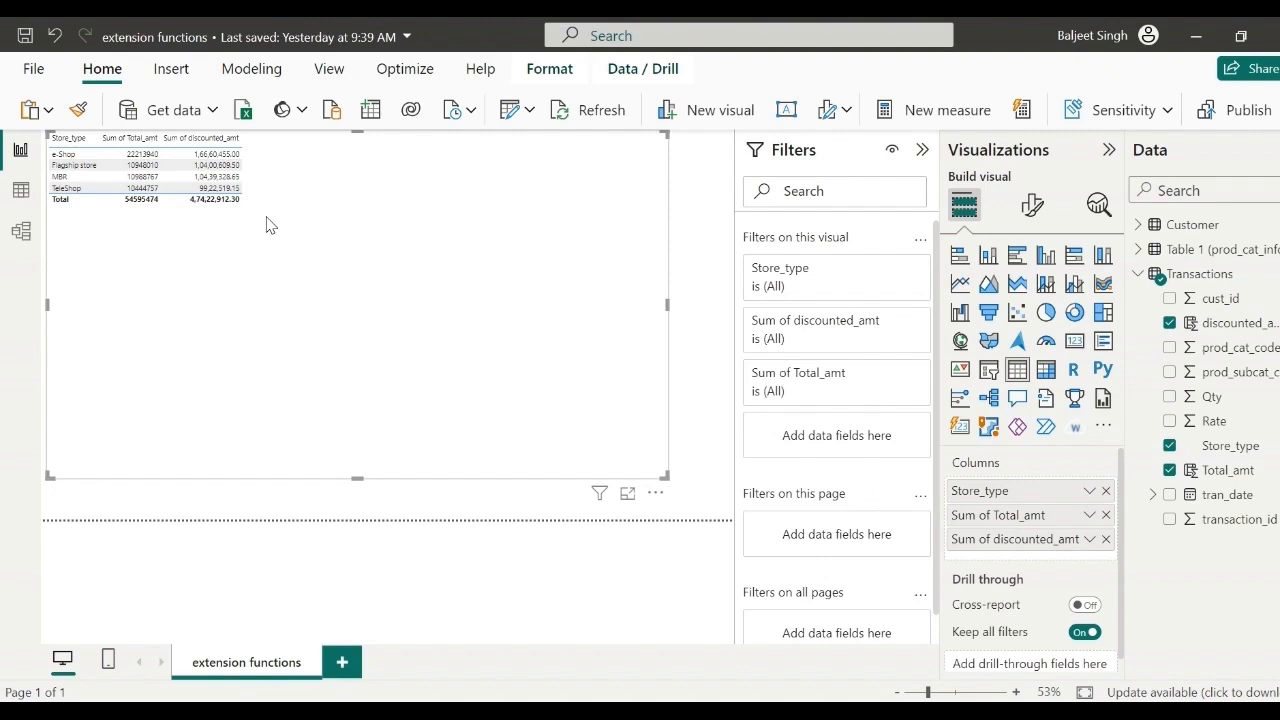
pyautogui.click(627, 493)
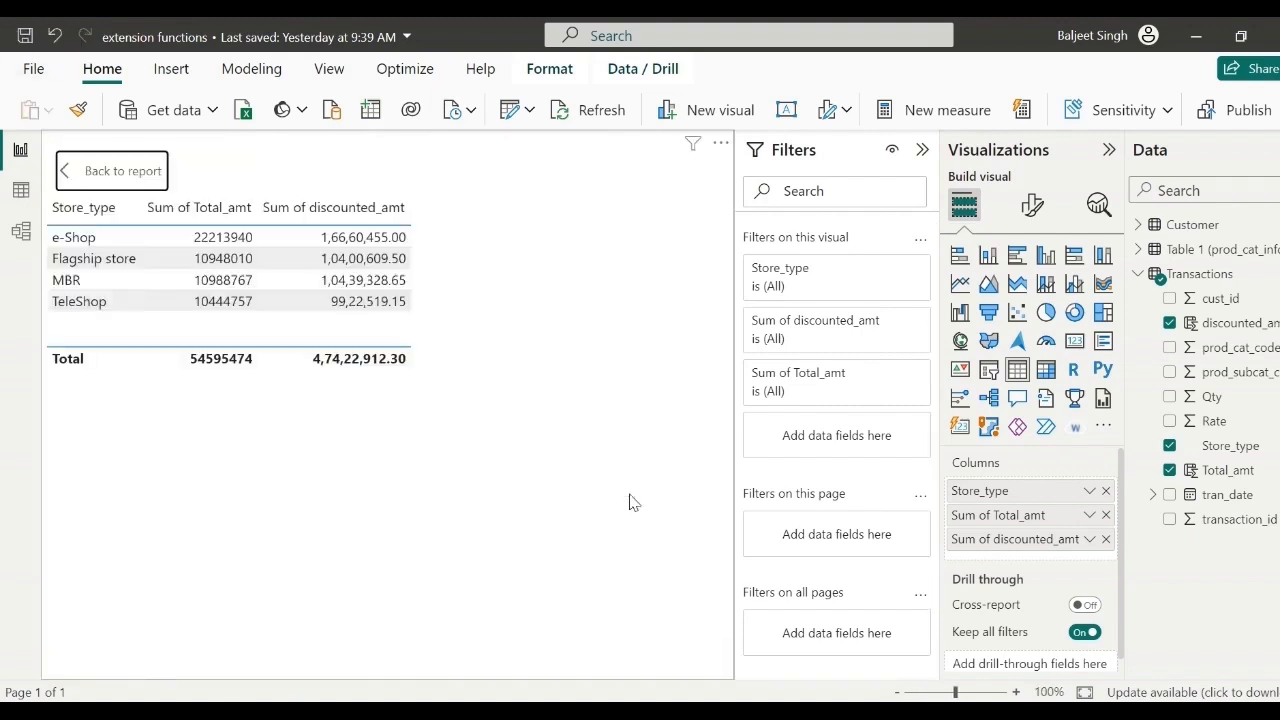
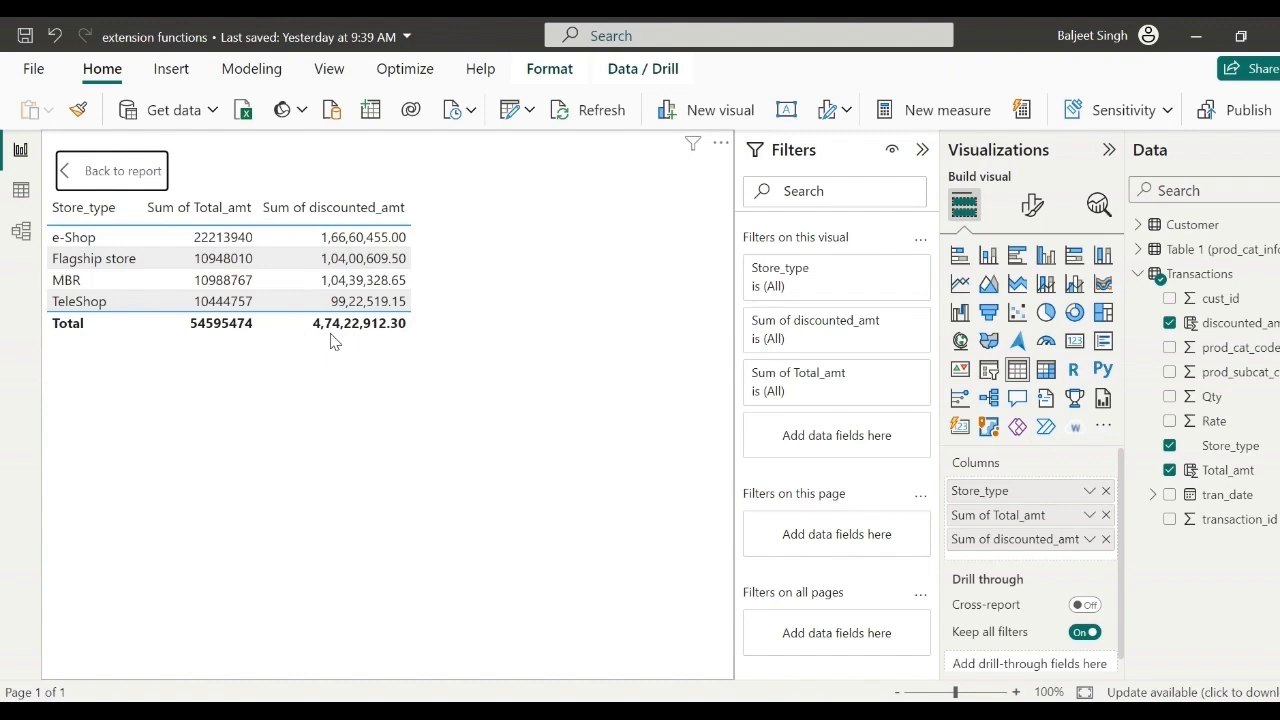
pyautogui.click(122, 171)
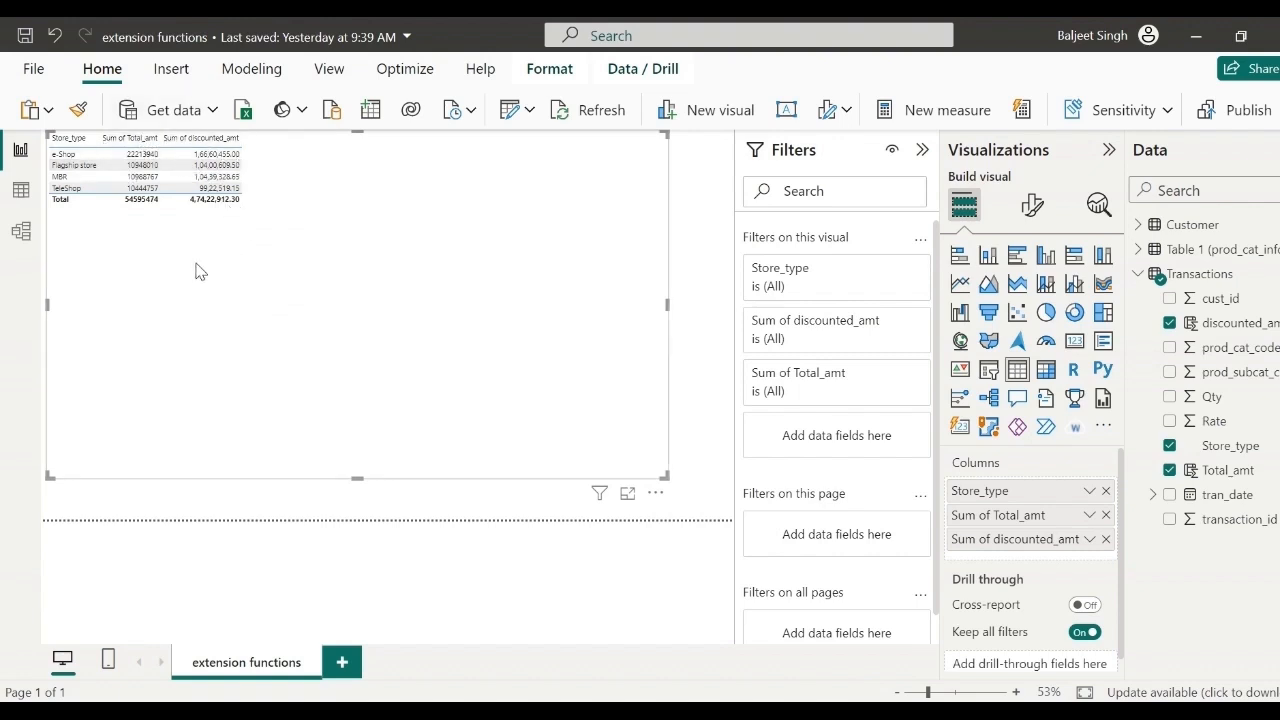
# - Move the store type table visual slightly inward from the page corner and shrink its frame to fit the rows
pyautogui.moveTo(195, 264); pyautogui.dragTo(323, 290)
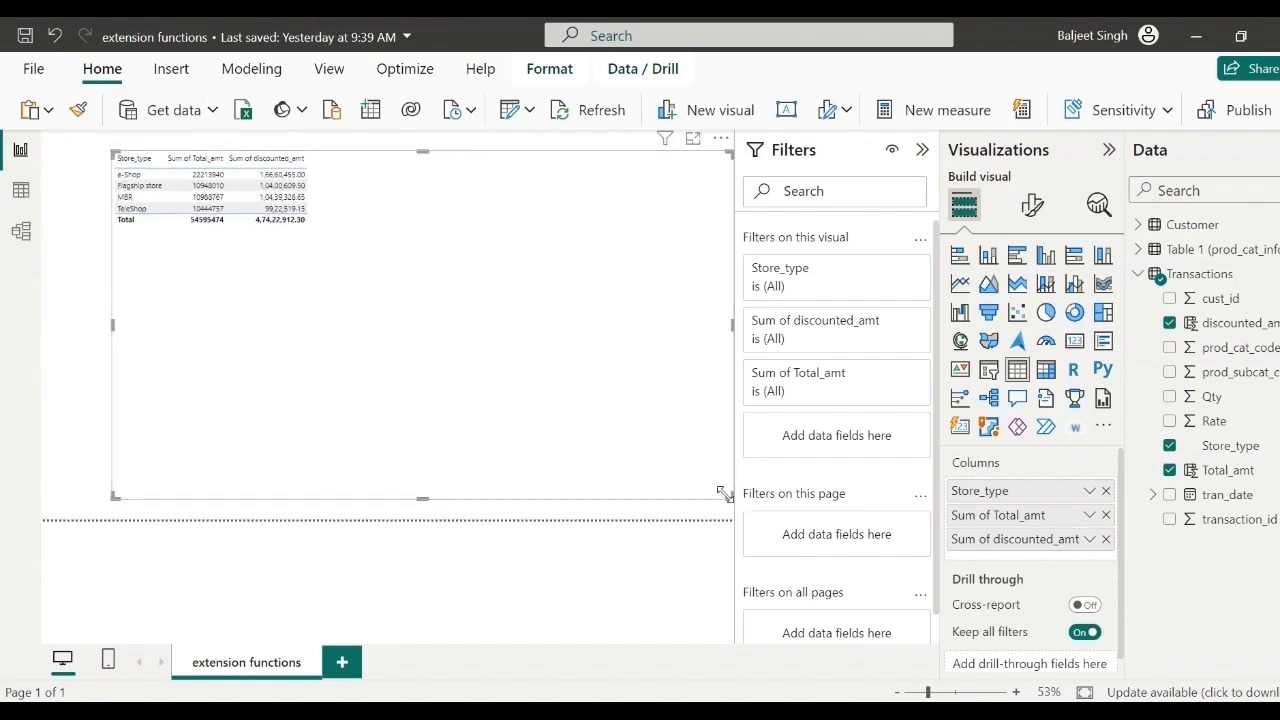
pyautogui.moveTo(724, 494); pyautogui.dragTo(318, 240)
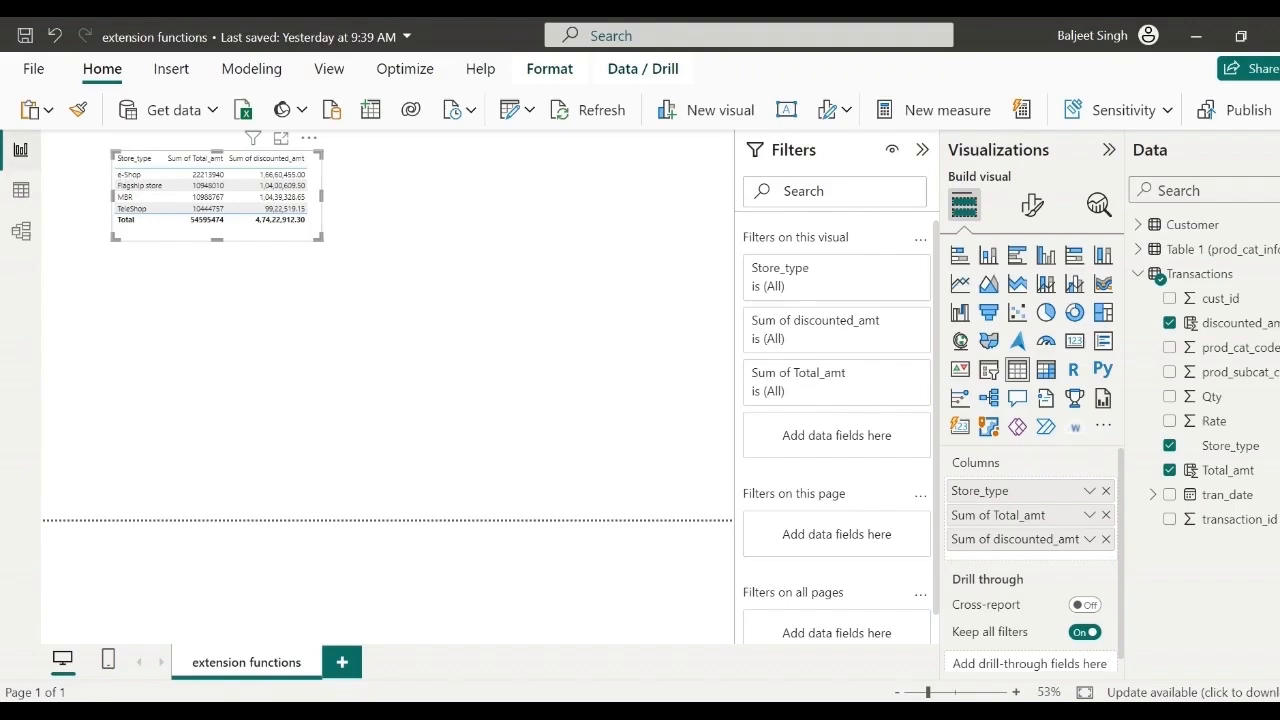
# - Create a new measure in the Transactions table and name it SUM of discounted amts
pyautogui.click(22, 191)
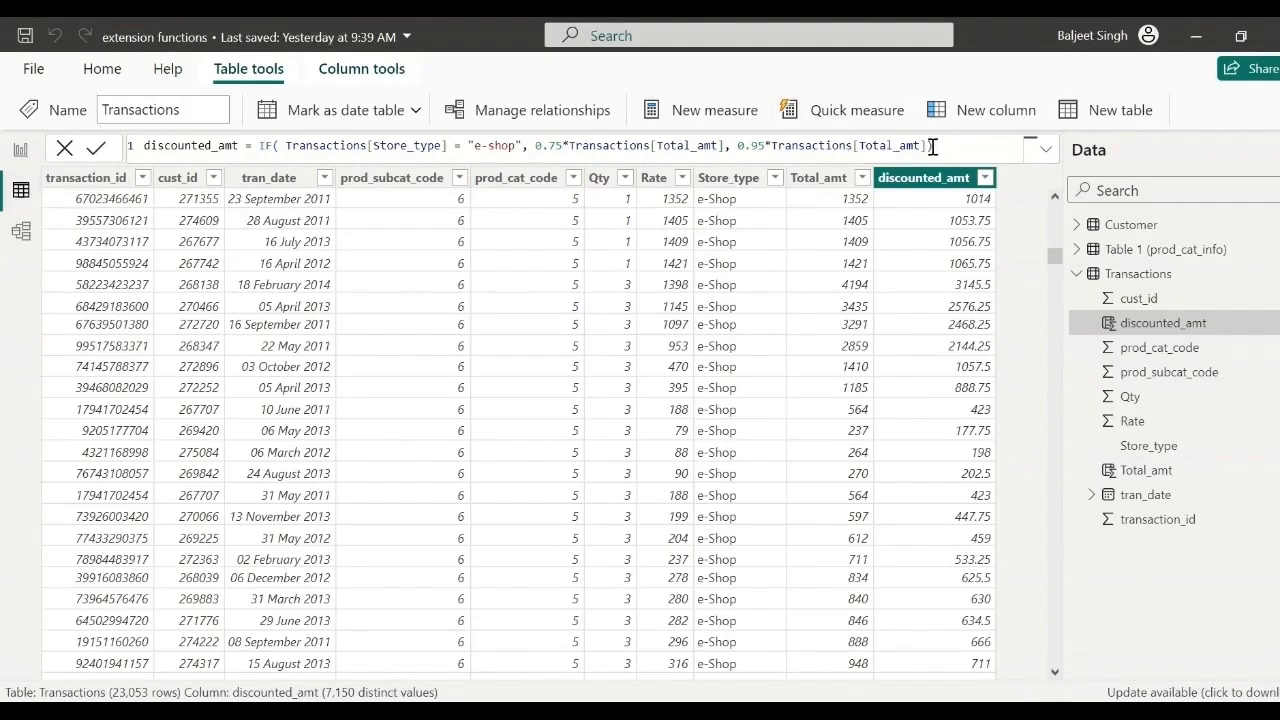
pyautogui.moveTo(932, 146); pyautogui.dragTo(286, 145)
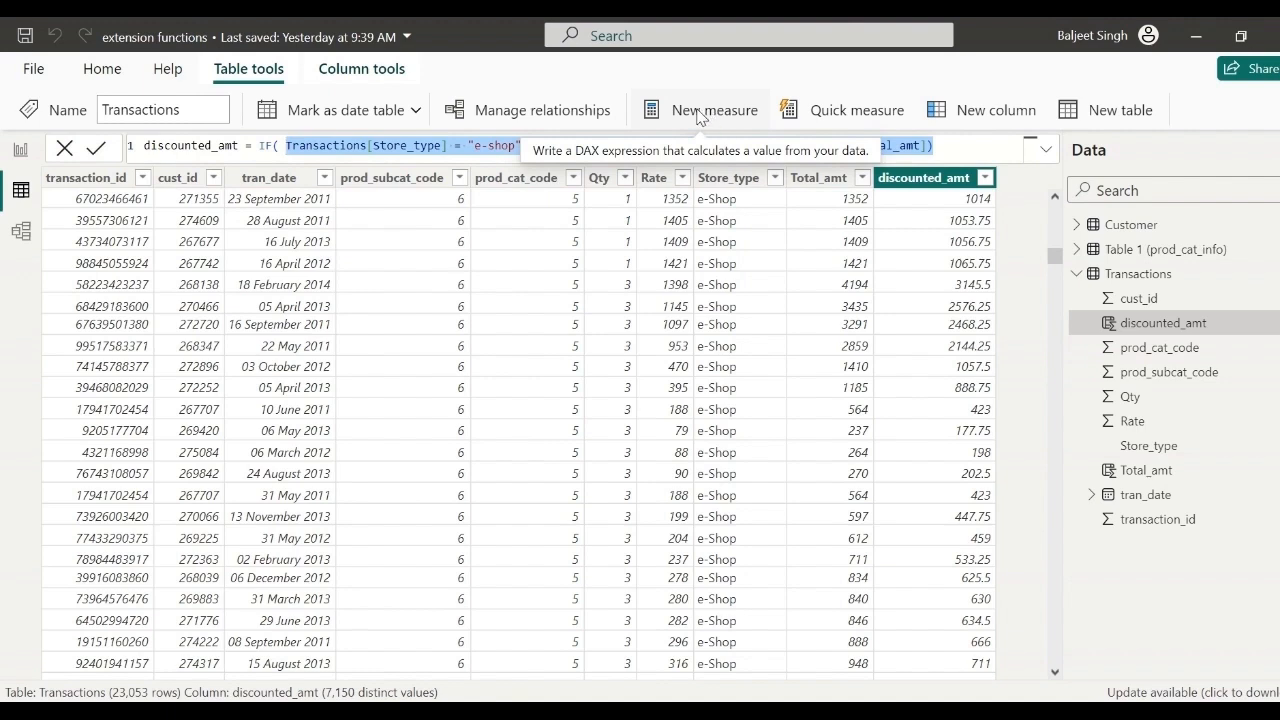
pyautogui.click(697, 115)
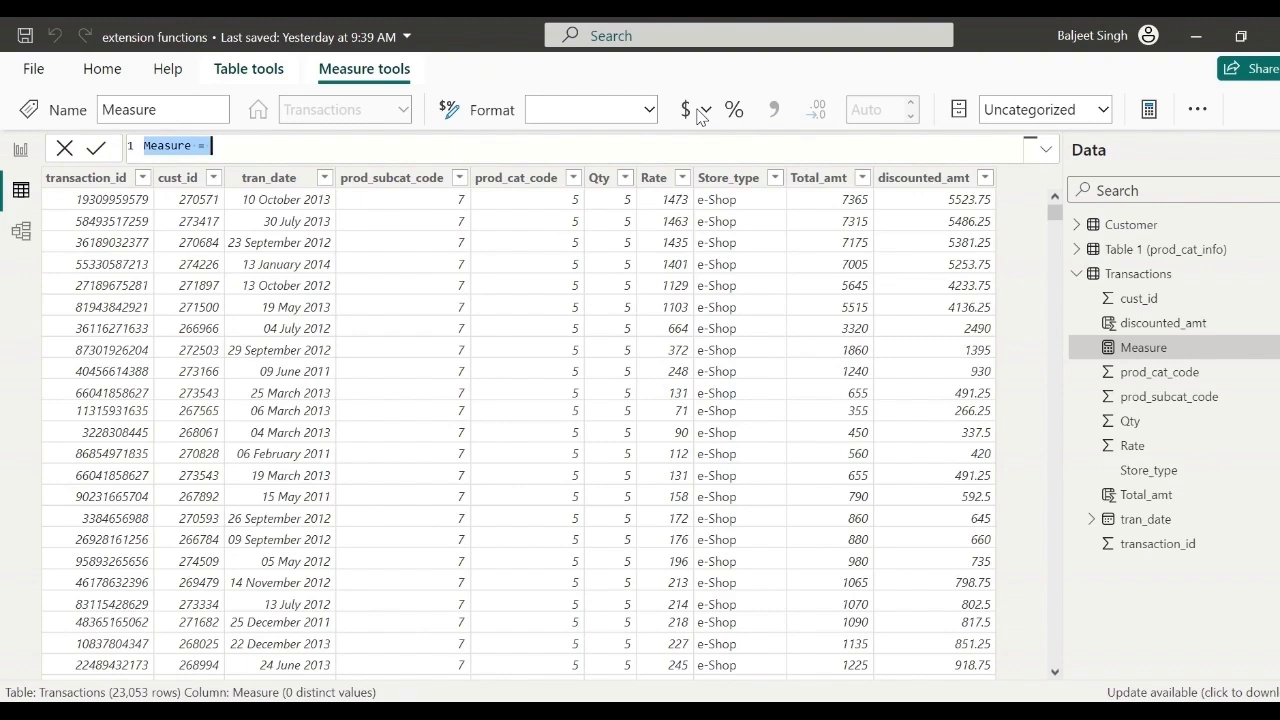
pyautogui.click(195, 146)
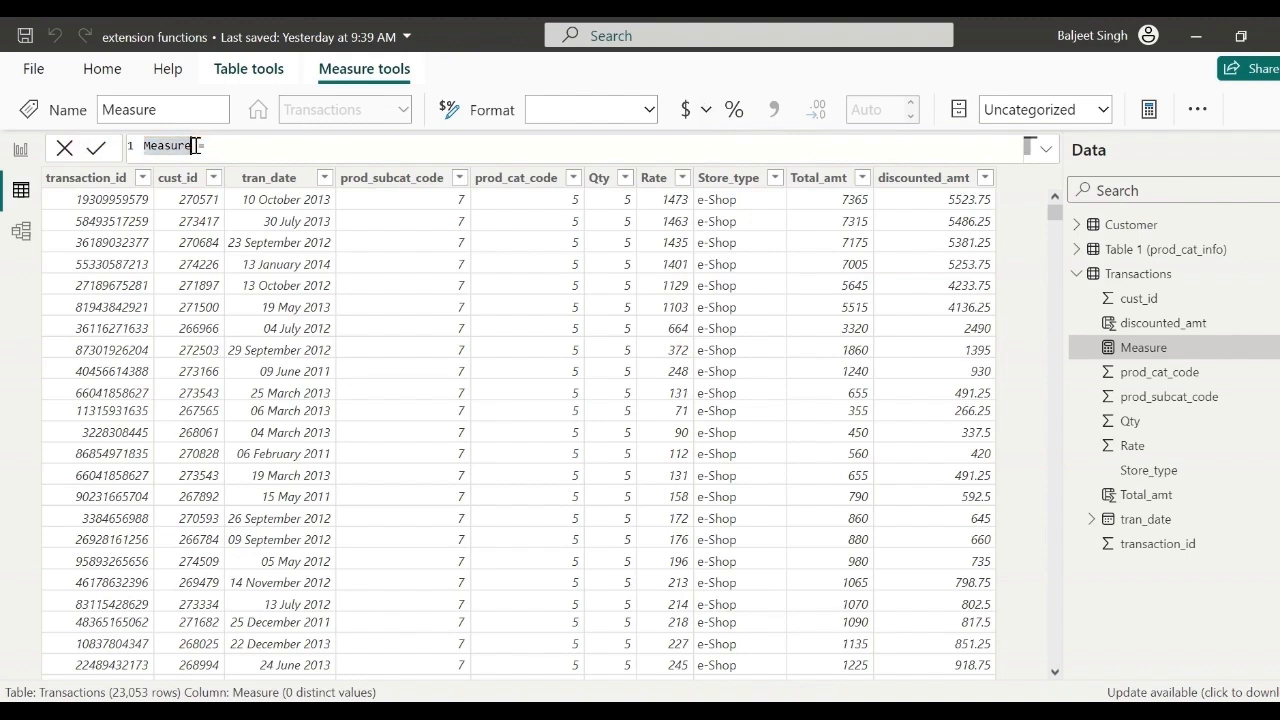
pyautogui.write('SUM ')
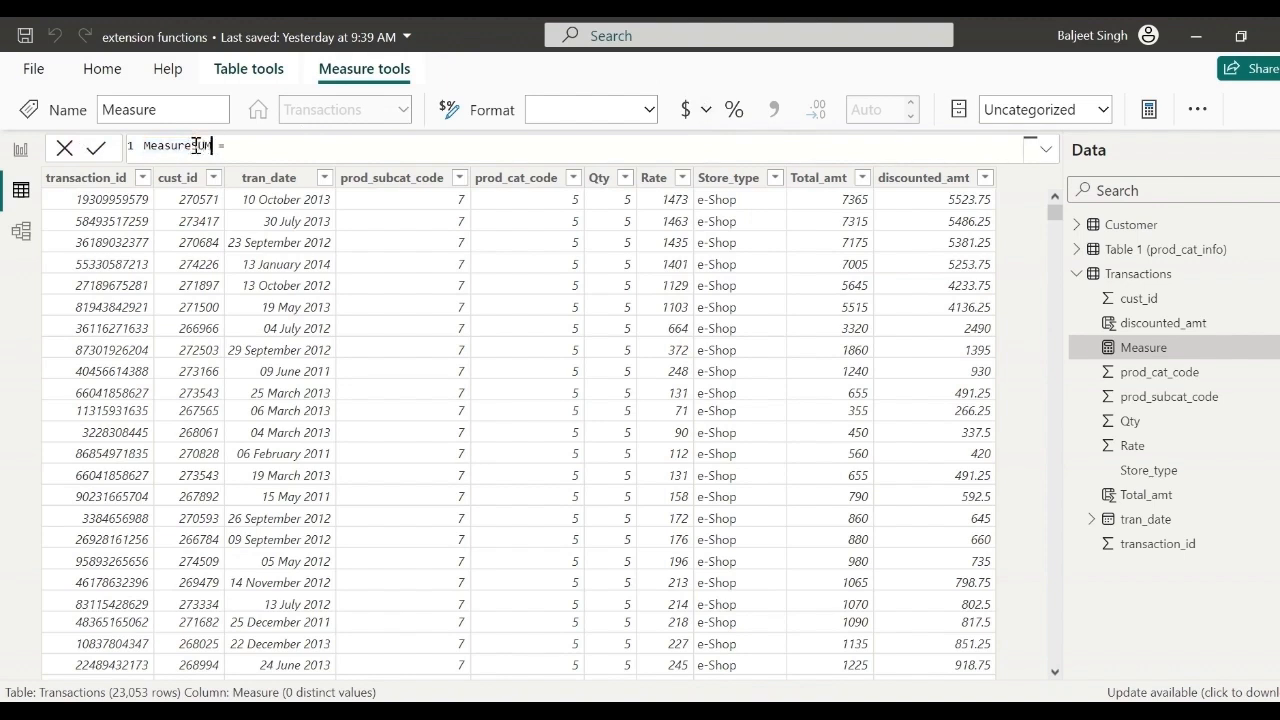
pyautogui.write('of discounted amts')
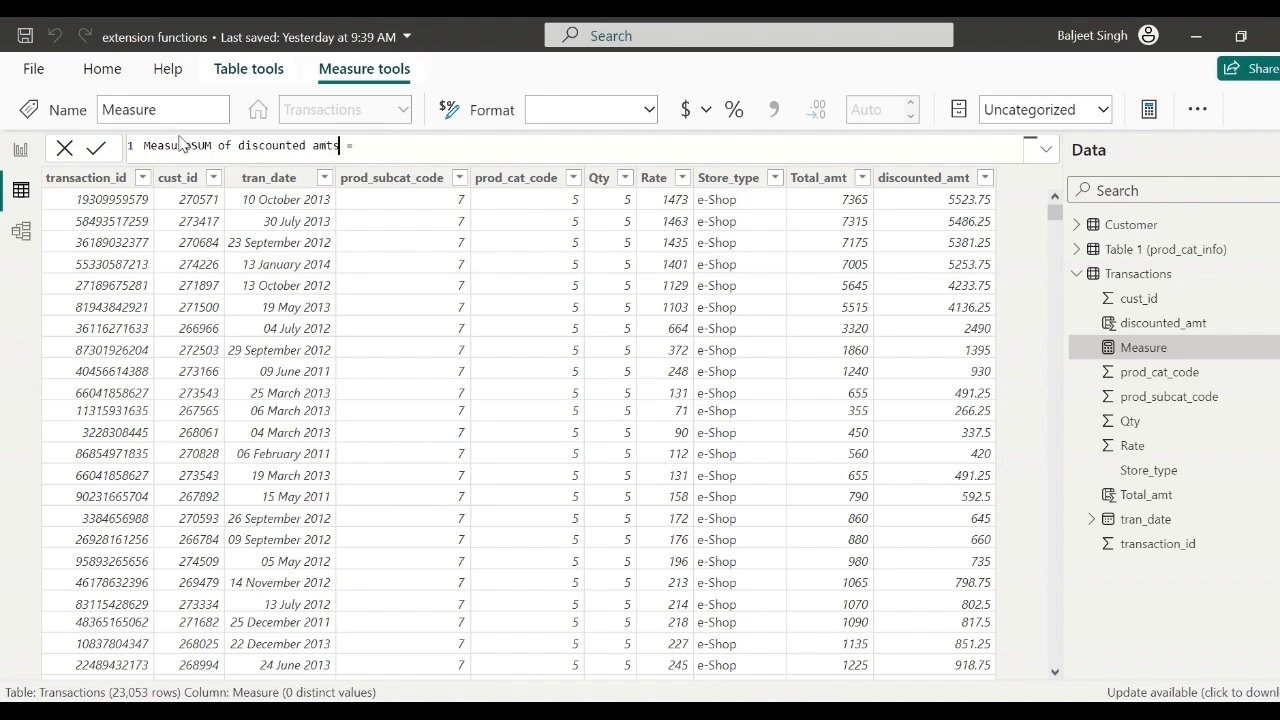
pyautogui.doubleClick(193, 145)
pyautogui.click(193, 145)
pyautogui.press('BackSpace')
pyautogui.press('BackSpace')
pyautogui.press('BackSpace')
pyautogui.press('BackSpace')
pyautogui.press('BackSpace')
pyautogui.press('BackSpace')
pyautogui.press('BackSpace')
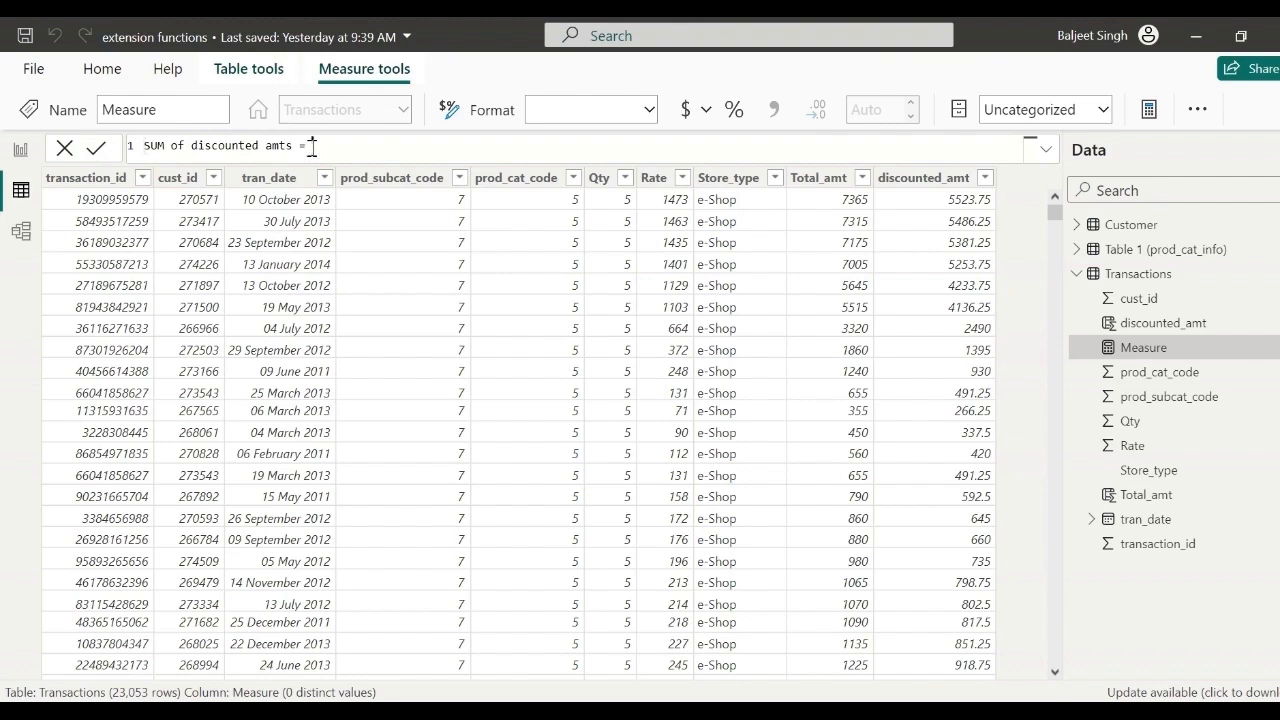
# - Begin the measure's formula with SUMX, using Transactions as its table argument
pyautogui.write('SUM')
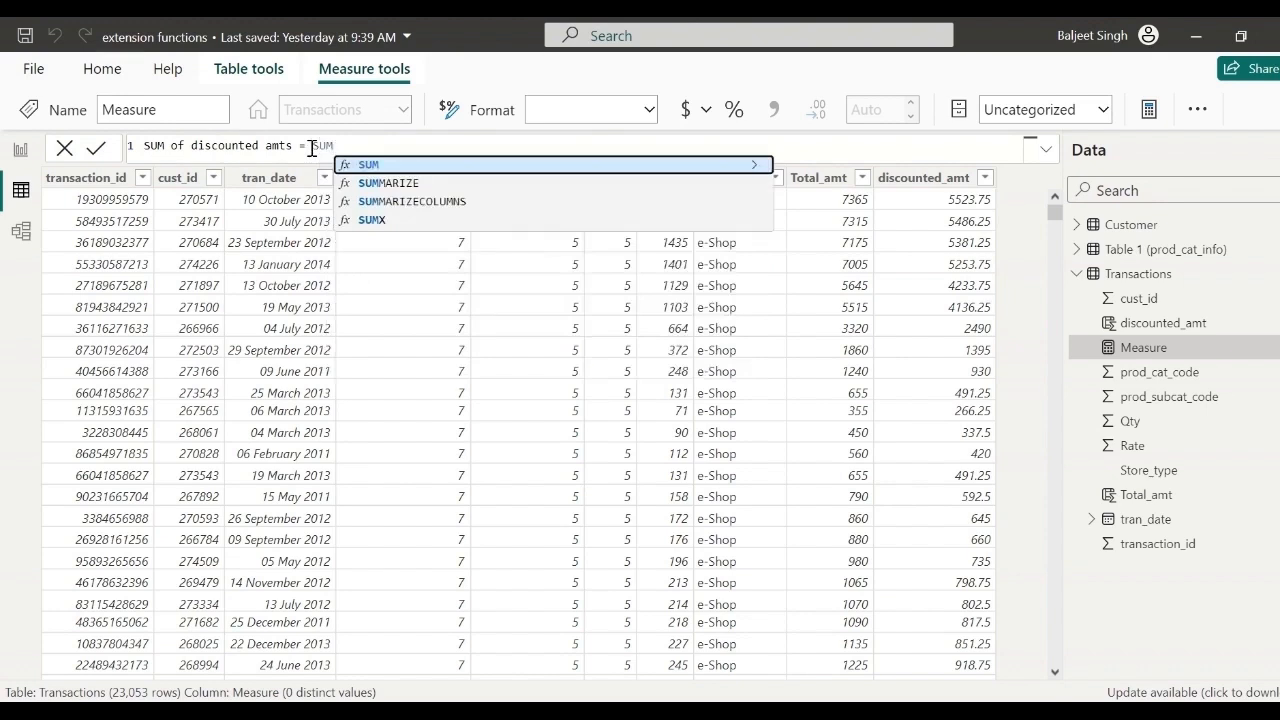
pyautogui.click(389, 222)
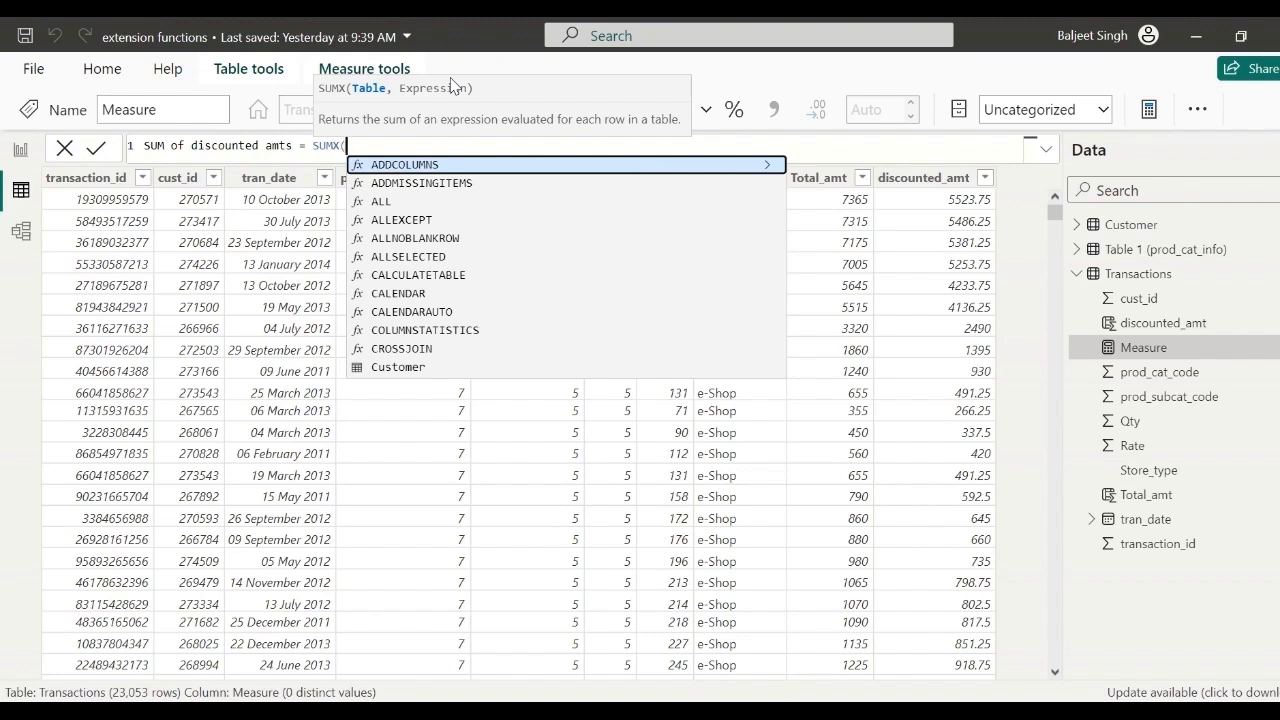
pyautogui.write('t')
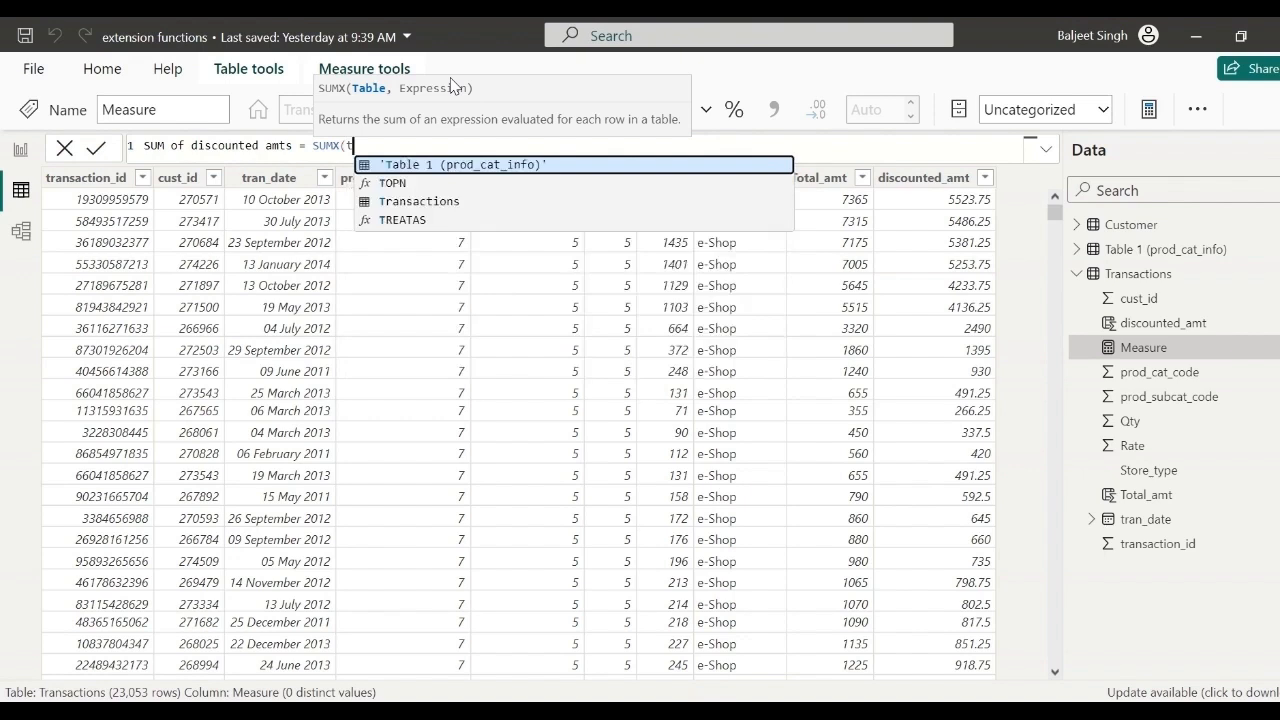
pyautogui.press('BackSpace')
pyautogui.write('Tr')
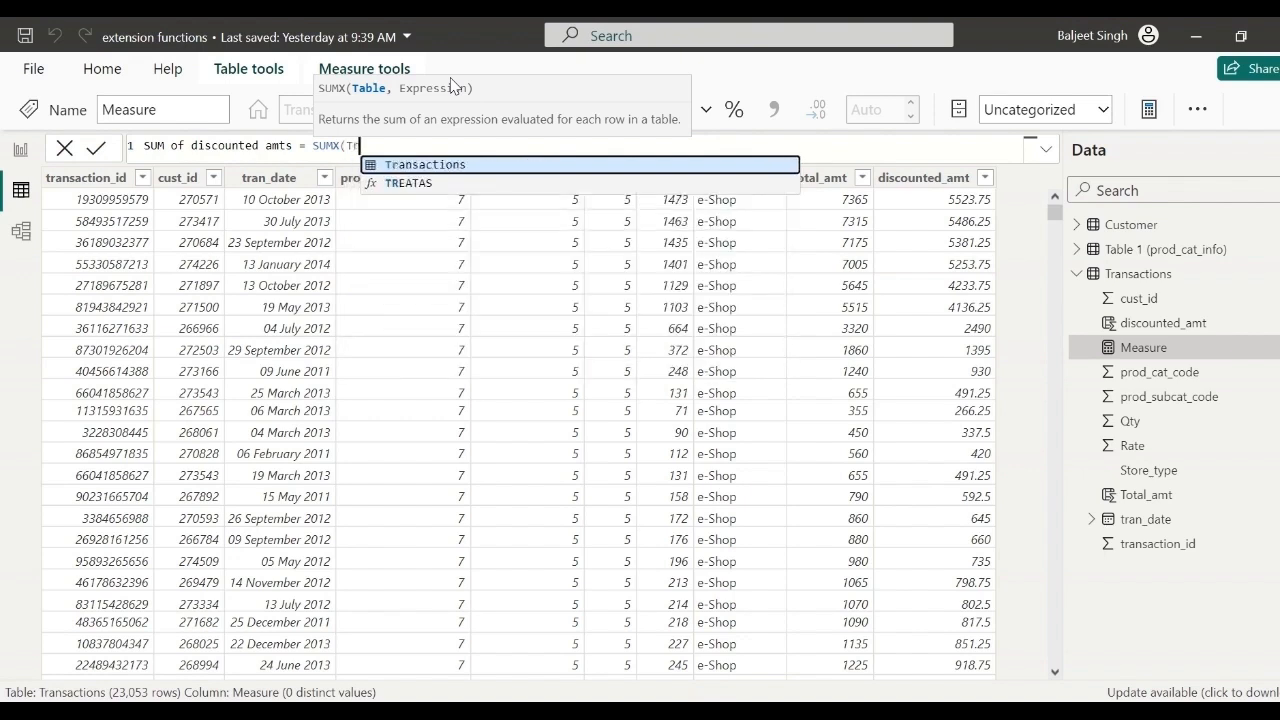
pyautogui.click(434, 168)
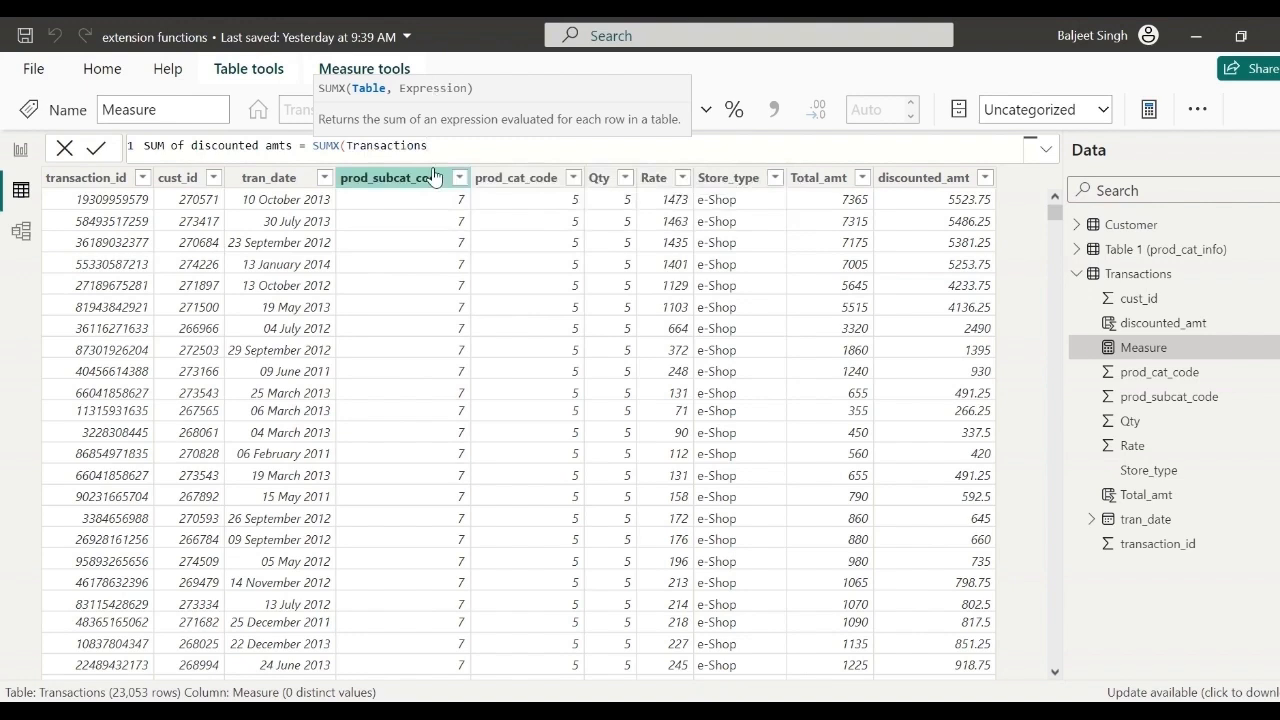
pyautogui.write(',')
pyautogui.write('https://www.youtube.com/watch?v=GvQd_uXD994&t=29s')
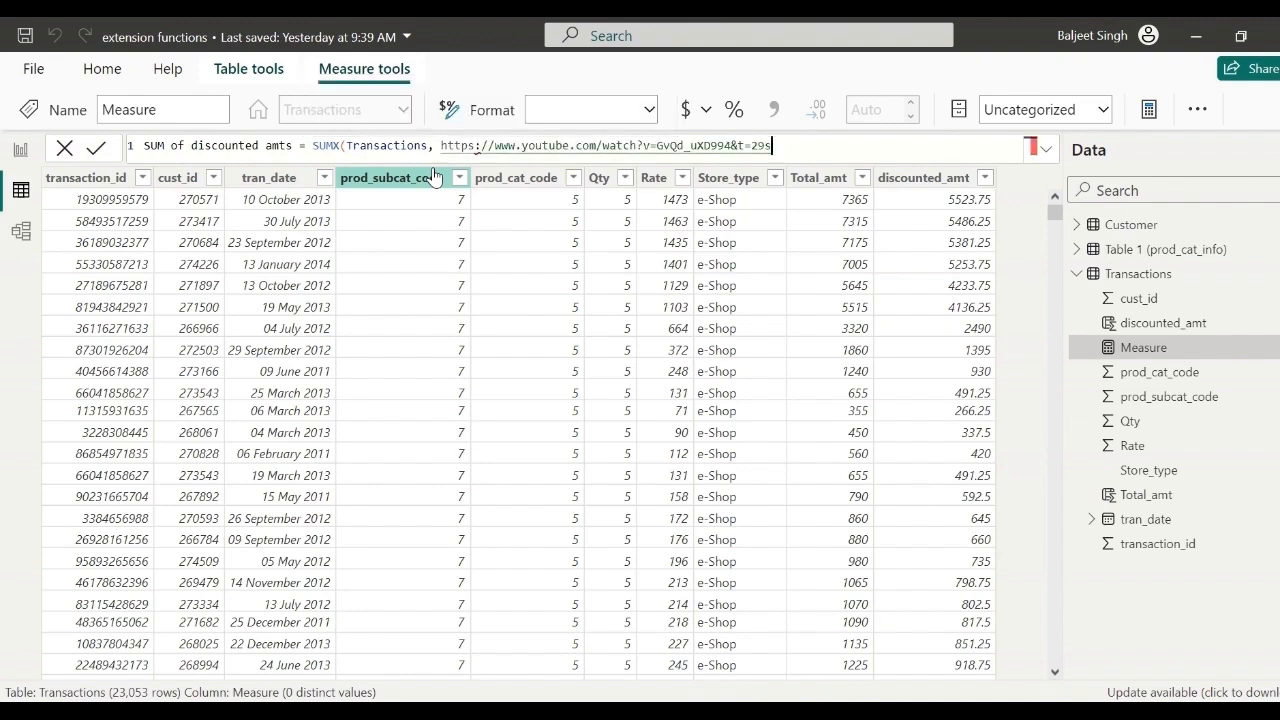
pyautogui.press('BackSpace')
pyautogui.press('BackSpace')
pyautogui.press('BackSpace')
pyautogui.press('BackSpace')
pyautogui.press('BackSpace')
pyautogui.press('BackSpace')
pyautogui.press('BackSpace')
pyautogui.press('BackSpace')
pyautogui.press('BackSpace')
pyautogui.press('BackSpace')
pyautogui.press('BackSpace')
pyautogui.press('BackSpace')
pyautogui.press('BackSpace')
pyautogui.press('BackSpace')
pyautogui.press('BackSpace')
pyautogui.press('BackSpace')
pyautogui.press('BackSpace')
pyautogui.press('BackSpace')
pyautogui.press('BackSpace')
pyautogui.press('BackSpace')
pyautogui.press('BackSpace')
pyautogui.press('BackSpace')
pyautogui.press('BackSpace')
pyautogui.press('BackSpace')
pyautogui.press('BackSpace')
pyautogui.press('BackSpace')
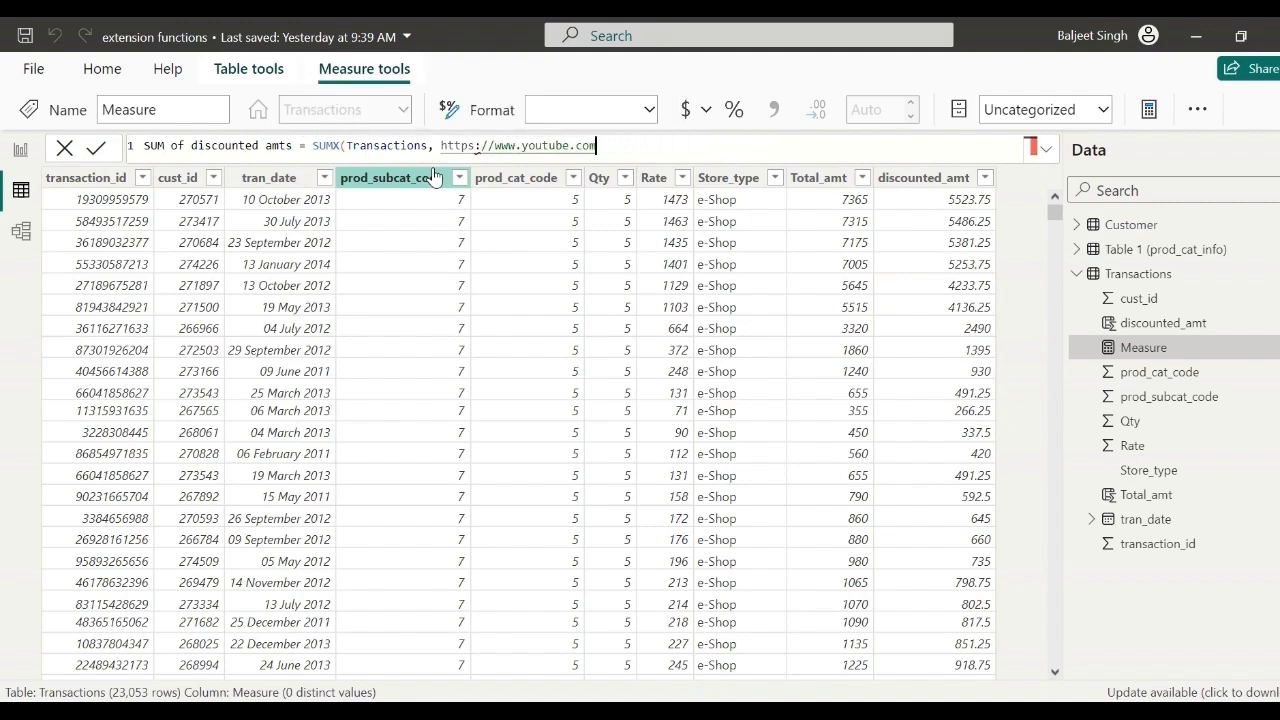
pyautogui.press('BackSpace')
pyautogui.press('BackSpace')
pyautogui.press('BackSpace')
pyautogui.press('BackSpace')
pyautogui.press('BackSpace')
pyautogui.press('BackSpace')
pyautogui.press('BackSpace')
pyautogui.press('BackSpace')
pyautogui.press('BackSpace')
pyautogui.press('BackSpace')
pyautogui.press('BackSpace')
pyautogui.press('BackSpace')
pyautogui.press('BackSpace')
pyautogui.press('BackSpace')
pyautogui.press('BackSpace')
pyautogui.press('BackSpace')
pyautogui.press('BackSpace')
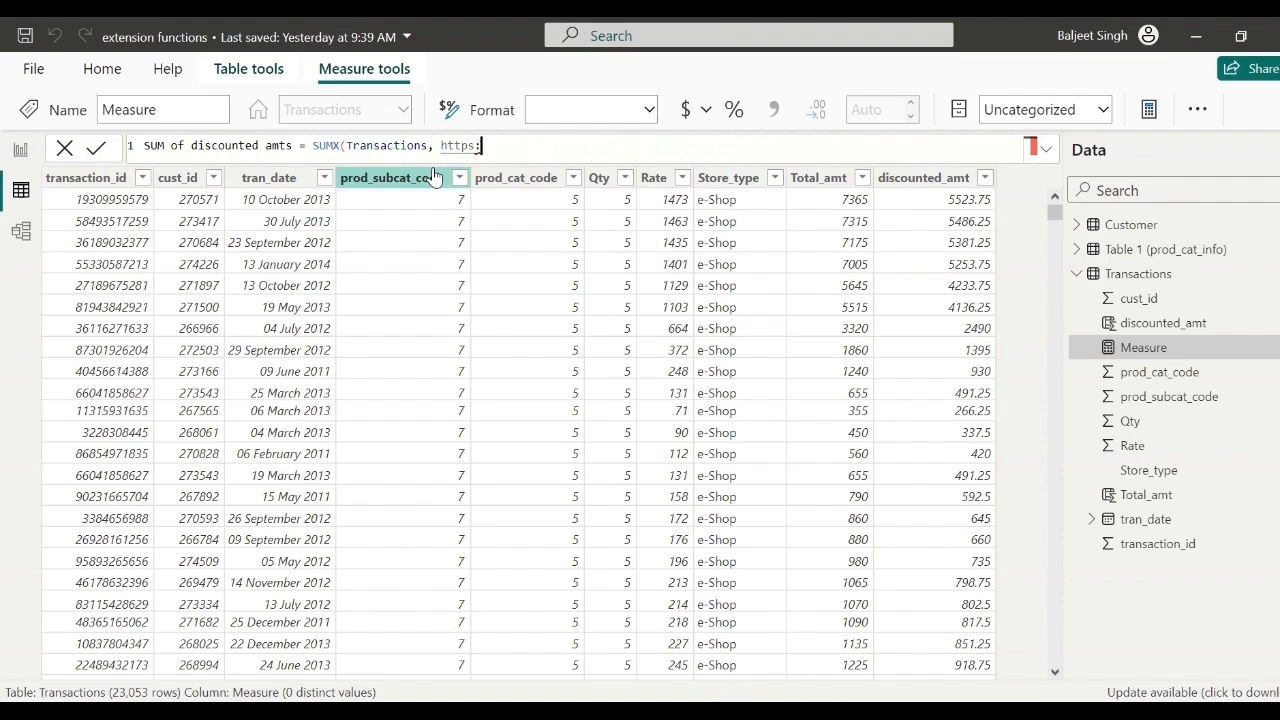
pyautogui.press('BackSpace')
pyautogui.press('BackSpace')
pyautogui.press('BackSpace')
pyautogui.press('BackSpace')
pyautogui.press('BackSpace')
pyautogui.press('BackSpace')
# - Enter an IF function as the SUMX expression with the logical test Transactions[Store_type] == "e-shop"
pyautogui.write('IF')
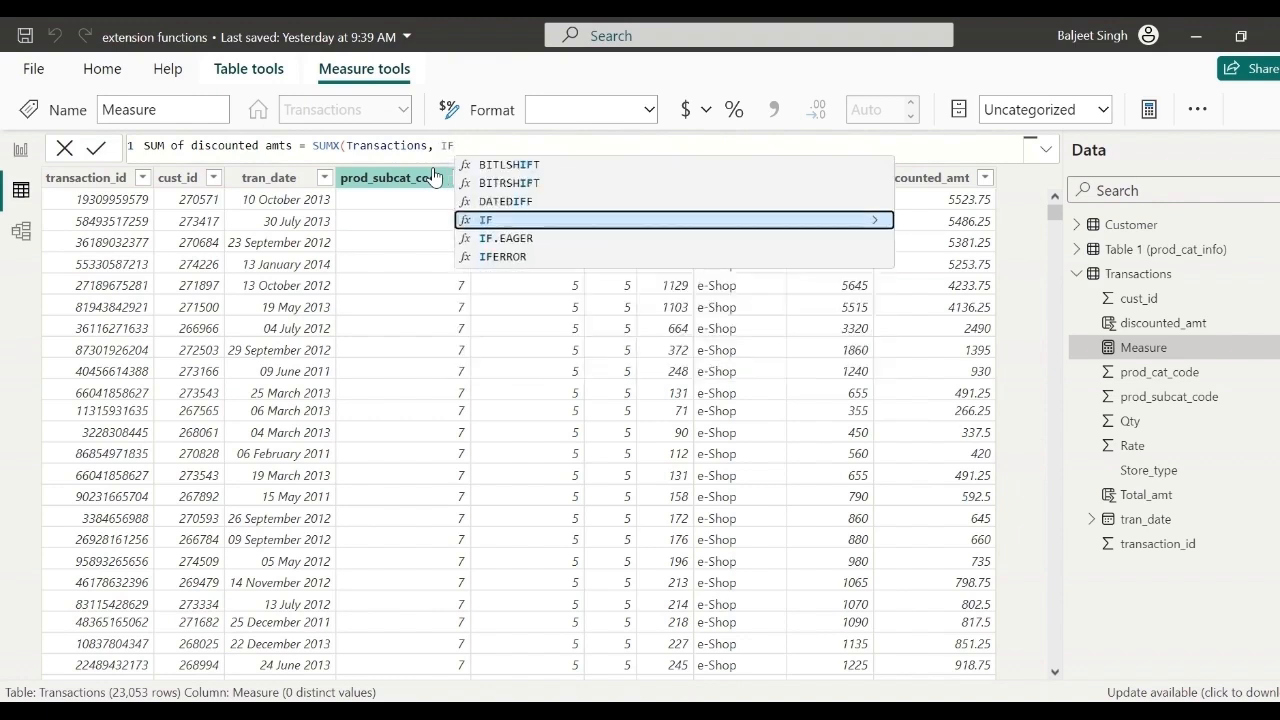
pyautogui.write('(')
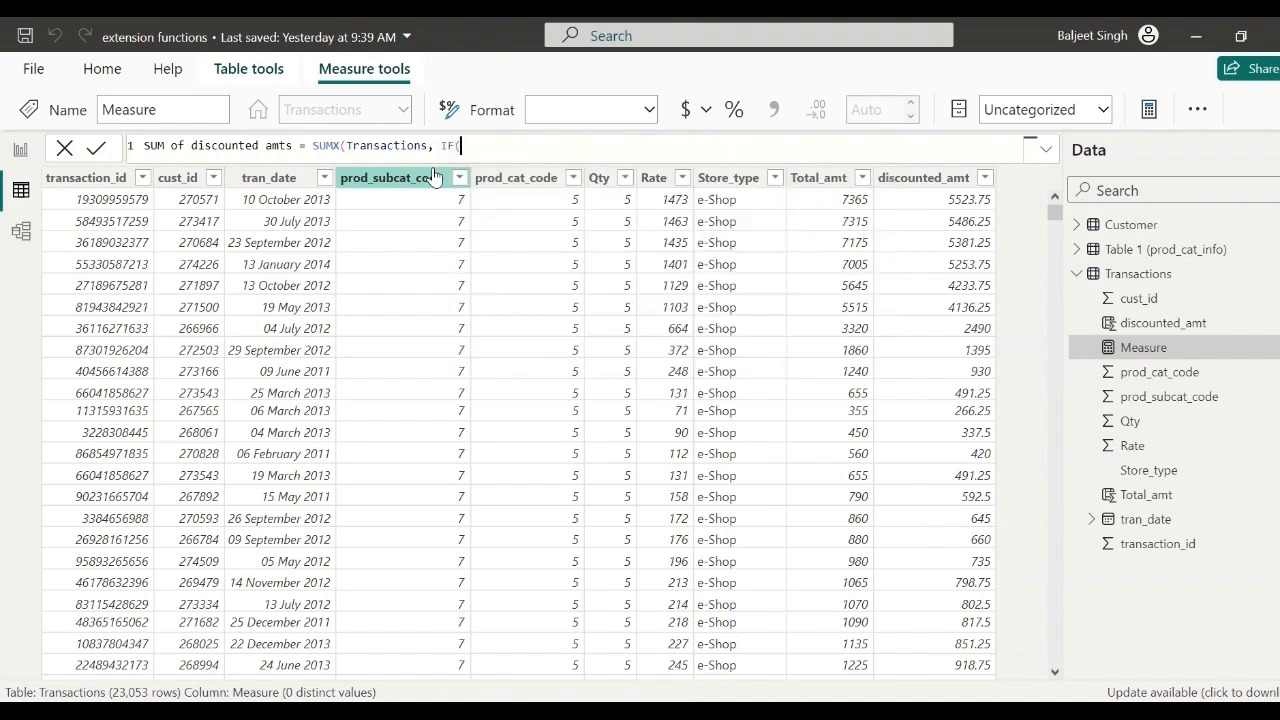
pyautogui.write('tr')
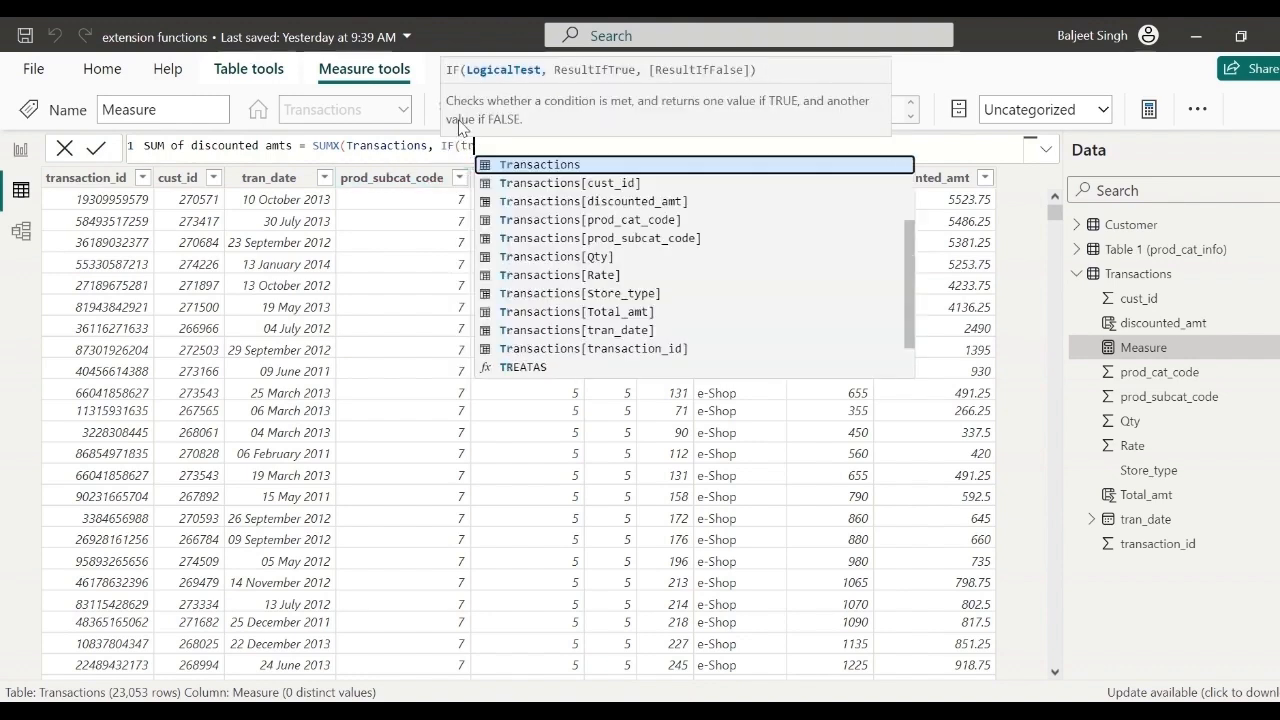
pyautogui.click(625, 293)
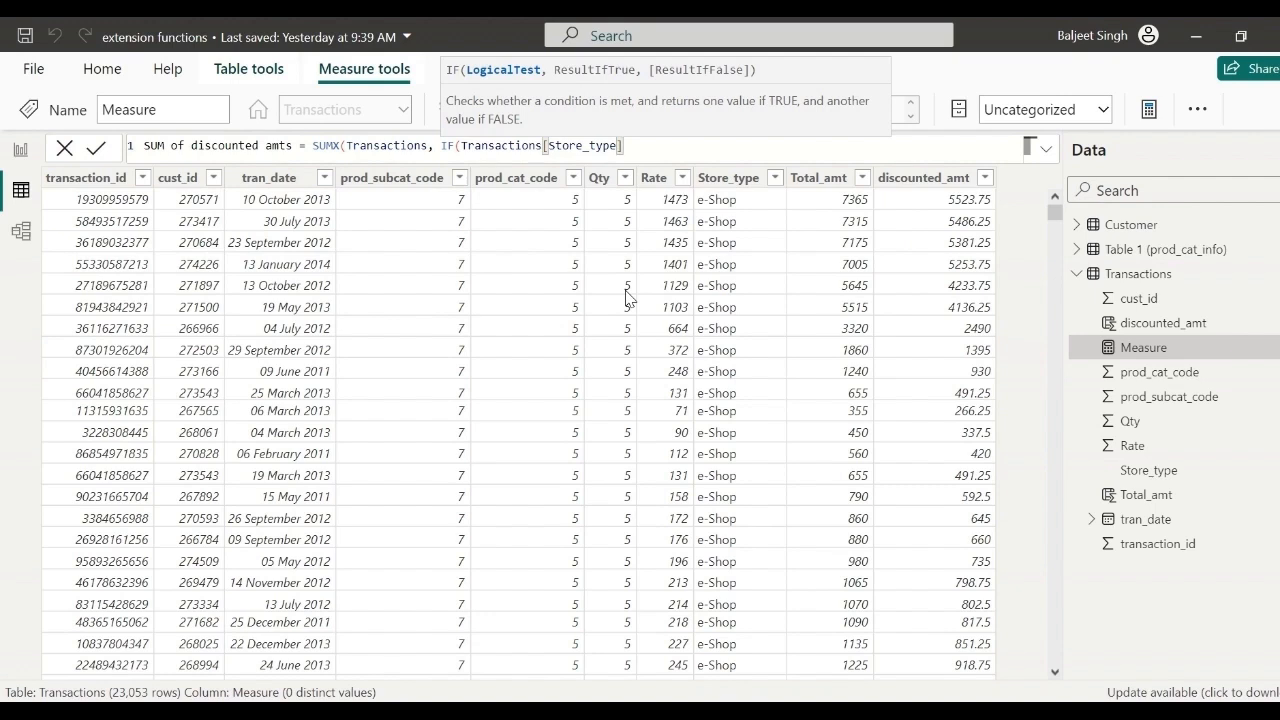
pyautogui.write('== "e-Shop",')
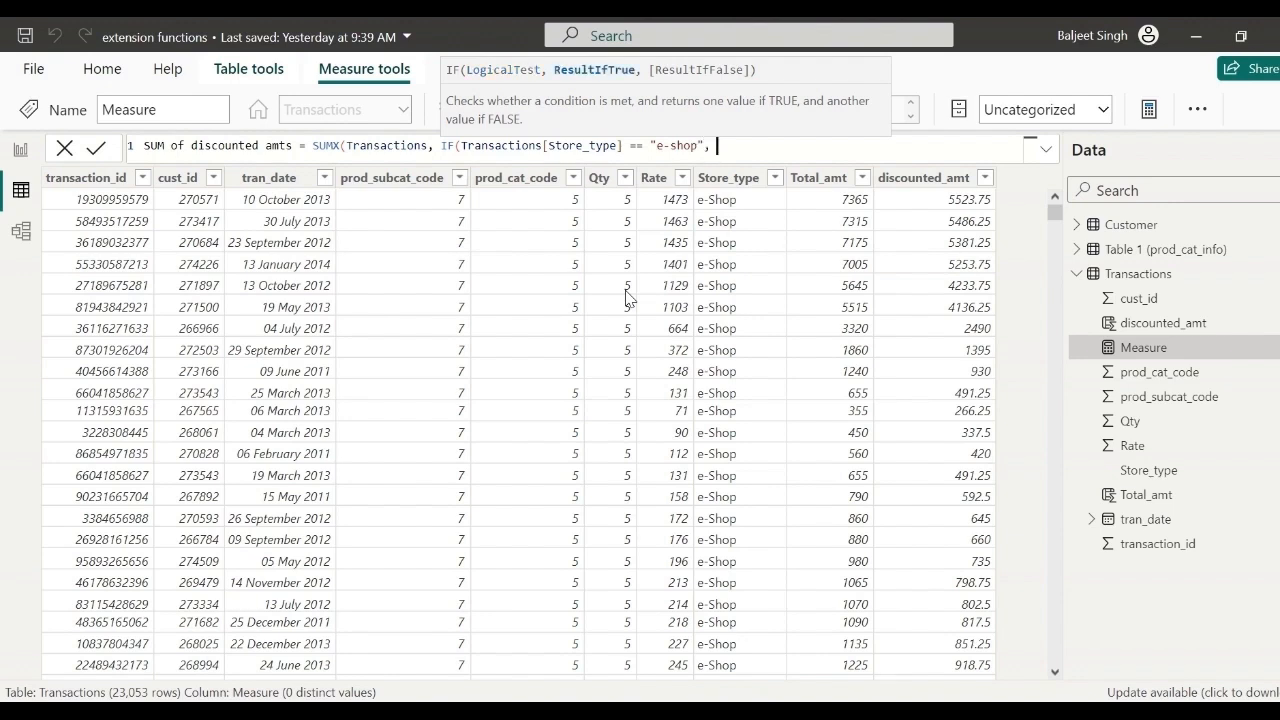
# - Enter Transactions[Total_amt]*0.75 as the IF function's result when the test is true
pyautogui.write(' T')
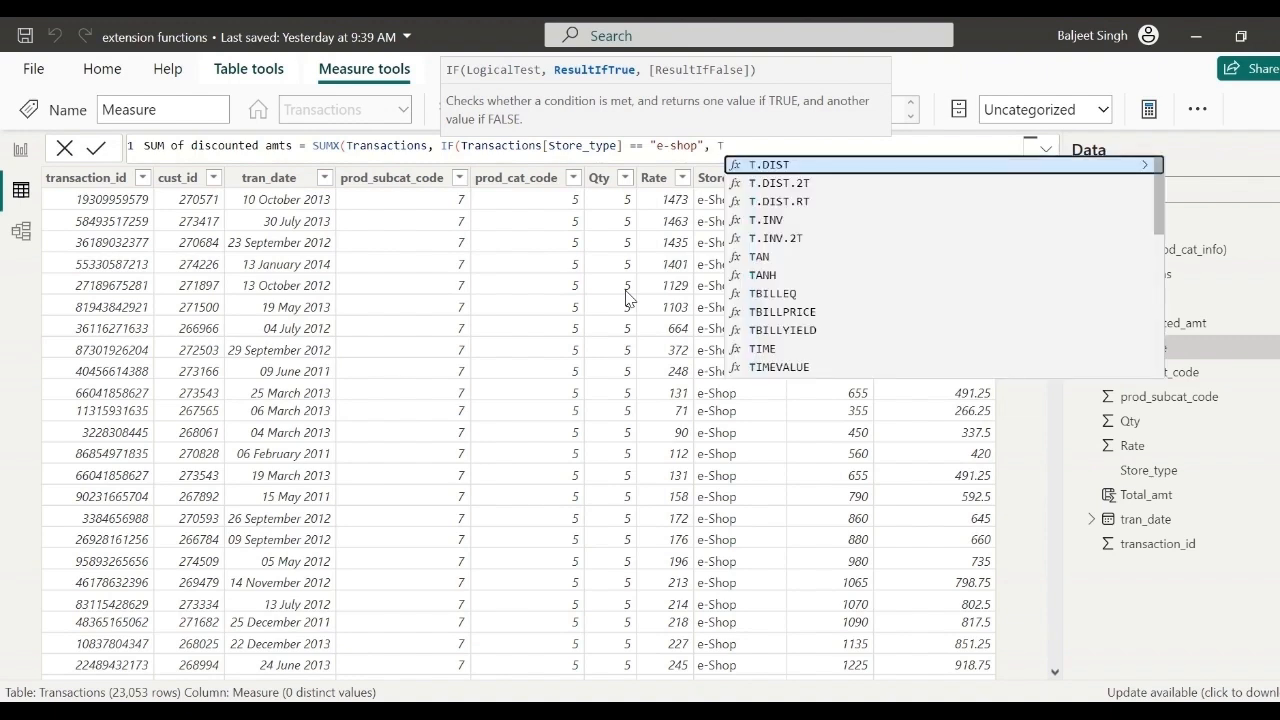
pyautogui.write('r')
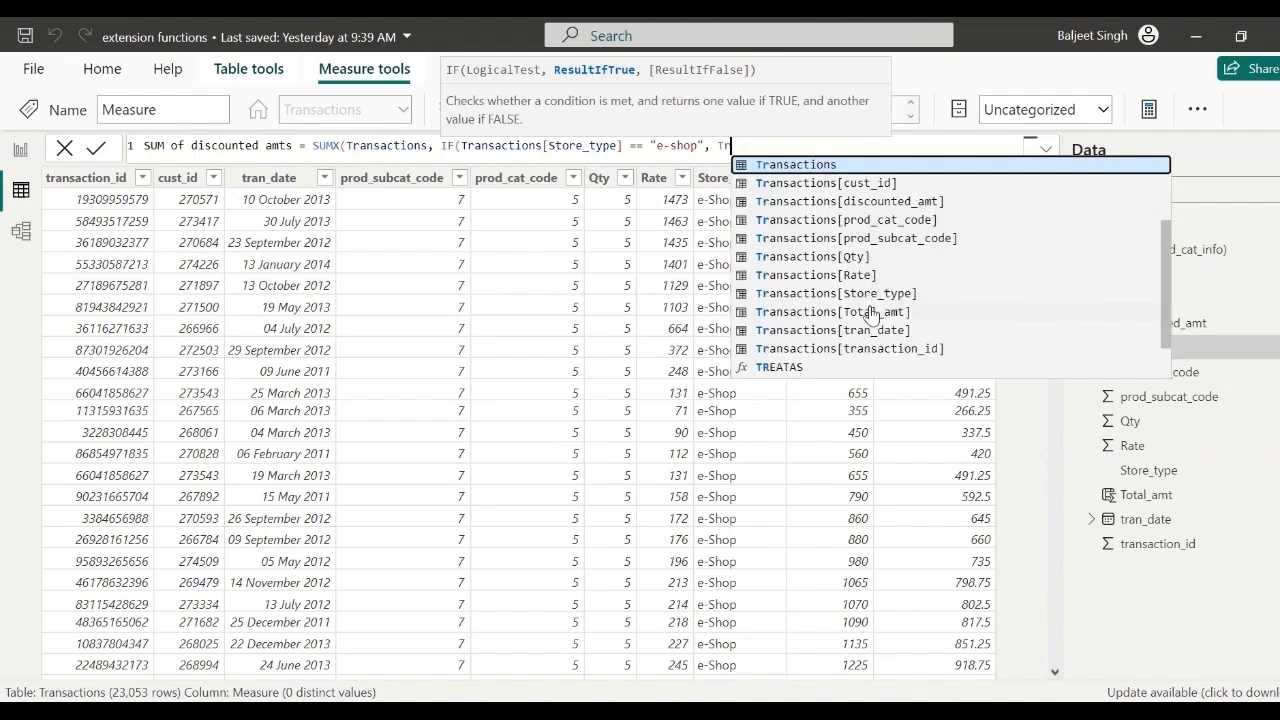
pyautogui.click(872, 313)
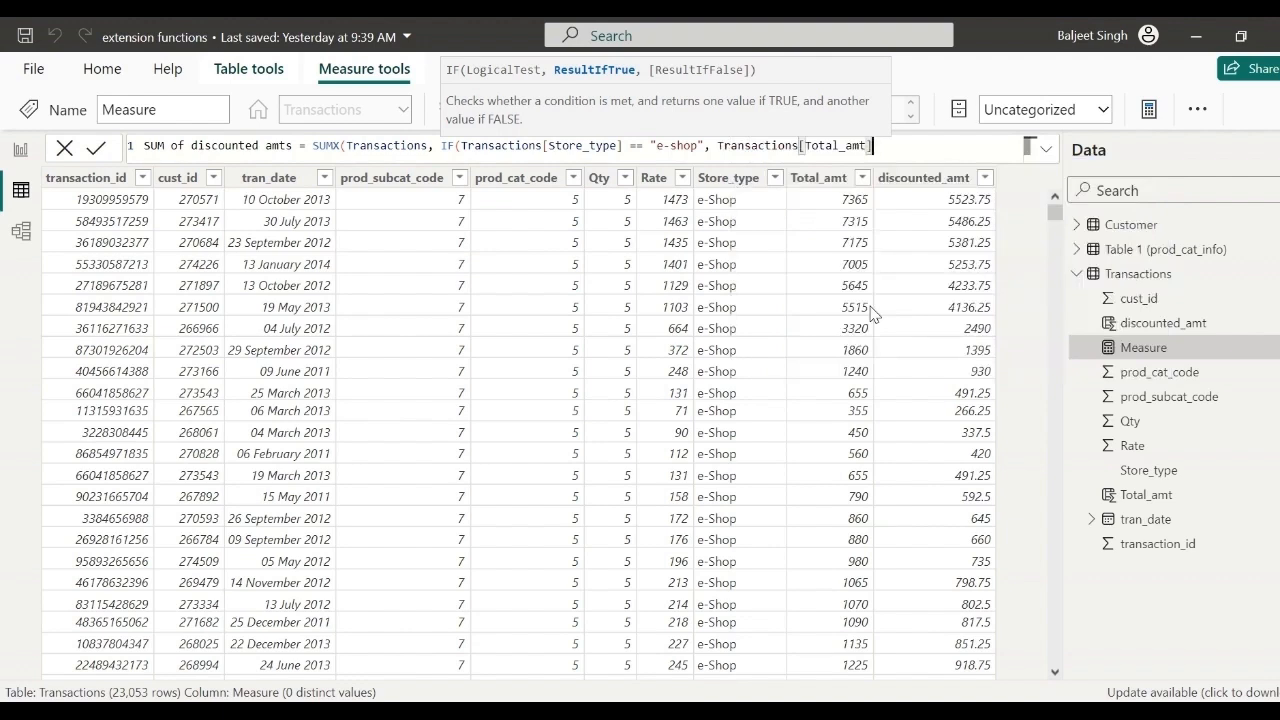
pyautogui.write('*0.75')
pyautogui.write(',')
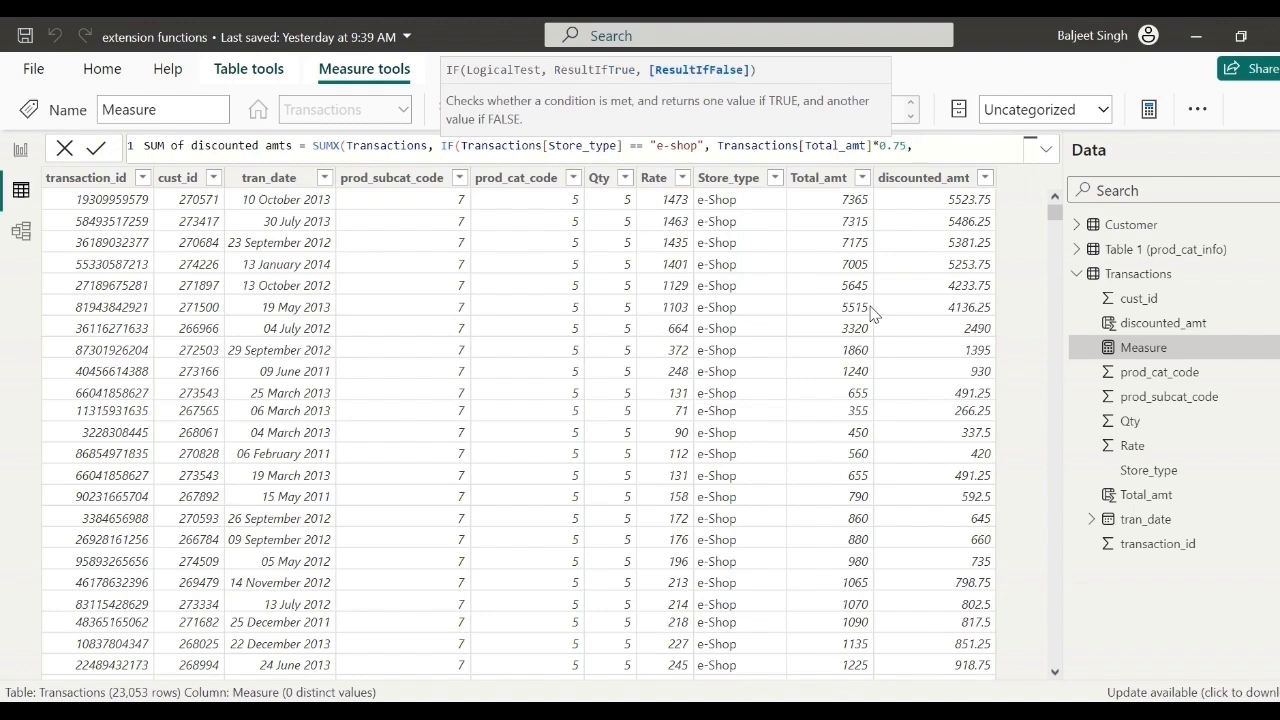
# - Enter Transactions[Total_amt]*0.95 as the result when false, close both functions and commit the measure
pyautogui.write('Tr')
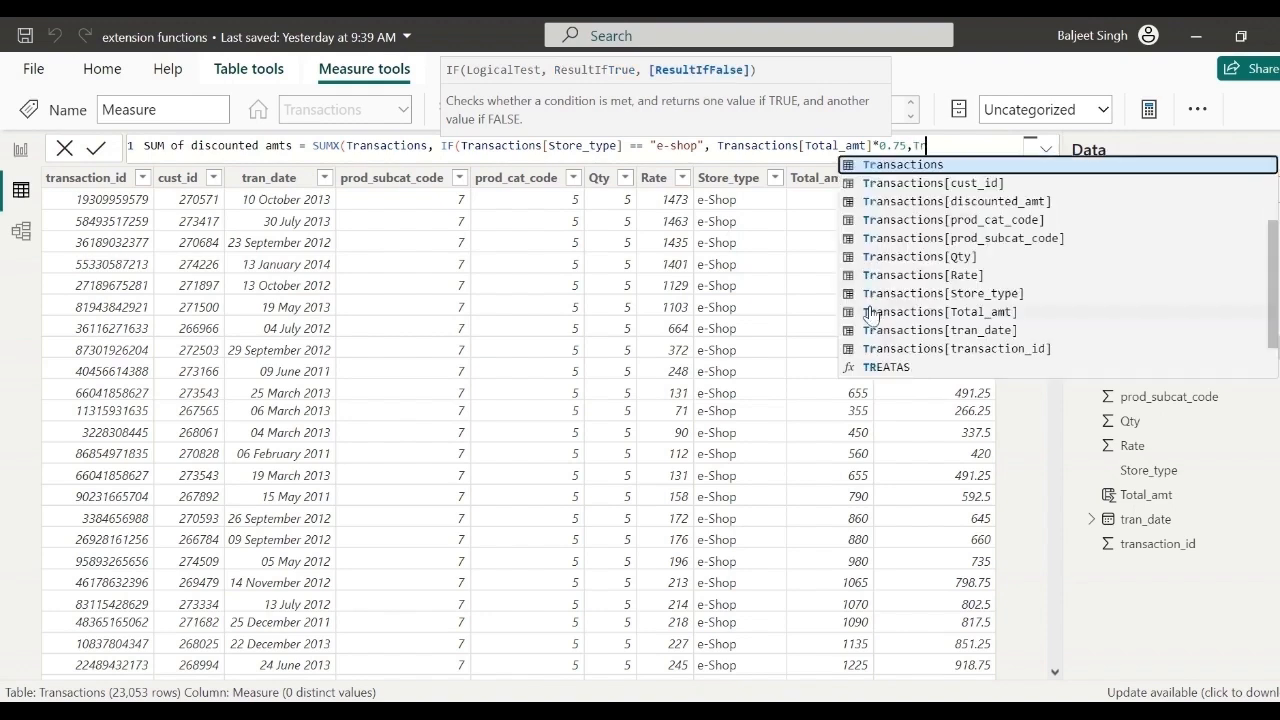
pyautogui.click(916, 316)
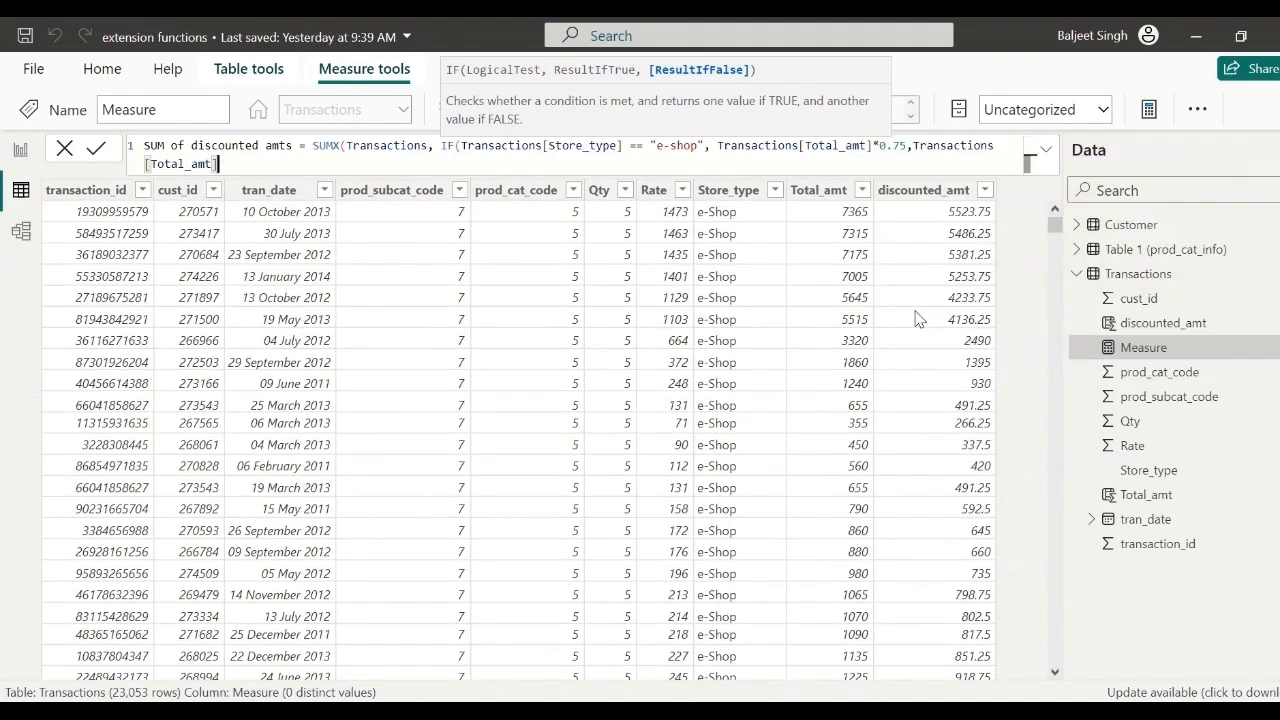
pyautogui.write('*0.95')
pyautogui.write('))')
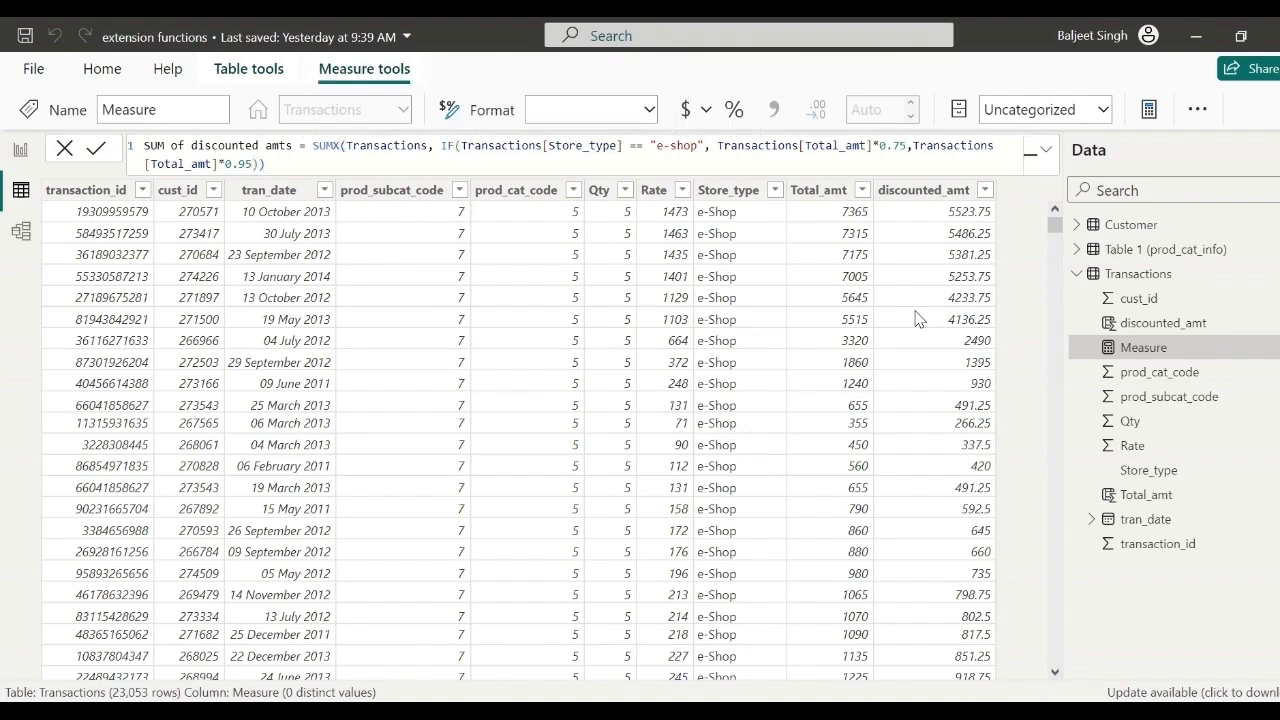
pyautogui.press('Return')
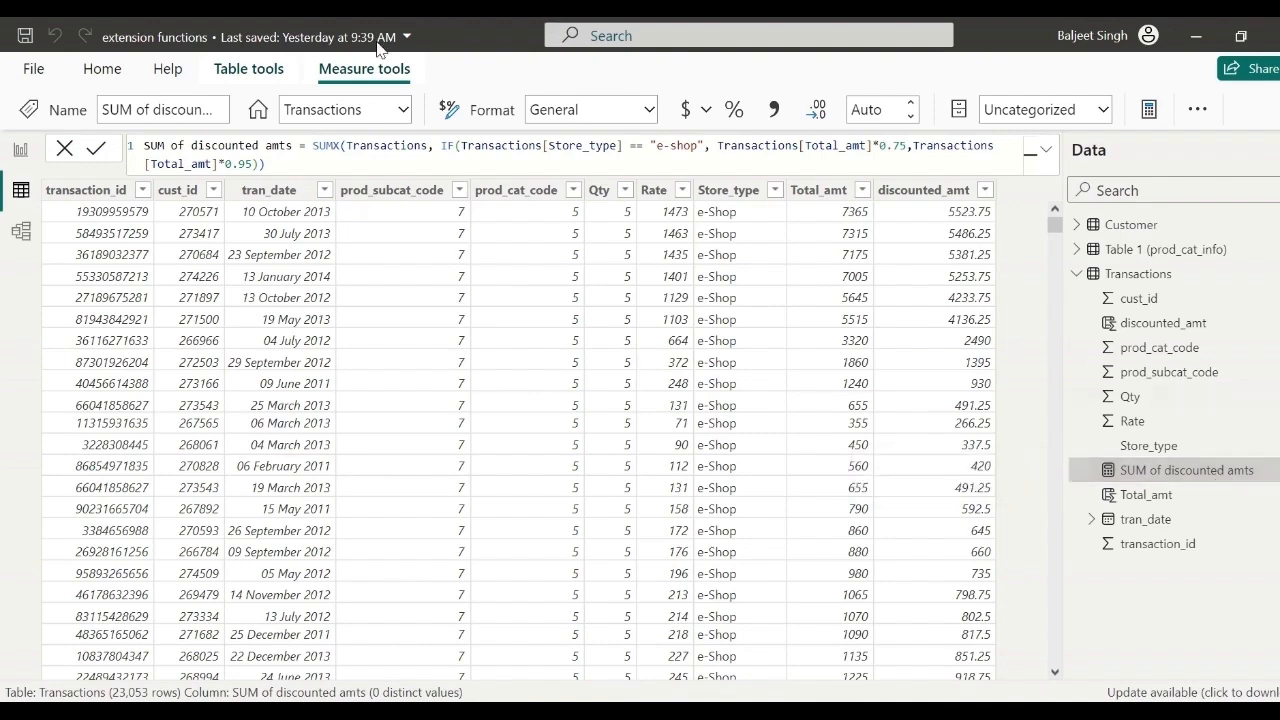
# - Set the font size of the values in the report's store type table visual to 12
pyautogui.click(21, 152)
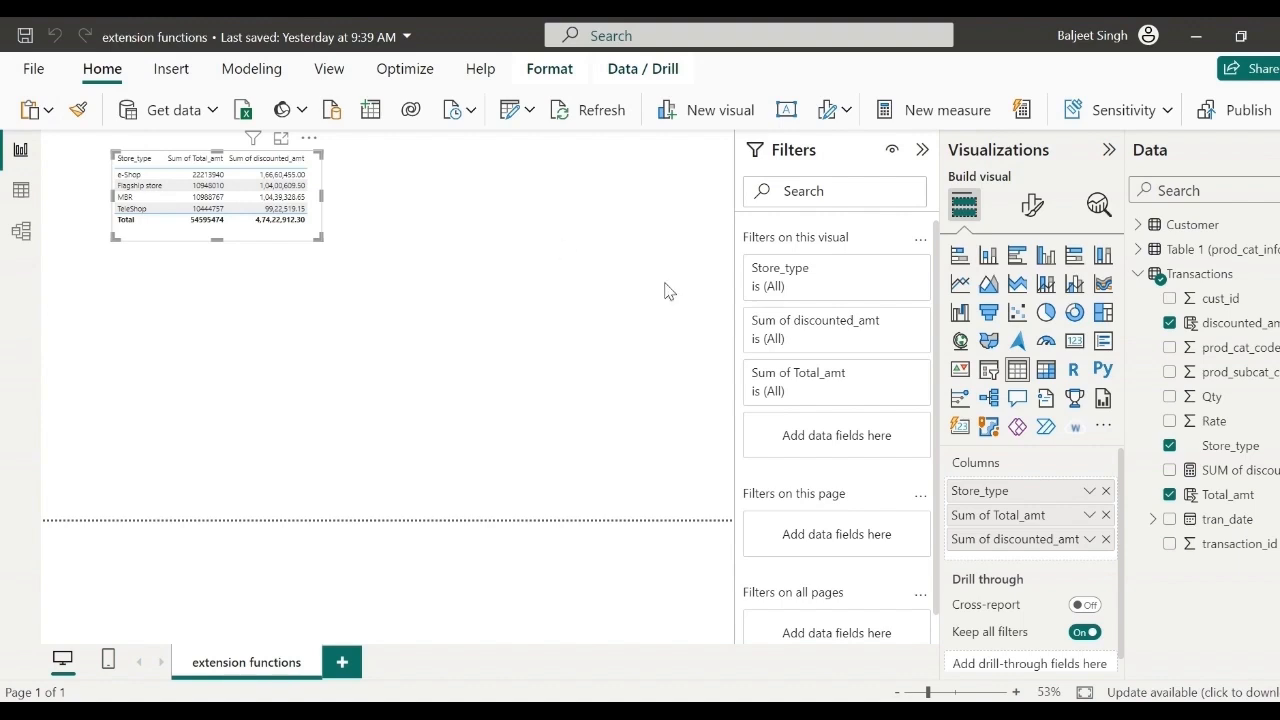
pyautogui.moveTo(988, 490); pyautogui.dragTo(982, 503)
pyautogui.click(1033, 208)
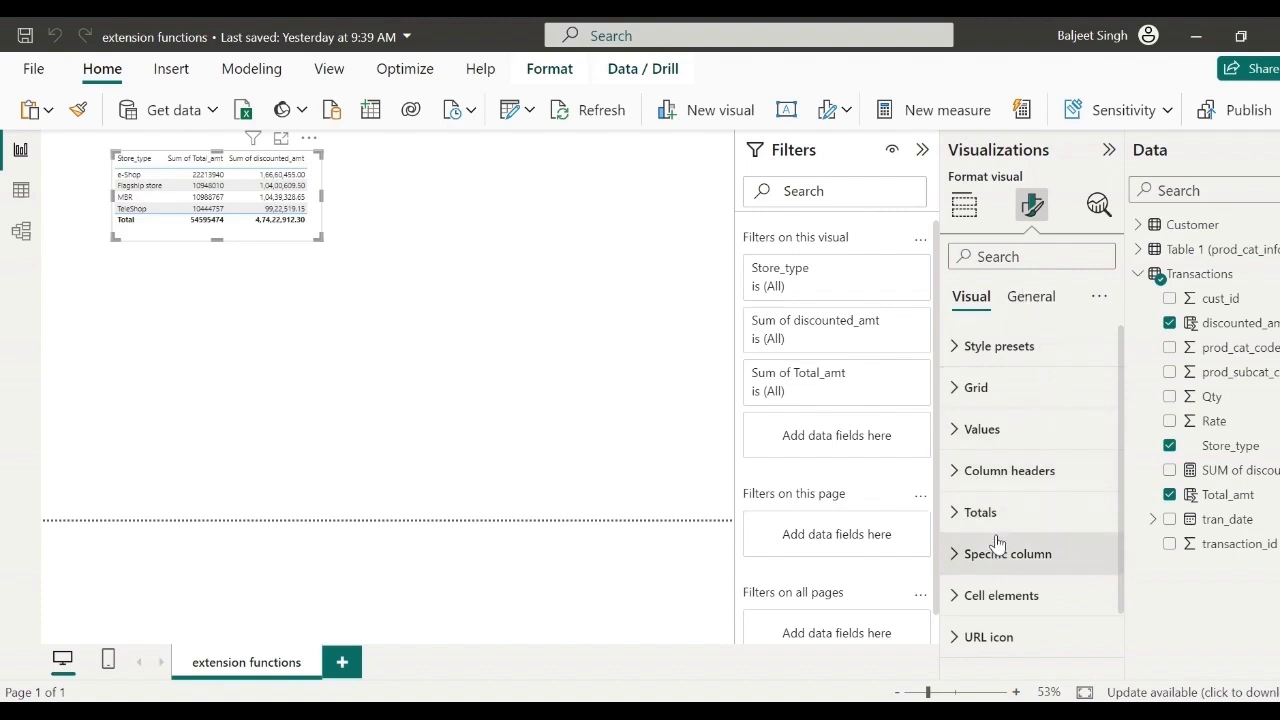
pyautogui.click(955, 429)
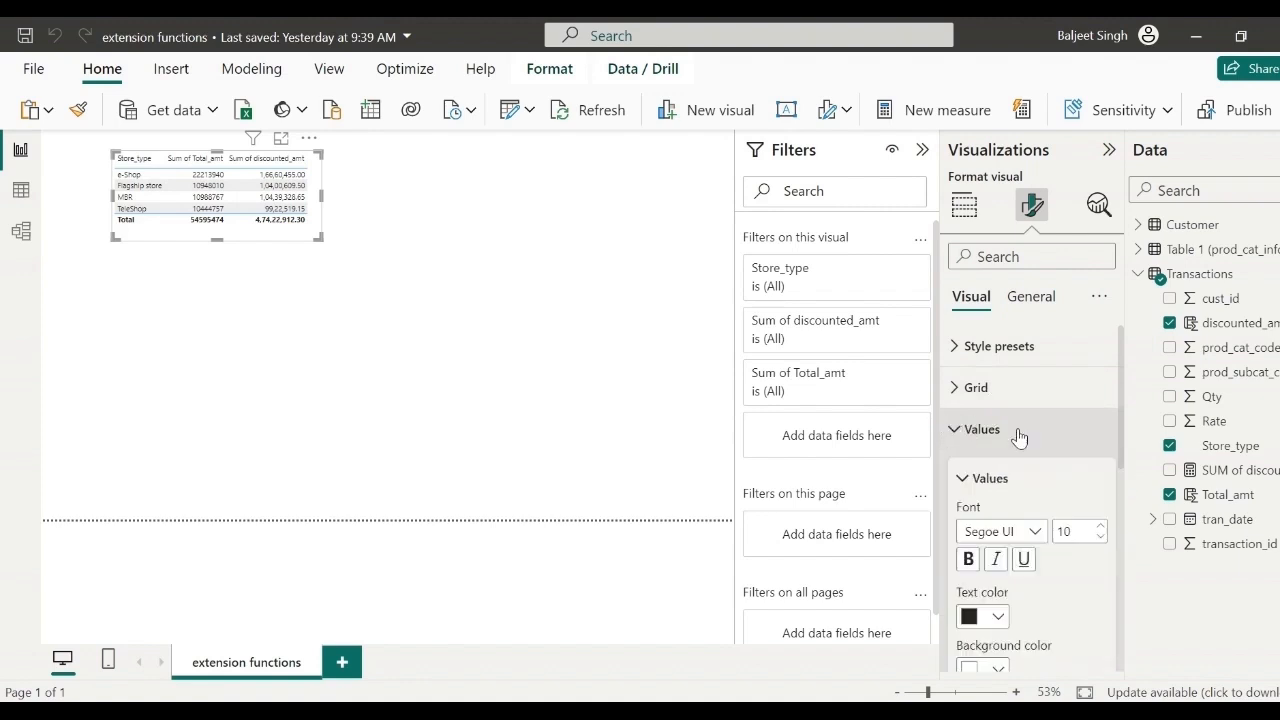
pyautogui.moveTo(1120, 445)
pyautogui.mouseDown()
pyautogui.moveTo(1120, 594)
pyautogui.moveTo(1126, 463)
pyautogui.mouseUp()
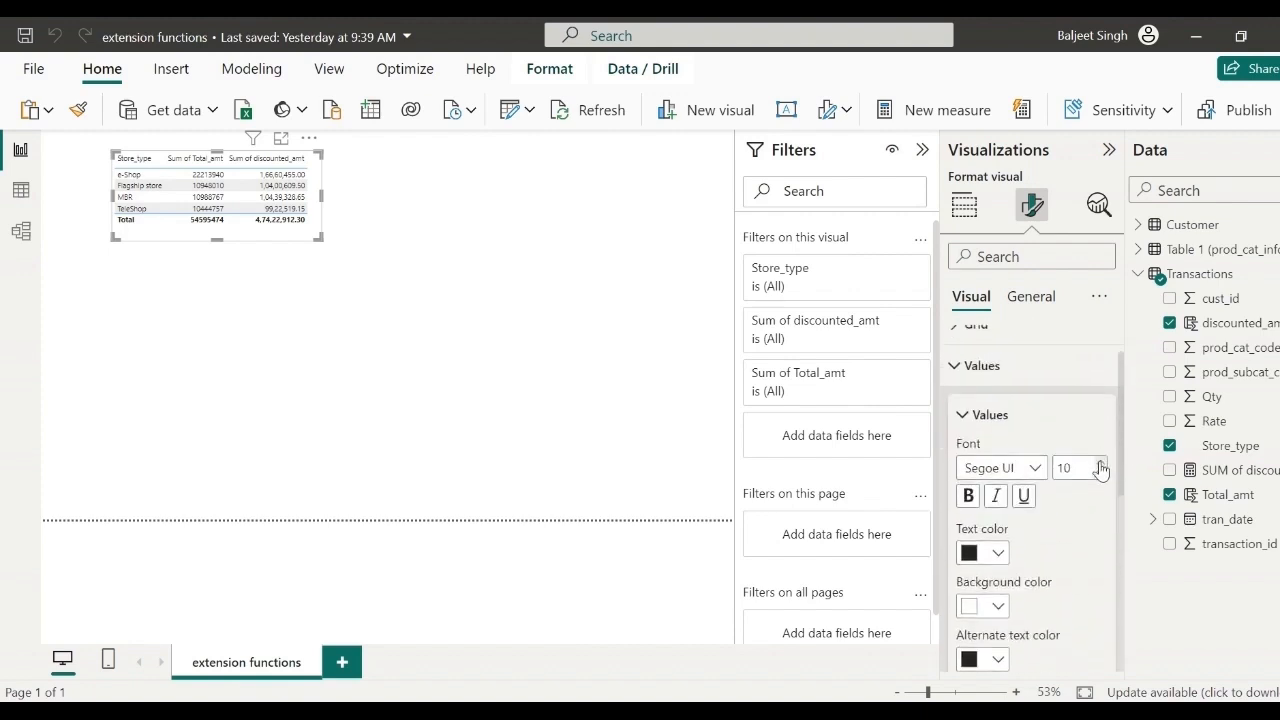
pyautogui.click(1100, 466)
pyautogui.click(1100, 466)
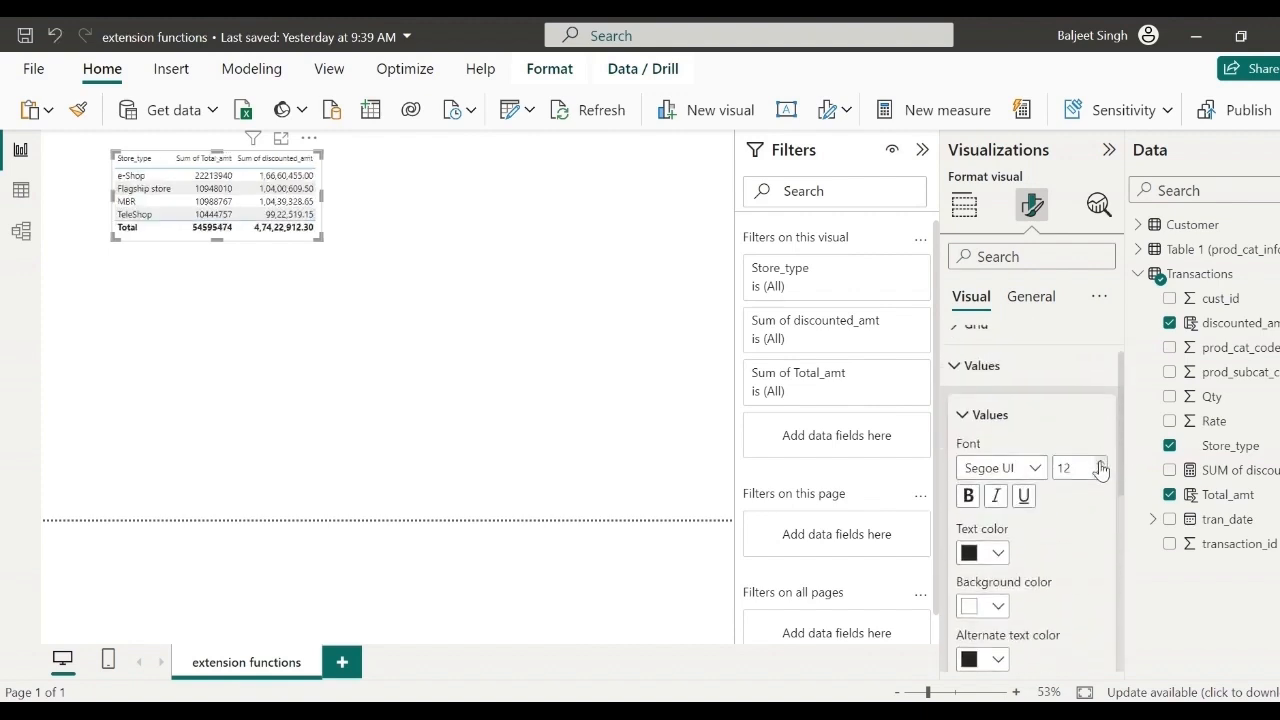
# - Set the table's values font size to 14, then enlarge the table and move it to the page's upper-left corner
pyautogui.click(1100, 466)
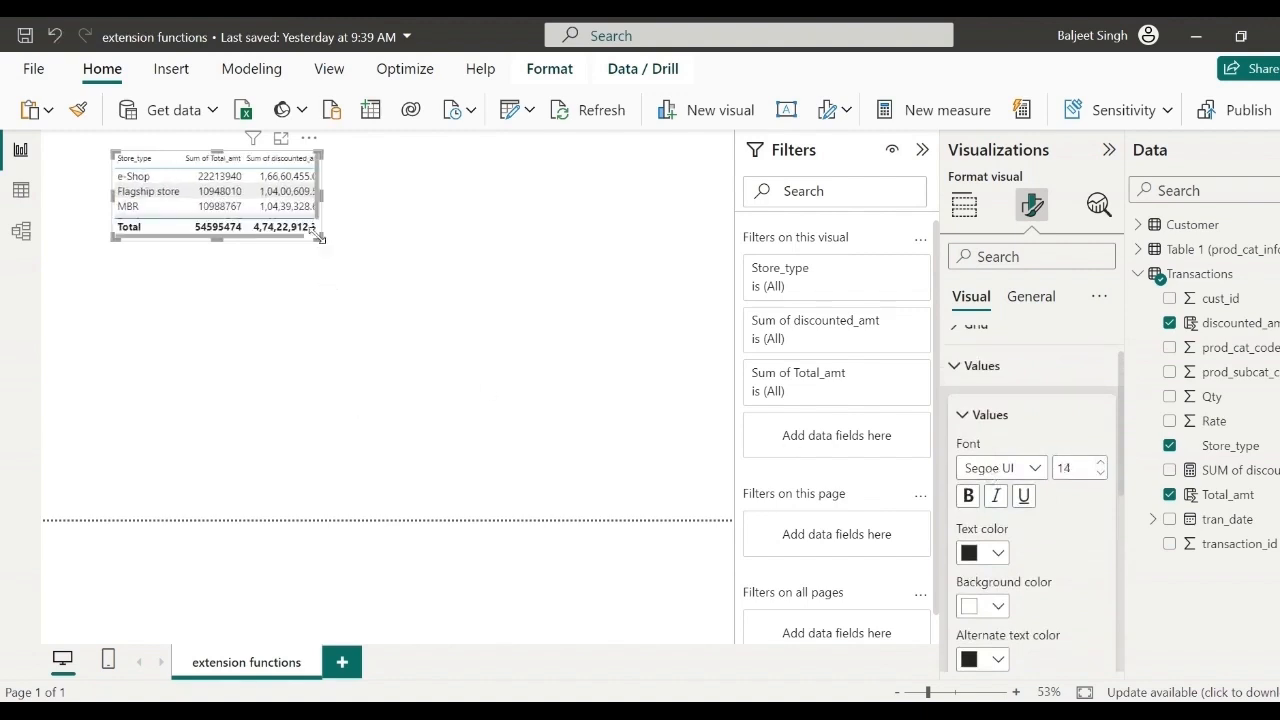
pyautogui.moveTo(318, 236); pyautogui.dragTo(332, 258)
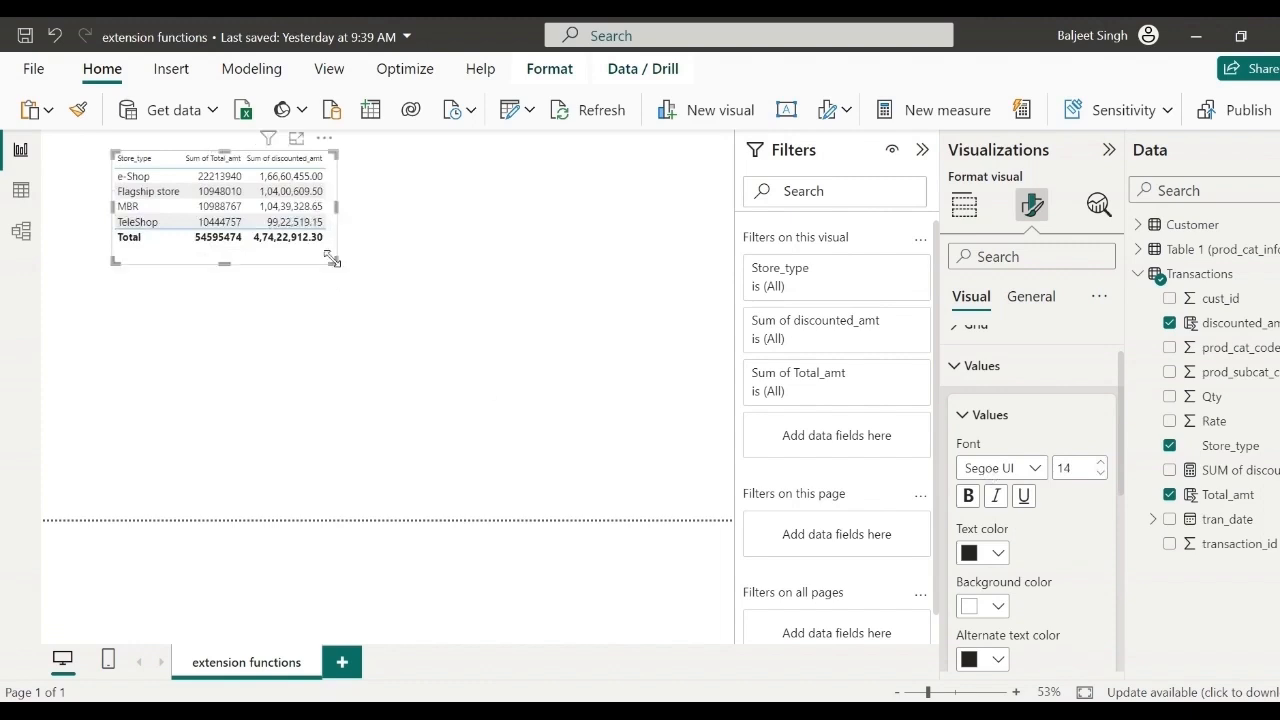
pyautogui.moveTo(128, 176); pyautogui.dragTo(78, 162)
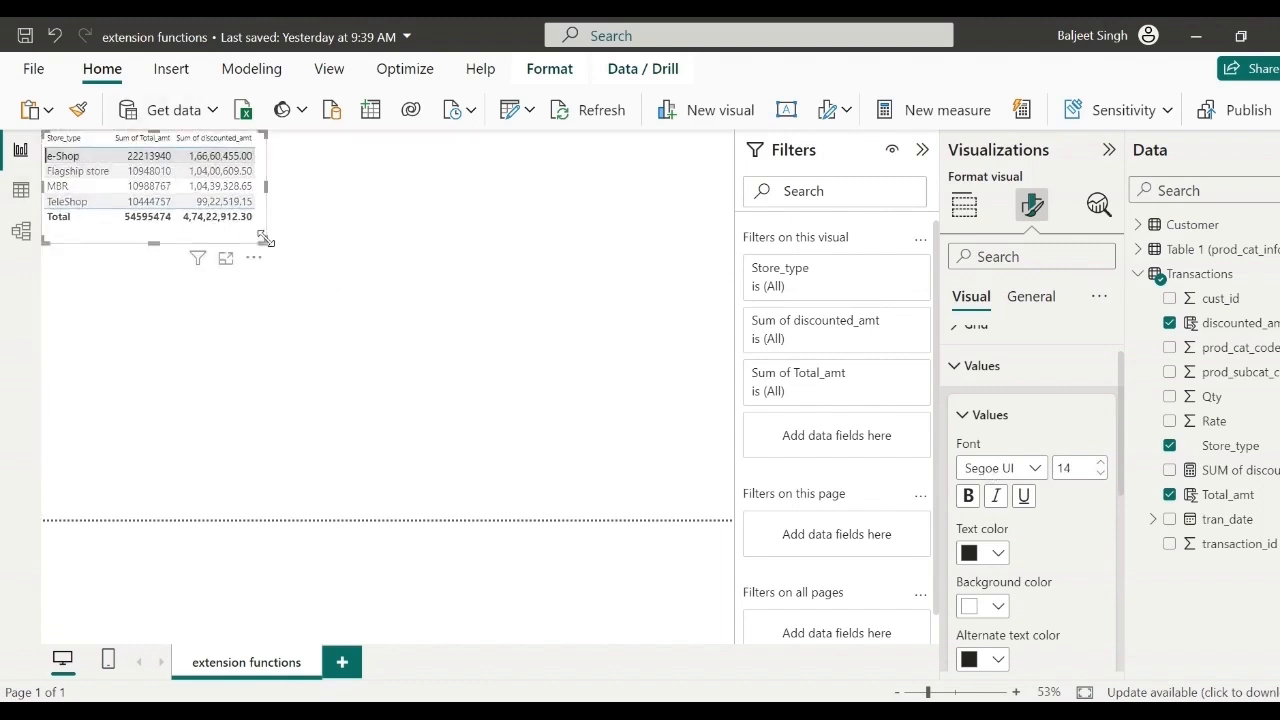
pyautogui.click(530, 325)
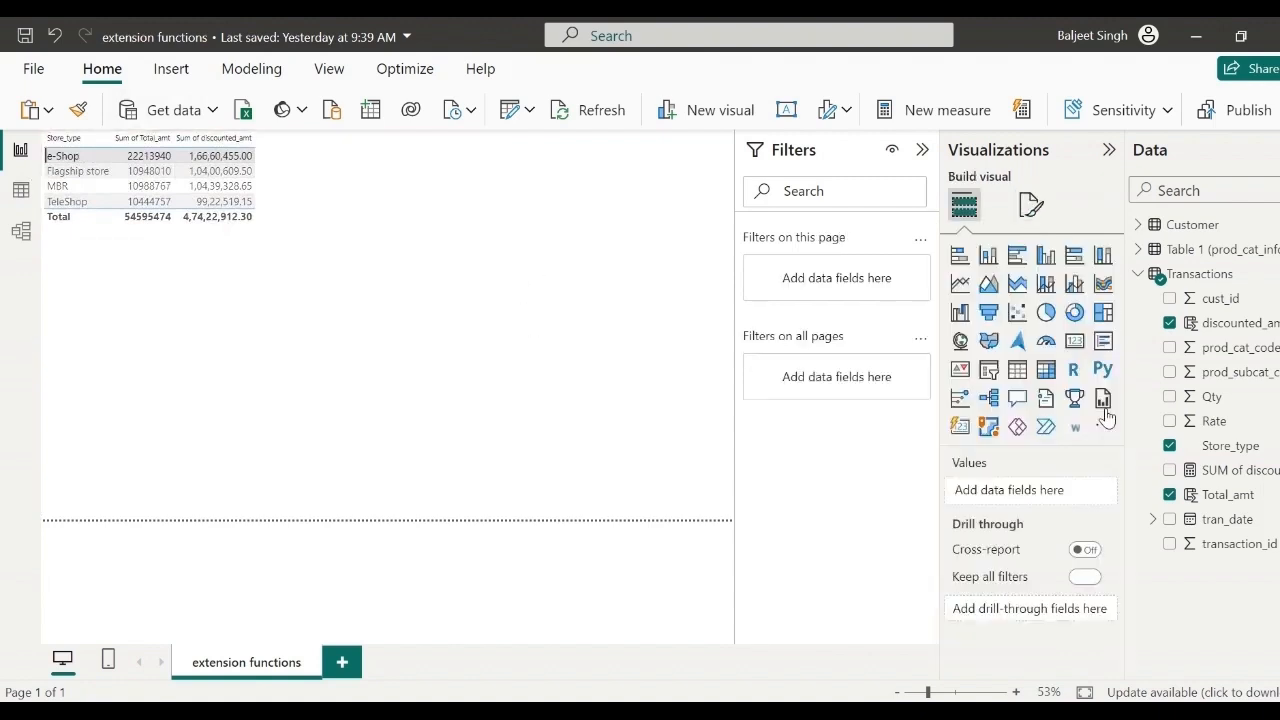
pyautogui.click(1031, 204)
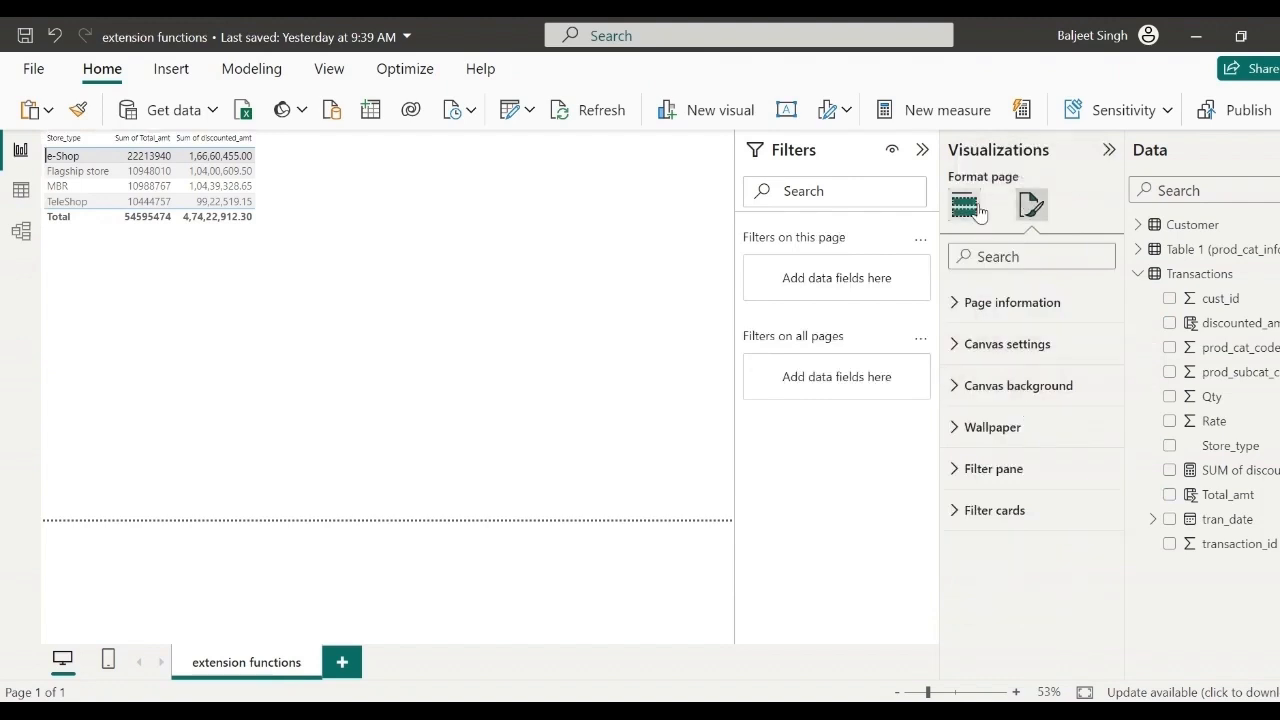
pyautogui.click(678, 365)
pyautogui.doubleClick(673, 364)
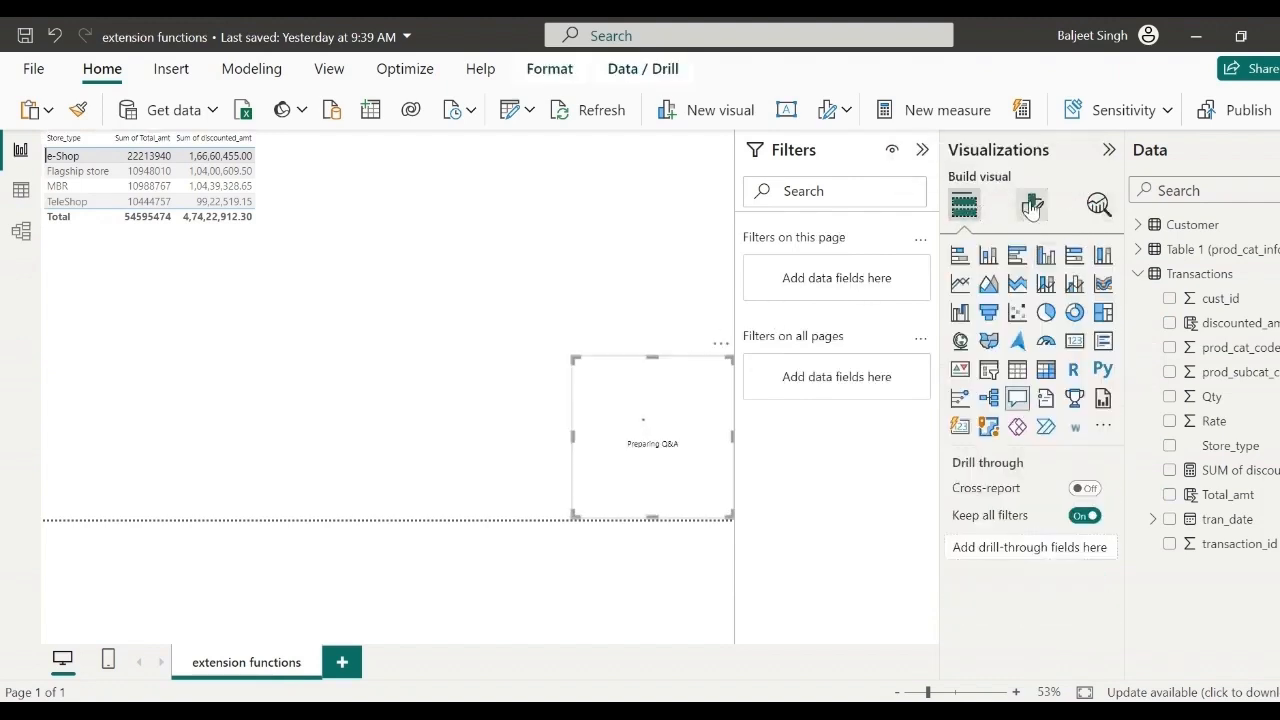
pyautogui.click(1031, 205)
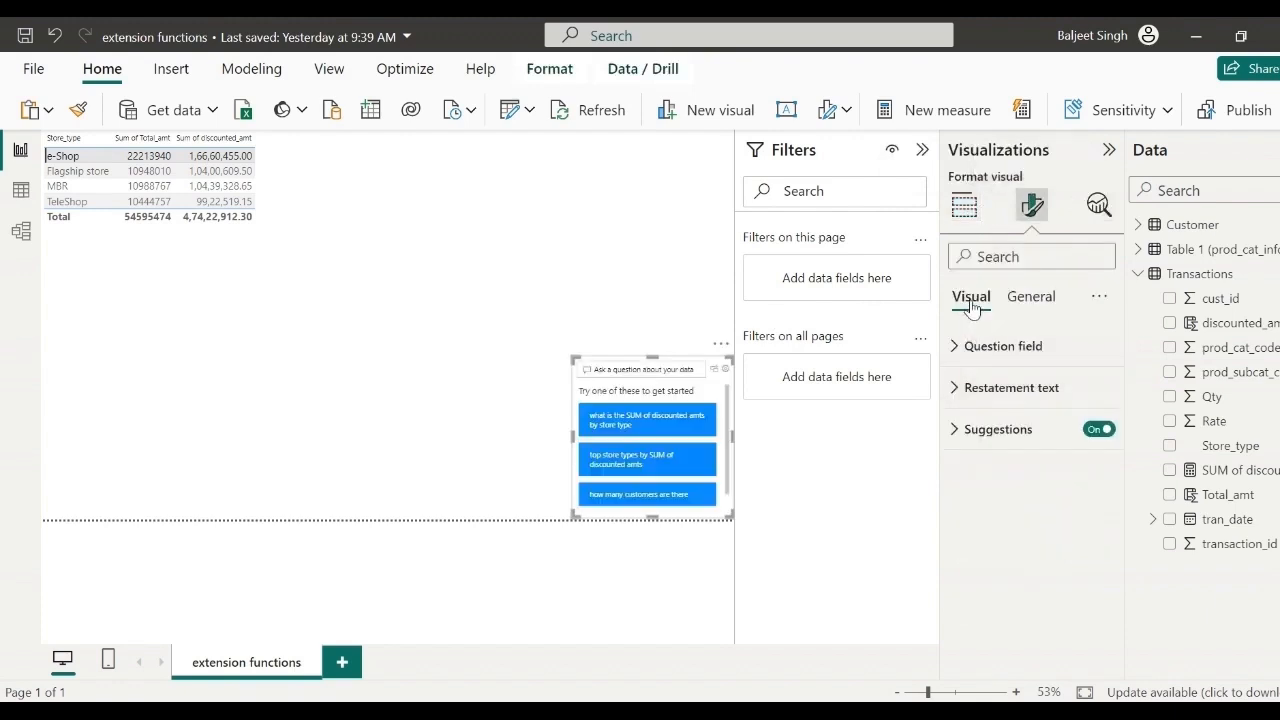
pyautogui.click(720, 344)
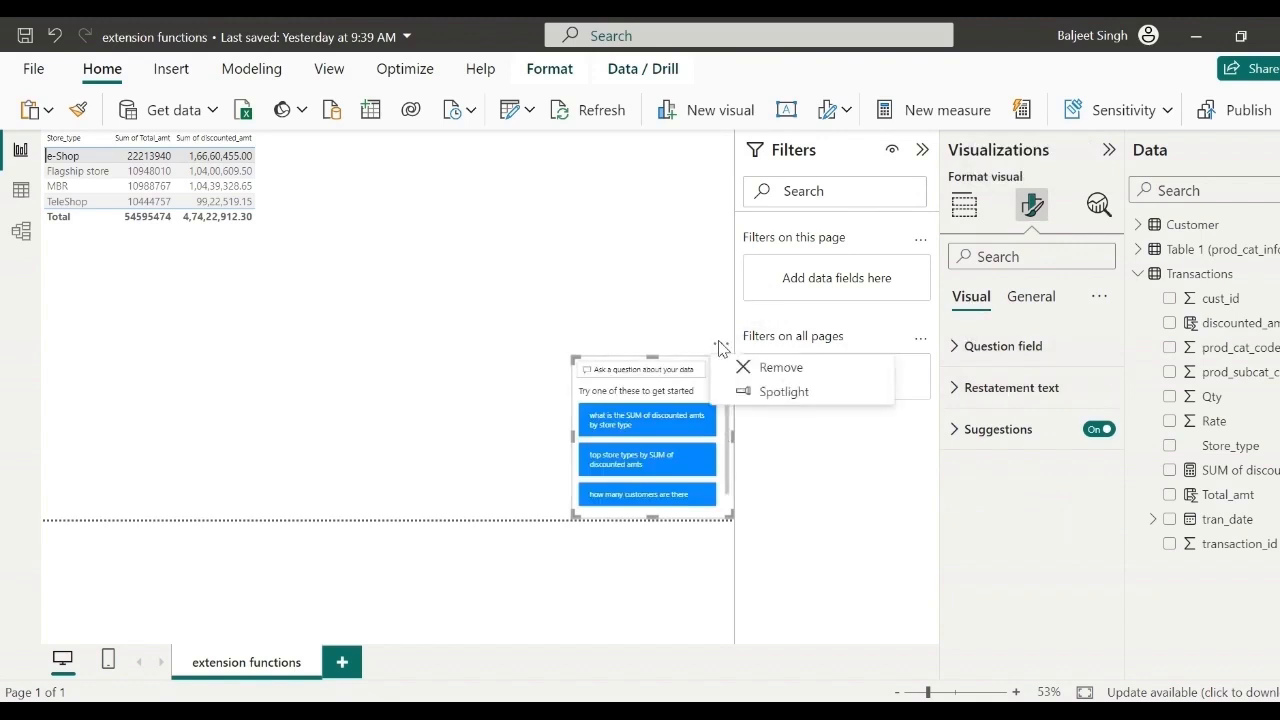
pyautogui.click(750, 372)
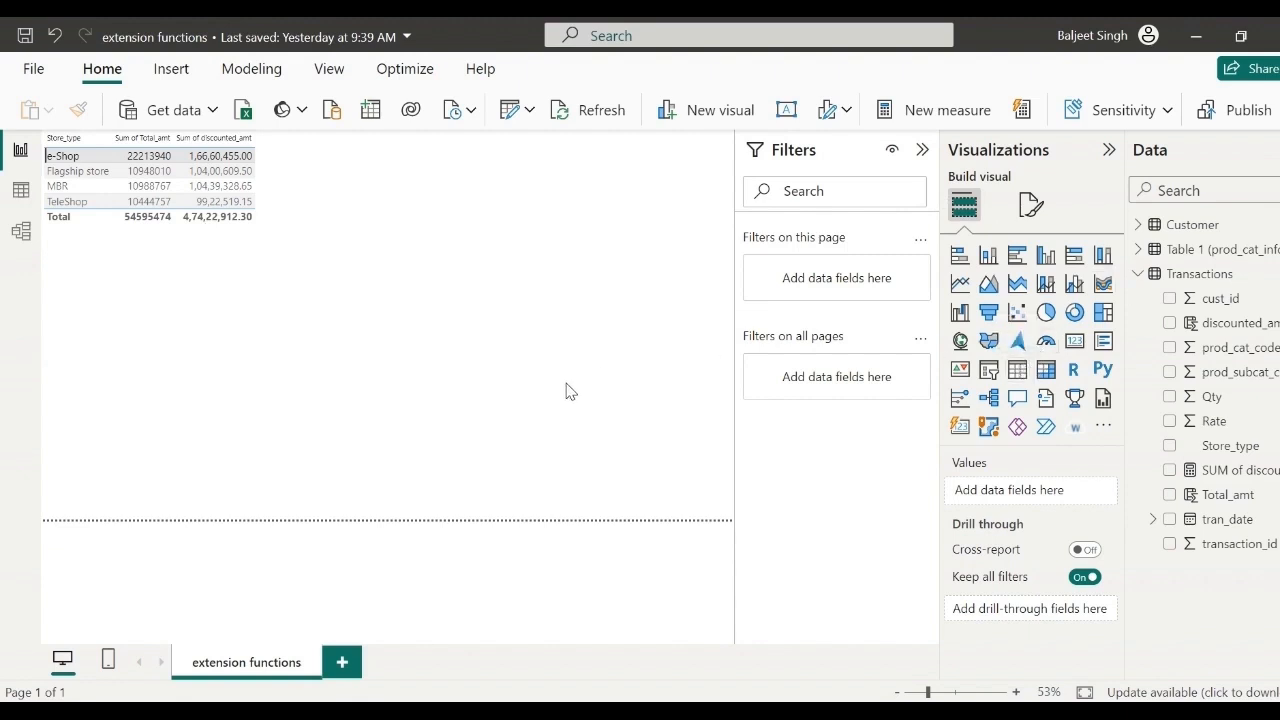
# - Add a card visual below and to the right of the store type table, enlarge it, and show the SUM of discounted amts measure in it
pyautogui.click(1074, 345)
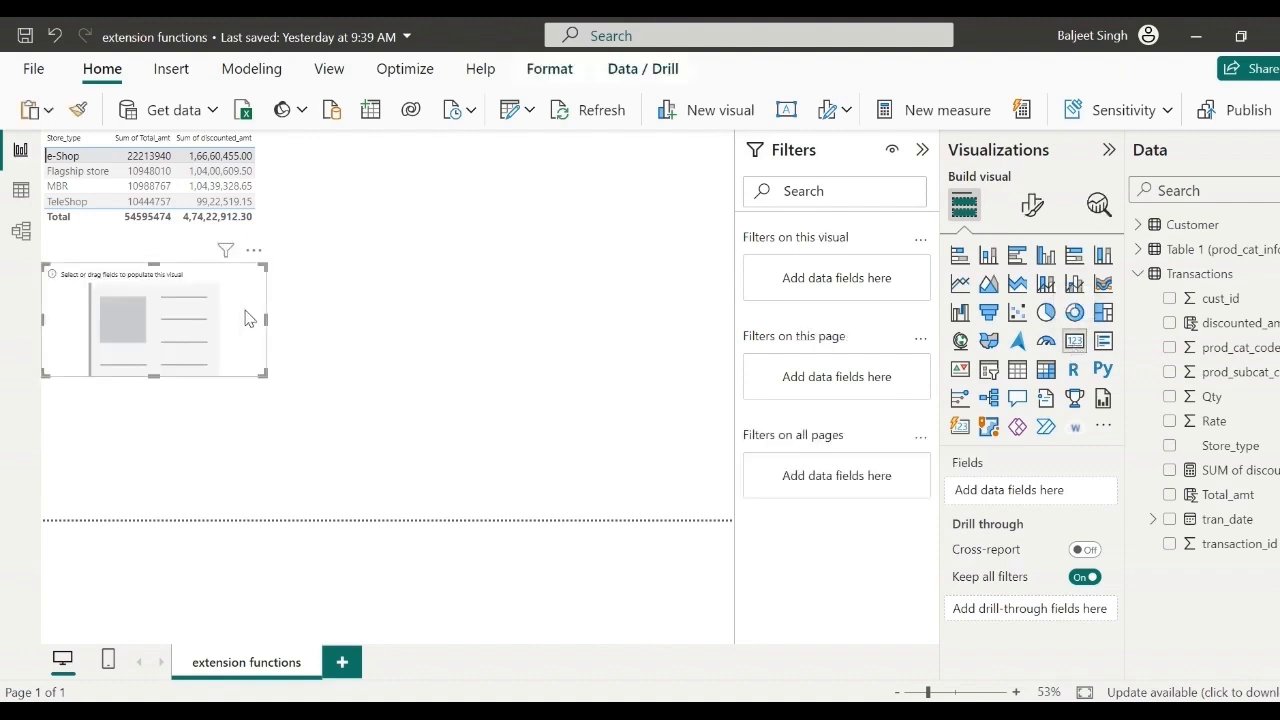
pyautogui.moveTo(245, 310); pyautogui.dragTo(590, 362)
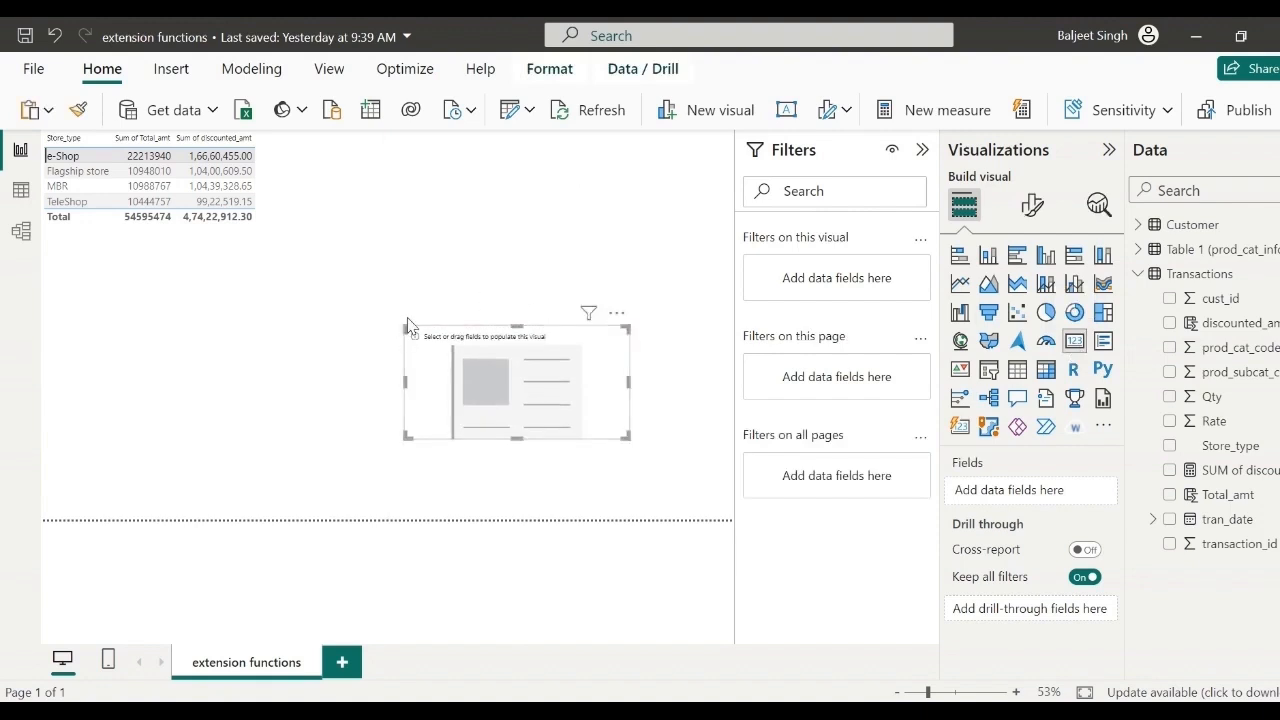
pyautogui.moveTo(405, 326); pyautogui.dragTo(374, 298)
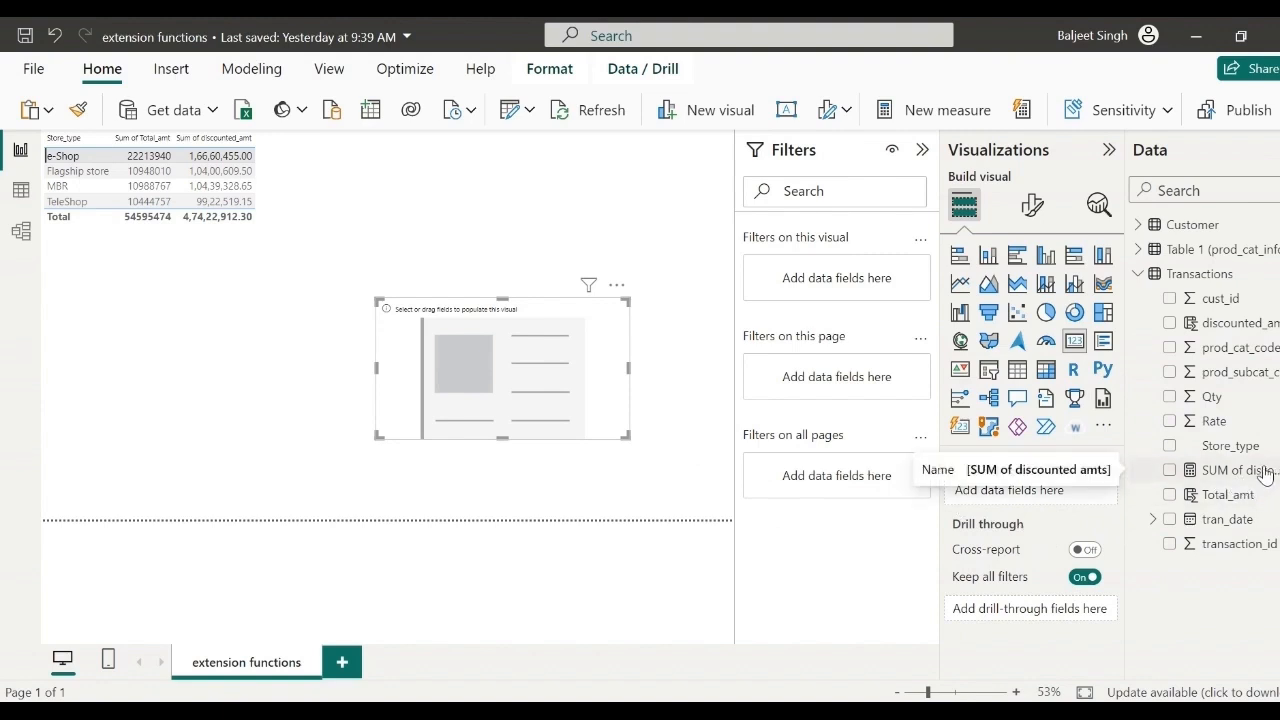
pyautogui.moveTo(1258, 470); pyautogui.dragTo(1054, 491)
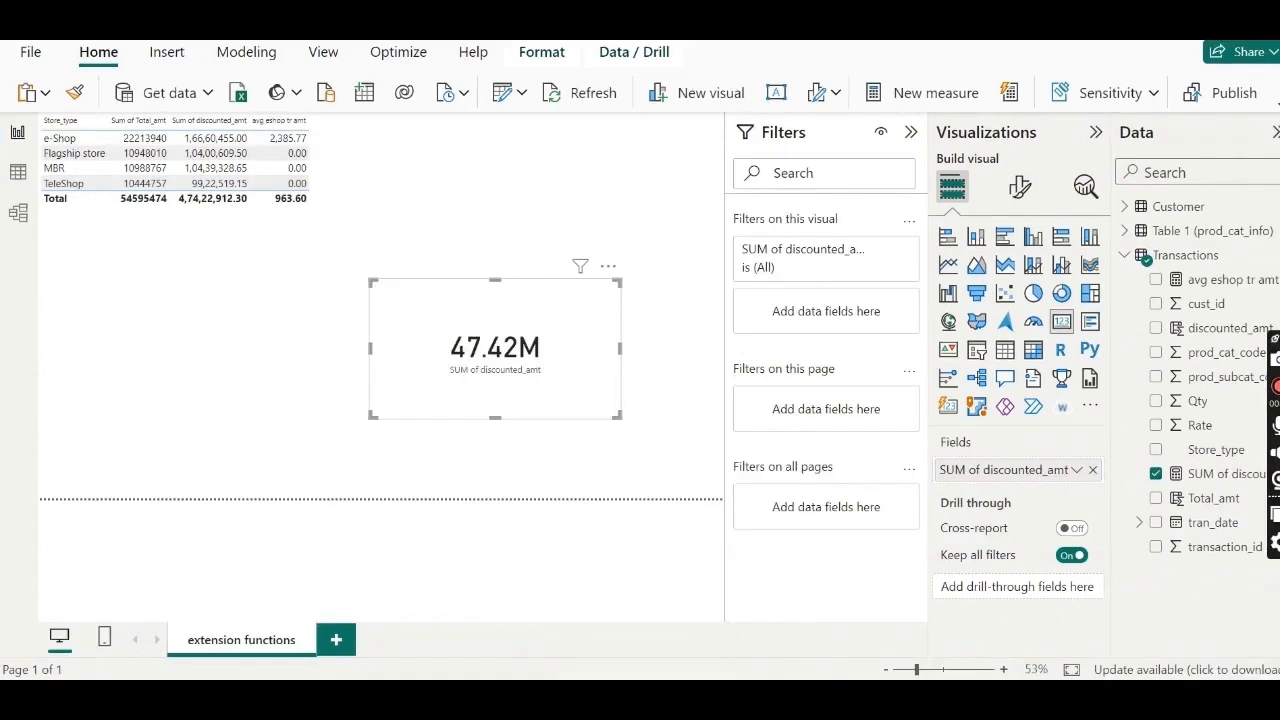
# - Set the display units of the card's callout value to None
pyautogui.moveTo(637, 620)
pyautogui.click(1020, 187)
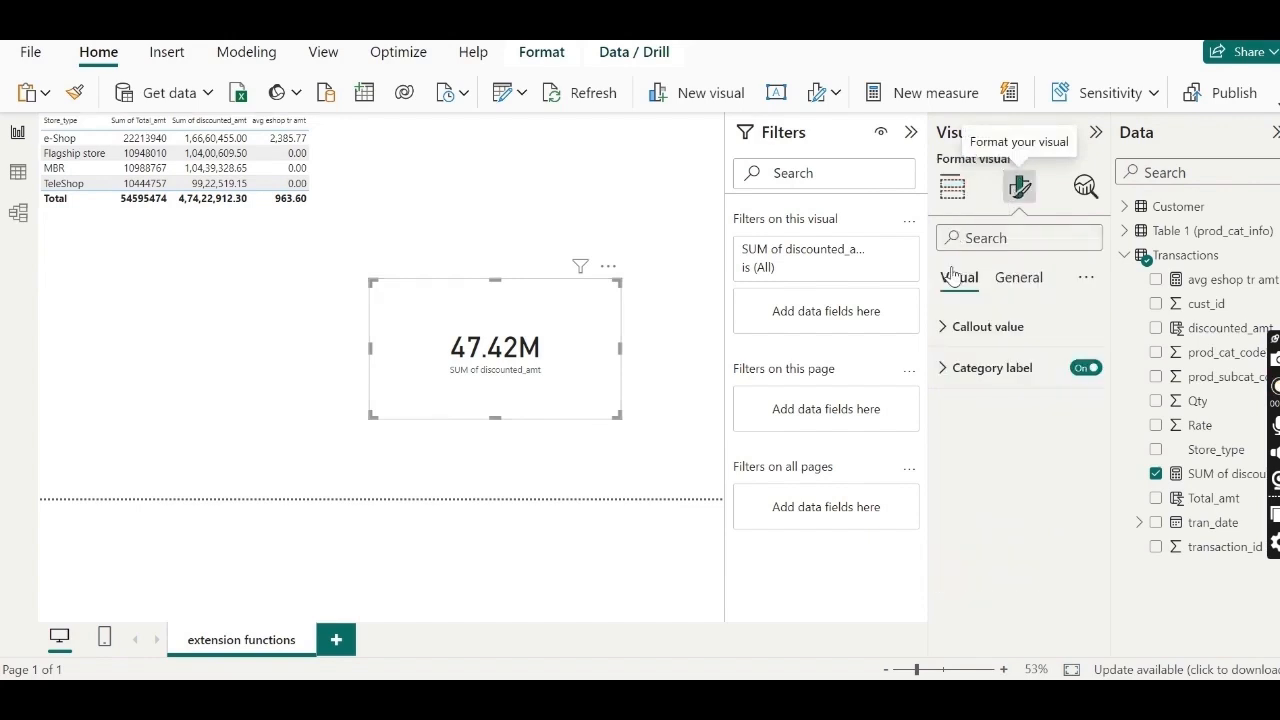
pyautogui.click(940, 331)
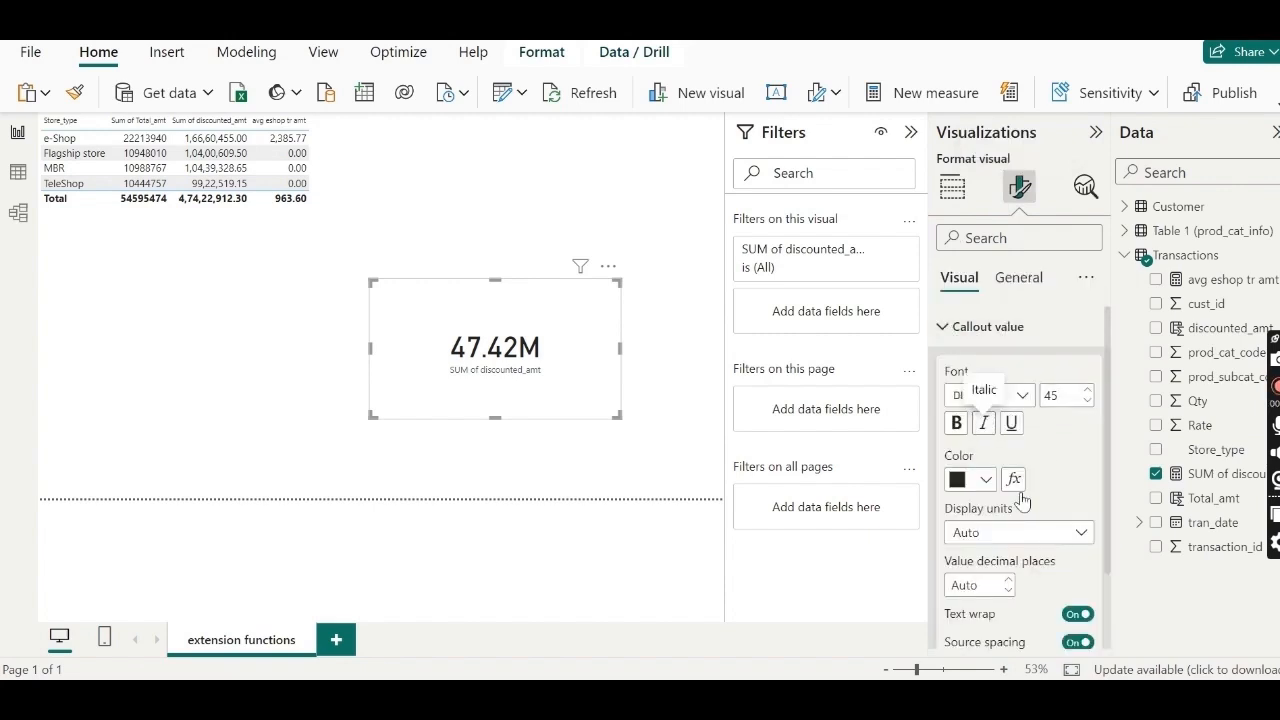
pyautogui.click(1081, 535)
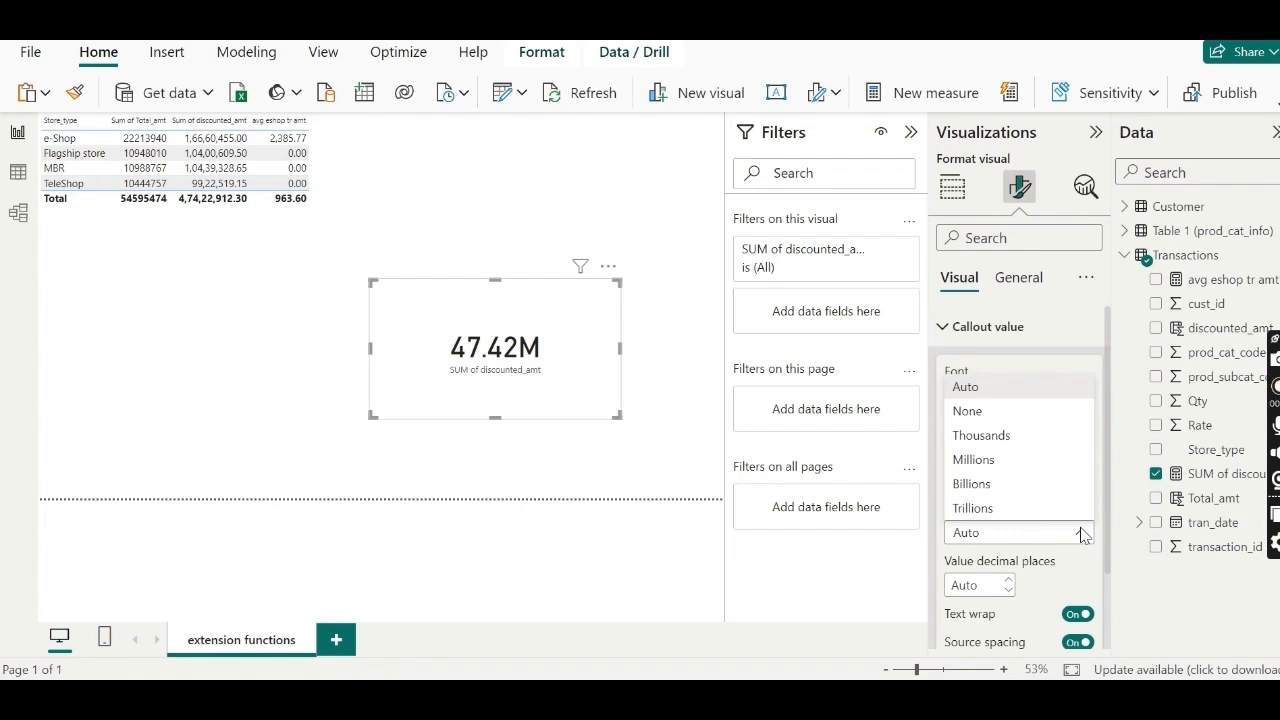
pyautogui.click(1013, 421)
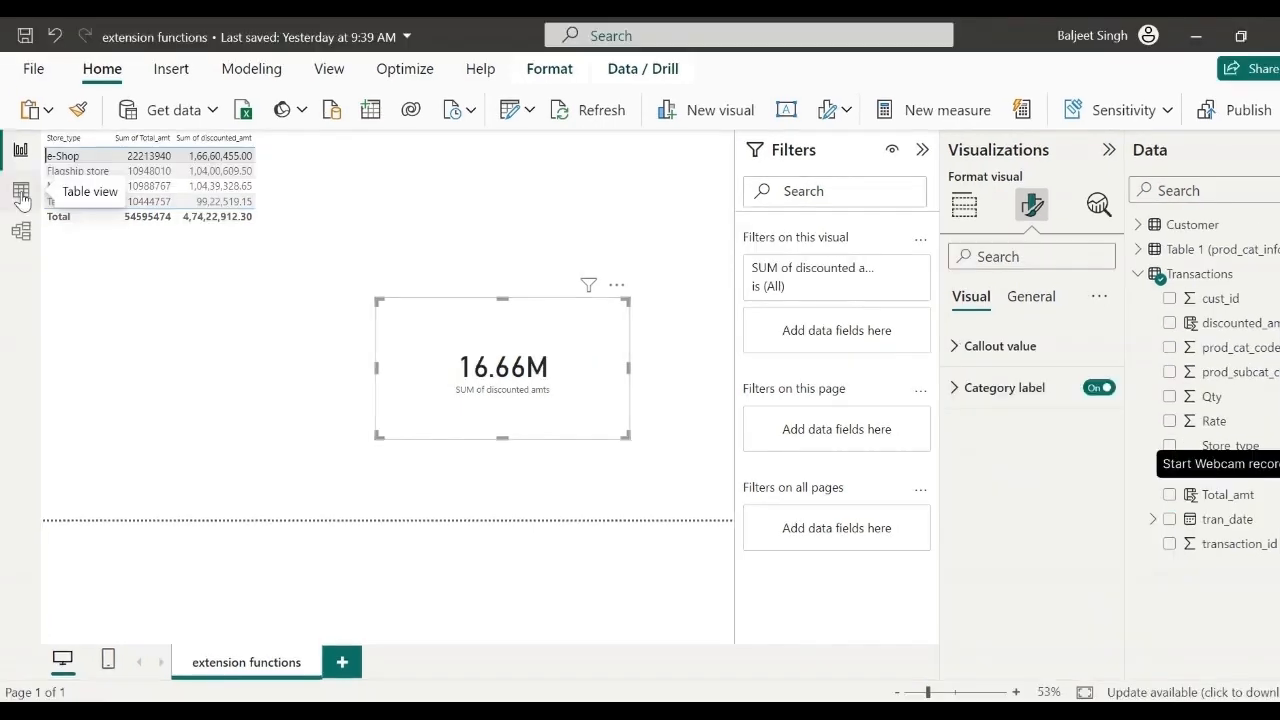
# - Switch to the Transactions table data and copy the IF arguments from the discounted_amt column's formula
pyautogui.click(18, 172)
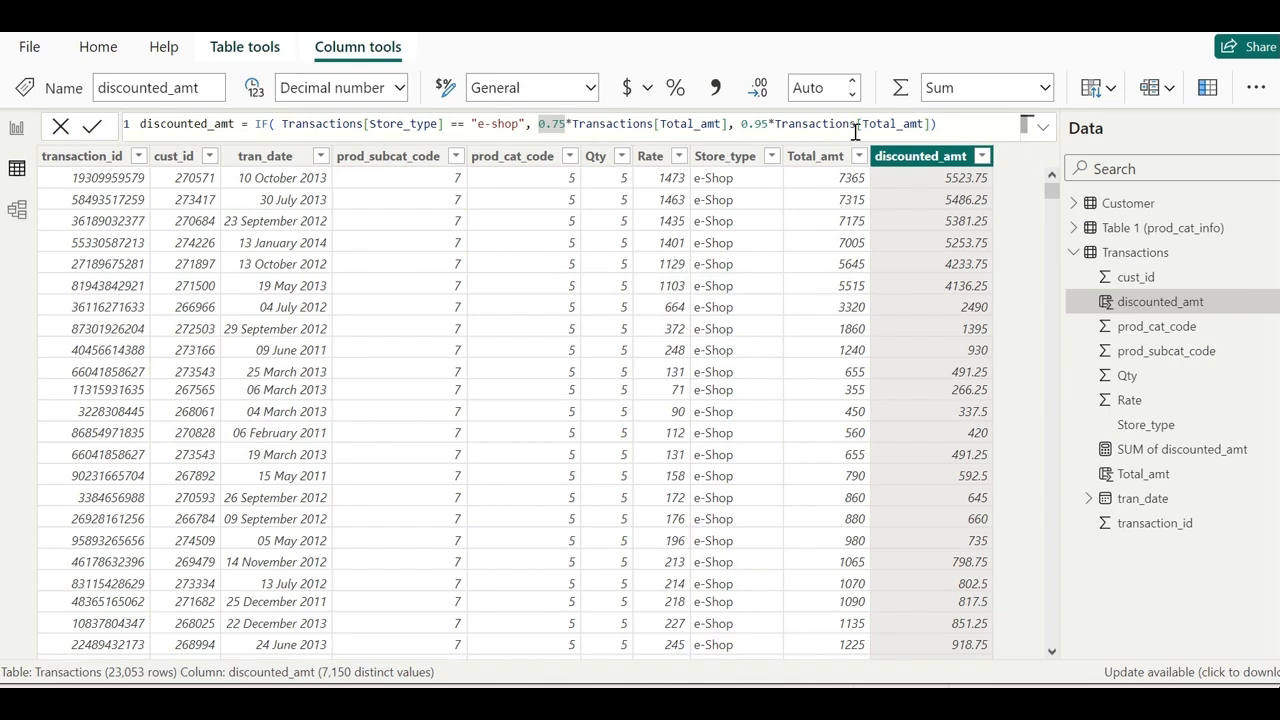
pyautogui.click(252, 53)
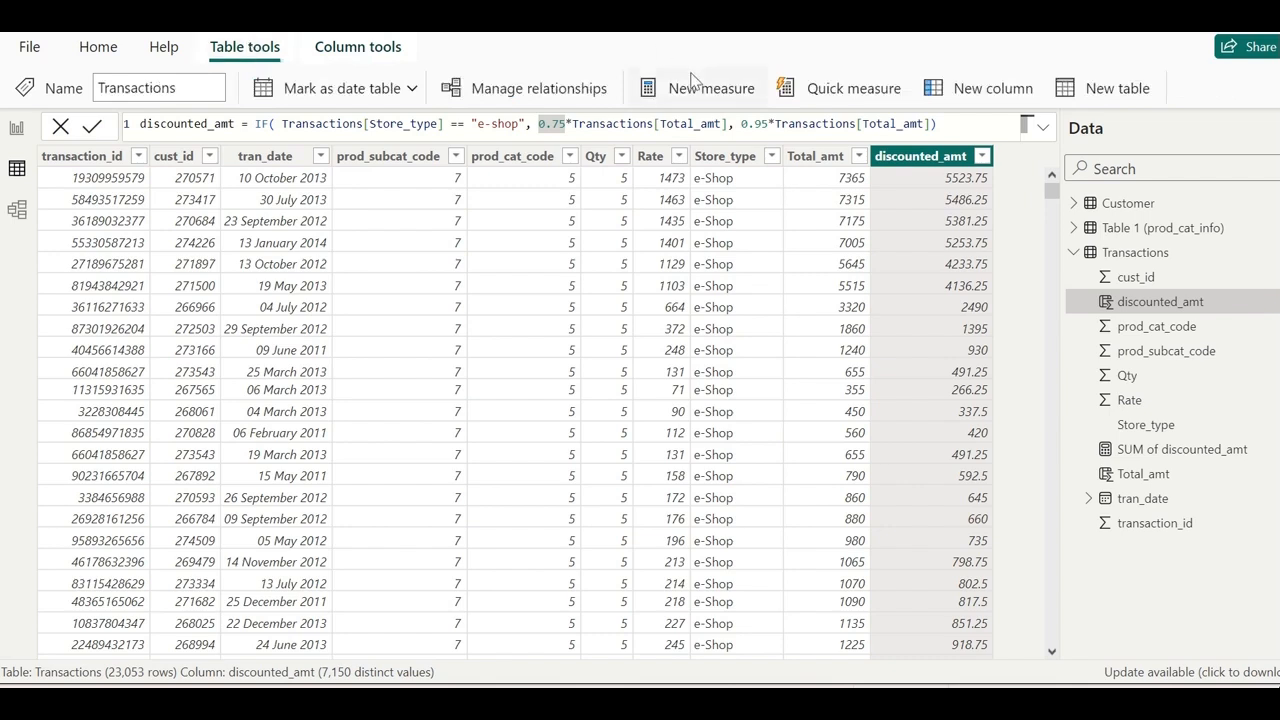
pyautogui.click(936, 123)
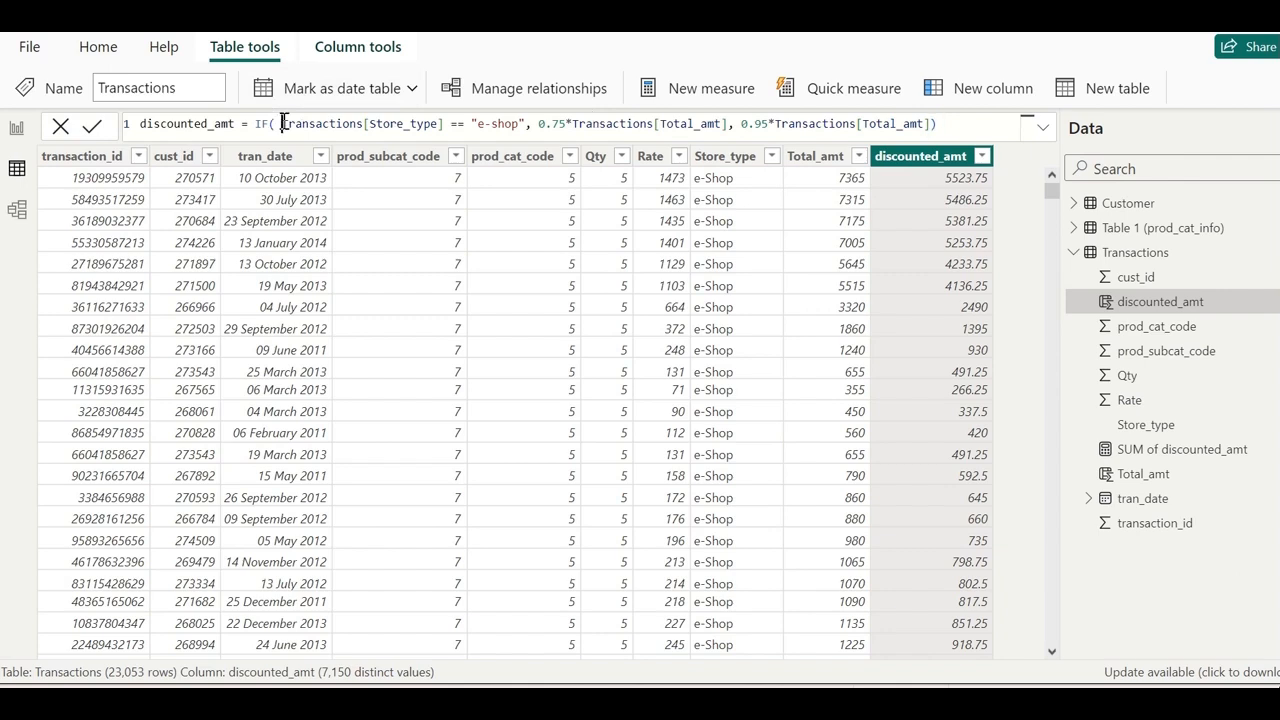
pyautogui.moveTo(281, 123); pyautogui.dragTo(925, 121)
pyautogui.hotkey('ctrl', 'c')
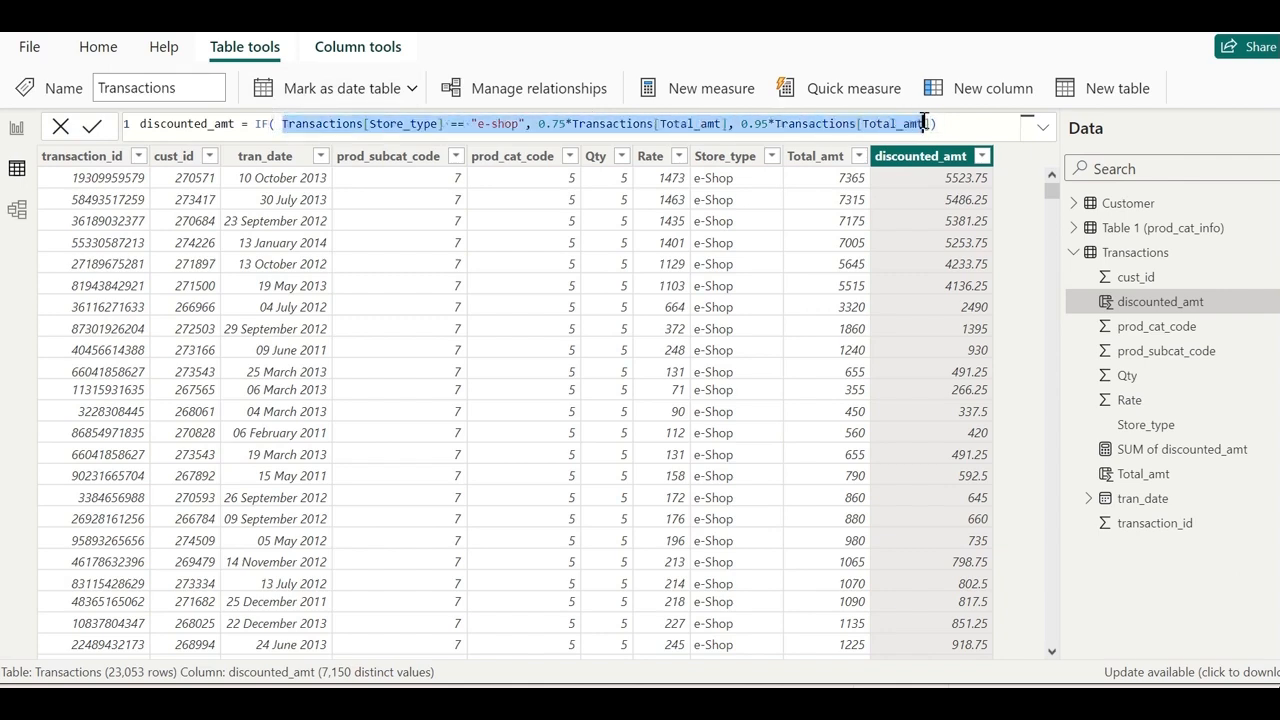
# - Create a new measure named avg eshop tr amt in the Transactions table and start its formula with the AVERAGEX function
pyautogui.click(733, 91)
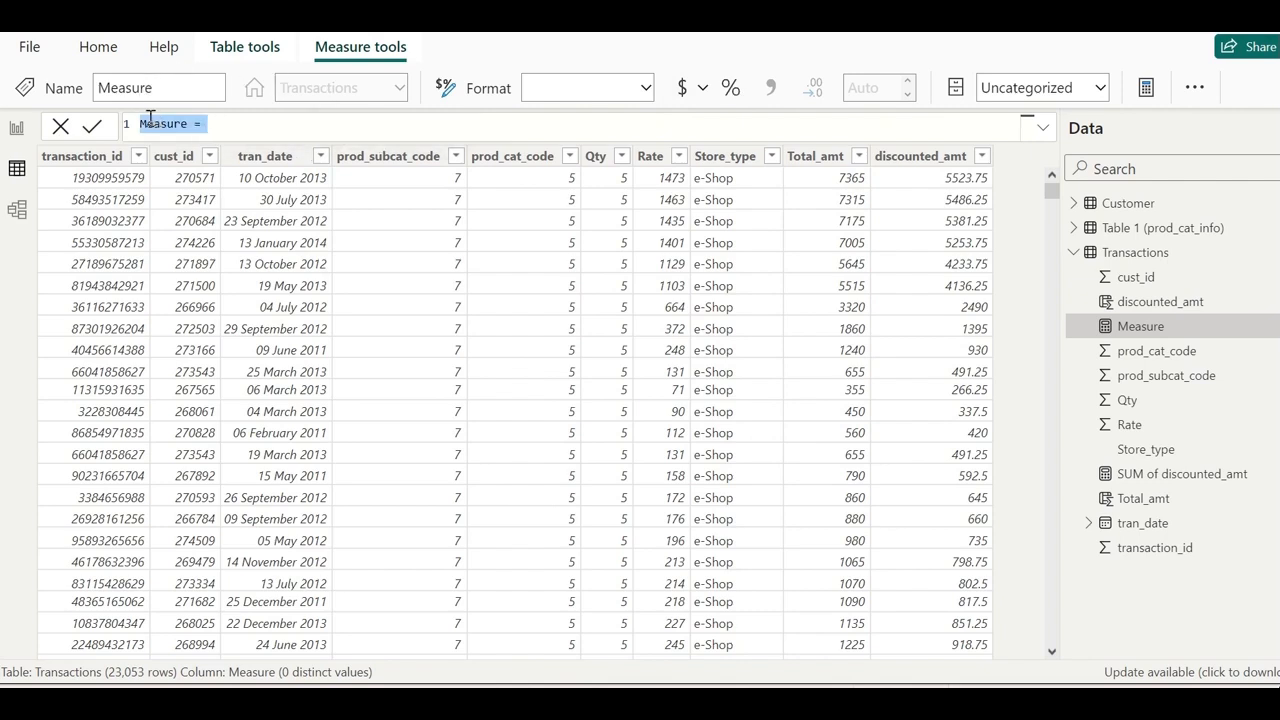
pyautogui.write('abc')
pyautogui.press('BackSpace')
pyautogui.write('g eshop t')
pyautogui.write('r amt = A')
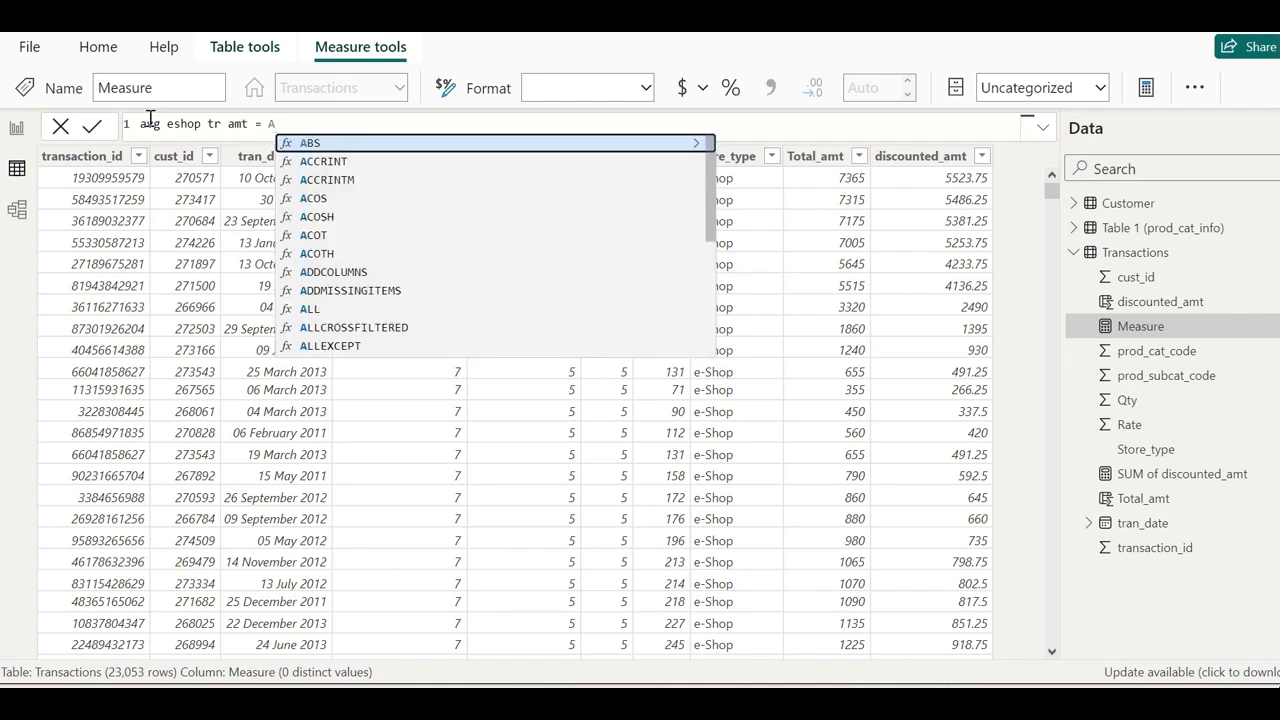
pyautogui.write('V')
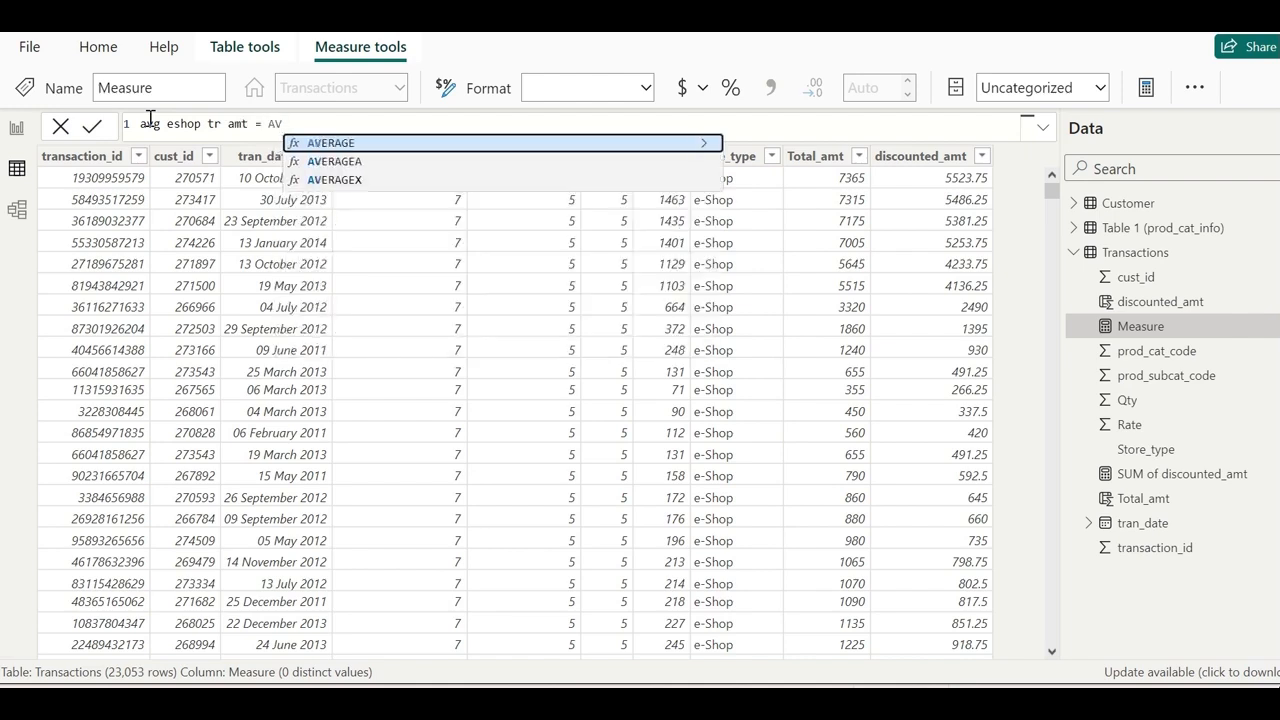
pyautogui.click(359, 182)
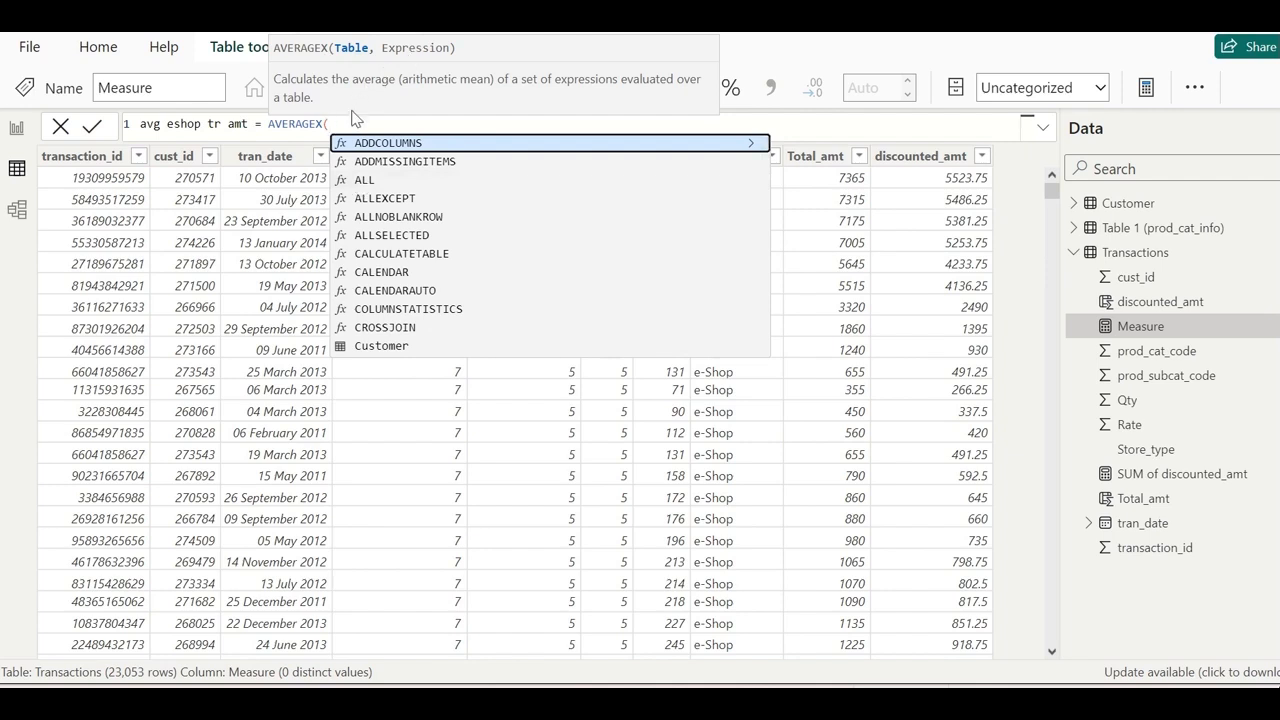
pyautogui.hotkey('ctrl', 'v')
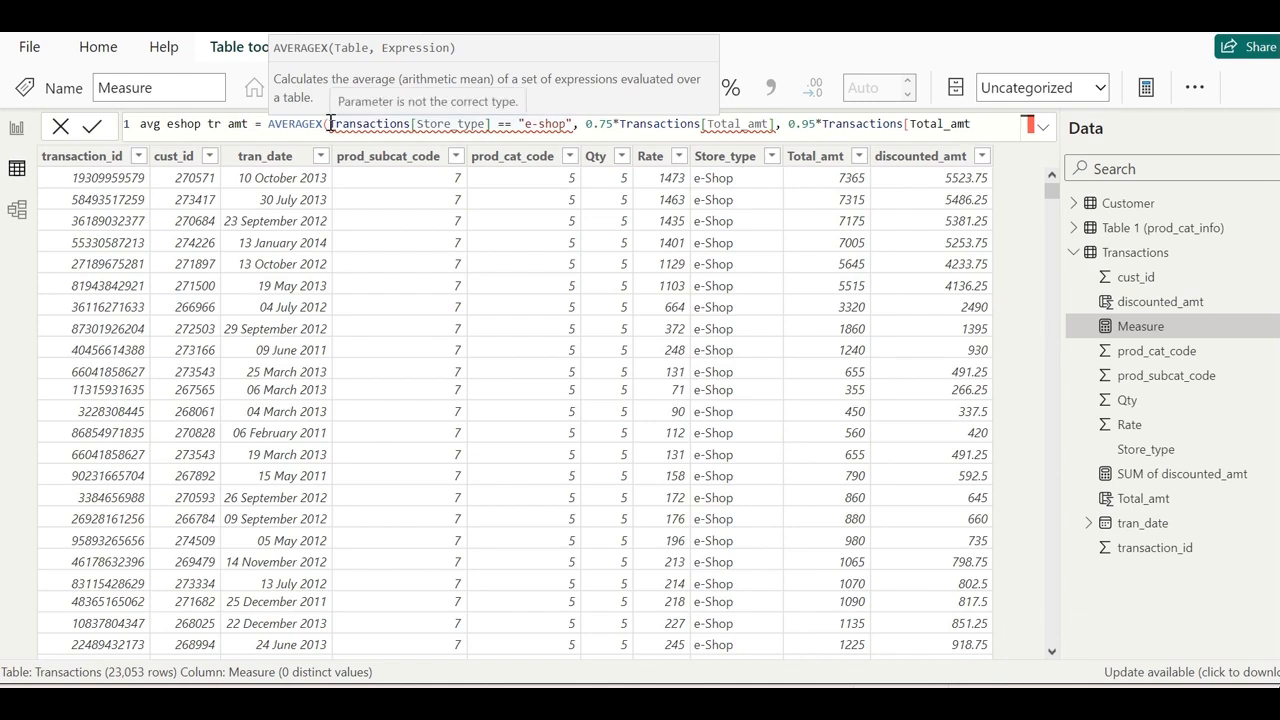
pyautogui.write('Tr')
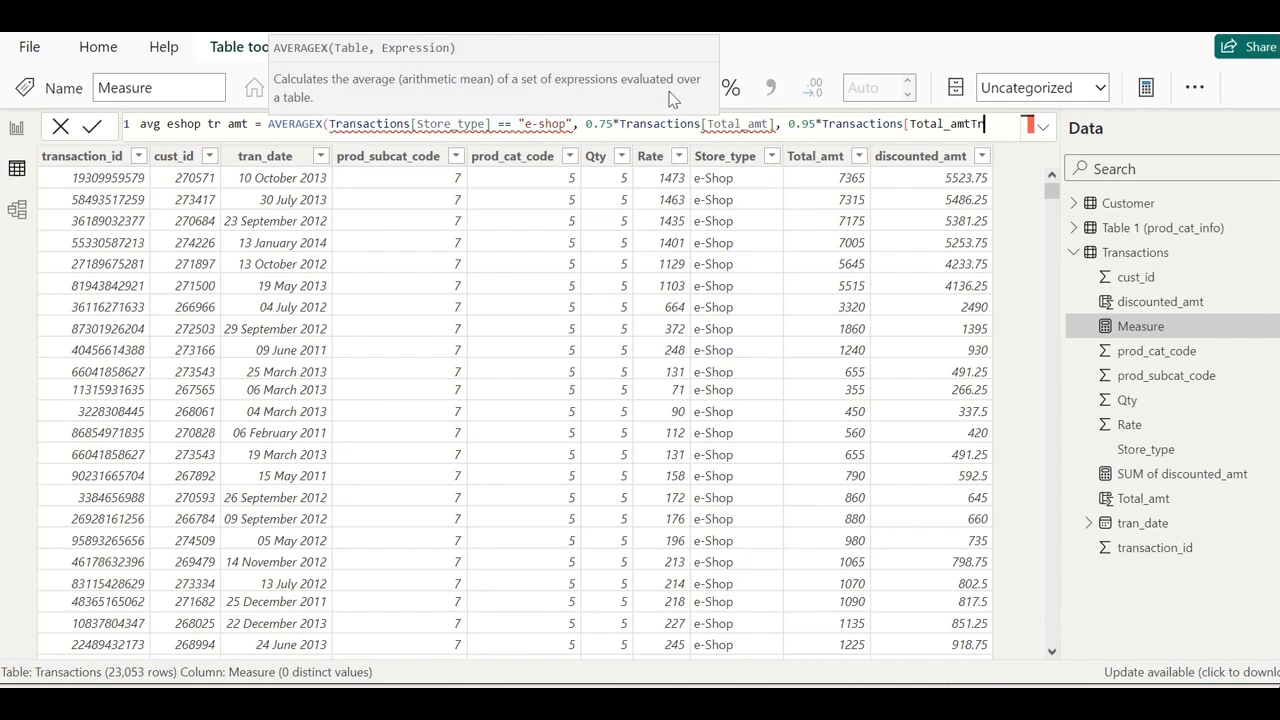
pyautogui.hotkey('ctrl', 'z')
pyautogui.hotkey('ctrl', 'z')
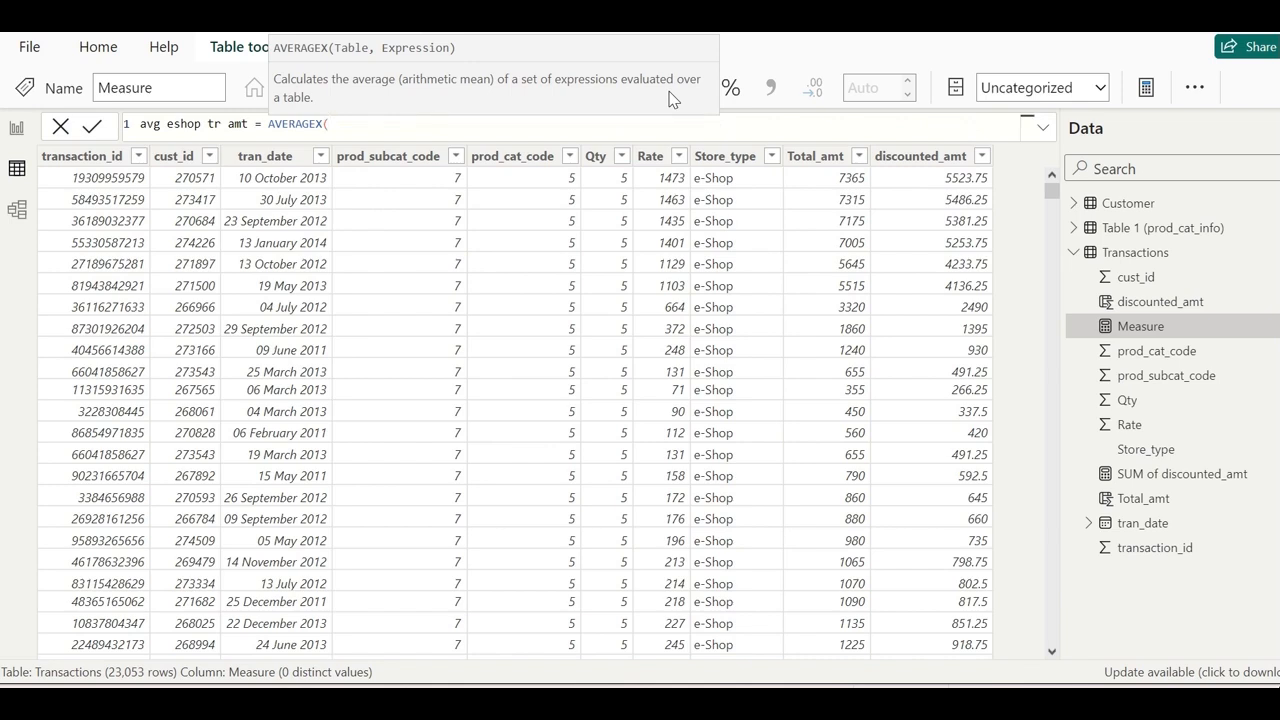
# - Give AVERAGEX the Transactions table and an IF expression testing whether Transactions[Store_type] == "e-shop"
pyautogui.write('T')
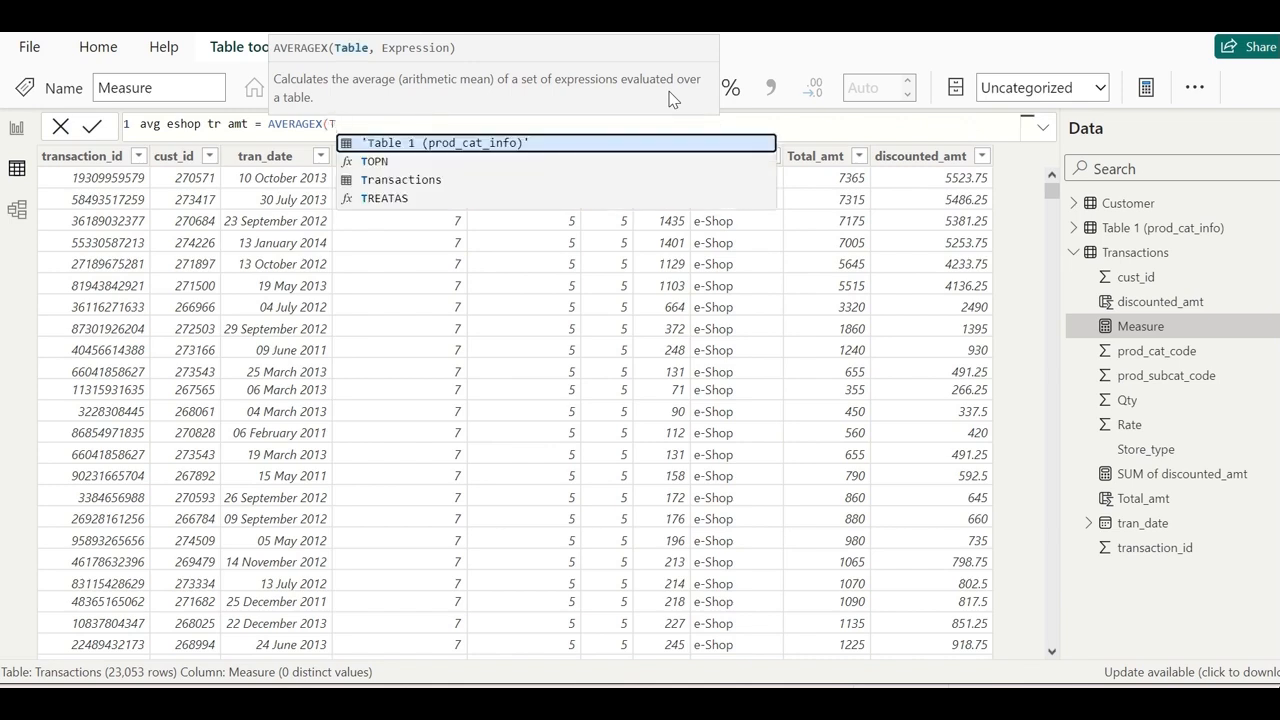
pyautogui.write('r')
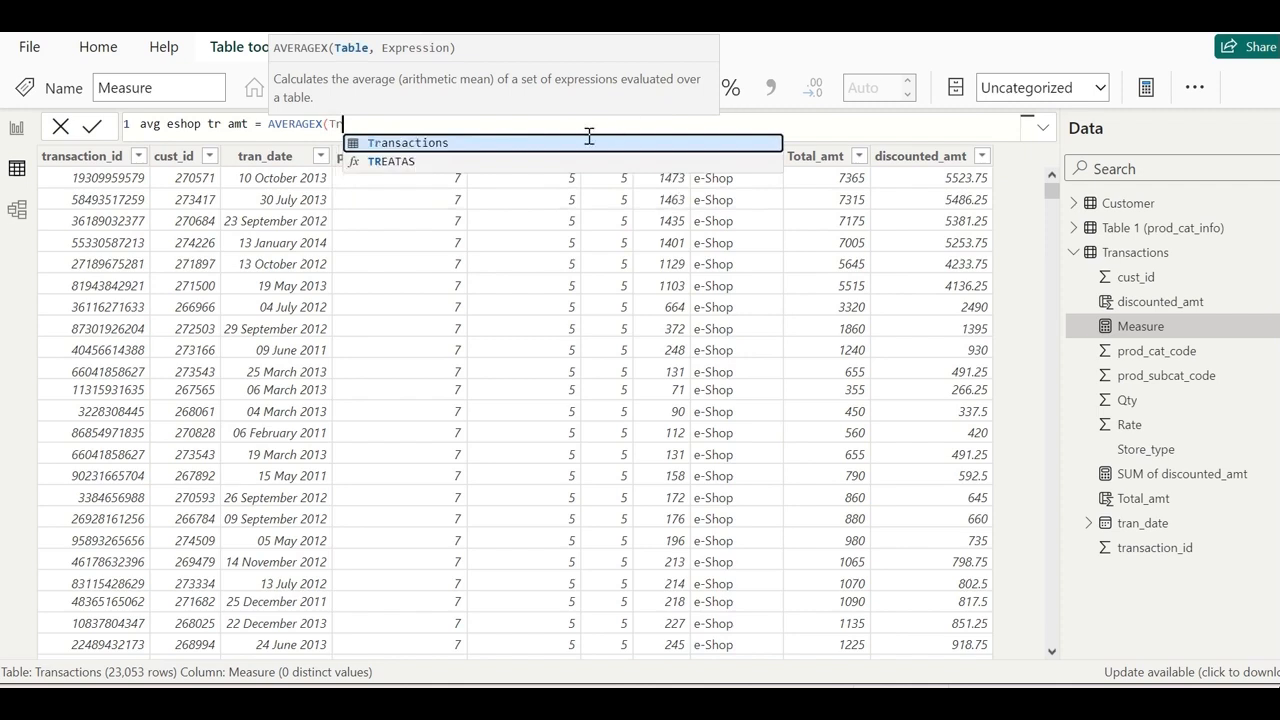
pyautogui.click(516, 146)
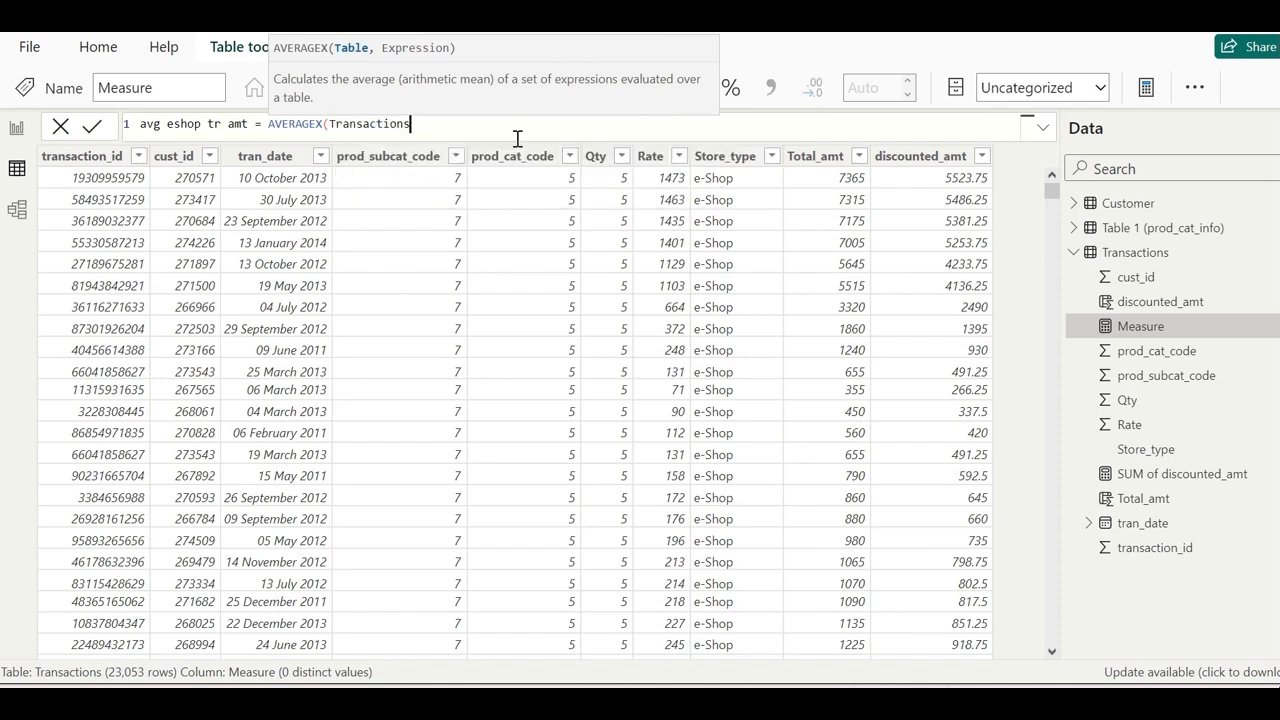
pyautogui.write(', IF')
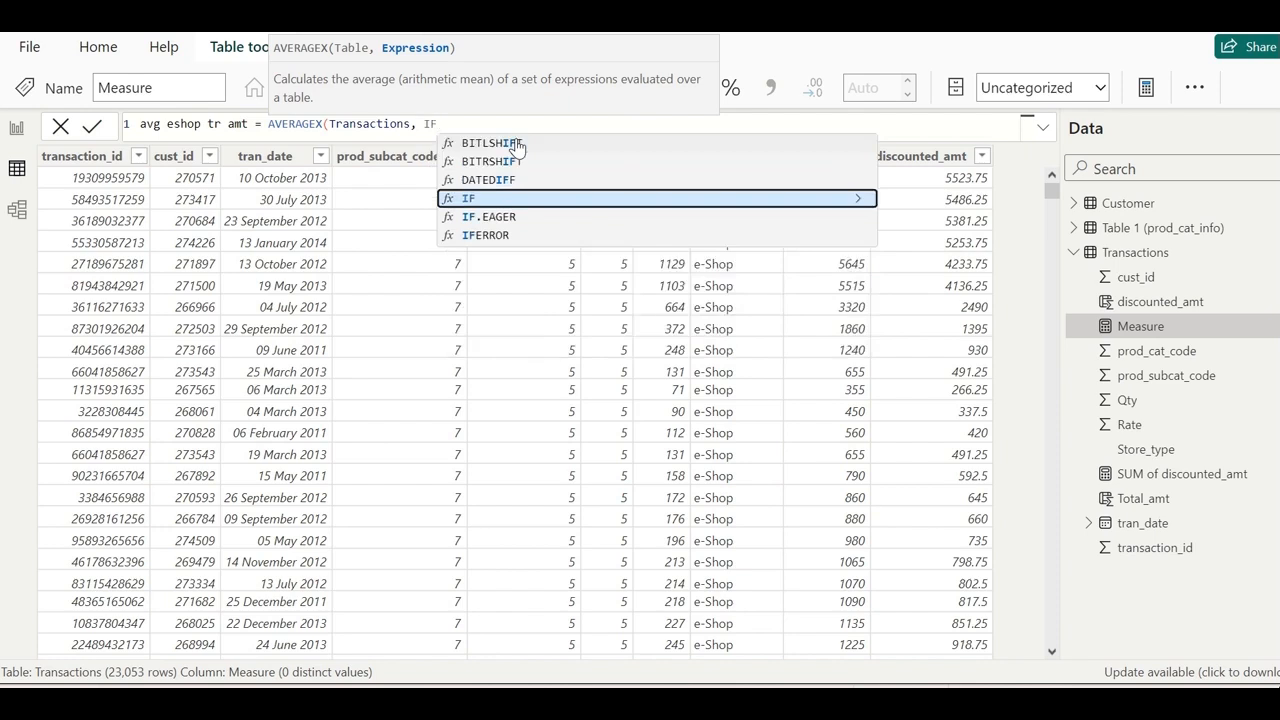
pyautogui.write('(T')
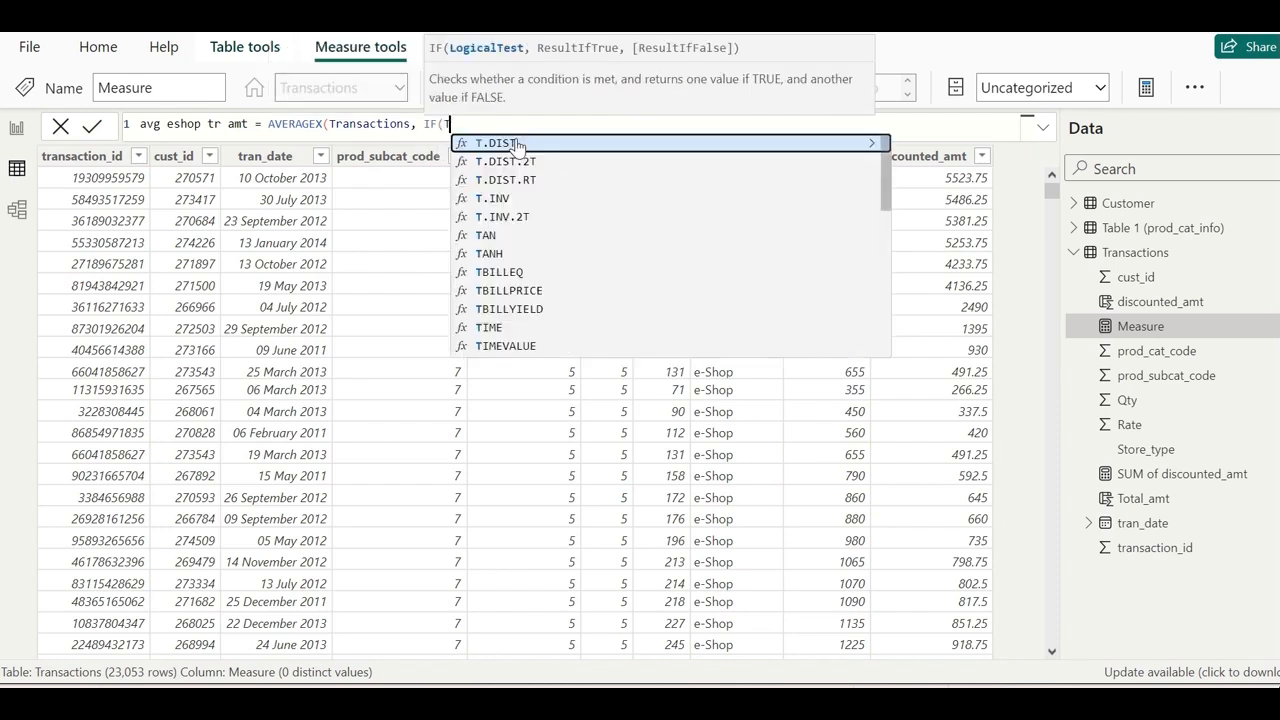
pyautogui.write('r')
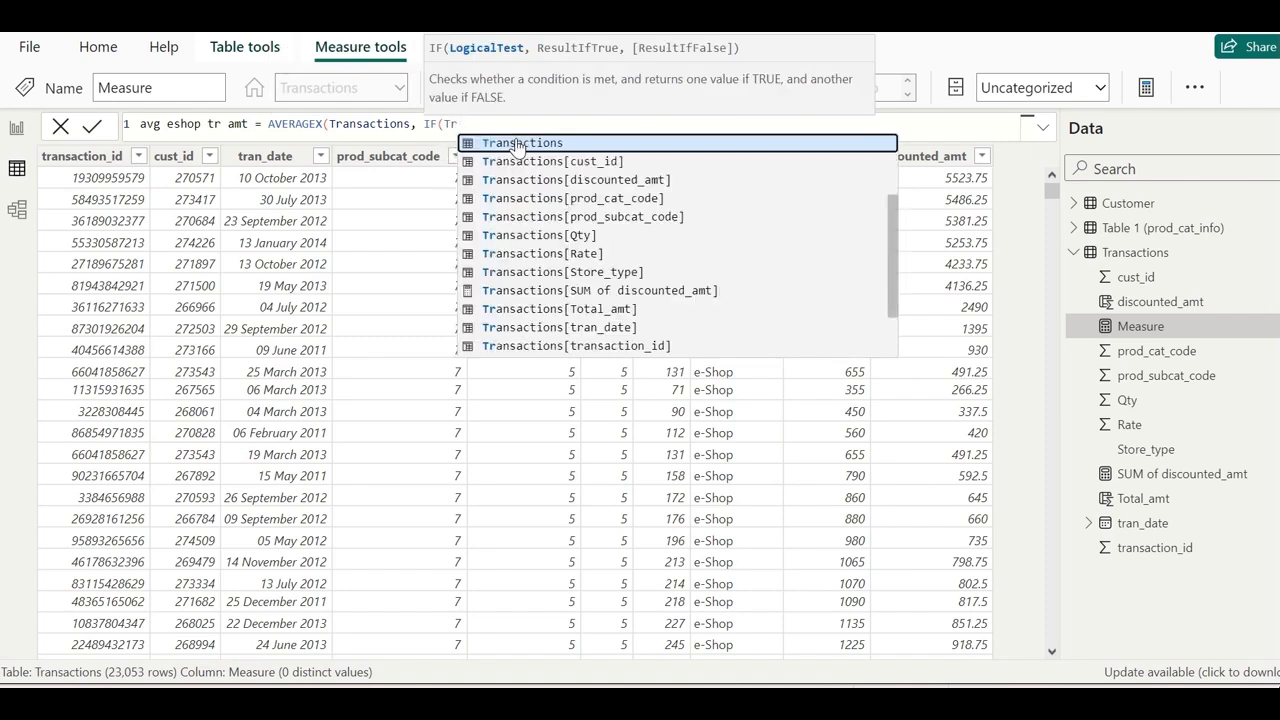
pyautogui.click(614, 273)
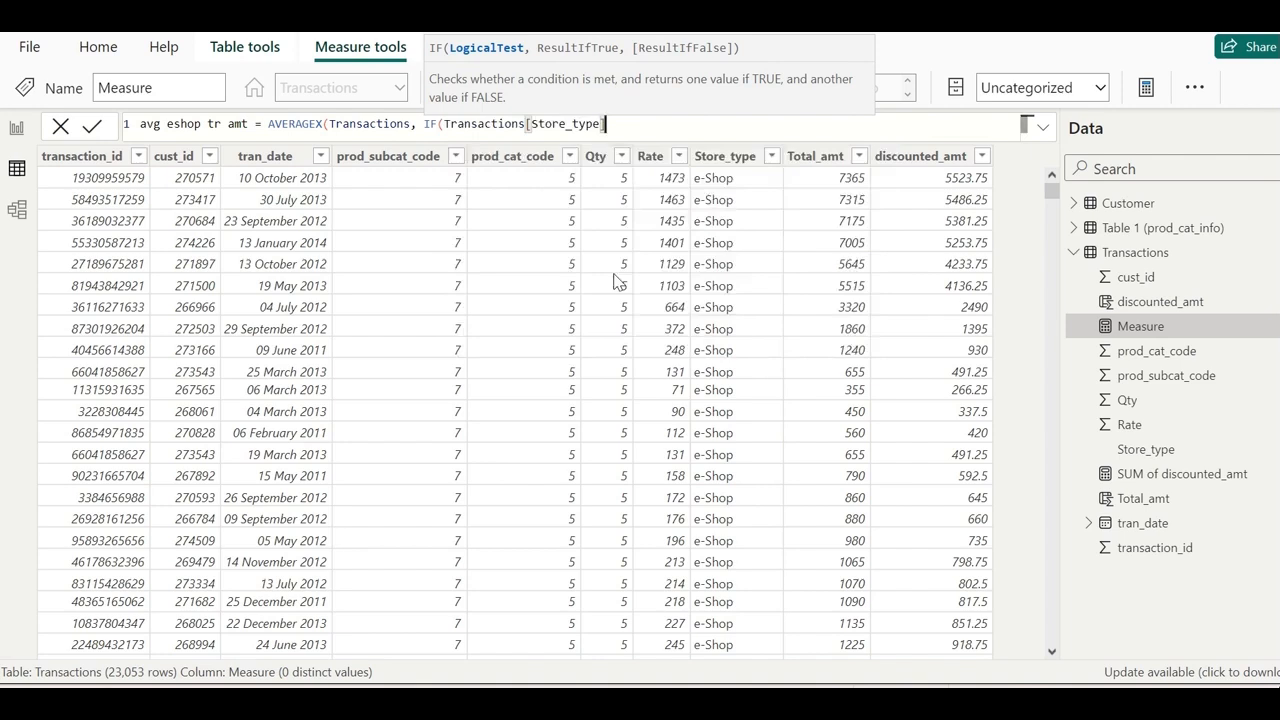
pyautogui.write('== "e-shop", ')
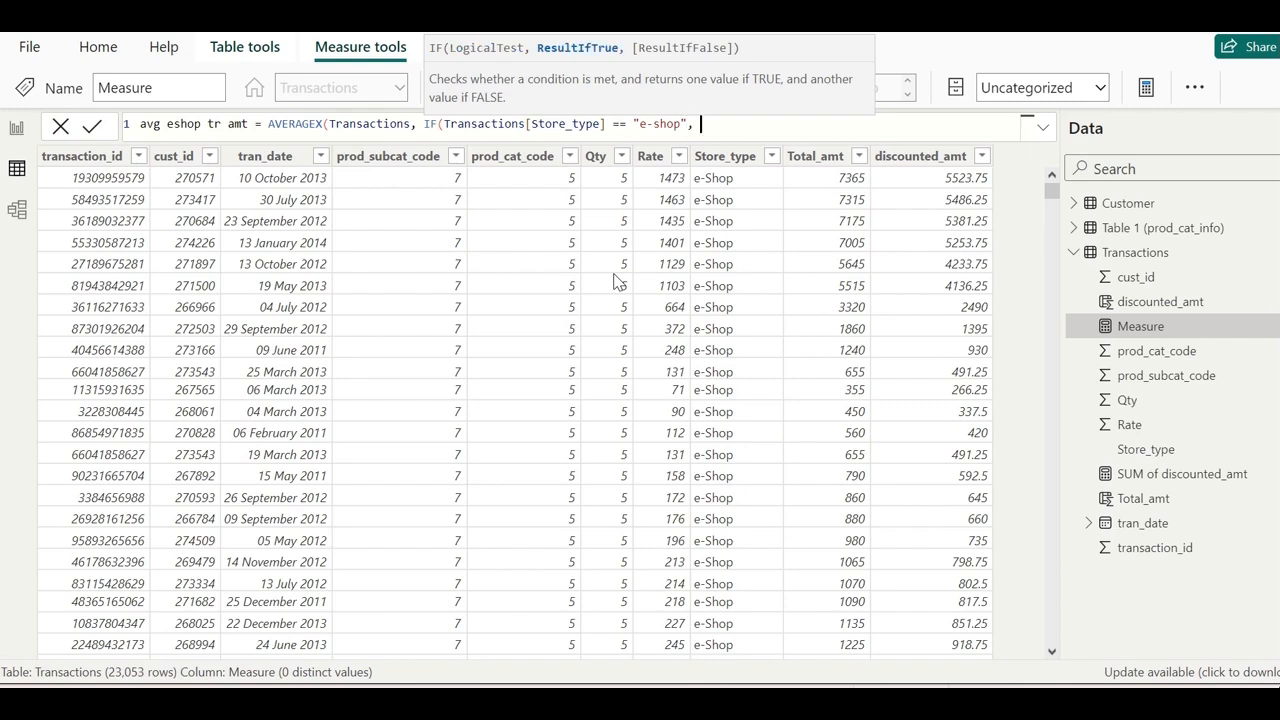
# - Make the IF return Transactions[Total_amt] when true and 0 otherwise, close both functions and commit the measure
pyautogui.write('T')
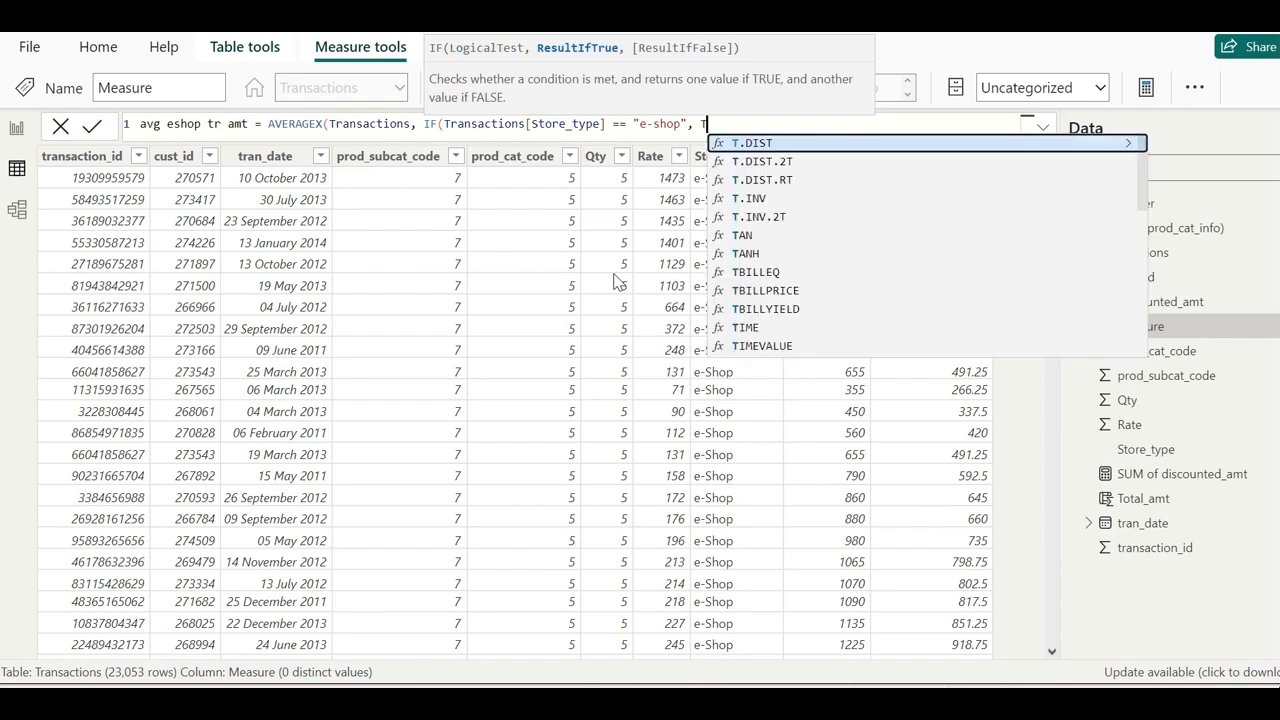
pyautogui.write('r')
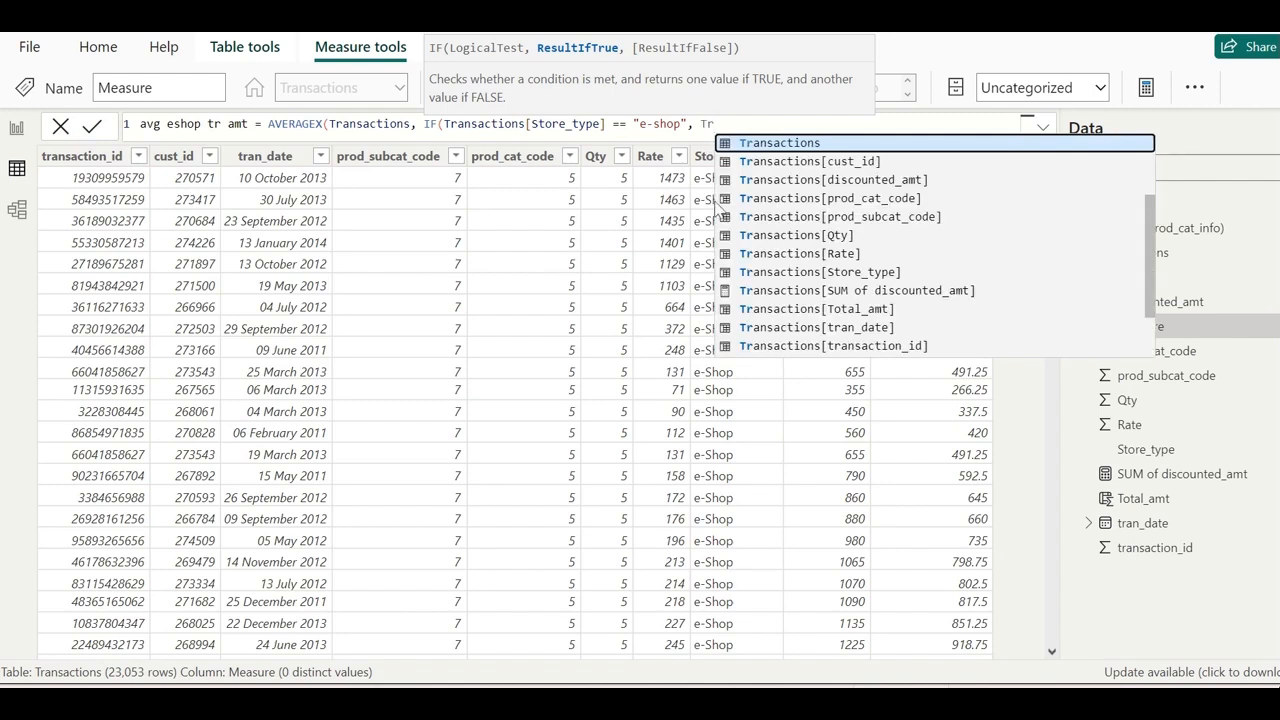
pyautogui.click(855, 309)
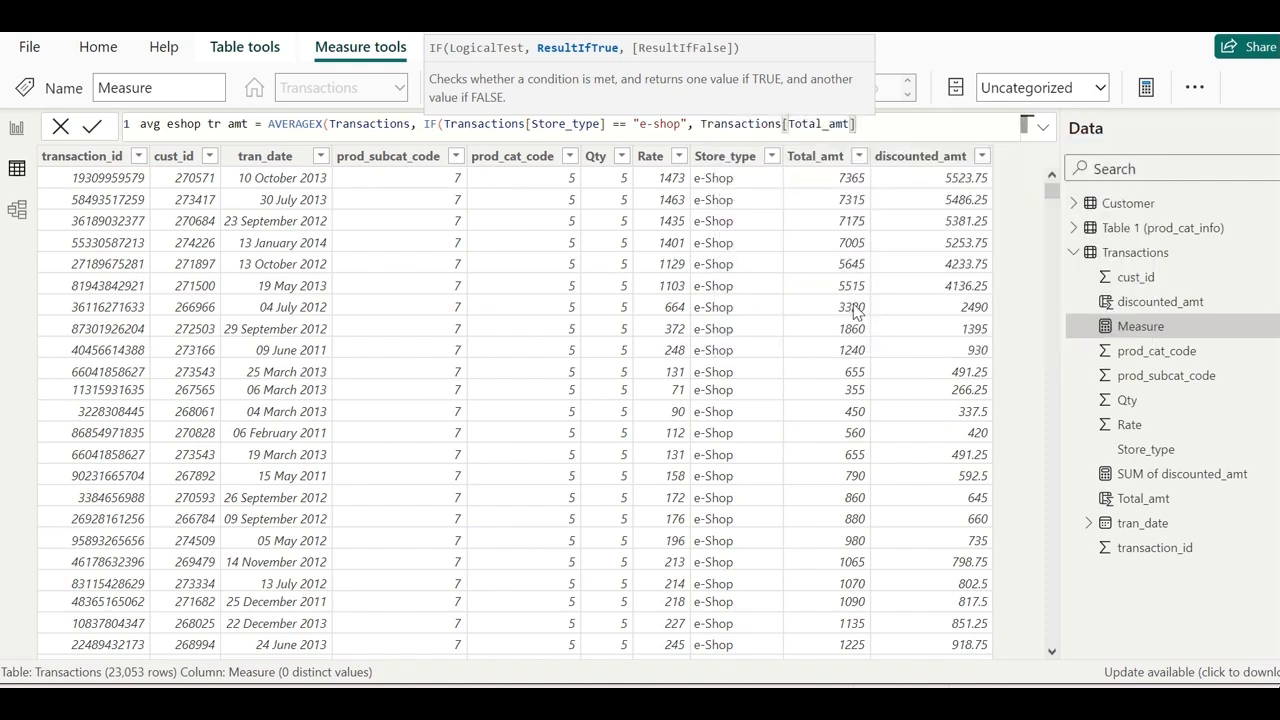
pyautogui.write(', 0')
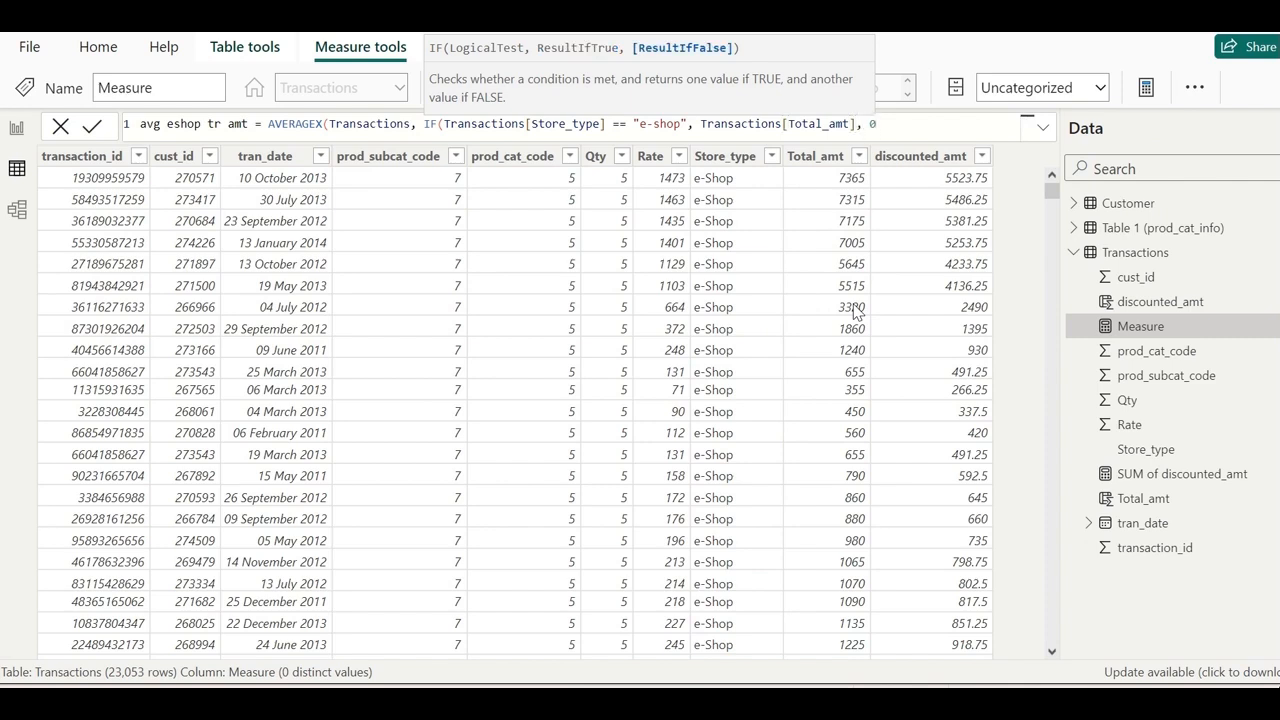
pyautogui.write('))')
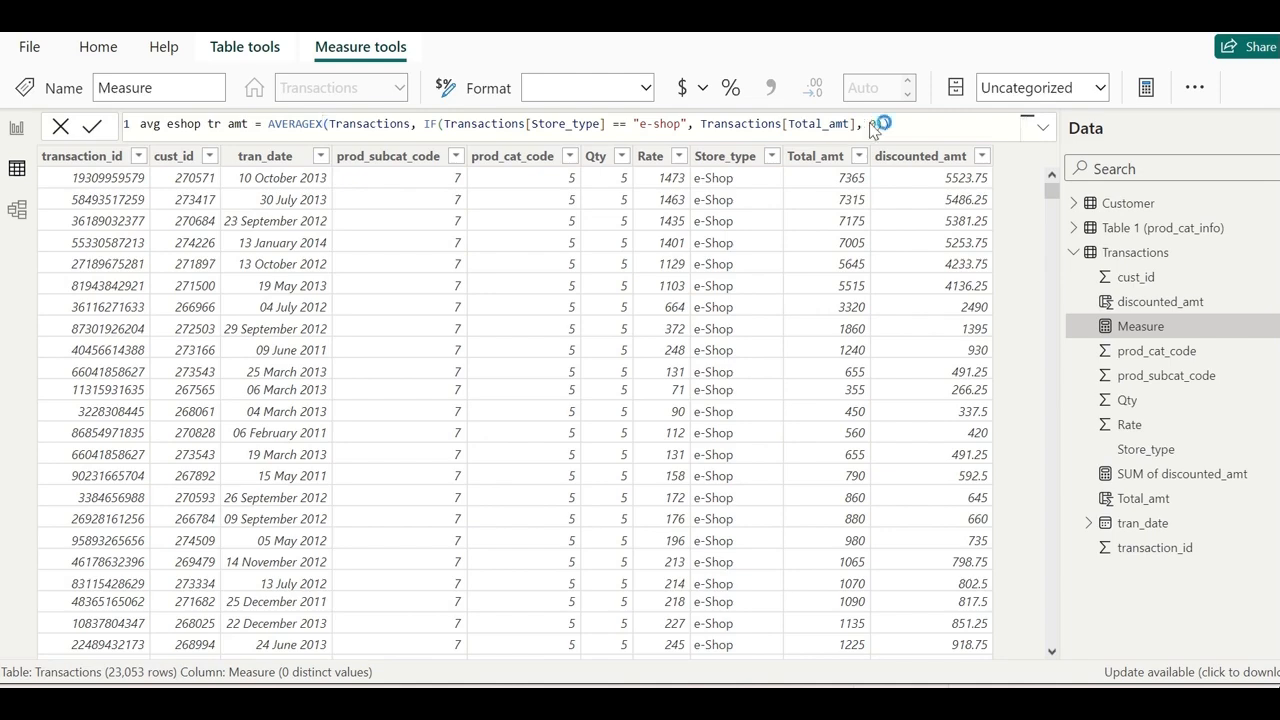
pyautogui.press('Return')
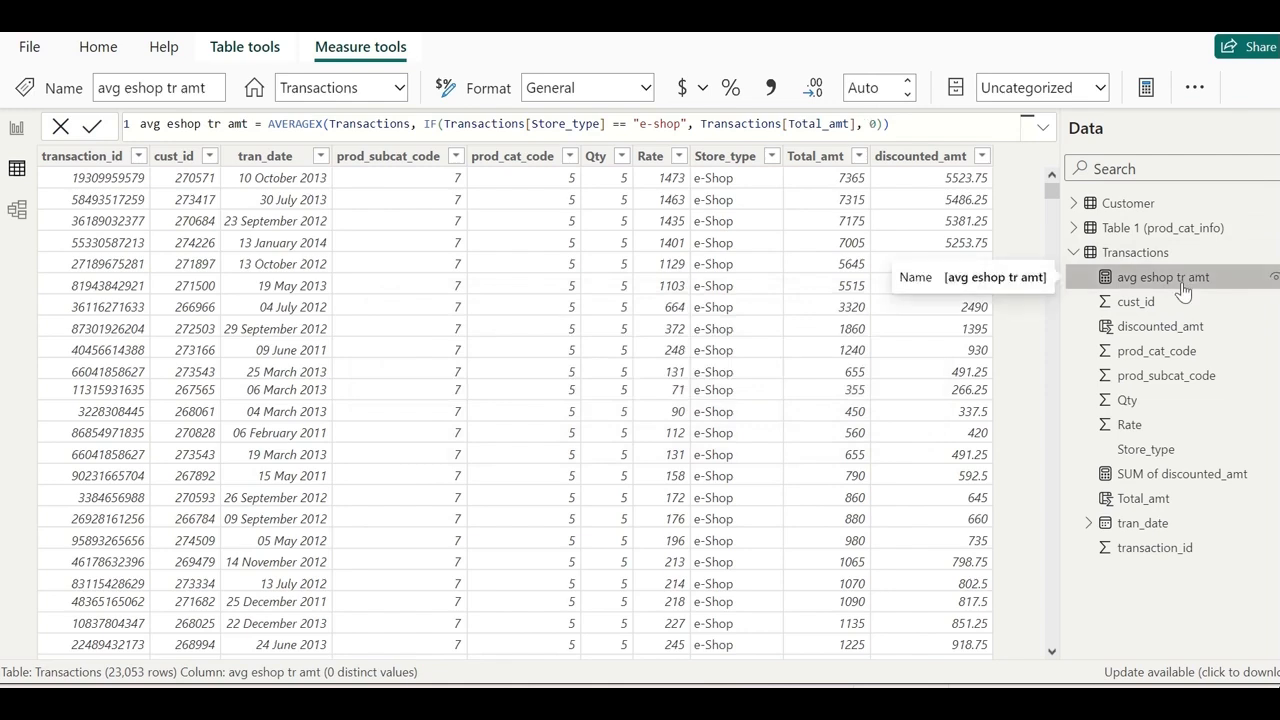
# - Add the avg eshop tr amt measure to the store type table in the report and enlarge the table to fit its columns
pyautogui.click(17, 131)
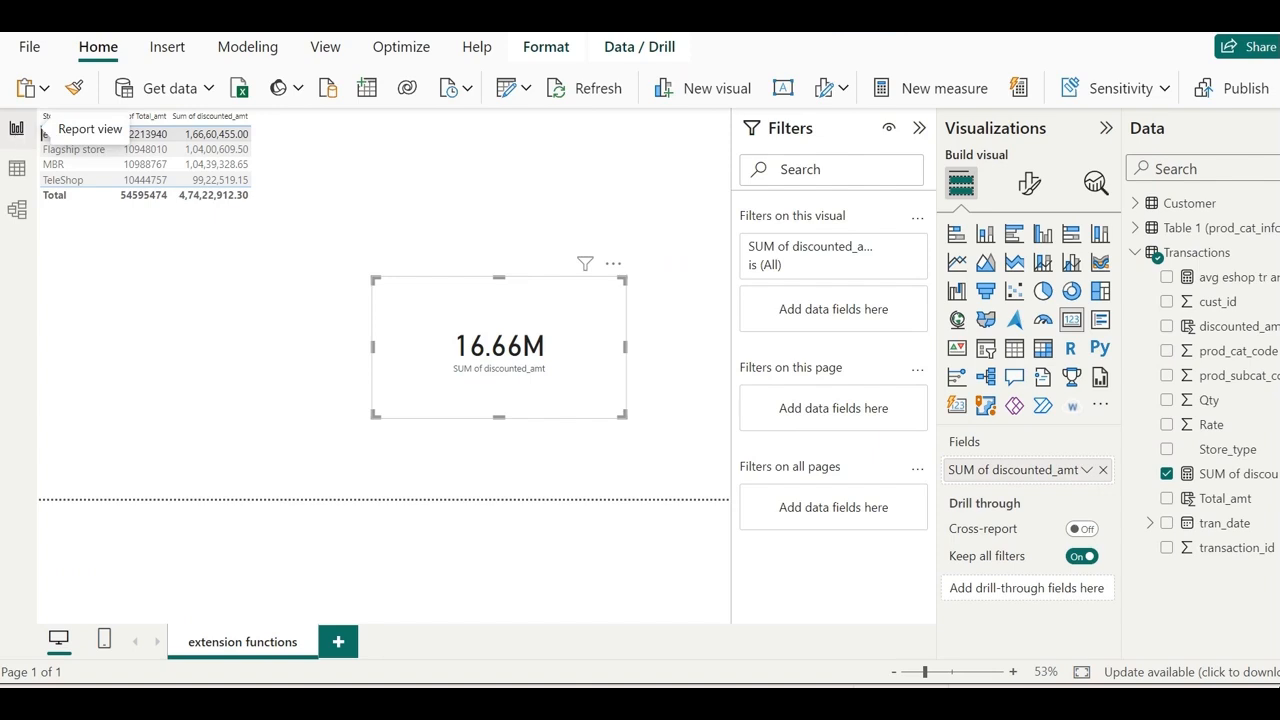
pyautogui.click(181, 150)
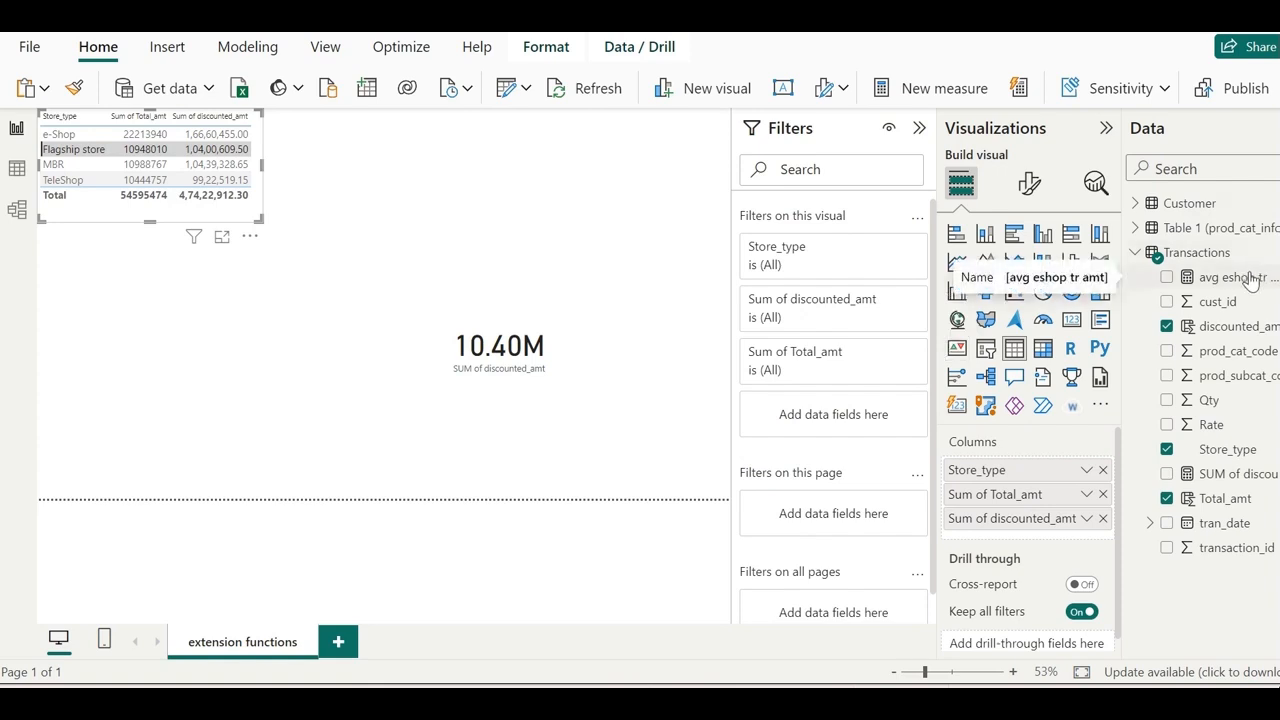
pyautogui.moveTo(1250, 283); pyautogui.dragTo(1060, 521)
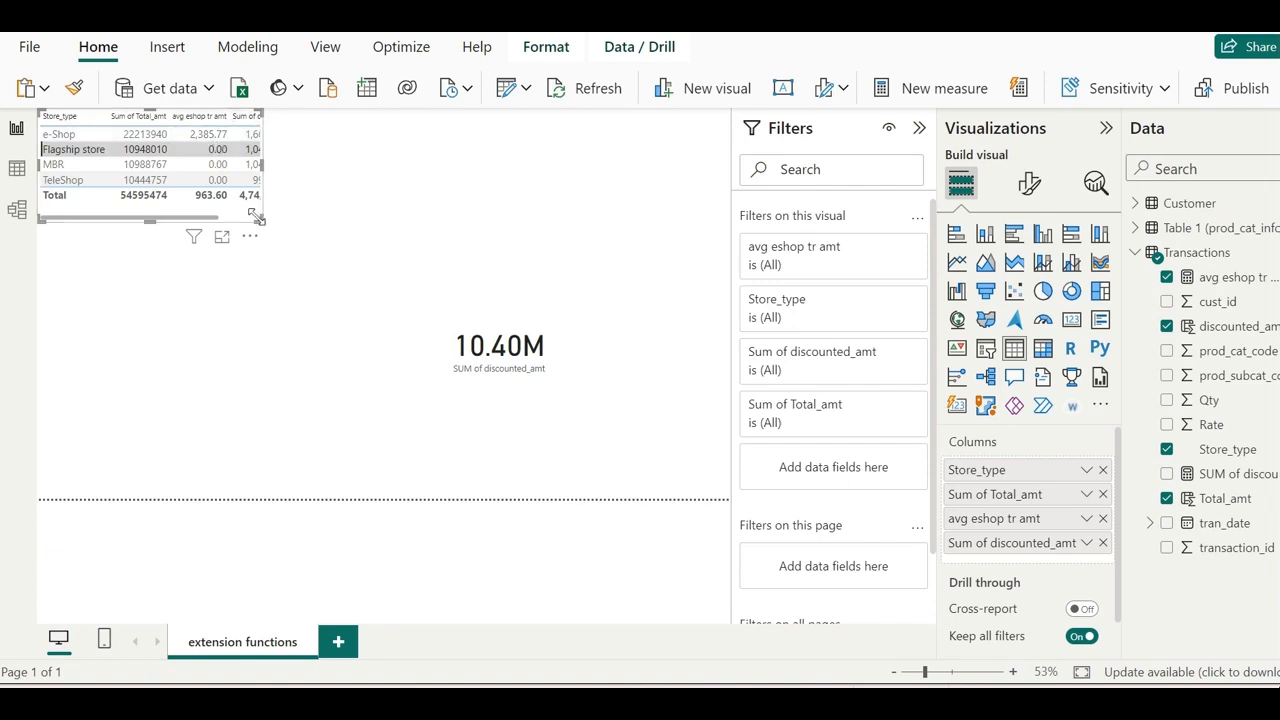
pyautogui.moveTo(262, 217); pyautogui.dragTo(299, 240)
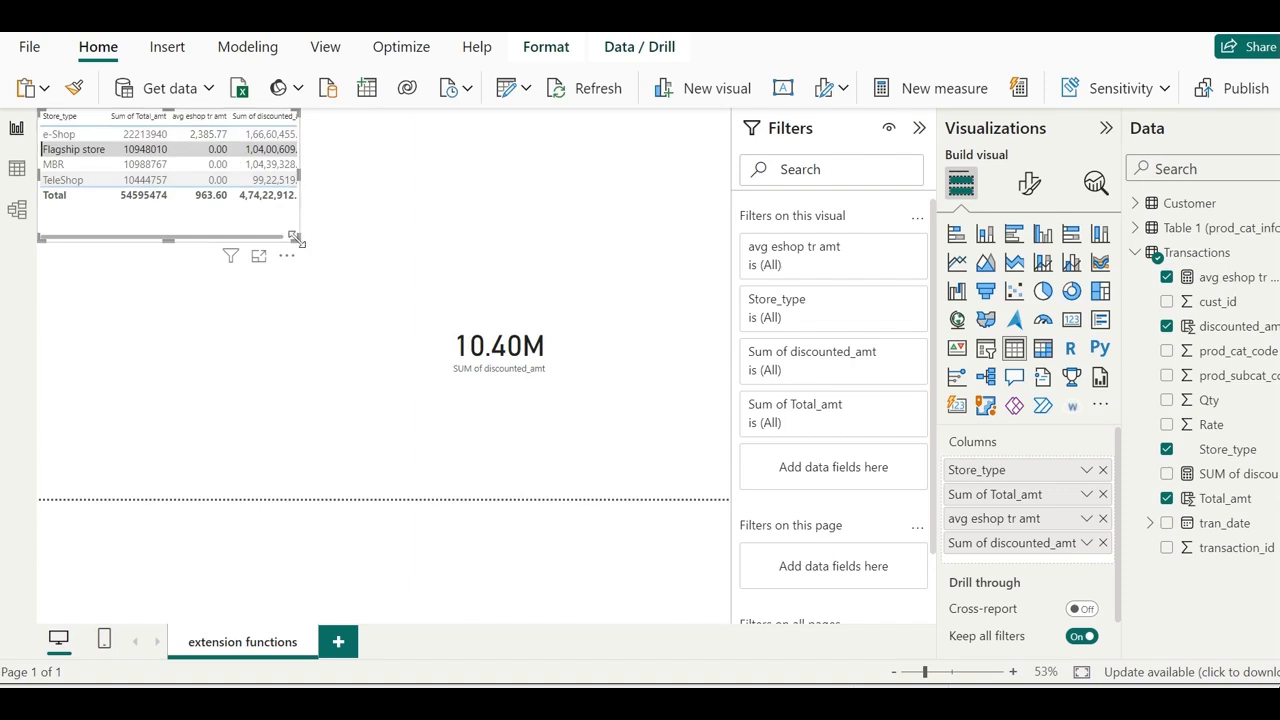
pyautogui.moveTo(295, 238); pyautogui.dragTo(331, 290)
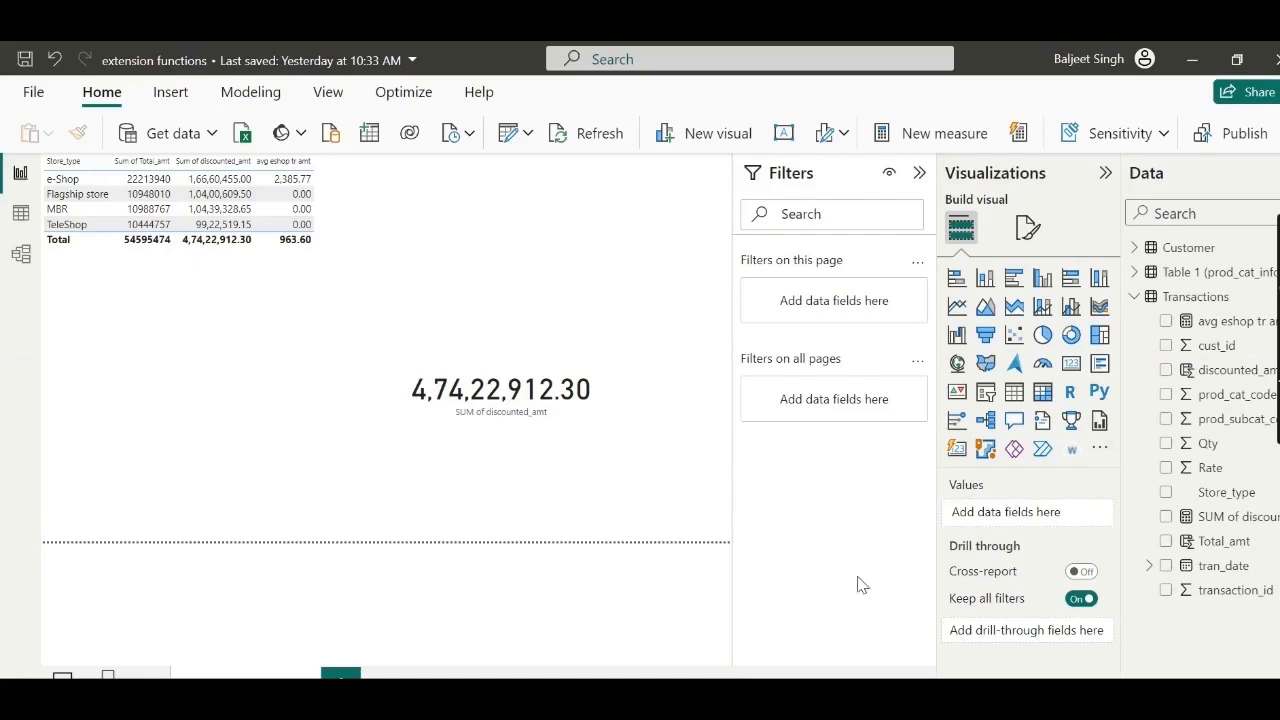
# - Return to the table data, collapse the Transactions fields and display the Customer table with its fields expanded
pyautogui.click(22, 214)
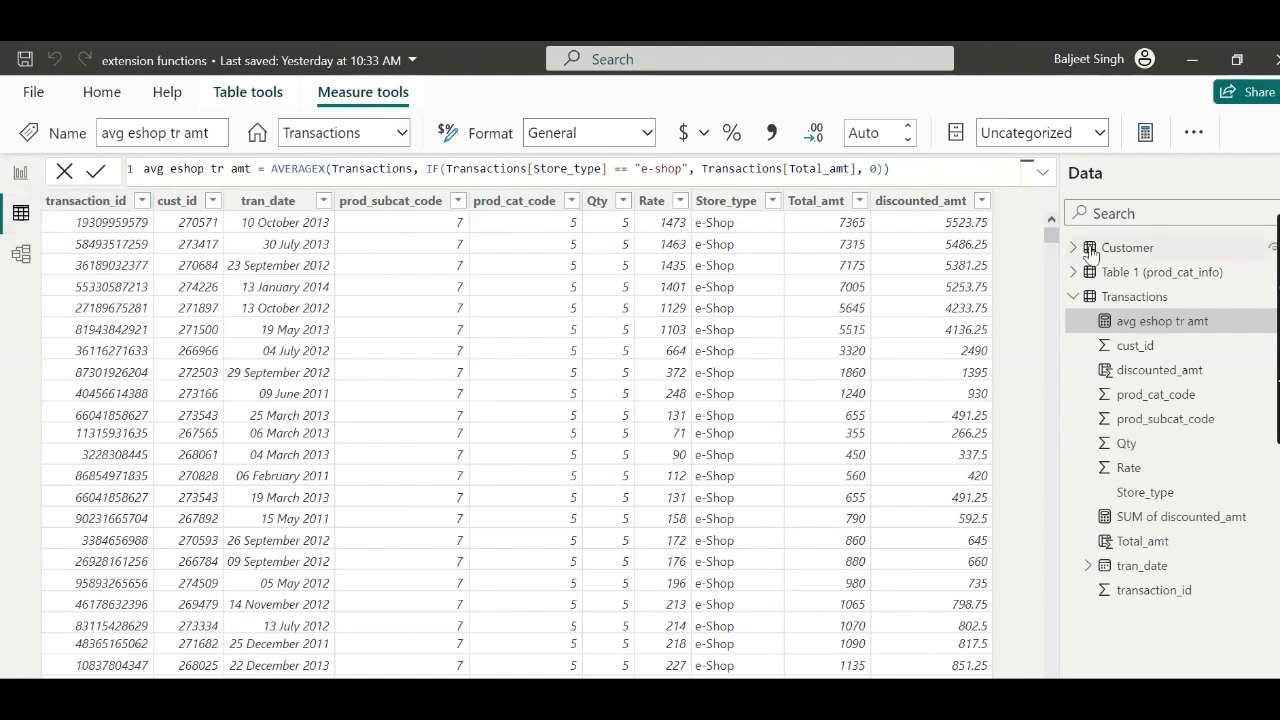
pyautogui.click(1075, 297)
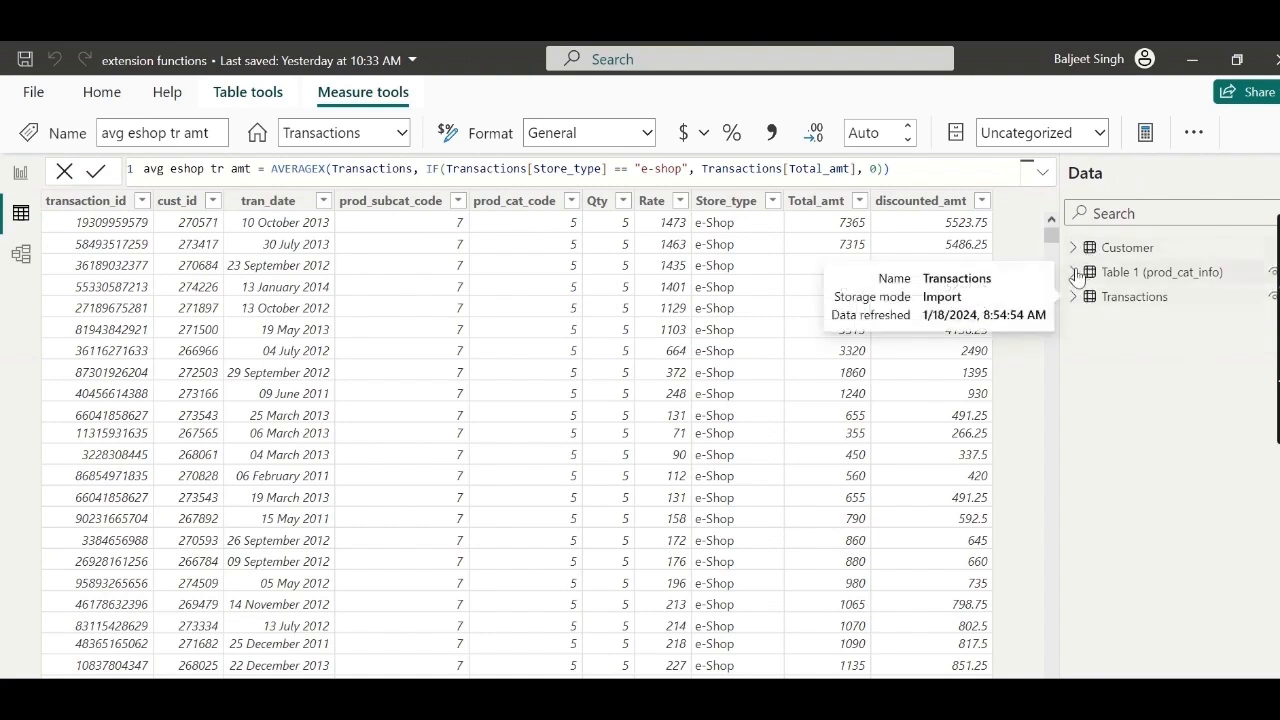
pyautogui.click(1071, 248)
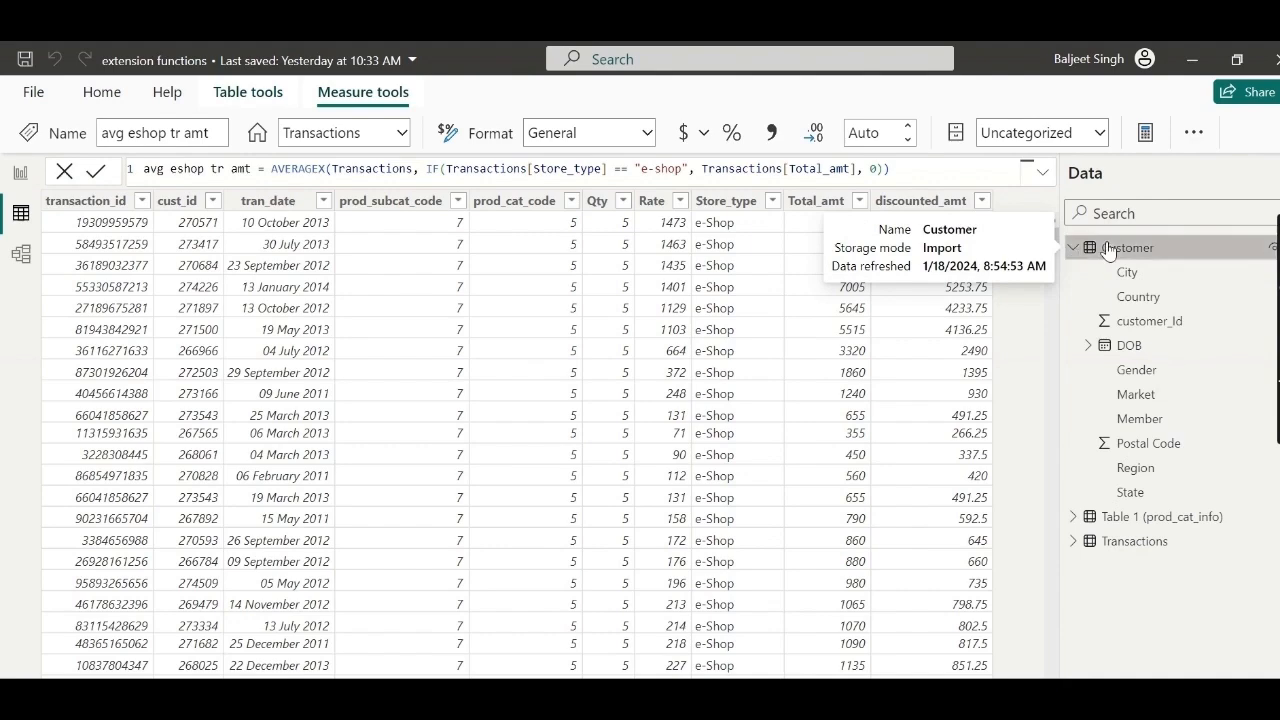
pyautogui.click(1108, 248)
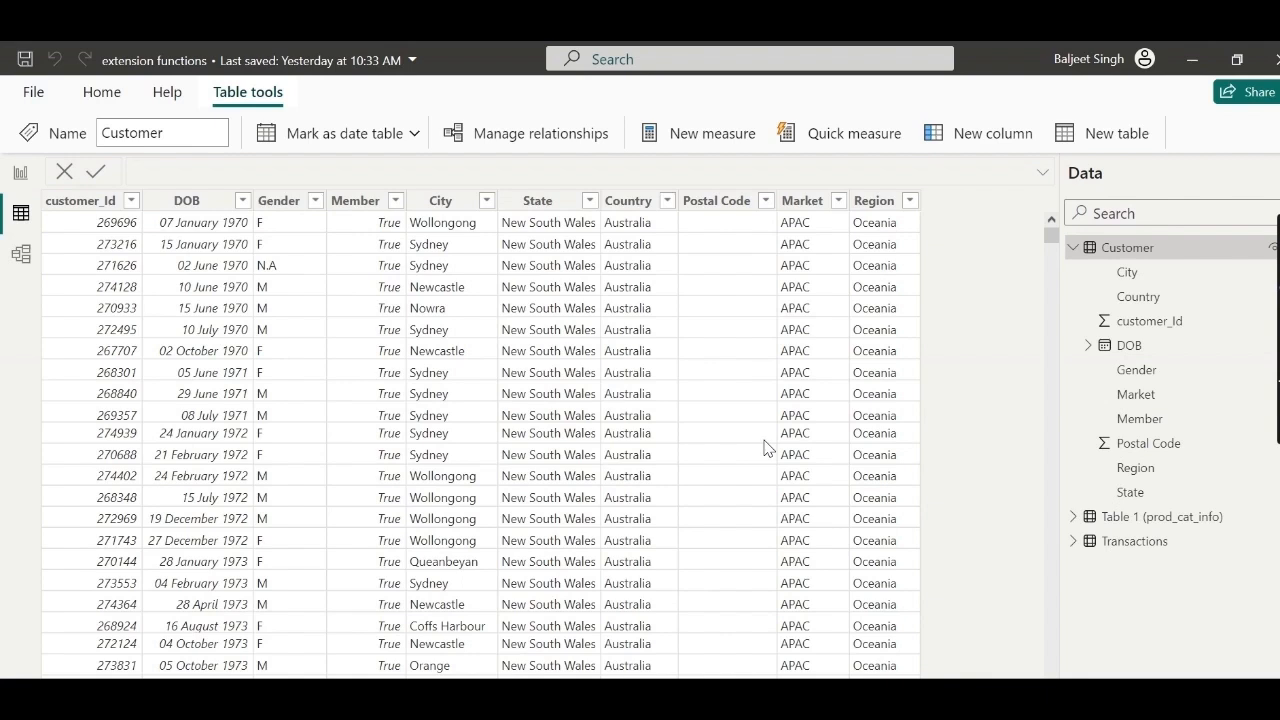
# - Delete the Postal Code column from the Customer table
pyautogui.click(762, 203)
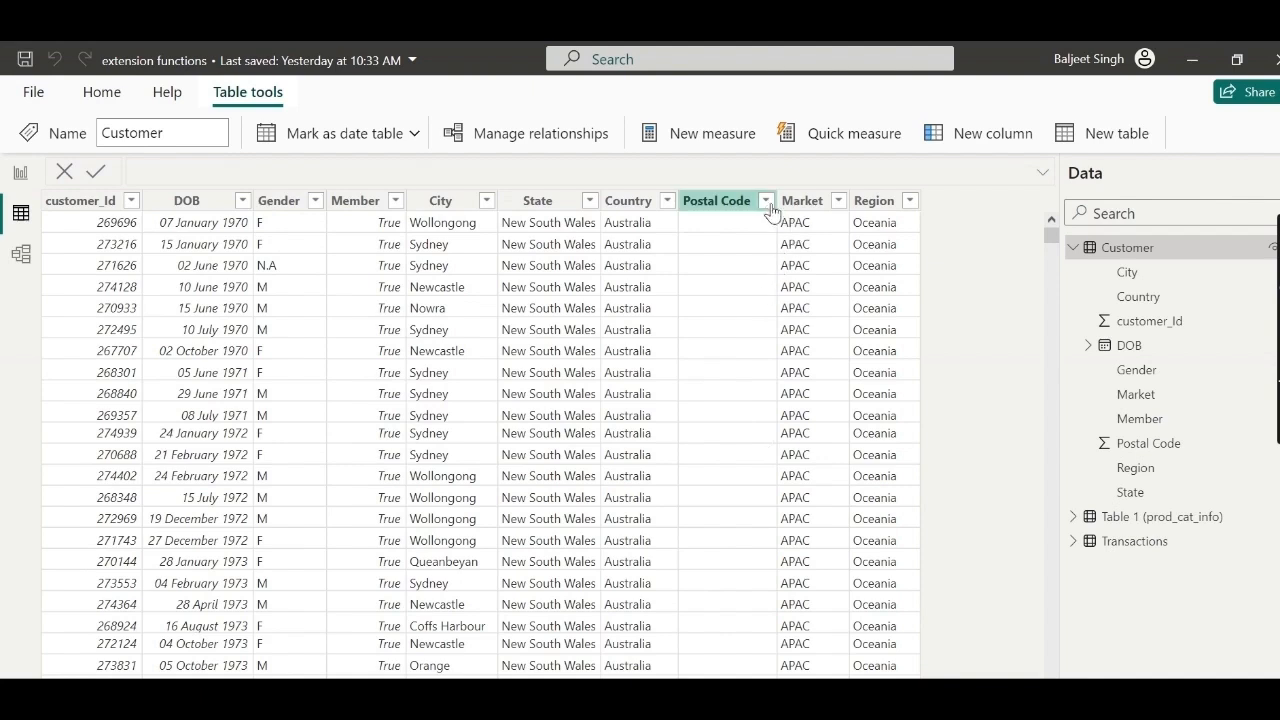
pyautogui.click(766, 202)
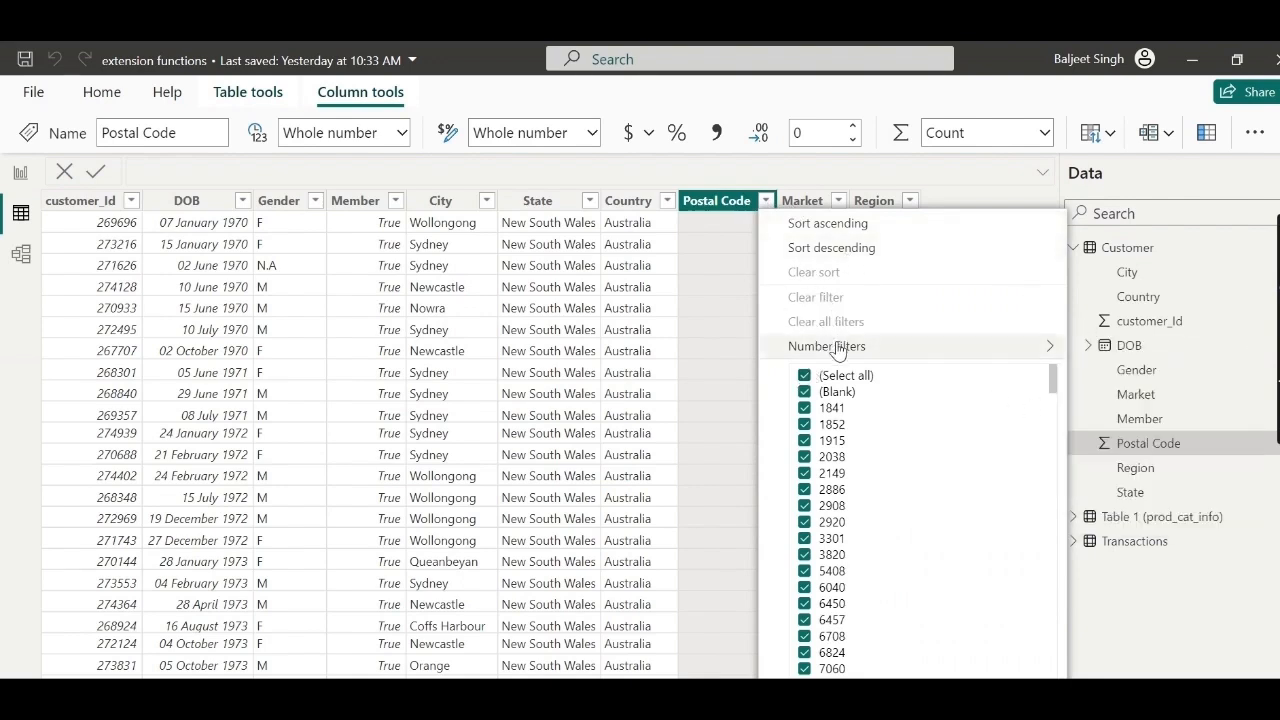
pyautogui.click(748, 206)
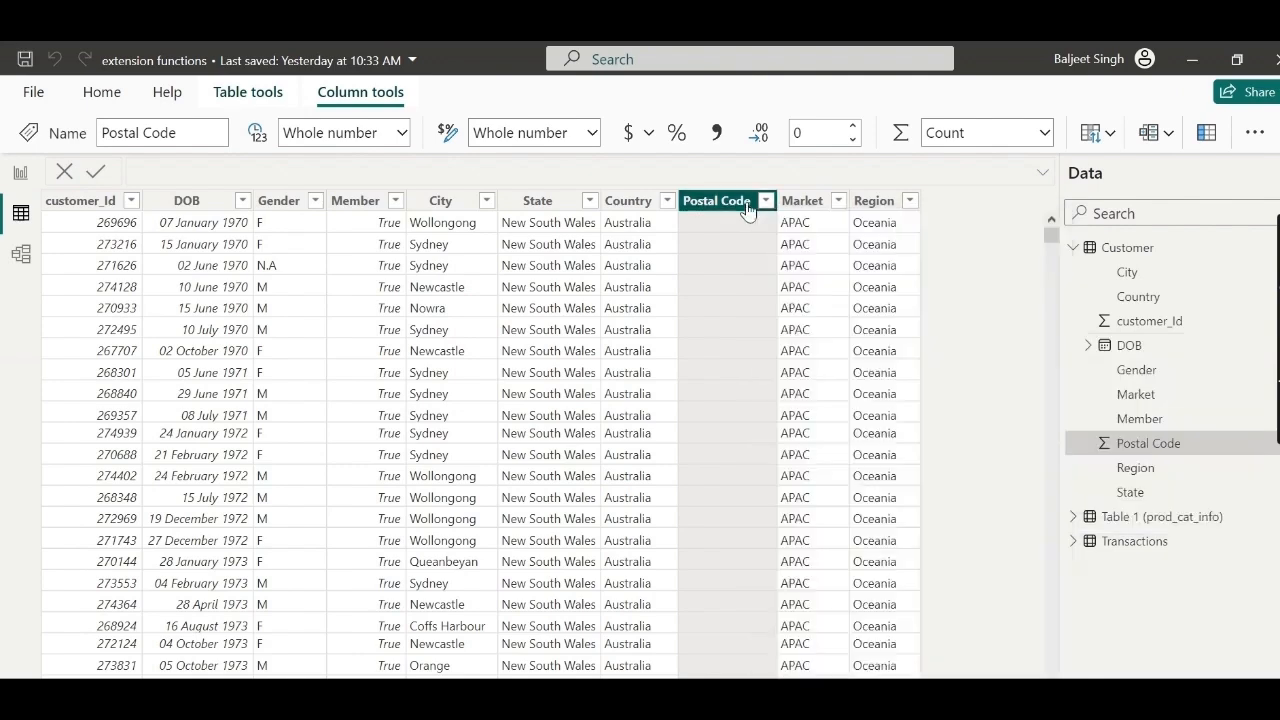
pyautogui.rightClick(766, 207)
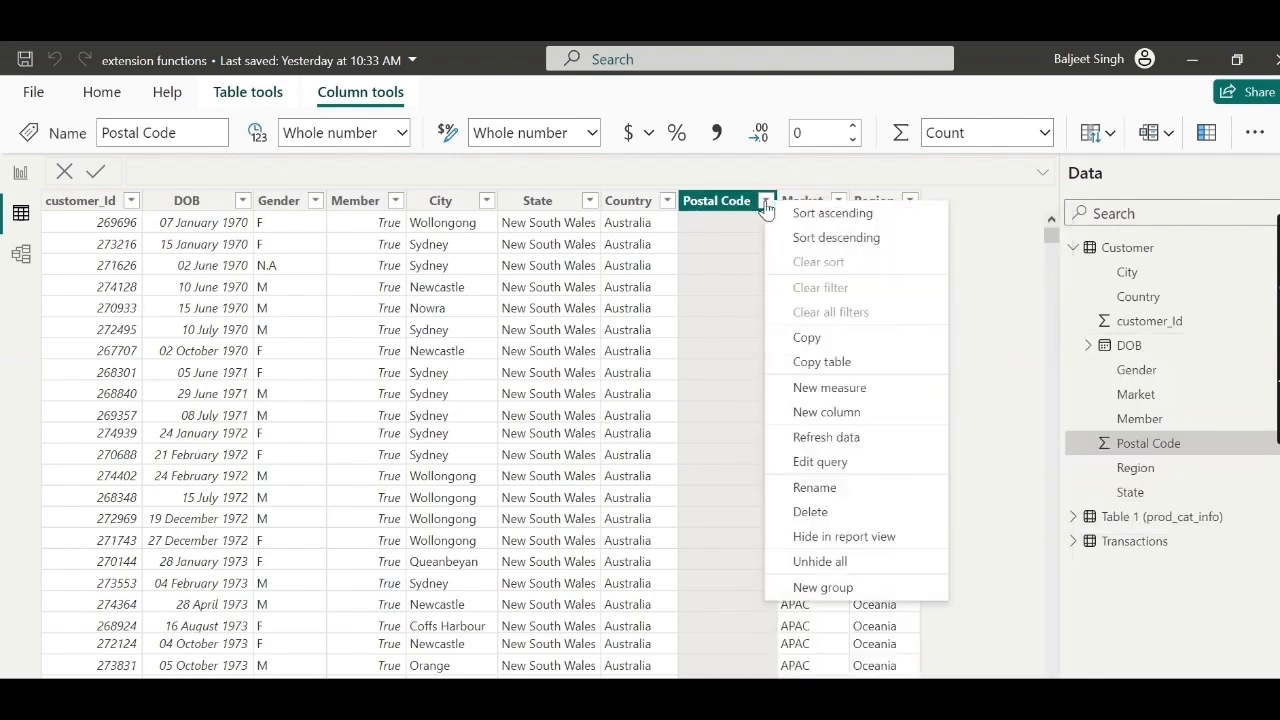
pyautogui.click(819, 513)
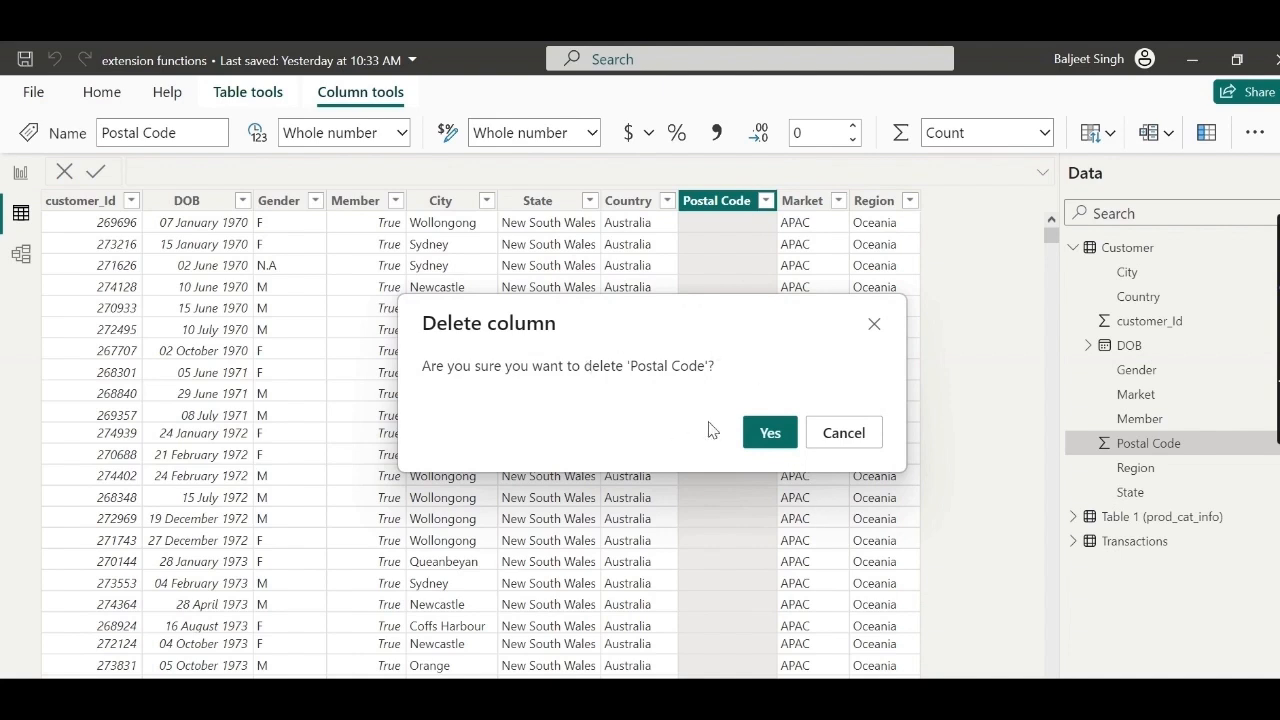
pyautogui.click(764, 433)
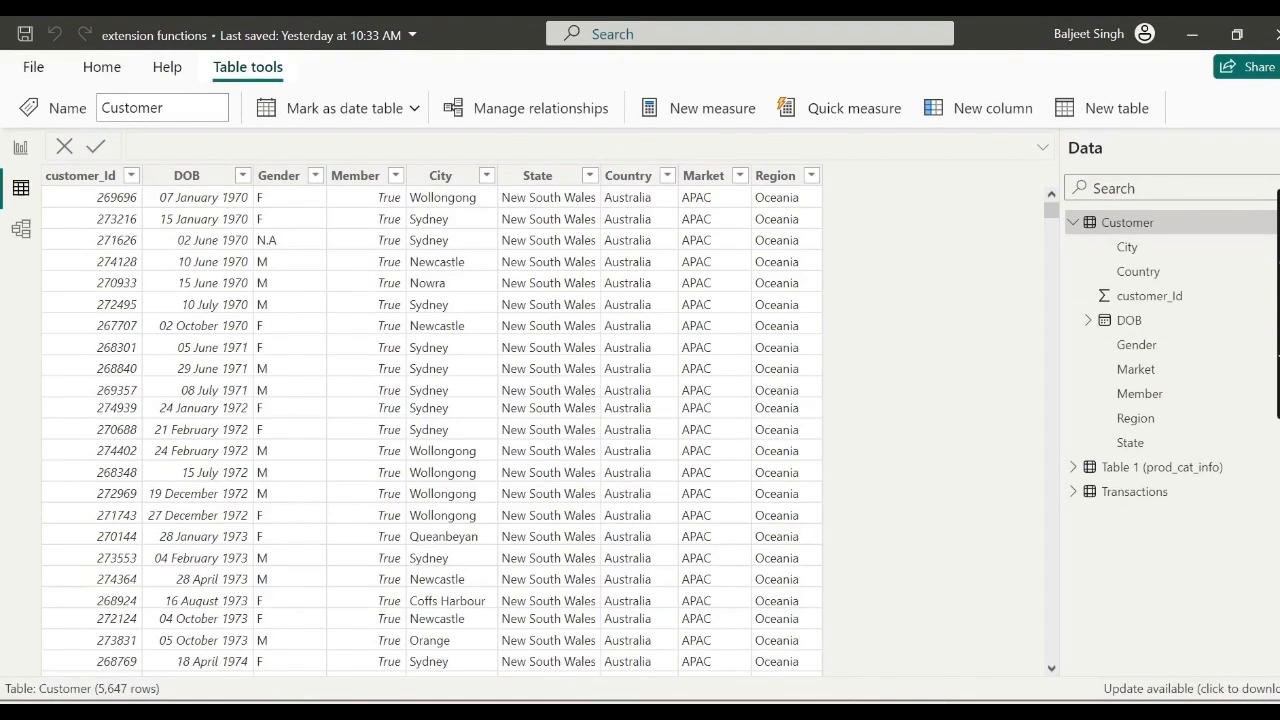
# - Create a new calculated column in the Customer table and name it Gender BLANK in its formula
pyautogui.click(955, 116)
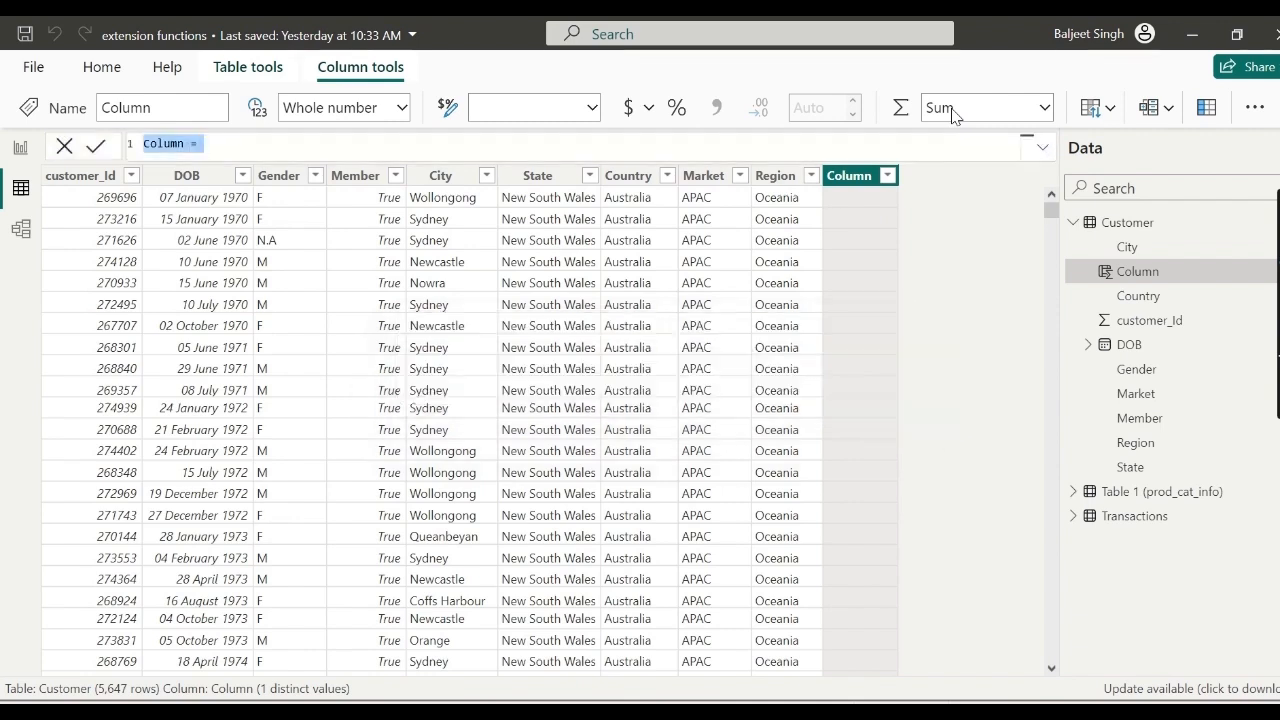
pyautogui.click(183, 143)
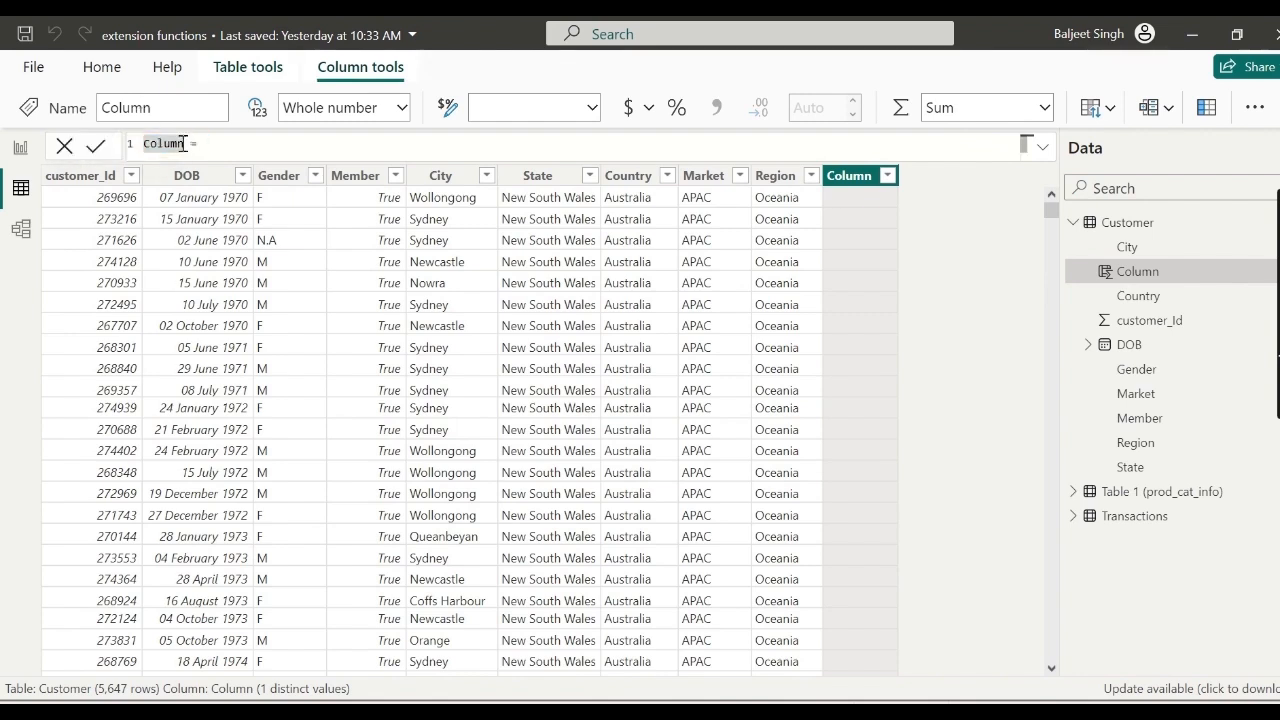
pyautogui.write('Gen')
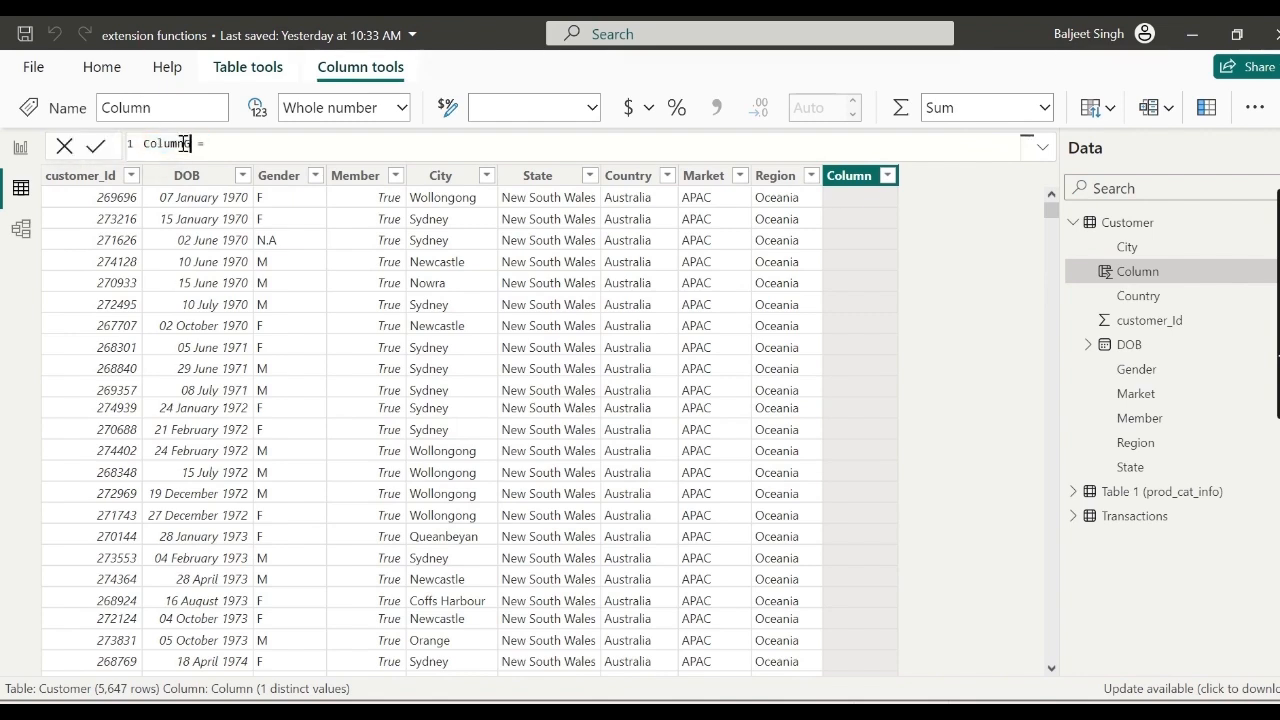
pyautogui.write('der BLANK')
pyautogui.doubleClick(184, 143)
pyautogui.click(184, 143)
pyautogui.press('BackSpace')
pyautogui.press('BackSpace')
pyautogui.press('BackSpace')
pyautogui.press('BackSpace')
pyautogui.press('BackSpace')
pyautogui.press('BackSpace')
# - Start the Gender BLANK formula with an IF function testing whether Customer[Gender] equals "N.A"
pyautogui.write('IF')
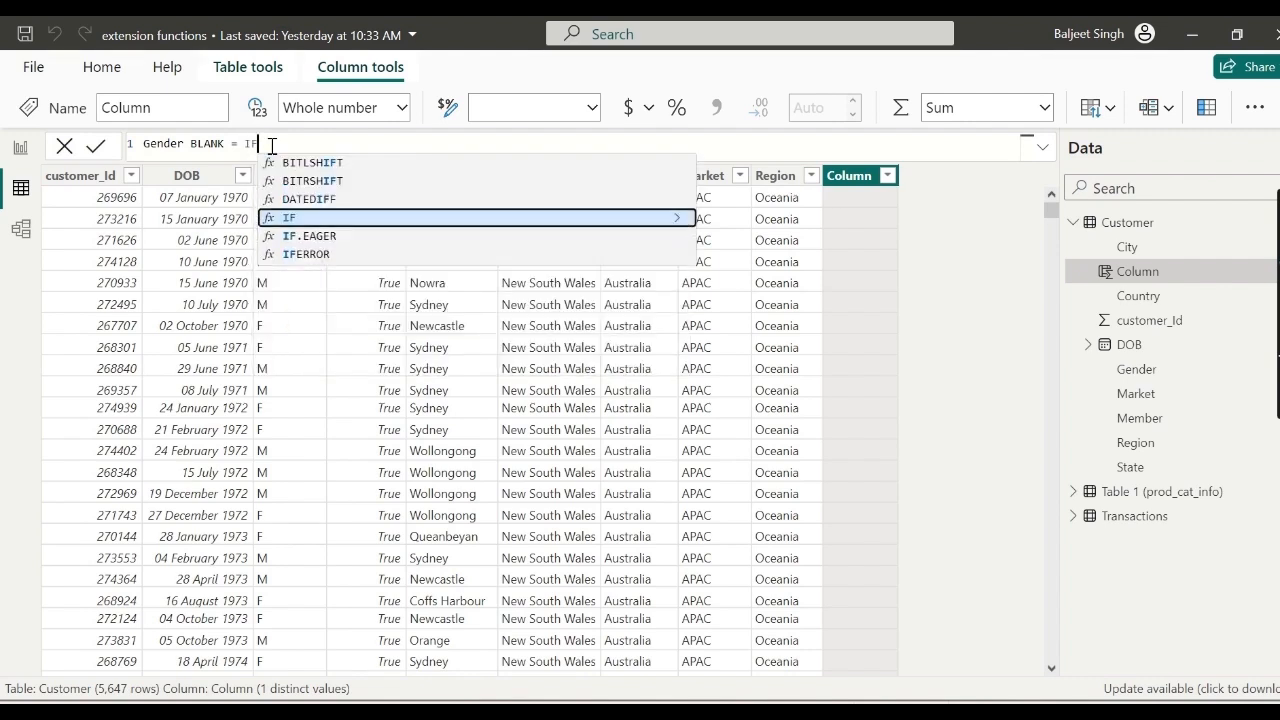
pyautogui.write('(')
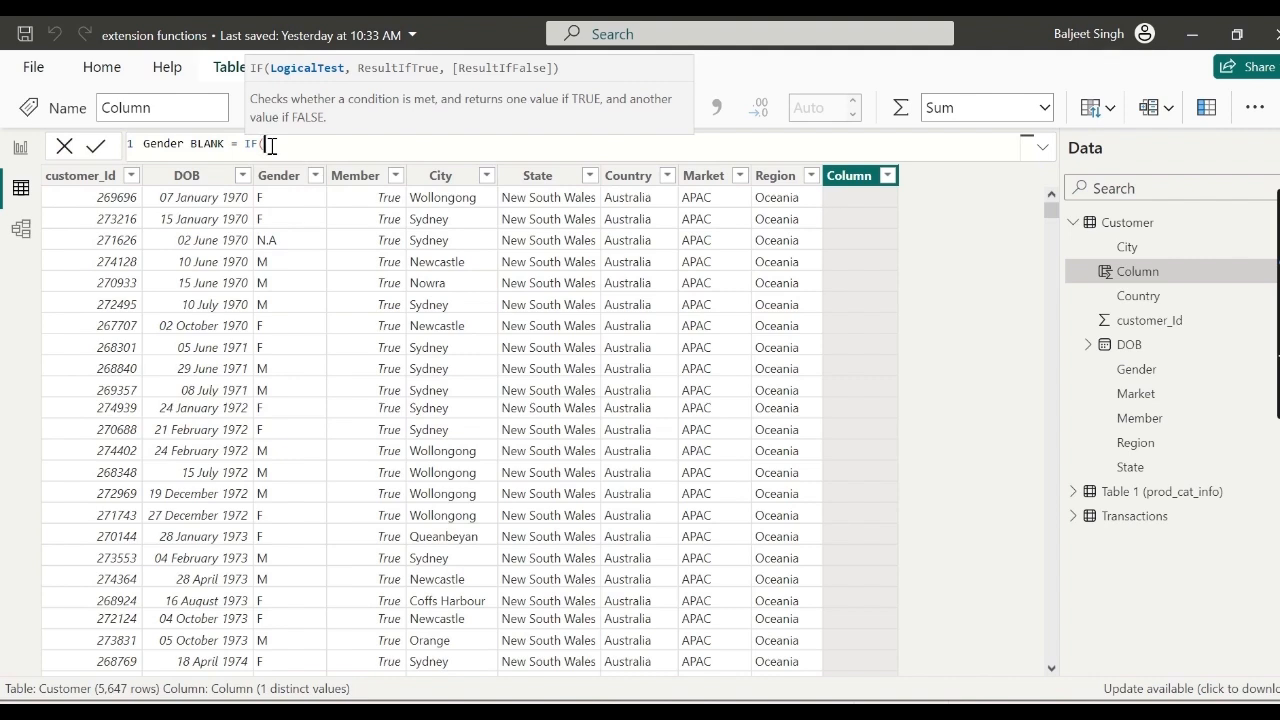
pyautogui.write('C')
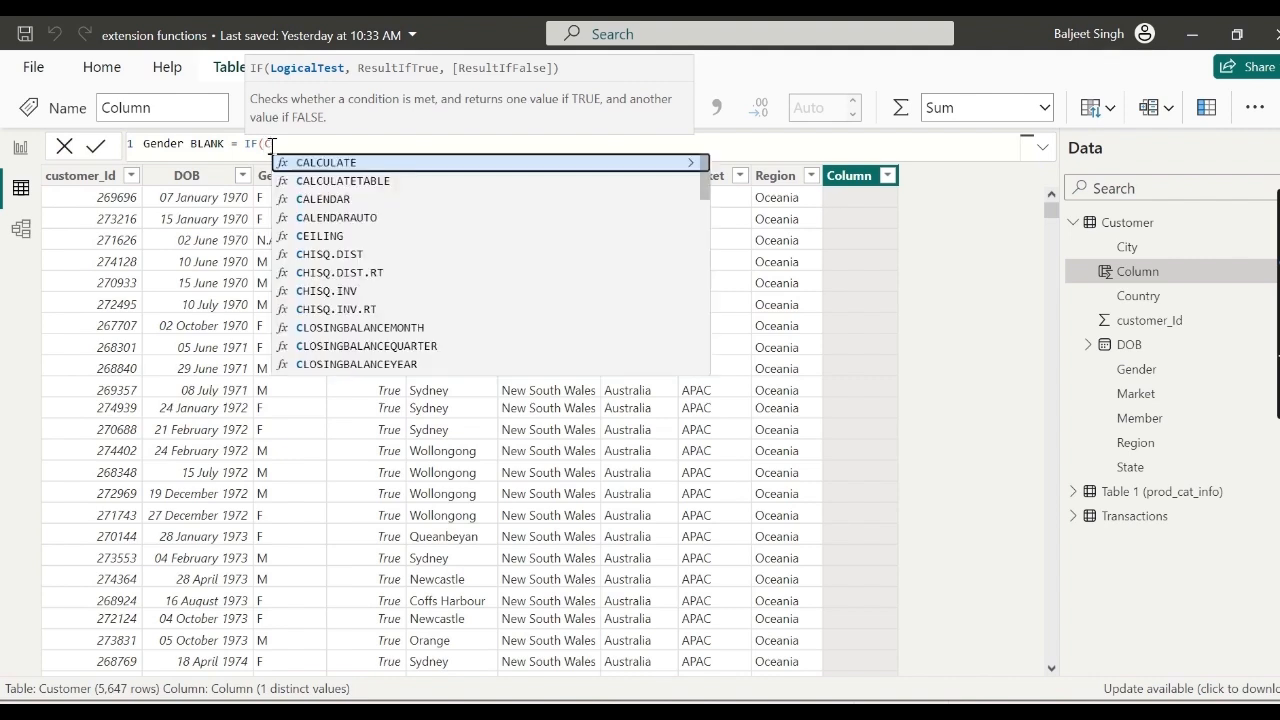
pyautogui.write('us')
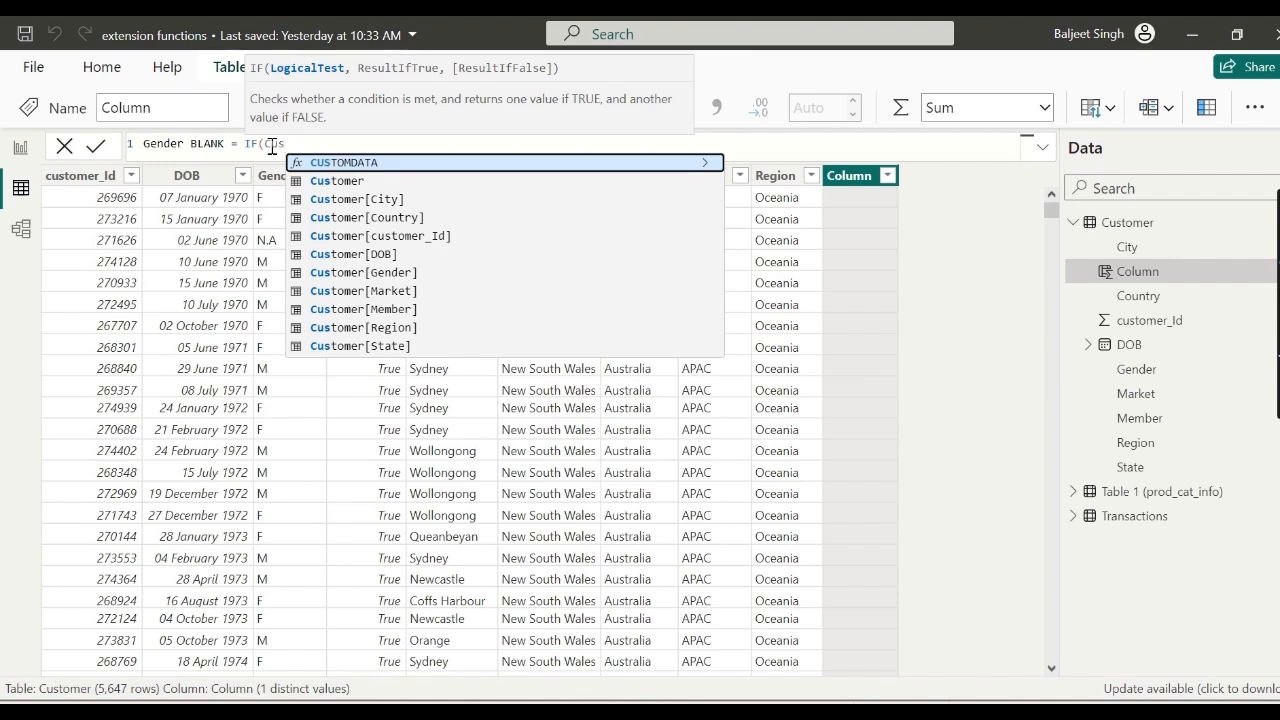
pyautogui.click(377, 270)
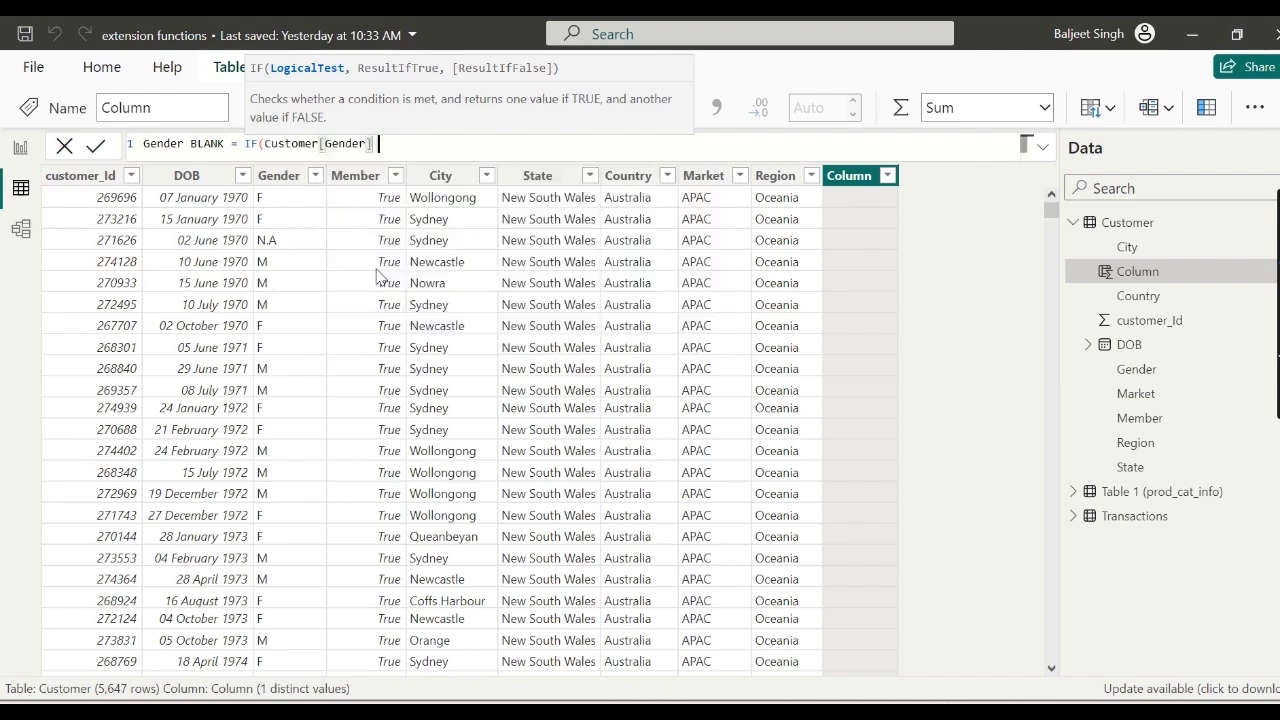
pyautogui.write('= "N')
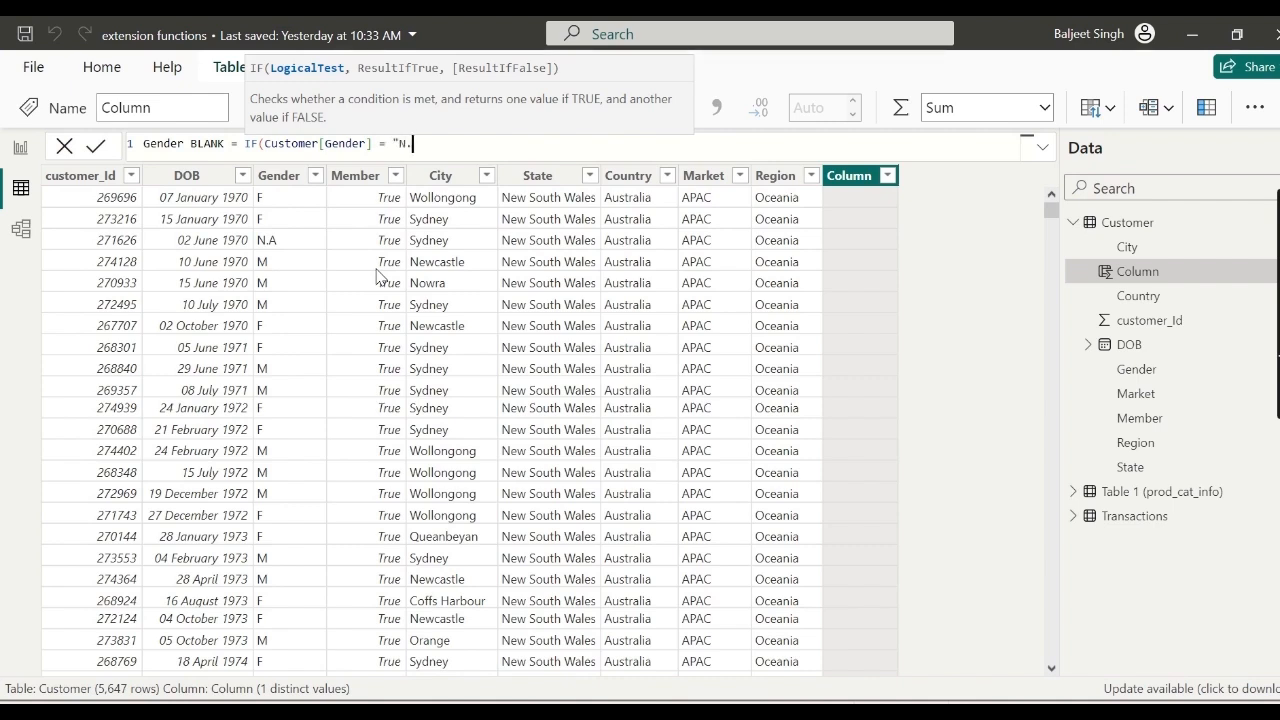
pyautogui.write('.A",')
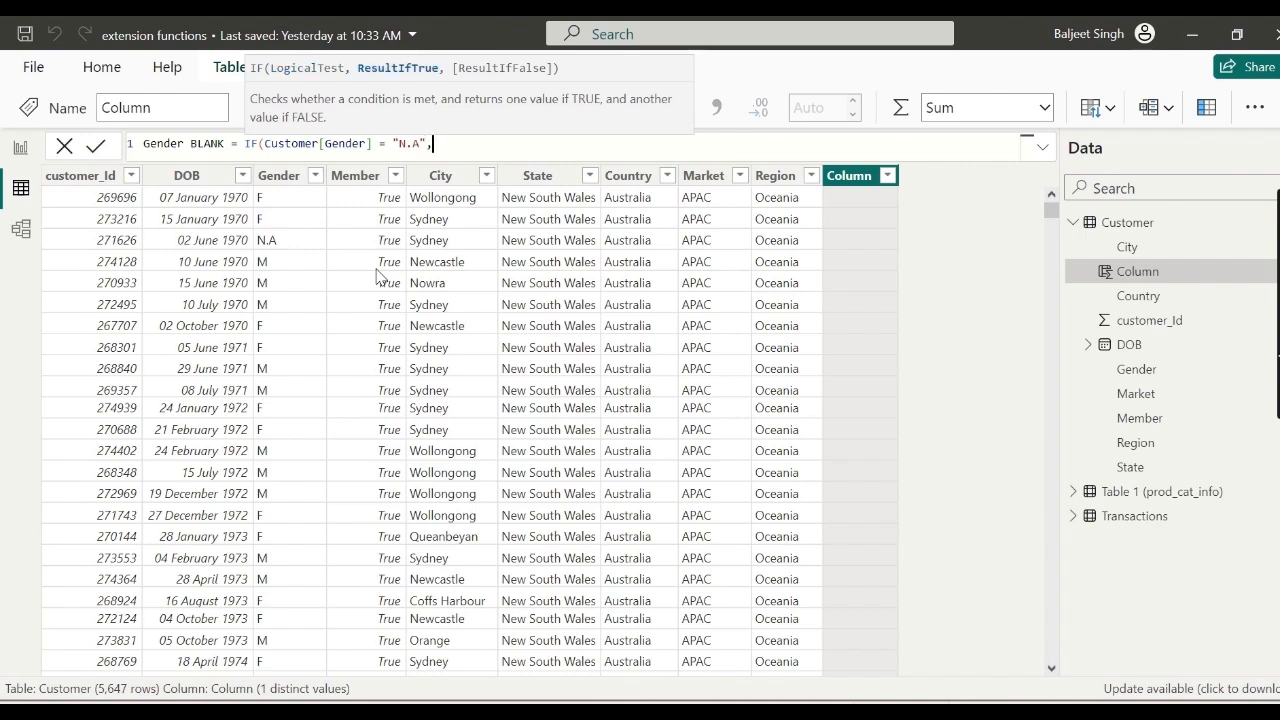
# - Complete the IF with BLANK() as the true result and Customer[Gender] as the false result, and commit the column
pyautogui.write(' BL')
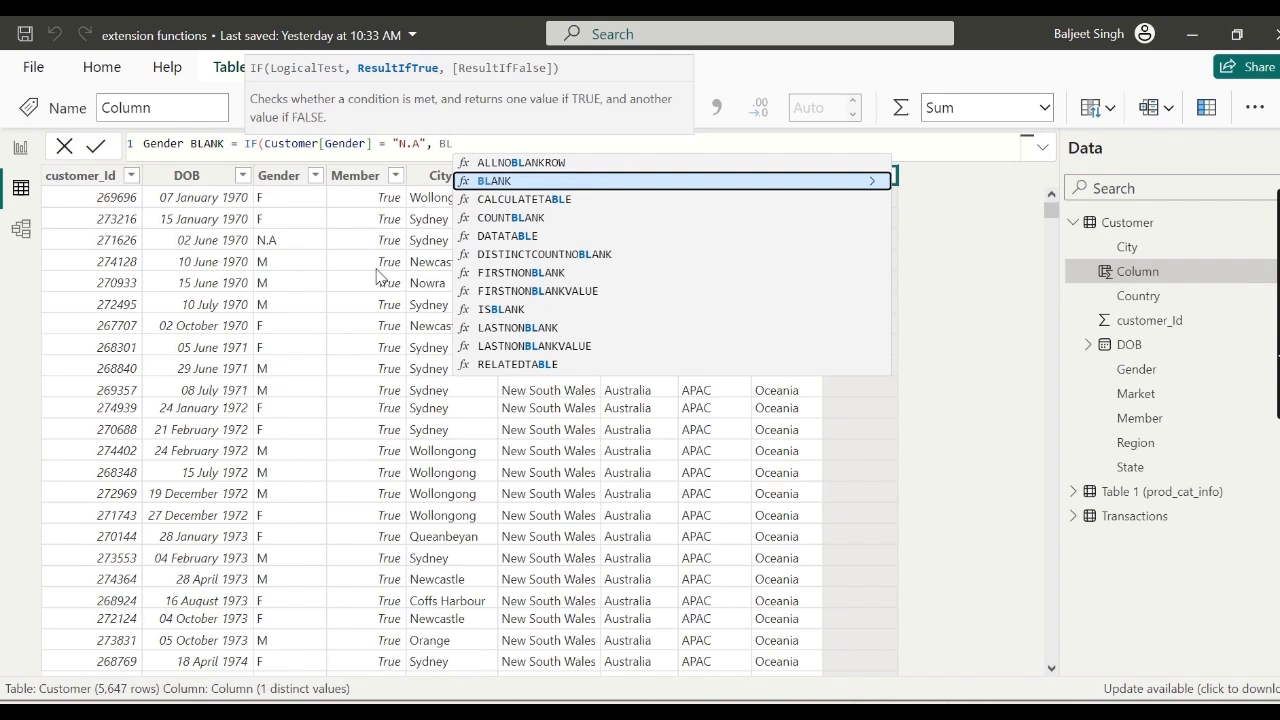
pyautogui.write('ANK')
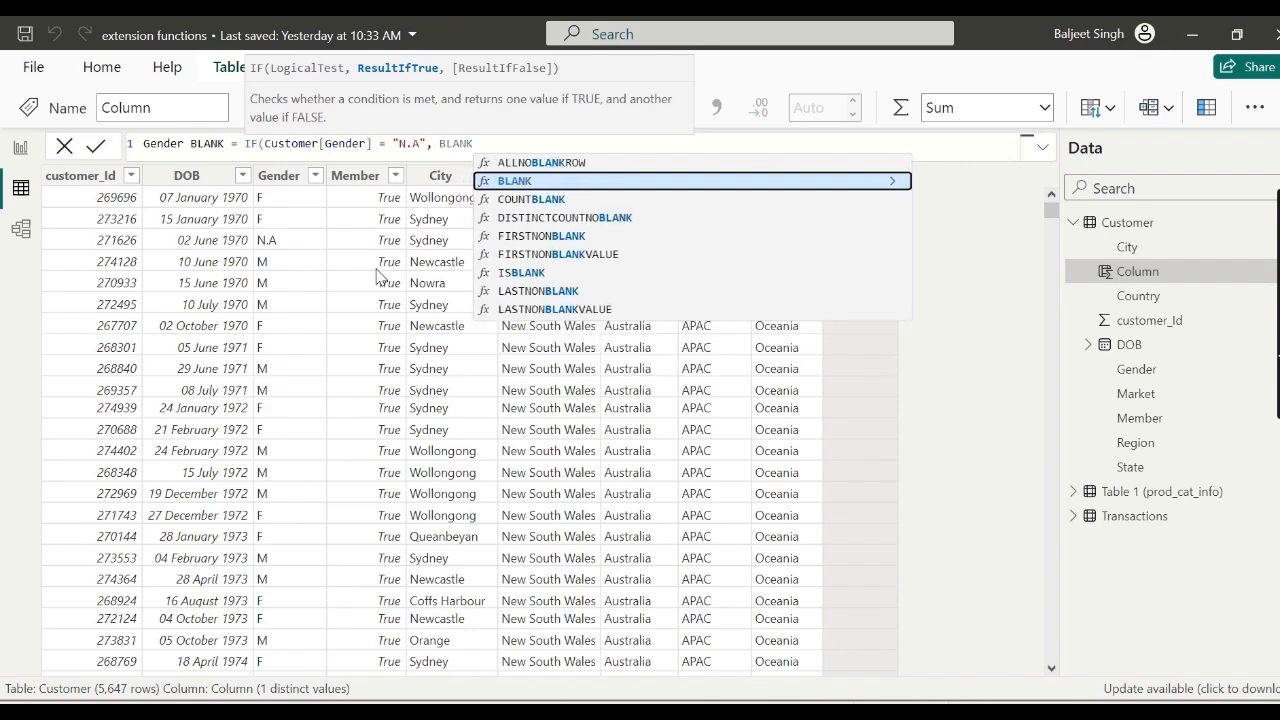
pyautogui.write('()')
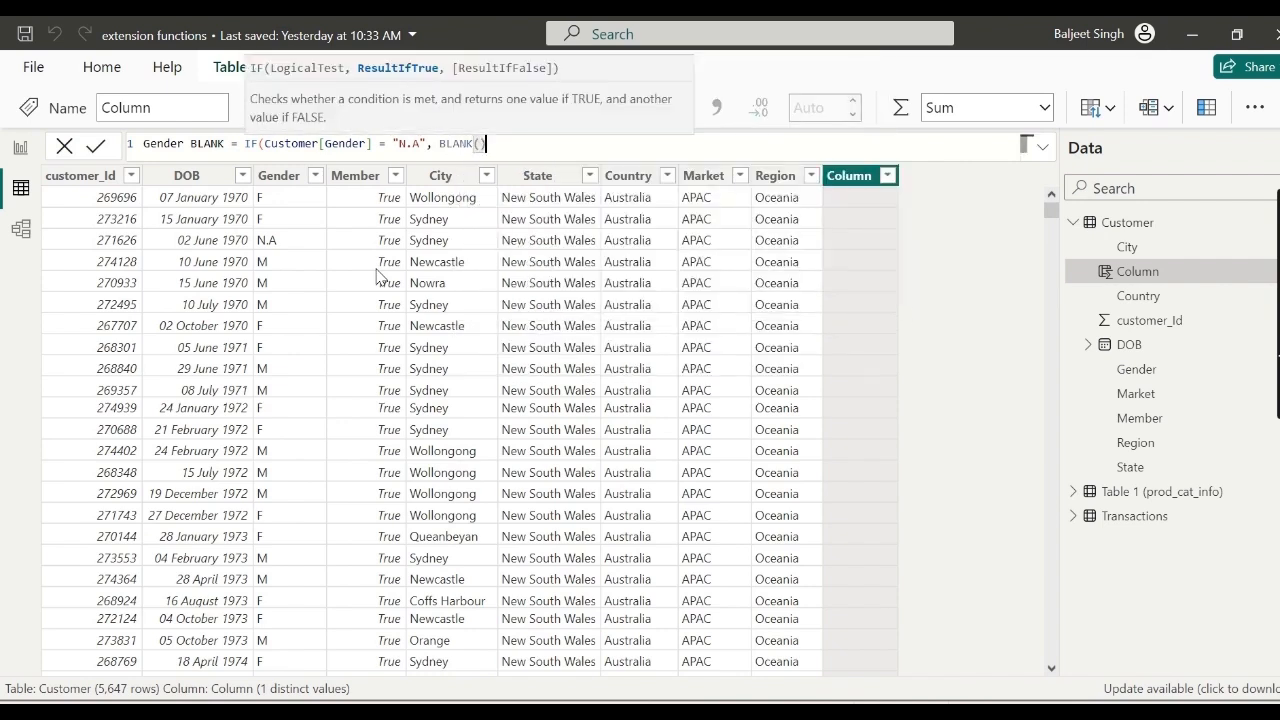
pyautogui.write(', ')
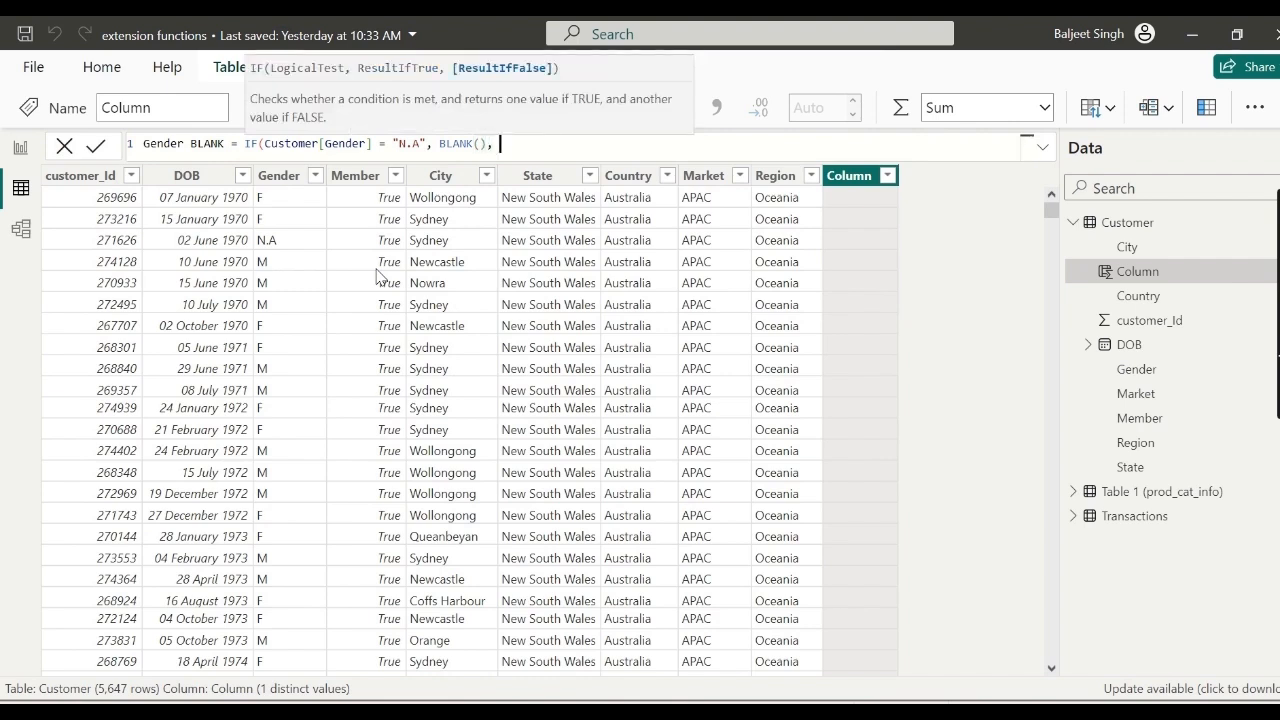
pyautogui.write('C')
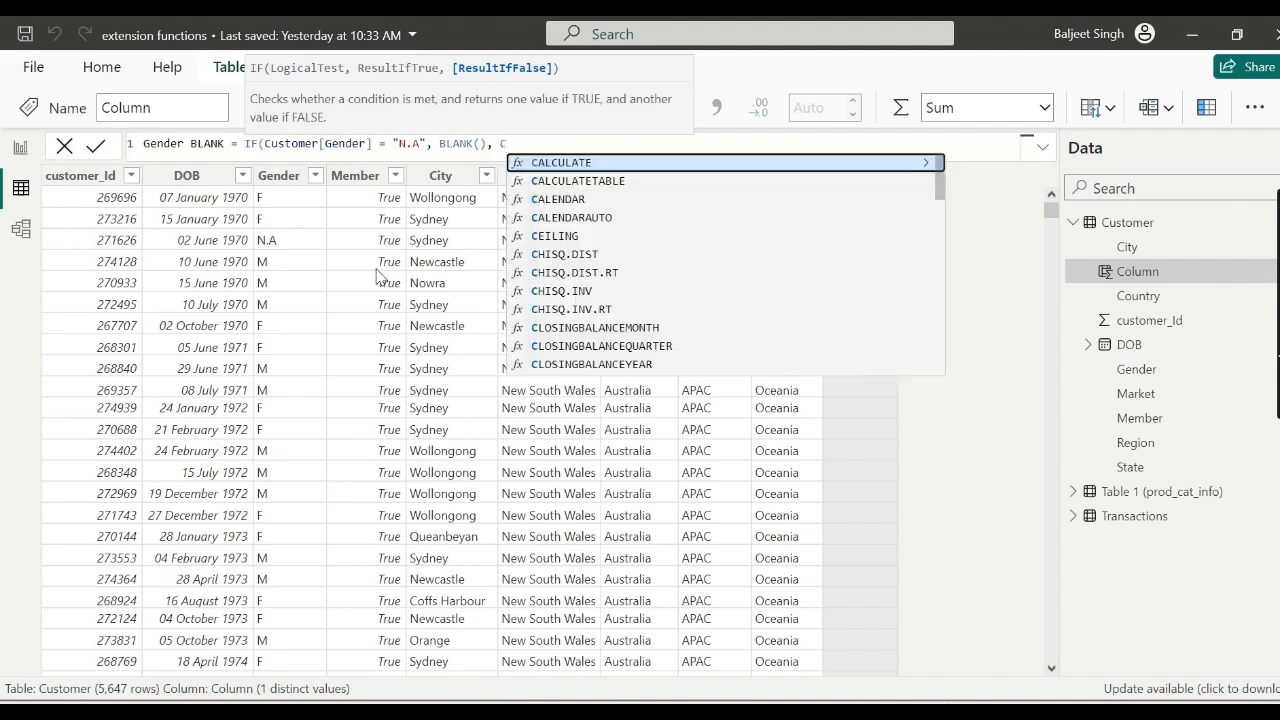
pyautogui.write('Us')
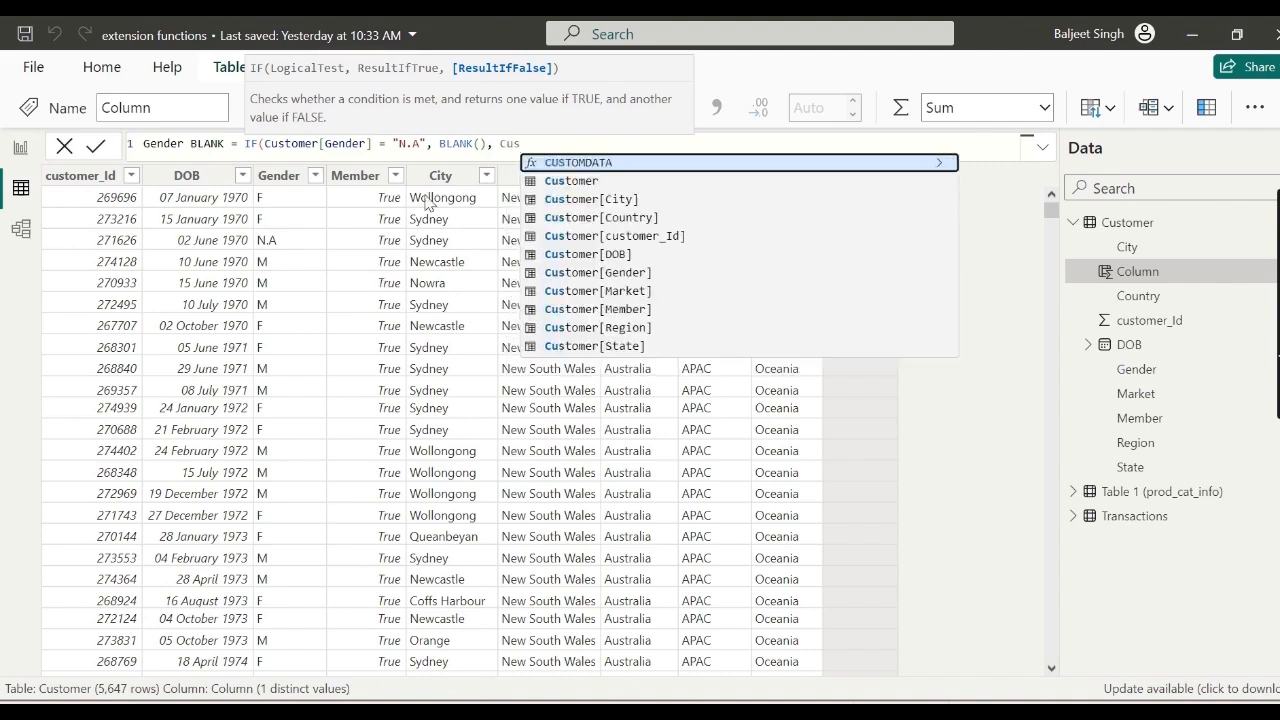
pyautogui.click(605, 274)
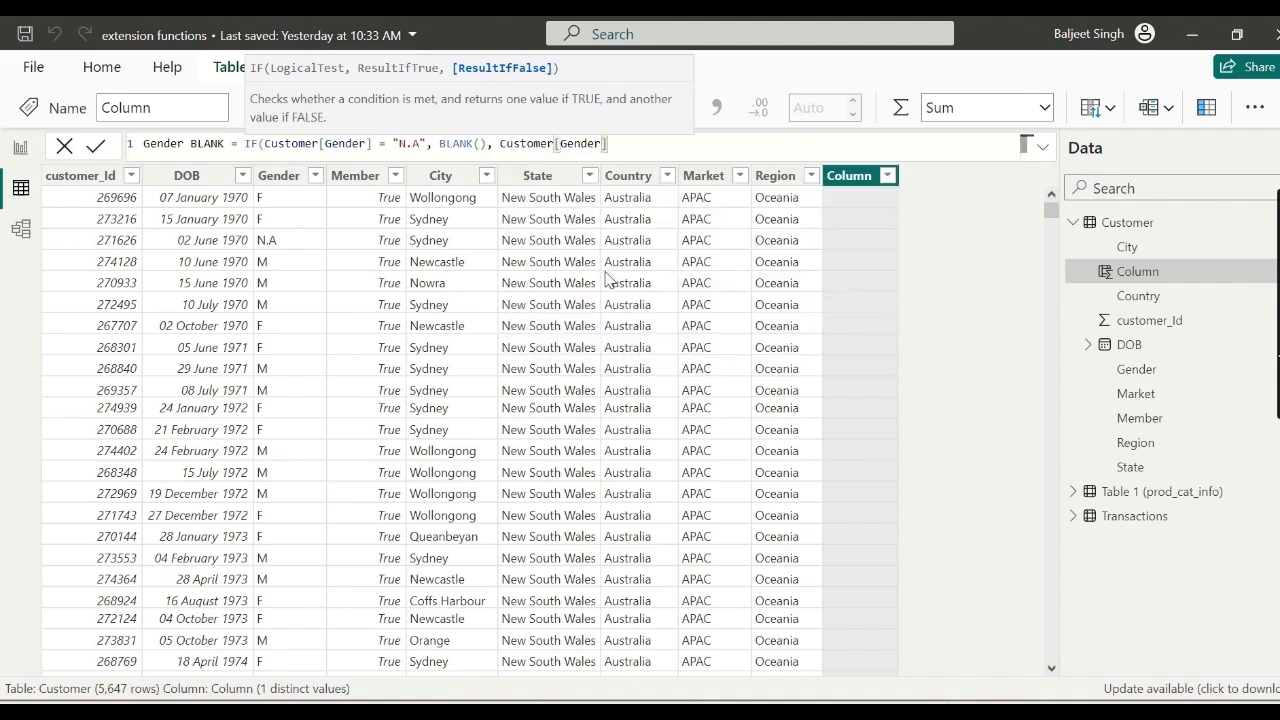
pyautogui.write(')')
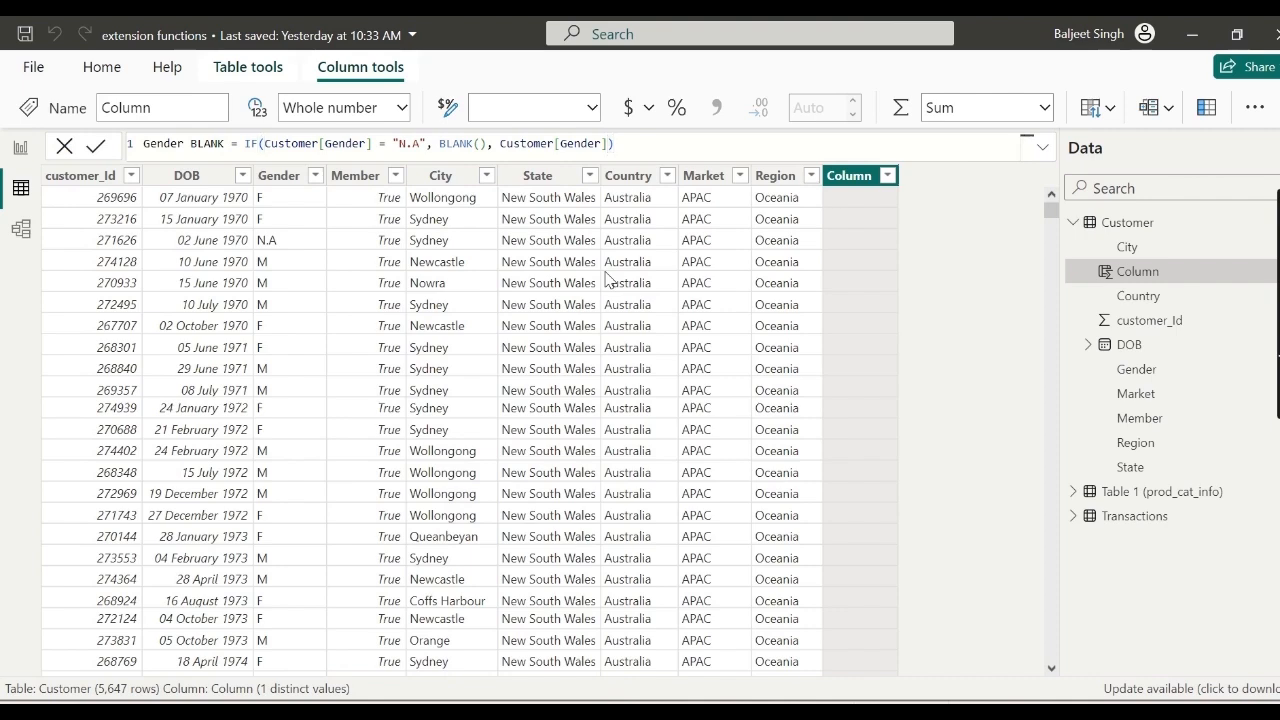
pyautogui.press('Return')
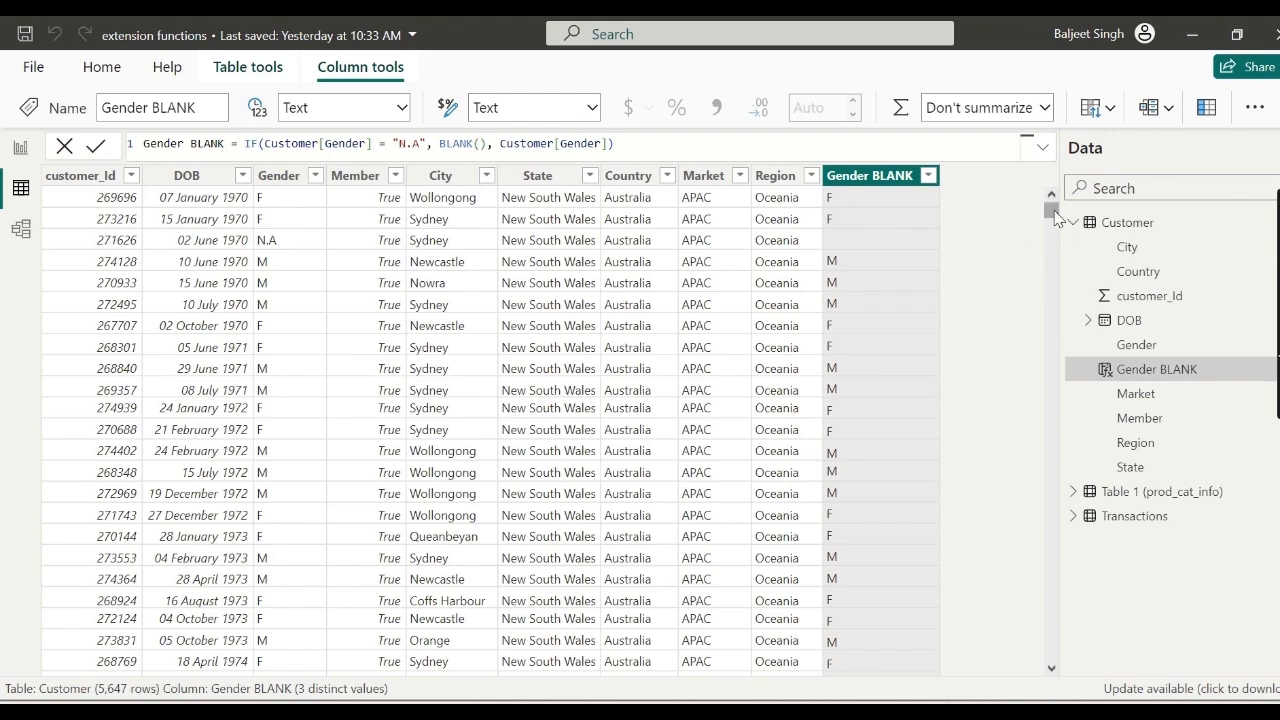
# - Look through the Customer rows and compare the distinct values offered for filtering in the Gender and Gender BLANK columns
pyautogui.moveTo(1052, 212)
pyautogui.mouseDown()
pyautogui.moveTo(1057, 281)
pyautogui.moveTo(1051, 226)
pyautogui.mouseUp()
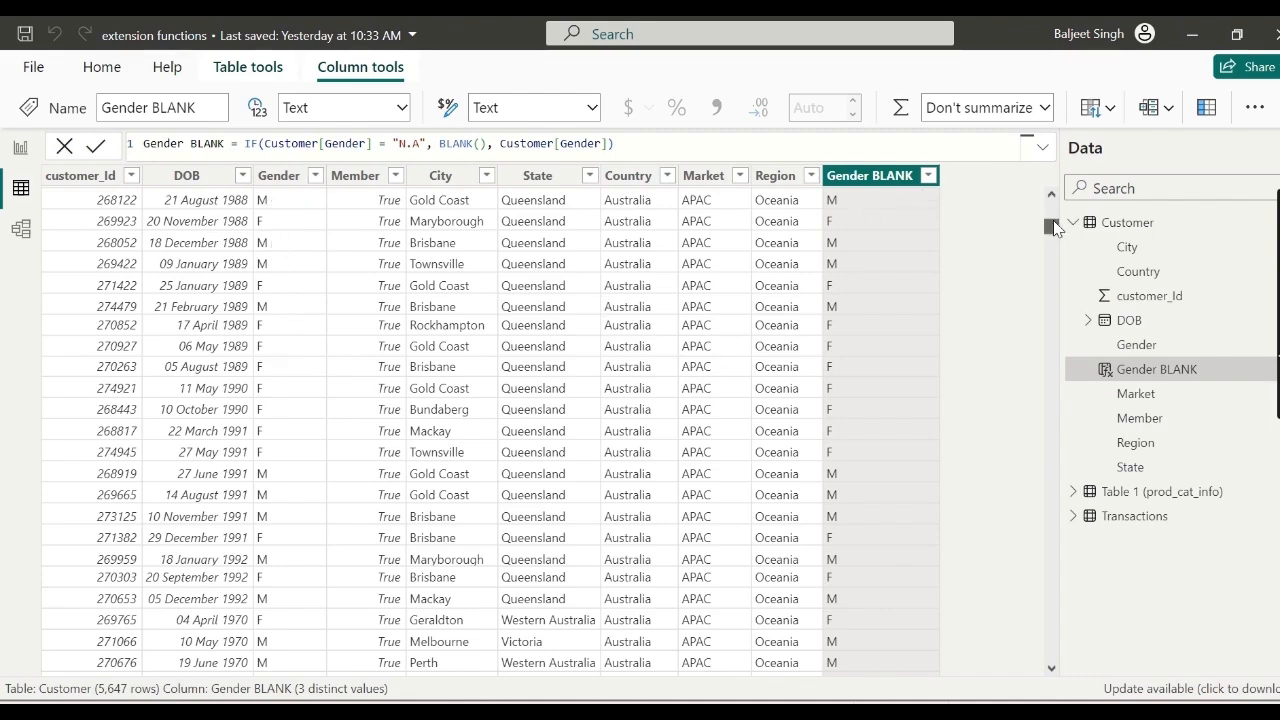
pyautogui.moveTo(1053, 227); pyautogui.dragTo(1053, 184)
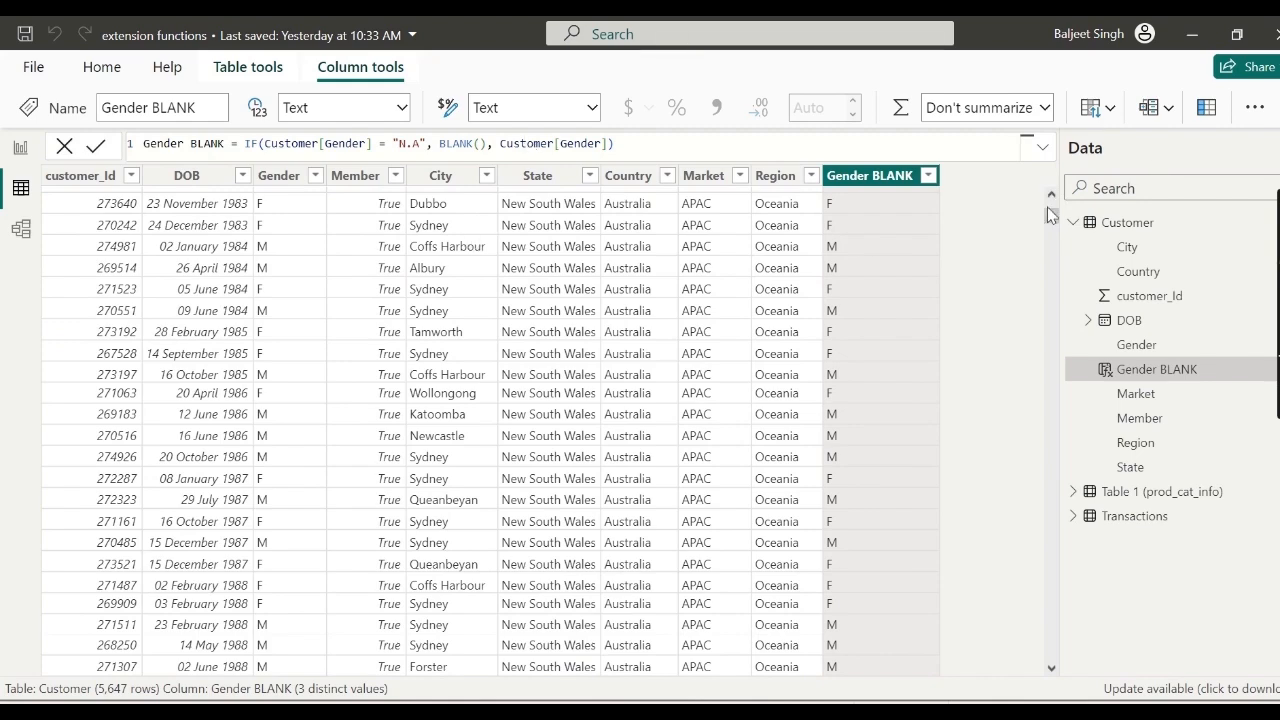
pyautogui.moveTo(1050, 215); pyautogui.dragTo(1053, 198)
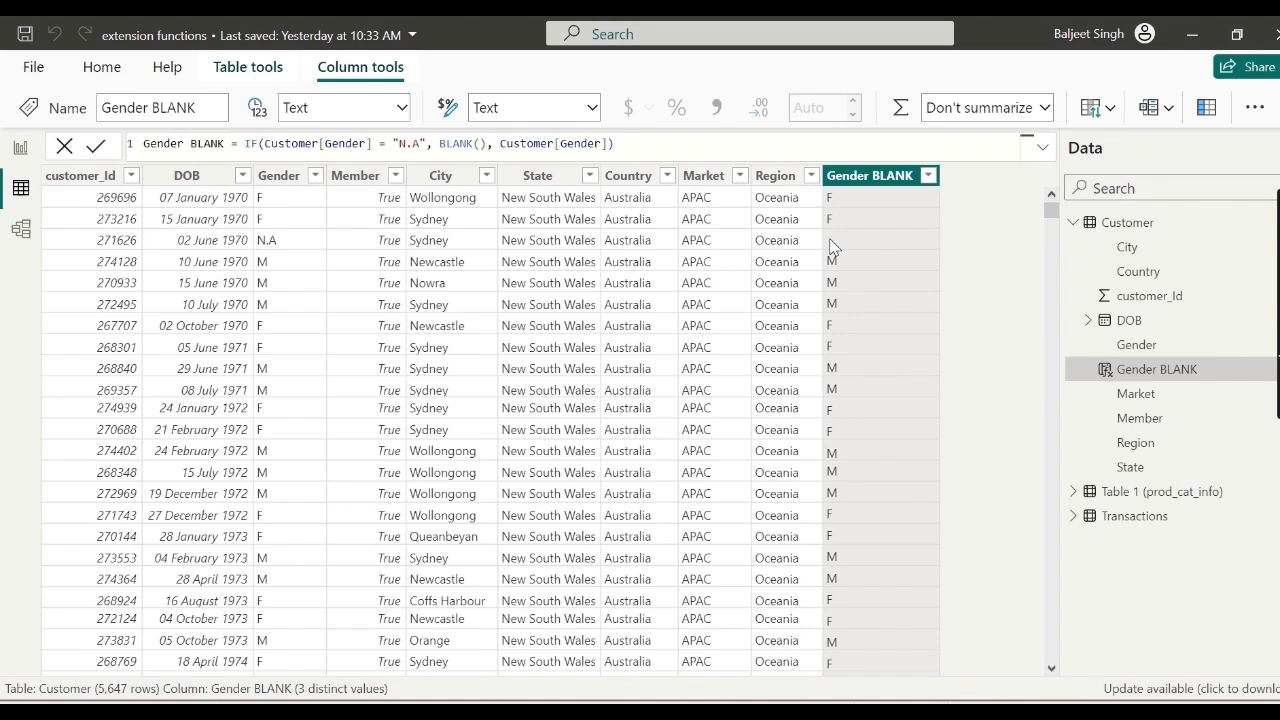
pyautogui.click(320, 178)
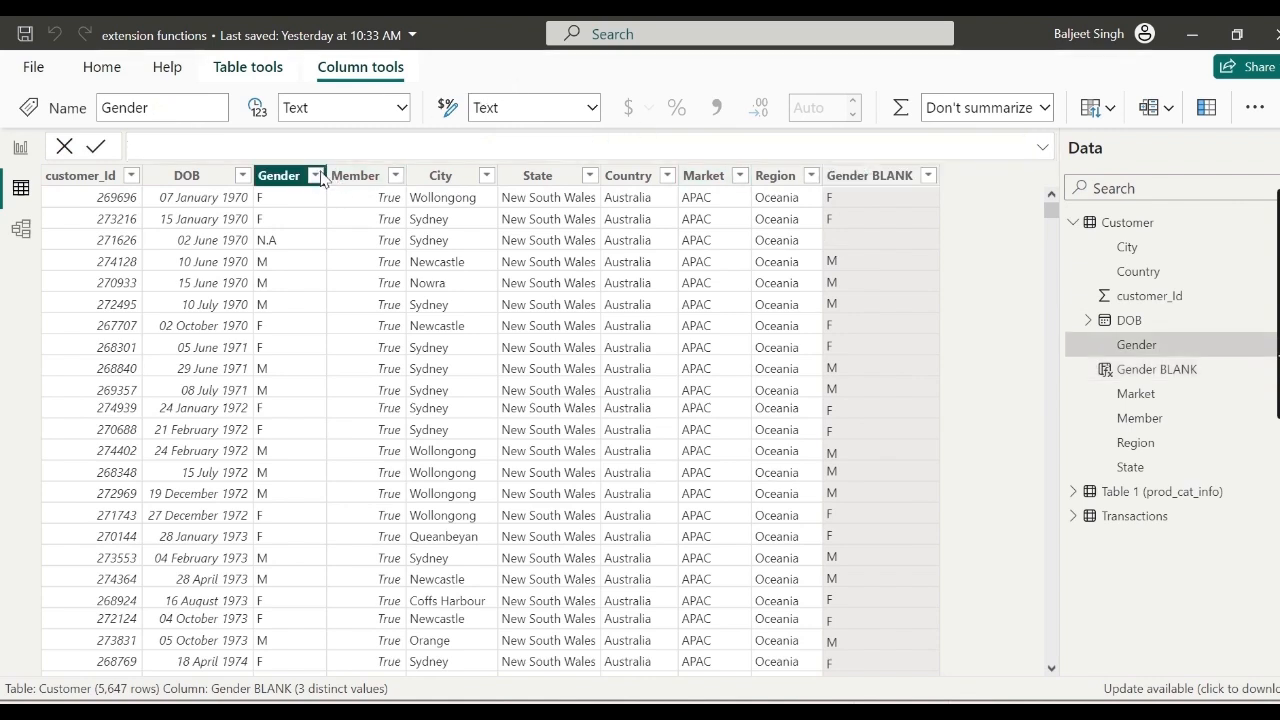
pyautogui.click(316, 176)
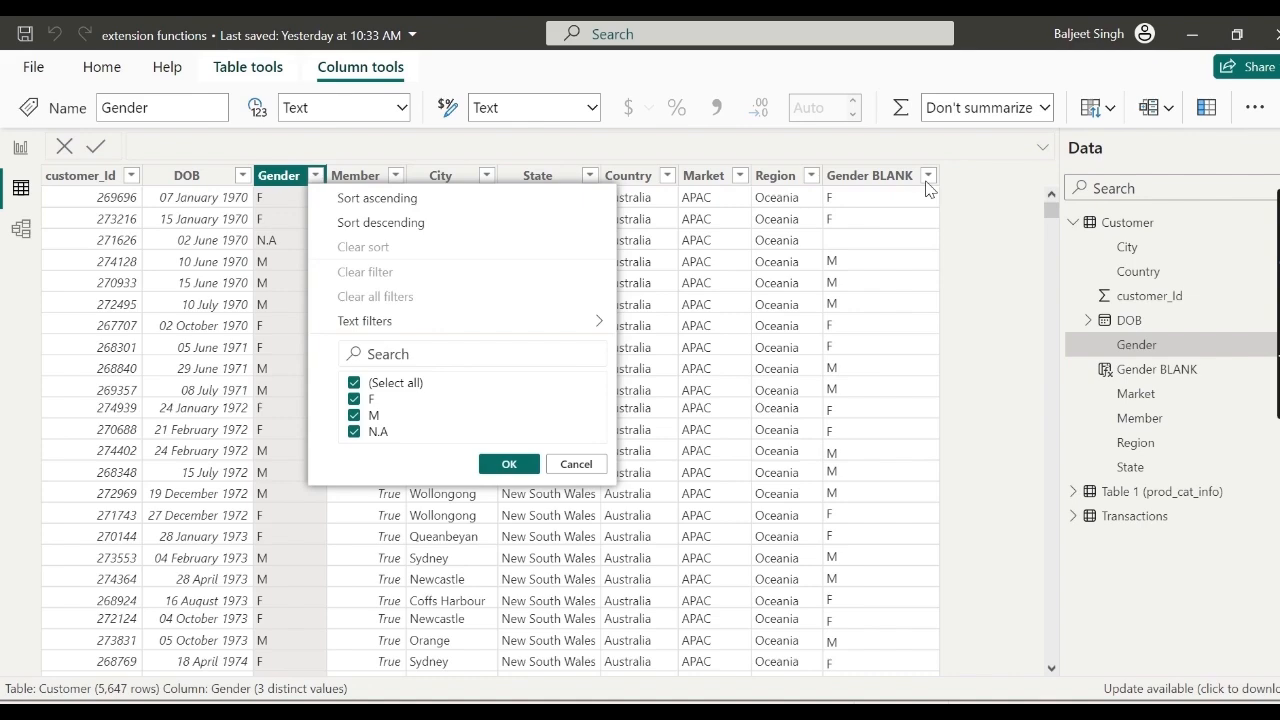
pyautogui.click(510, 464)
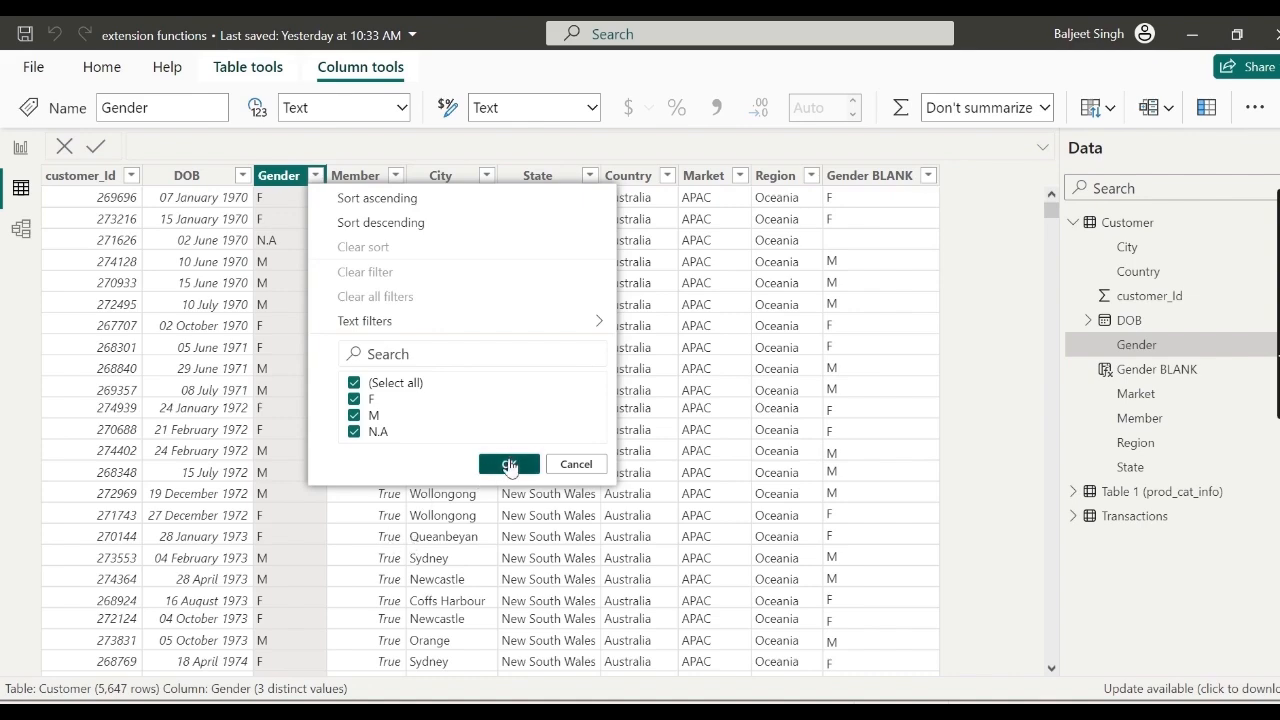
pyautogui.click(930, 178)
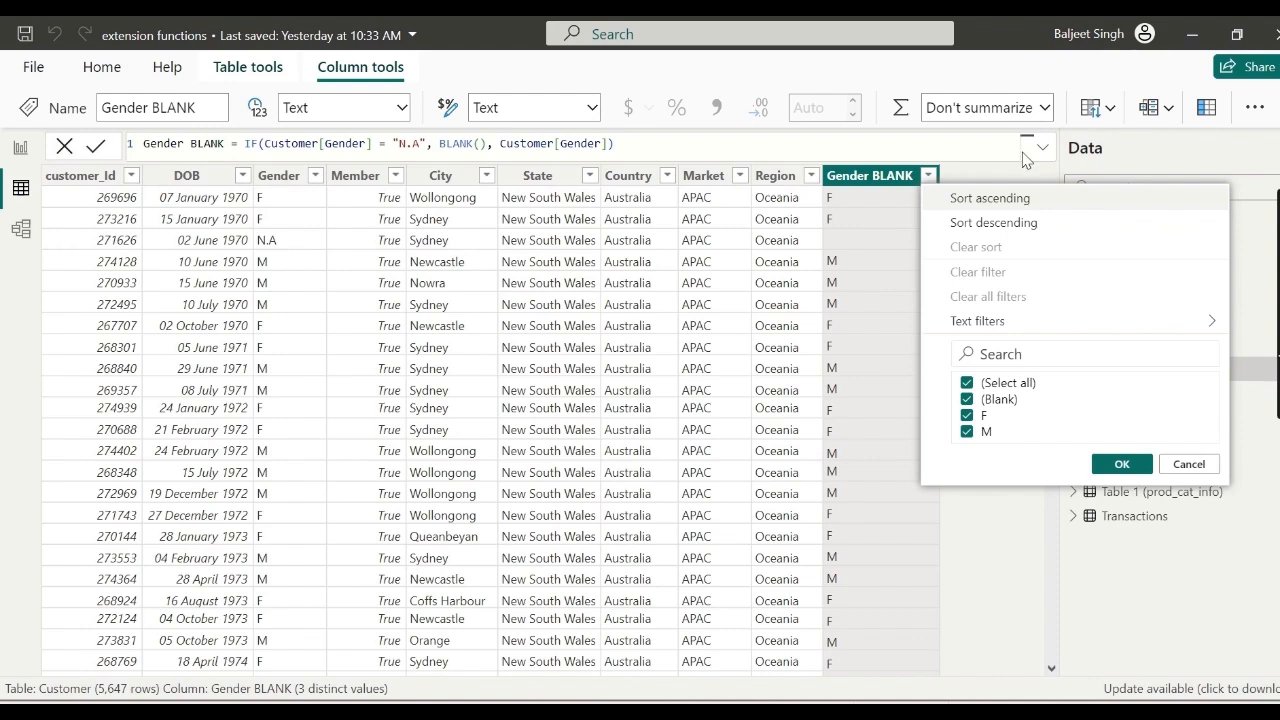
pyautogui.click(1110, 466)
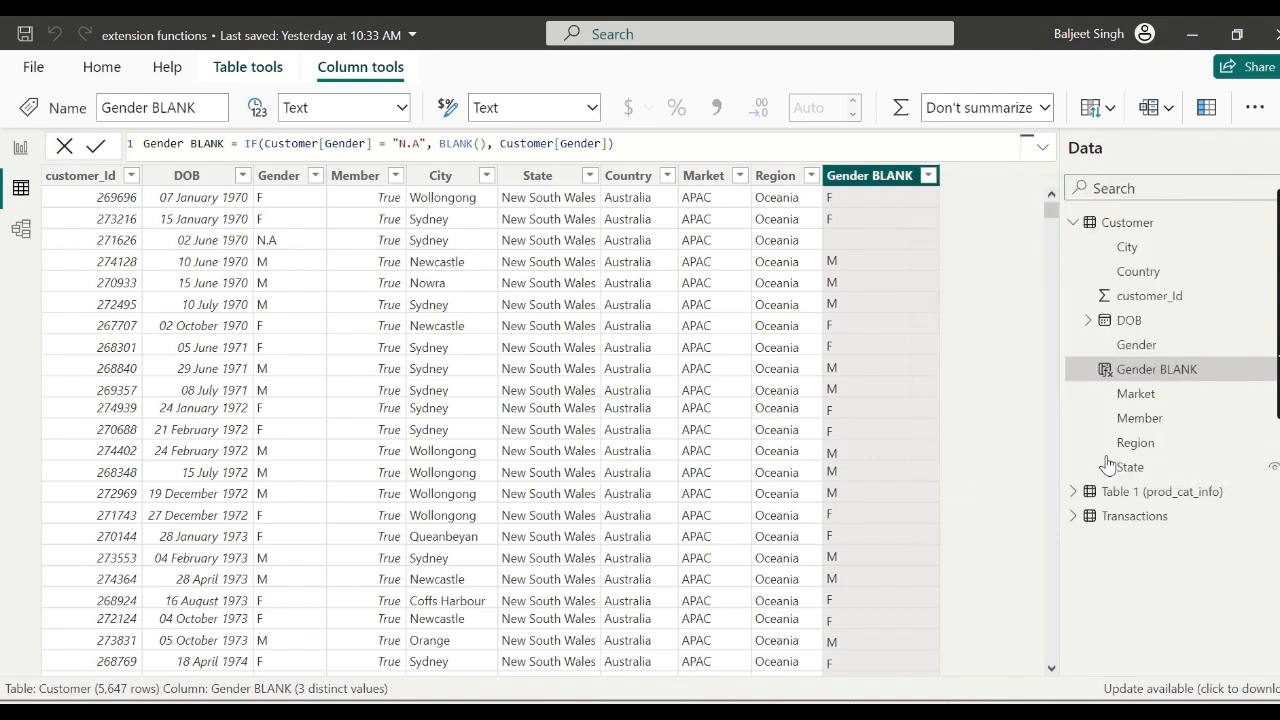
# - Create a new measure in the Customer table and name it Gender COUNT in its formula
pyautogui.click(247, 68)
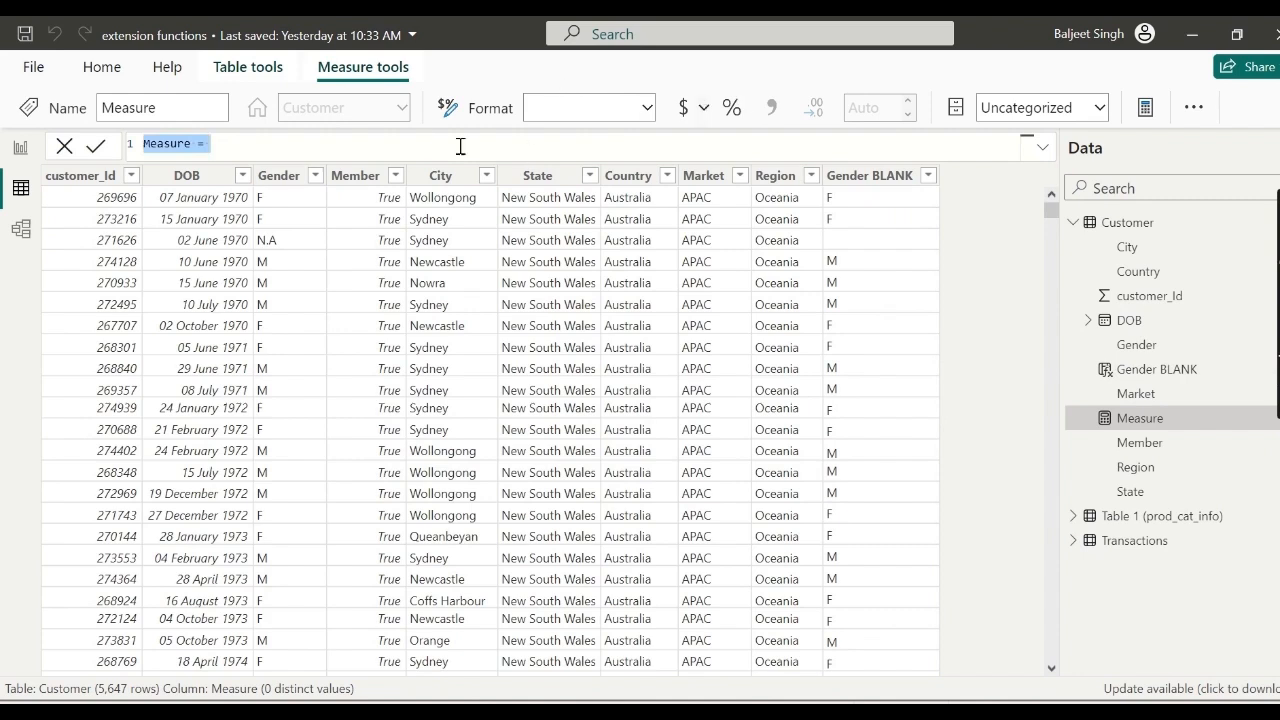
pyautogui.click(195, 143)
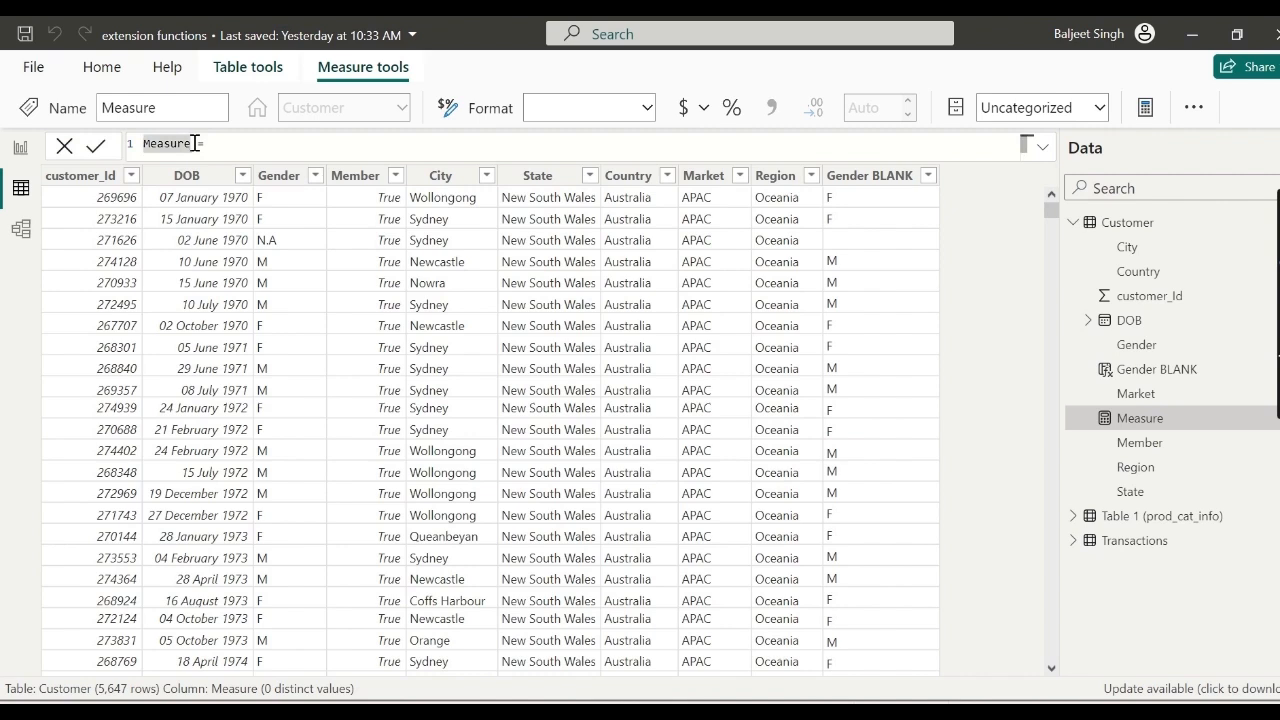
pyautogui.press('Delete')
pyautogui.press('Delete')
pyautogui.press('BackSpace')
pyautogui.press('BackSpace')
pyautogui.press('BackSpace')
pyautogui.press('BackSpace')
pyautogui.press('BackSpace')
pyautogui.press('BackSpace')
pyautogui.press('BackSpace')
pyautogui.write('Gender COUNT=')
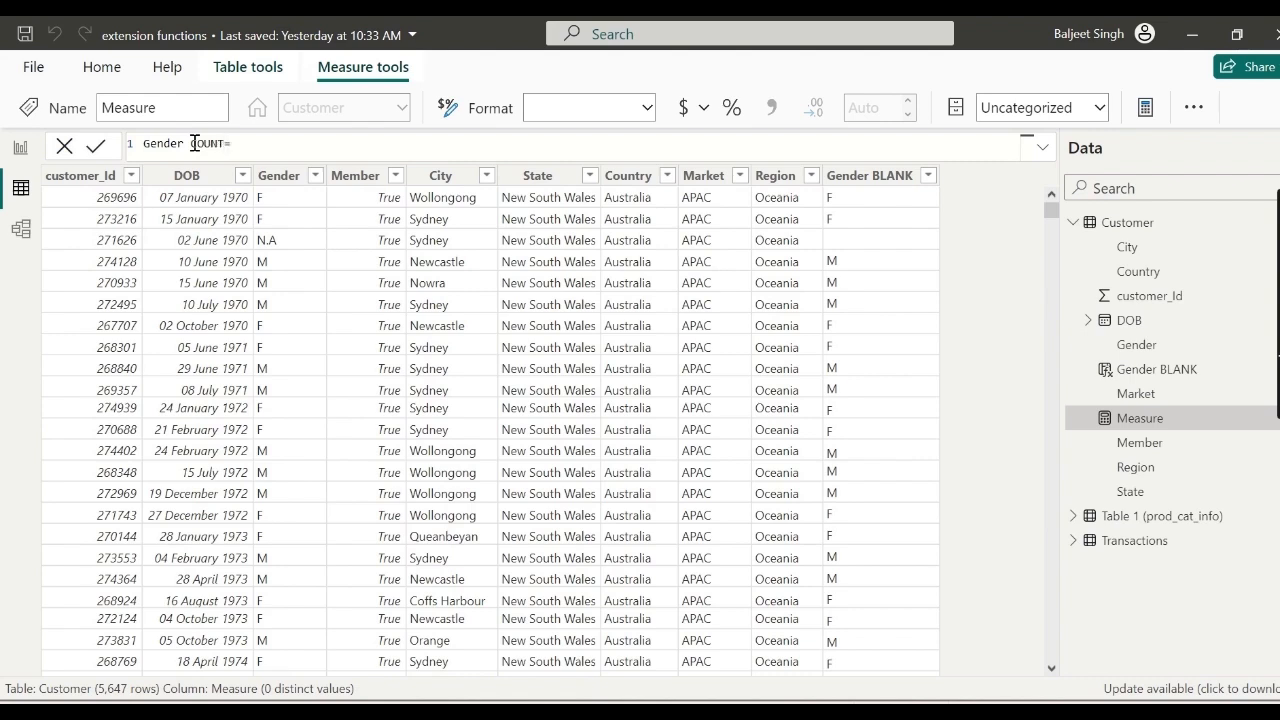
pyautogui.write('T')
# - Define the Gender COUNT measure as COUNT(Customer[Gender])
pyautogui.click(252, 145)
pyautogui.write('COUN')
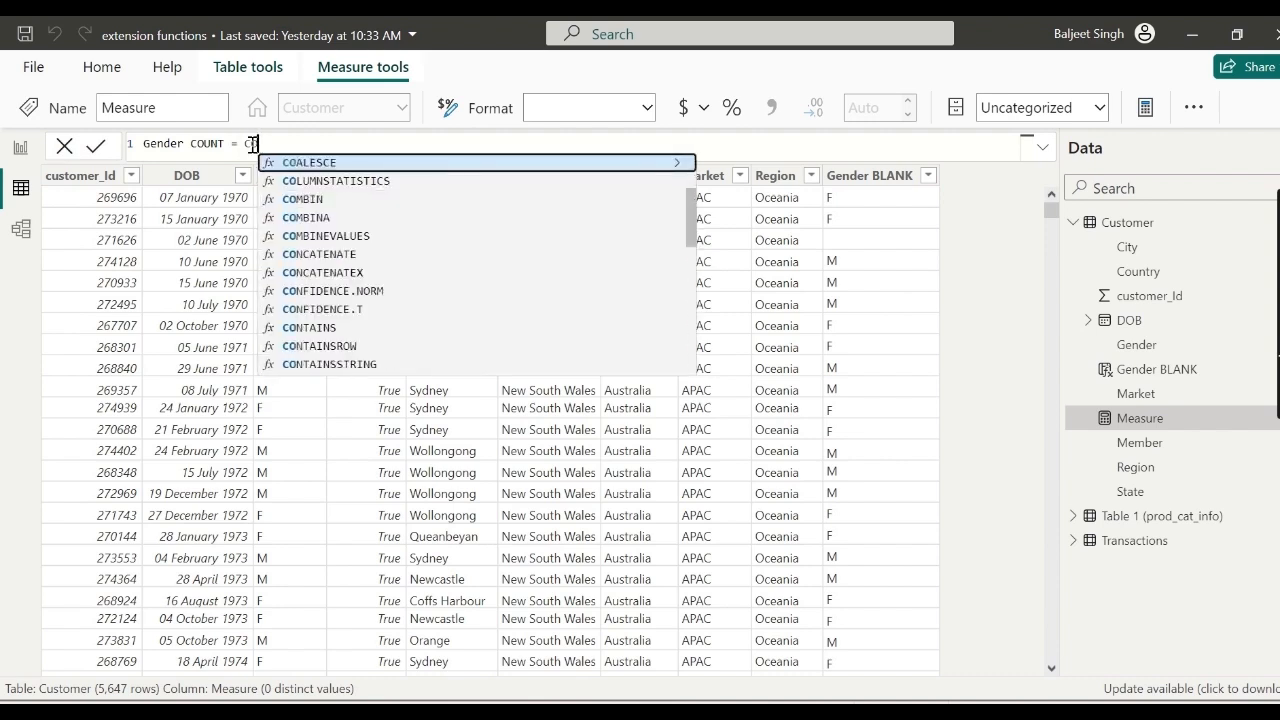
pyautogui.write('T')
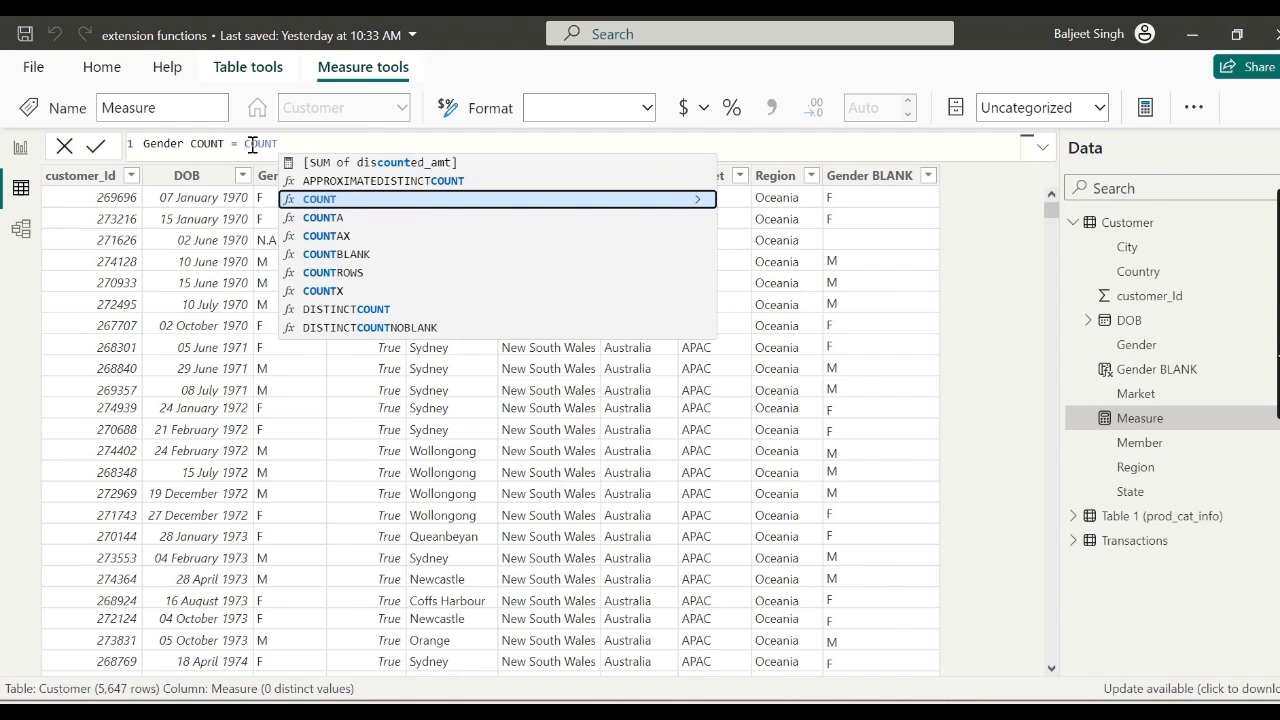
pyautogui.write('(')
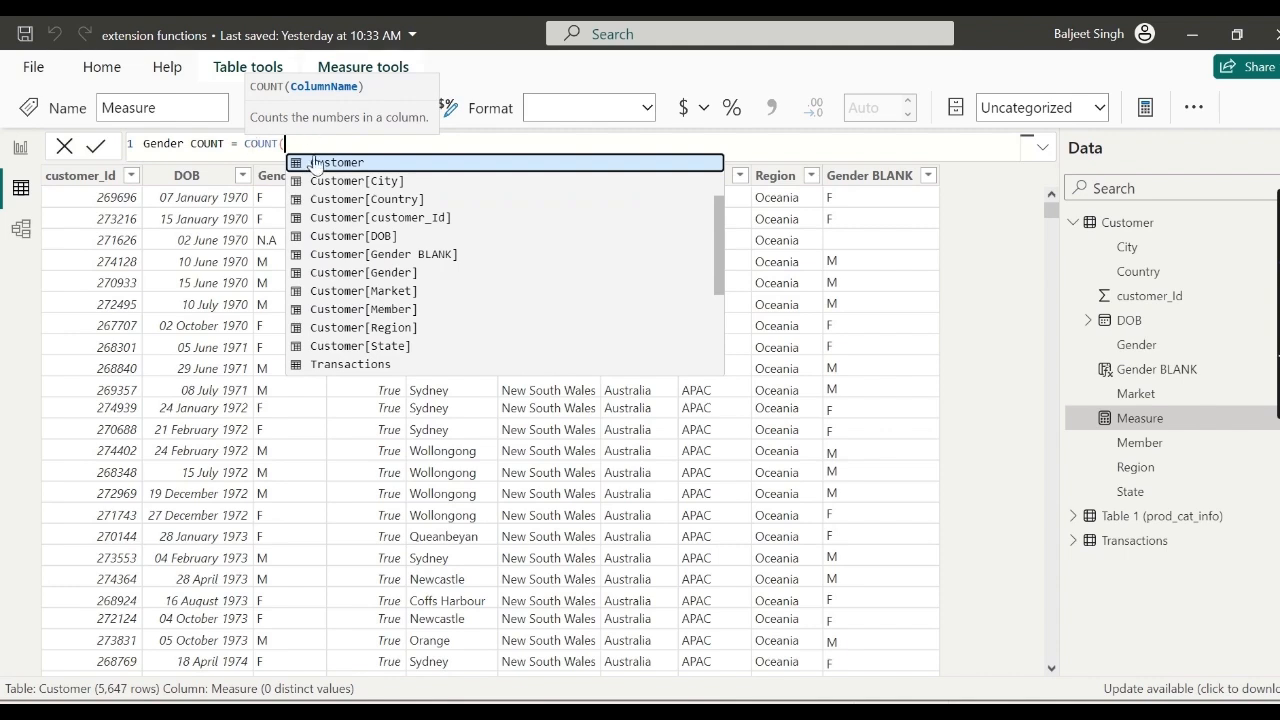
pyautogui.click(387, 279)
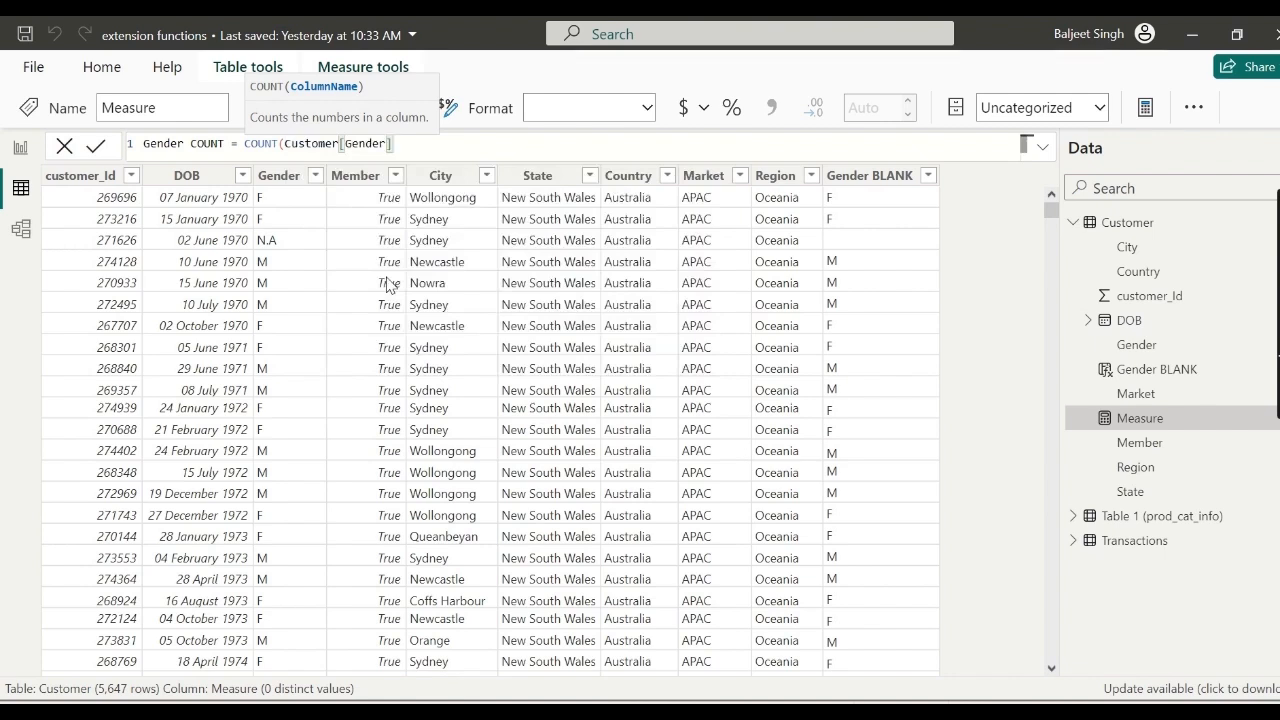
pyautogui.write(')')
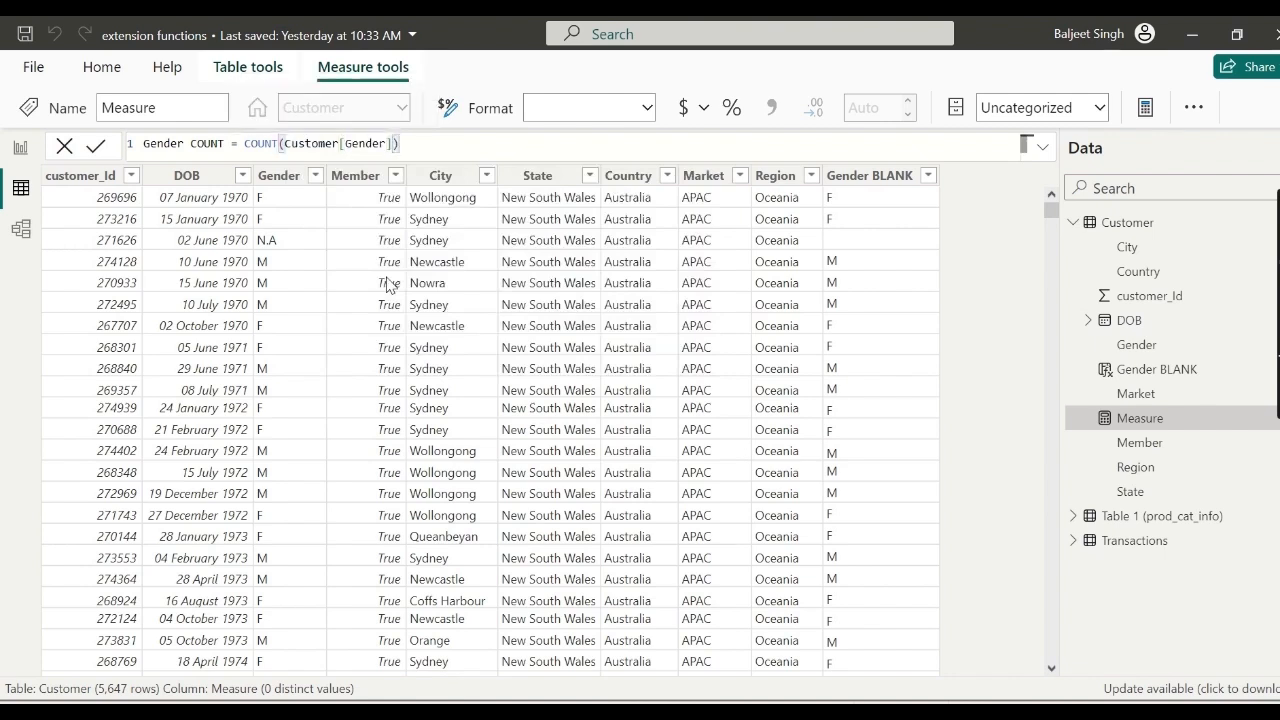
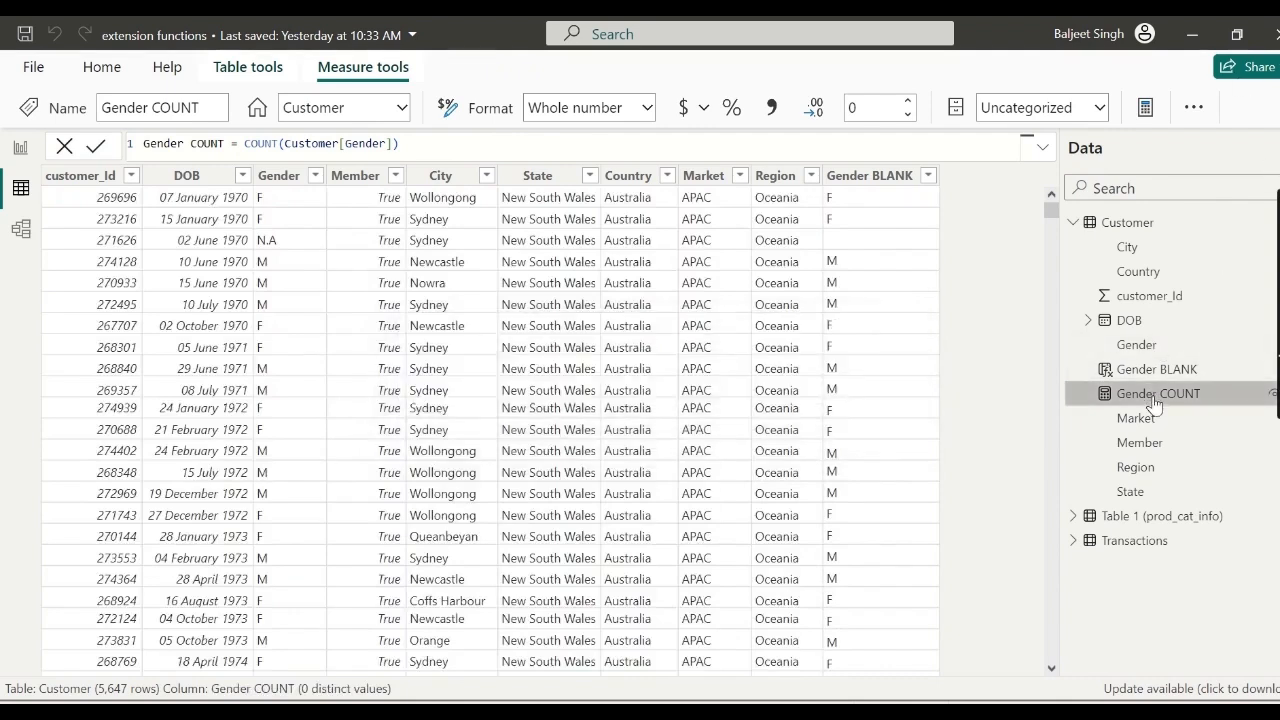
# - Remove the SUM of discounted_amt card and the Store_type table from the report page
pyautogui.click(18, 150)
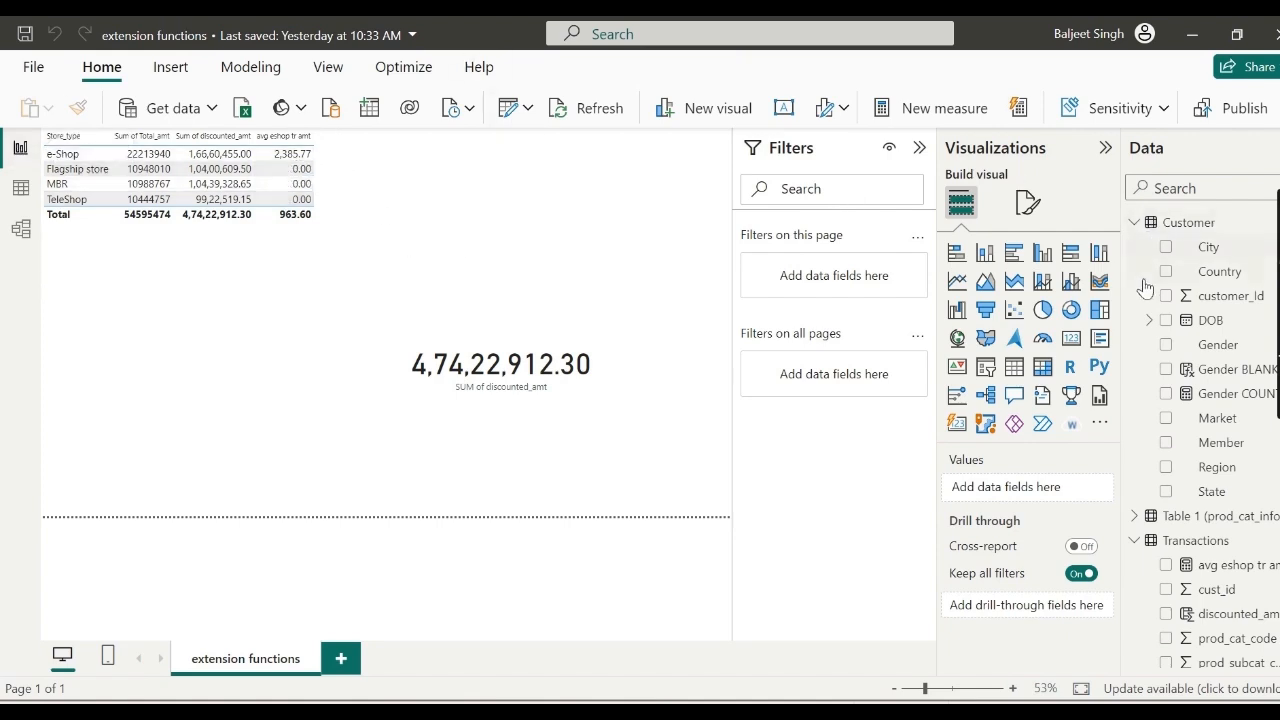
pyautogui.click(1136, 223)
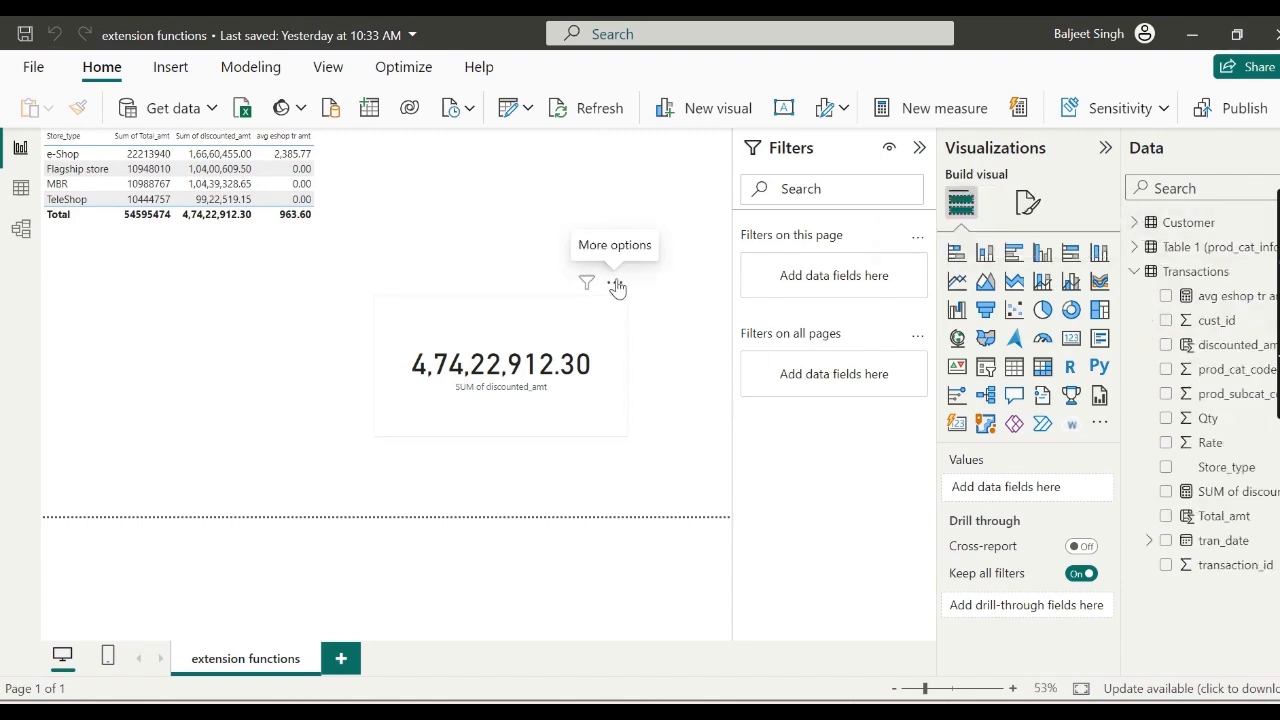
pyautogui.click(616, 285)
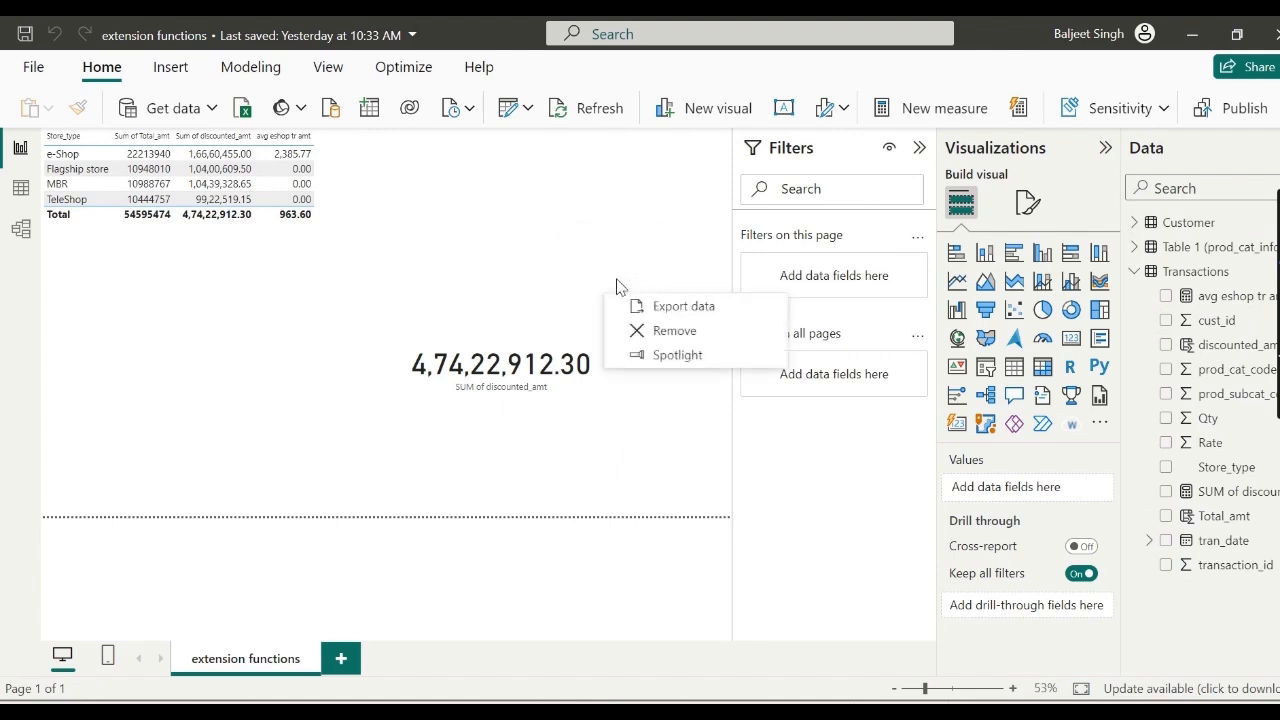
pyautogui.click(659, 340)
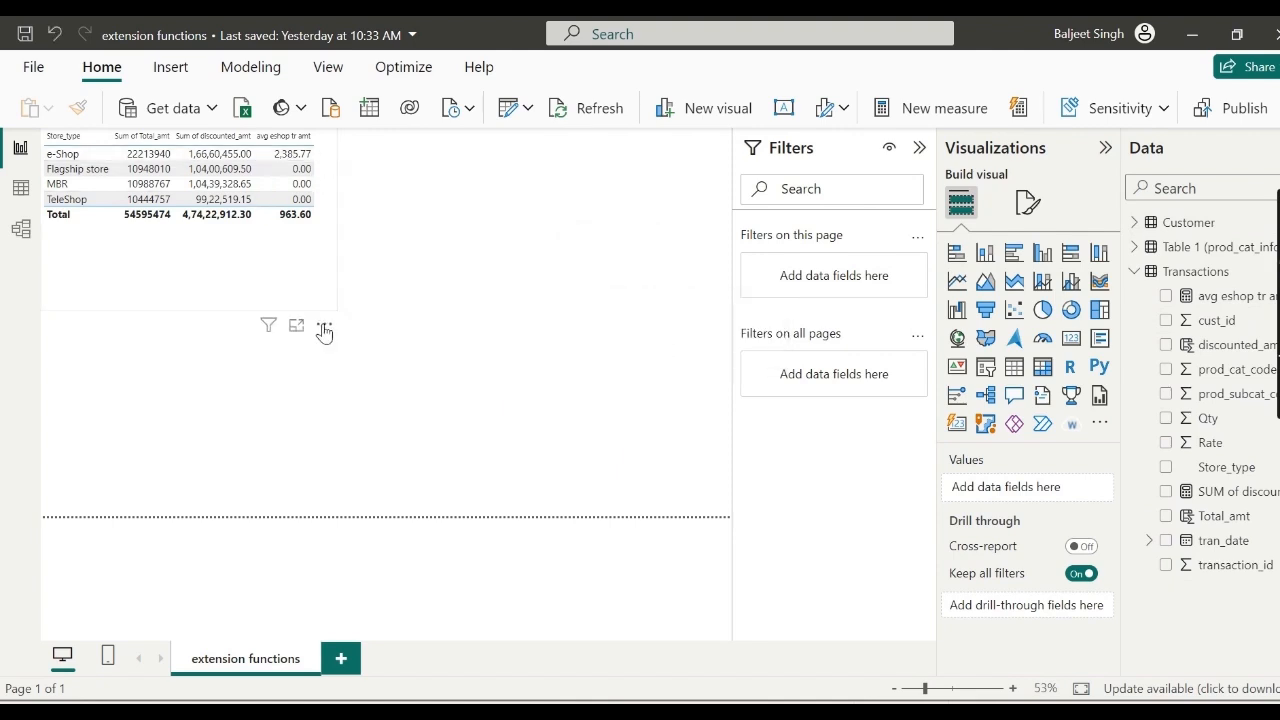
pyautogui.click(324, 332)
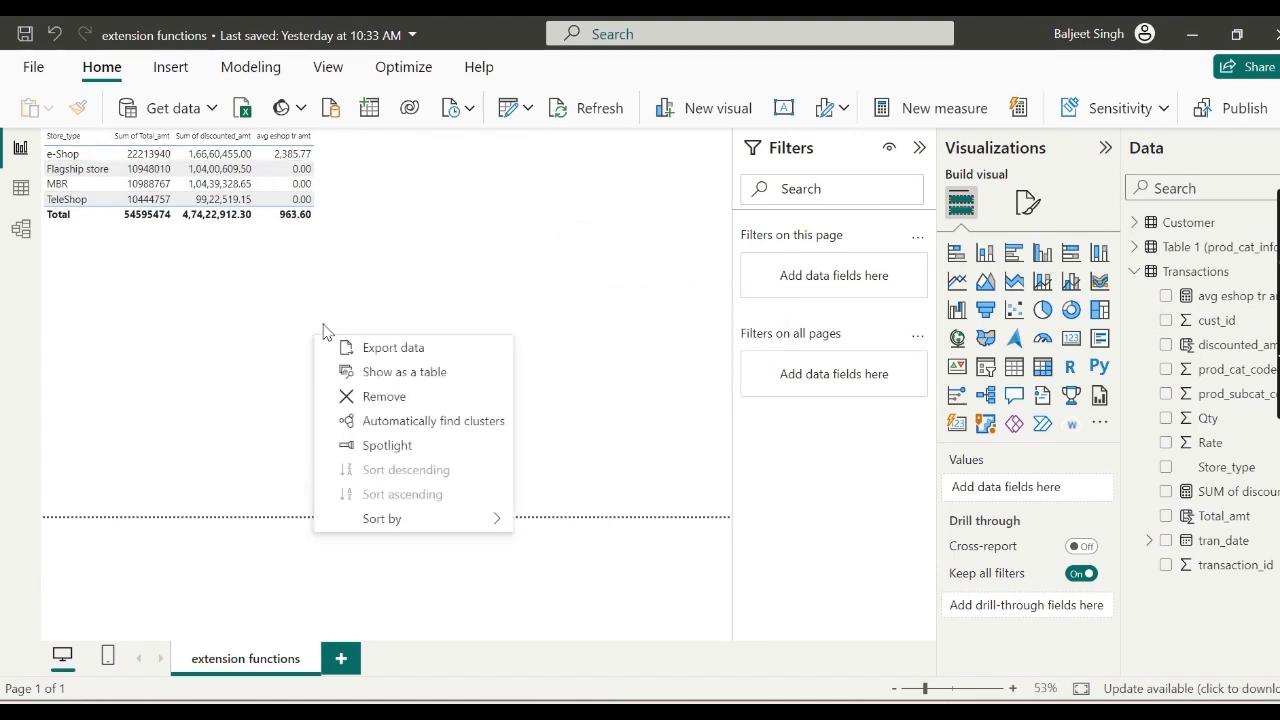
pyautogui.click(372, 398)
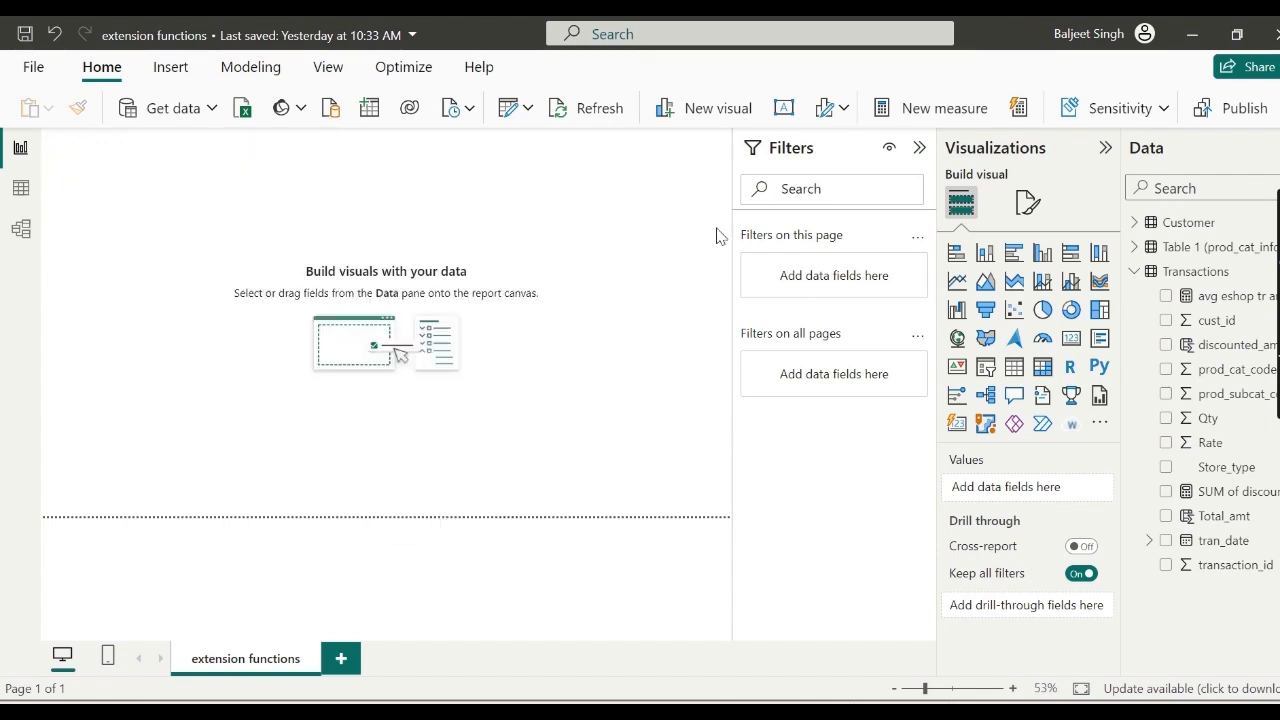
# - Add a card visual to the empty report page, enlarge it, and show the Customer table's Gender COUNT measure in it
pyautogui.click(1071, 340)
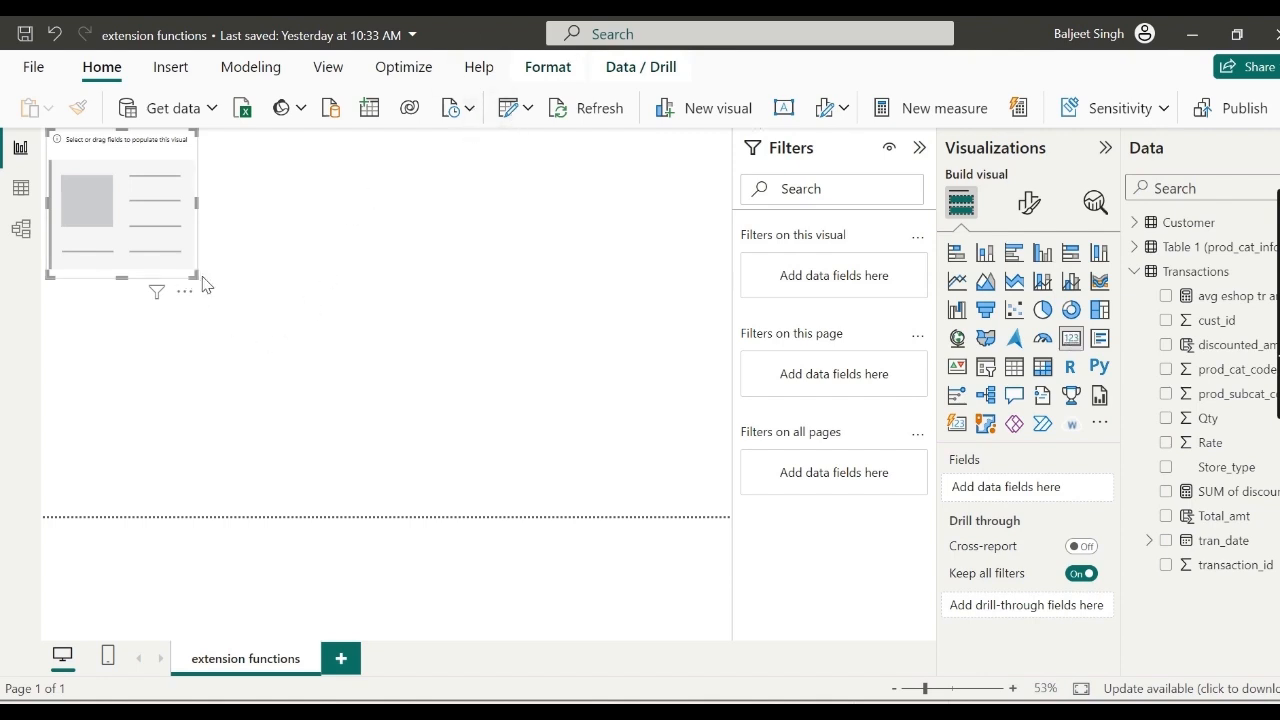
pyautogui.moveTo(189, 271); pyautogui.dragTo(345, 386)
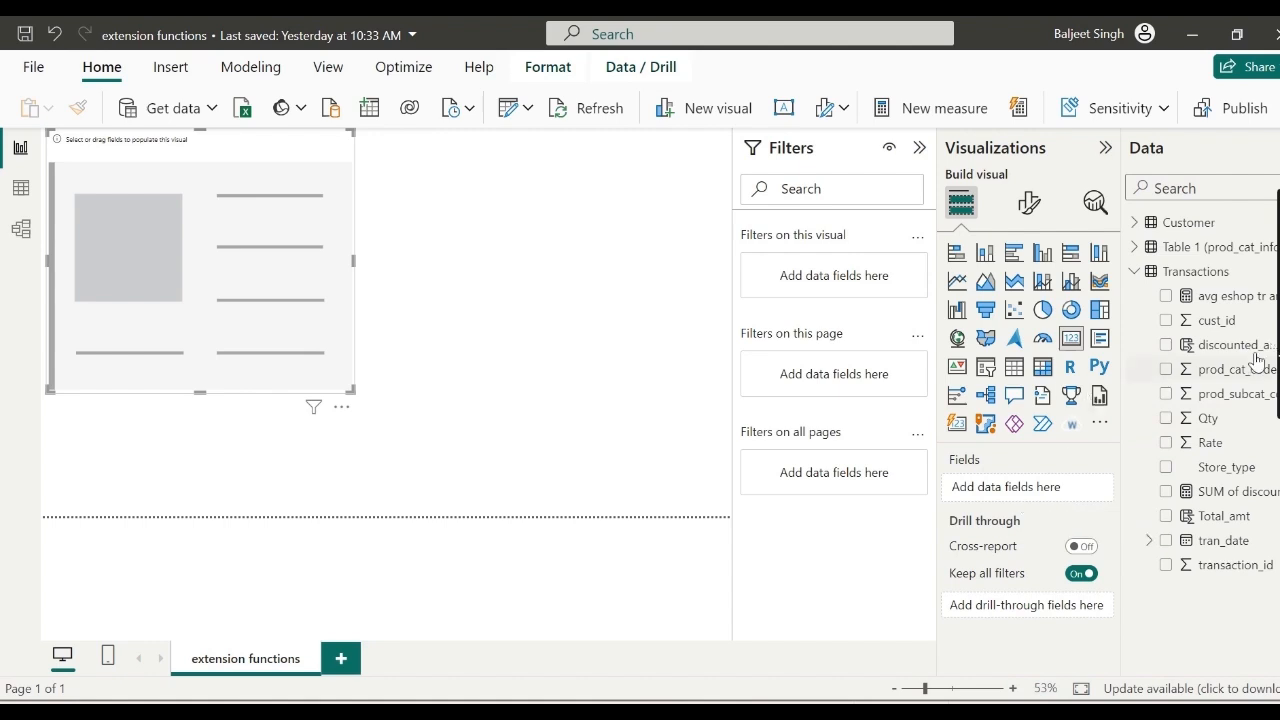
pyautogui.click(1136, 224)
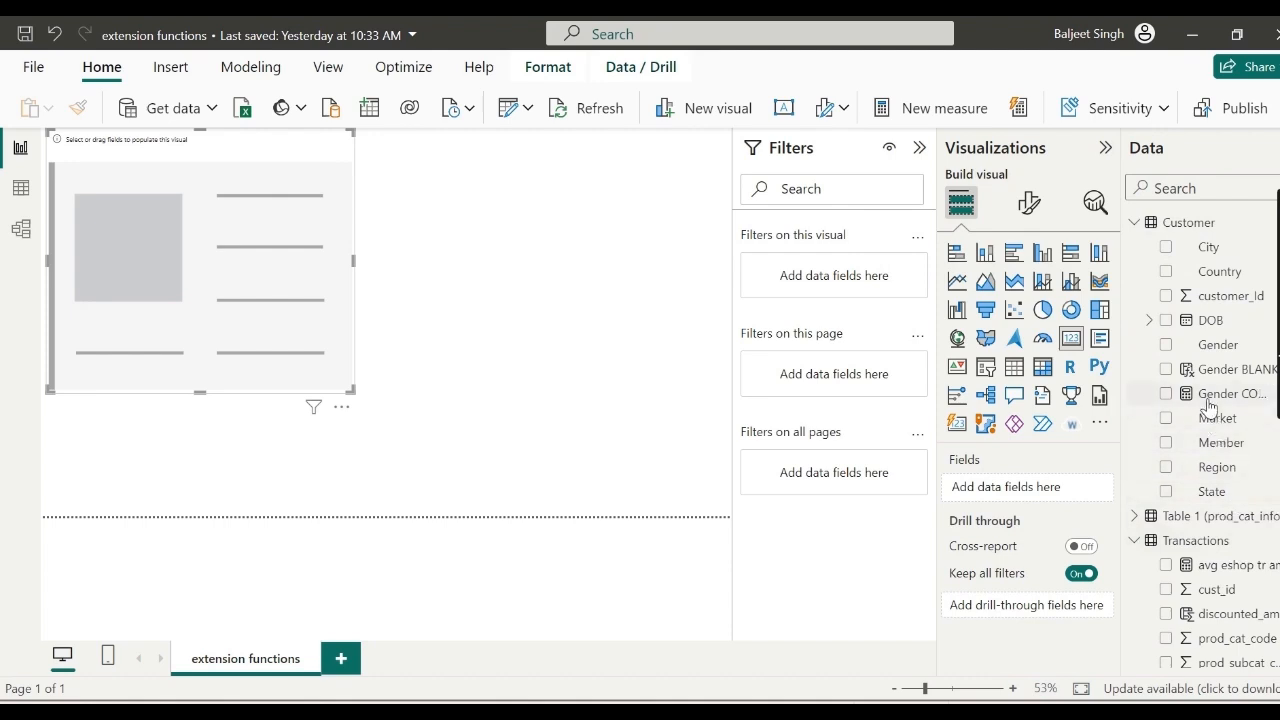
pyautogui.moveTo(1069, 457); pyautogui.dragTo(1006, 500)
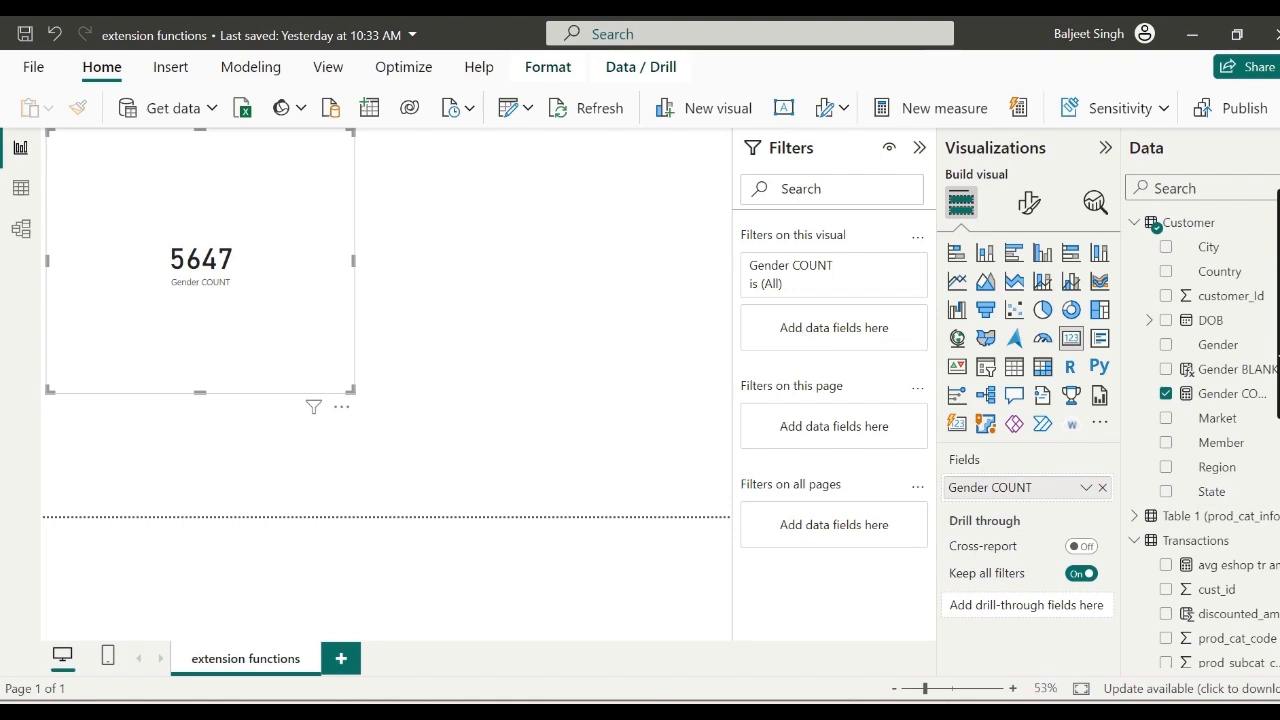
pyautogui.click(947, 117)
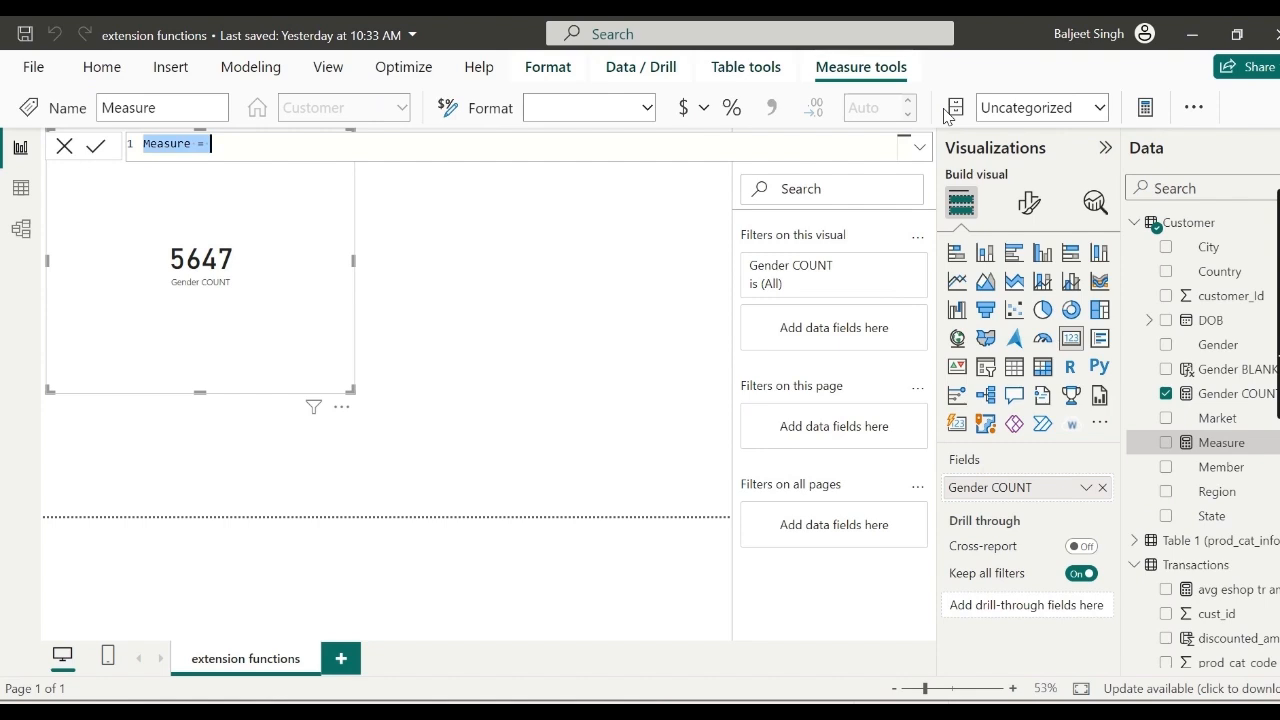
pyautogui.click(249, 288)
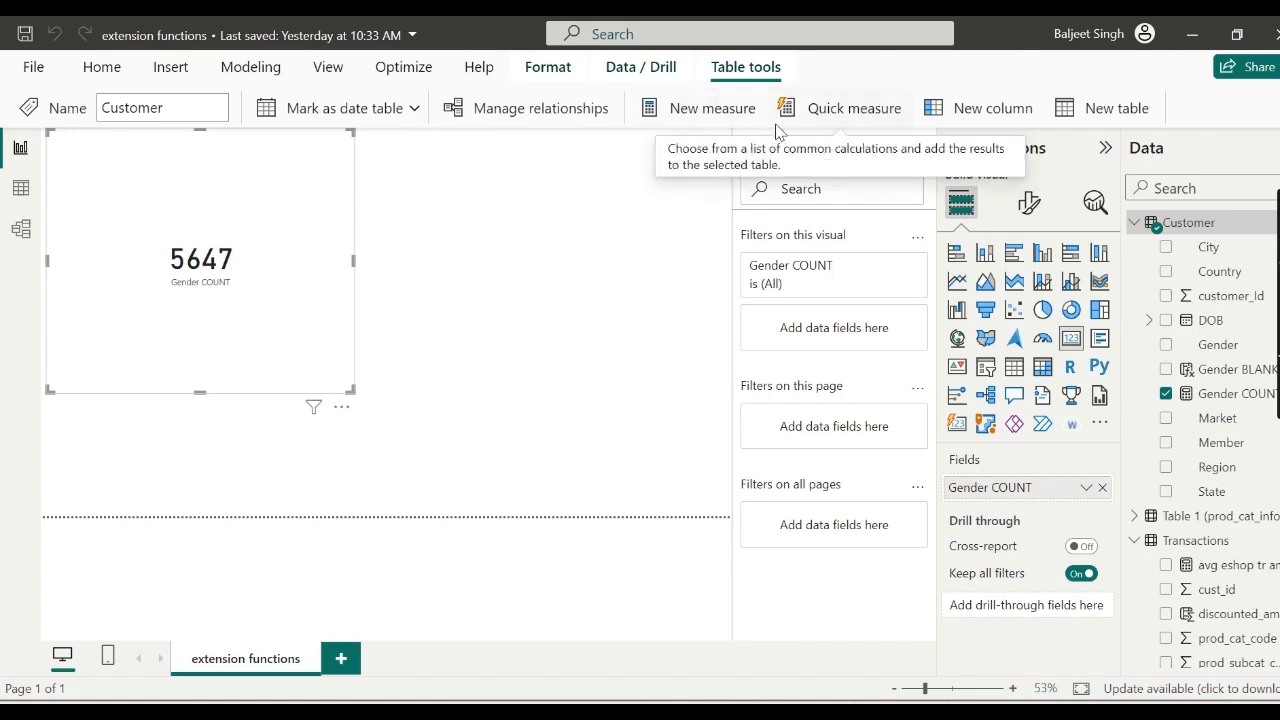
pyautogui.click(584, 366)
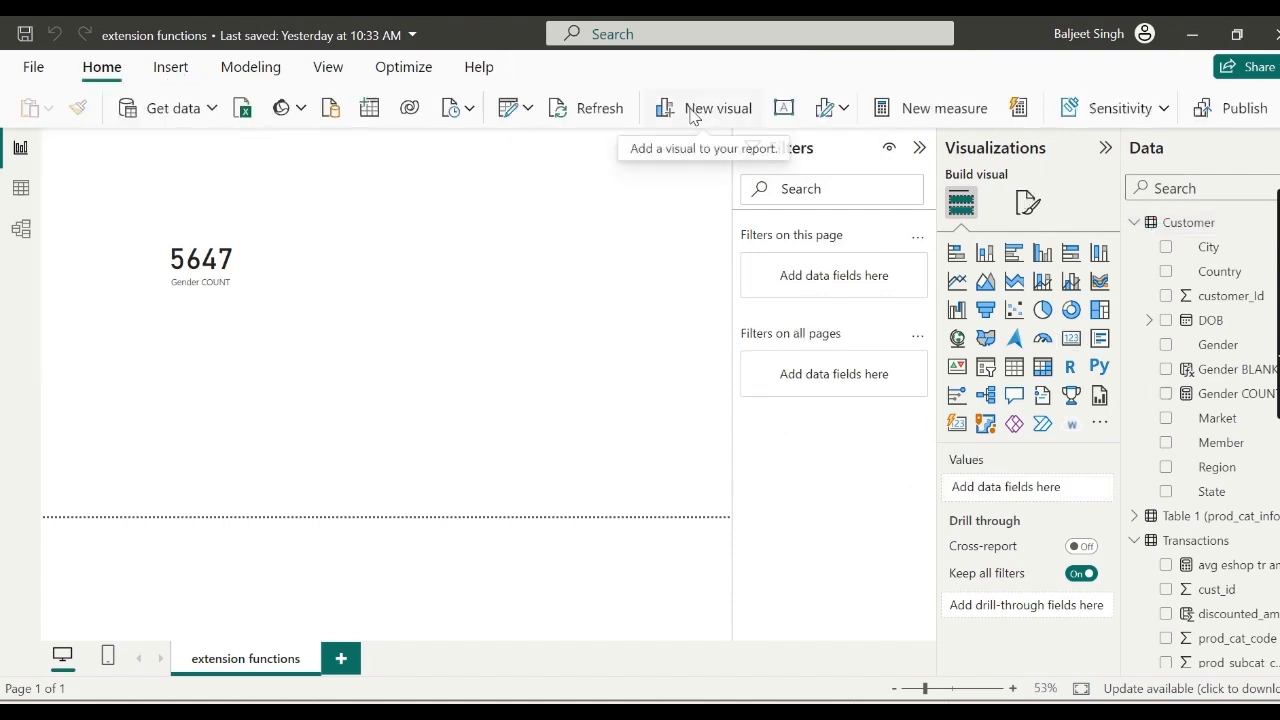
# - Write a new Customer measure as Gender COUNT = COUNT(Customer[Gender BLANK]) and try to commit it
pyautogui.click(941, 112)
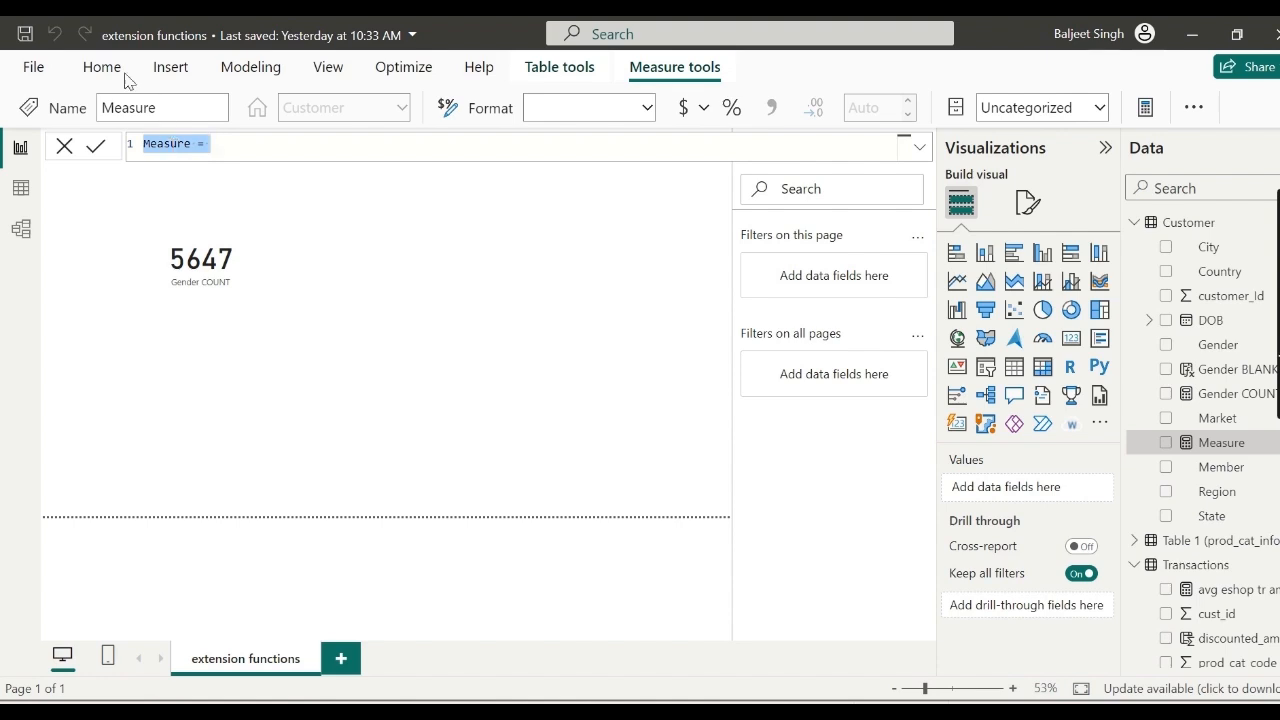
pyautogui.click(190, 143)
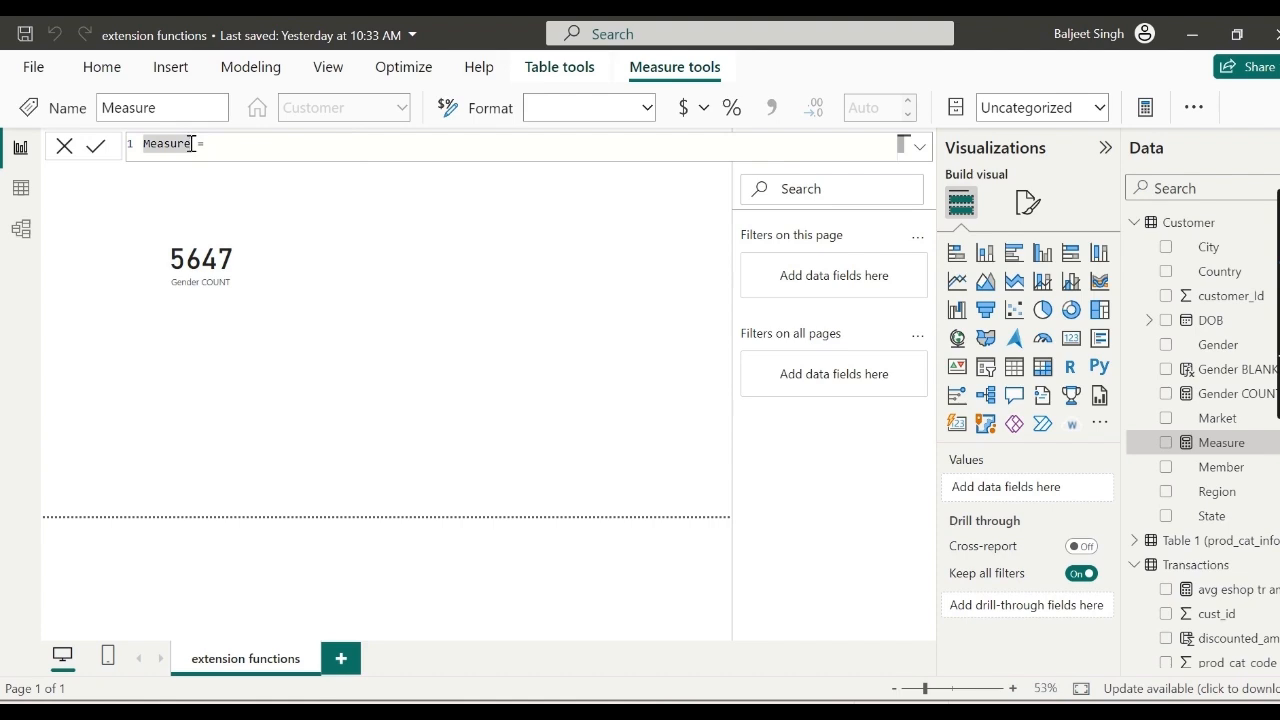
pyautogui.write('s')
pyautogui.press('BackSpace')
pyautogui.press('BackSpace')
pyautogui.press('BackSpace')
pyautogui.press('BackSpace')
pyautogui.press('BackSpace')
pyautogui.press('BackSpace')
pyautogui.press('BackSpace')
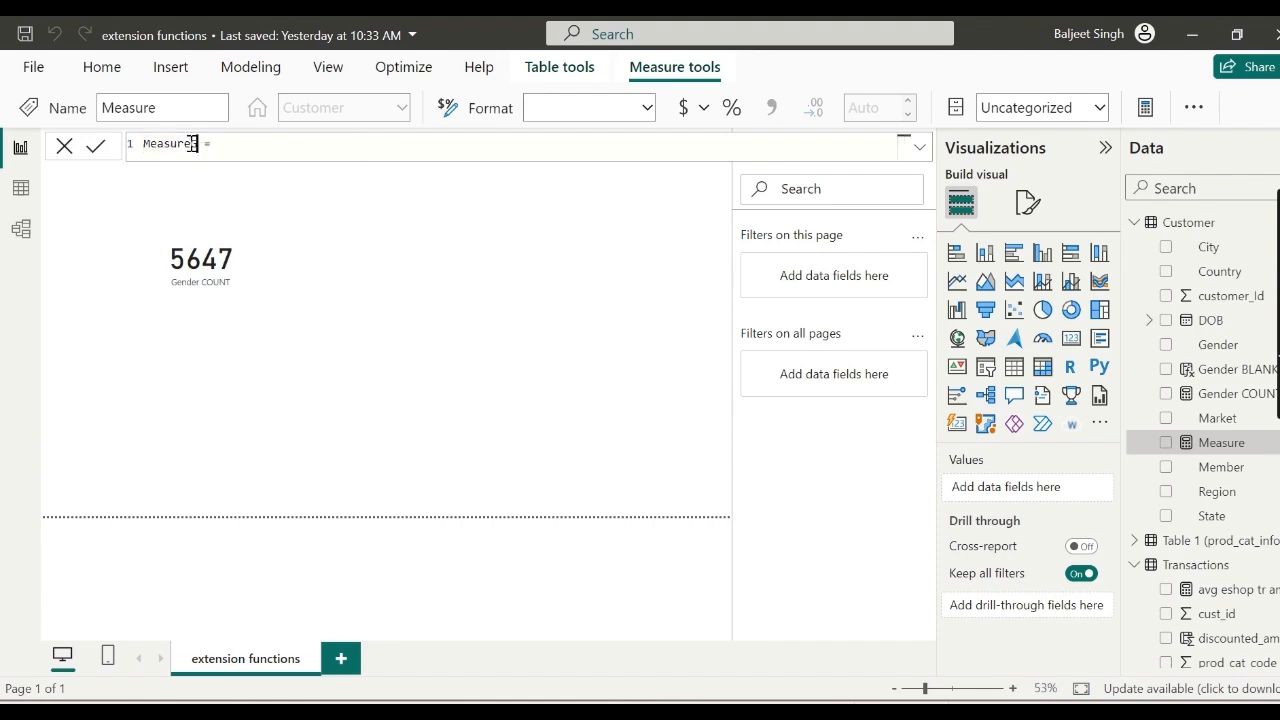
pyautogui.press('BackSpace')
pyautogui.write('Gender COUNT = COUNT')
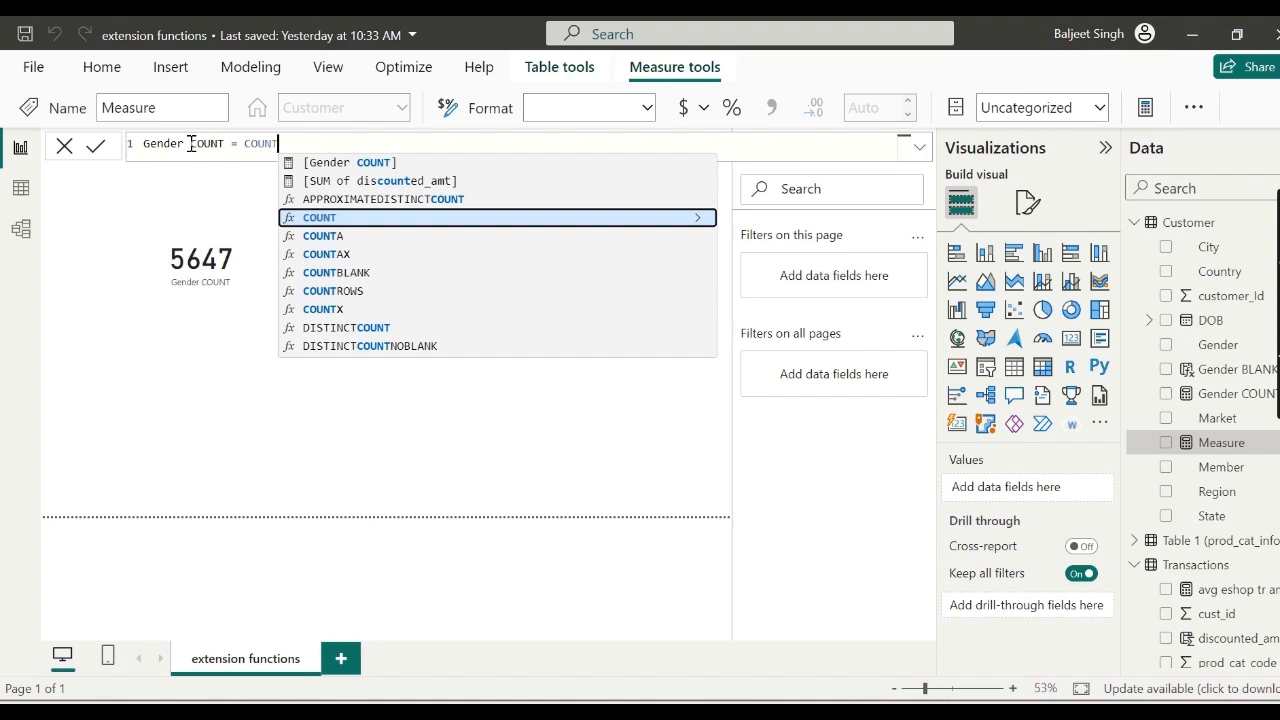
pyautogui.write('(')
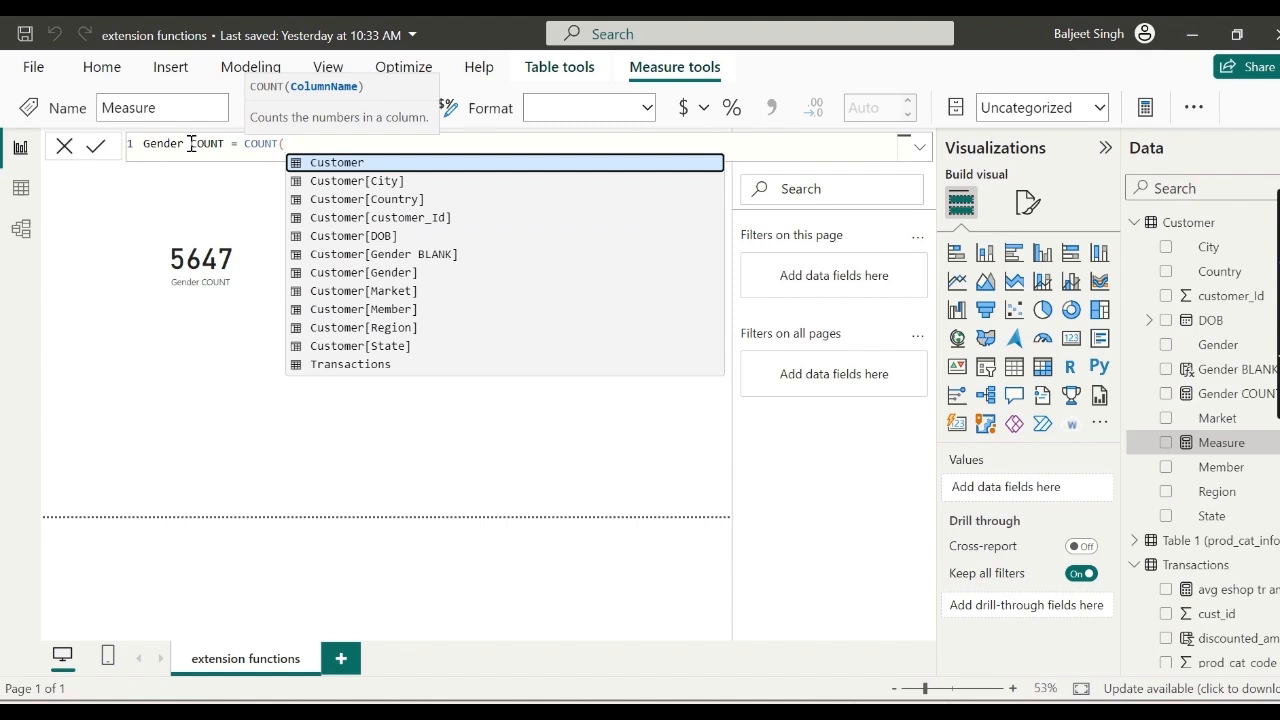
pyautogui.click(343, 254)
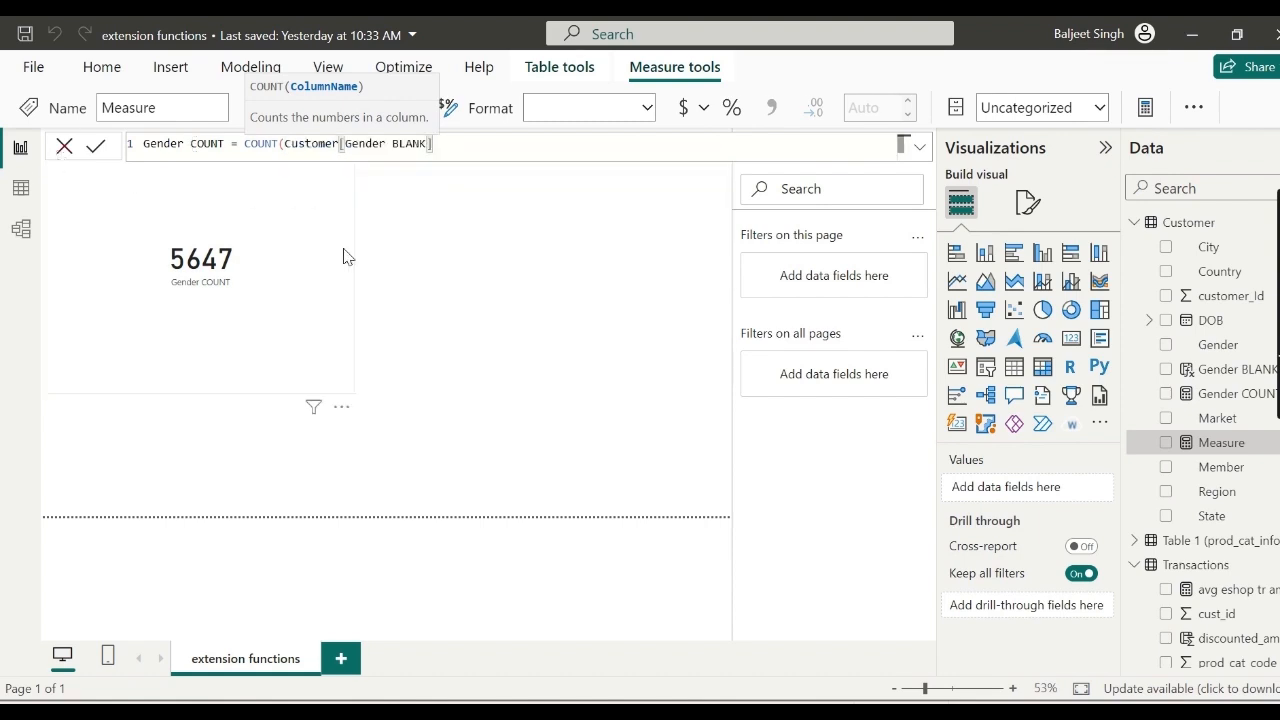
pyautogui.write(')')
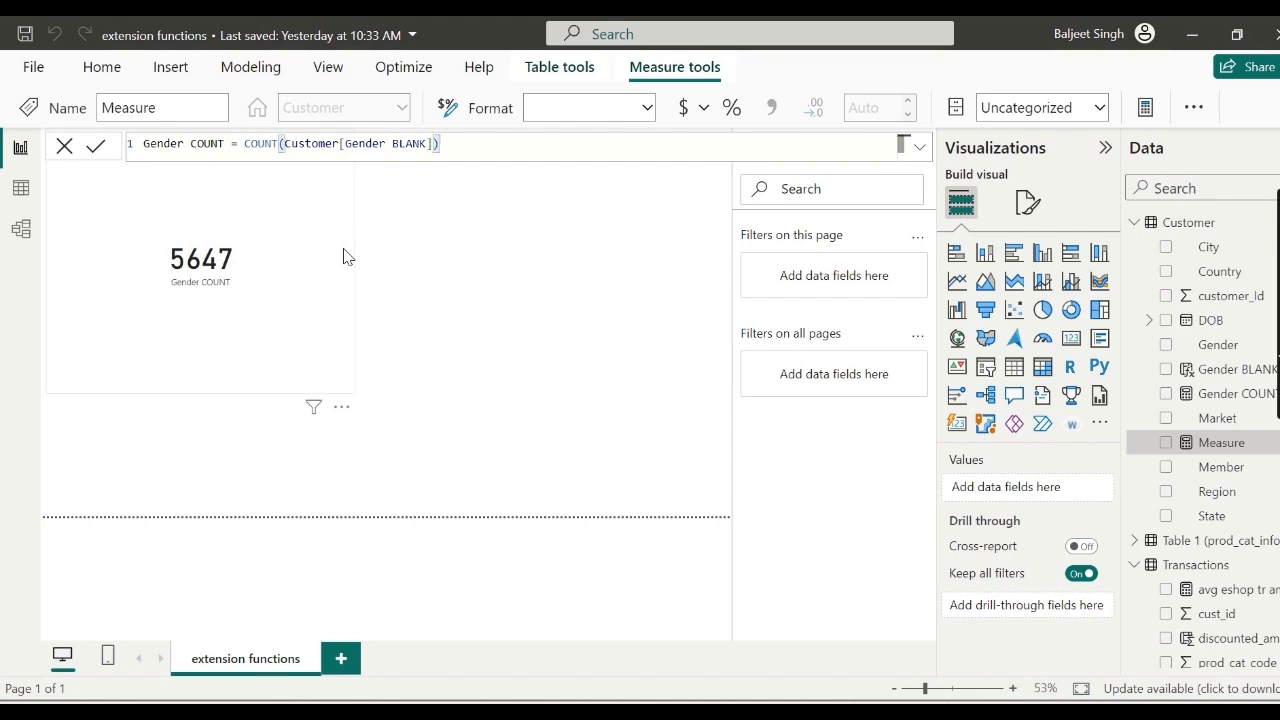
pyautogui.press('Return')
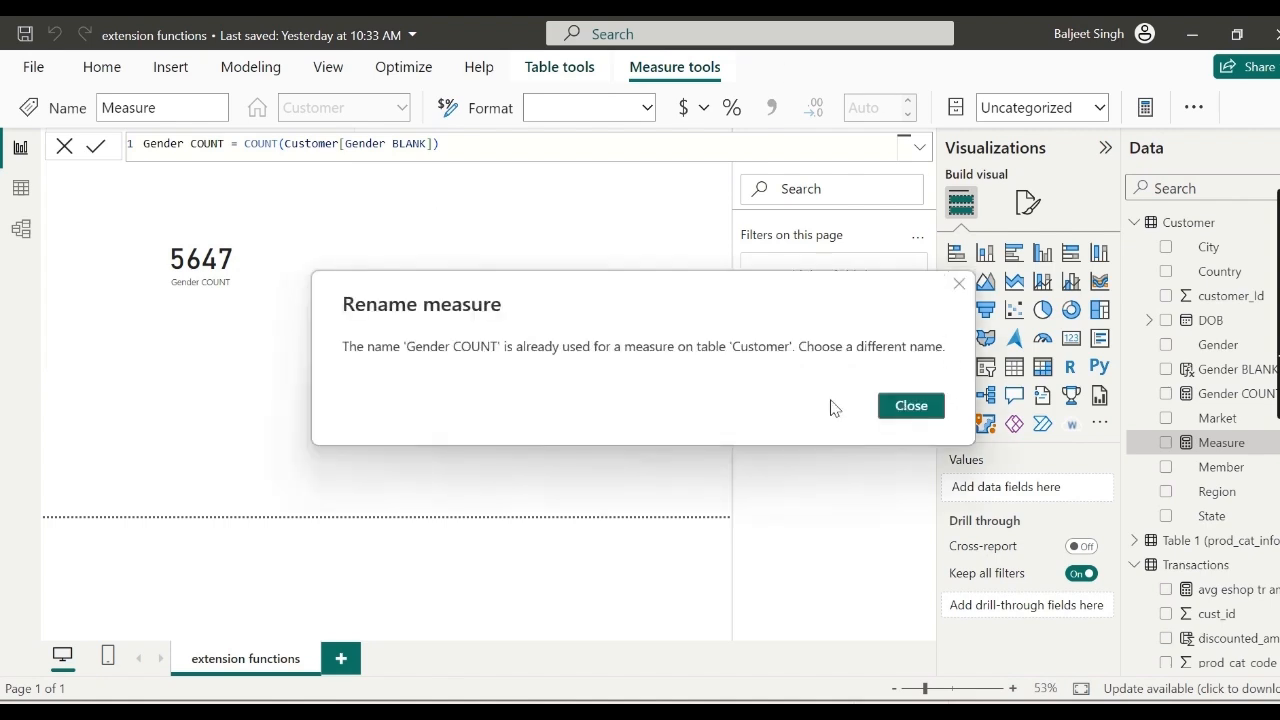
pyautogui.click(897, 413)
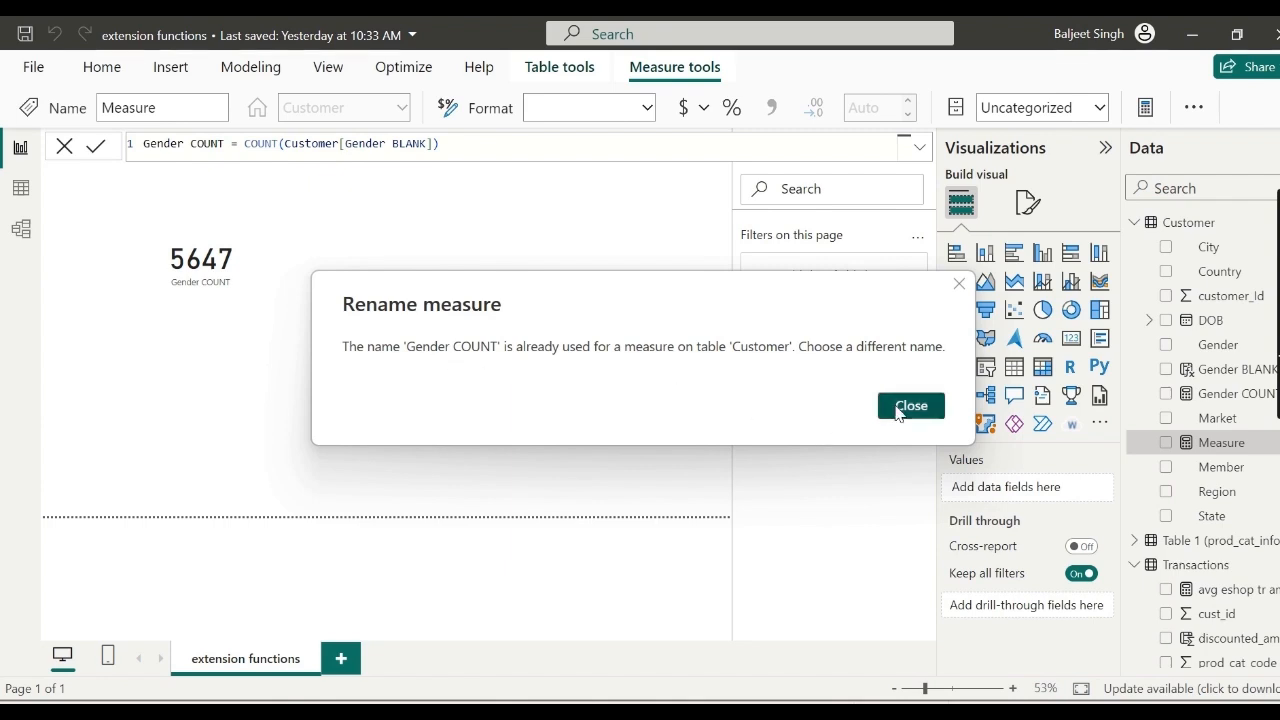
# - Change the new measure's name to Gender COUNT11 in its formula and commit the measure
pyautogui.doubleClick(208, 143)
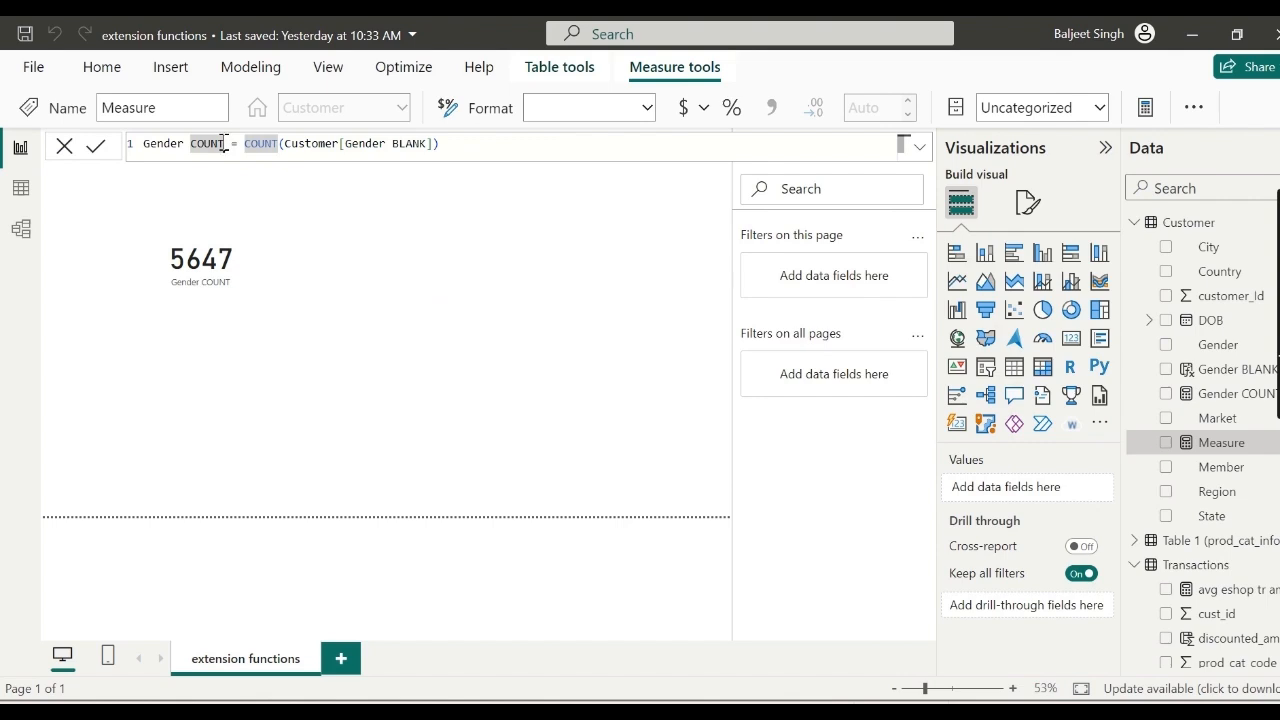
pyautogui.click(224, 143)
pyautogui.write('11')
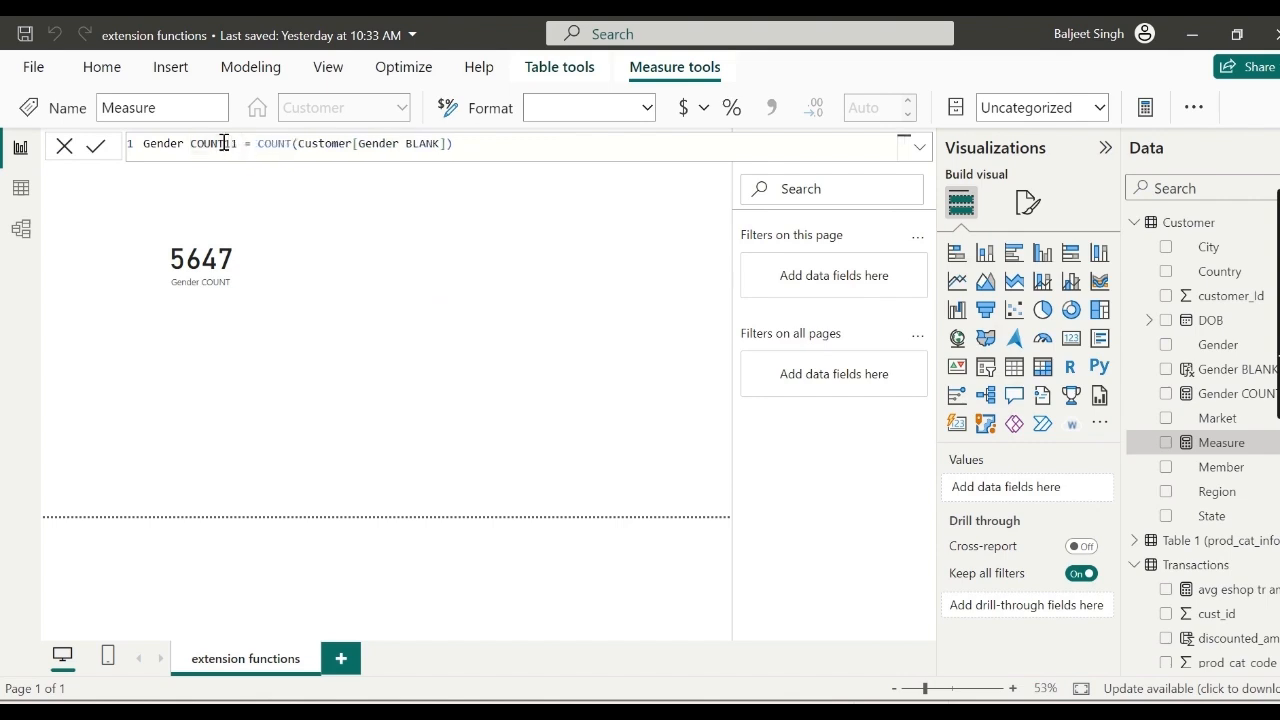
pyautogui.click(497, 144)
pyautogui.press('Return')
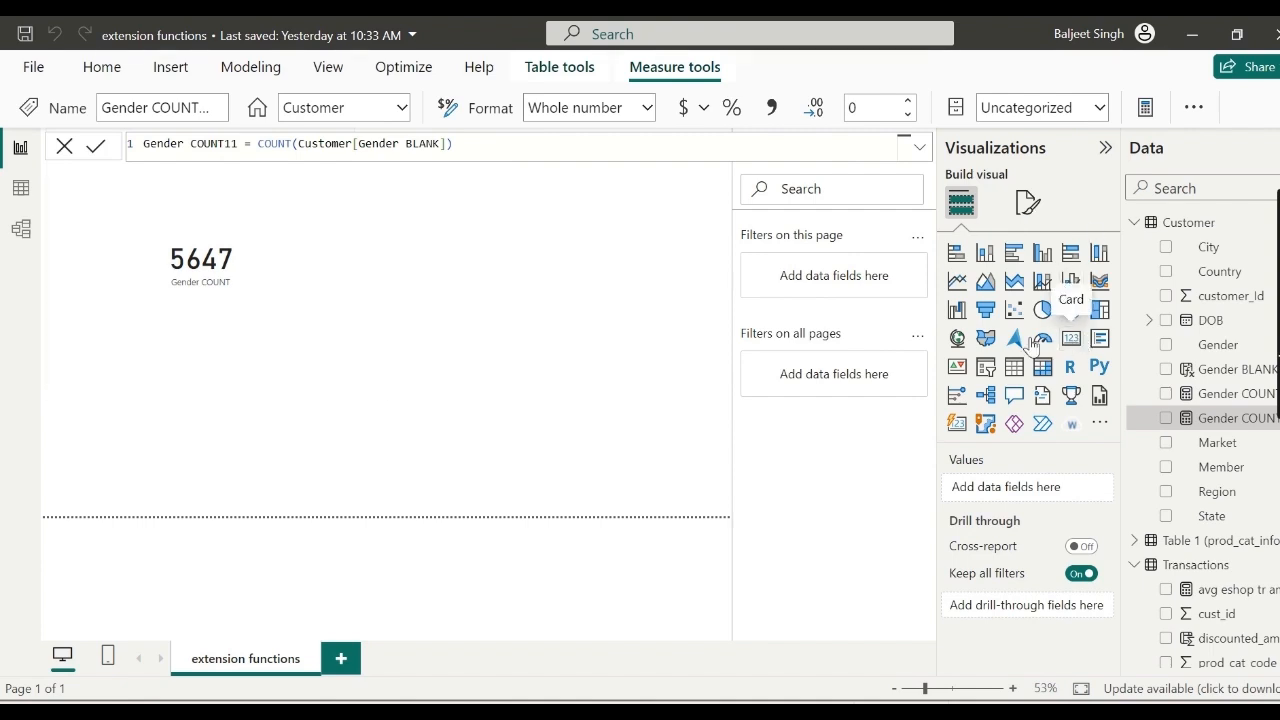
pyautogui.click(651, 350)
pyautogui.doubleClick(584, 397)
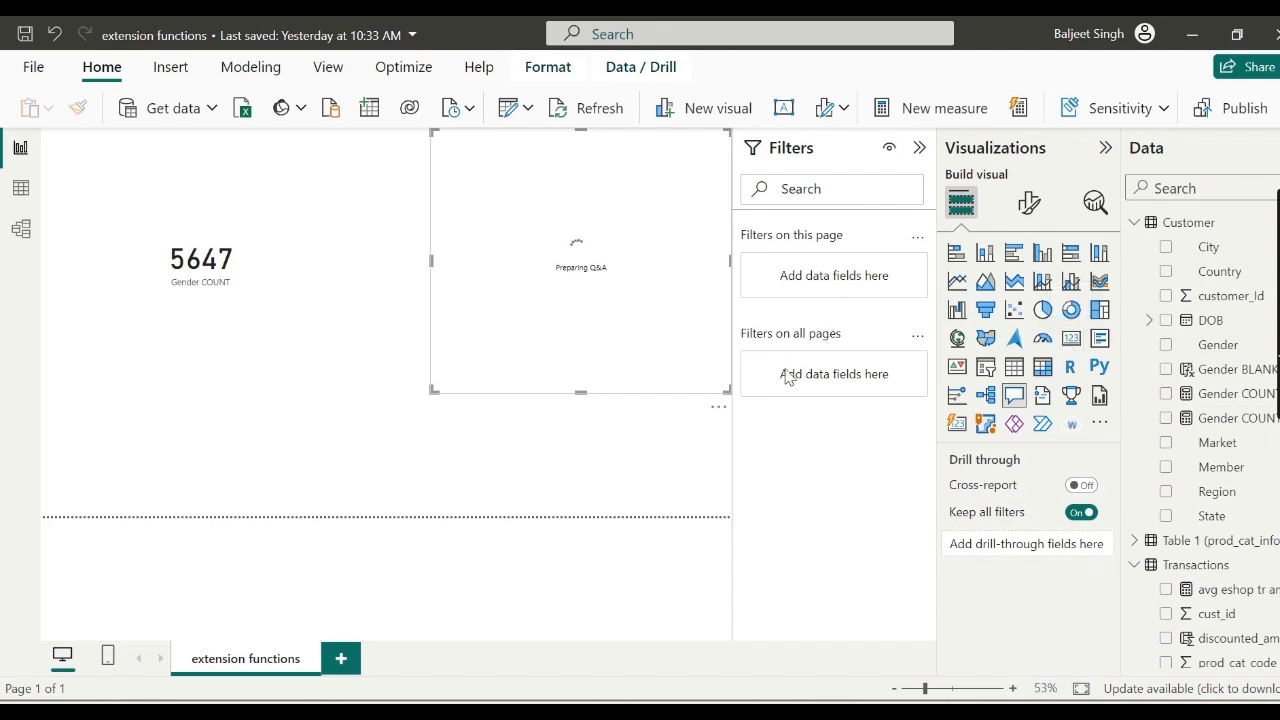
pyautogui.click(718, 407)
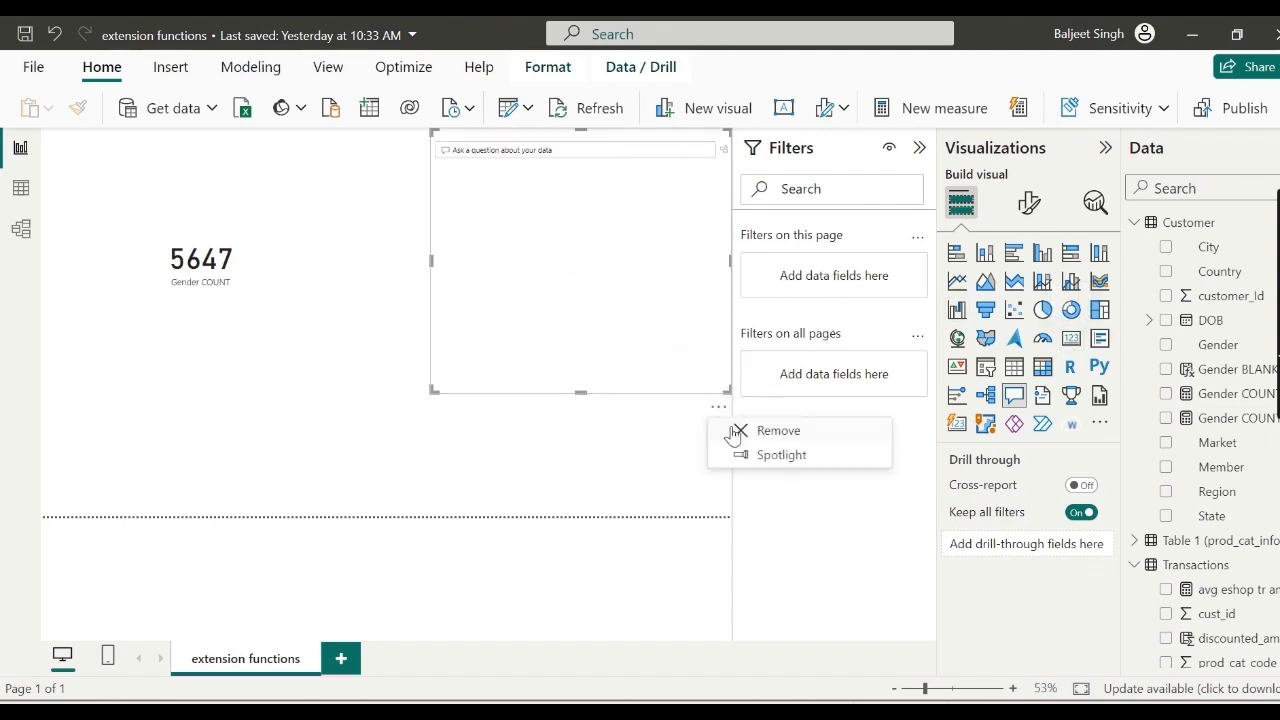
pyautogui.click(741, 440)
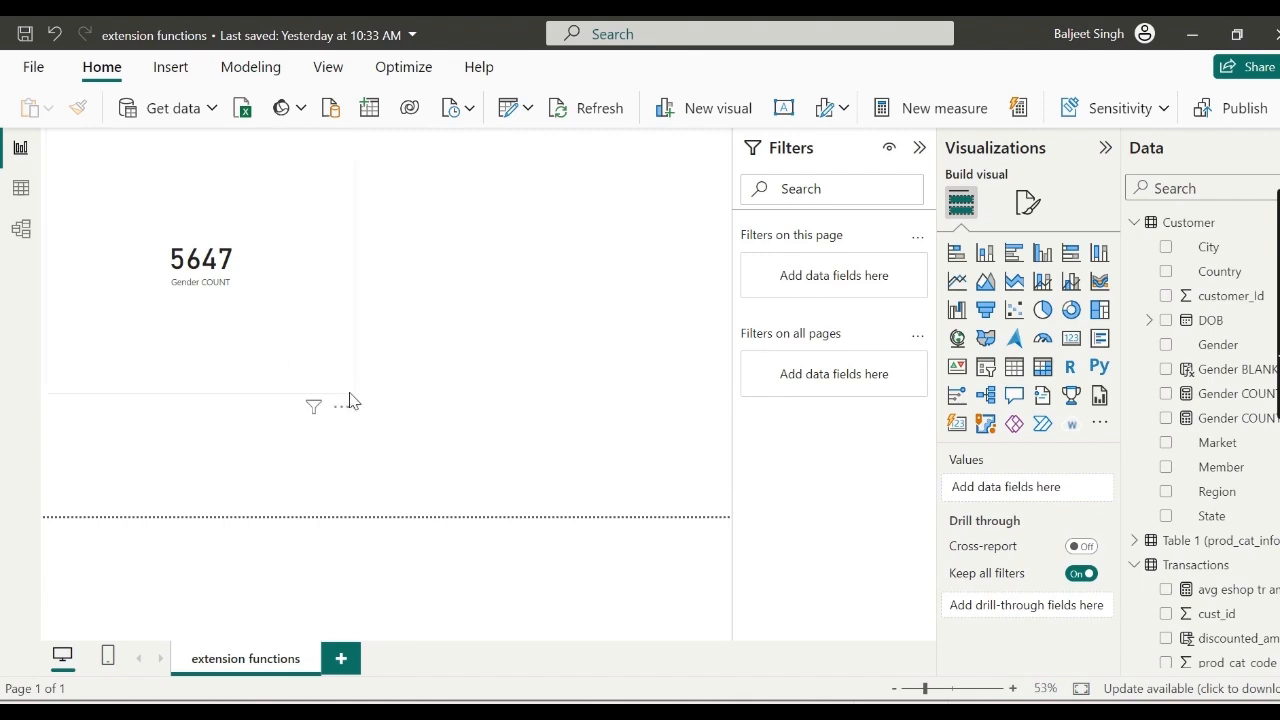
# - Add a second card to the right of the Gender COUNT card and show the Gender COUNT11 measure in it
pyautogui.click(320, 233)
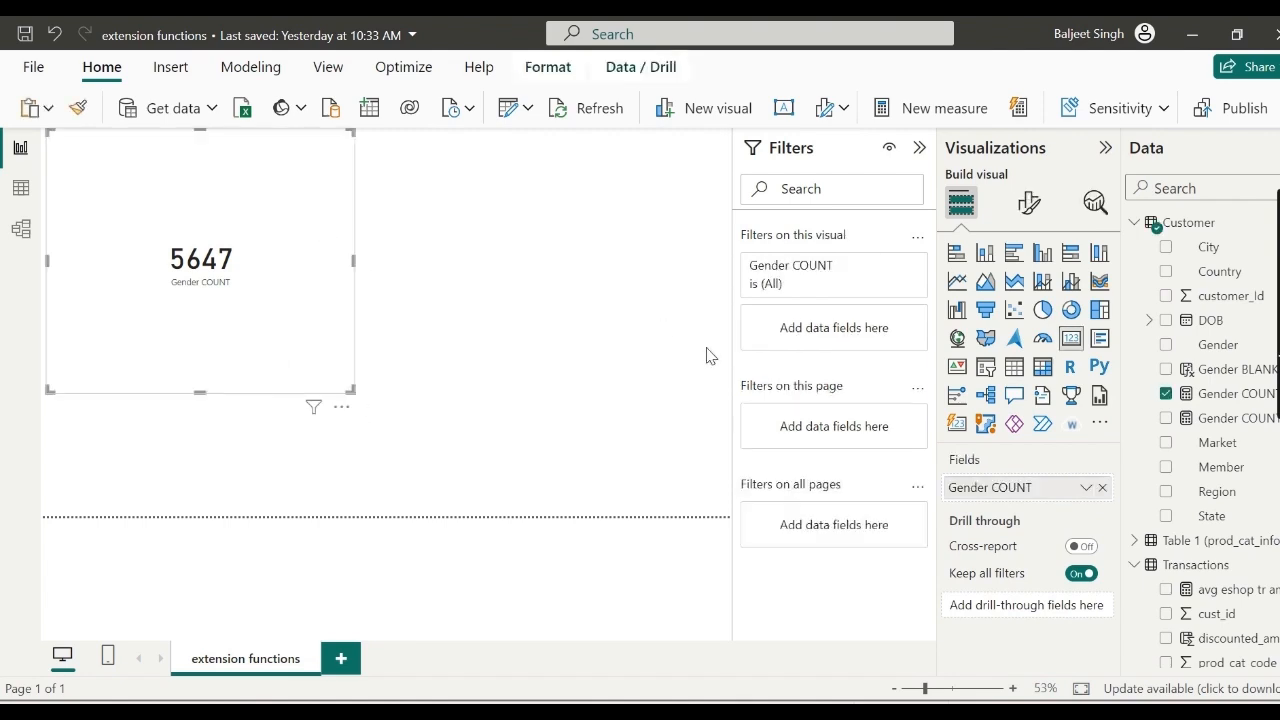
pyautogui.click(499, 347)
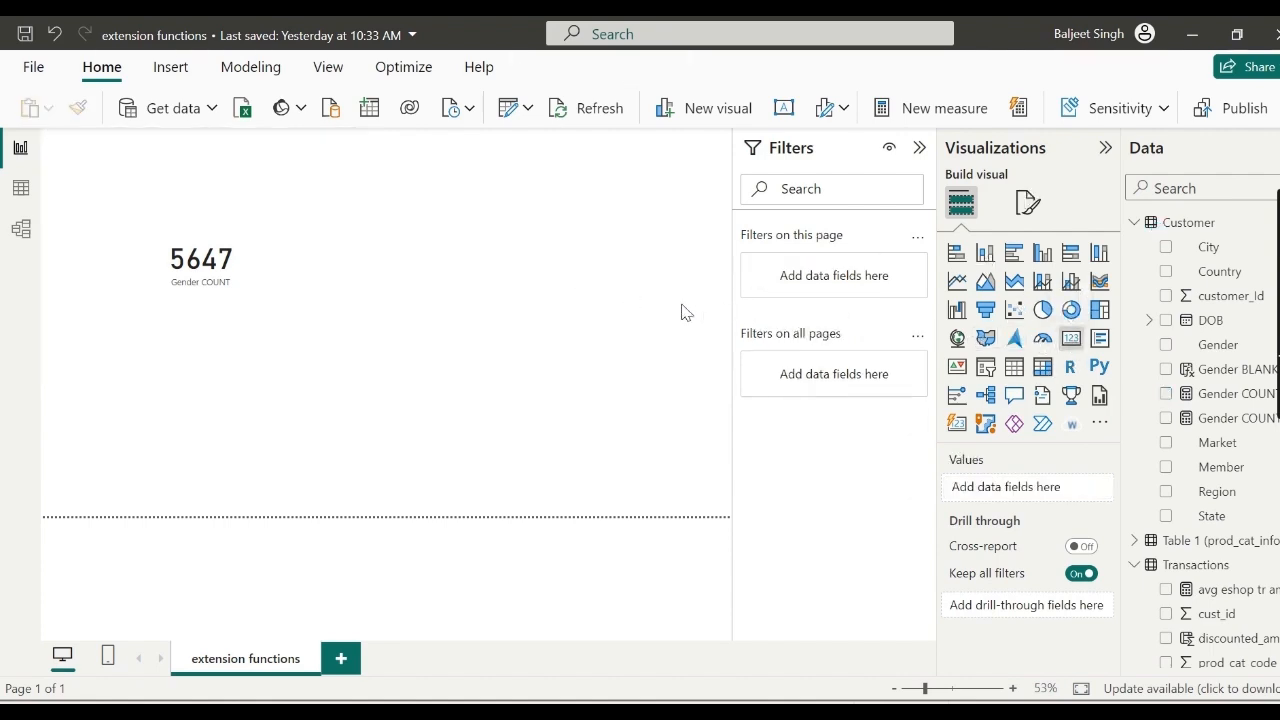
pyautogui.click(1071, 339)
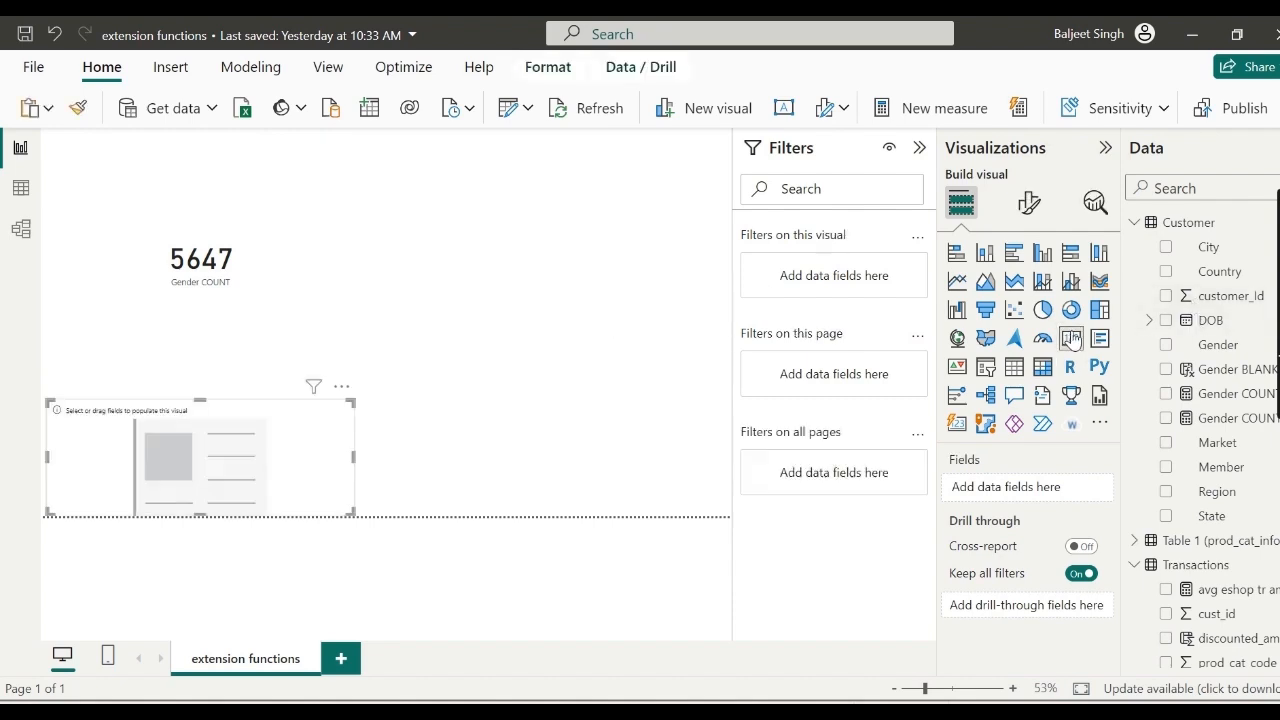
pyautogui.moveTo(278, 455); pyautogui.dragTo(643, 240)
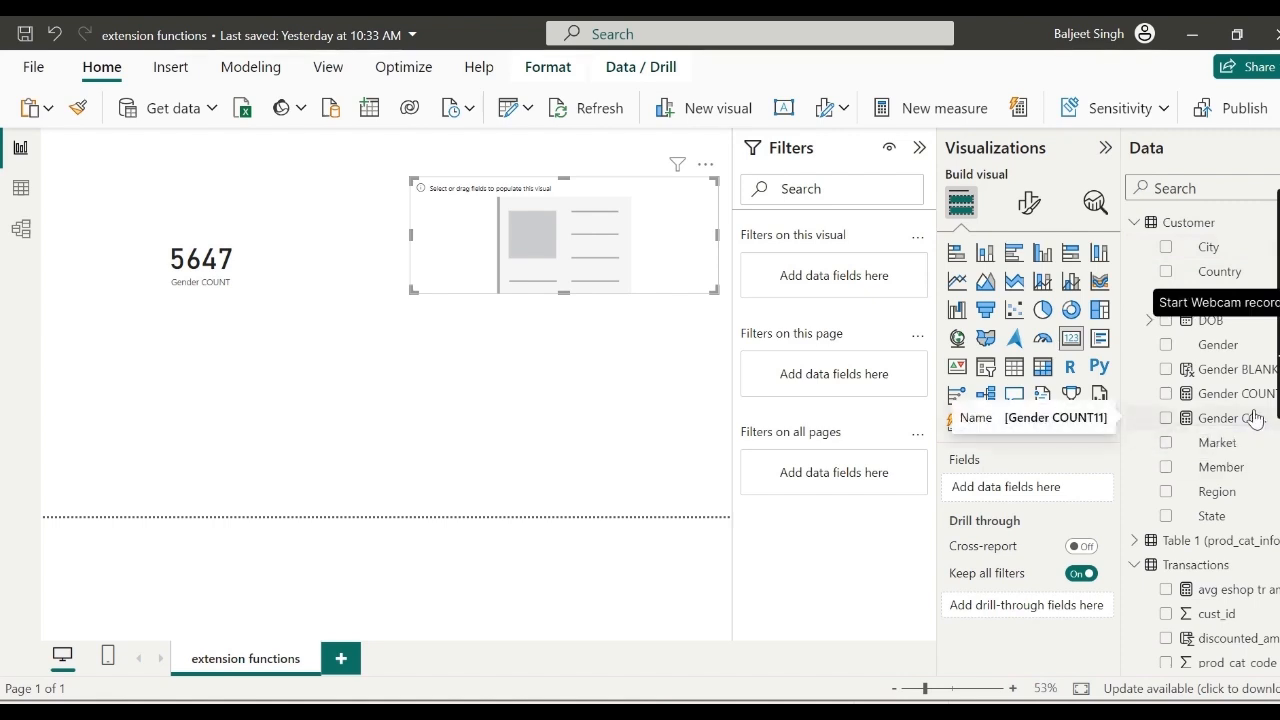
pyautogui.moveTo(1255, 418); pyautogui.dragTo(1030, 485)
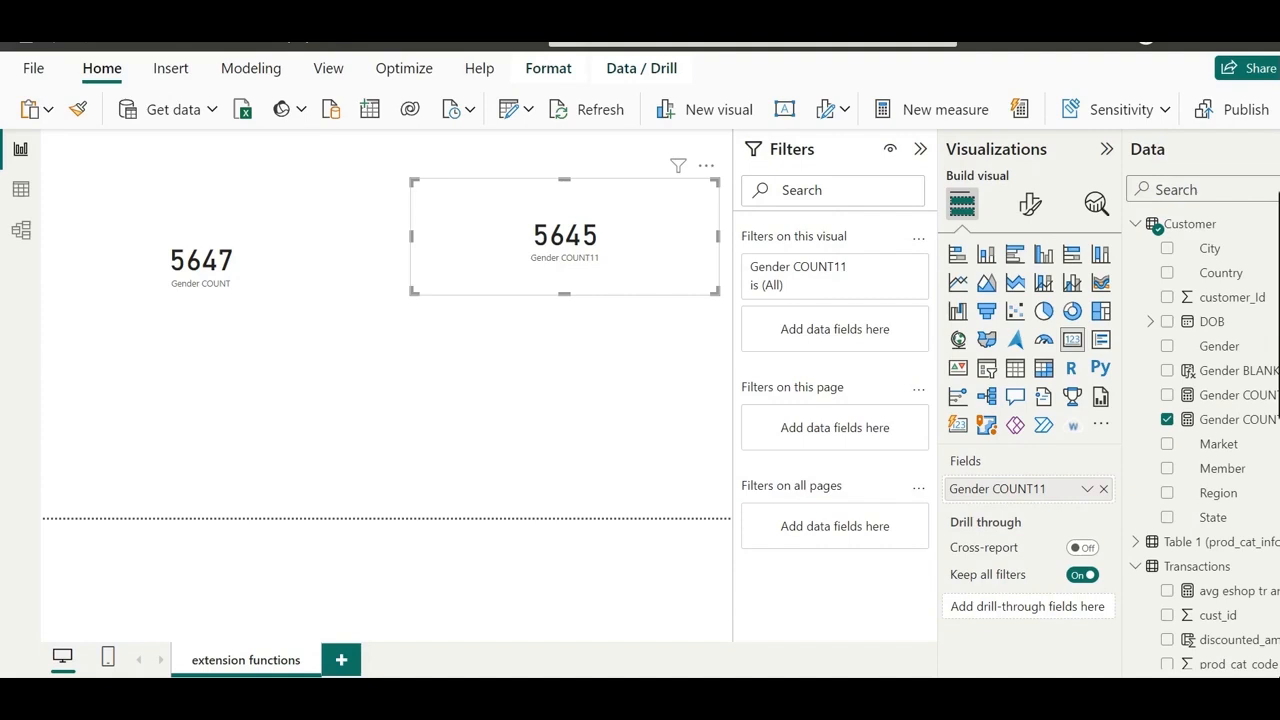
pyautogui.press('XF86AudioRaiseVolume')
pyautogui.press('XF86AudioRaiseVolume')
pyautogui.press('XF86AudioRaiseVolume')
pyautogui.press('XF86AudioRaiseVolume')
pyautogui.press('XF86AudioRaiseVolume')
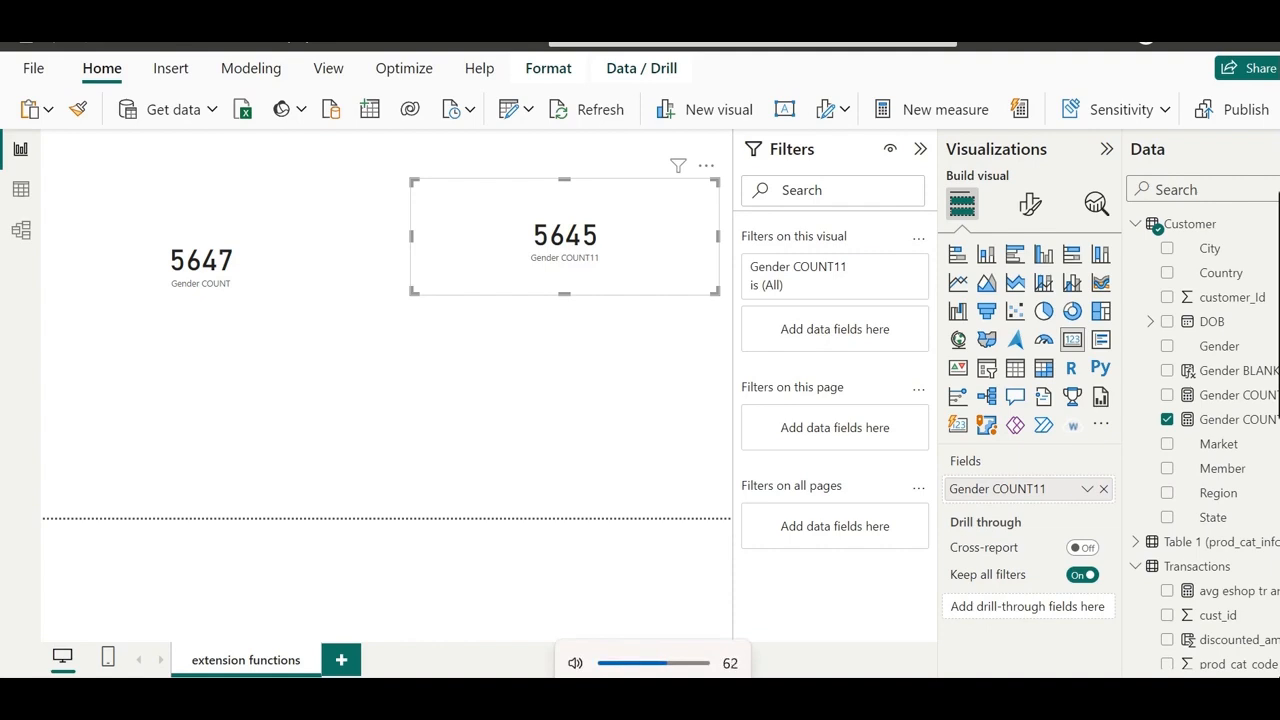
pyautogui.press('XF86AudioRaiseVolume')
pyautogui.press('XF86AudioRaiseVolume')
pyautogui.press('XF86AudioRaiseVolume')
pyautogui.press('XF86AudioRaiseVolume')
pyautogui.press('XF86AudioRaiseVolume')
pyautogui.press('XF86AudioRaiseVolume')
pyautogui.press('XF86AudioRaiseVolume')
pyautogui.press('XF86AudioRaiseVolume')
pyautogui.press('XF86AudioRaiseVolume')
pyautogui.press('XF86AudioRaiseVolume')
pyautogui.press('XF86AudioRaiseVolume')
pyautogui.press('XF86AudioRaiseVolume')
pyautogui.press('XF86AudioRaiseVolume')
pyautogui.press('XF86AudioRaiseVolume')
pyautogui.press('XF86AudioRaiseVolume')
pyautogui.press('XF86AudioRaiseVolume')
pyautogui.press('XF86AudioRaiseVolume')
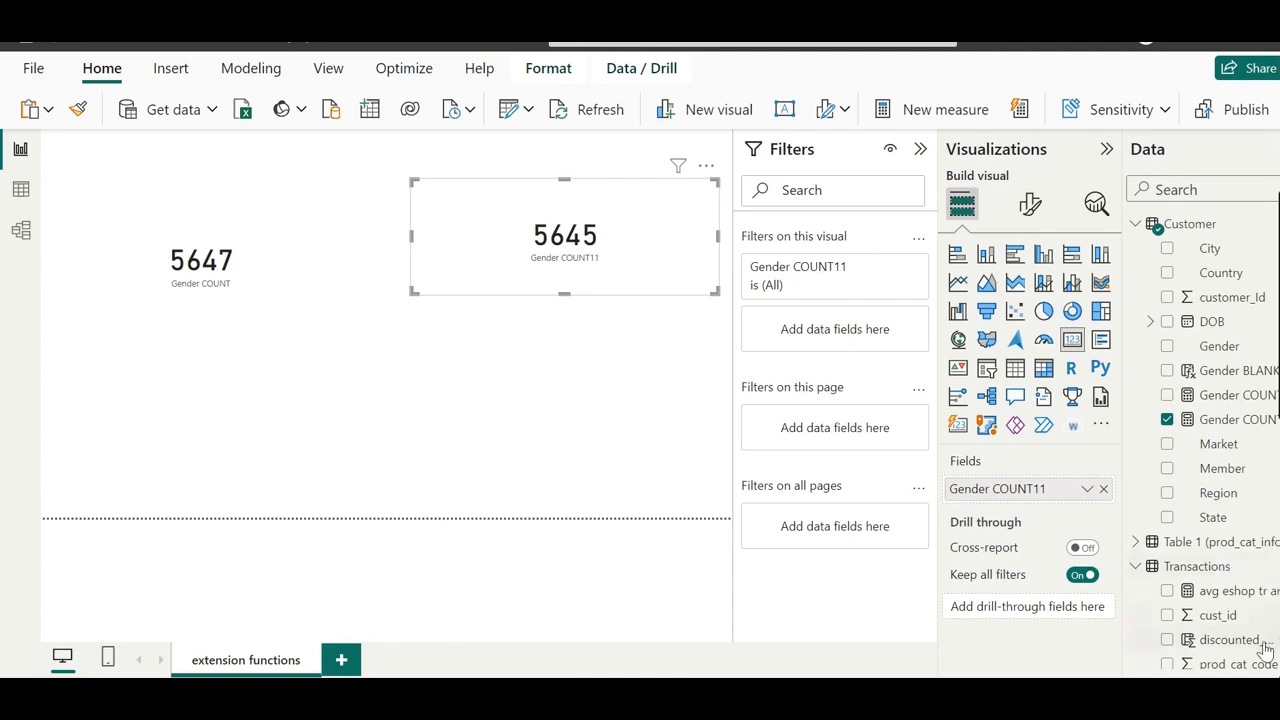
pyautogui.press('XF86MonBrightnessUp')
pyautogui.press('XF86MonBrightnessUp')
pyautogui.press('XF86MonBrightnessUp')
pyautogui.press('XF86MonBrightnessUp')
pyautogui.press('XF86MonBrightnessUp')
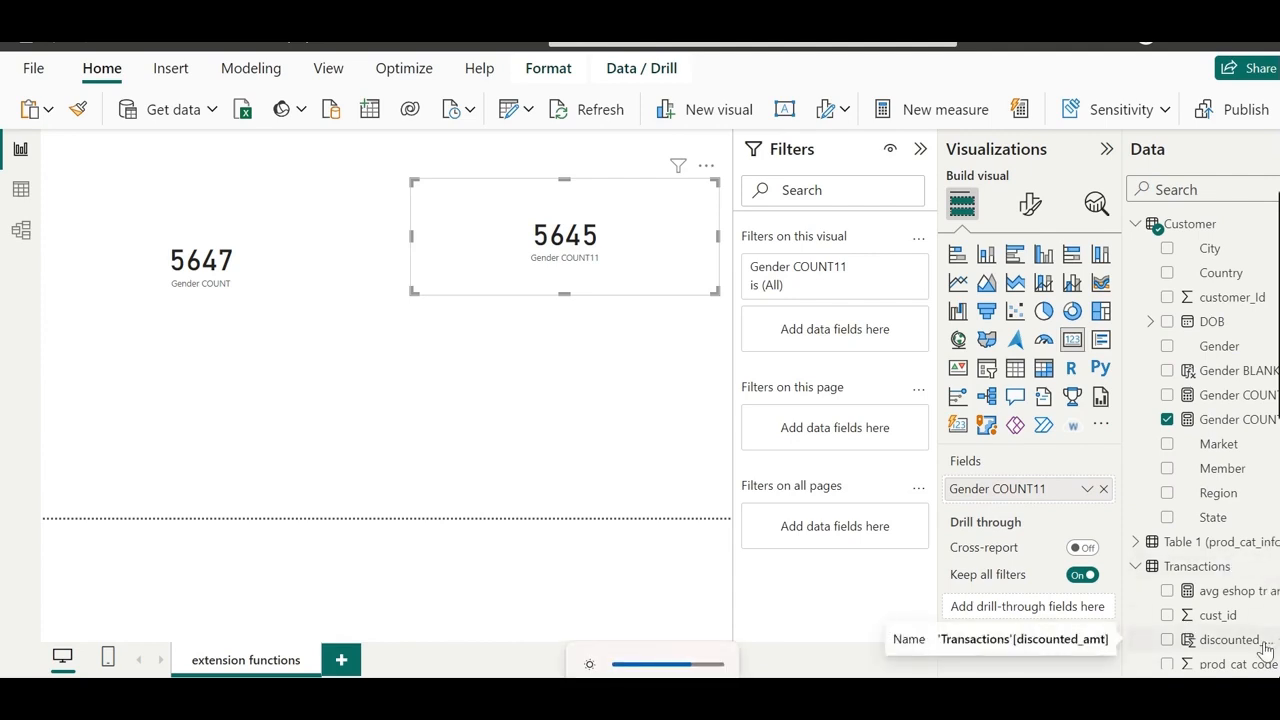
pyautogui.press('XF86AudioRaiseVolume')
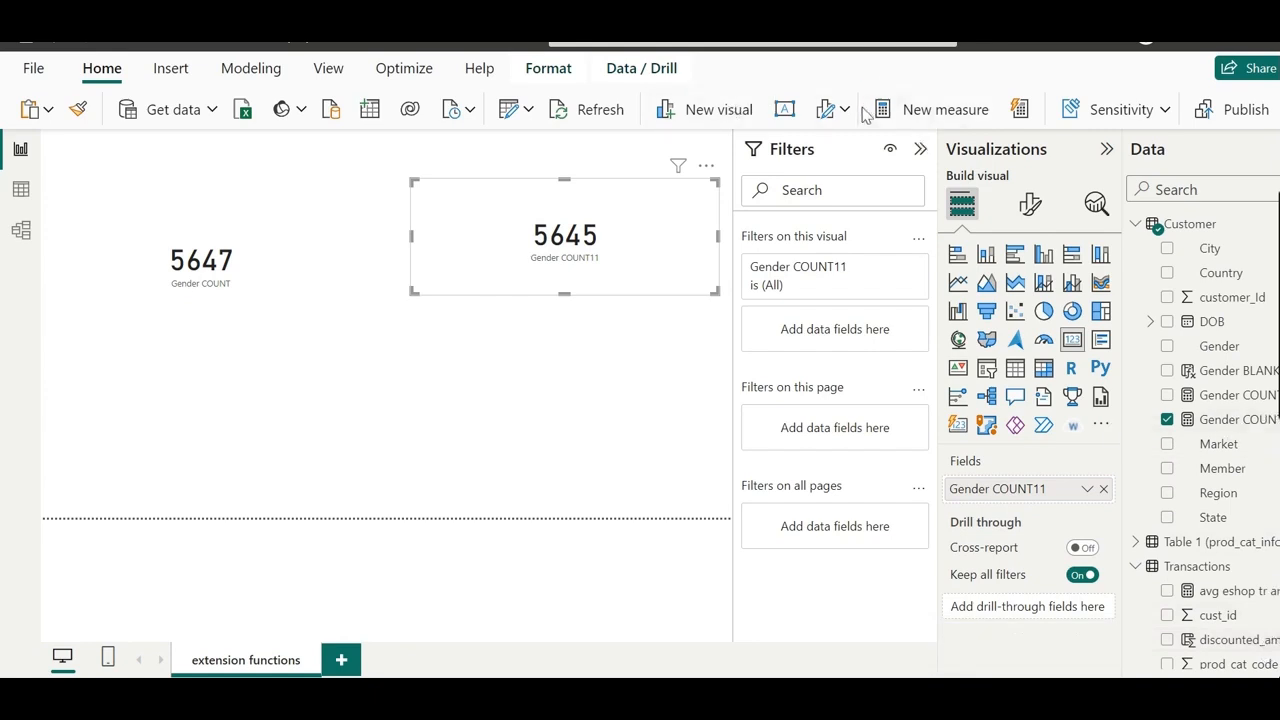
# - Create a new measure in the Customer table with the formula Count Rows = COUNTROWS(Customer)
pyautogui.click(916, 112)
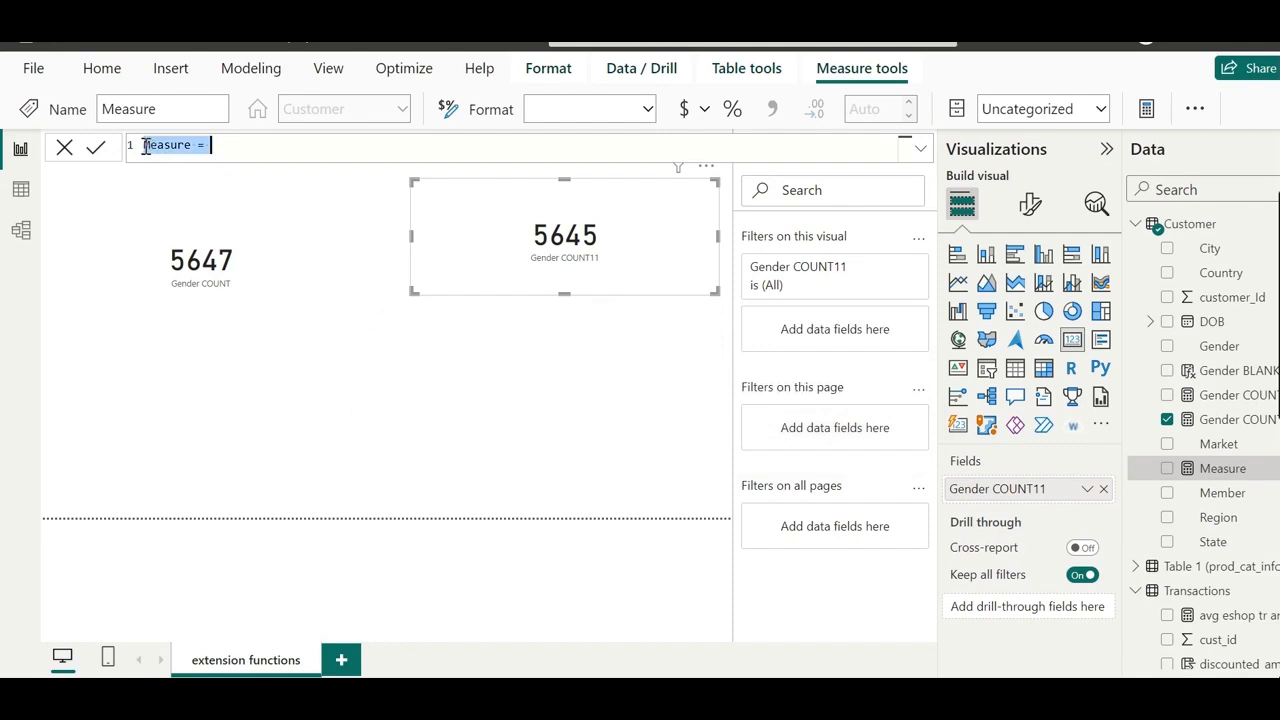
pyautogui.press('BackSpace')
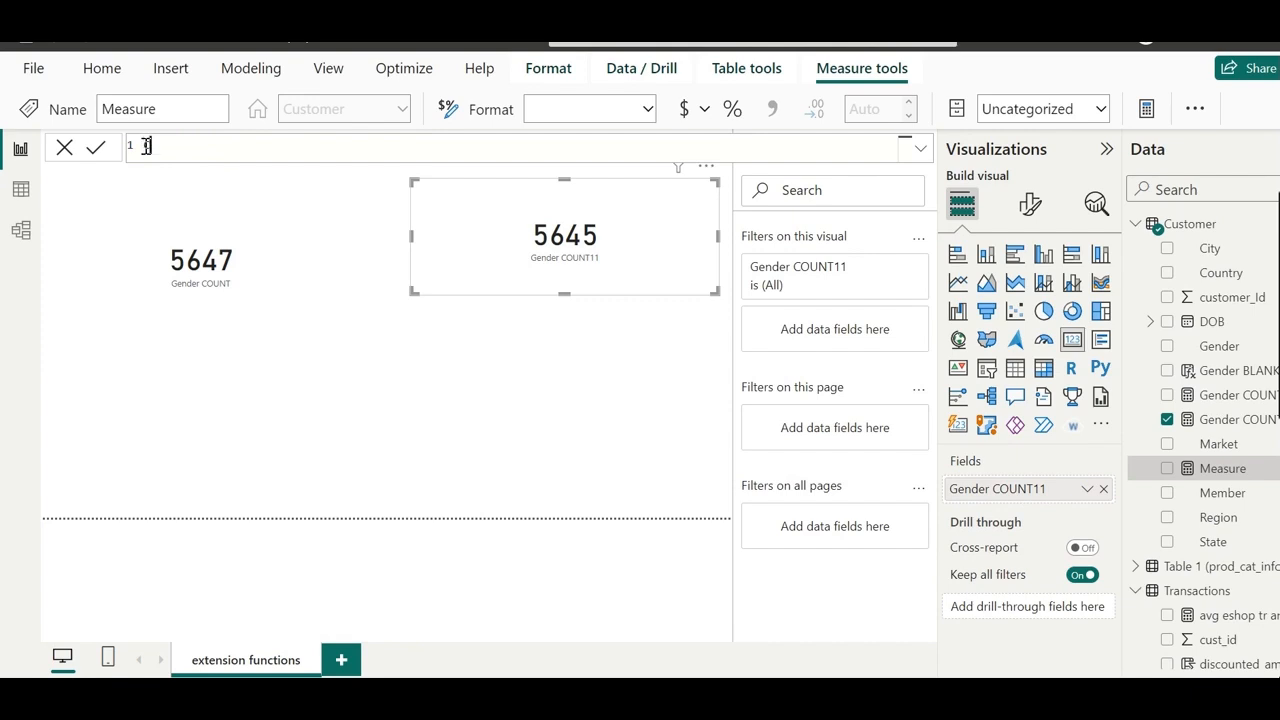
pyautogui.write('Count Rows = CO')
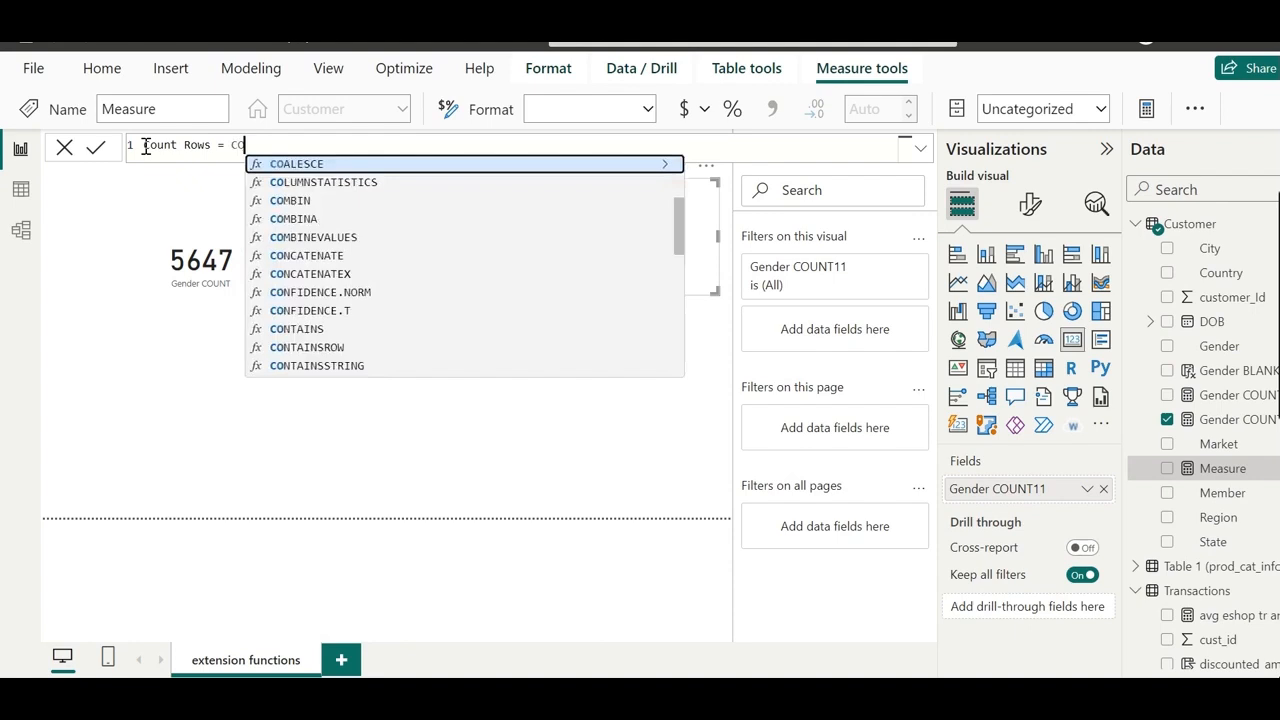
pyautogui.write('UNTRO')
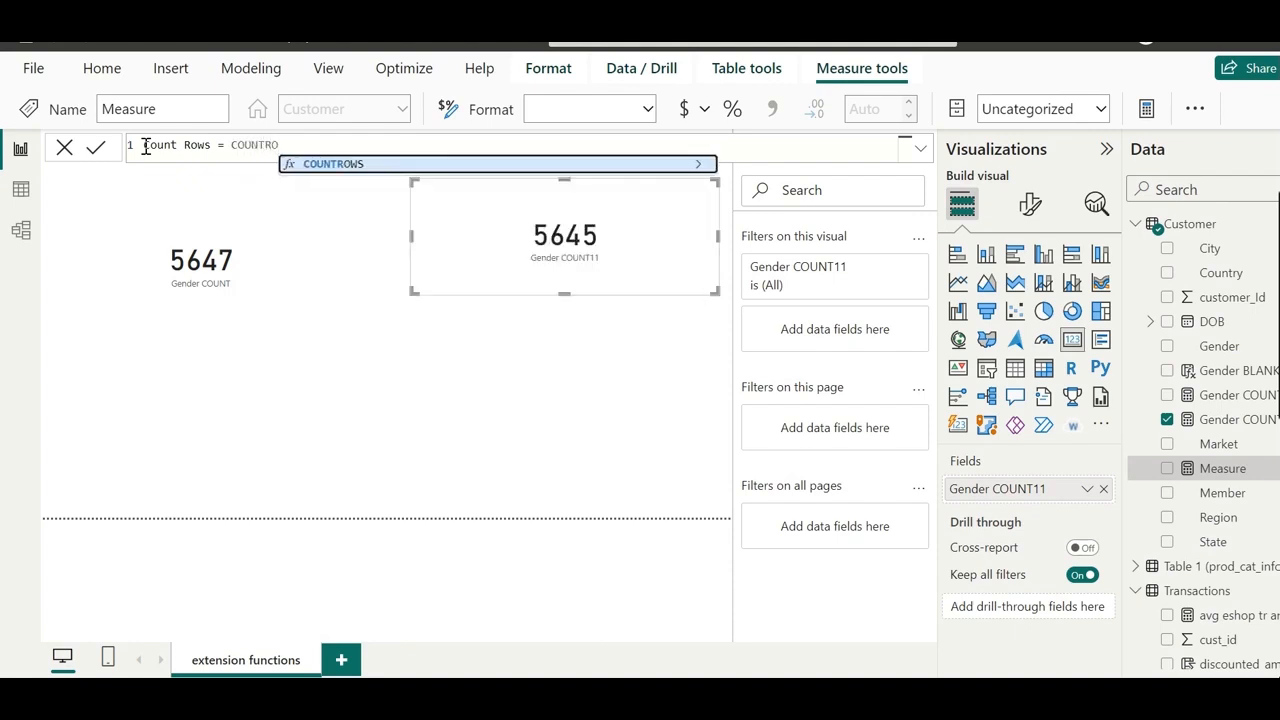
pyautogui.write('WS')
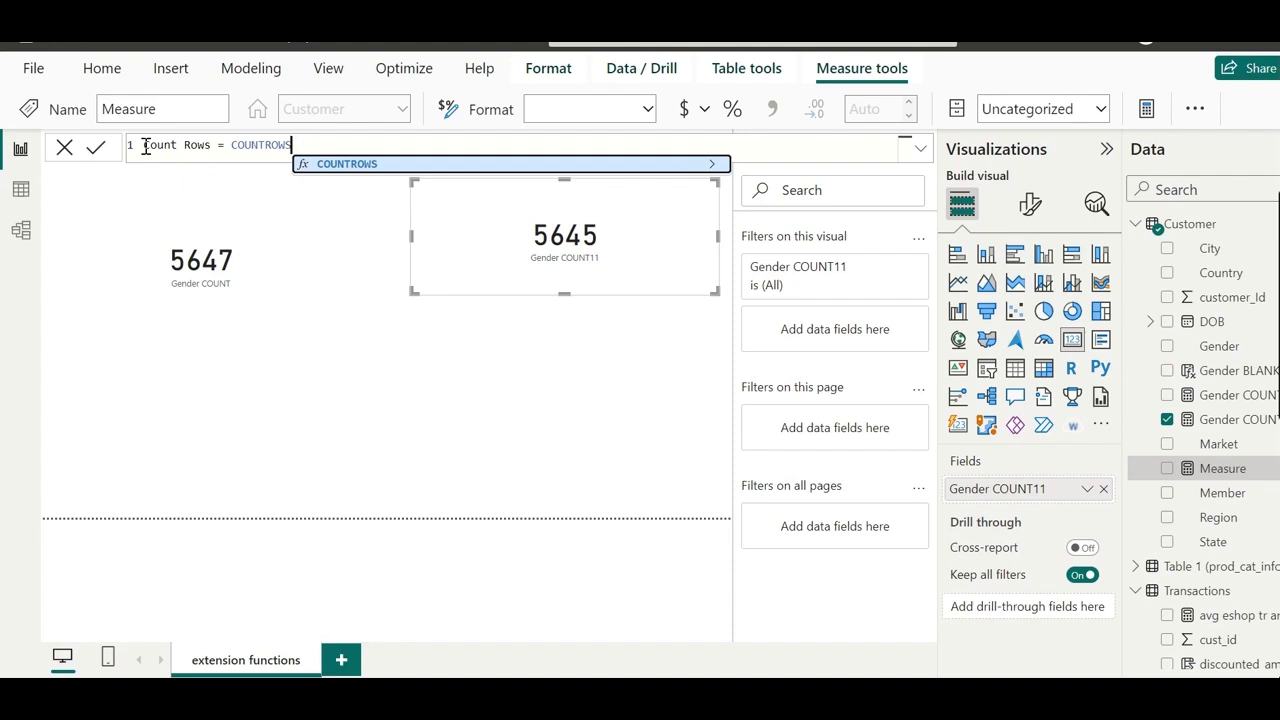
pyautogui.write('(')
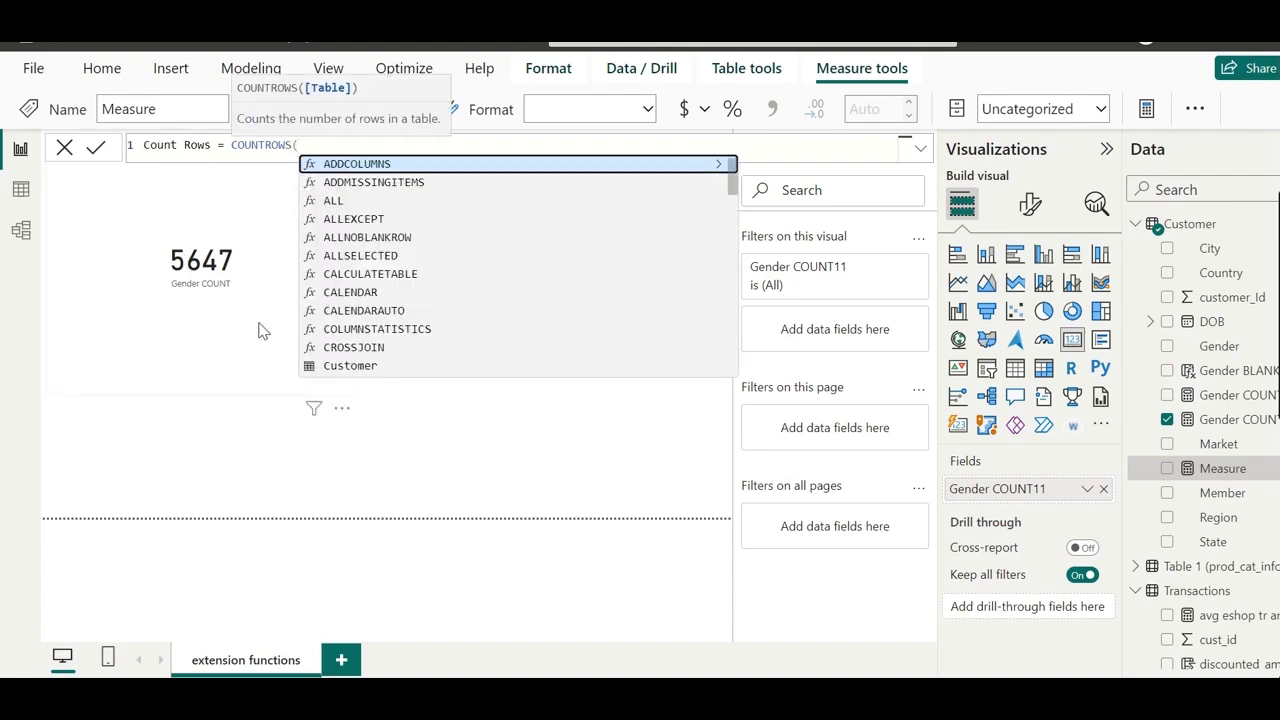
pyautogui.click(336, 366)
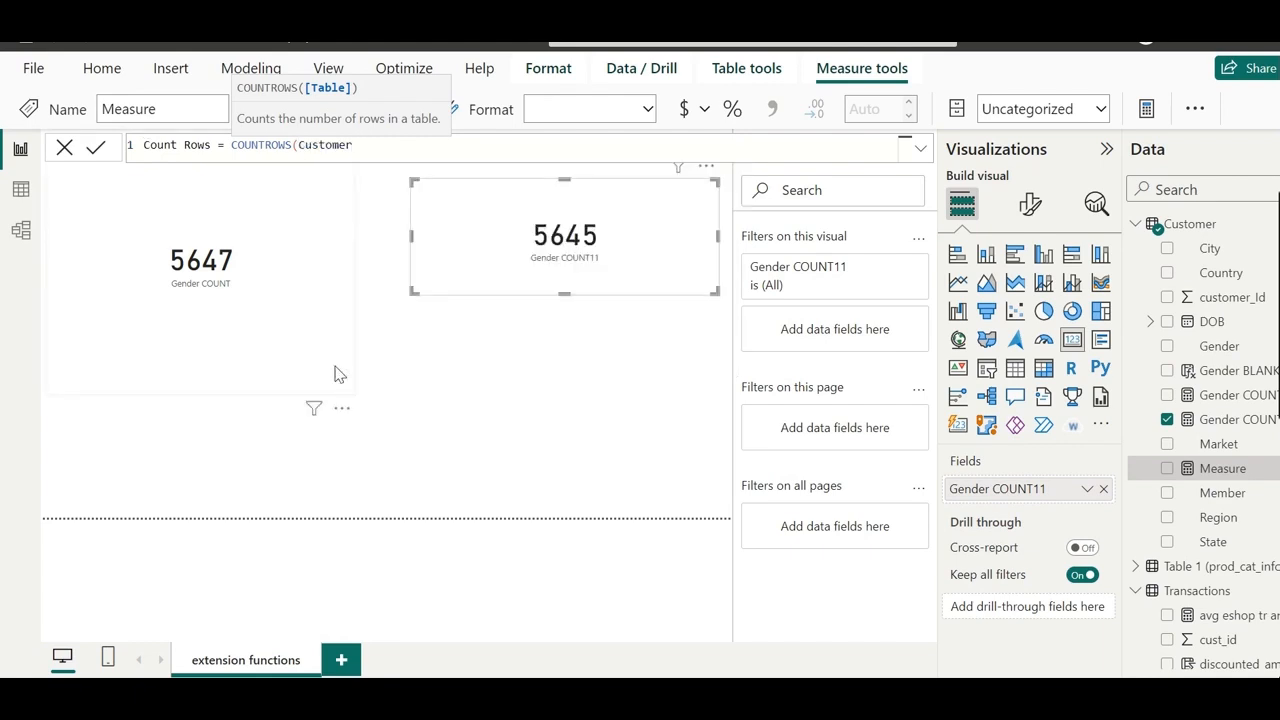
pyautogui.write(')')
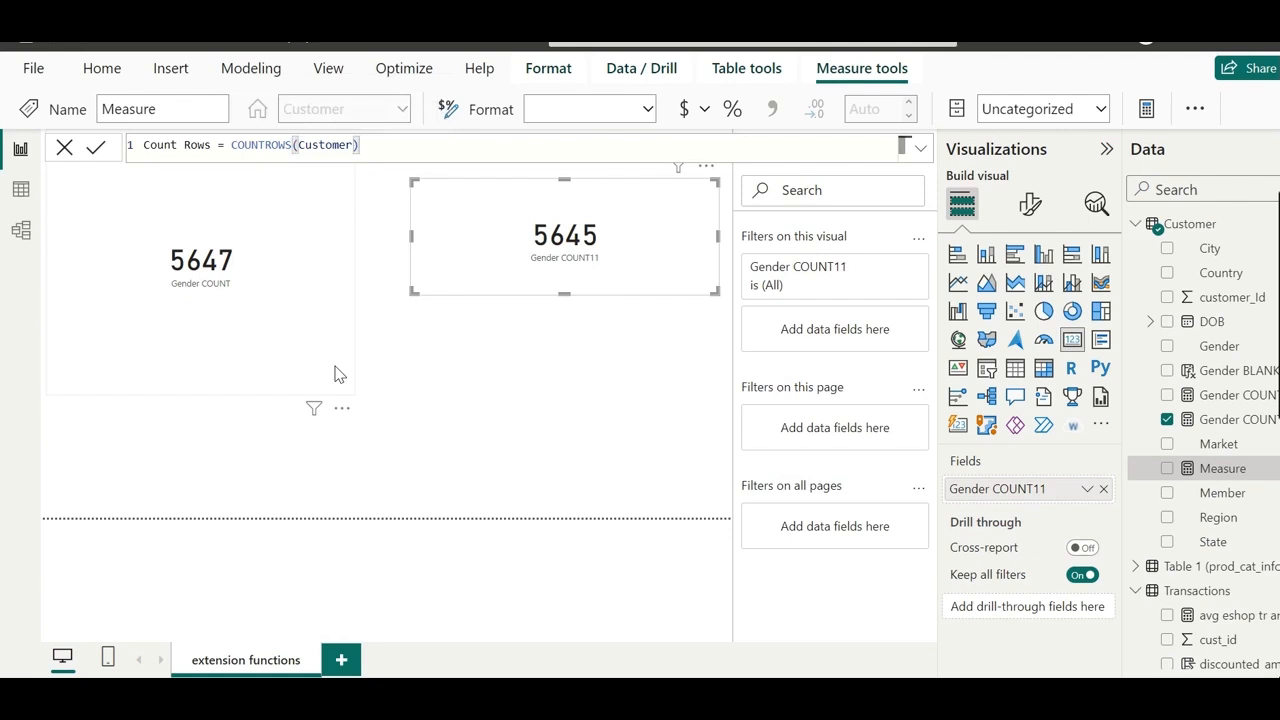
pyautogui.press('Return')
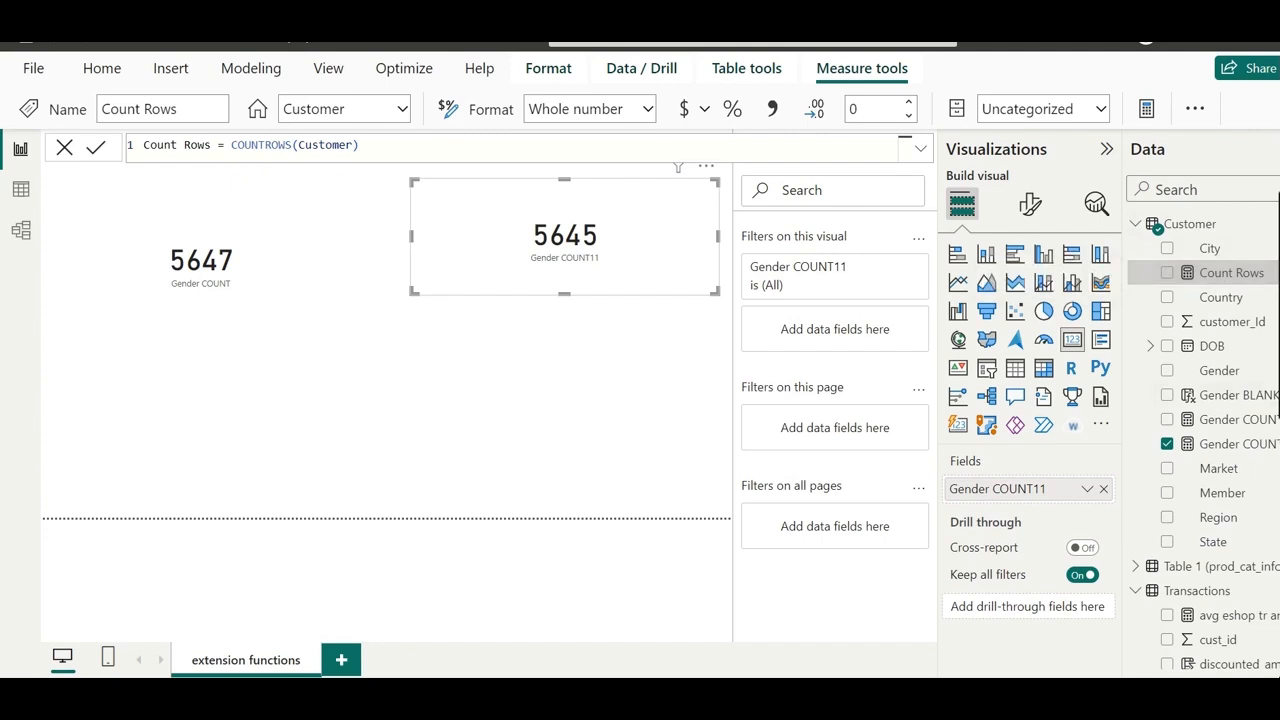
# - Add a card visual below the Gender COUNT card and show the Count Rows measure in it
pyautogui.click(268, 440)
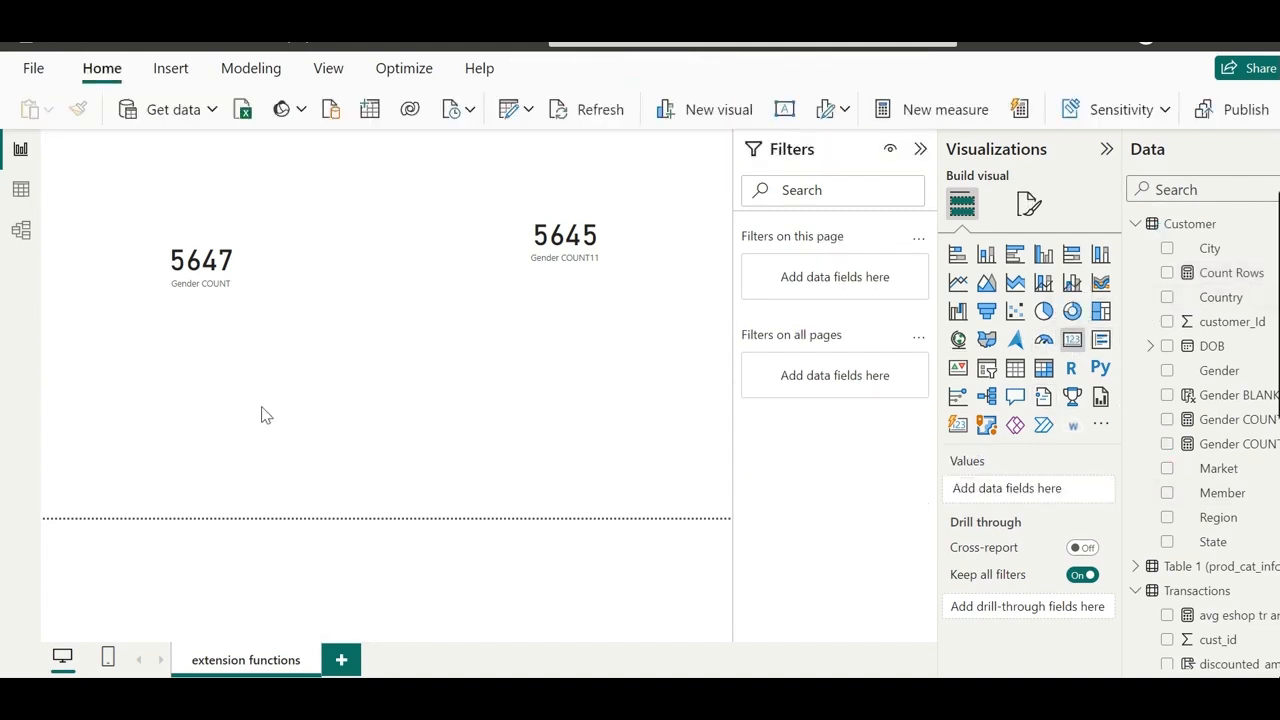
pyautogui.click(1072, 342)
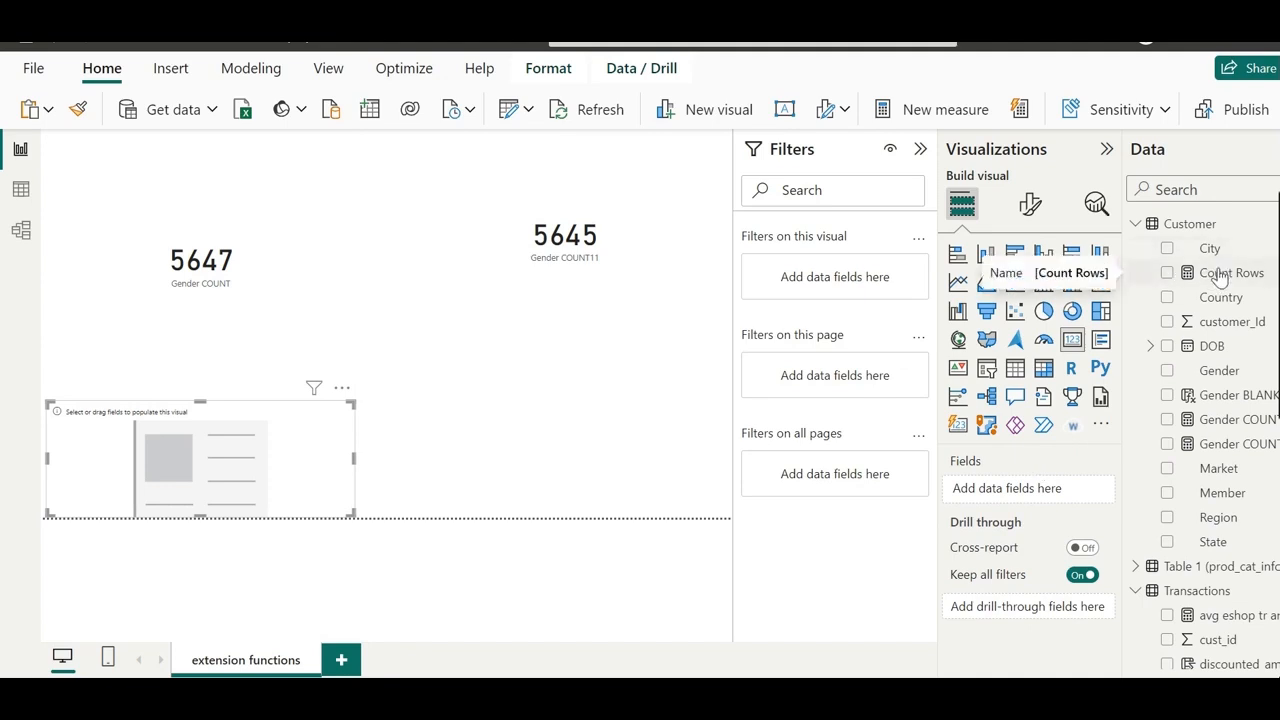
pyautogui.moveTo(1220, 278); pyautogui.dragTo(1032, 497)
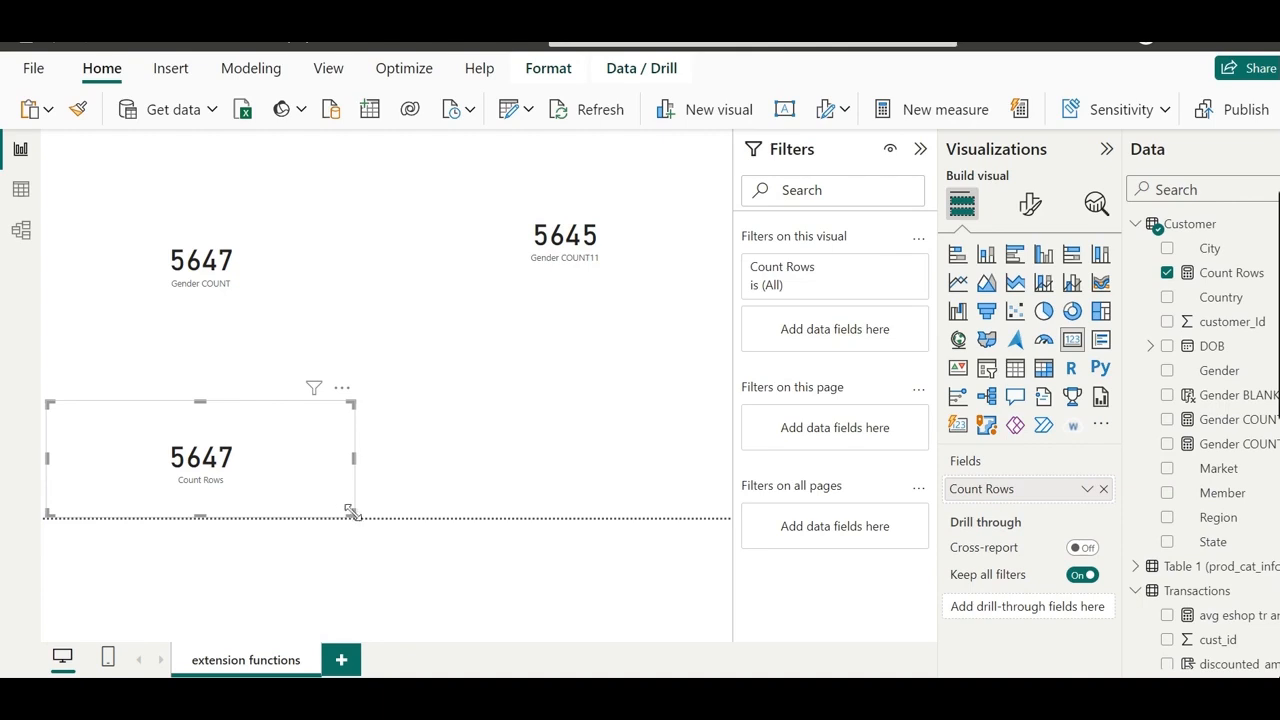
# - Shrink the Count Rows, Gender COUNT and Gender COUNT11 cards and place the Gender COUNT11 card close beside the Gender COUNT card
pyautogui.moveTo(348, 509); pyautogui.dragTo(183, 477)
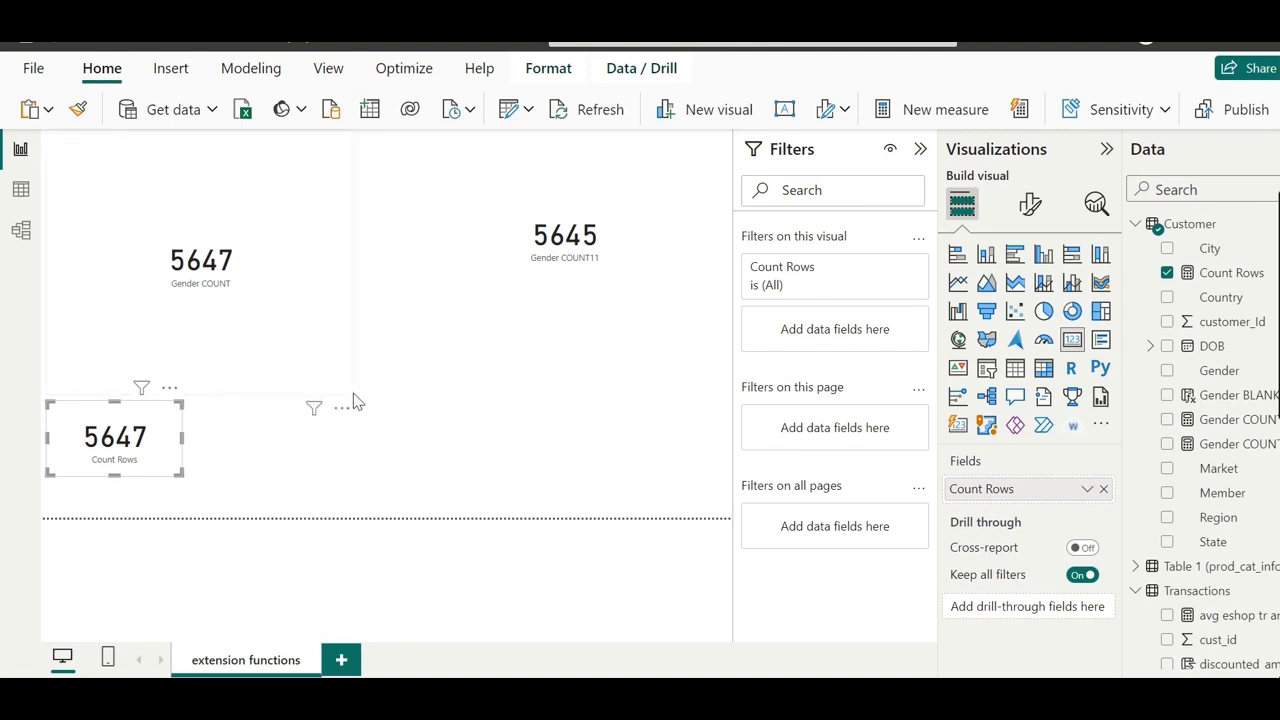
pyautogui.click(351, 391)
pyautogui.moveTo(351, 391); pyautogui.dragTo(188, 285)
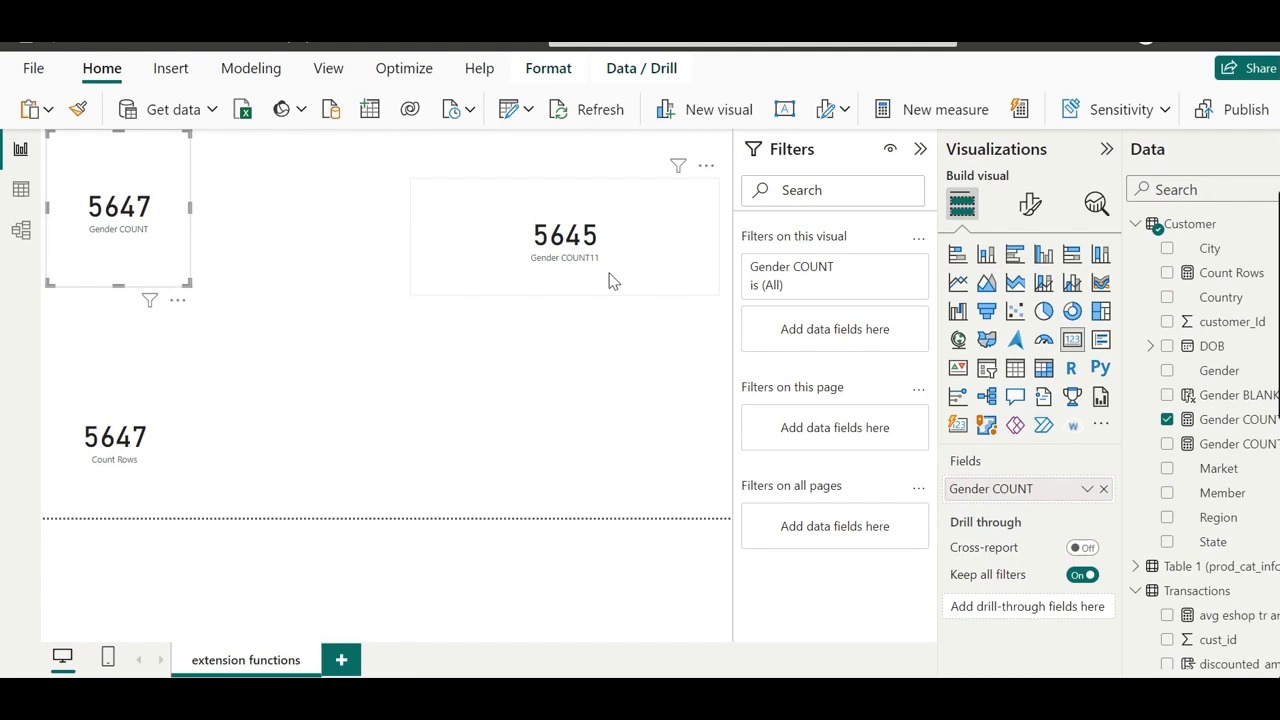
pyautogui.moveTo(609, 277); pyautogui.dragTo(380, 246)
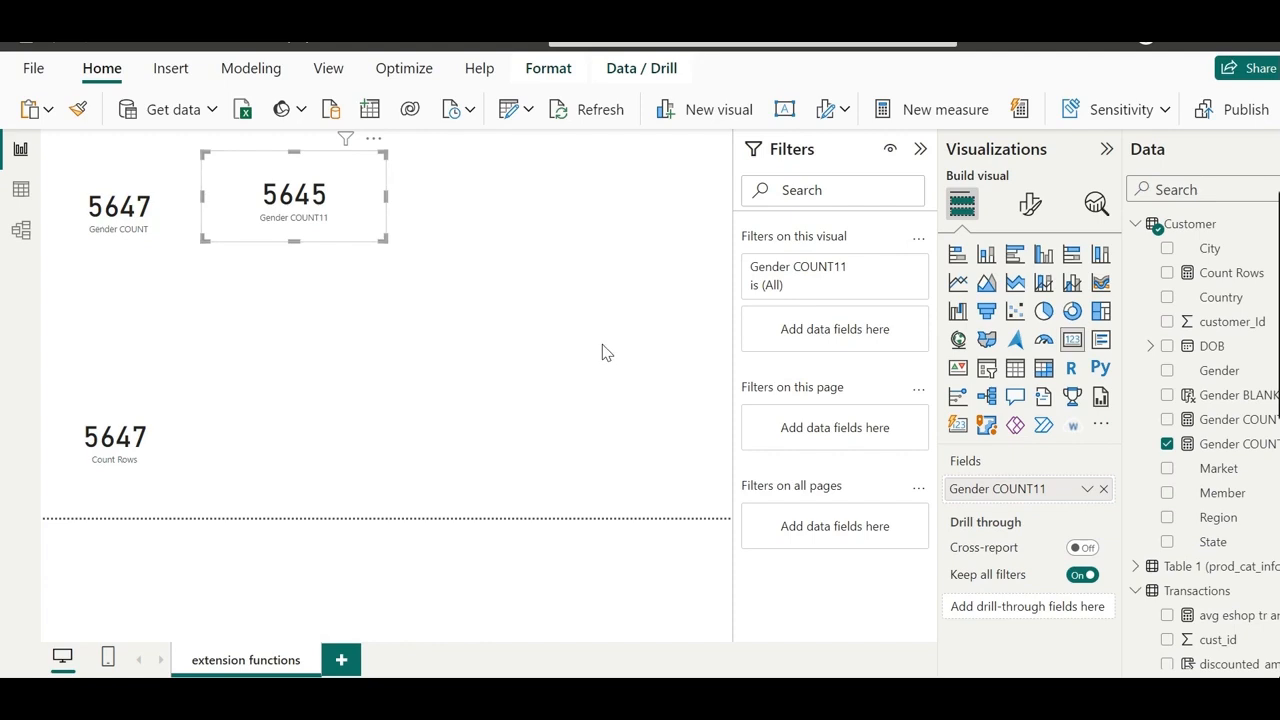
pyautogui.click(950, 117)
pyautogui.doubleClick(546, 381)
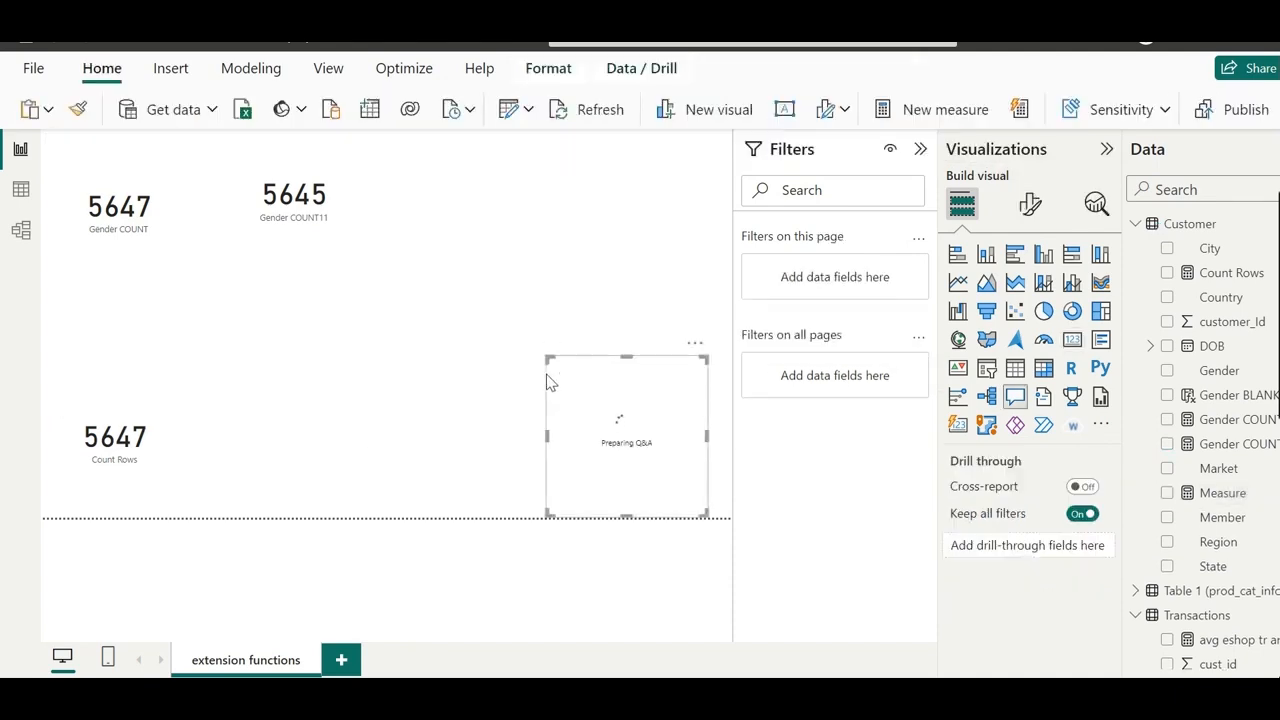
pyautogui.click(694, 344)
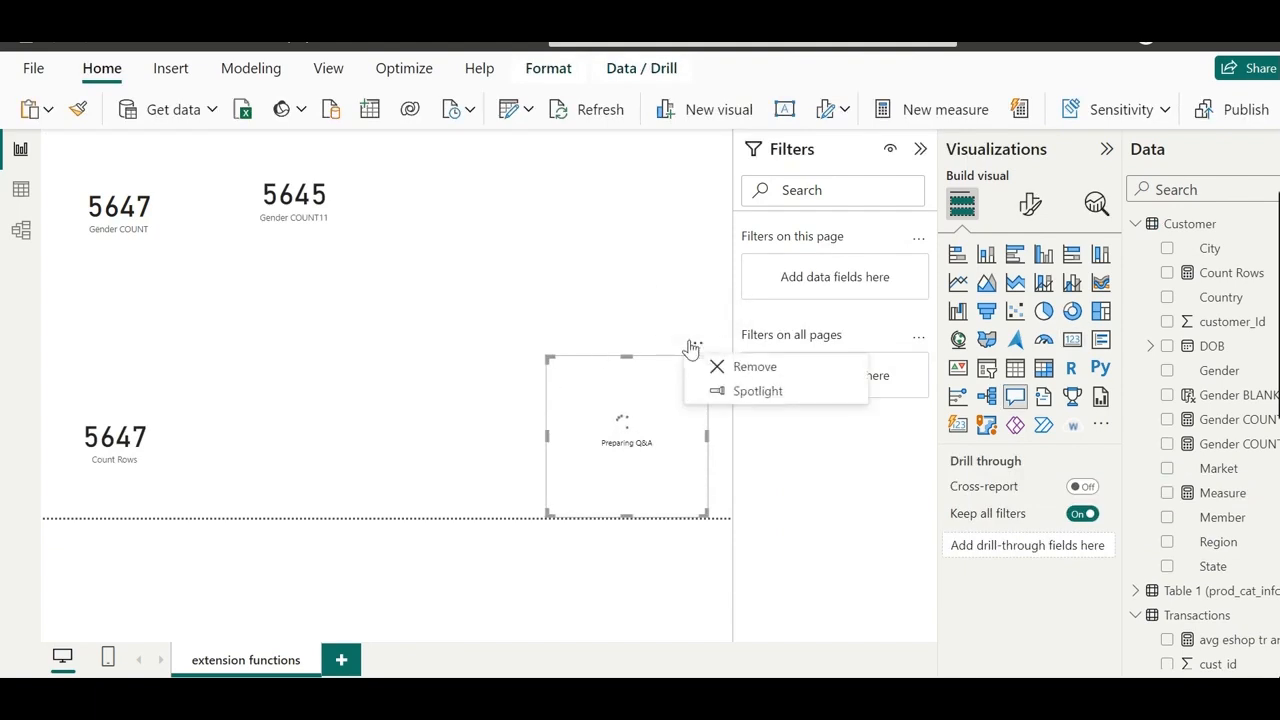
pyautogui.click(712, 368)
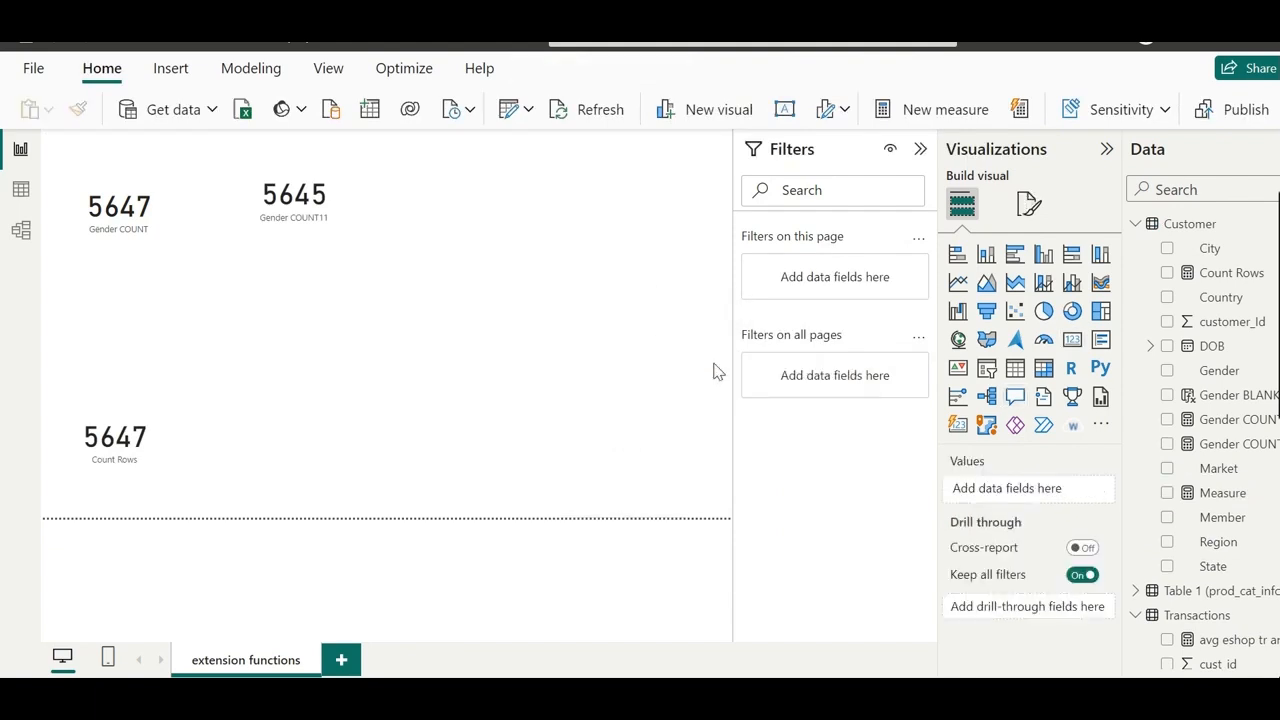
# - Create a new Customer measure with the formula Count Blank Gender = COUNTBLANK(Customer[Gender BLANK])
pyautogui.click(905, 112)
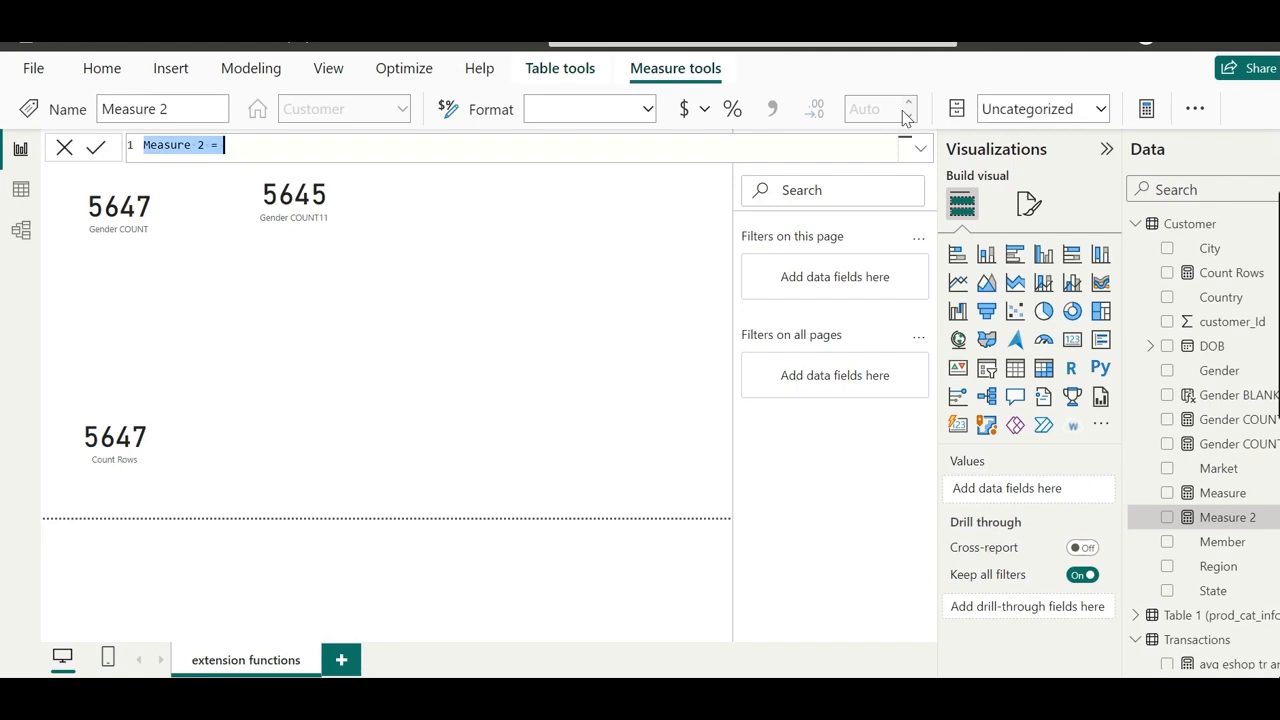
pyautogui.write('Co')
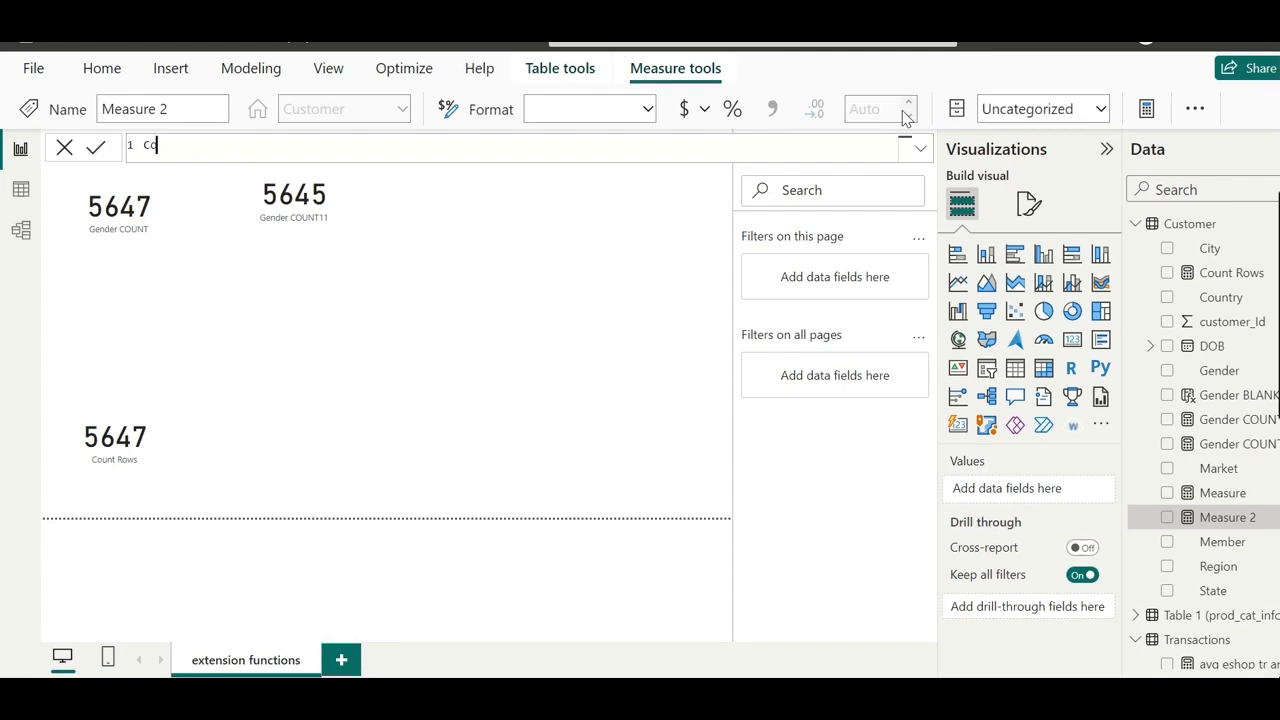
pyautogui.write('unt Blank Gender = COU')
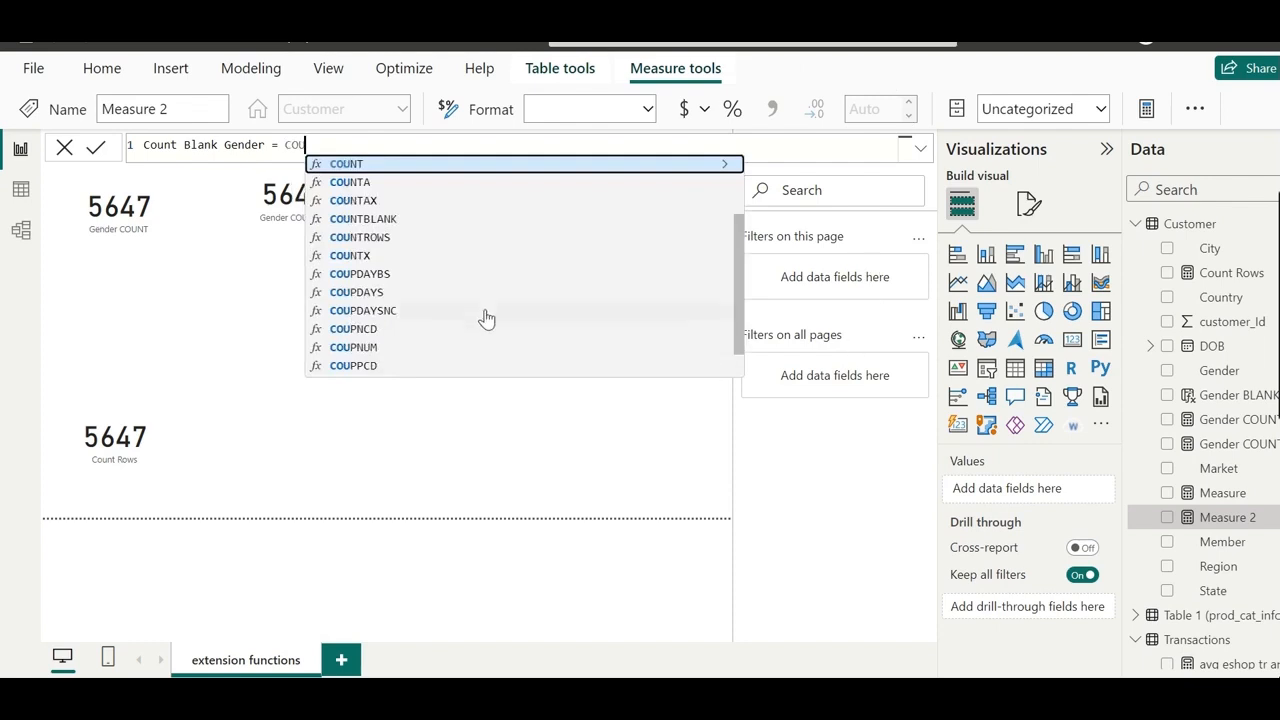
pyautogui.click(393, 219)
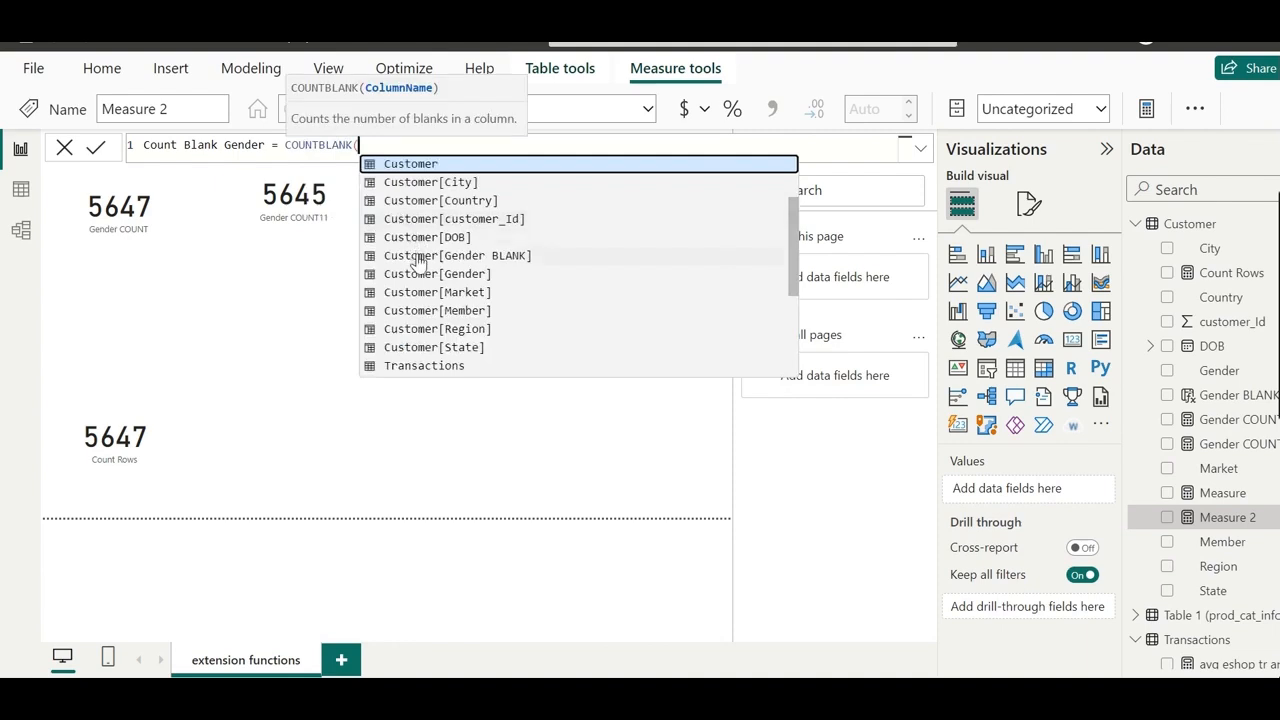
pyautogui.click(419, 256)
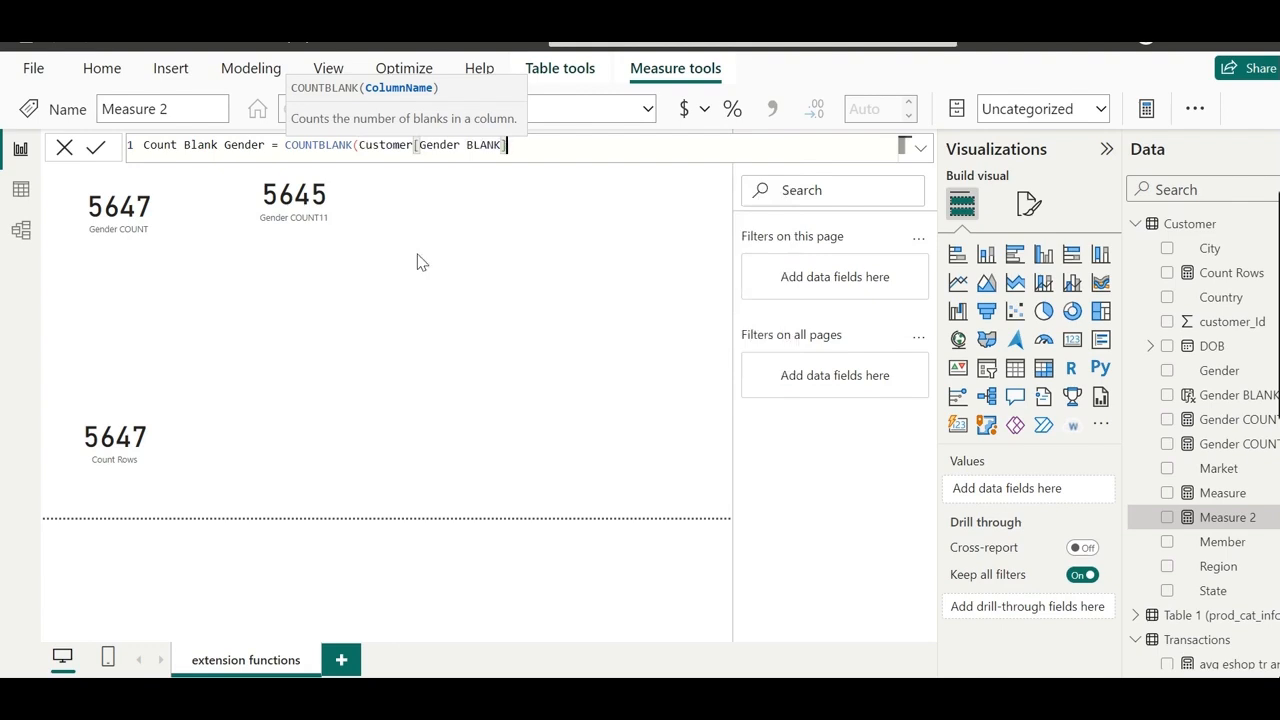
pyautogui.write(')')
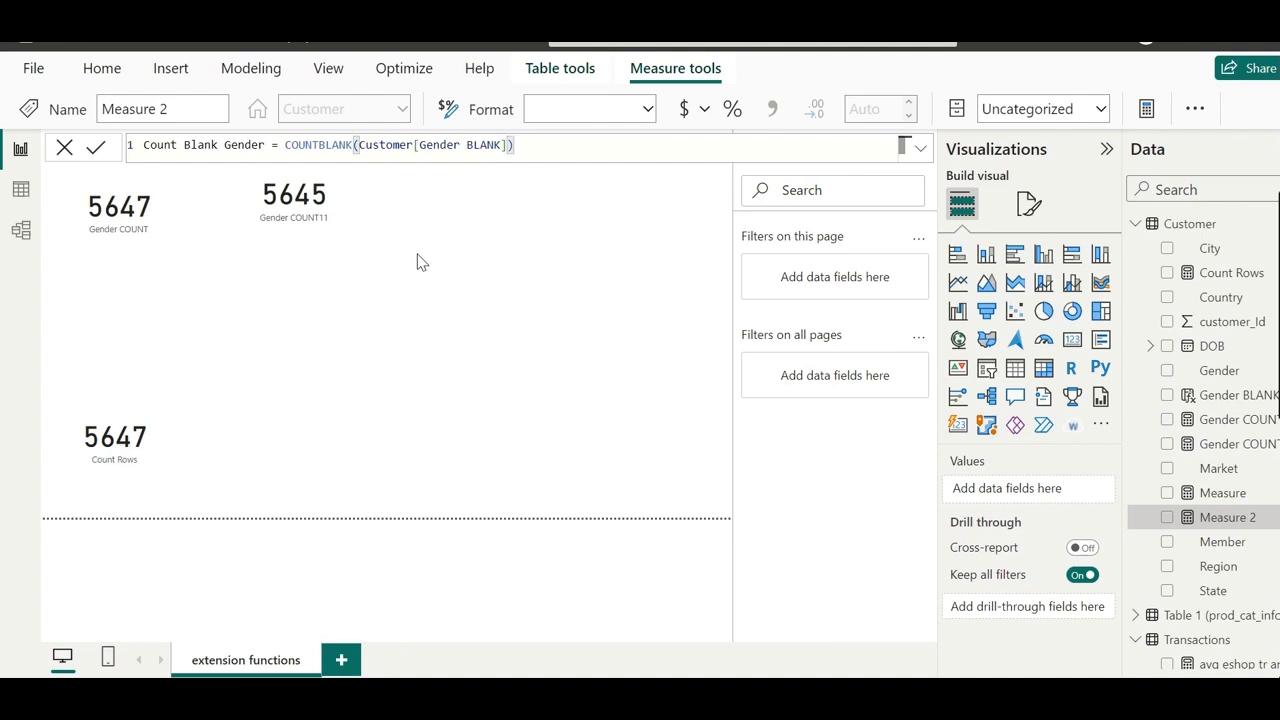
pyautogui.press('Return')
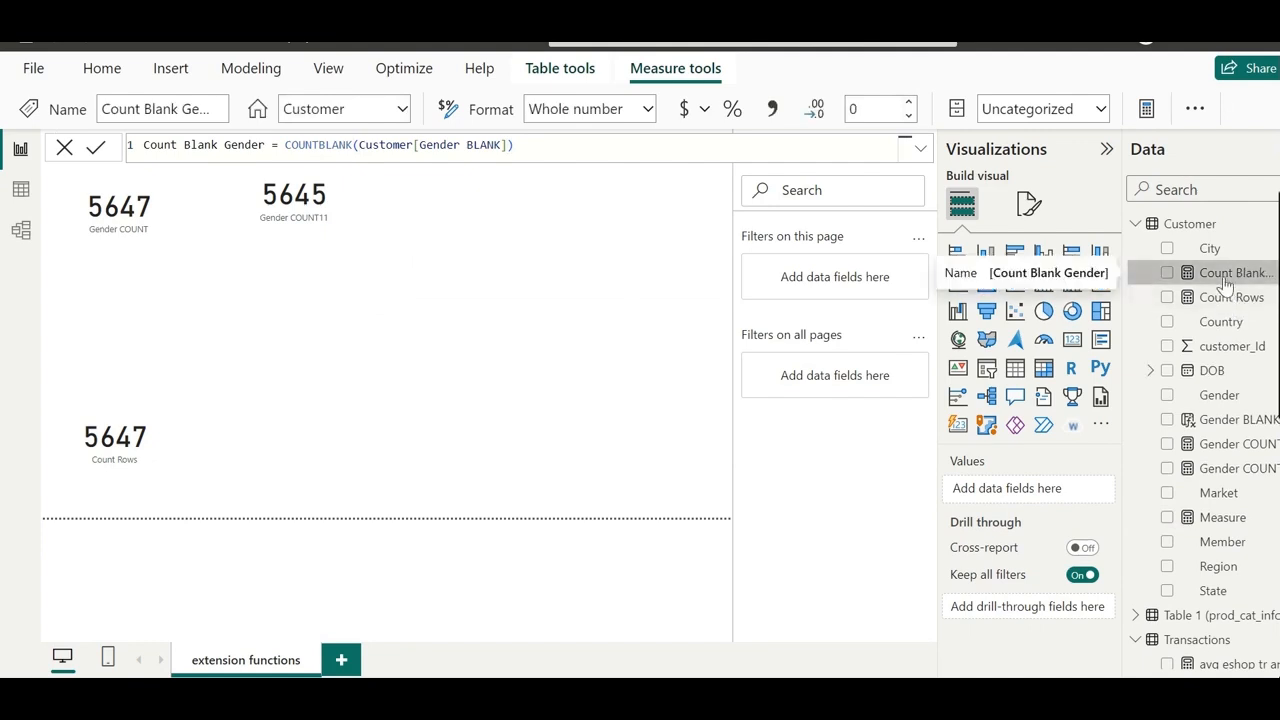
pyautogui.click(417, 430)
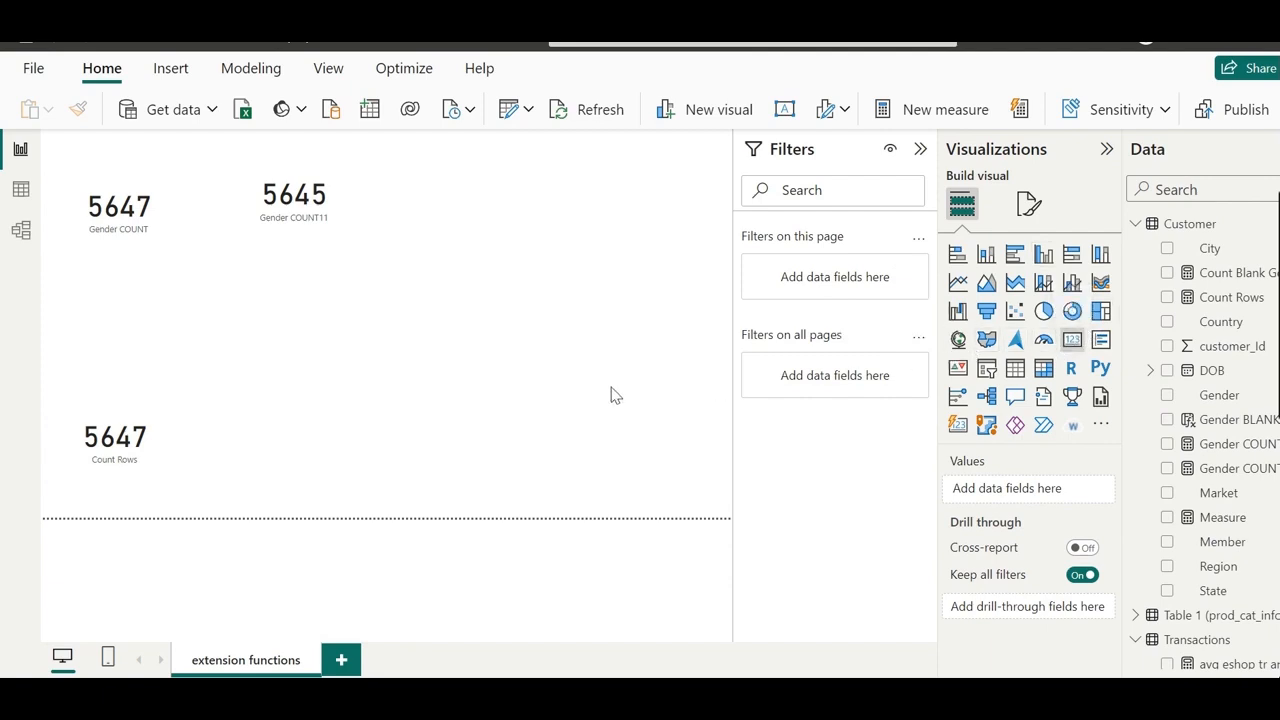
pyautogui.click(1072, 340)
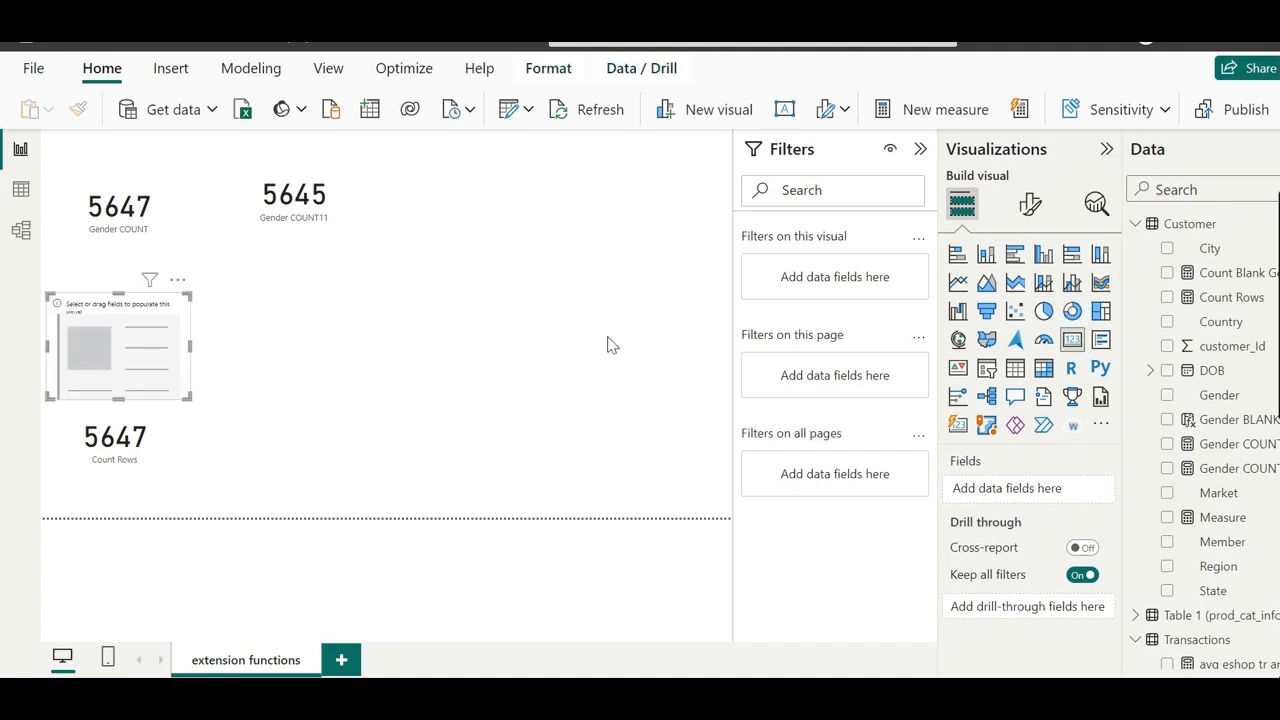
pyautogui.press('Delete')
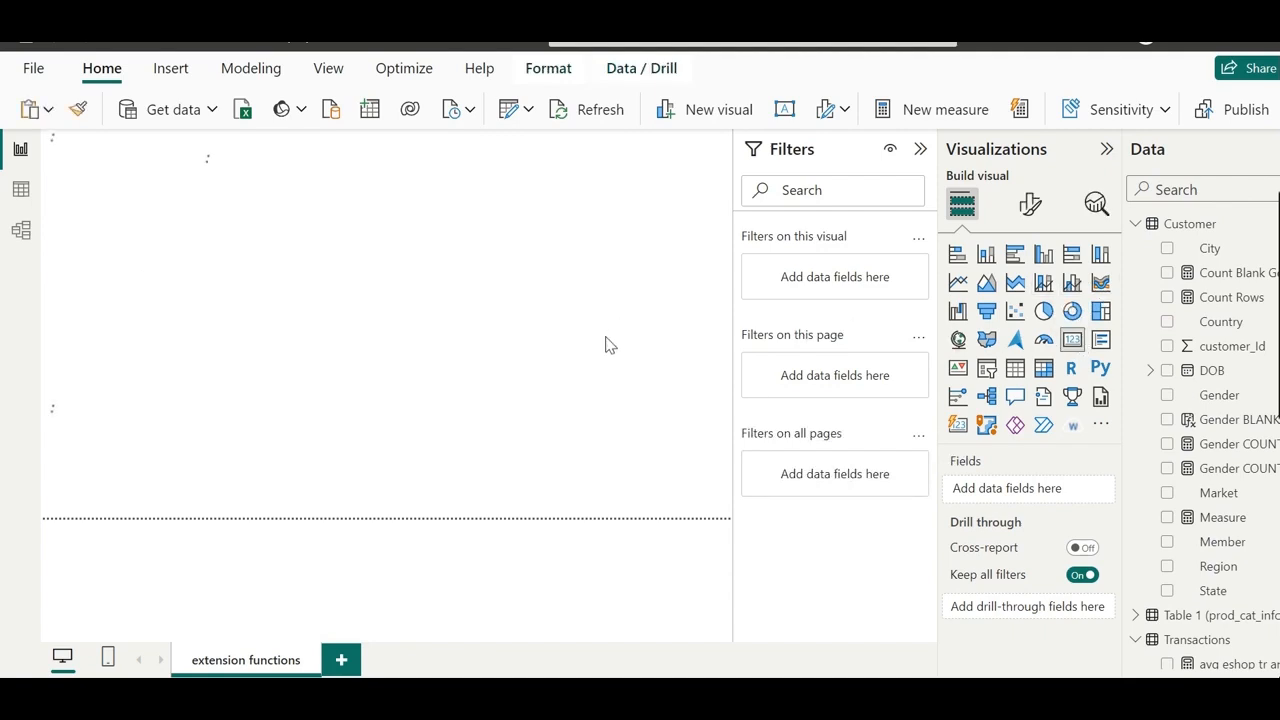
pyautogui.doubleClick(645, 424)
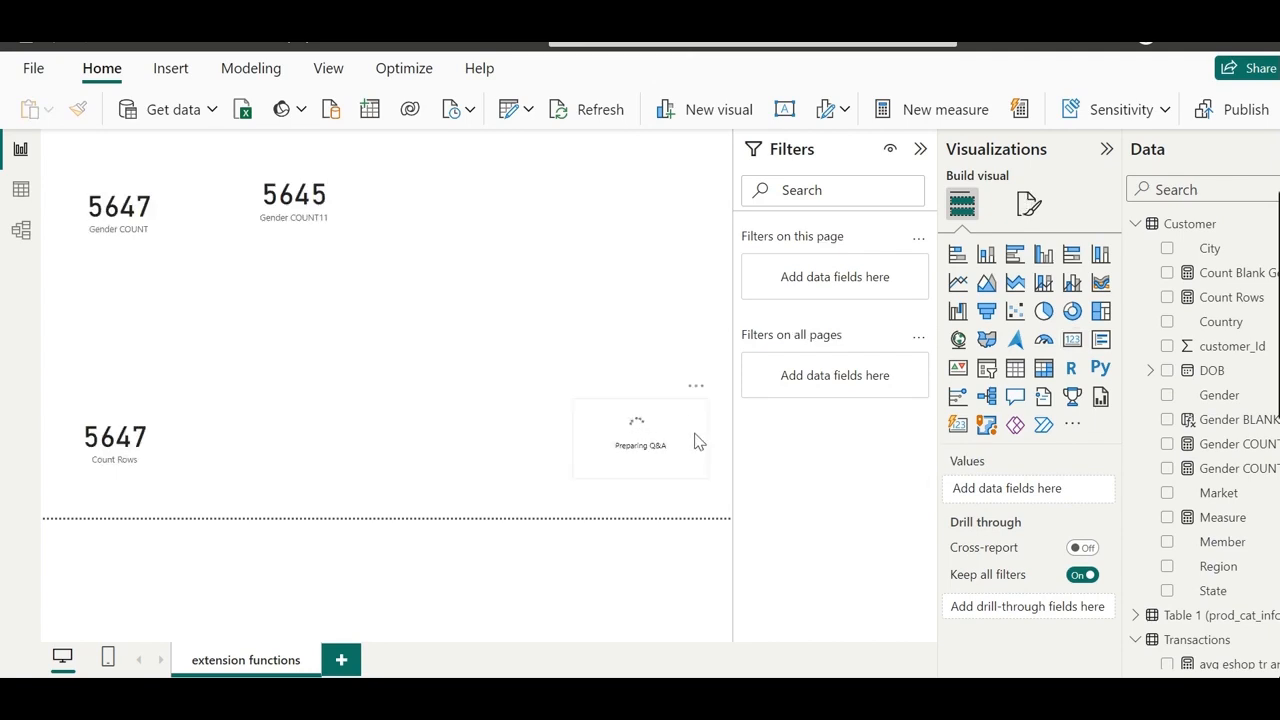
pyautogui.click(694, 389)
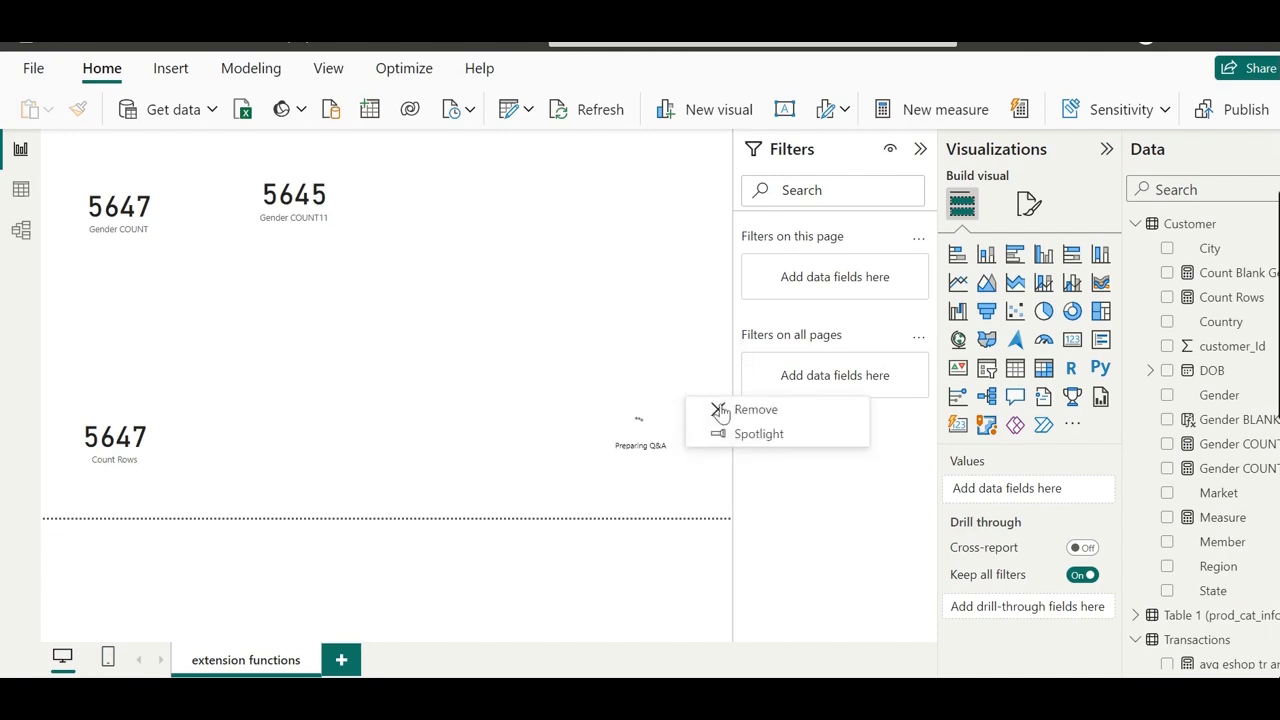
pyautogui.click(720, 410)
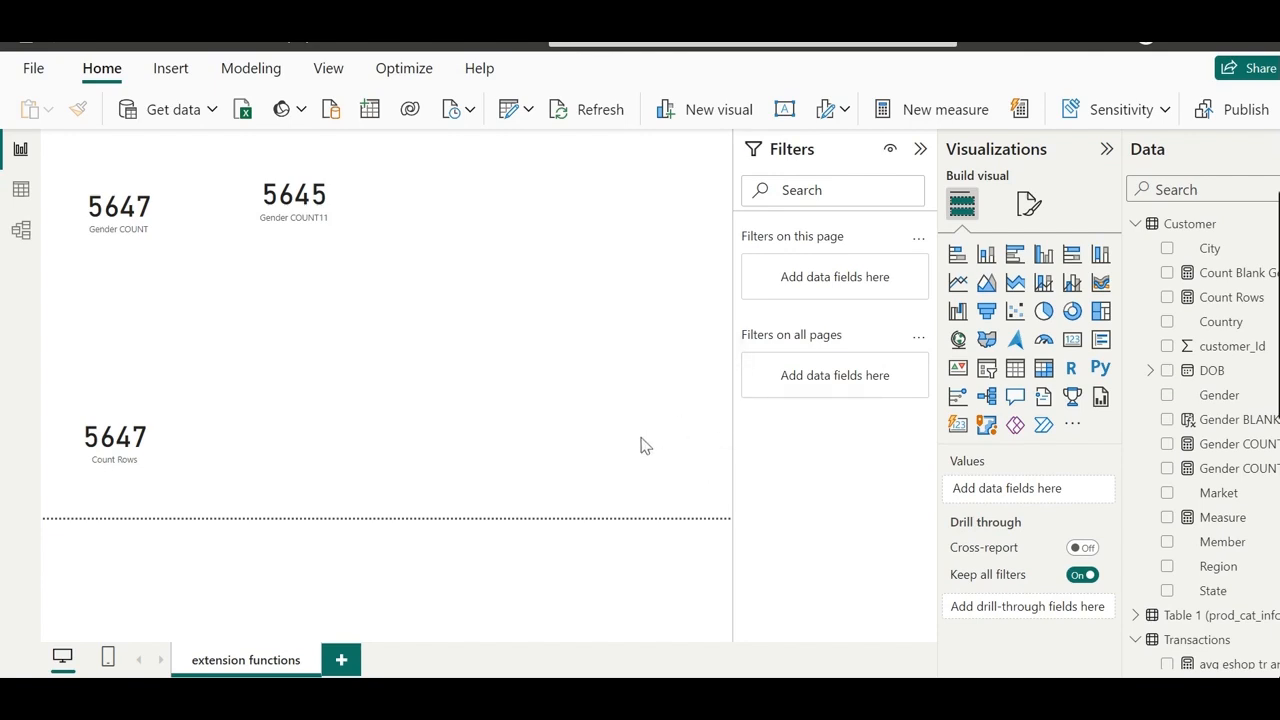
pyautogui.click(1071, 341)
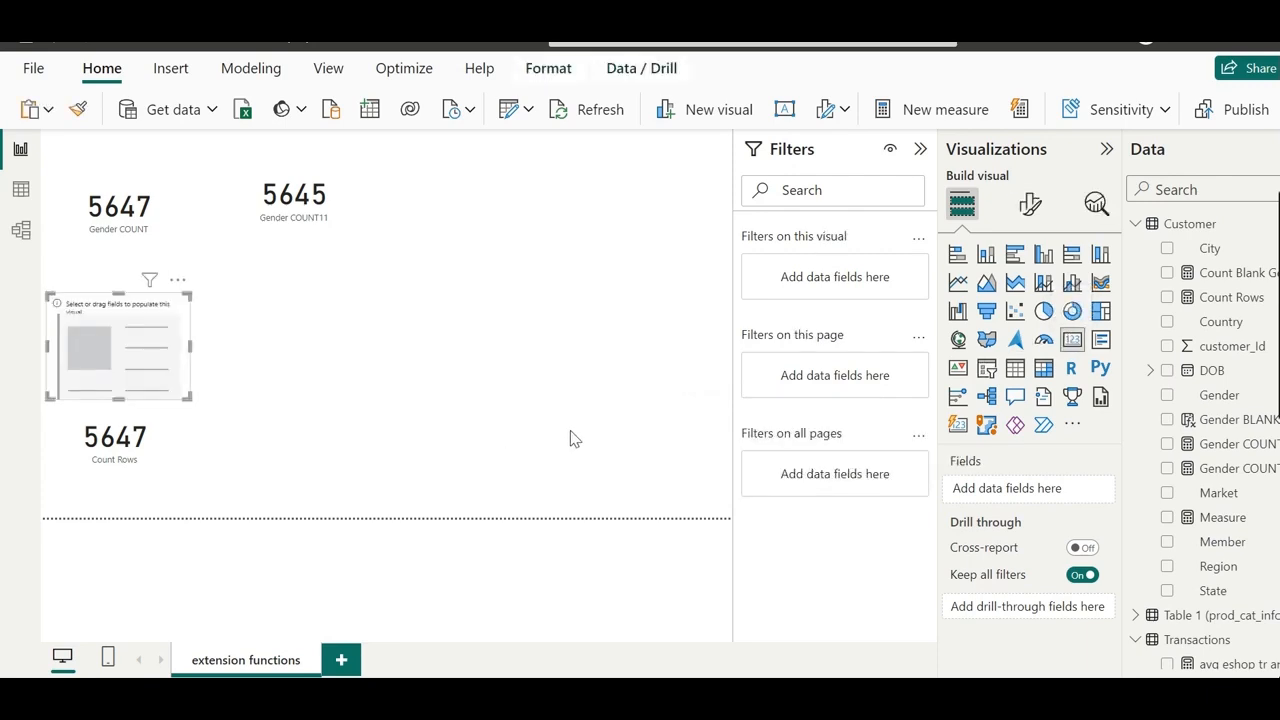
pyautogui.press('Delete')
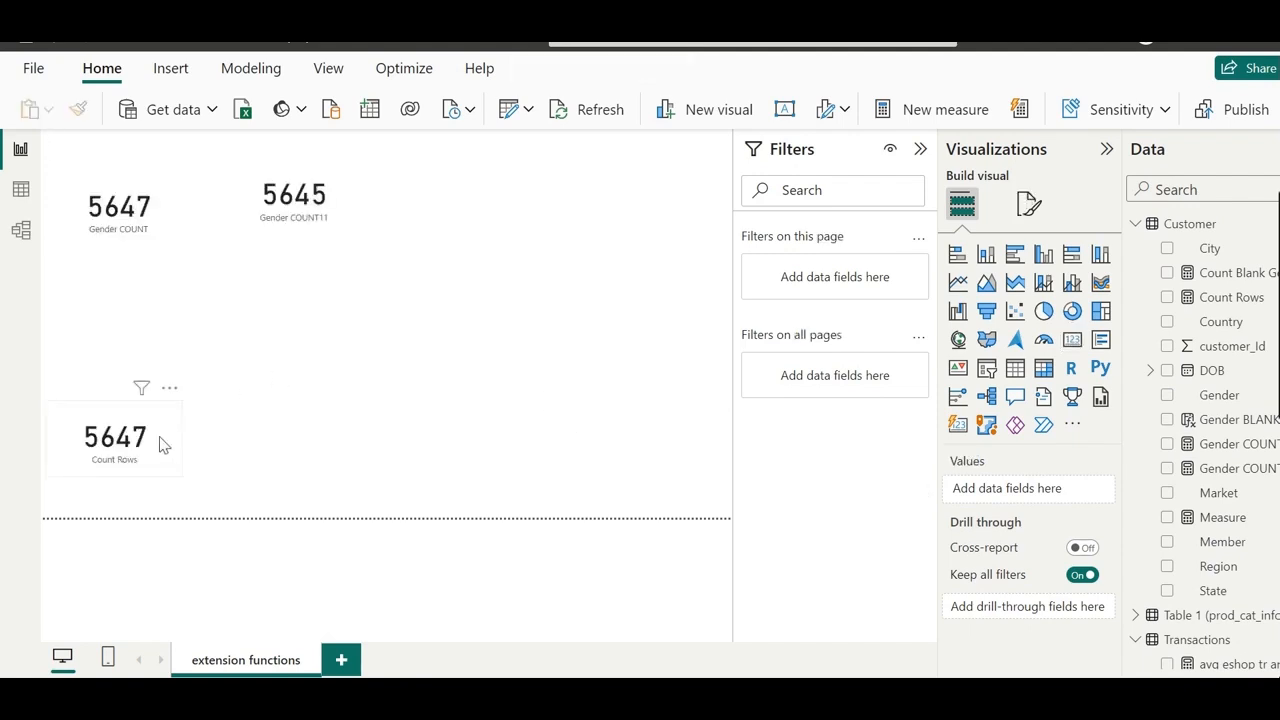
# - Move the Count Rows card beside the Gender COUNT11 card and add a card showing Count Blank Gender in the page's upper-right area
pyautogui.moveTo(150, 447); pyautogui.dragTo(466, 209)
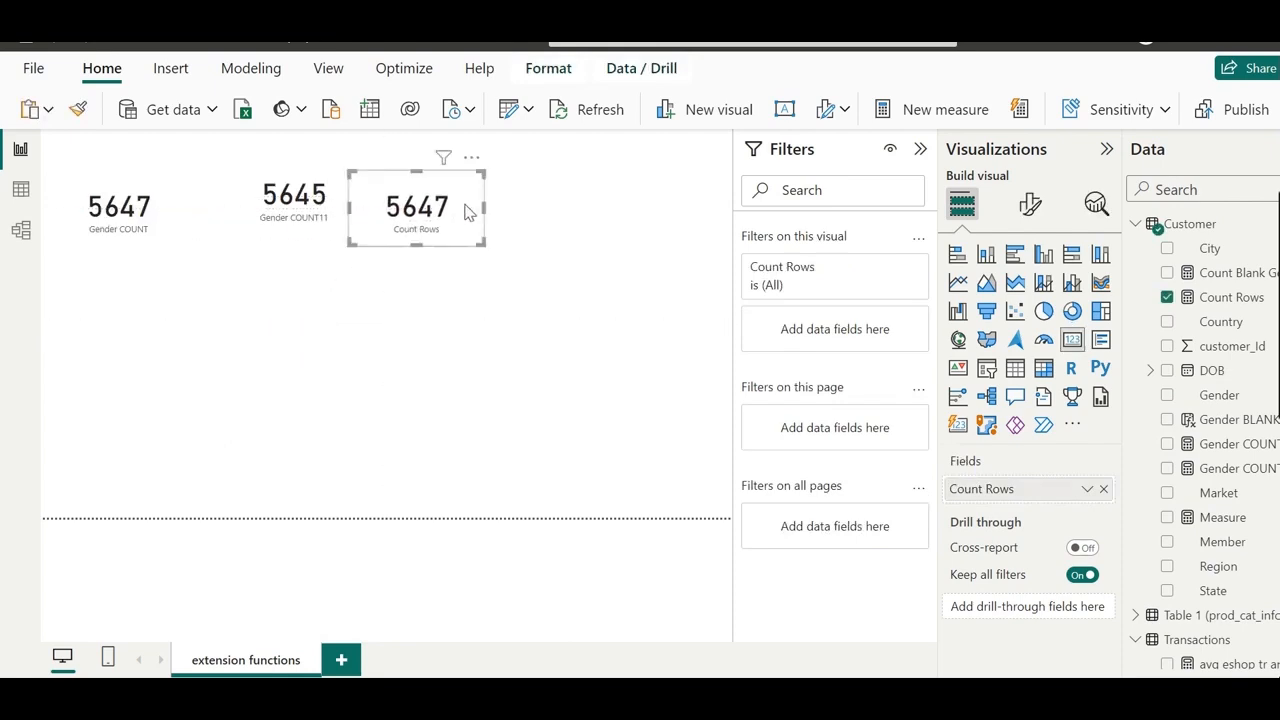
pyautogui.click(118, 463)
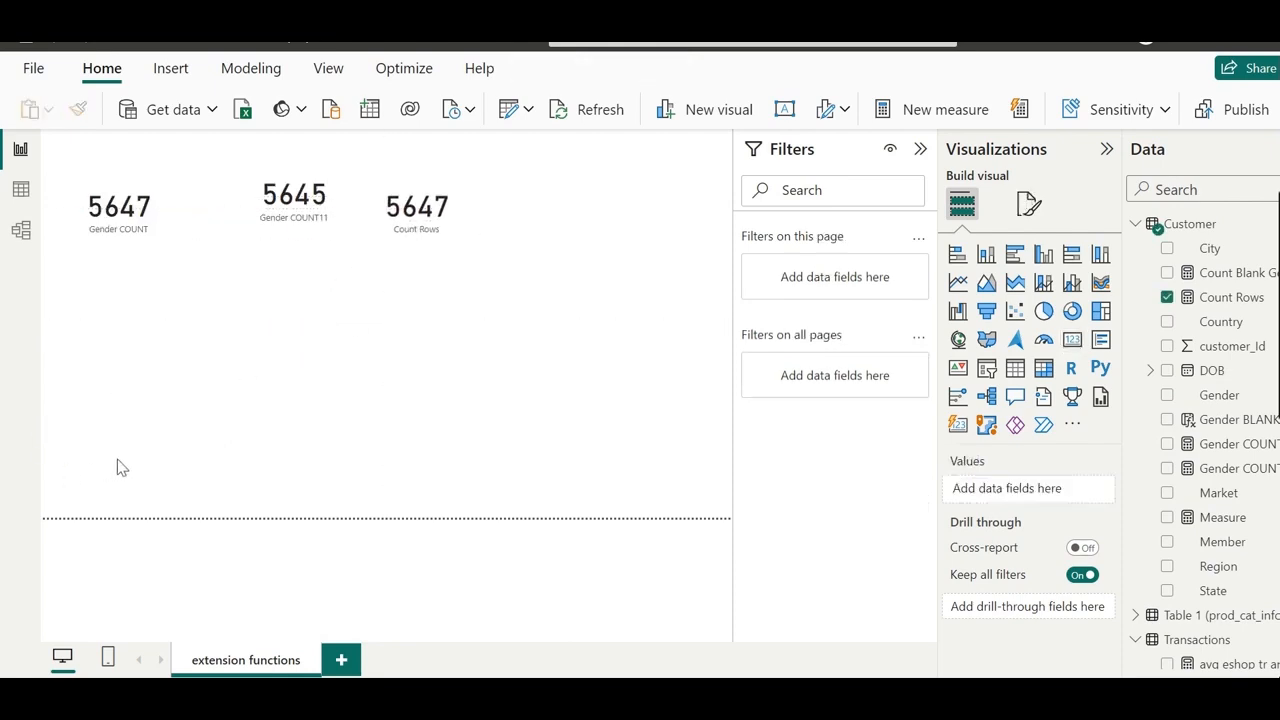
pyautogui.click(1072, 345)
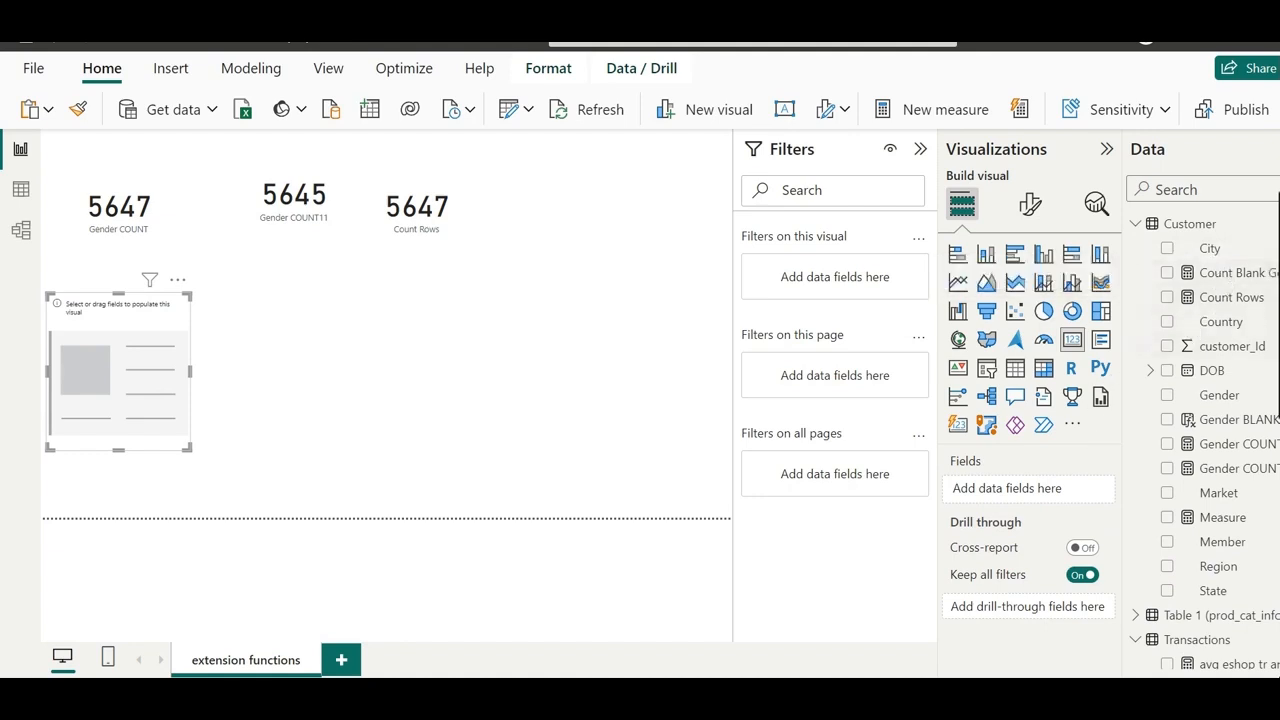
pyautogui.moveTo(1251, 271); pyautogui.dragTo(1040, 491)
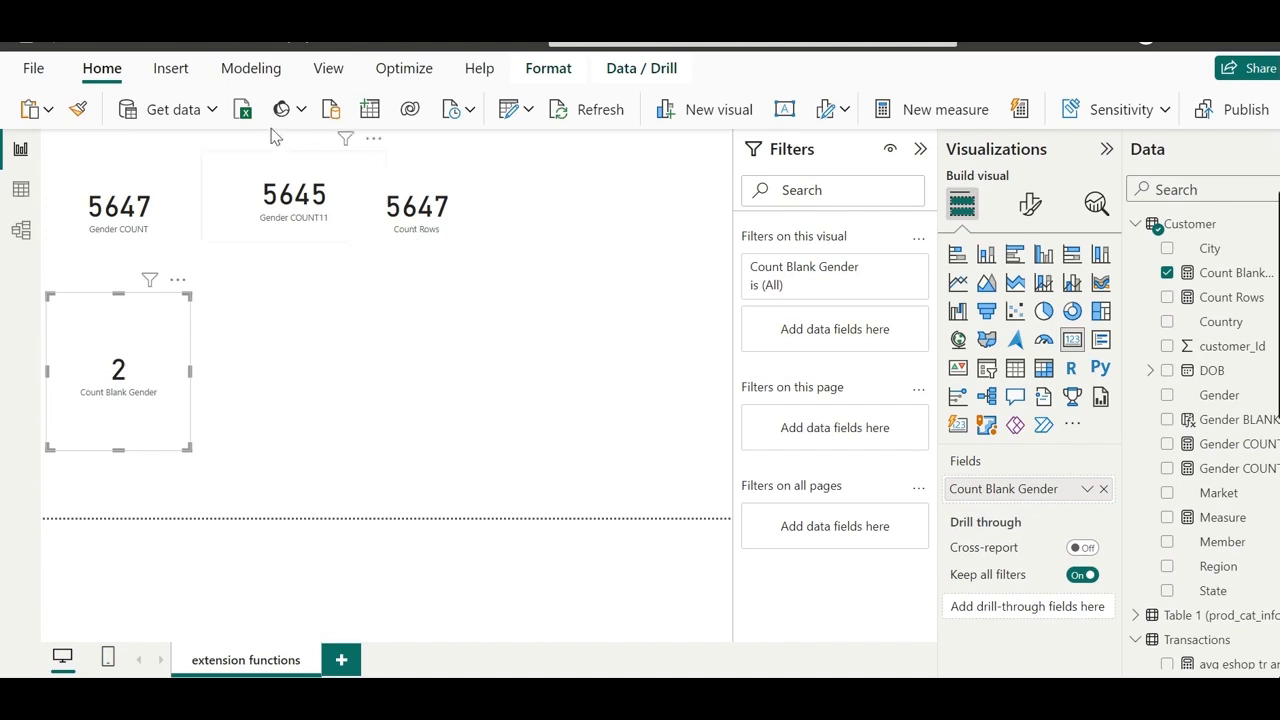
pyautogui.moveTo(165, 428); pyautogui.dragTo(703, 277)
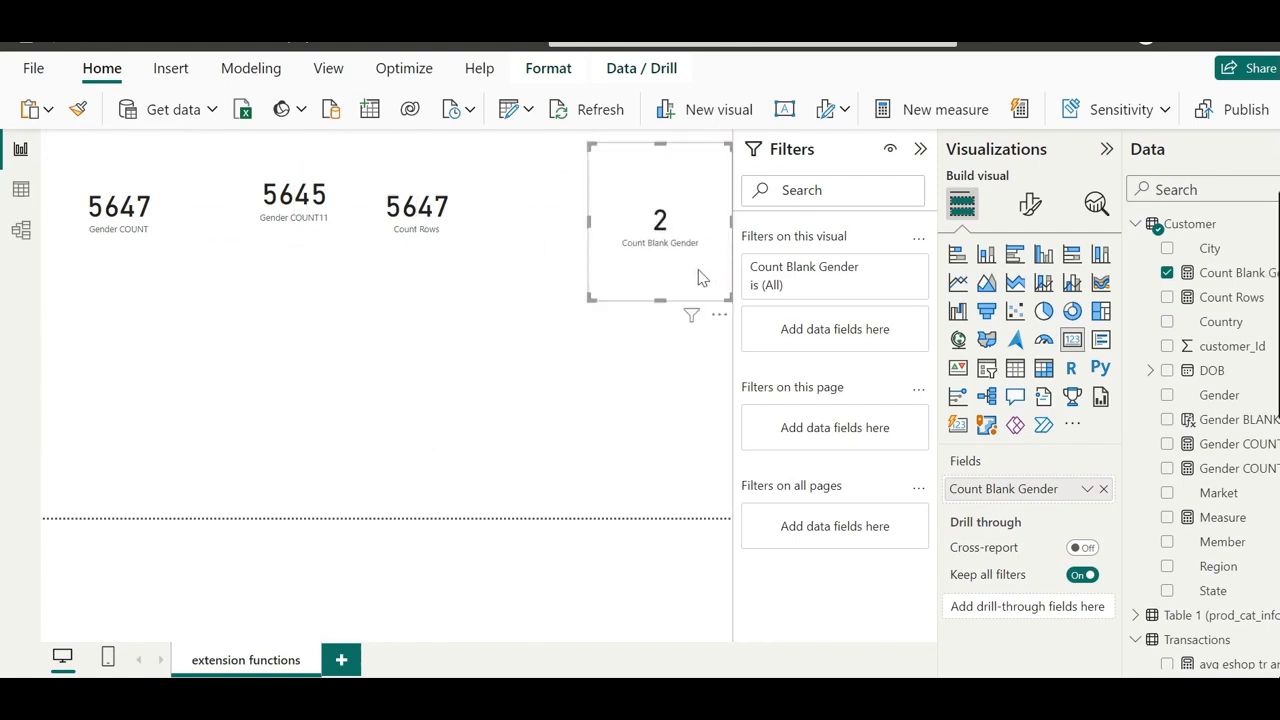
pyautogui.click(551, 372)
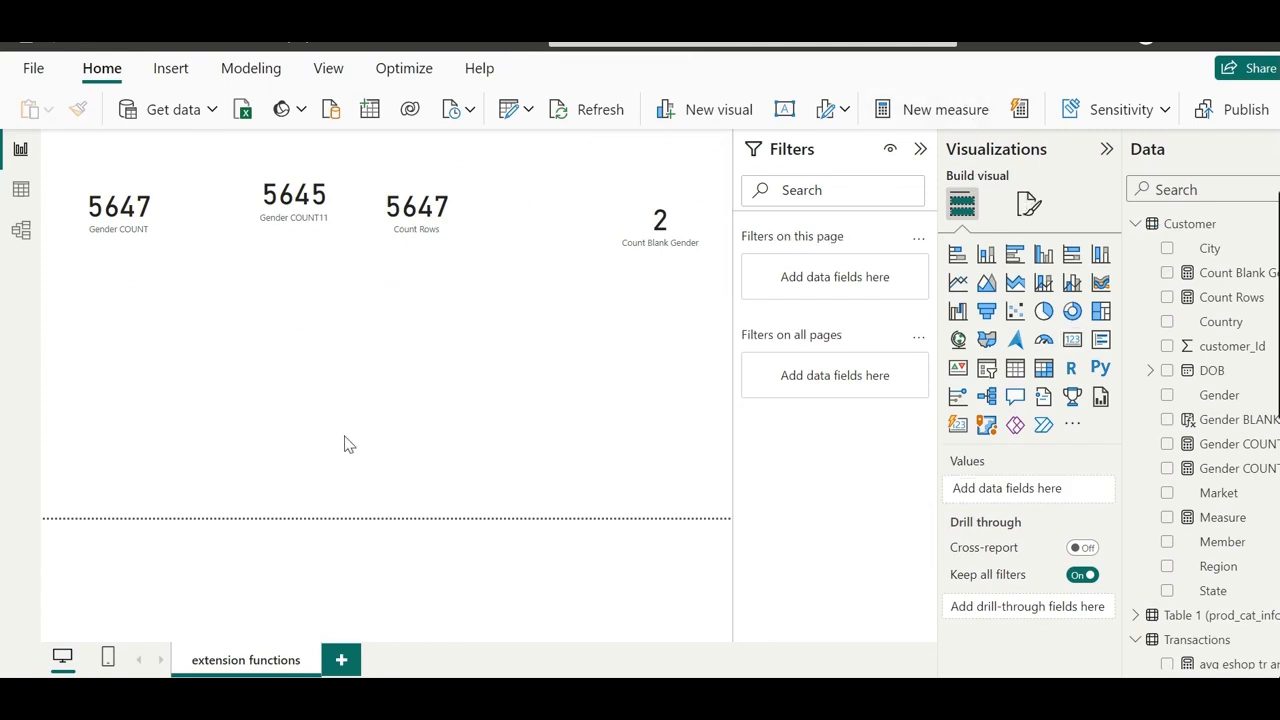
# - Create a new Customer measure with the formula Distinct Count = DISTINCTCOUNT(Customer[Gender BLANK])
pyautogui.click(910, 110)
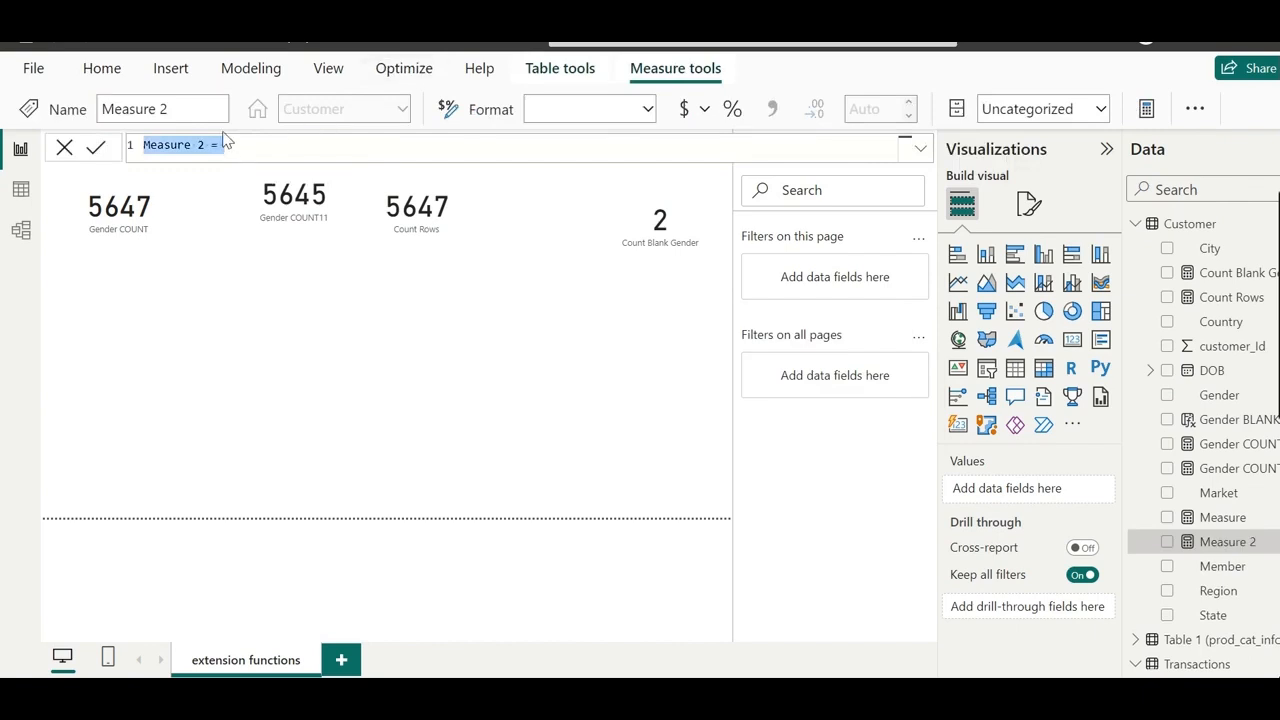
pyautogui.write('D')
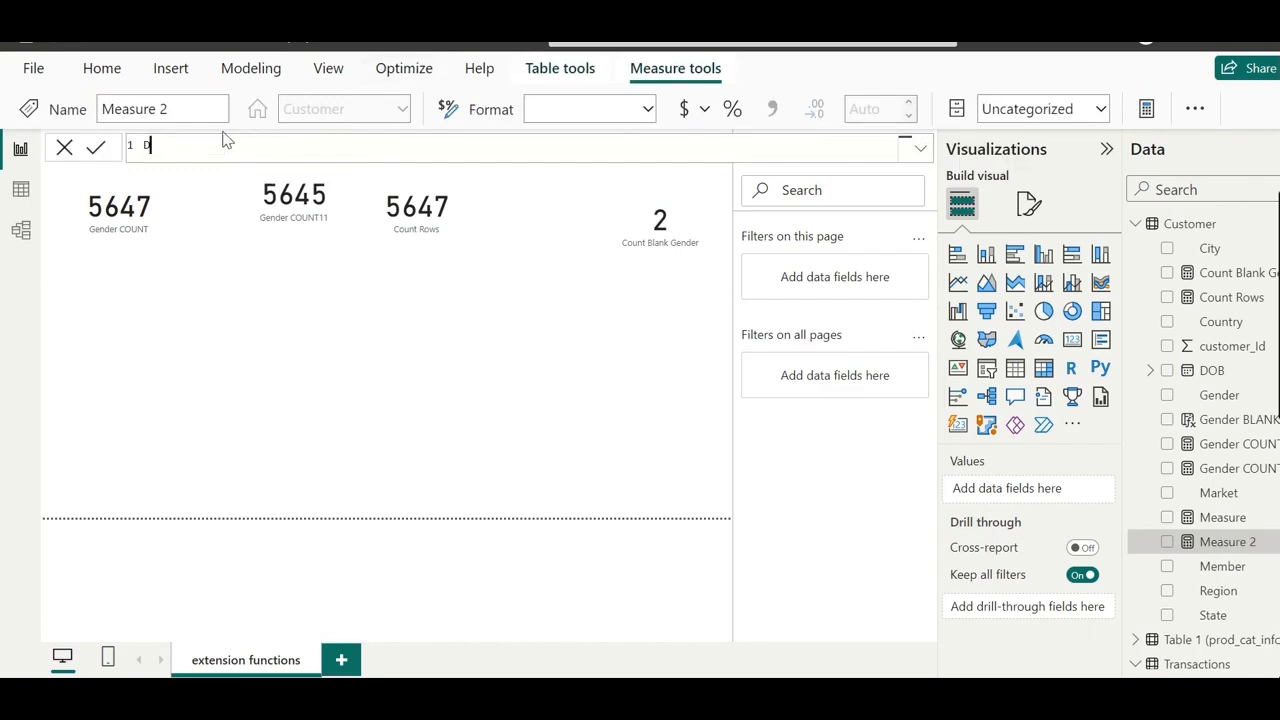
pyautogui.write('istinct')
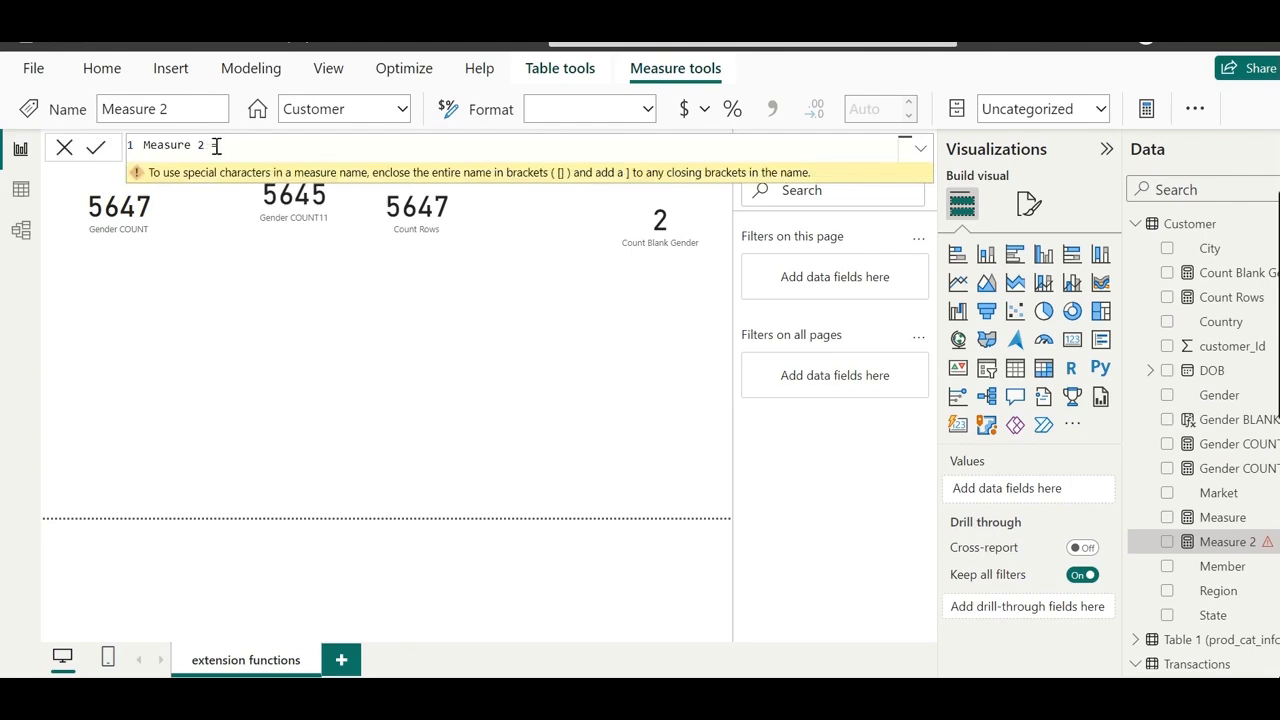
pyautogui.tripleClick(214, 146)
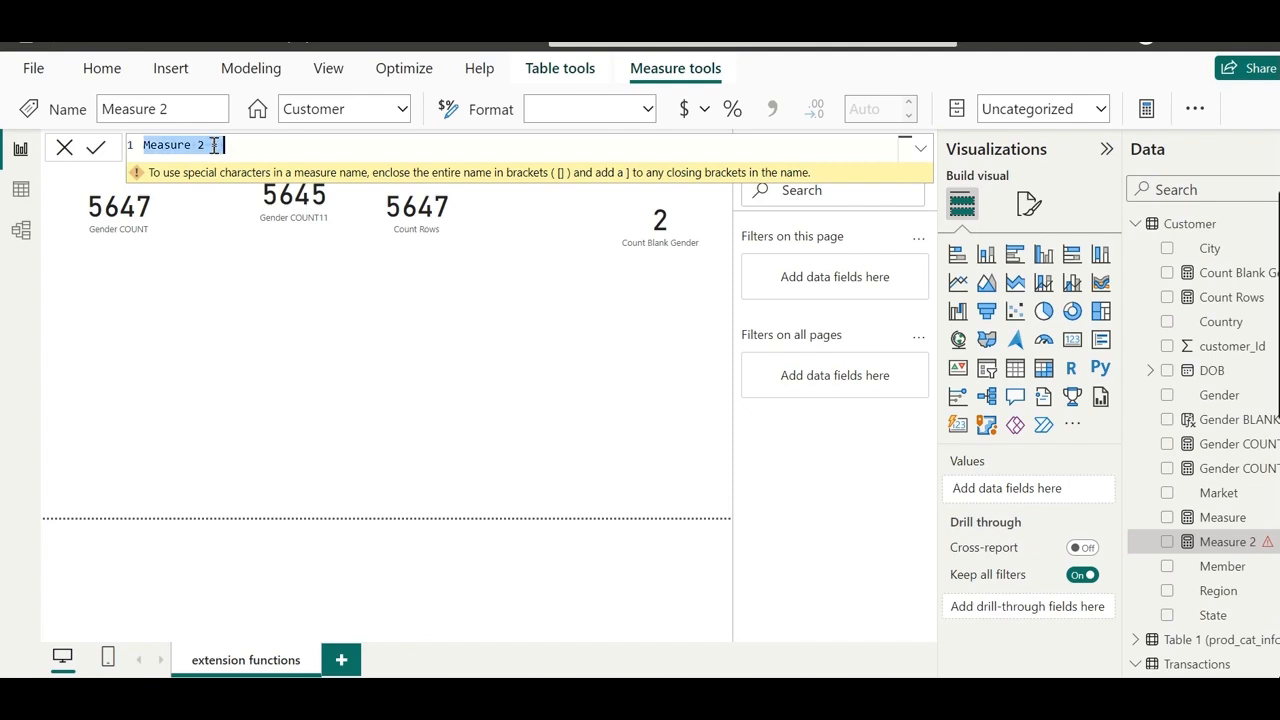
pyautogui.write('Distinct C')
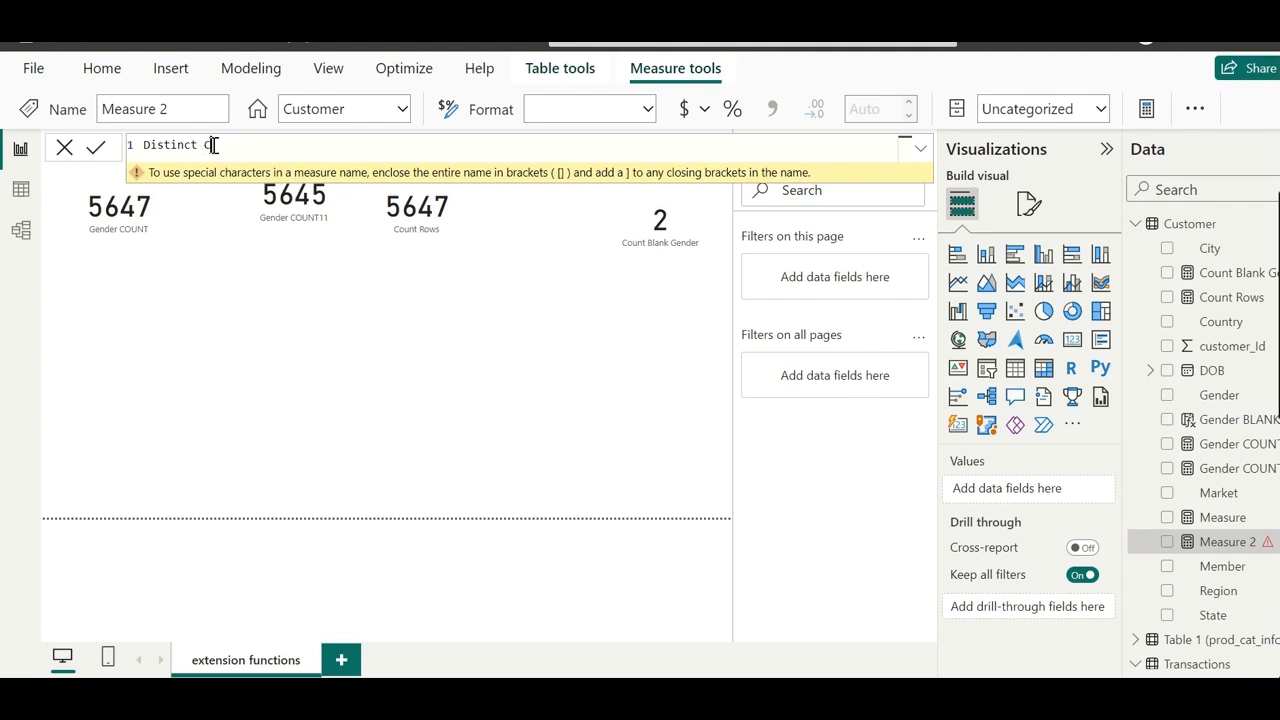
pyautogui.write('ount = D')
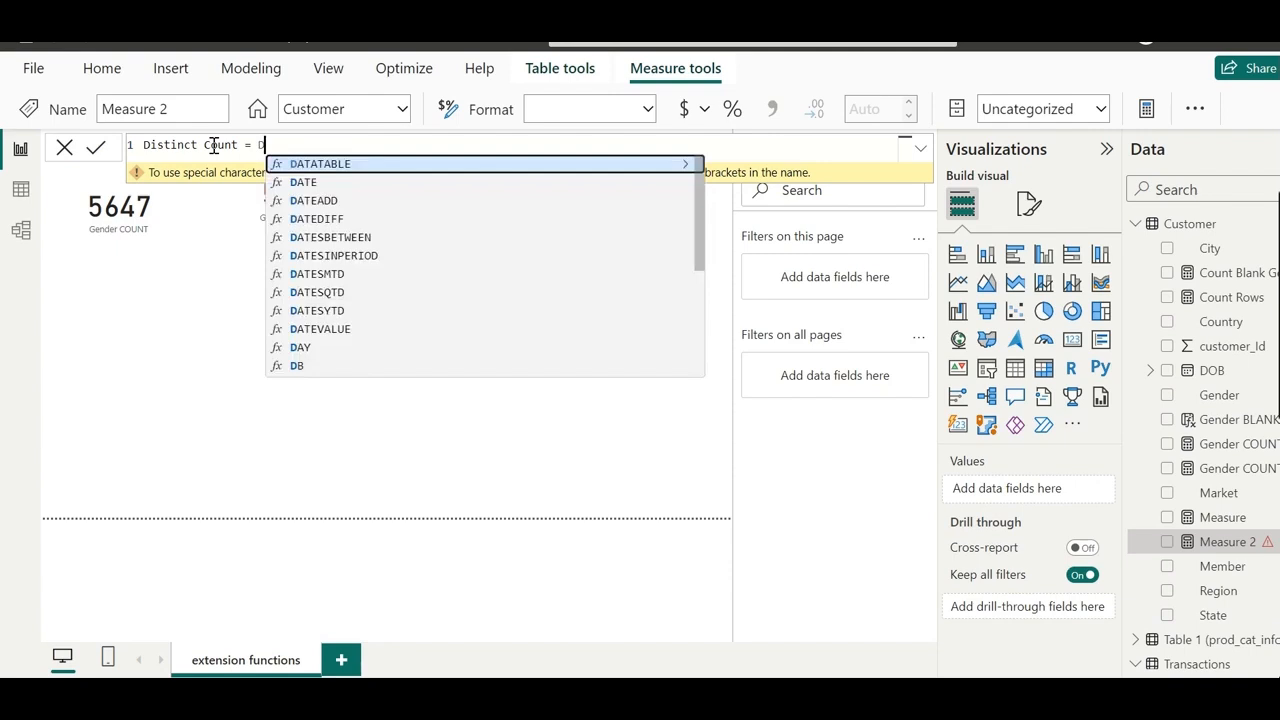
pyautogui.write('IST')
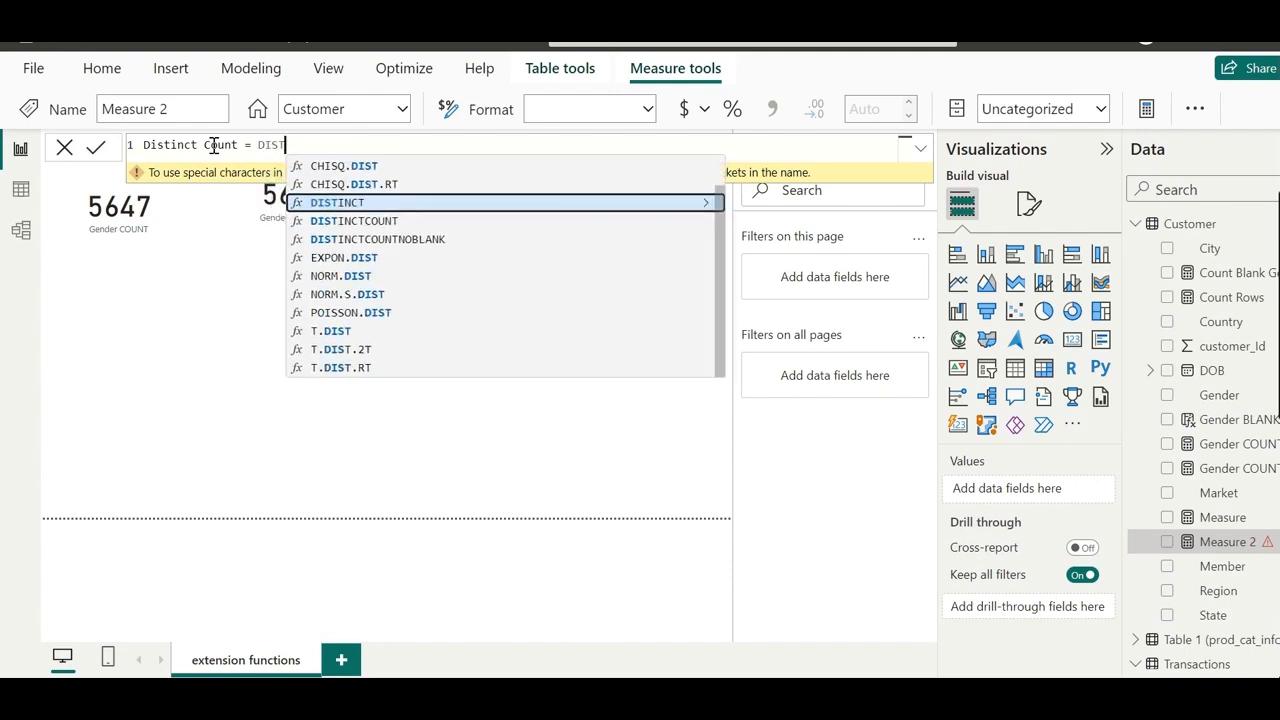
pyautogui.click(380, 224)
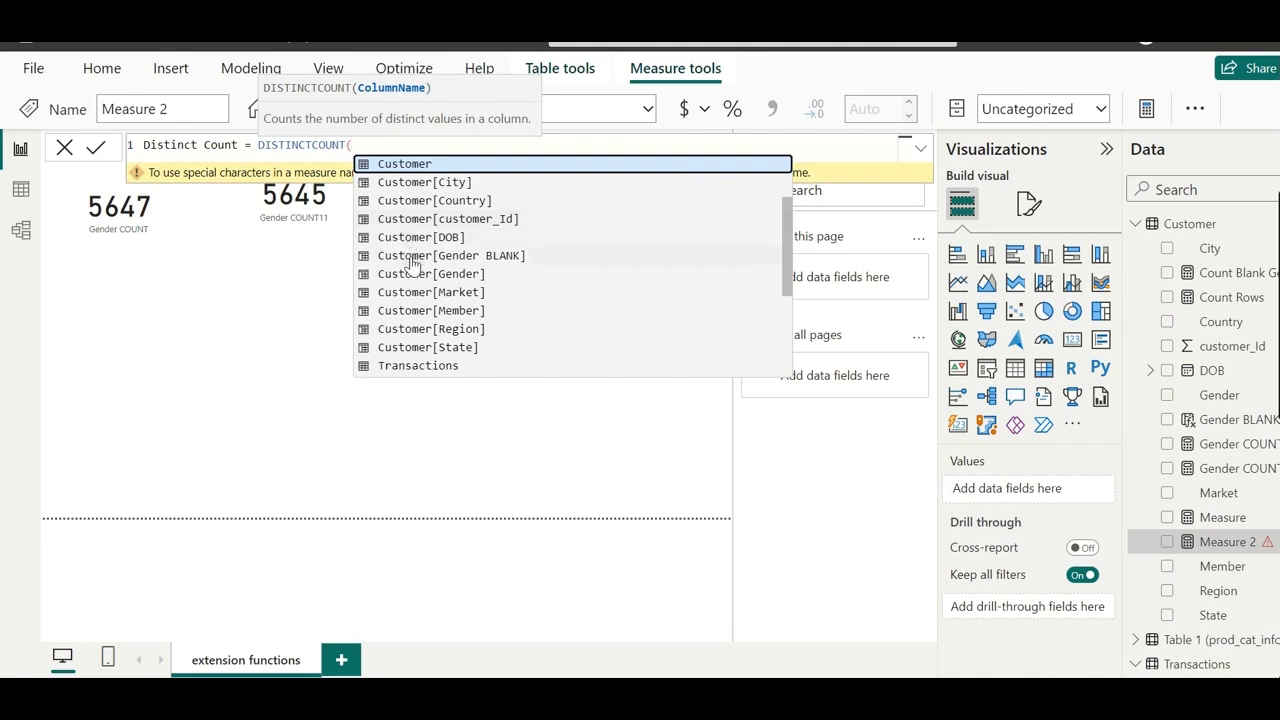
pyautogui.click(413, 263)
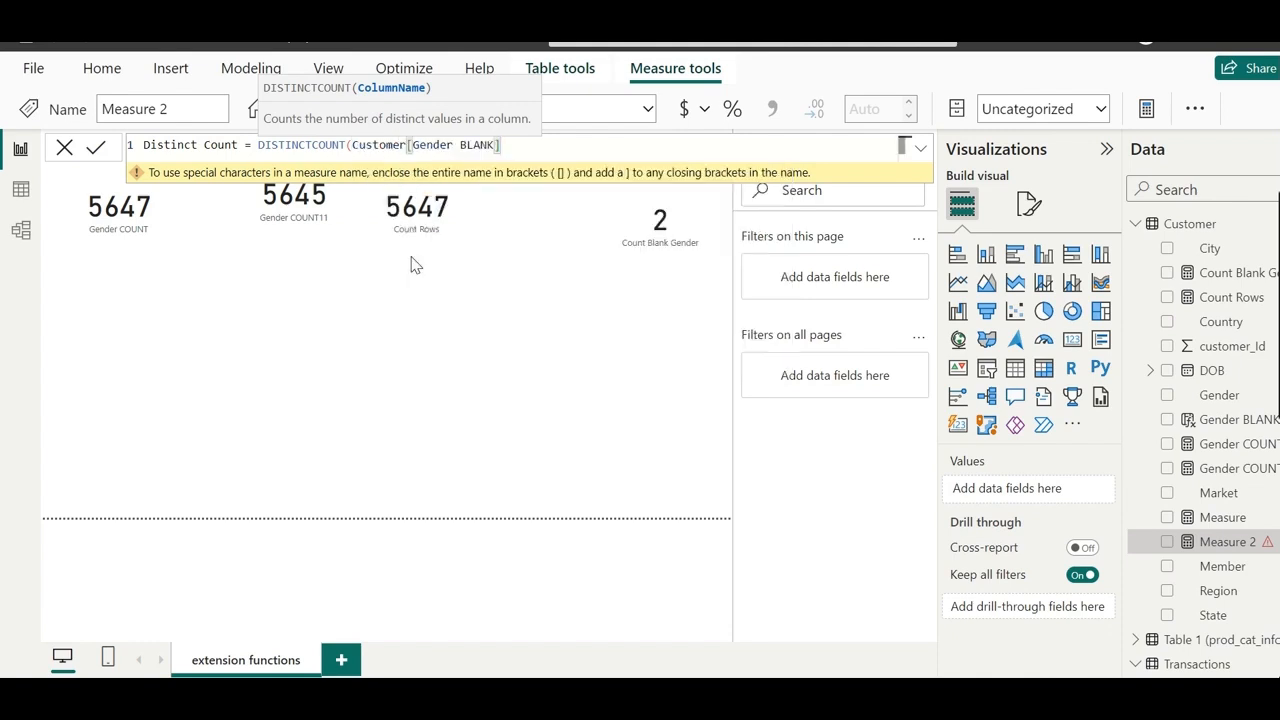
pyautogui.write(')')
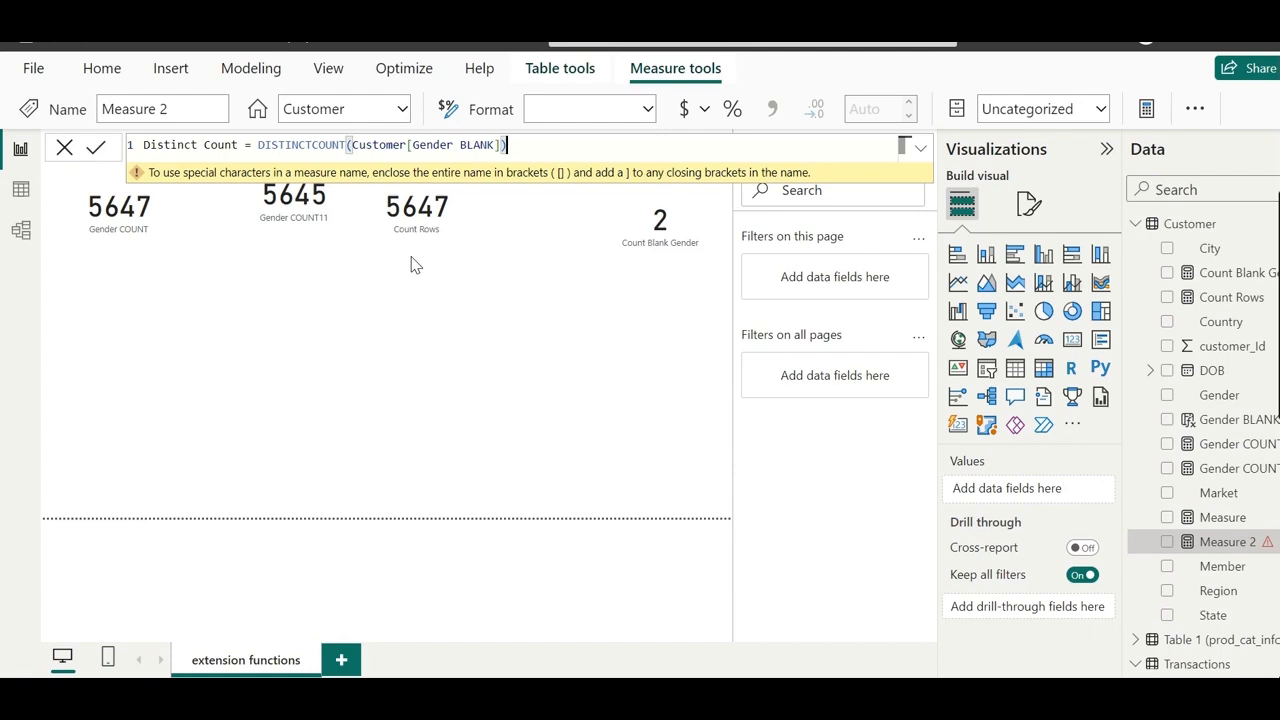
pyautogui.press('Return')
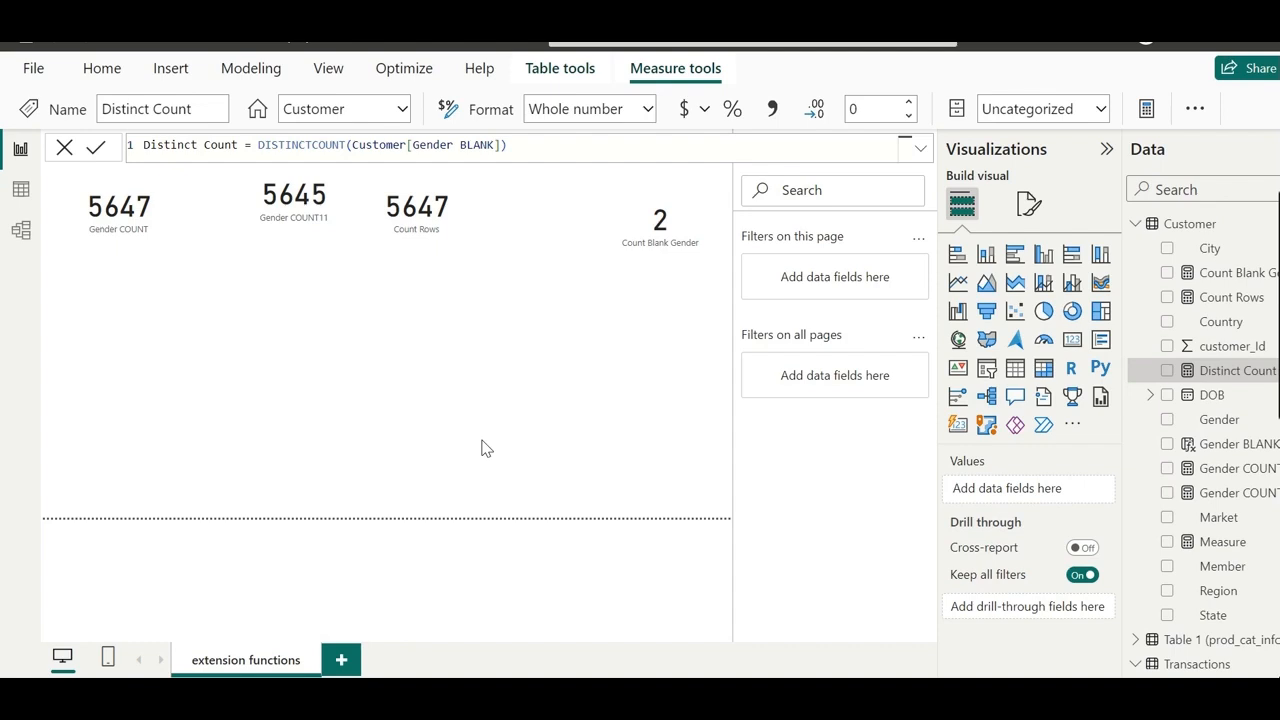
# - Add a card visual showing the Distinct Count measure and place it below the Count Blank Gender card
pyautogui.click(257, 416)
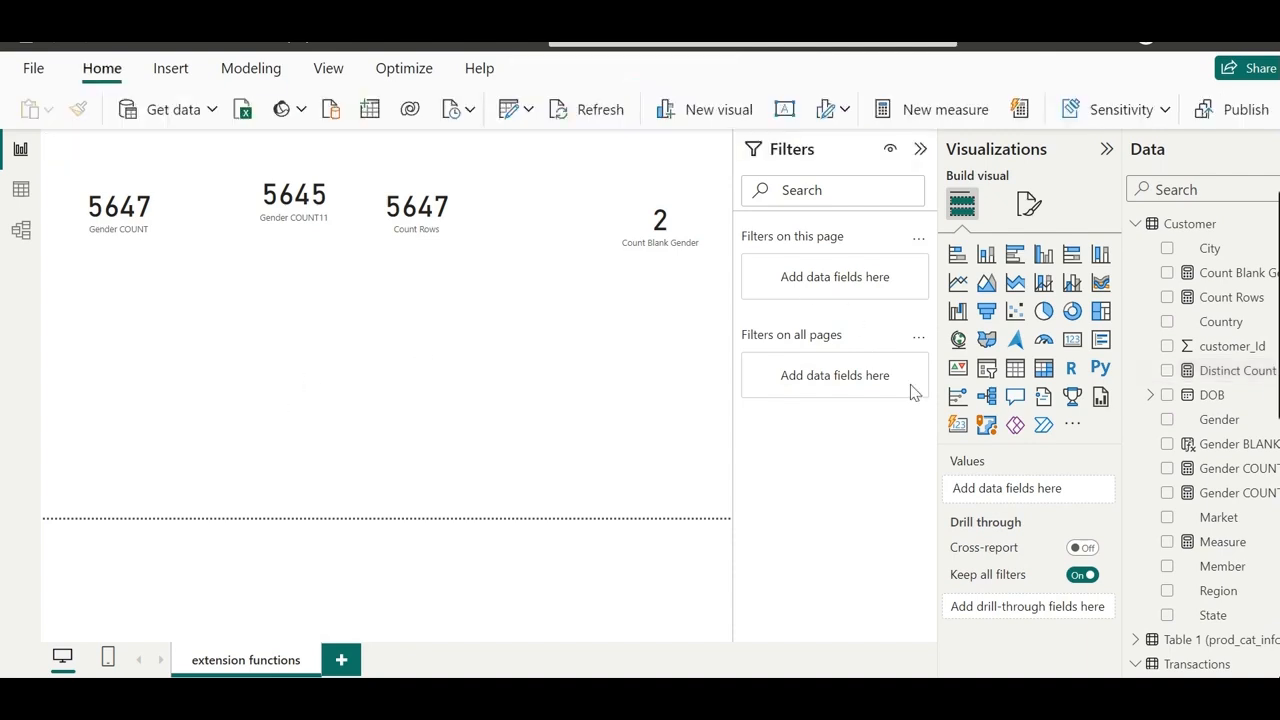
pyautogui.click(1072, 340)
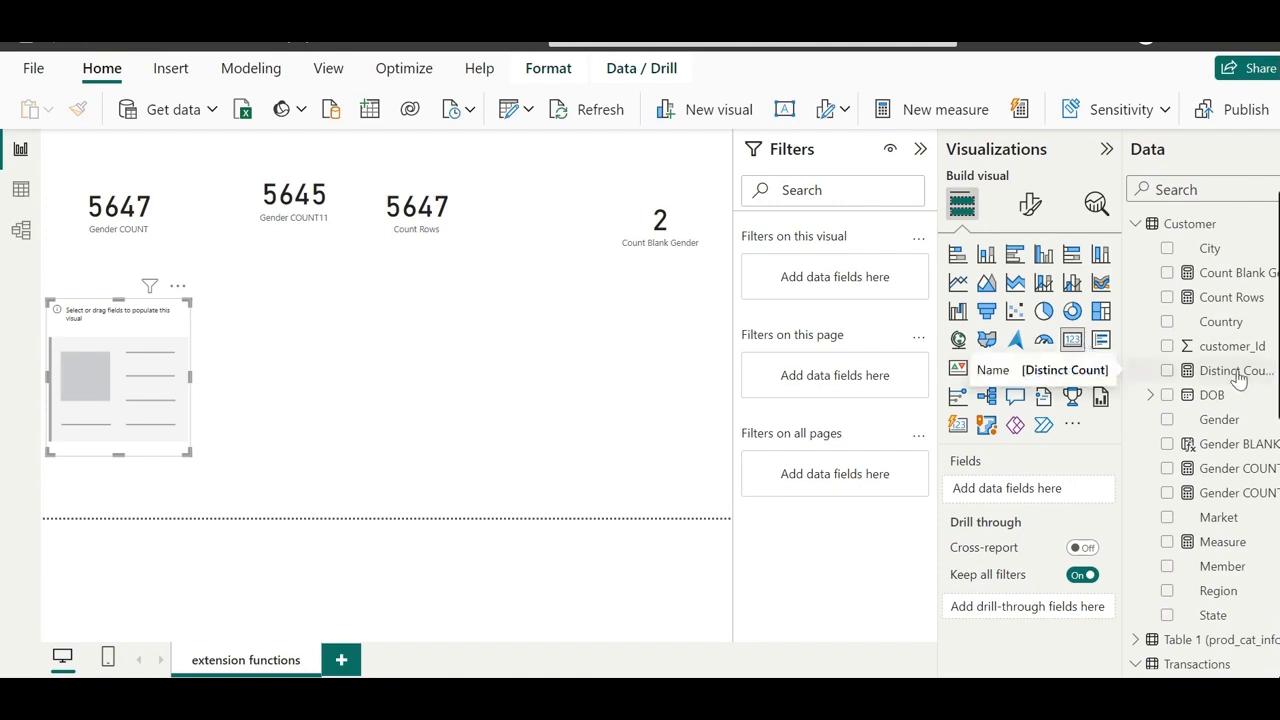
pyautogui.moveTo(1238, 376); pyautogui.dragTo(1036, 491)
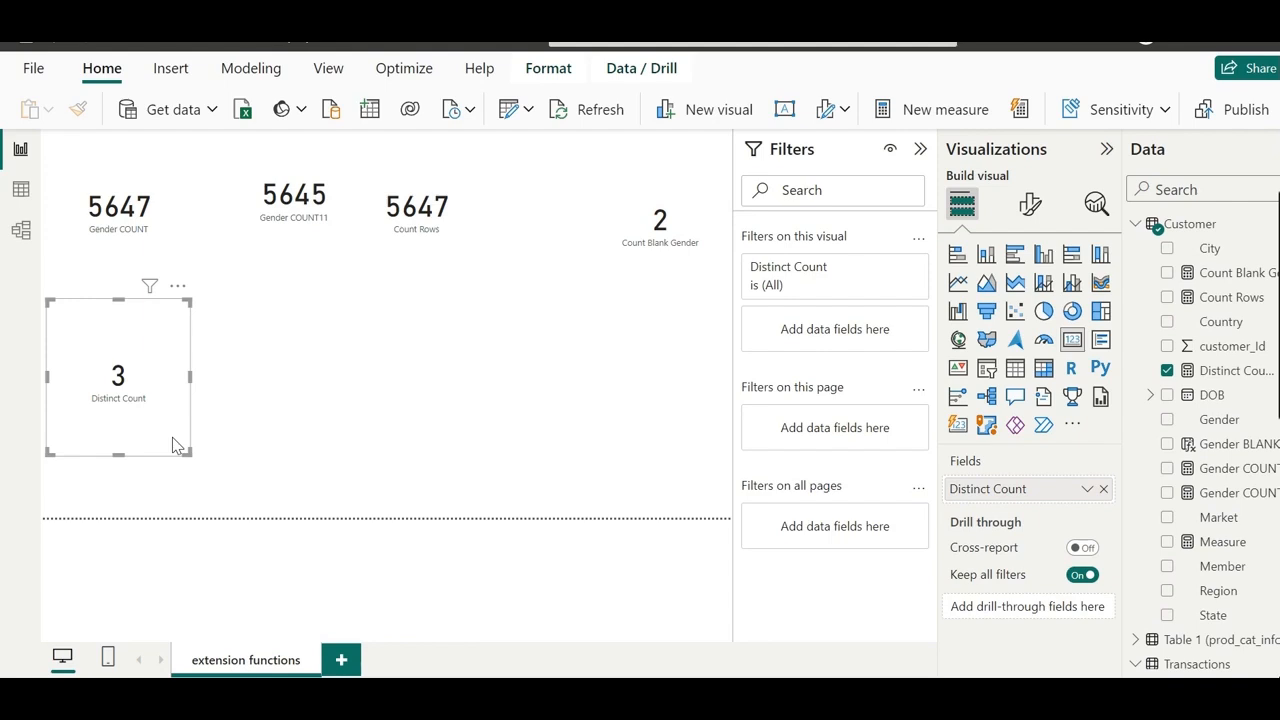
pyautogui.moveTo(172, 445); pyautogui.dragTo(646, 434)
pyautogui.click(274, 337)
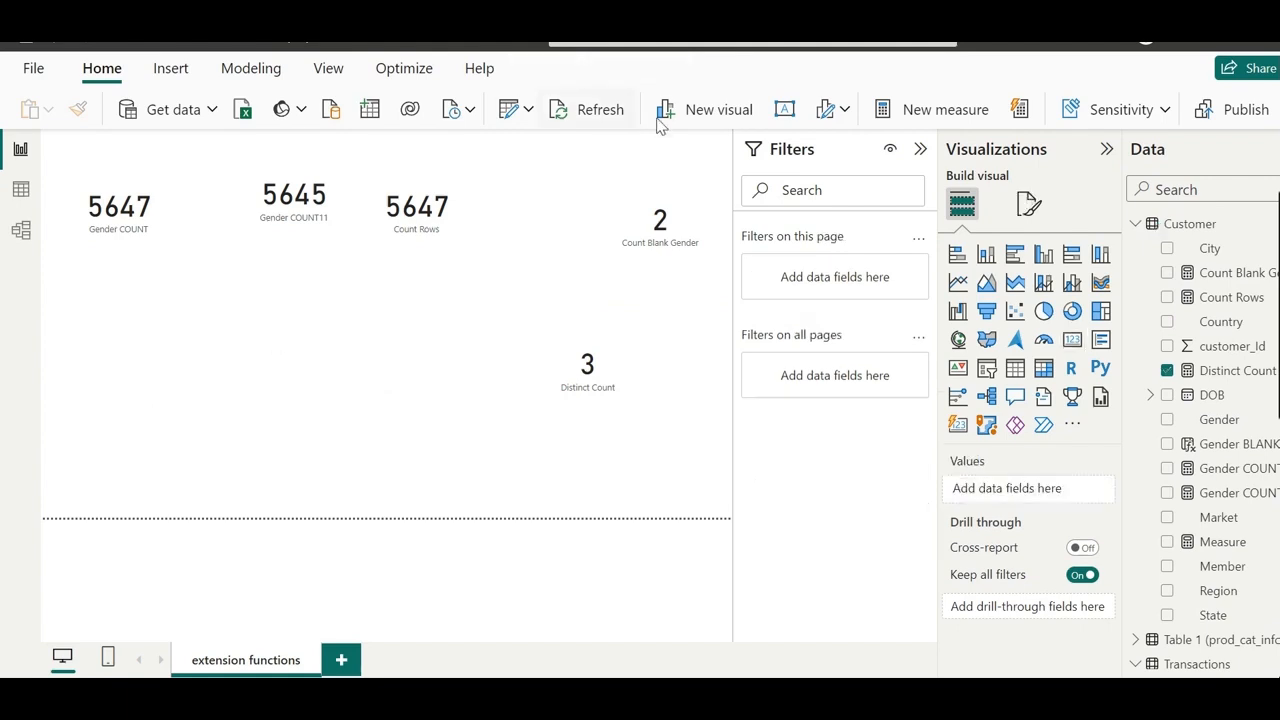
# - Create a new Customer measure with the formula Distinct count noblank = DISTINCTCOUNTNOBLANK(Customer[Gender BLANK])
pyautogui.click(912, 112)
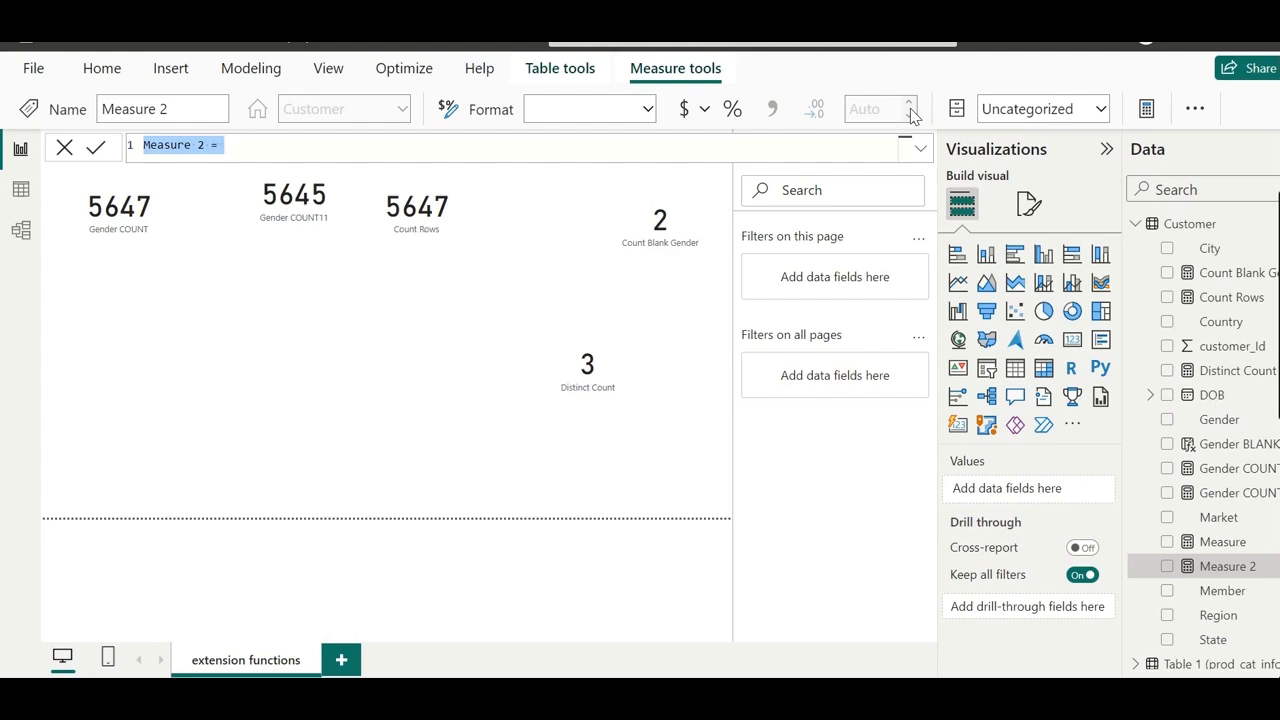
pyautogui.write('Di')
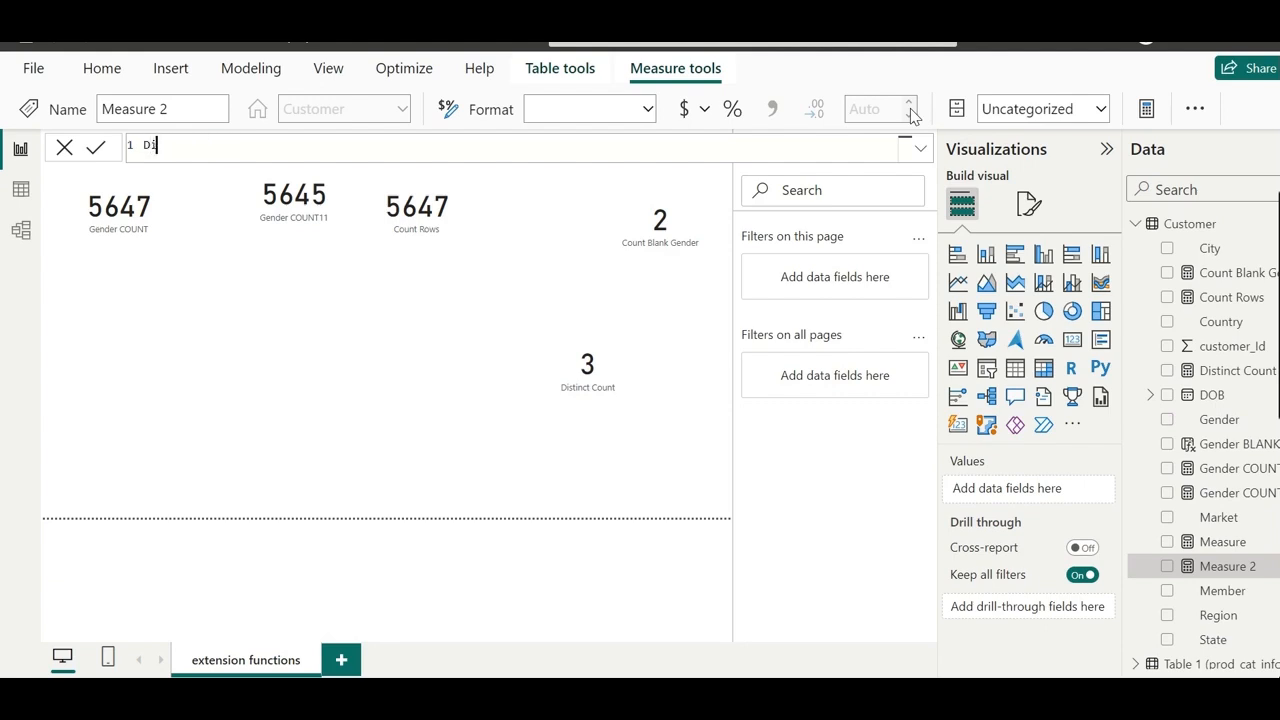
pyautogui.write('stinct count noblank = ')
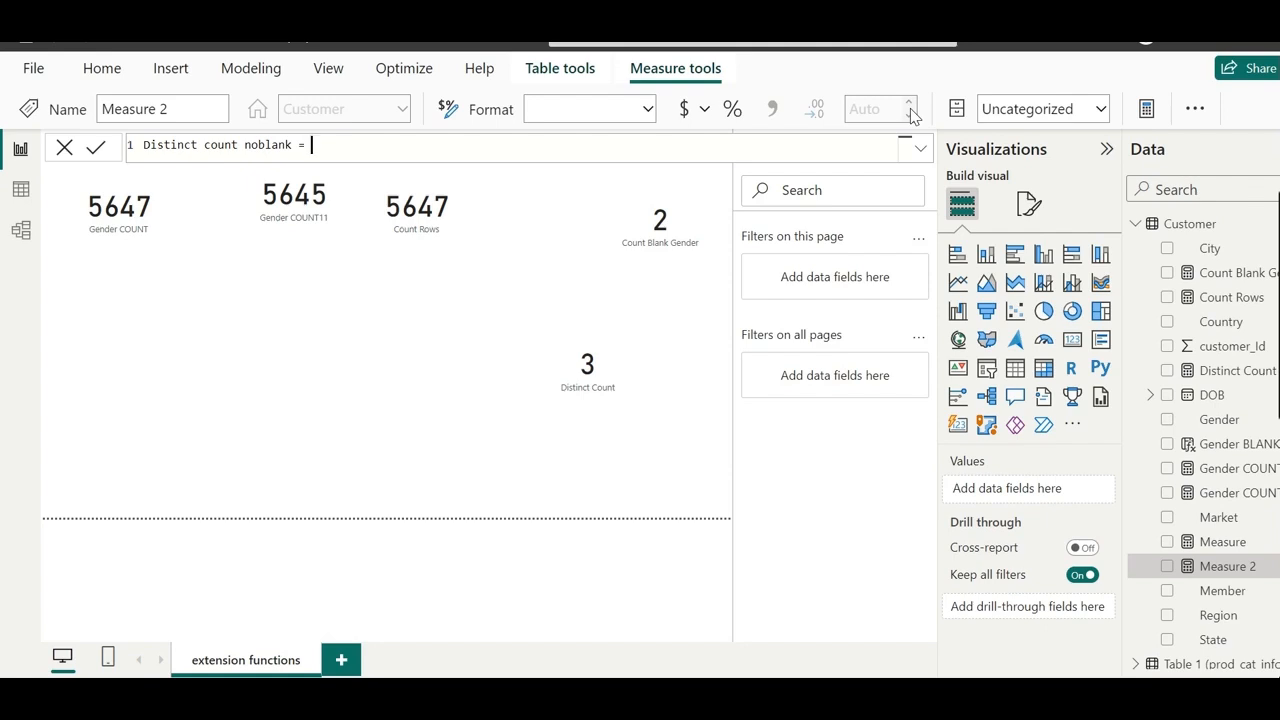
pyautogui.write('DISTINC')
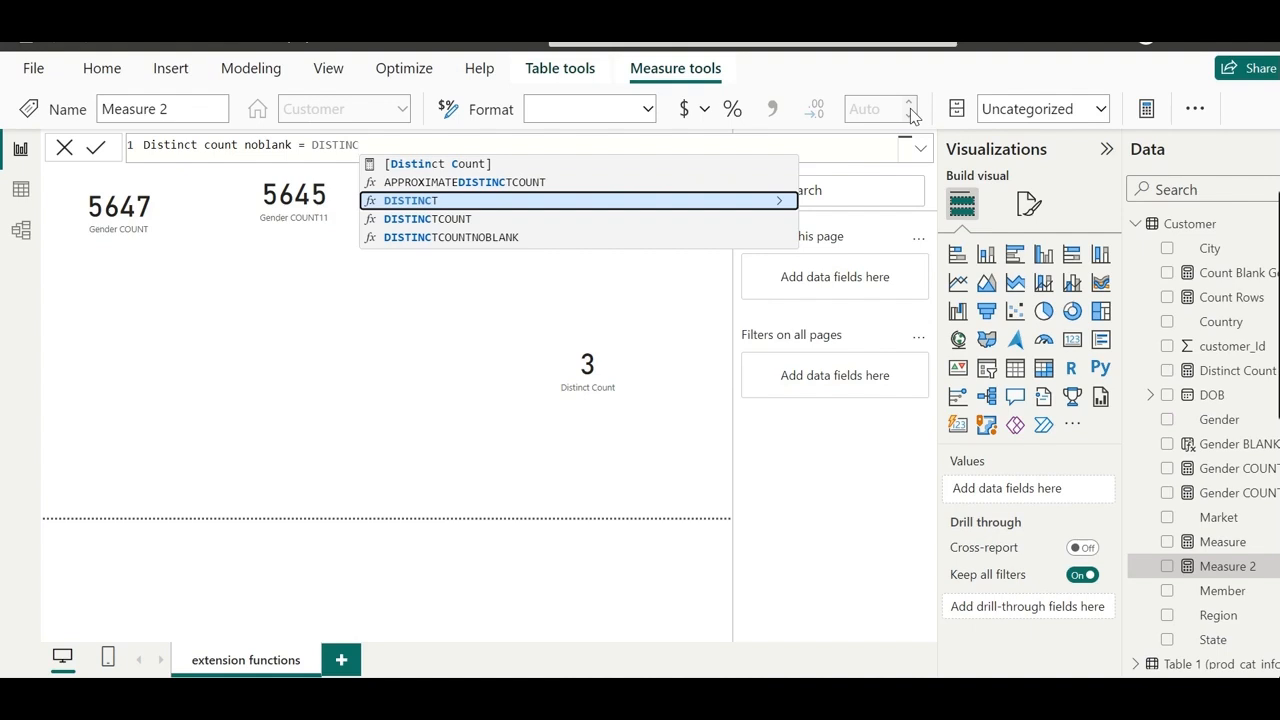
pyautogui.write('T')
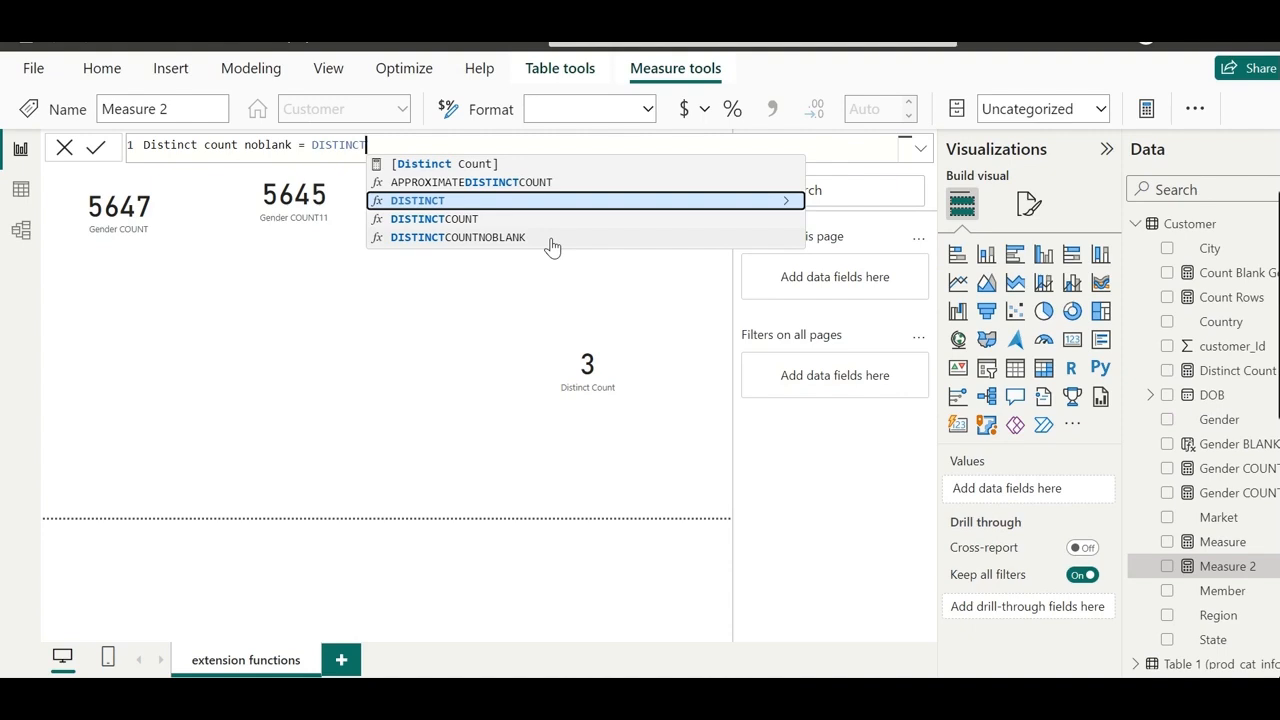
pyautogui.click(495, 240)
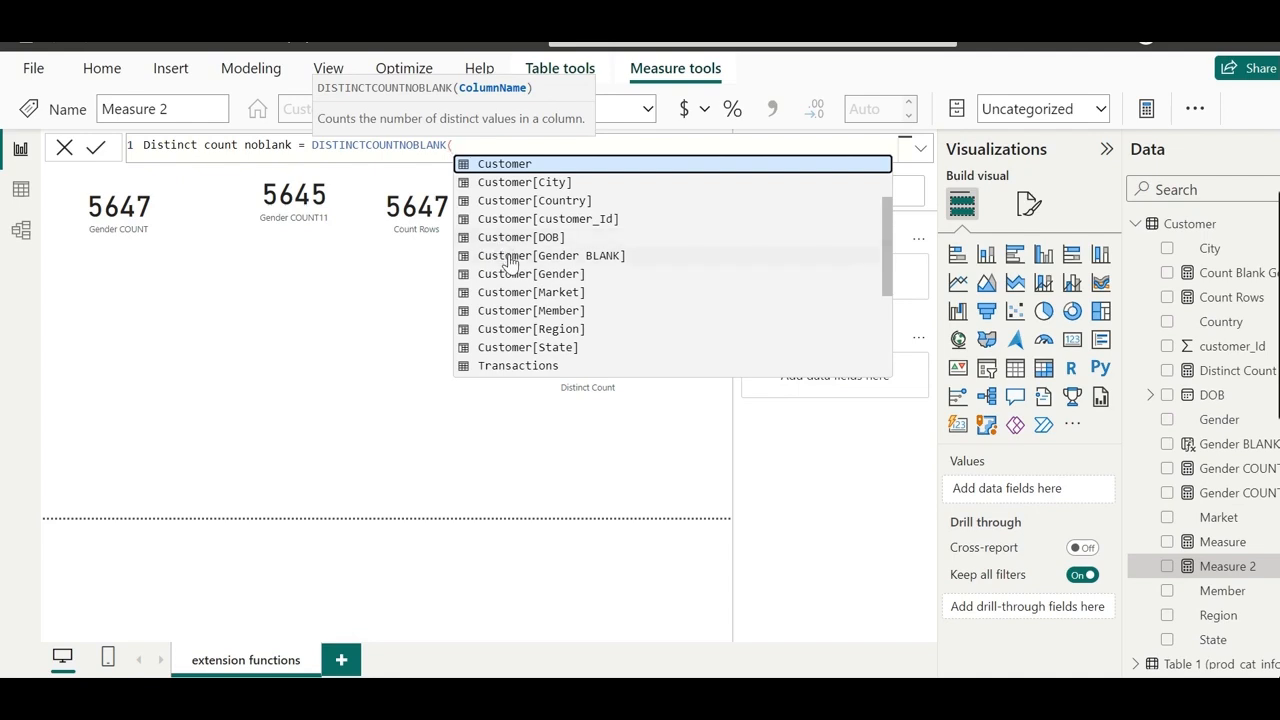
pyautogui.click(510, 262)
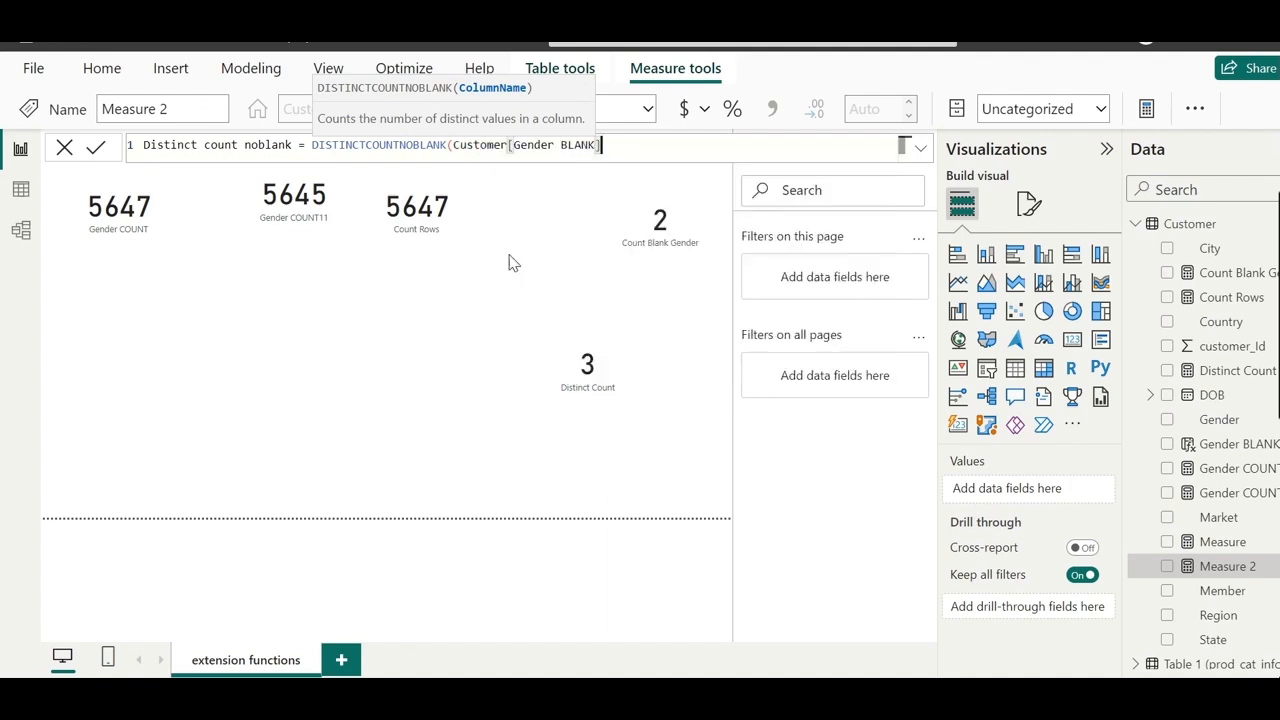
pyautogui.write(')')
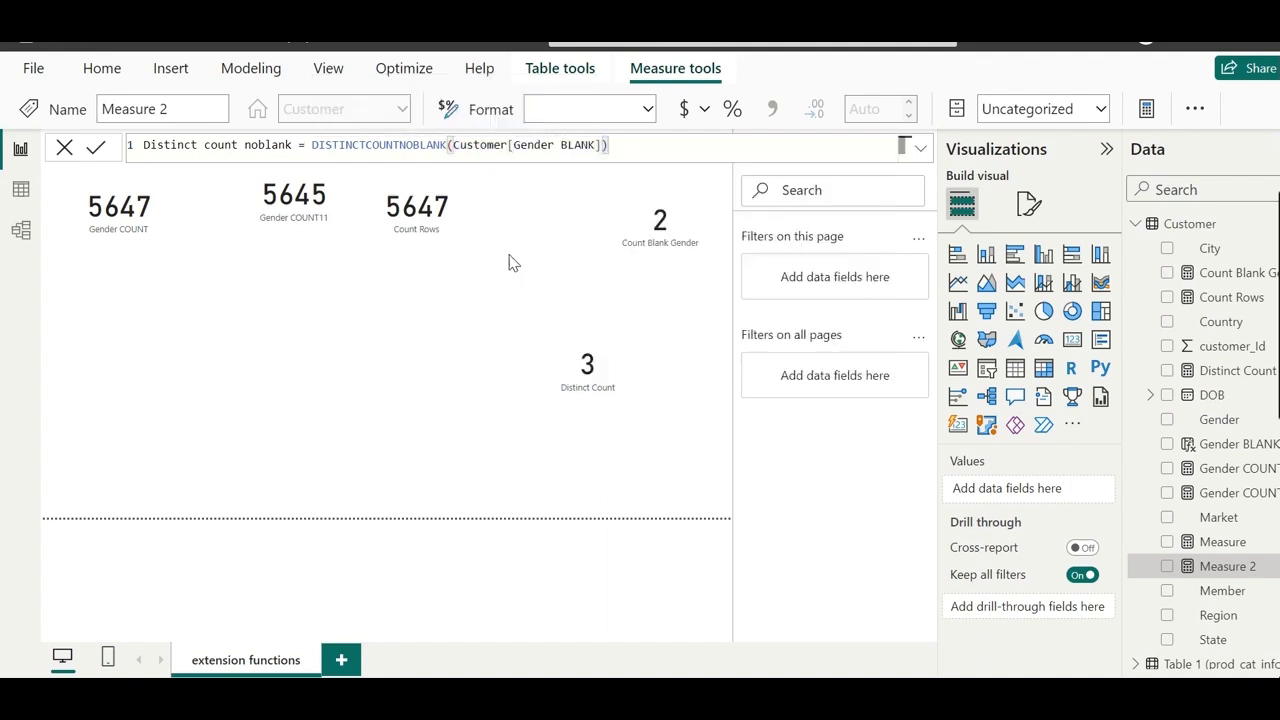
pyautogui.press('Return')
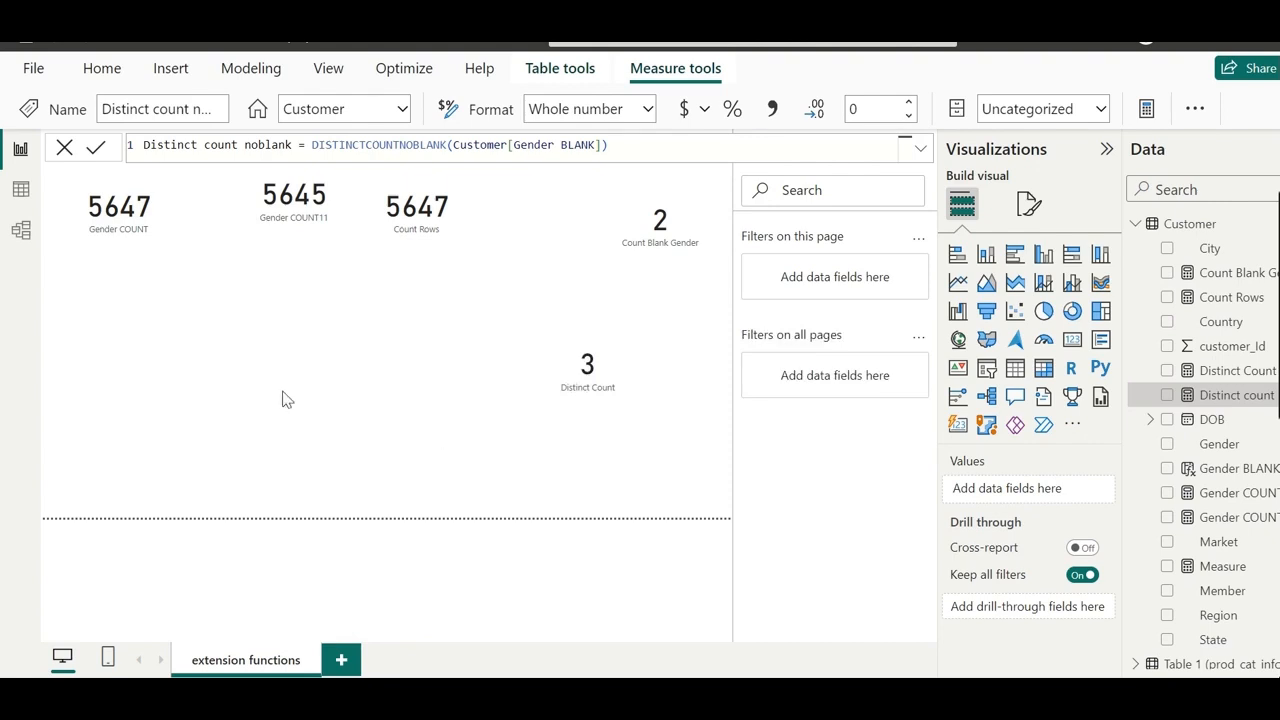
# - Add a card visual below the Gender COUNT card and show the Distinct count noblank measure in it
pyautogui.click(171, 391)
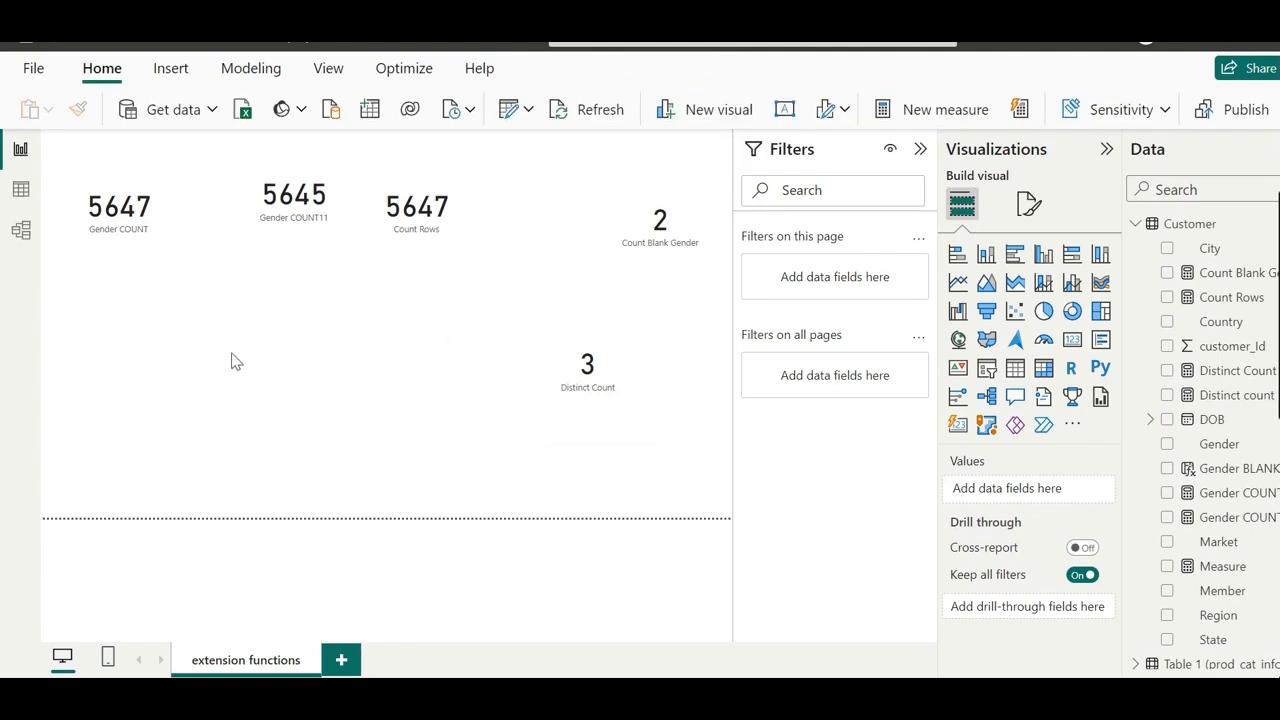
pyautogui.click(1072, 340)
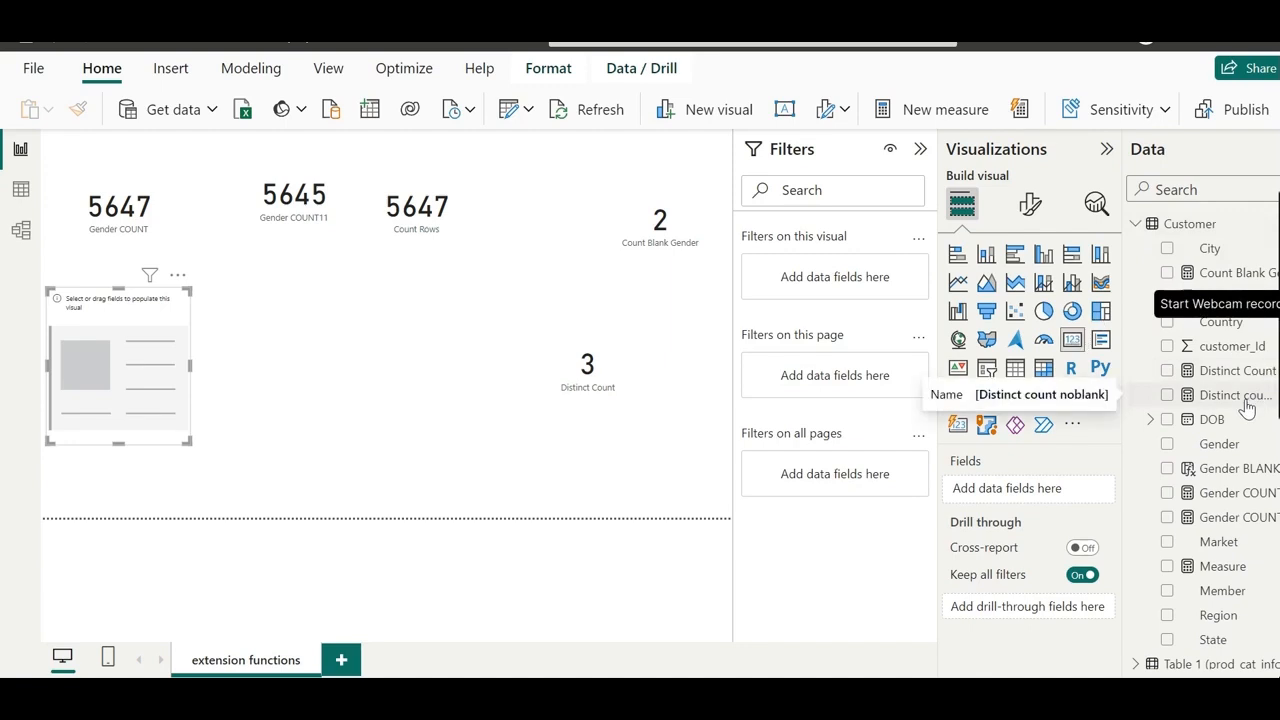
pyautogui.moveTo(1246, 408); pyautogui.dragTo(1048, 505)
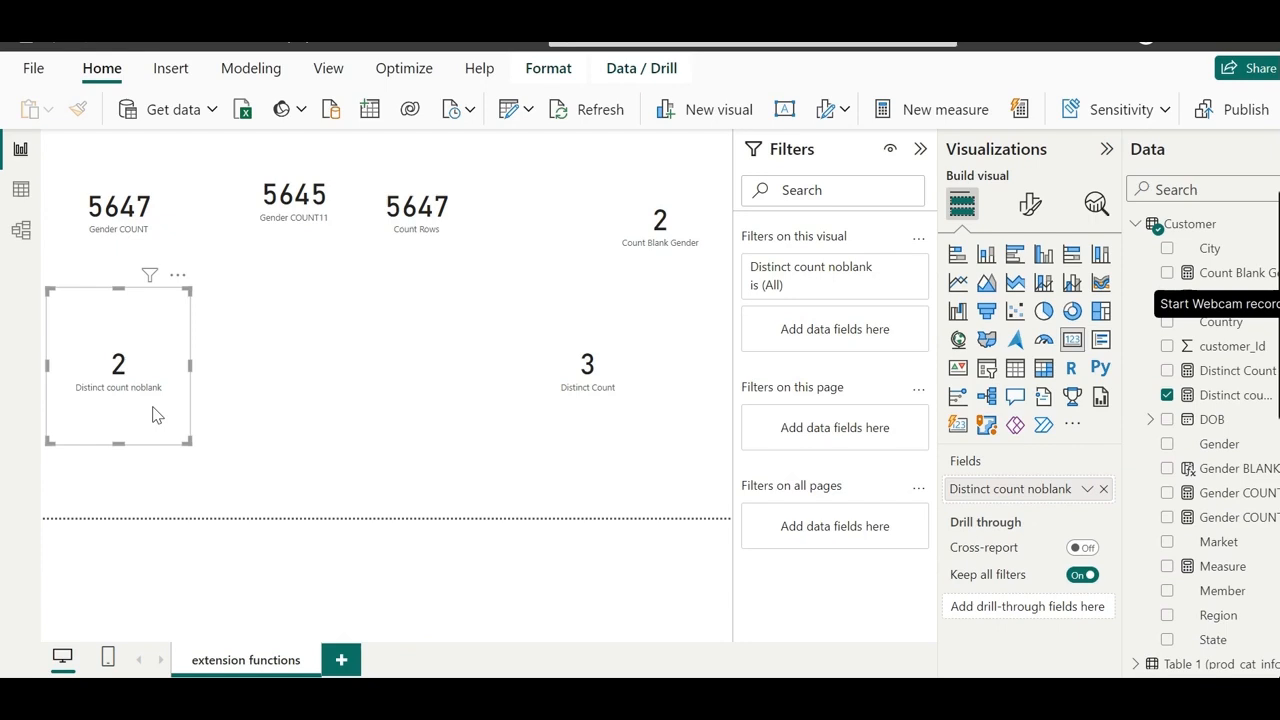
# - Examine the City column's list of values, including blanks, in the Customer table's data view without applying a filter
pyautogui.click(21, 193)
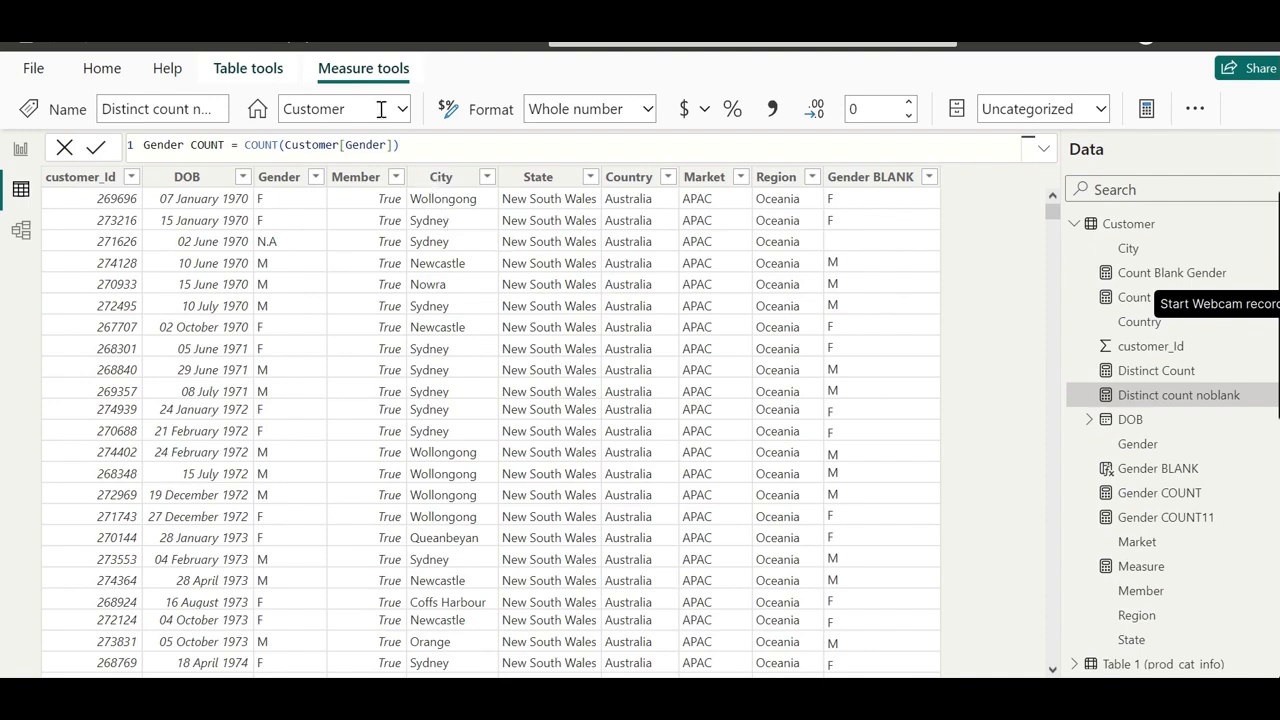
pyautogui.click(486, 177)
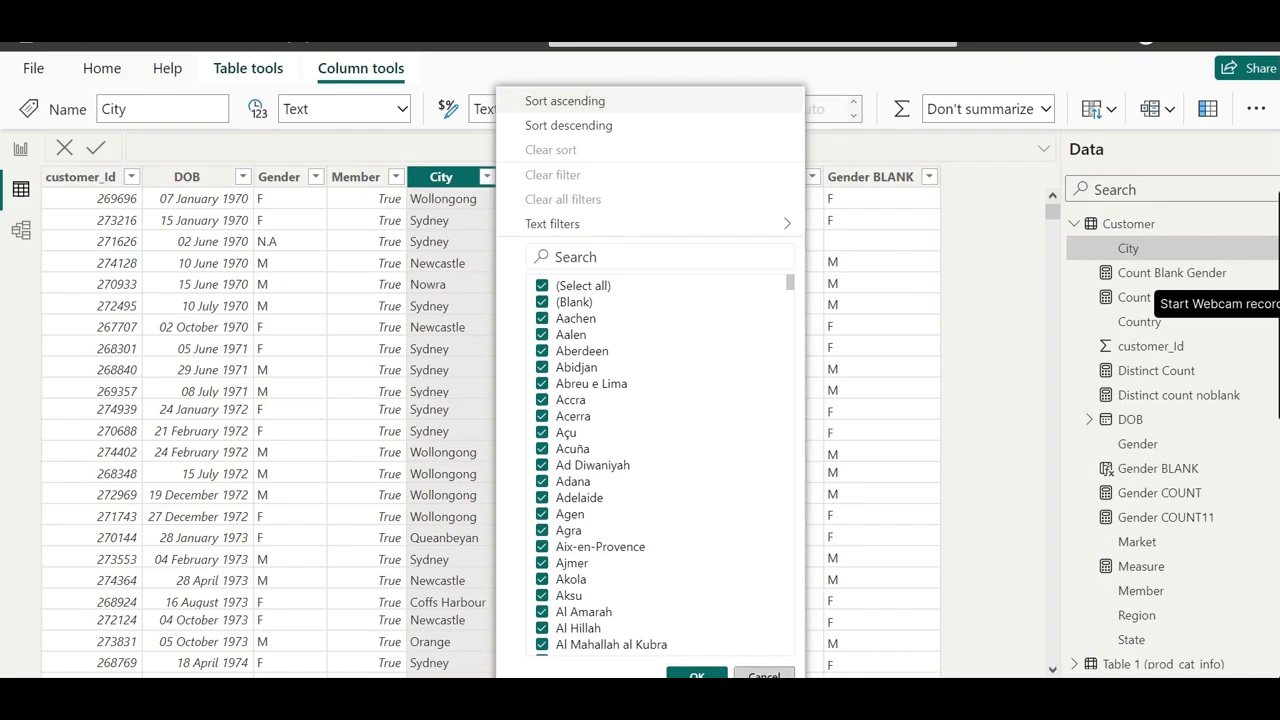
pyautogui.click(764, 676)
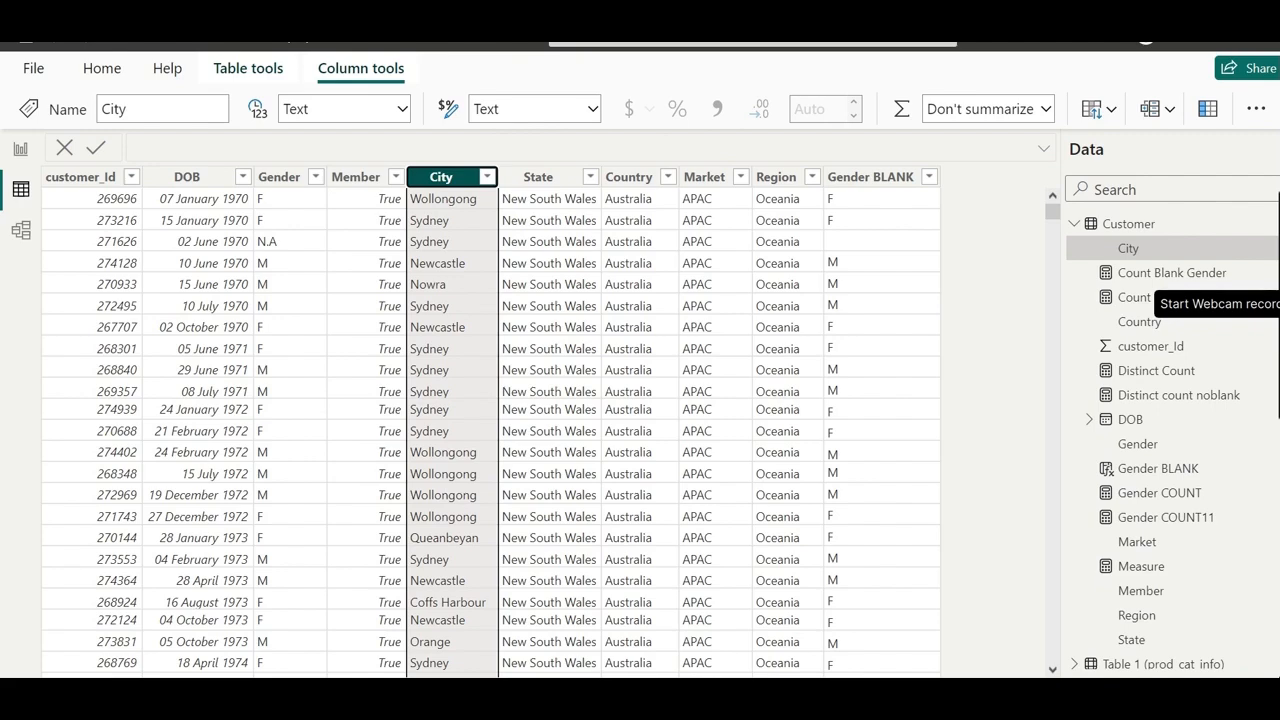
# - Return to the report page and move the Distinct count noblank card beside the Distinct Count card
pyautogui.click(20, 152)
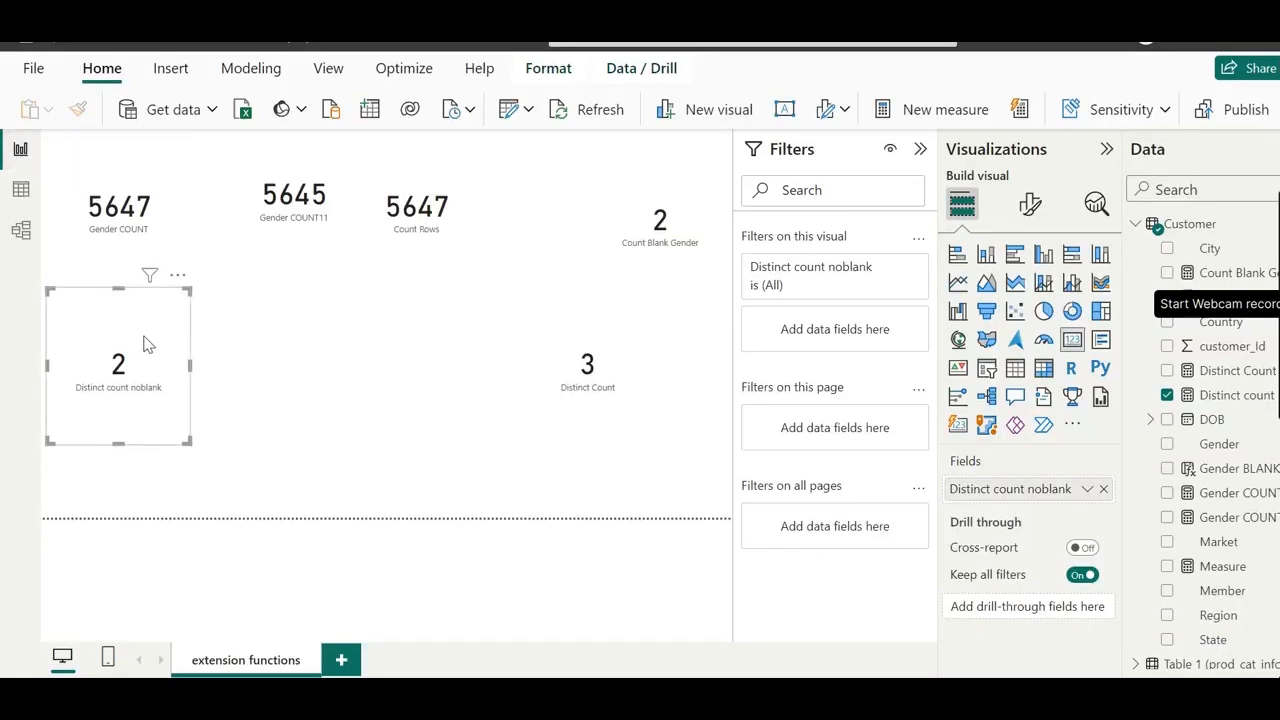
pyautogui.moveTo(143, 345); pyautogui.dragTo(470, 352)
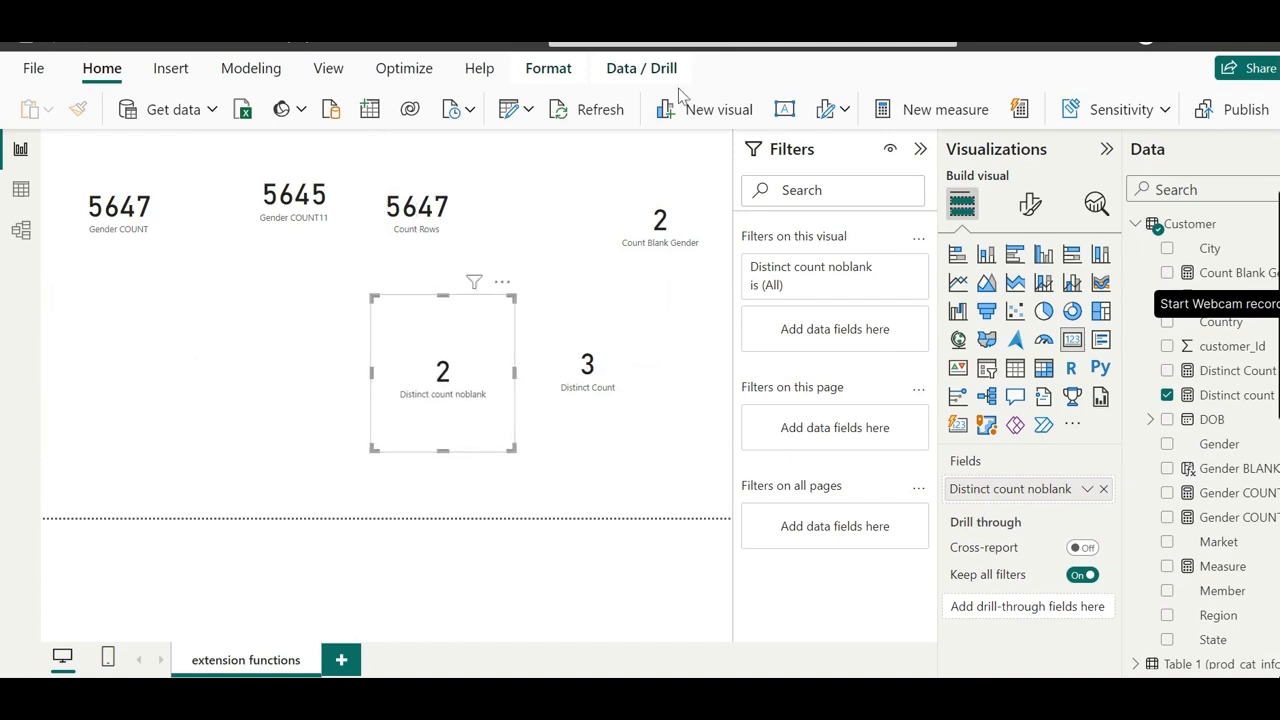
pyautogui.click(209, 374)
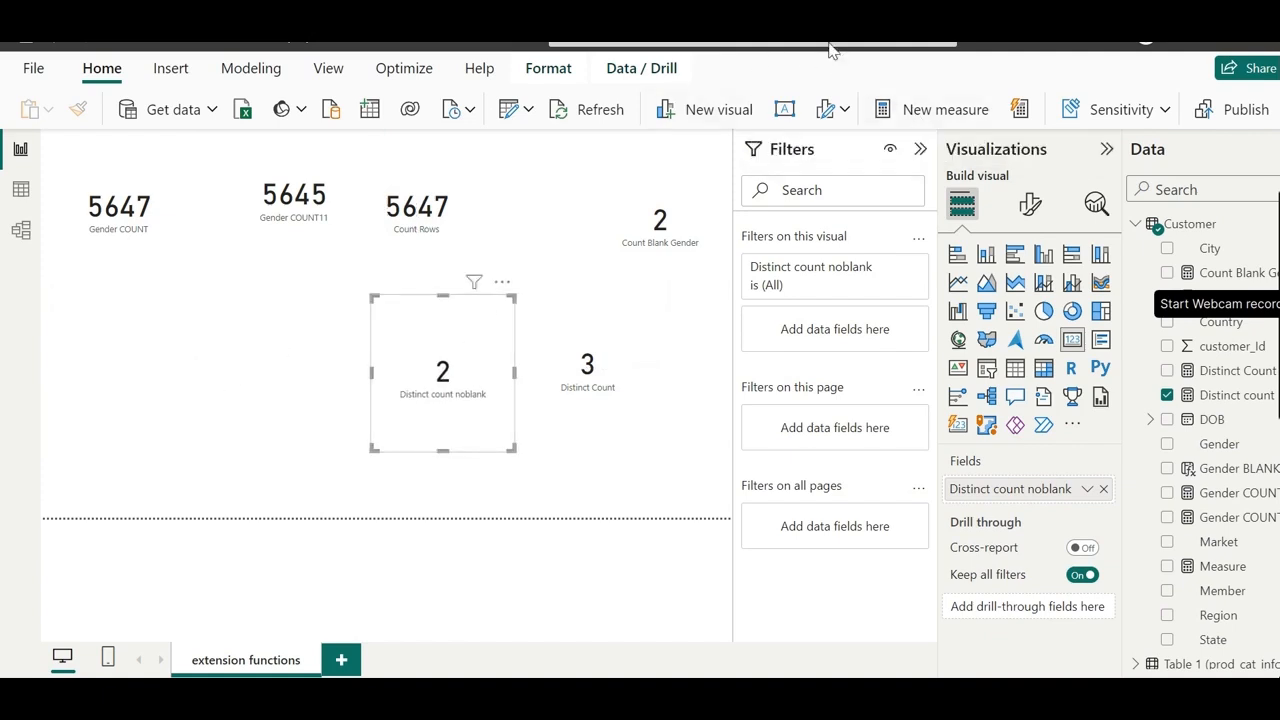
# - Create a new Customer measure with the formula COUNTA CITY = COUNTA(Customer[City])
pyautogui.click(957, 112)
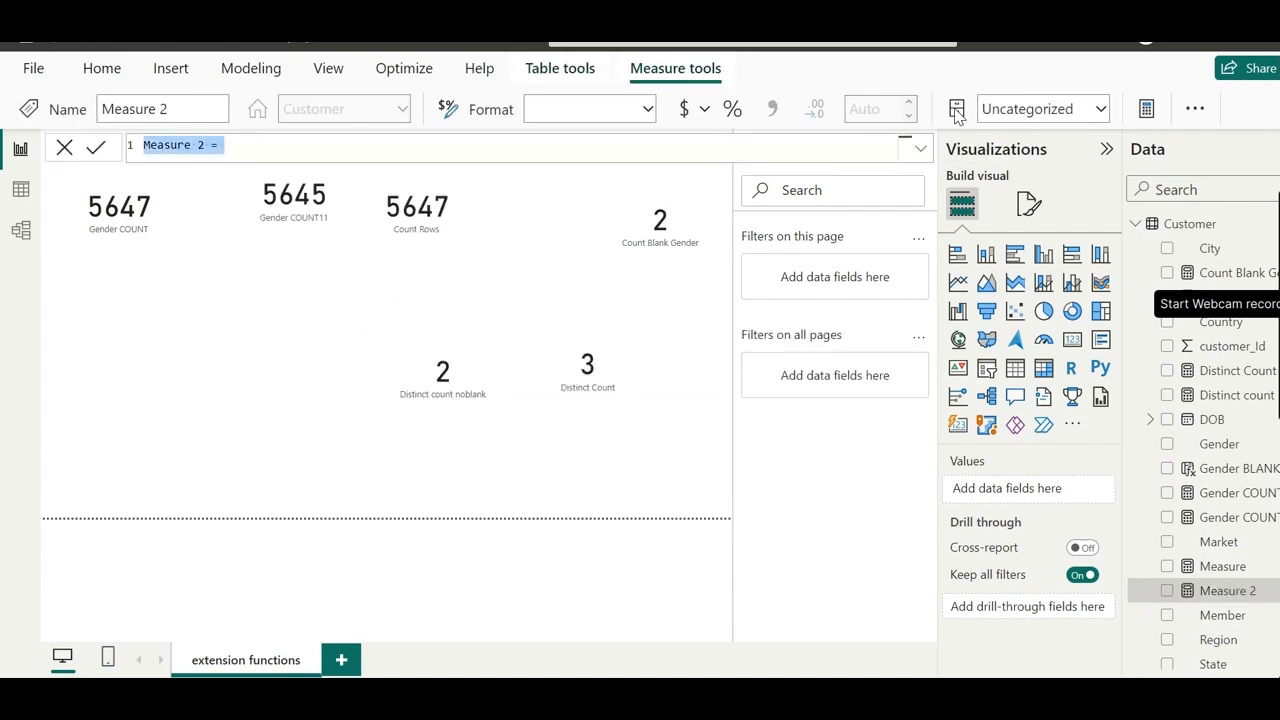
pyautogui.write('COUNT')
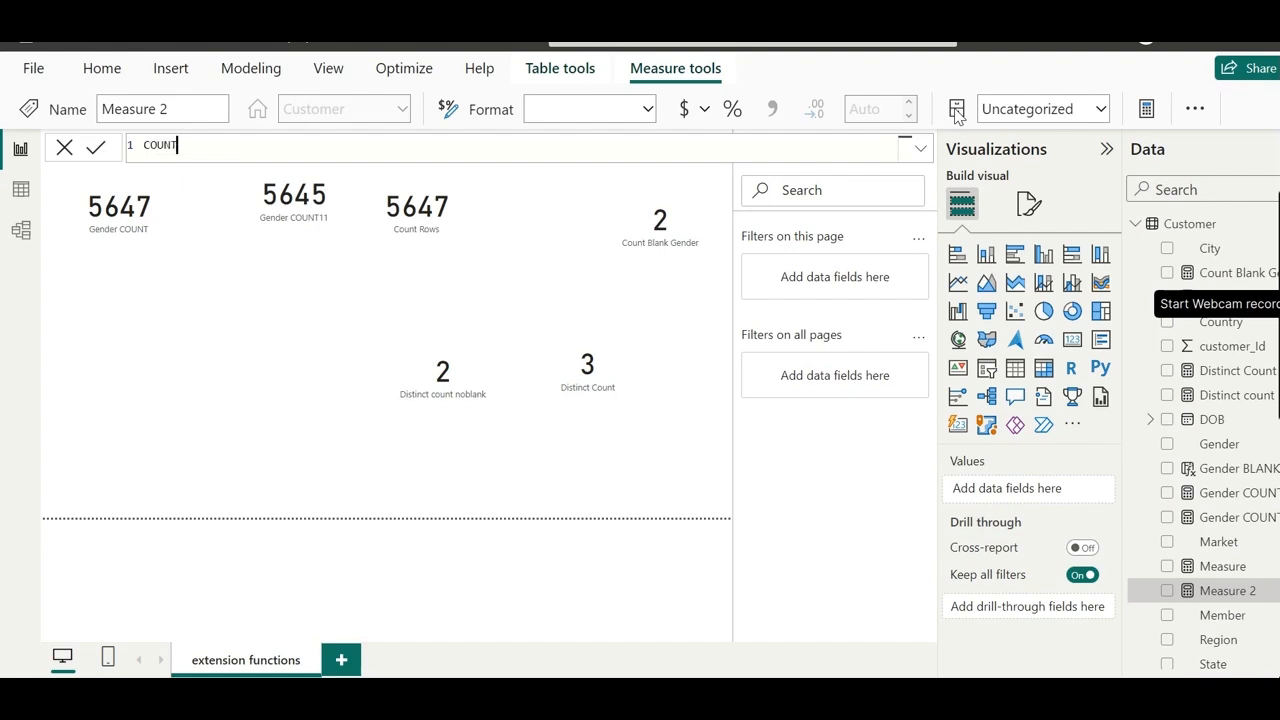
pyautogui.write('A CITY = COUNT')
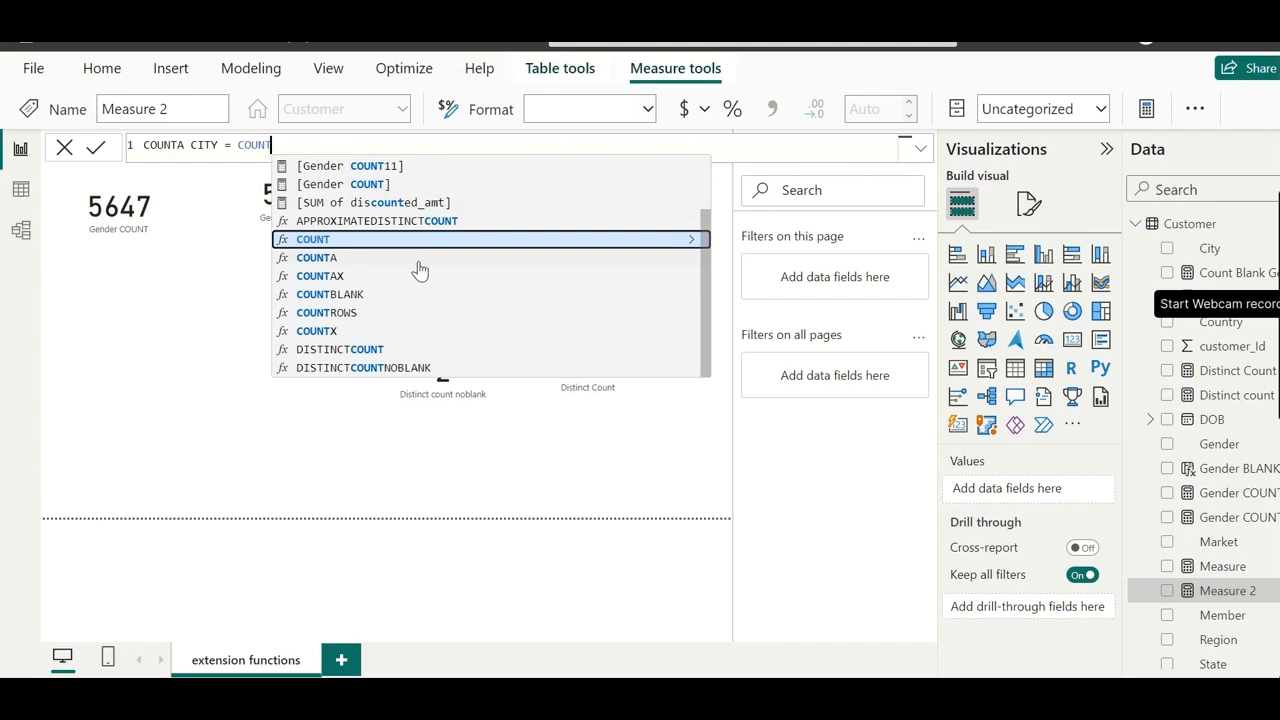
pyautogui.click(368, 259)
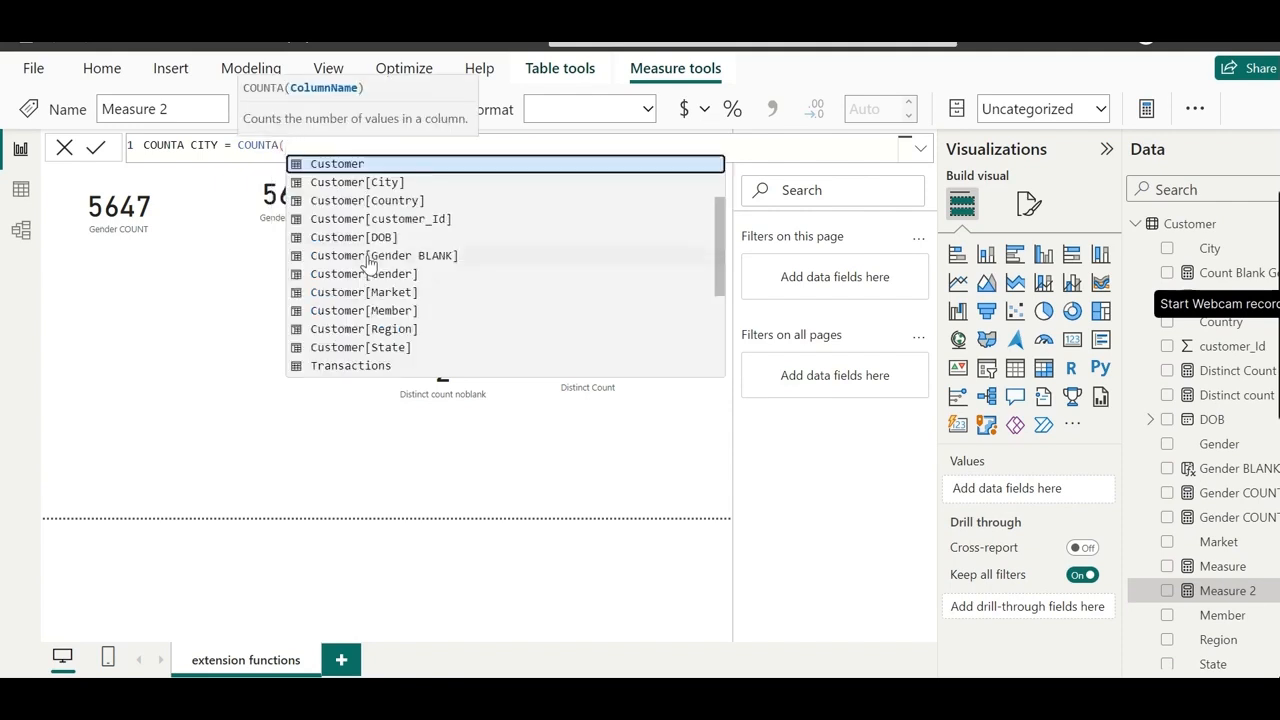
pyautogui.click(392, 183)
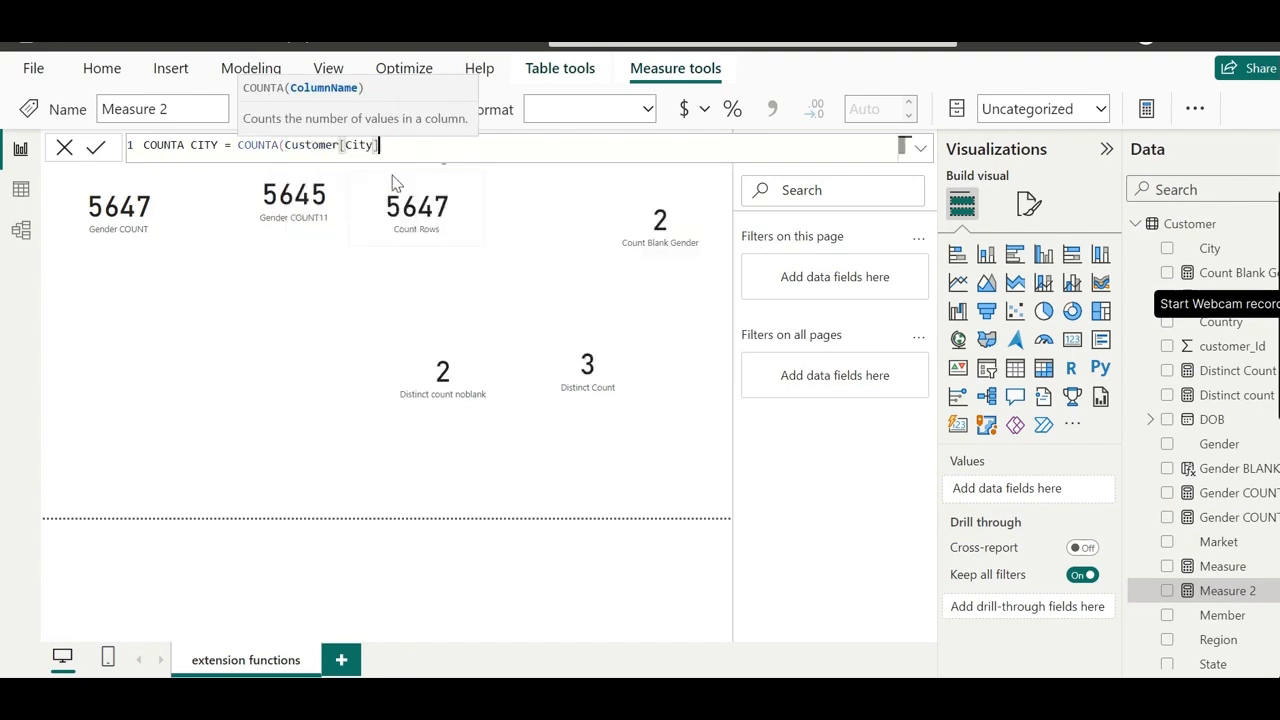
pyautogui.write(')')
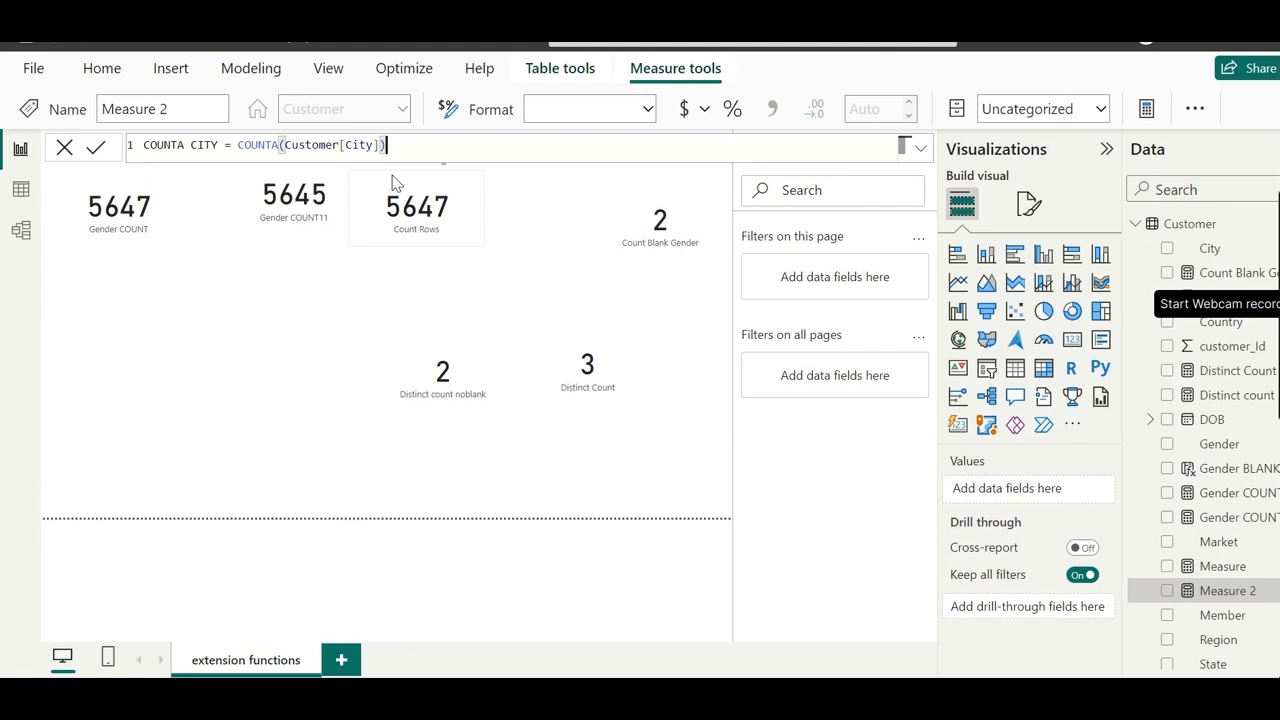
pyautogui.press('Return')
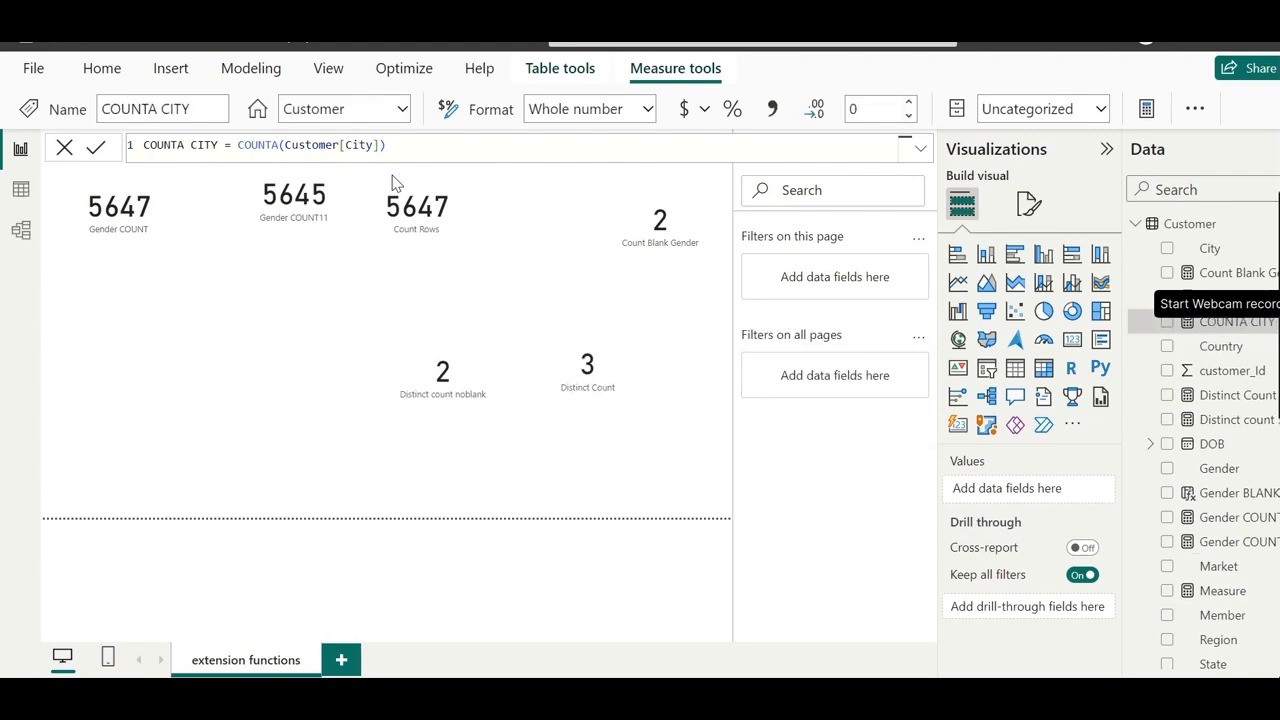
# - Add a card visual below the Gender COUNT card and show the COUNTA CITY measure in it
pyautogui.click(591, 580)
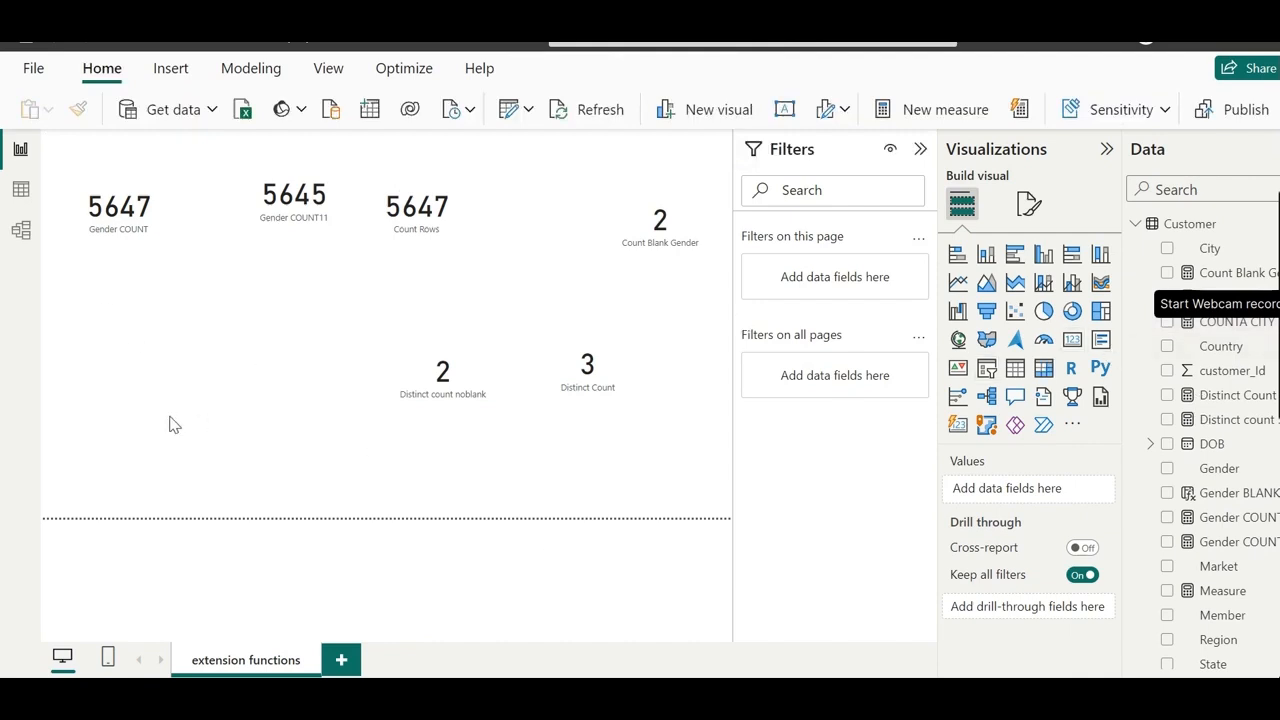
pyautogui.click(1072, 343)
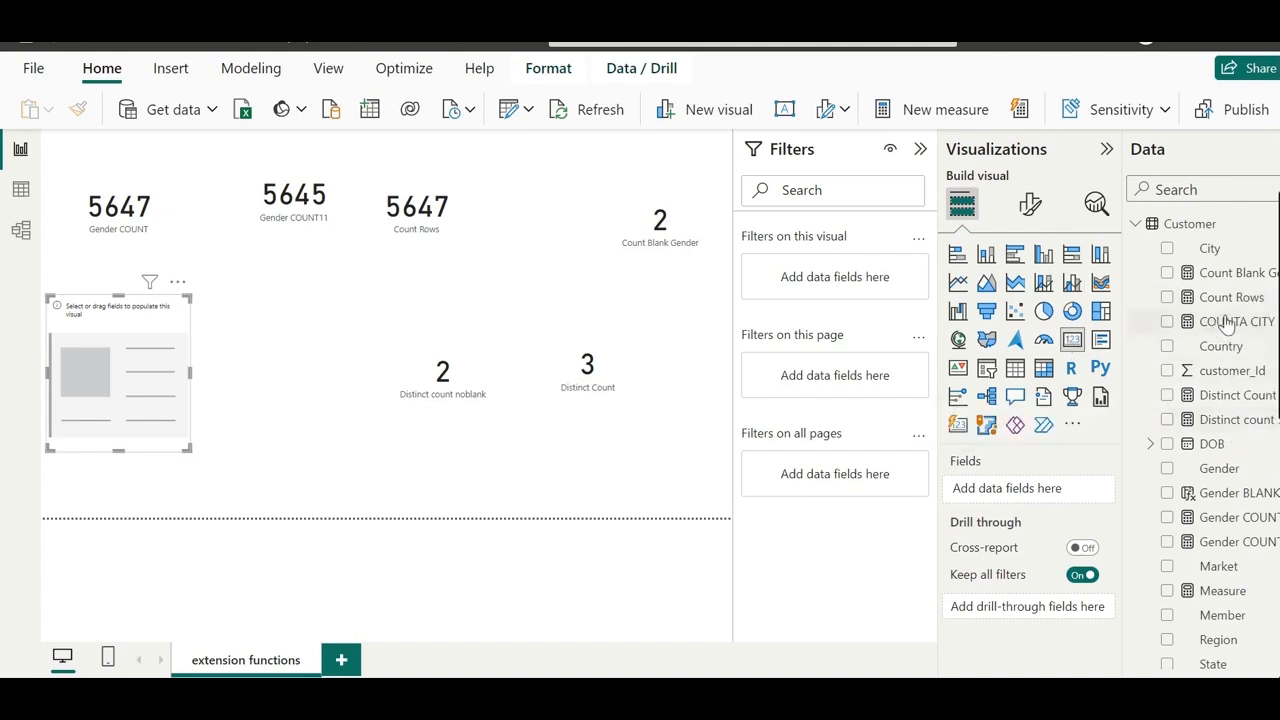
pyautogui.moveTo(1222, 322); pyautogui.dragTo(1040, 488)
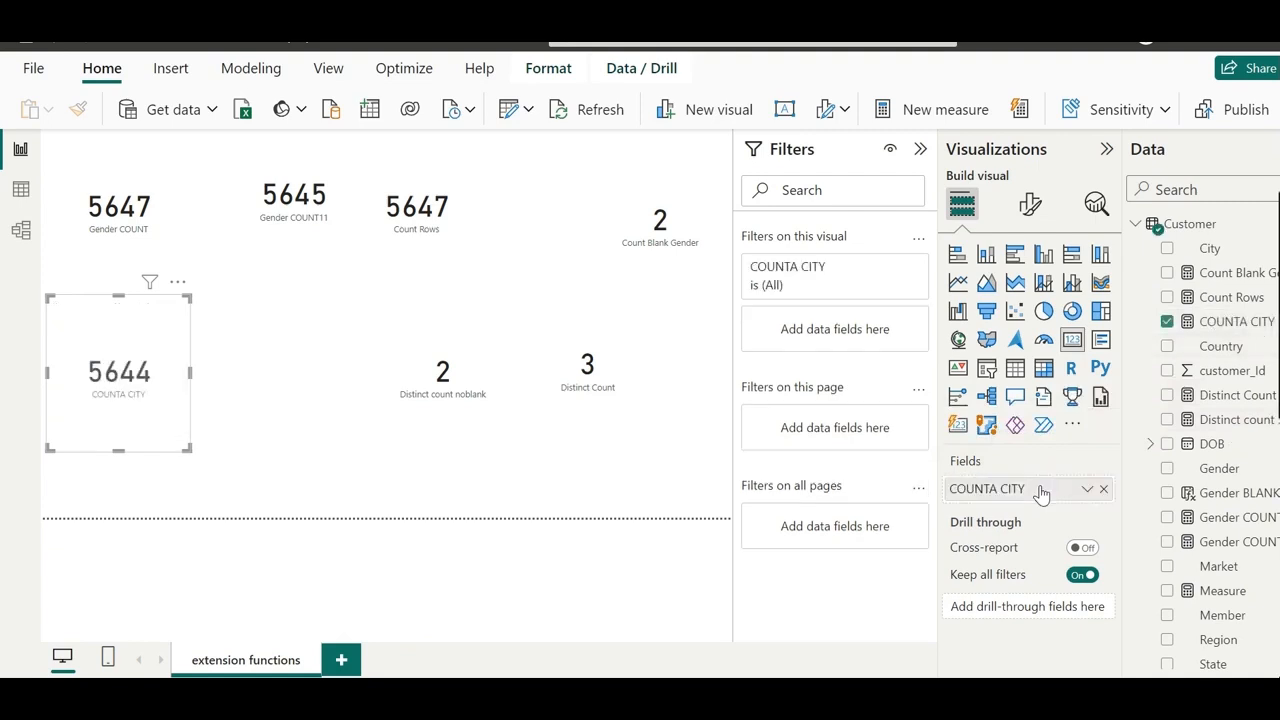
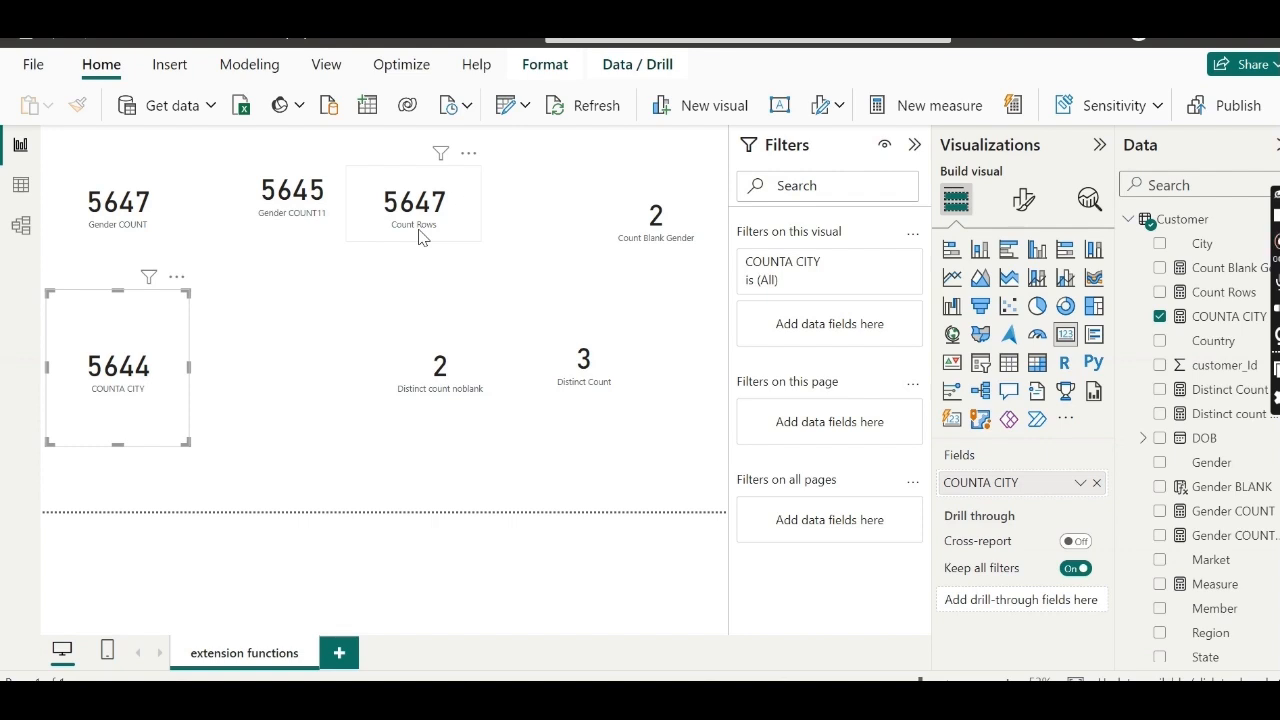
# - Start a new Customer measure named Count of all German Customers and begin its formula with the COUNTROWS function
pyautogui.click(903, 107)
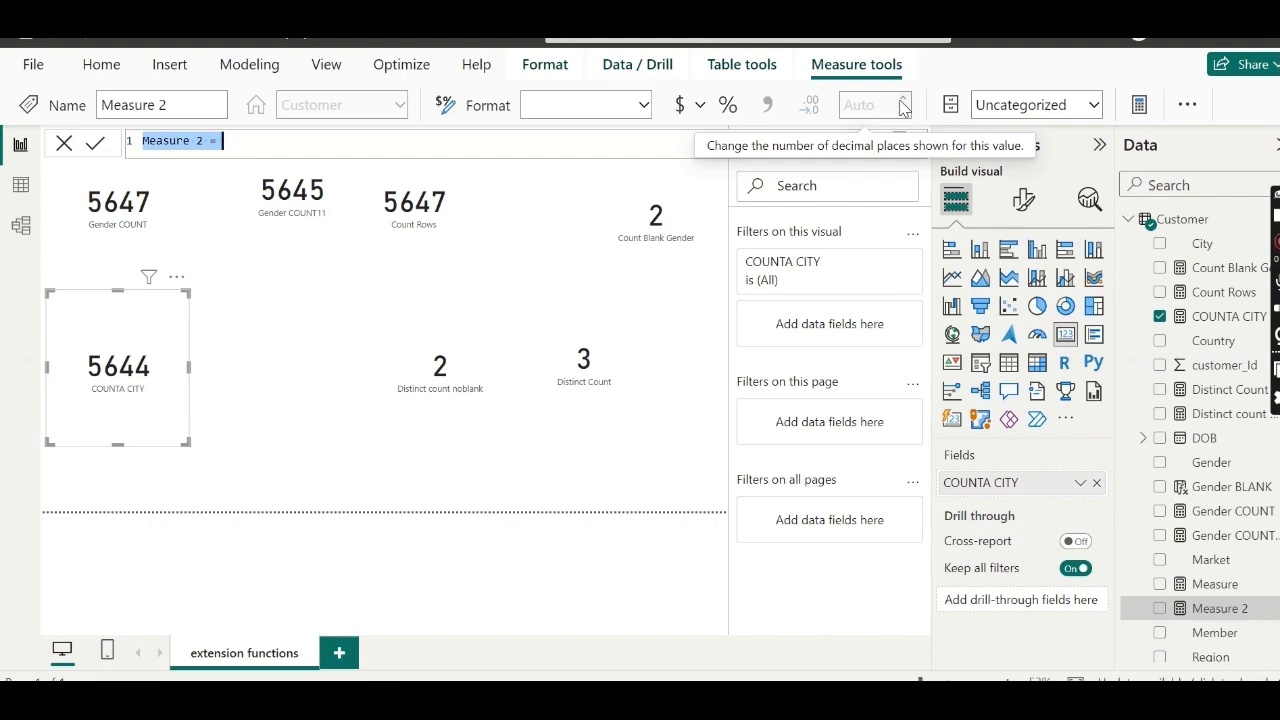
pyautogui.press('Return')
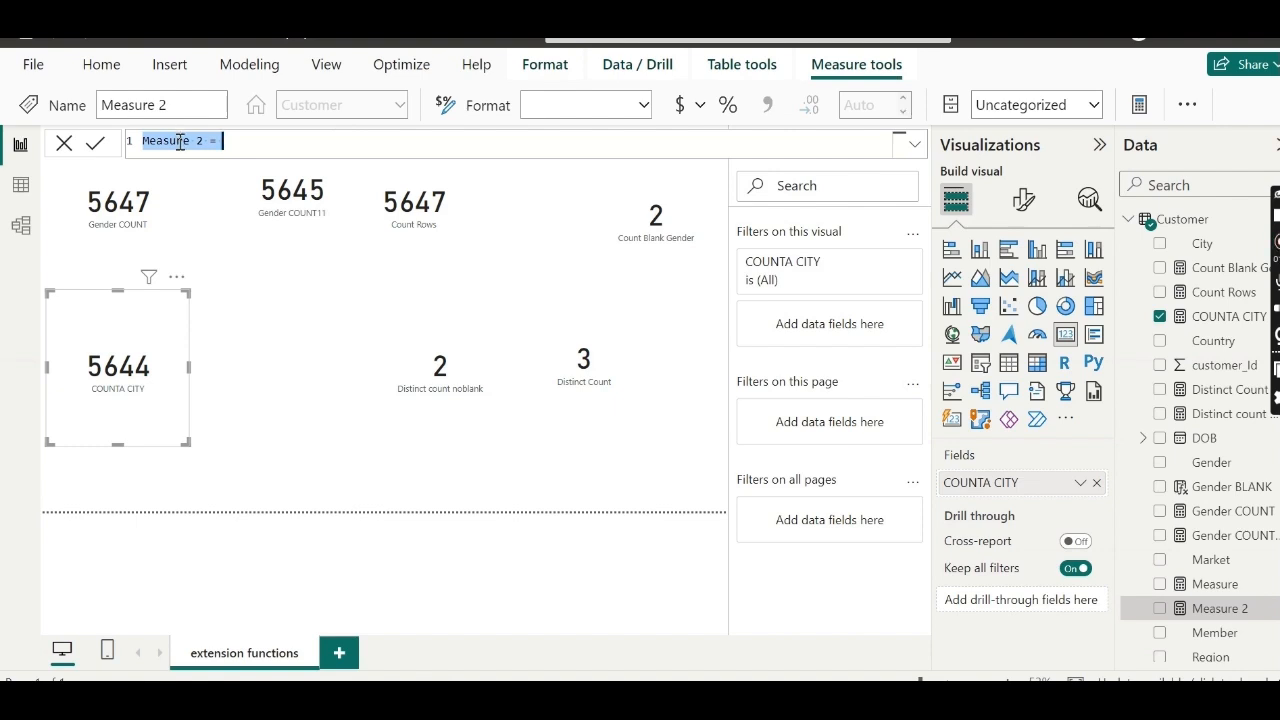
pyautogui.write('Cou')
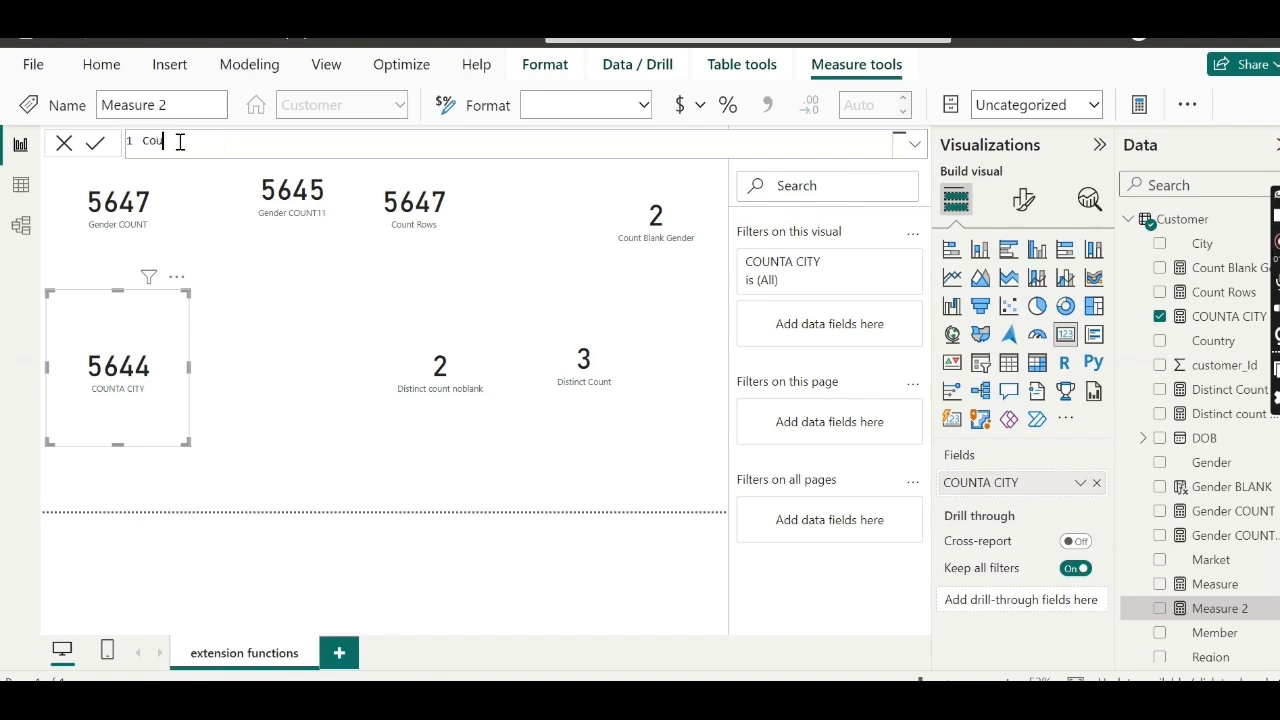
pyautogui.write('nt of all')
pyautogui.write('German Customers =')
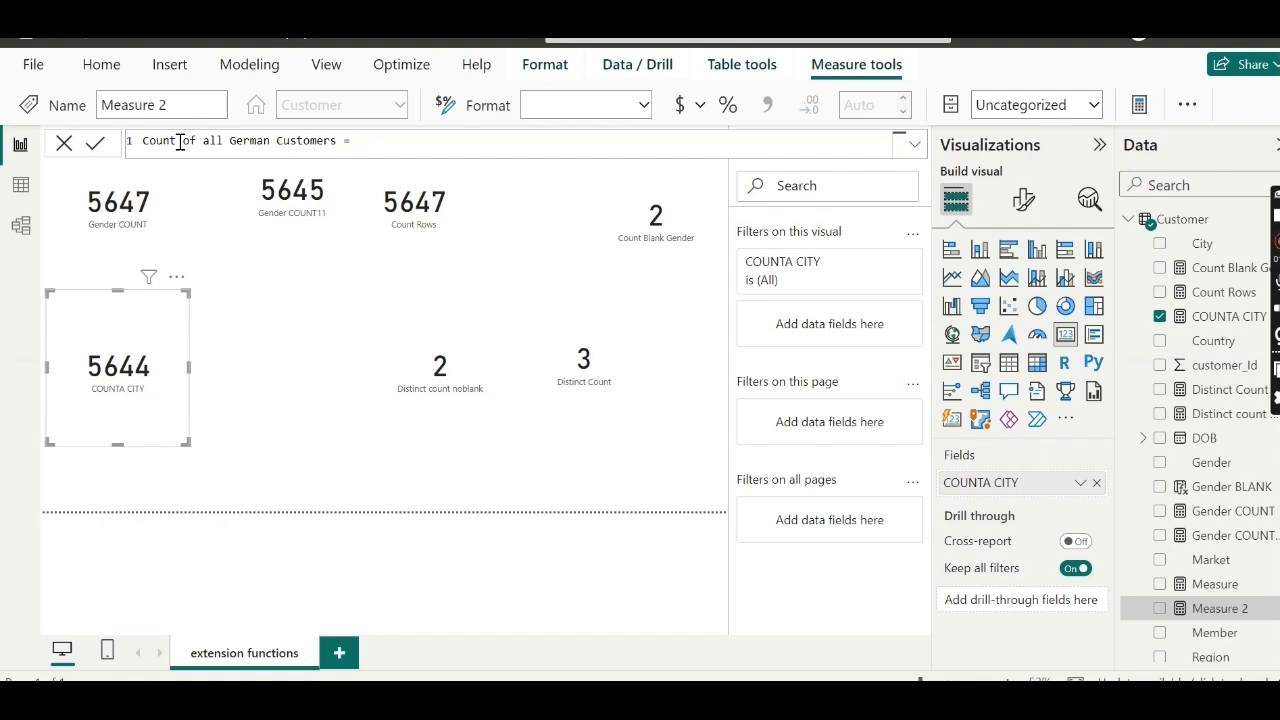
pyautogui.write('COU')
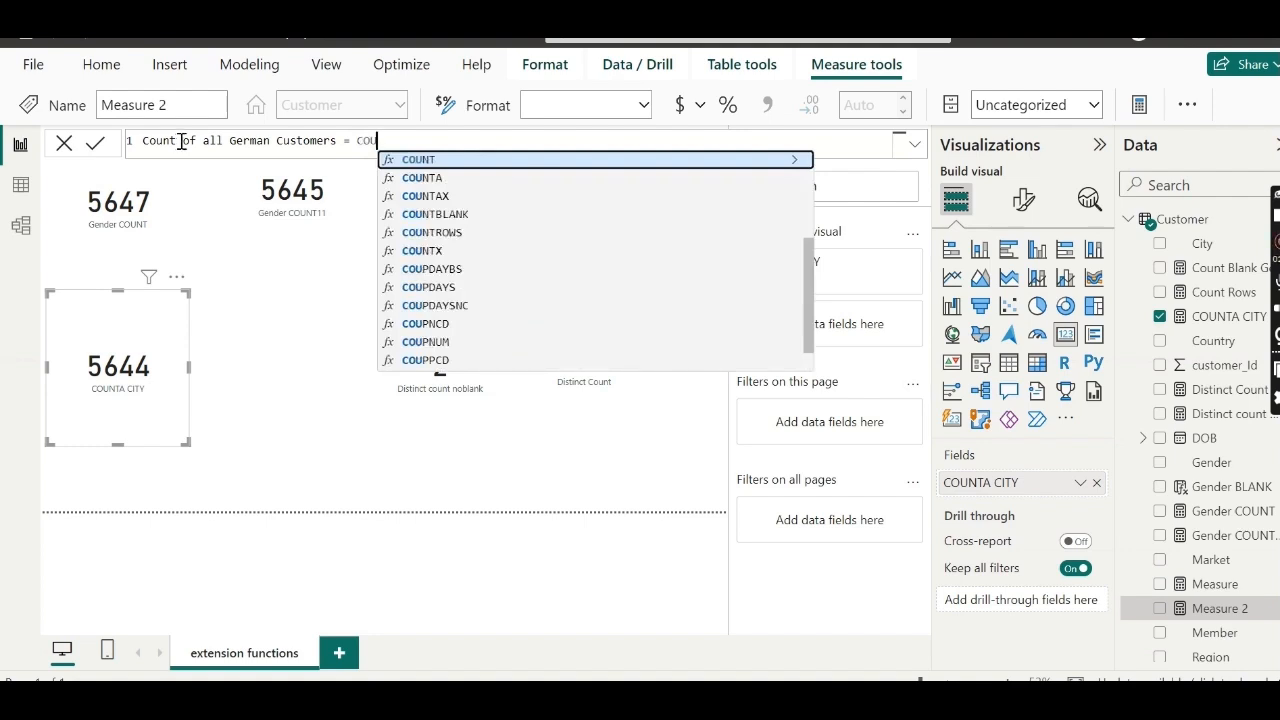
pyautogui.doubleClick(443, 233)
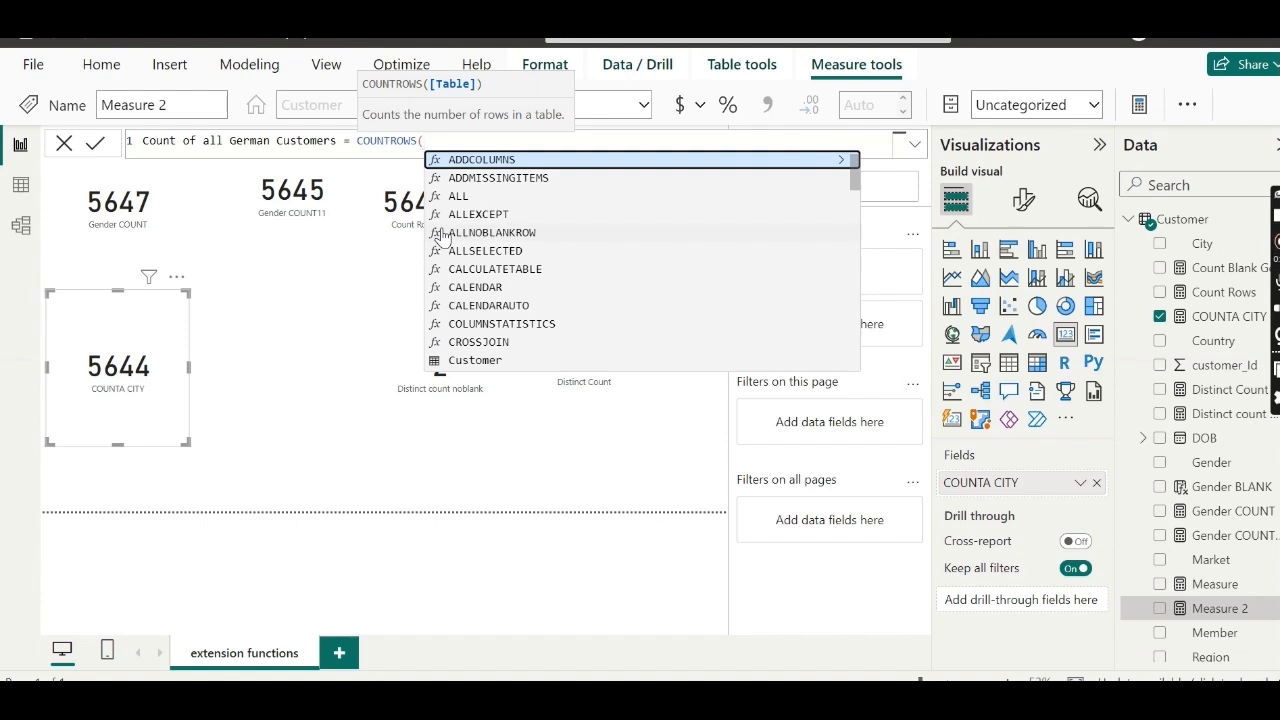
# - Complete and commit the German customers formula with CALCULATETABLE(Customer,Customer[Country] == "Germany") as the COUNTROWS argument
pyautogui.write('CA')
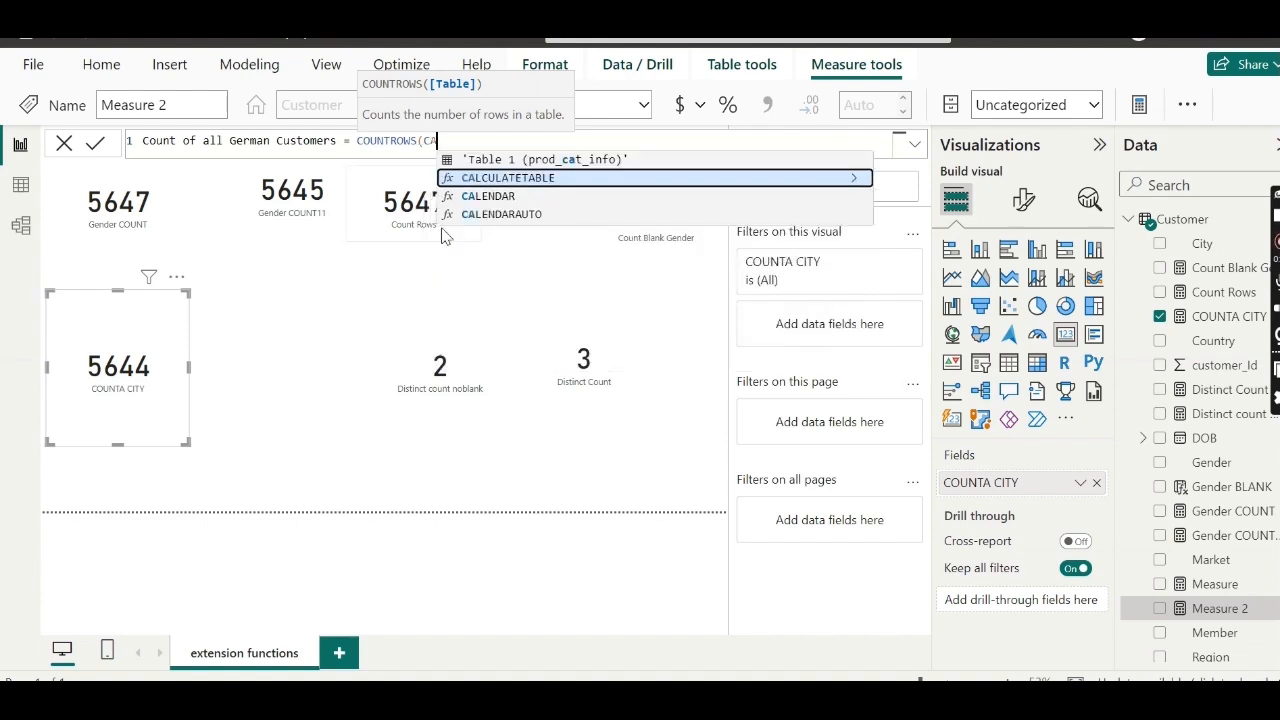
pyautogui.click(500, 178)
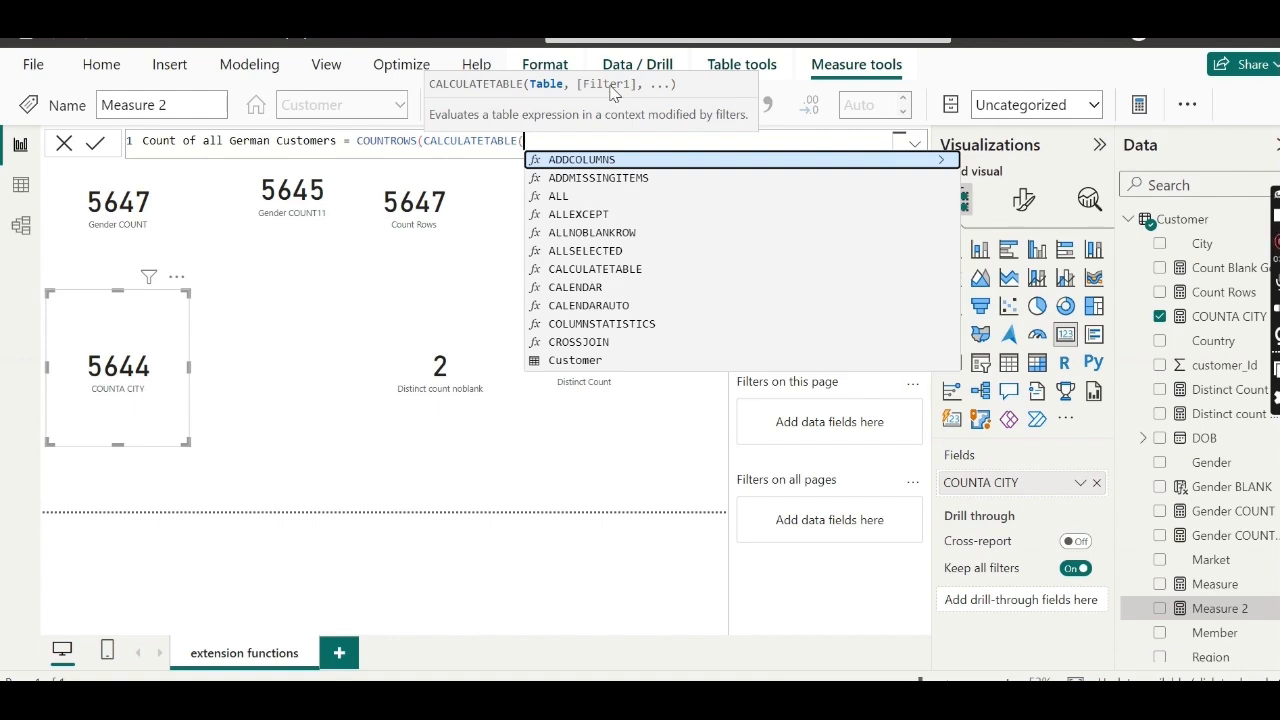
pyautogui.write('C')
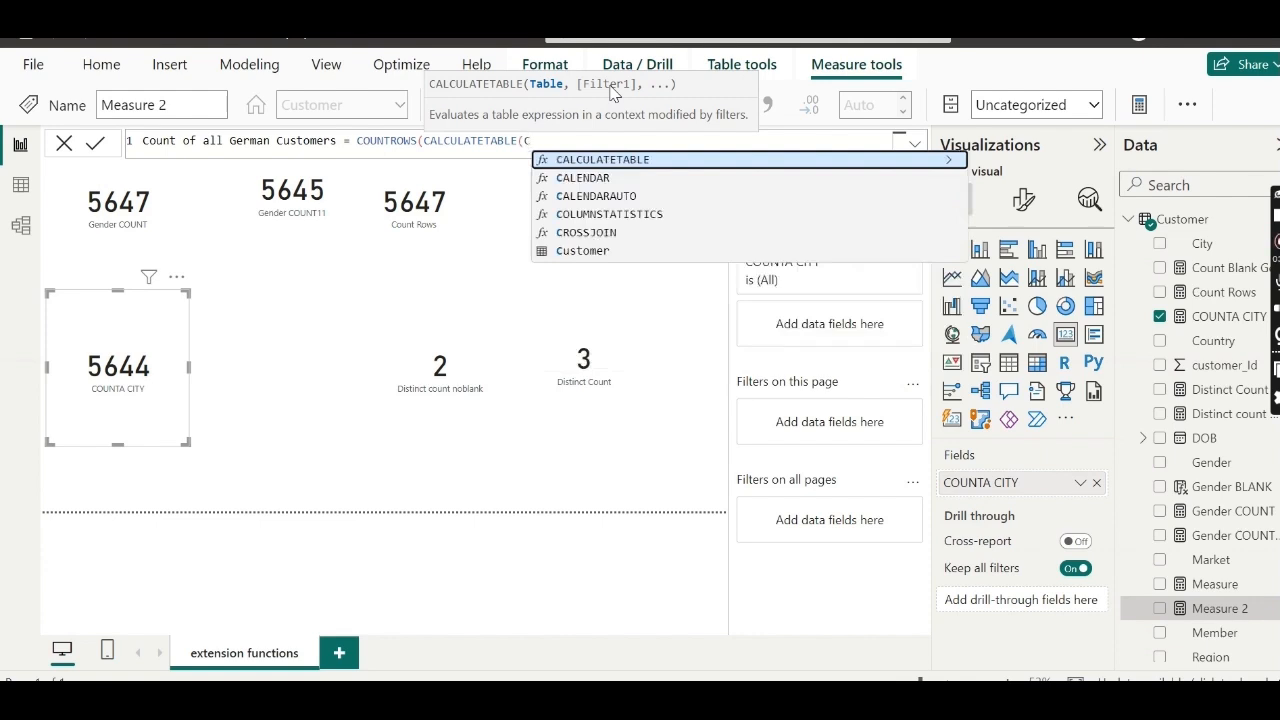
pyautogui.click(574, 251)
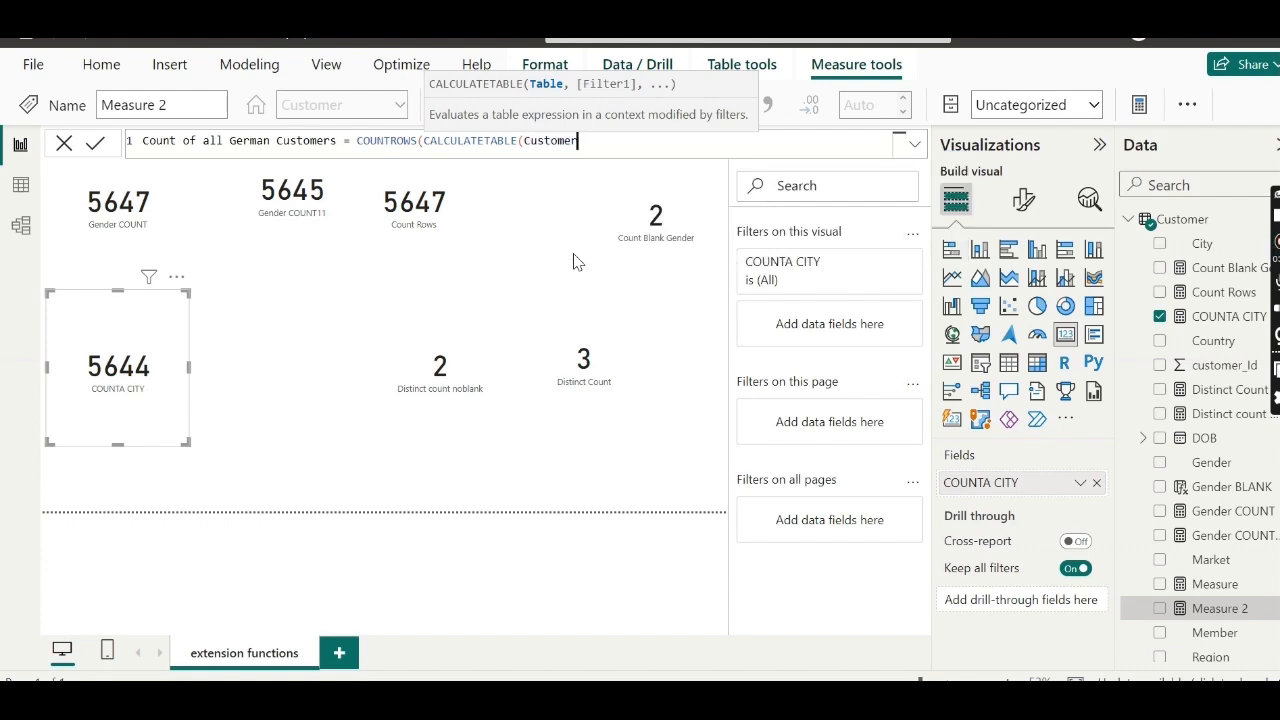
pyautogui.write(',c')
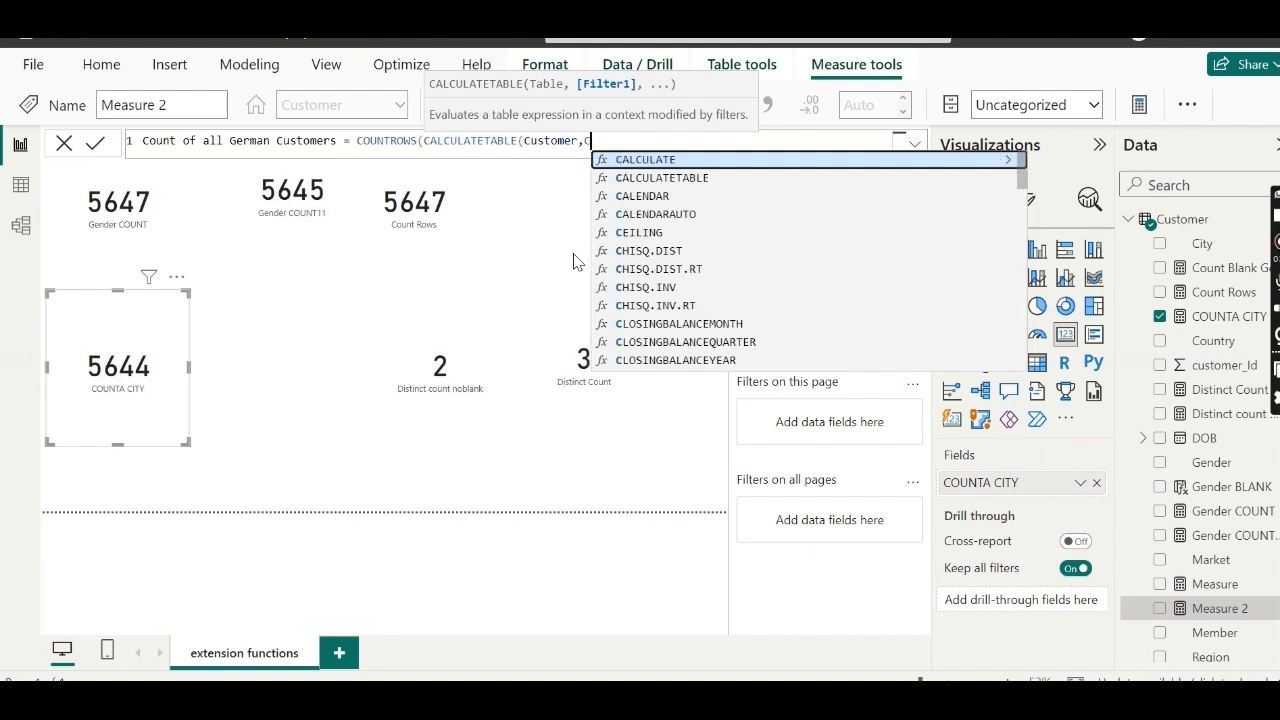
pyautogui.write('us')
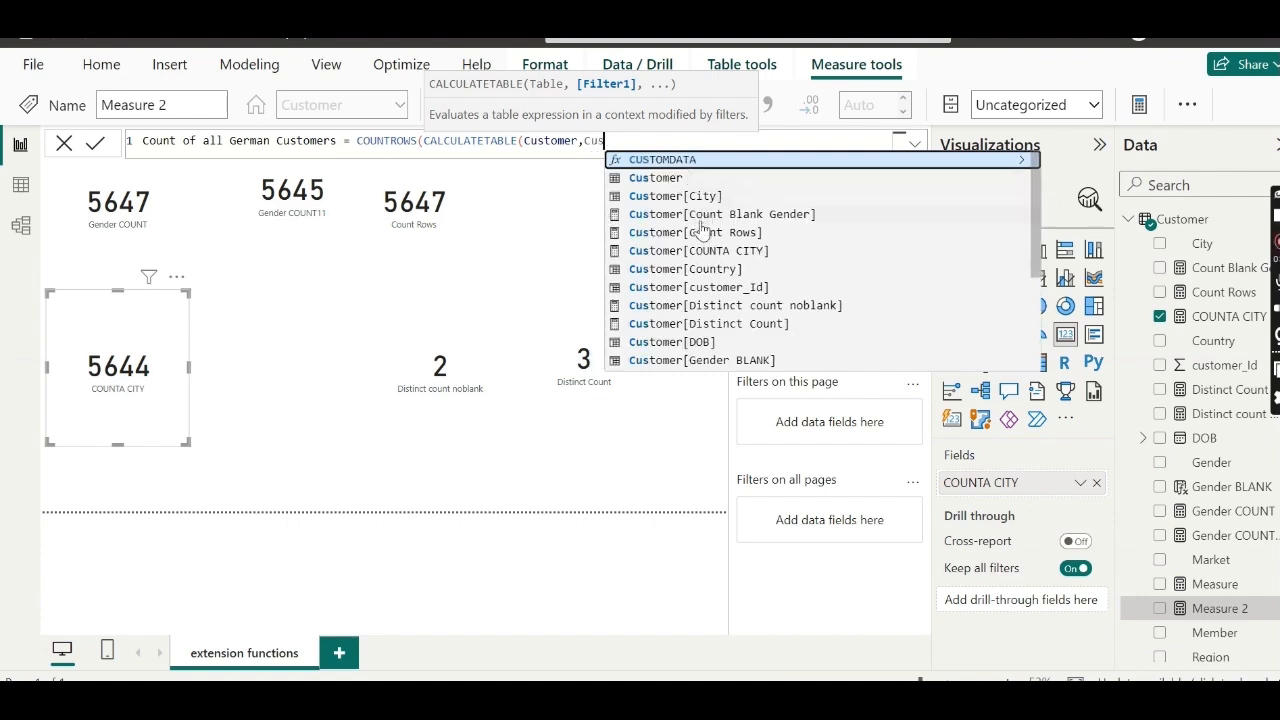
pyautogui.click(700, 269)
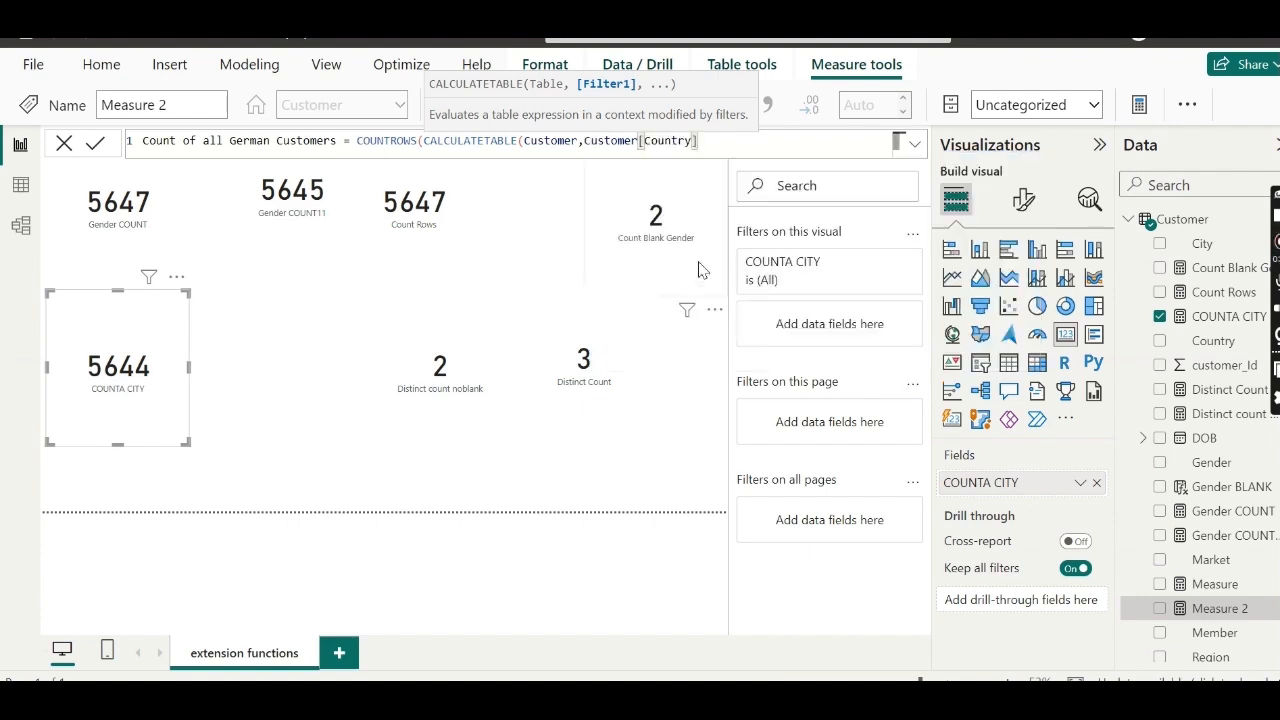
pyautogui.write('== "Germany')
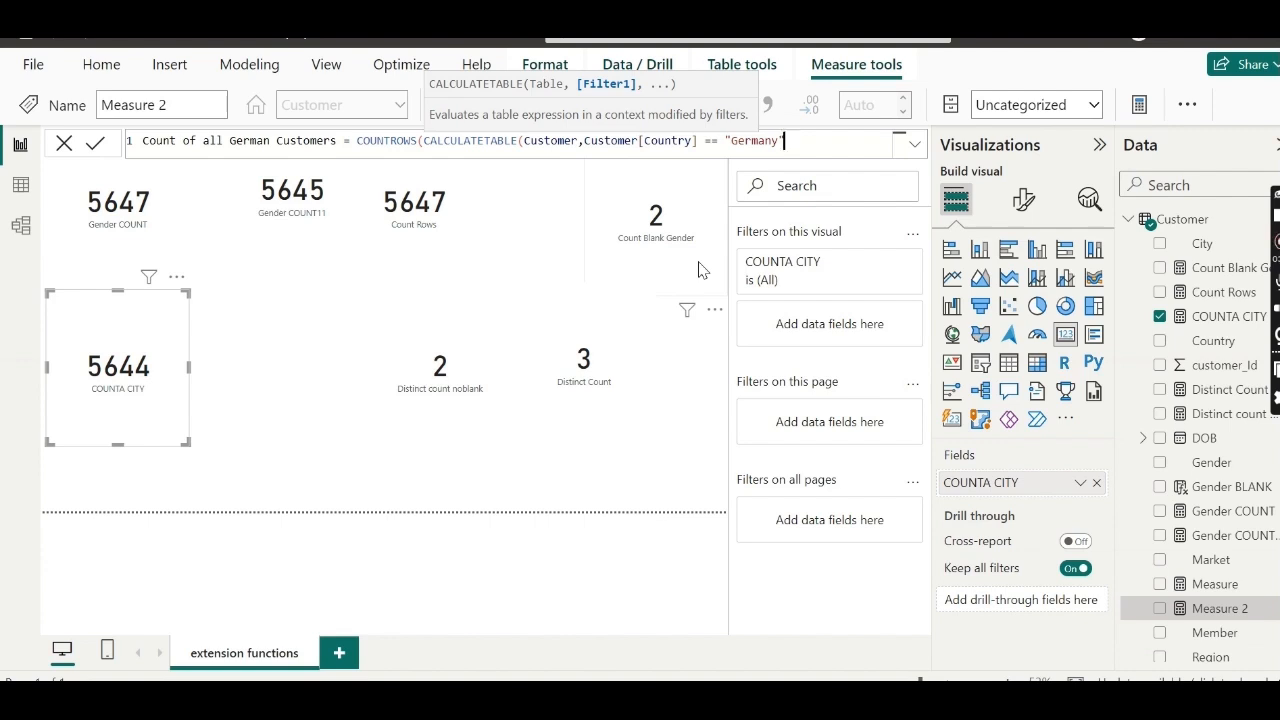
pyautogui.write('))')
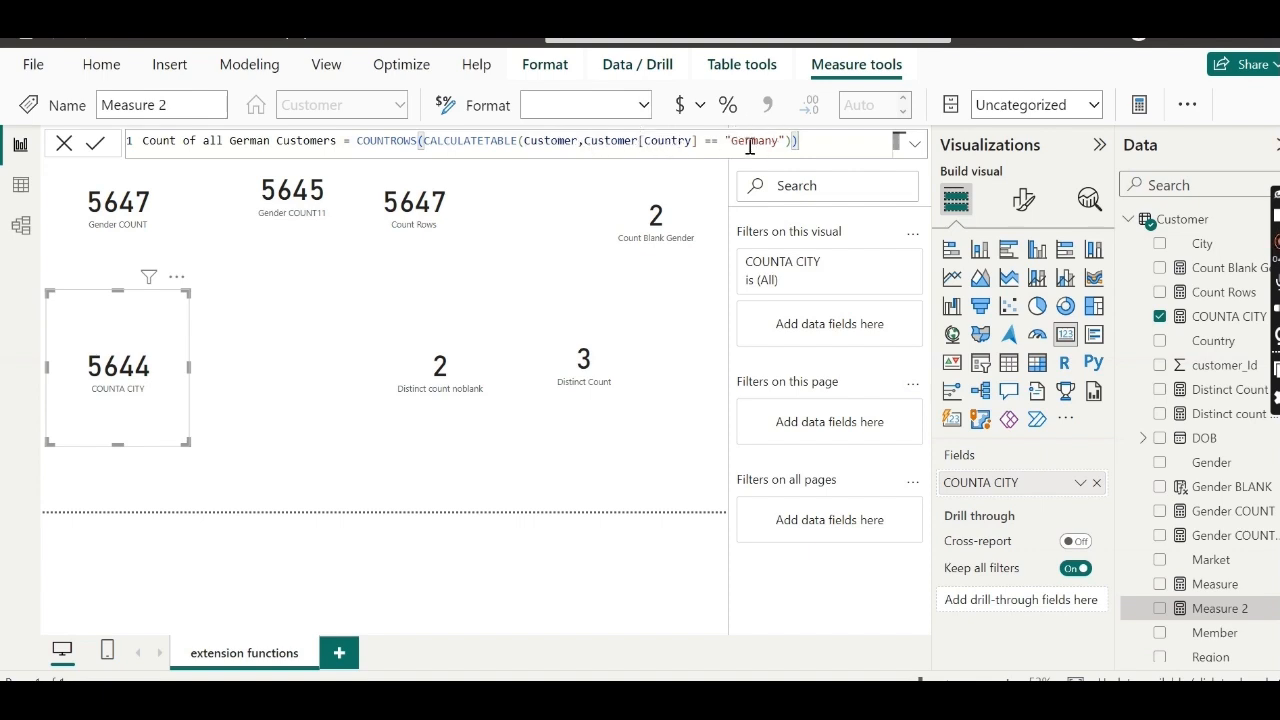
pyautogui.click(385, 142)
pyautogui.press('Return')
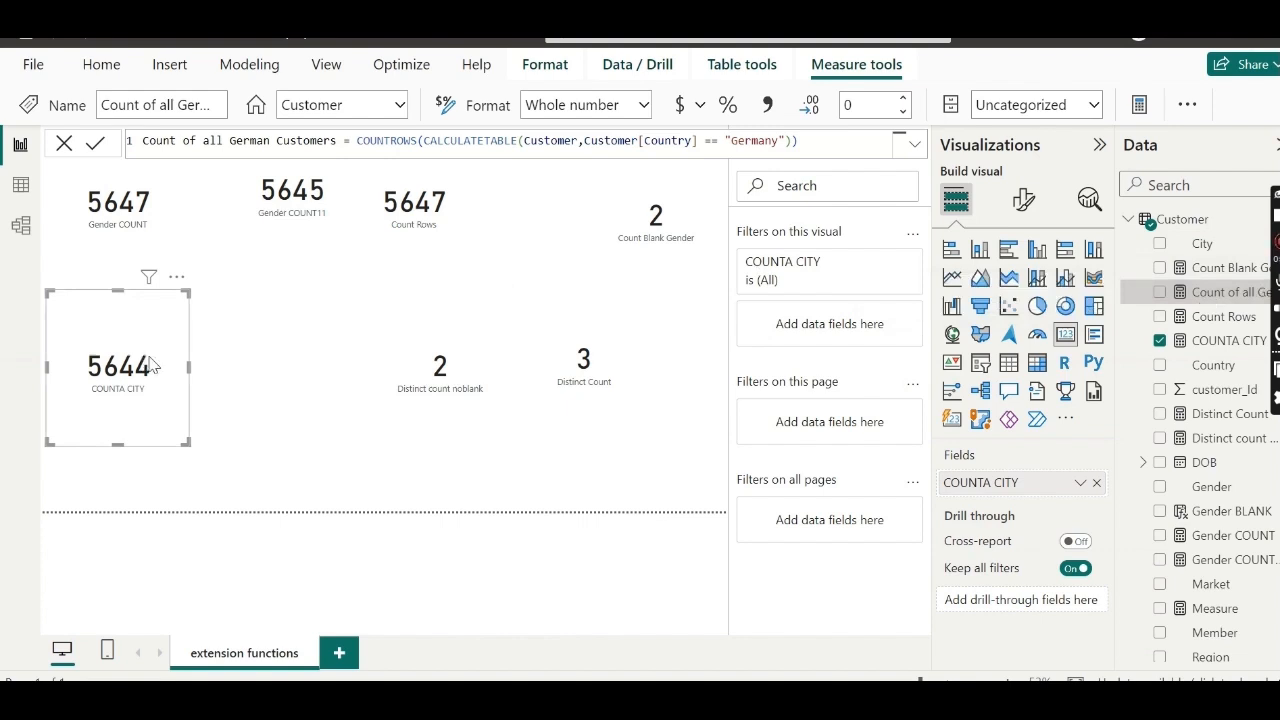
# - Move the COUNTA CITY card beside the Distinct count noblank card, freeing the space beneath the Gender COUNT card
pyautogui.moveTo(143, 362); pyautogui.dragTo(350, 384)
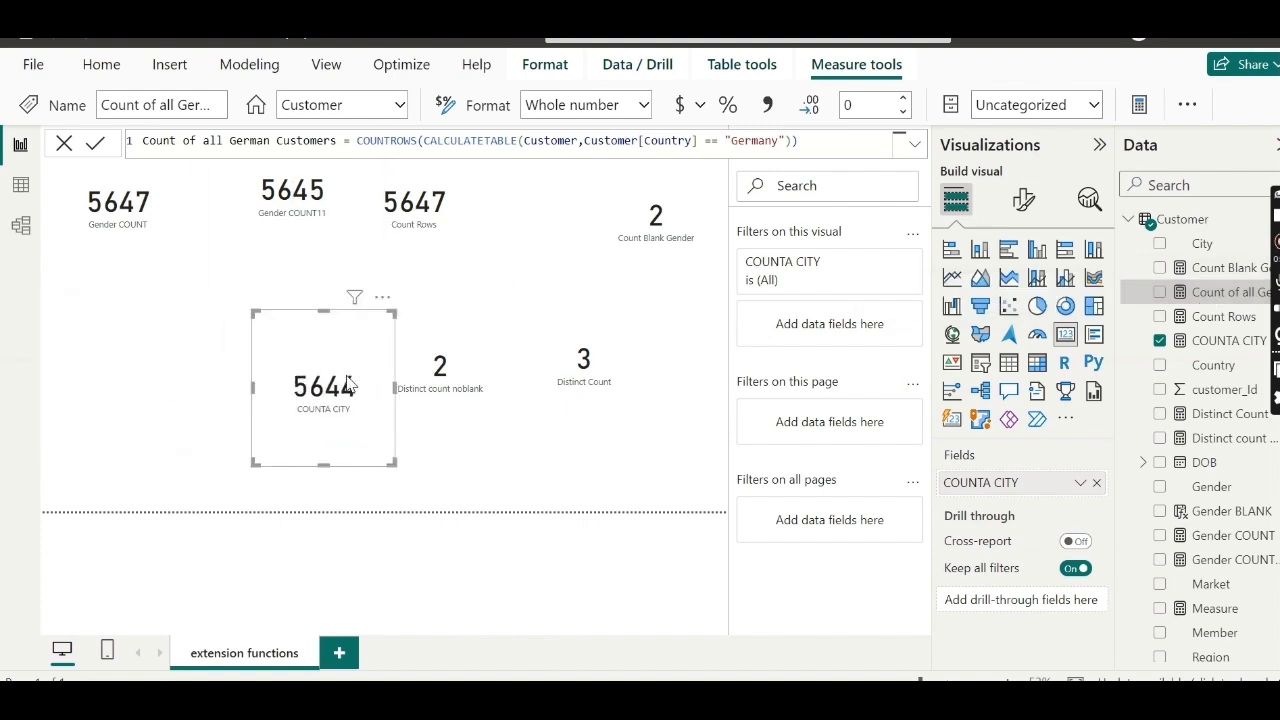
pyautogui.doubleClick(120, 398)
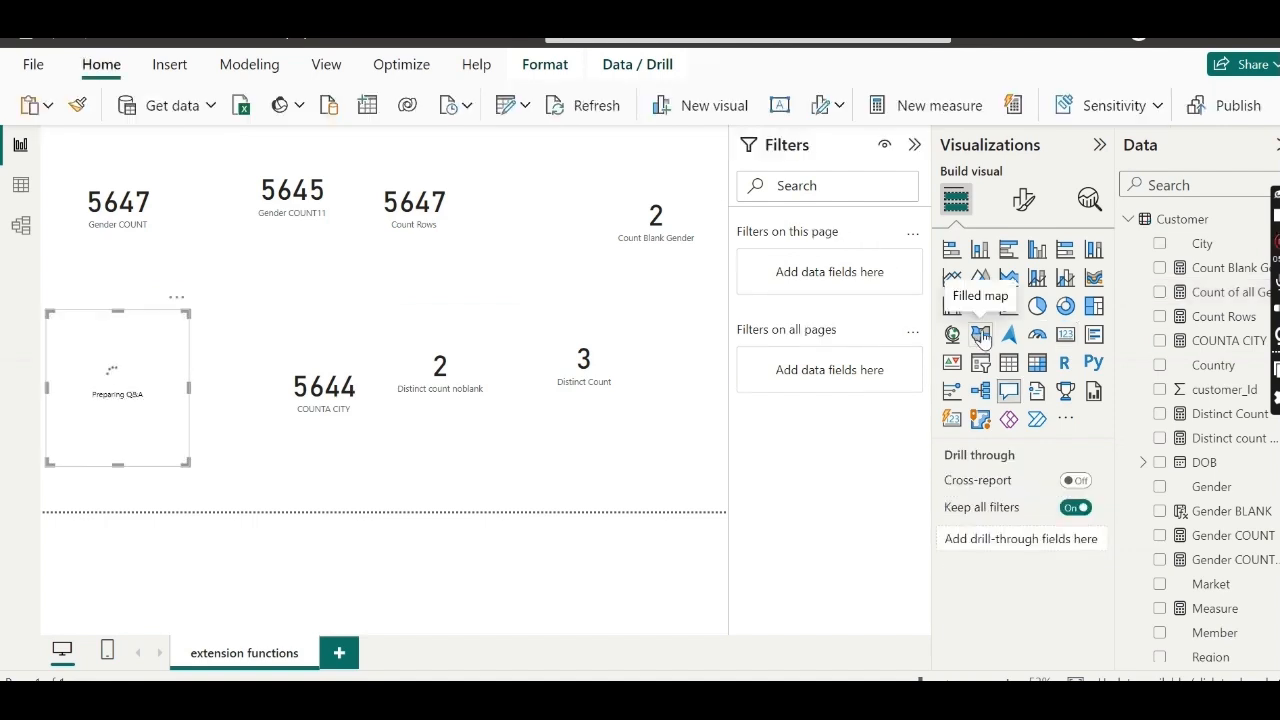
pyautogui.click(175, 302)
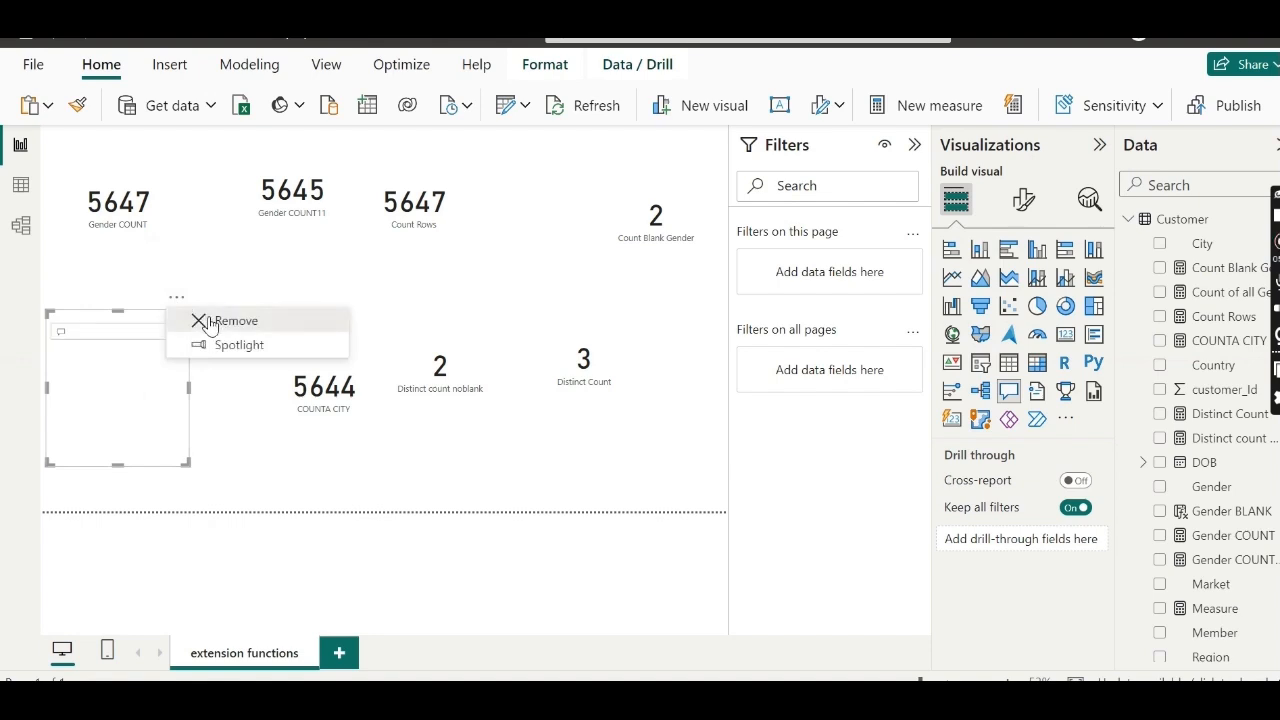
pyautogui.click(210, 322)
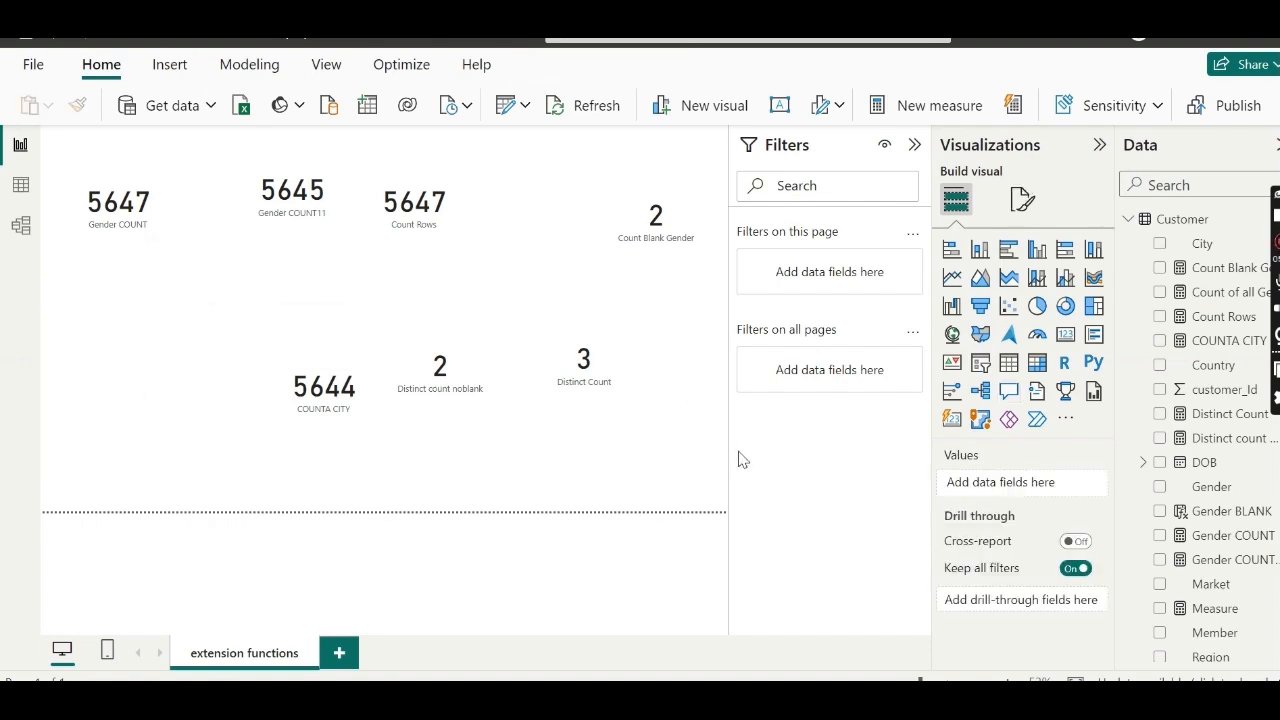
# - Add a card visual below the Gender COUNT card and show the Count of all German Customers measure in it
pyautogui.click(1066, 338)
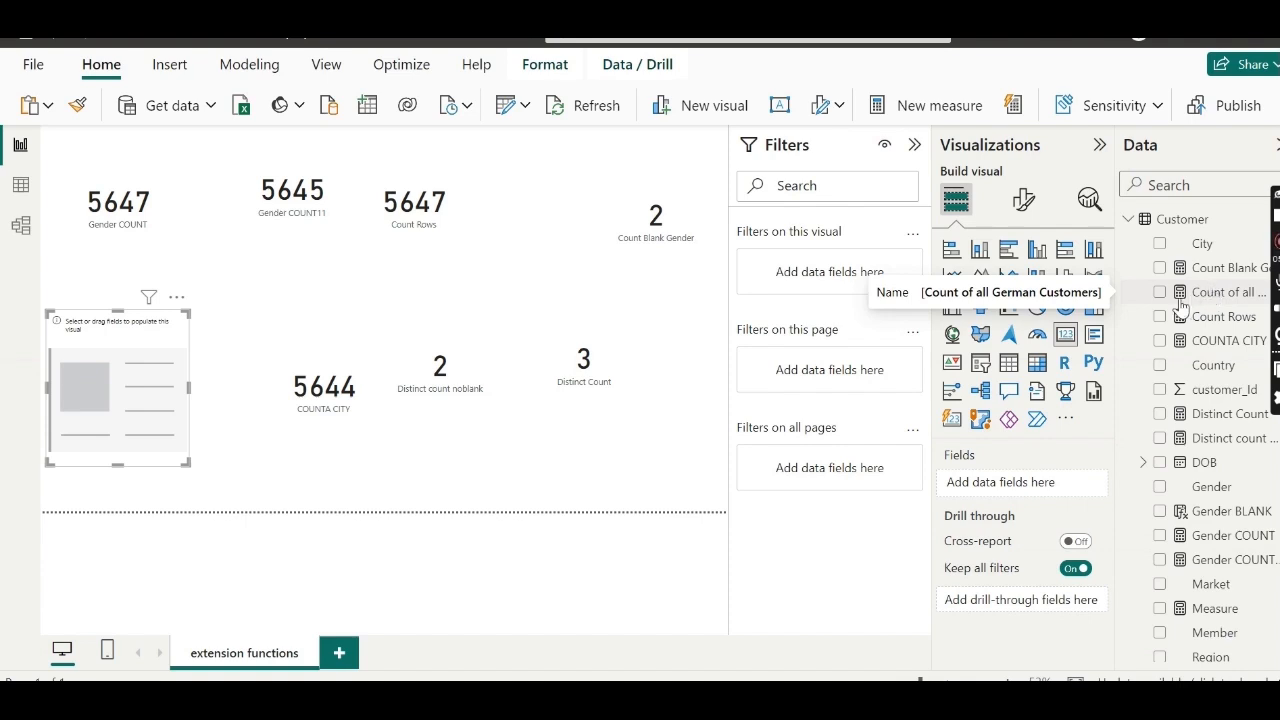
pyautogui.moveTo(1214, 293); pyautogui.dragTo(1030, 485)
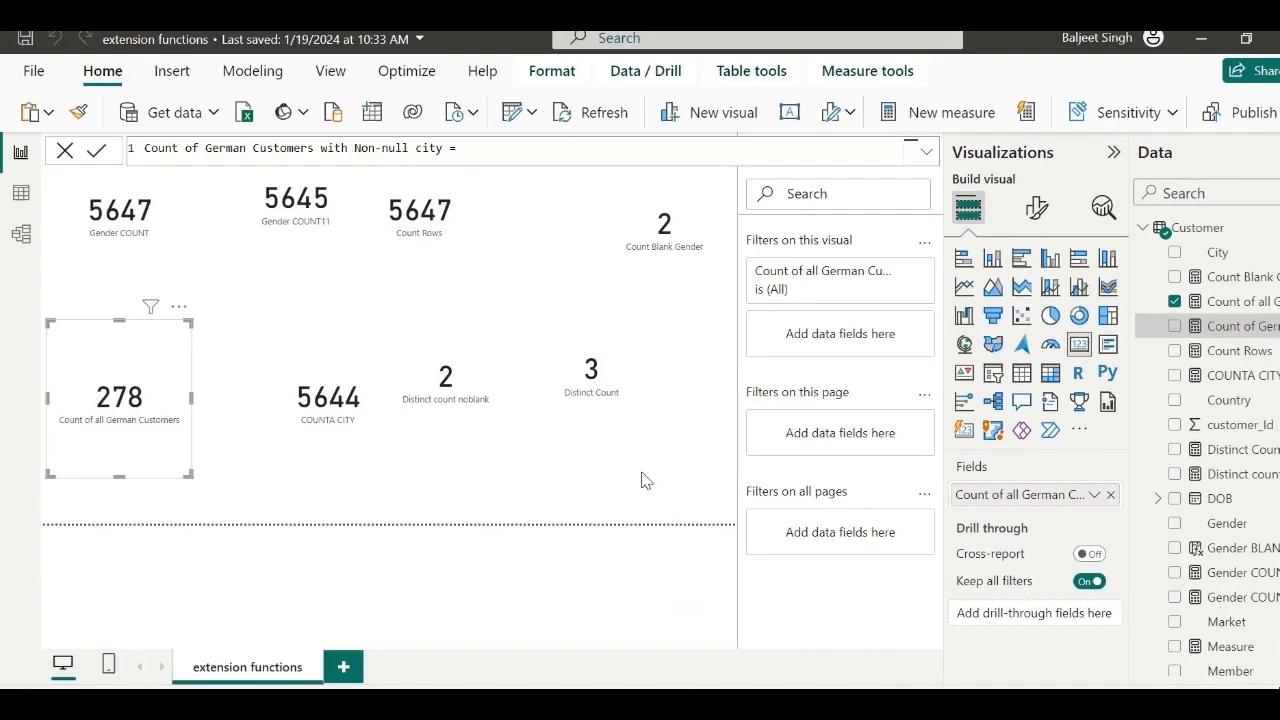
# - Start a new Customer measure named Count of GCW non-null city and begin its formula with the COUNTAX function
pyautogui.click(953, 115)
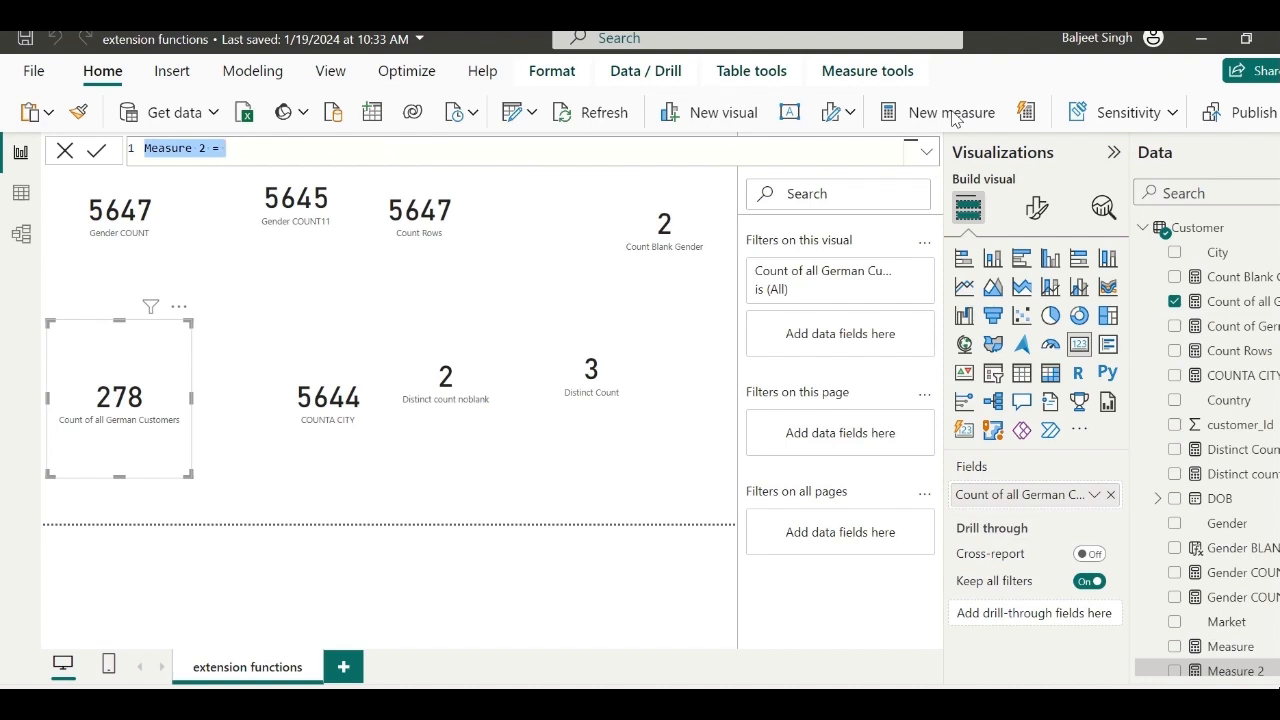
pyautogui.click(955, 114)
pyautogui.press('BackSpace')
pyautogui.write('Coun')
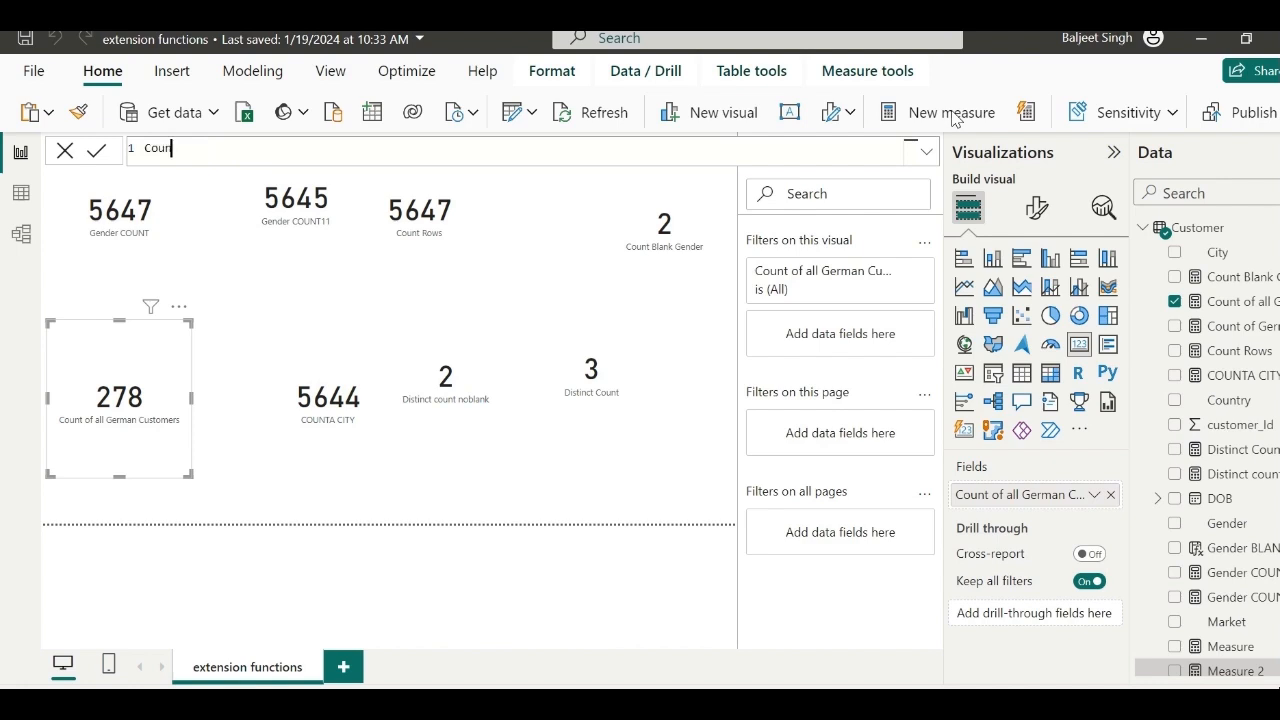
pyautogui.write('t of GCW non-null city =')
pyautogui.write('CO')
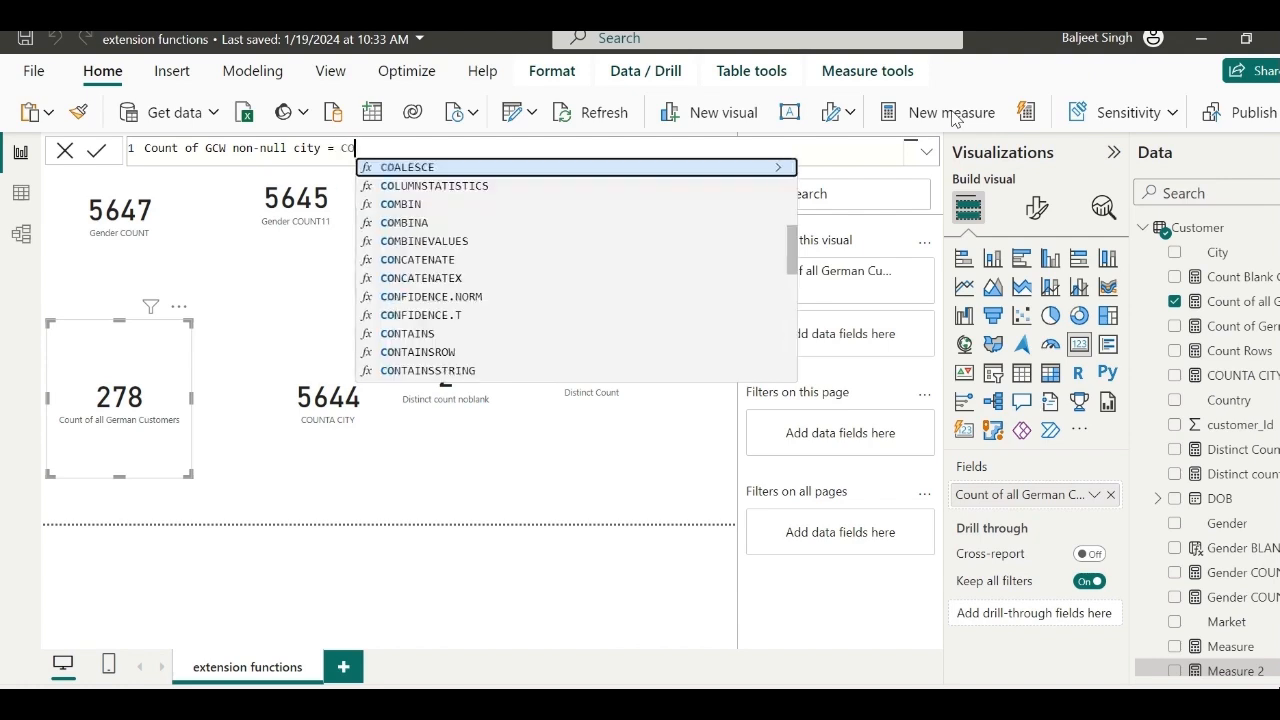
pyautogui.write('UNT')
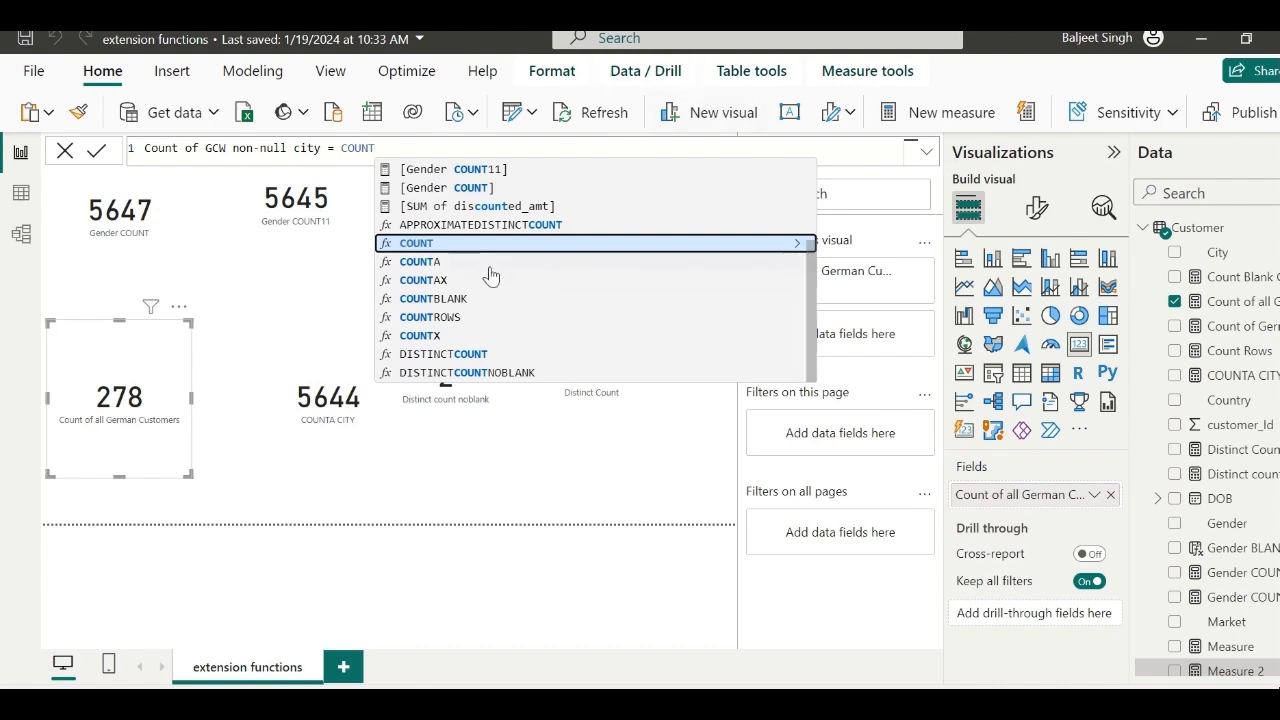
pyautogui.click(456, 281)
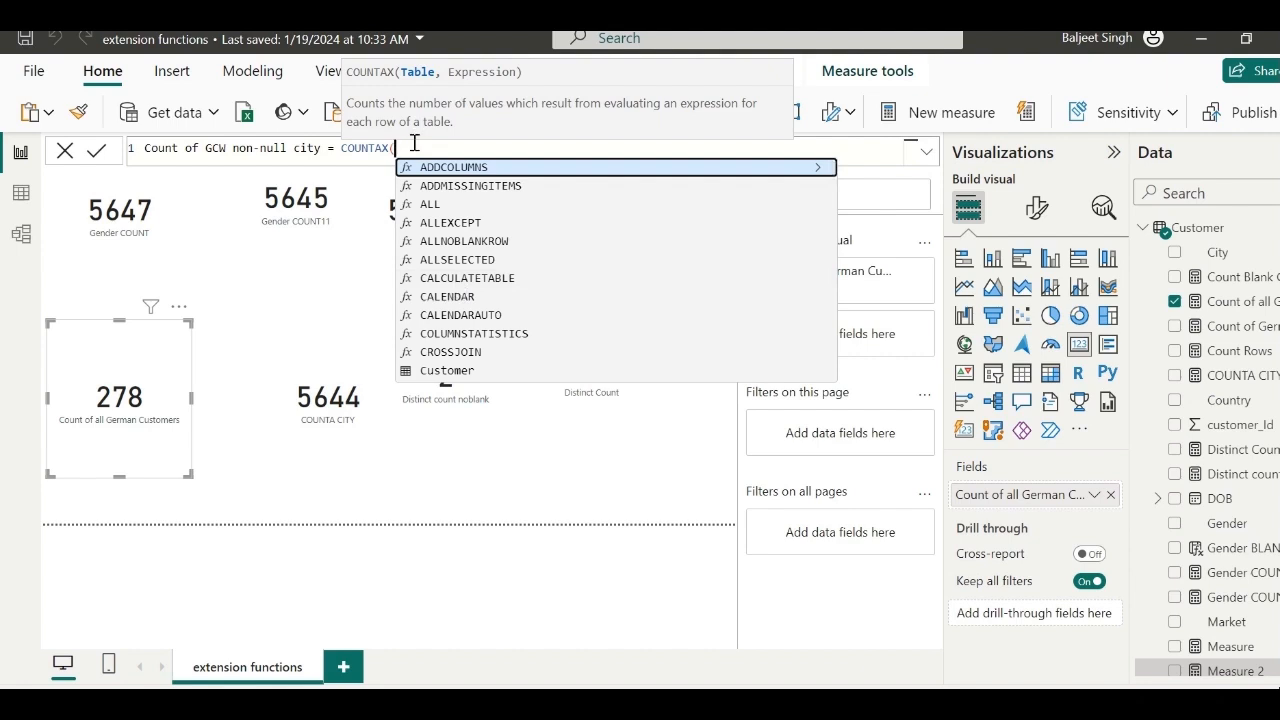
# - Enter FILTER(Customer, Customer[Country] == "Germany" as the table argument of the COUNTAX formula
pyautogui.write('FIL')
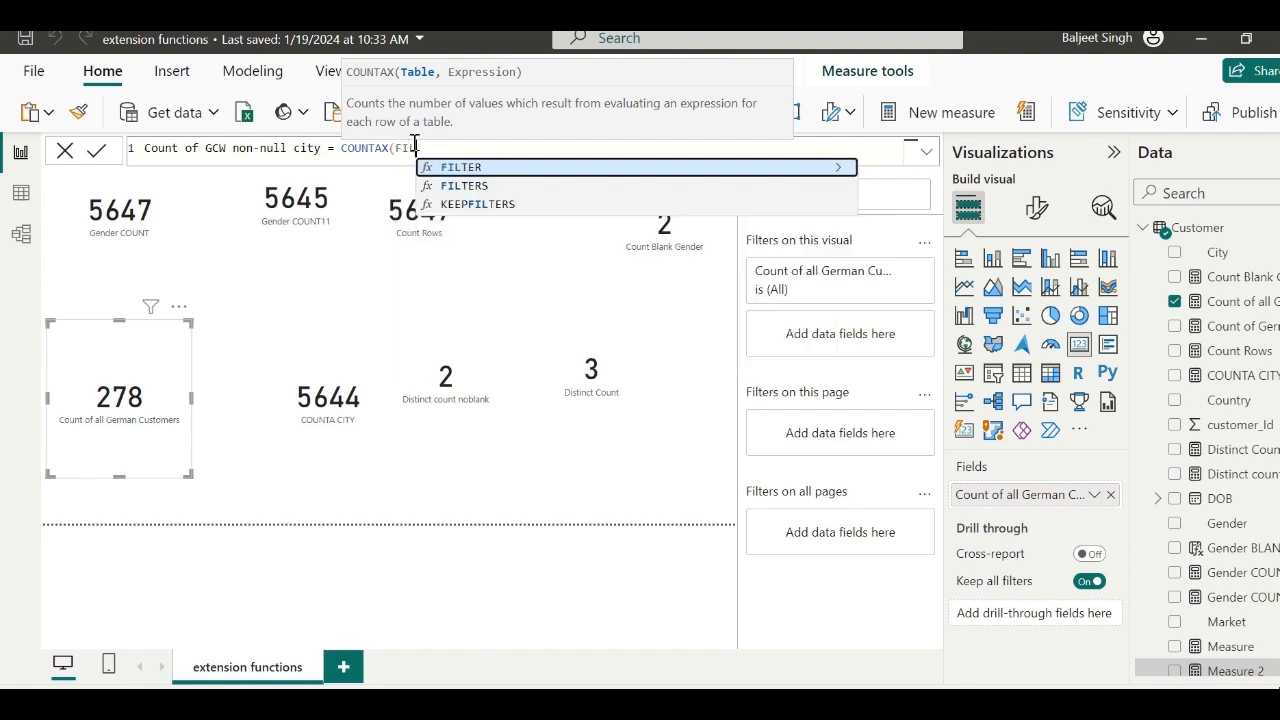
pyautogui.write('TER')
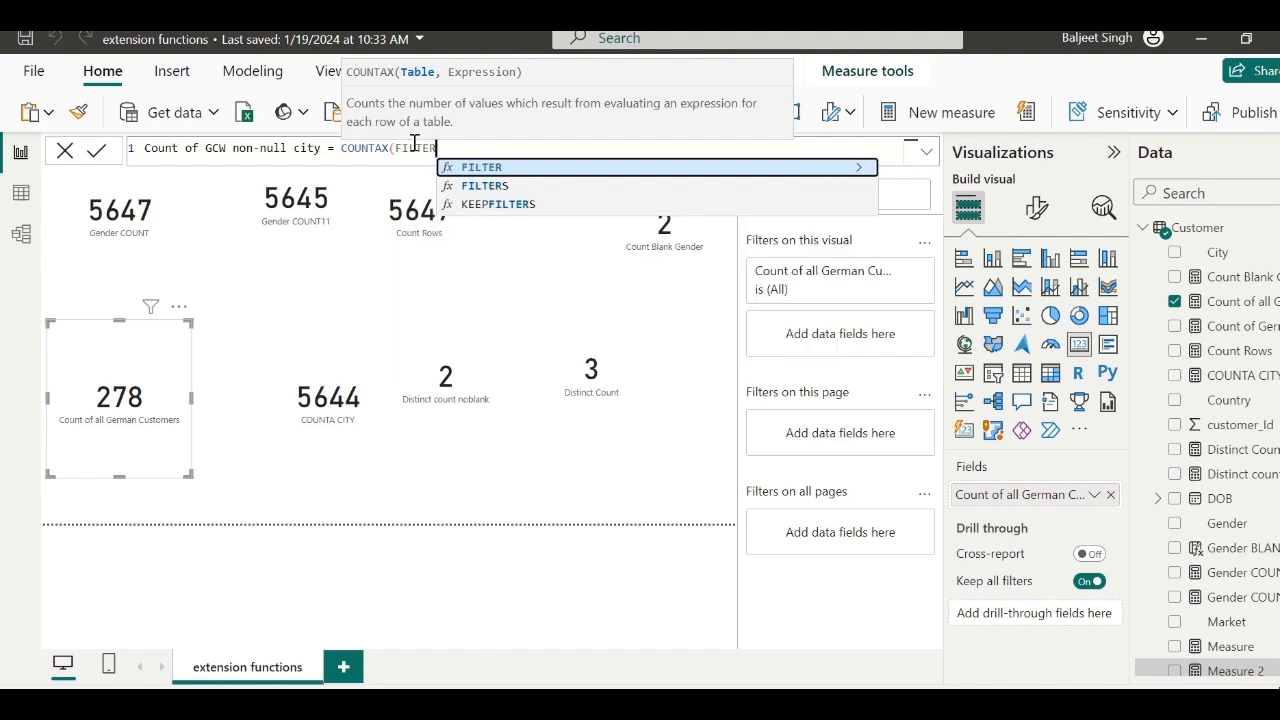
pyautogui.write('(')
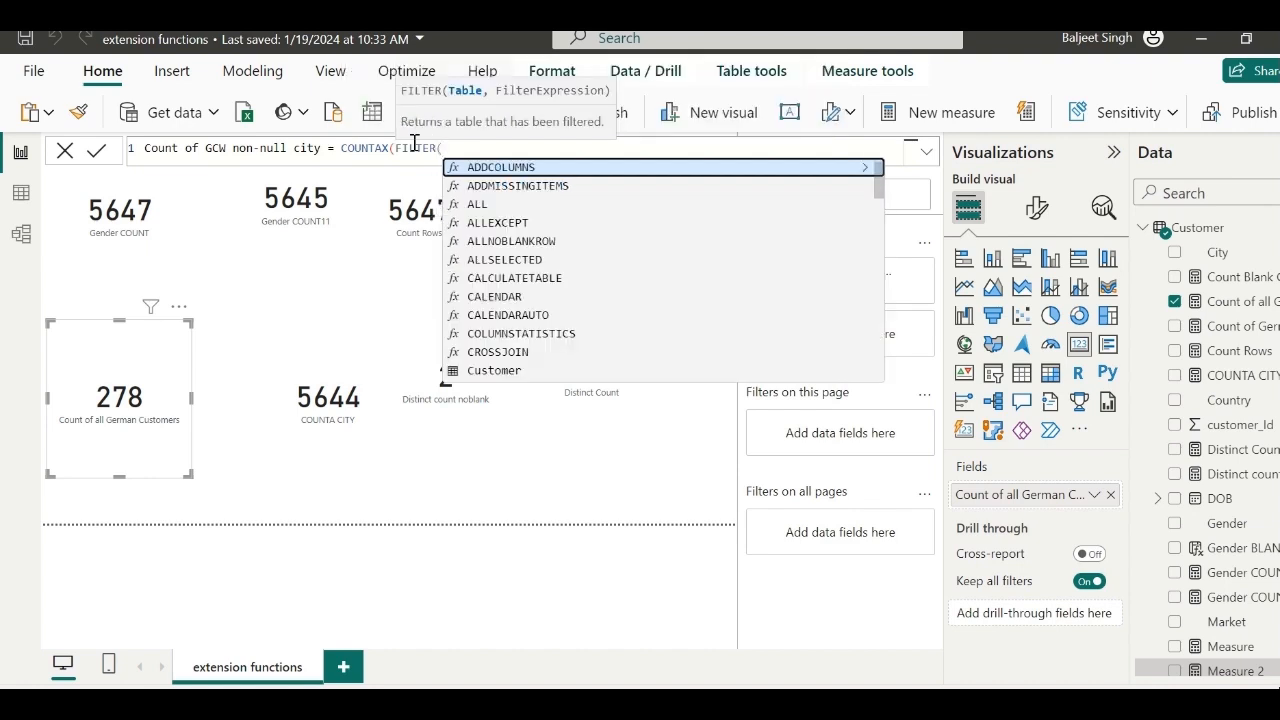
pyautogui.write('C')
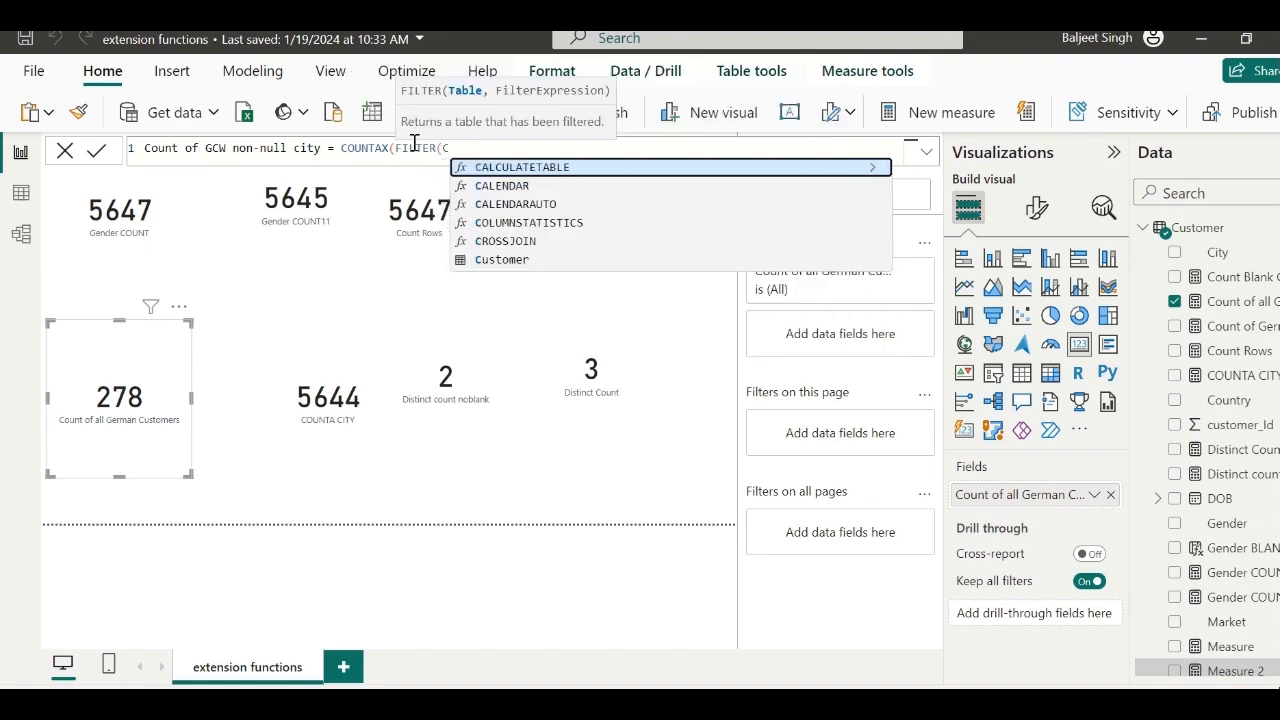
pyautogui.click(533, 263)
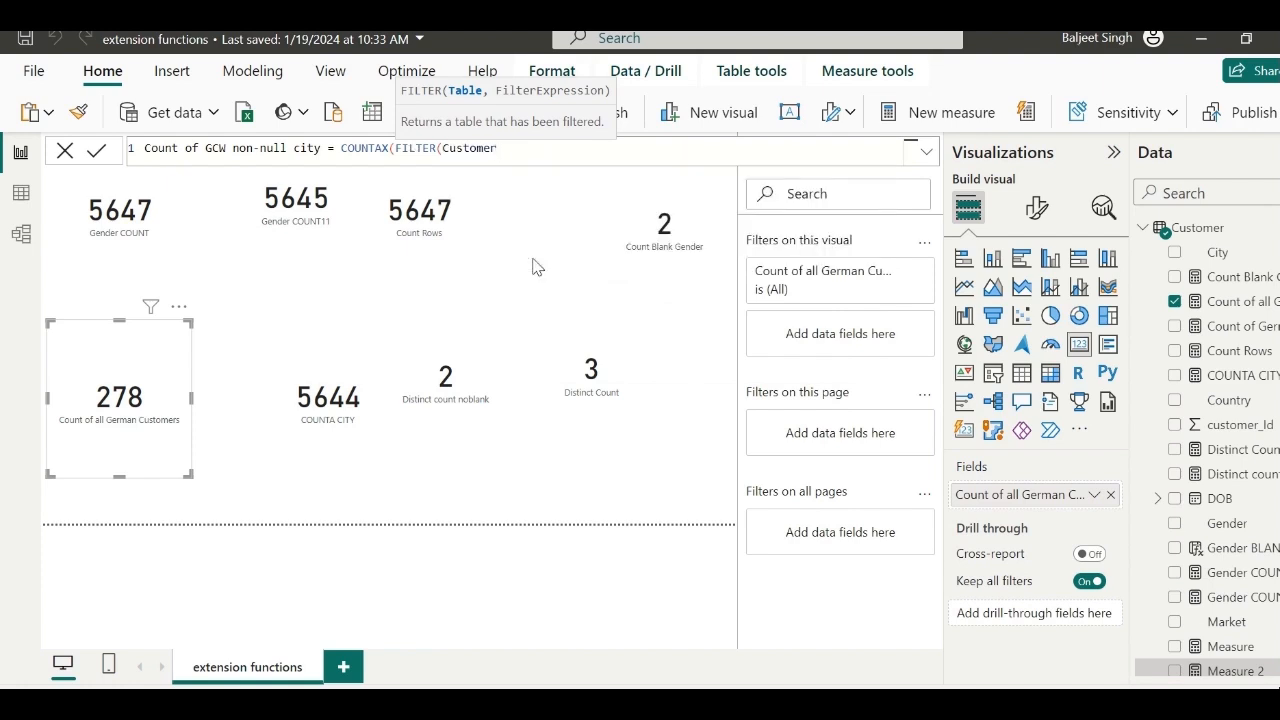
pyautogui.write(',')
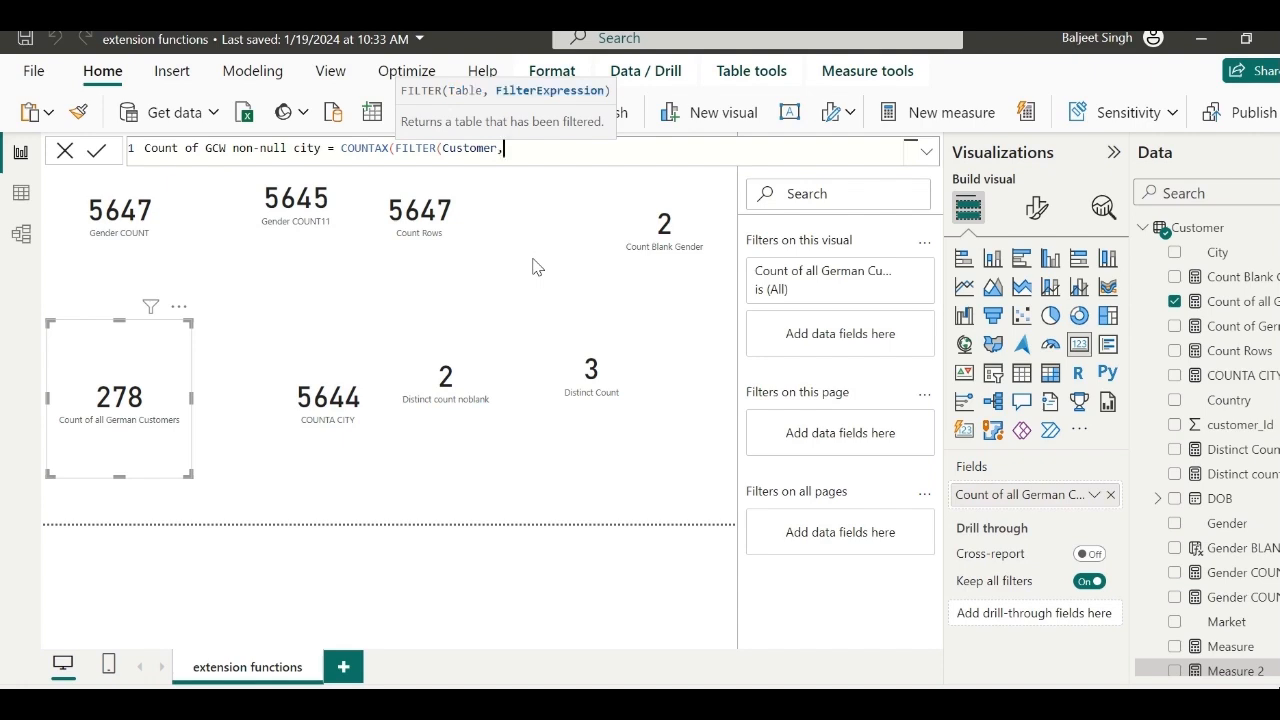
pyautogui.write(' C')
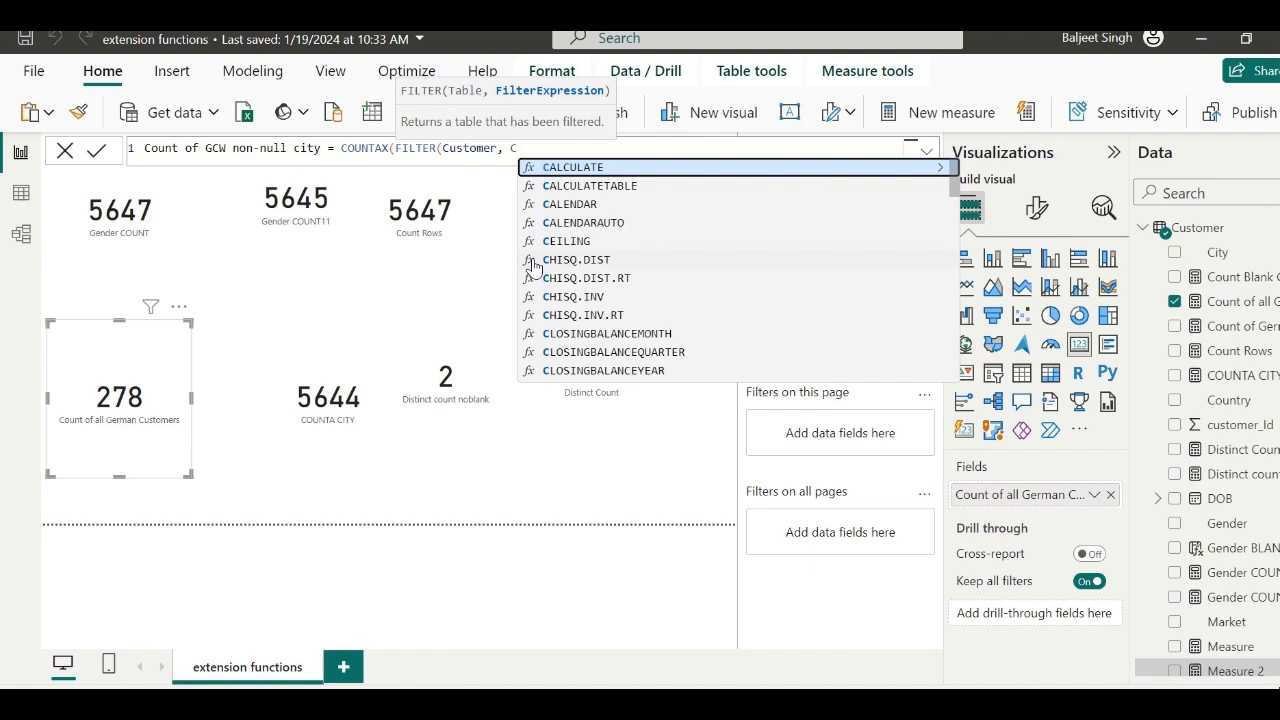
pyautogui.write('u')
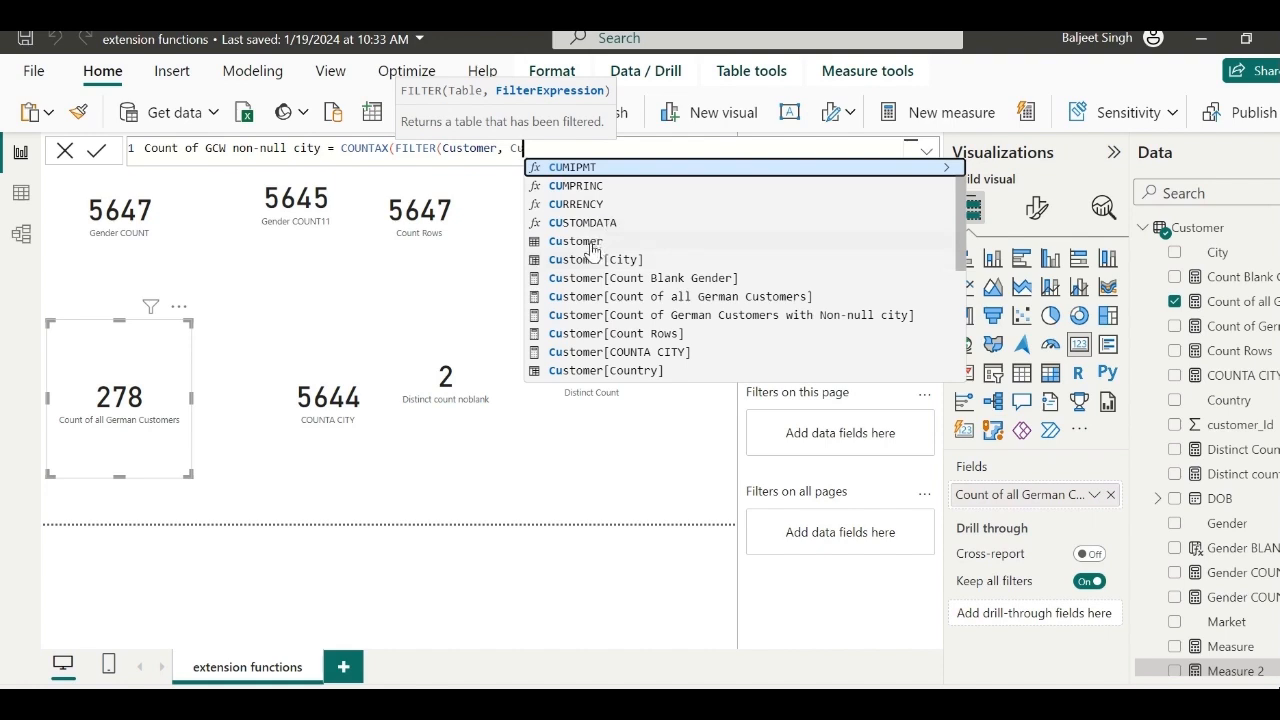
pyautogui.click(600, 371)
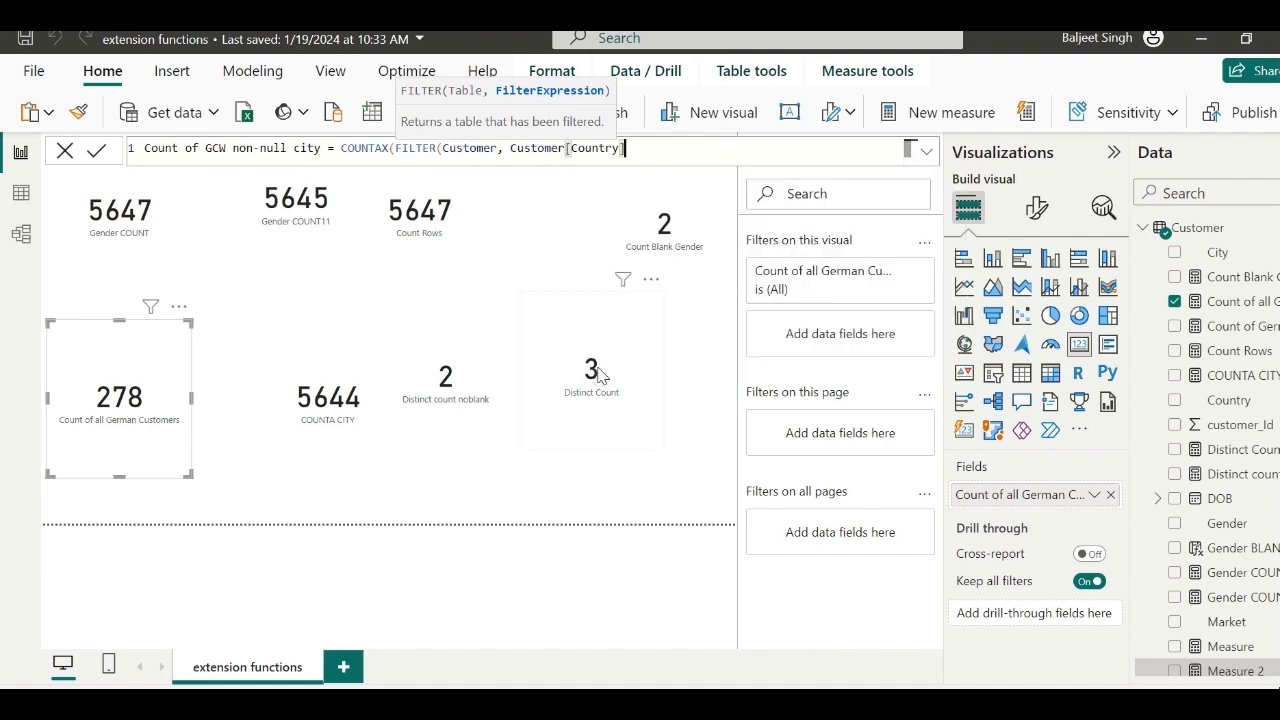
pyautogui.write('== "Germany"')
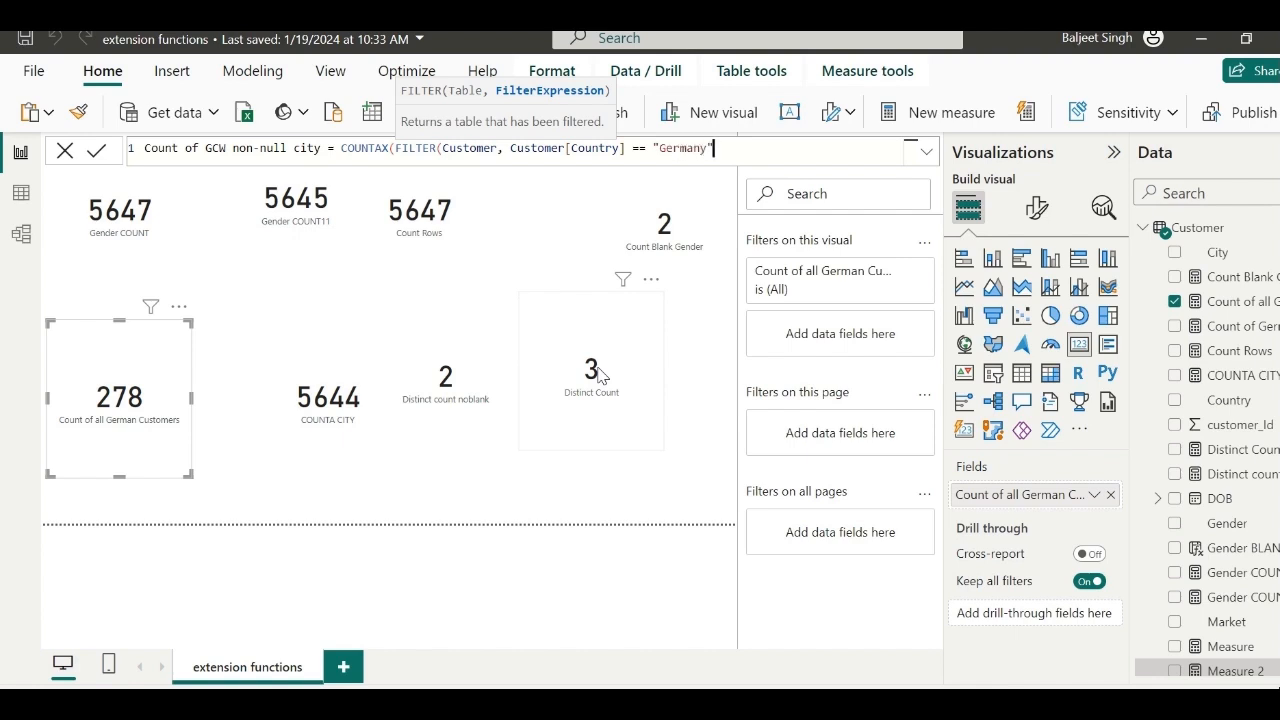
# - Complete the COUNTAX formula with Customer[City] as its expression, commit it, and add the measure to the selected card's field
pyautogui.write('),')
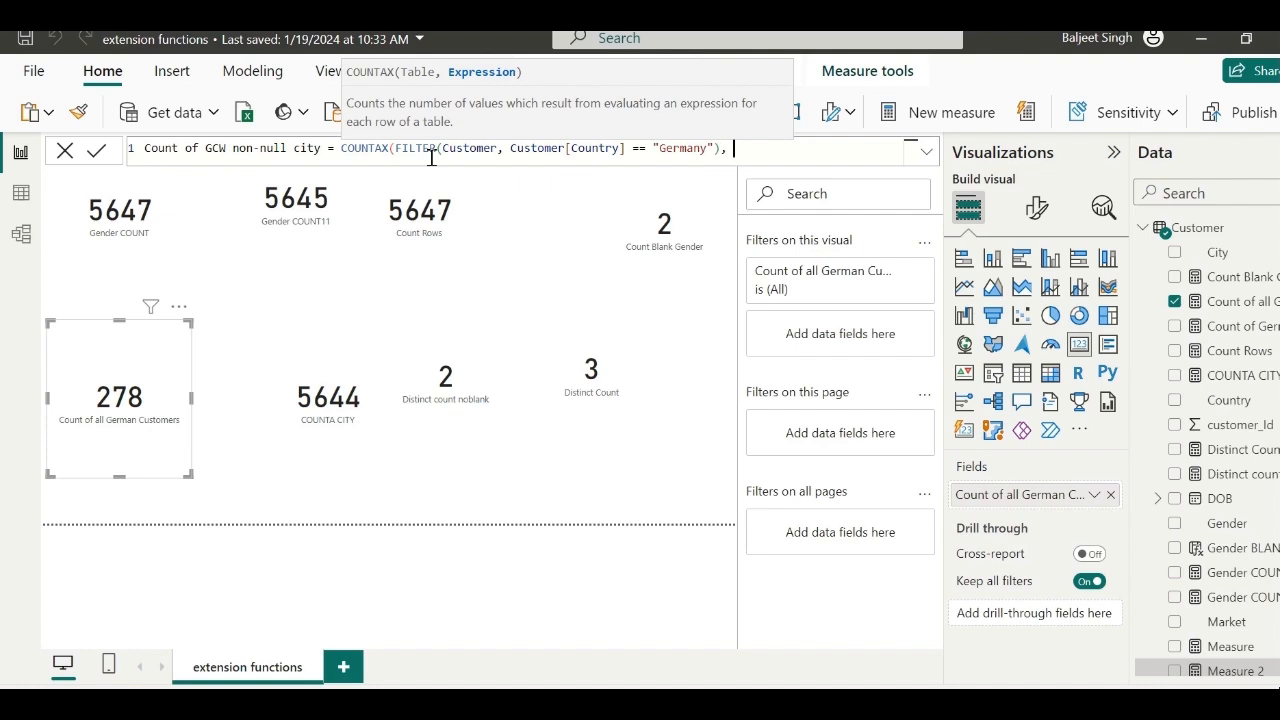
pyautogui.write('cus')
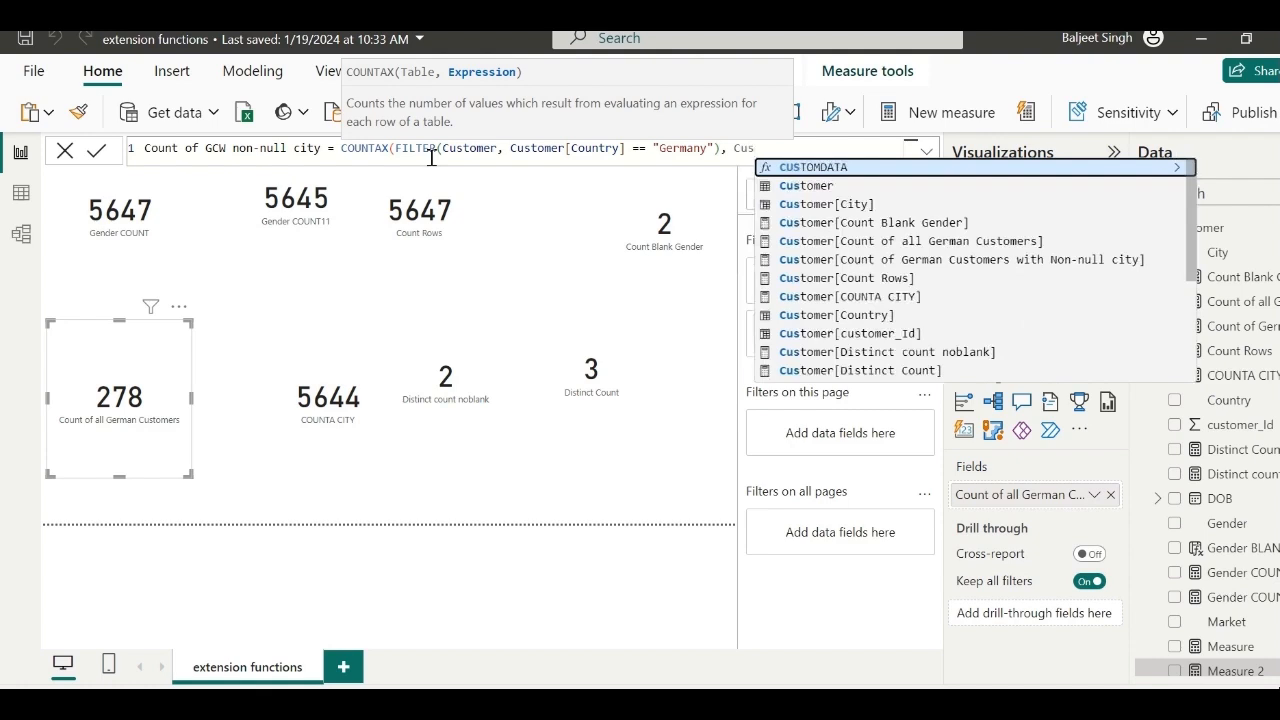
pyautogui.click(826, 212)
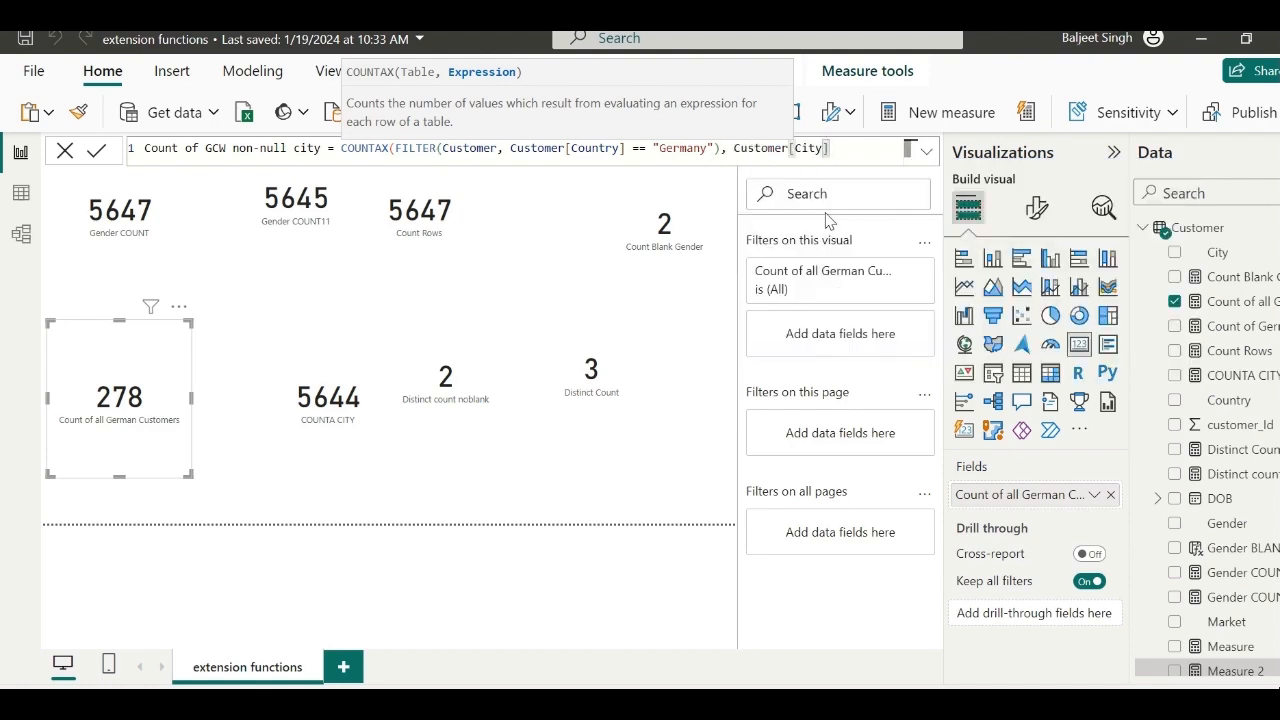
pyautogui.write(')')
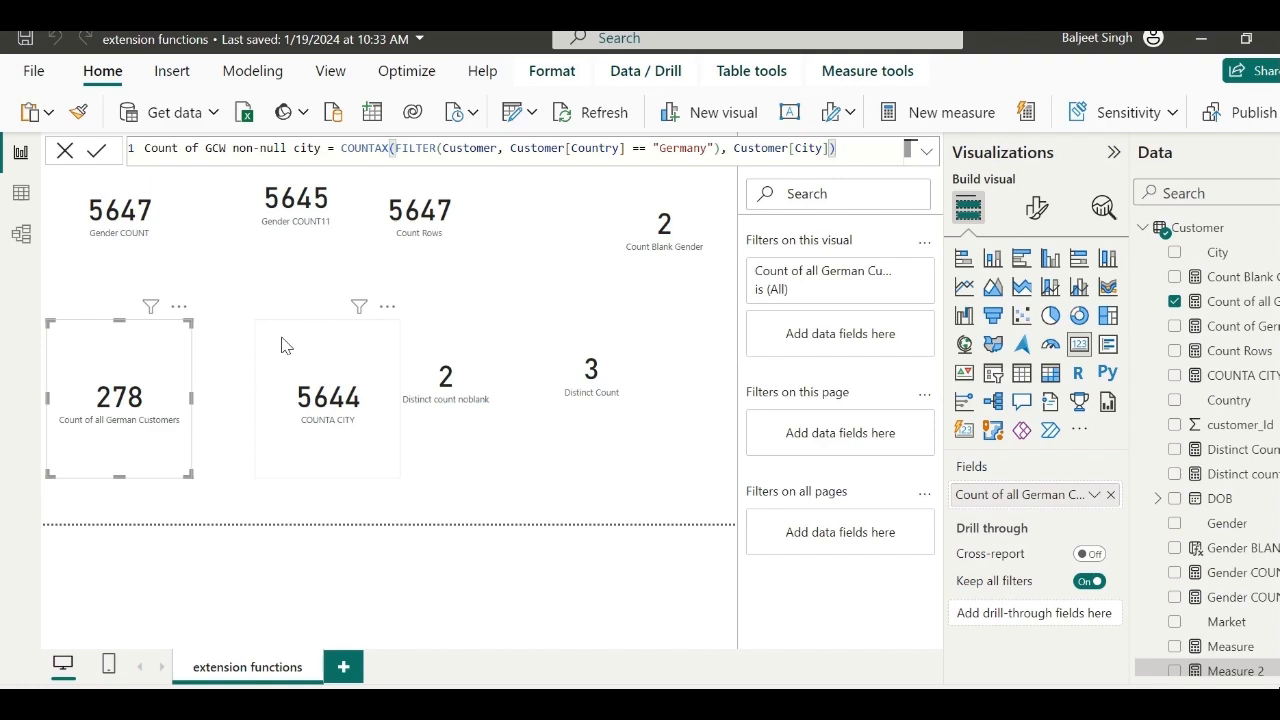
pyautogui.press('Return')
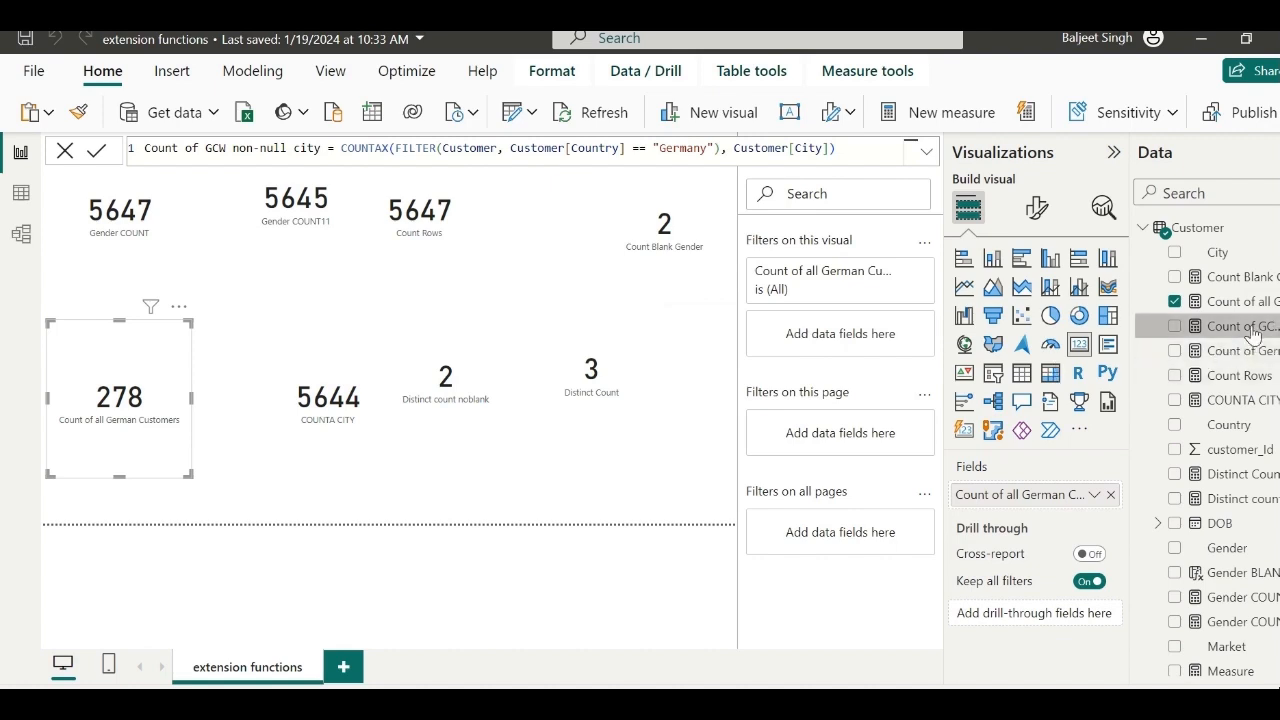
pyautogui.moveTo(1252, 335); pyautogui.dragTo(1062, 502)
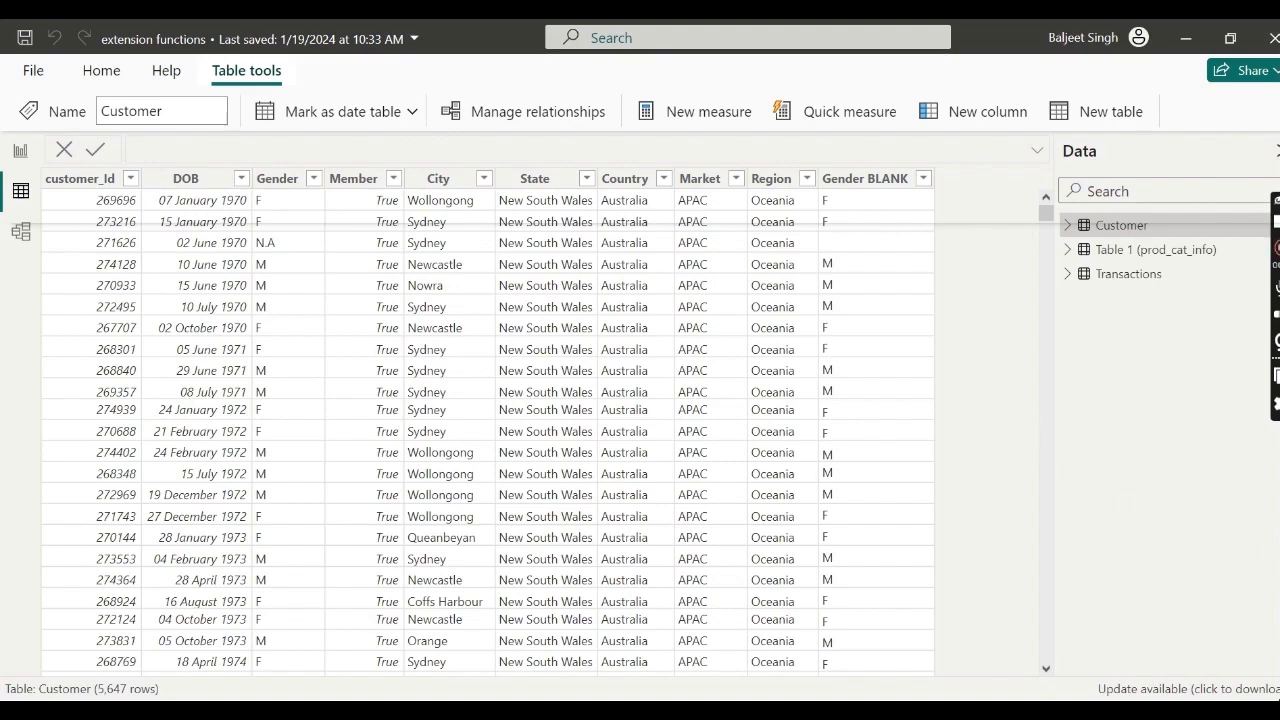
# - Display the Transactions table's data and add a calculated column named total_amt Groups
pyautogui.click(1067, 275)
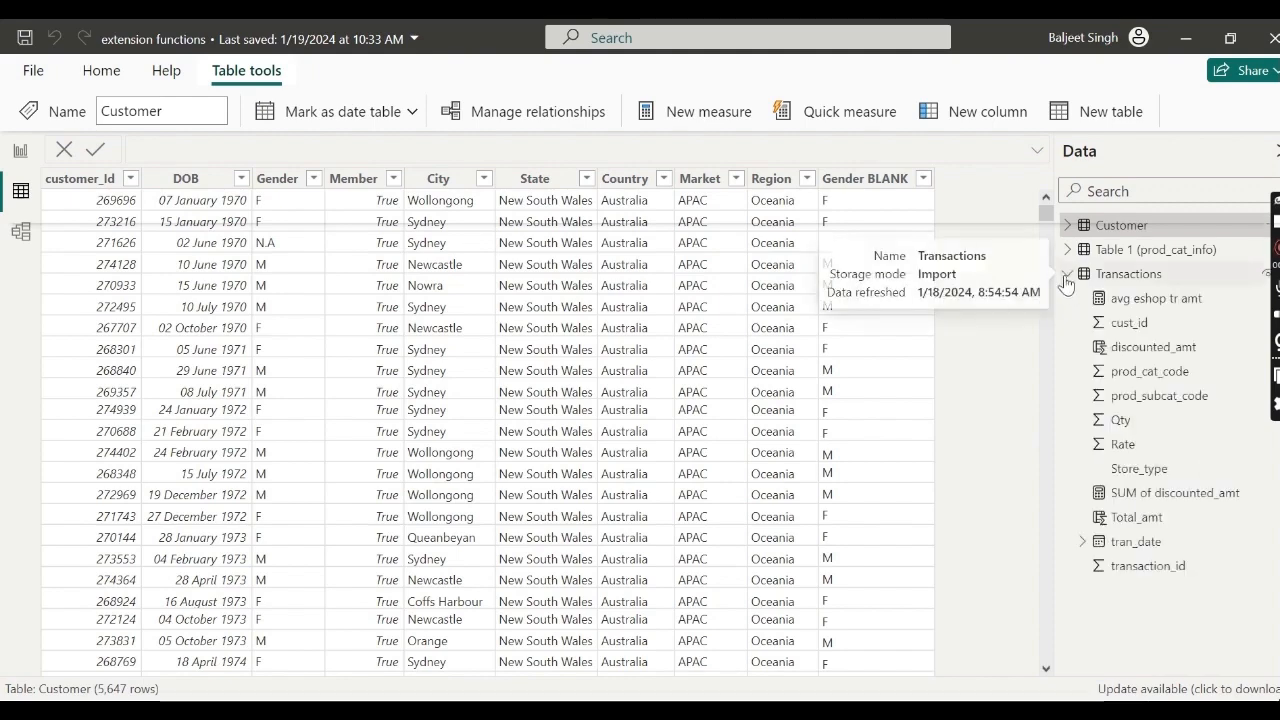
pyautogui.click(1122, 275)
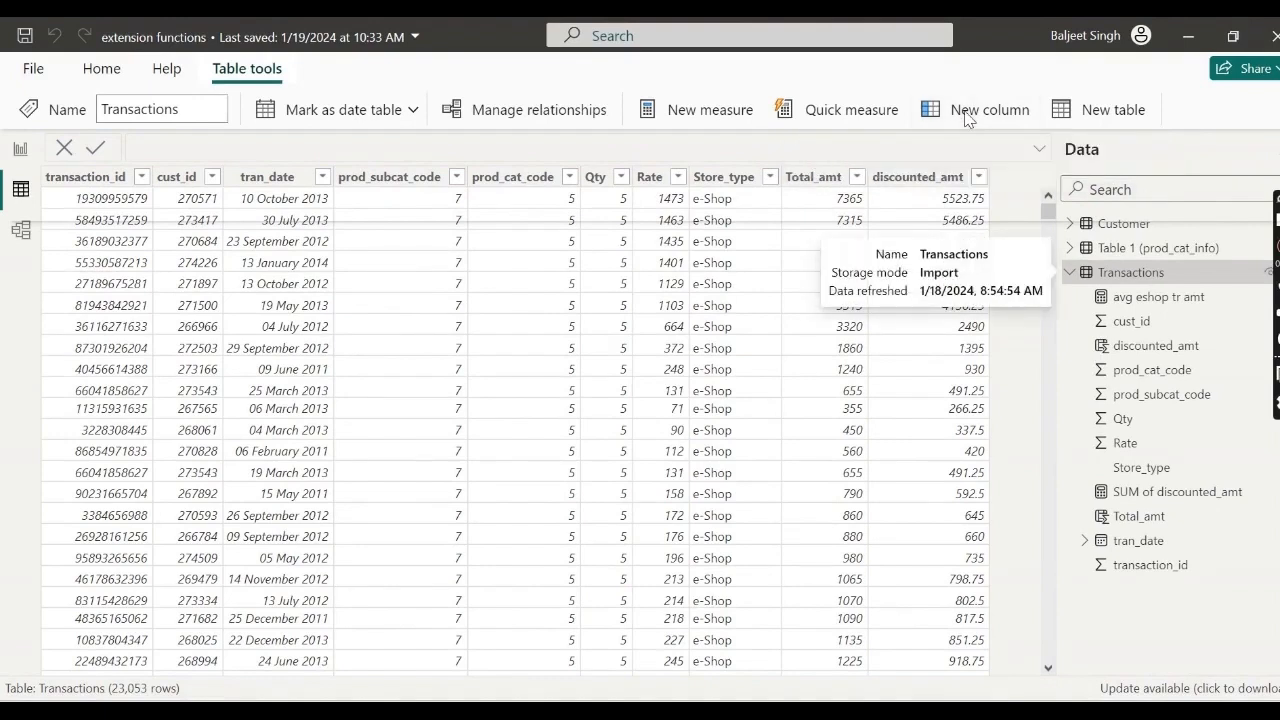
pyautogui.click(968, 114)
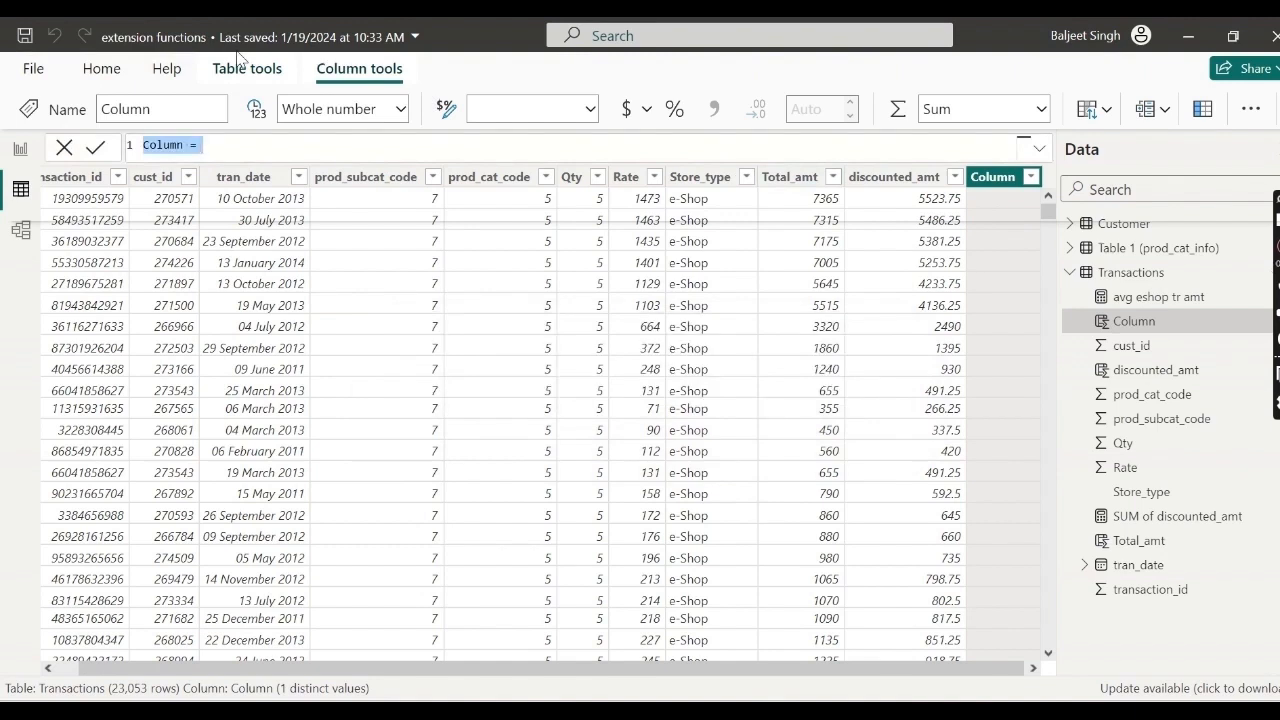
pyautogui.click(146, 145)
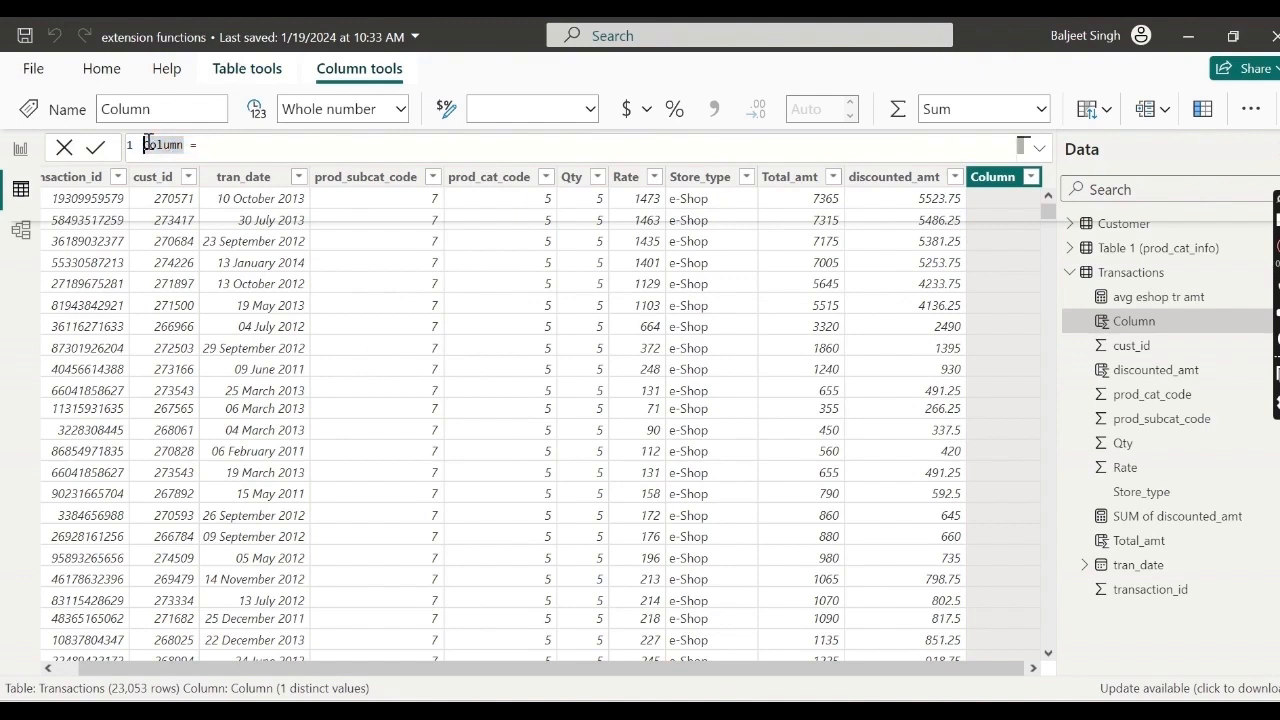
pyautogui.press('Delete')
pyautogui.press('Delete')
pyautogui.press('Delete')
pyautogui.press('Delete')
pyautogui.press('Delete')
pyautogui.press('Delete')
pyautogui.write('total_amt ')
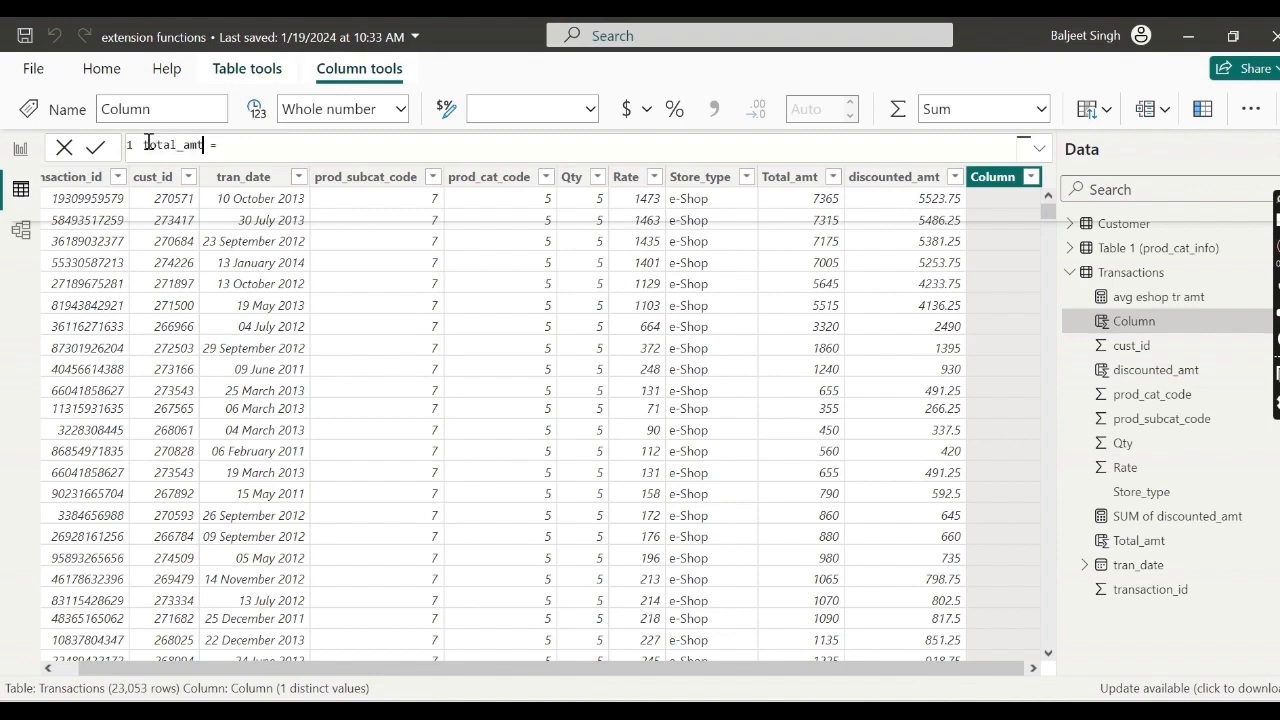
pyautogui.write('Groups')
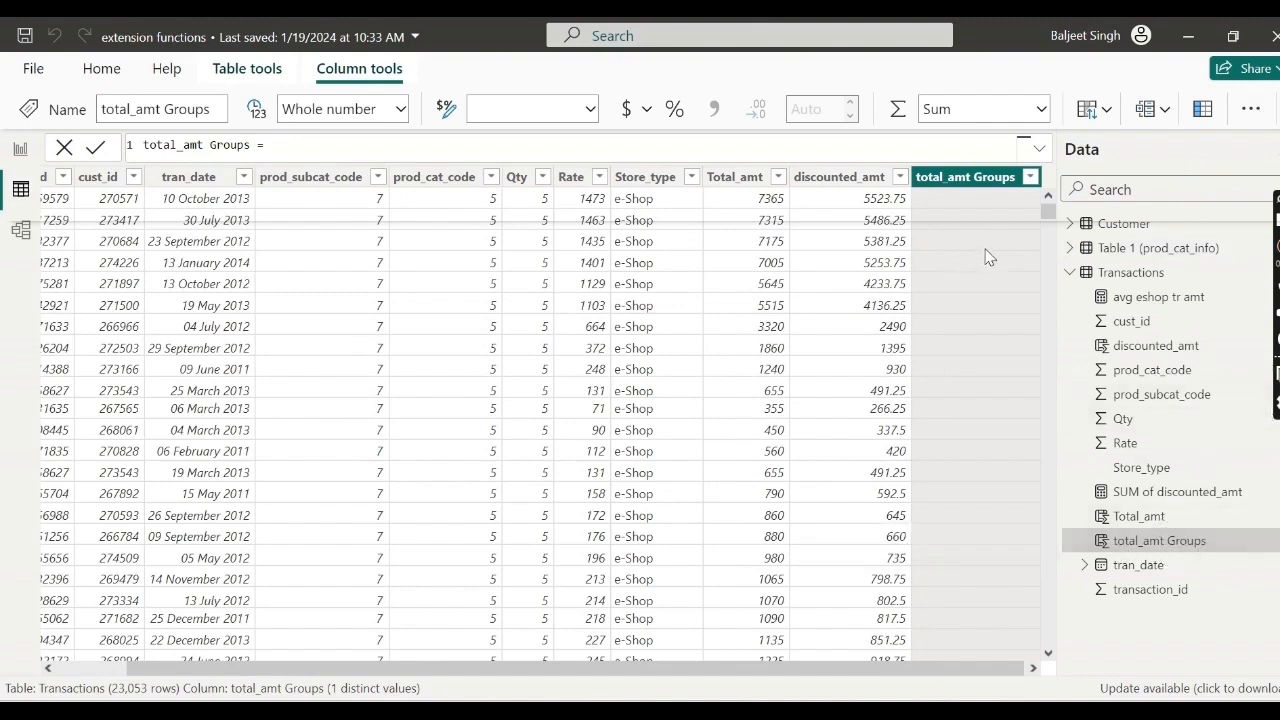
# - Rename the new Transactions column as total_amt Groups1
pyautogui.doubleClick(252, 145)
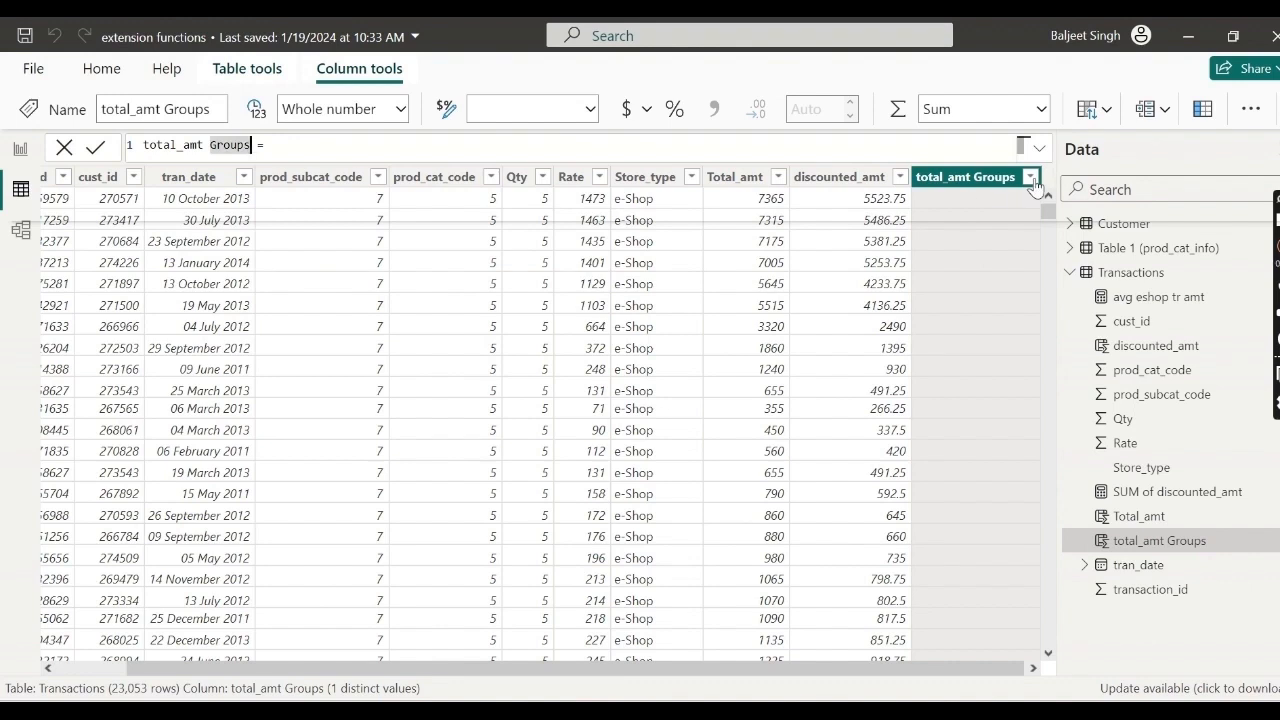
pyautogui.click(314, 146)
pyautogui.doubleClick(250, 146)
pyautogui.click(254, 146)
pyautogui.write('1')
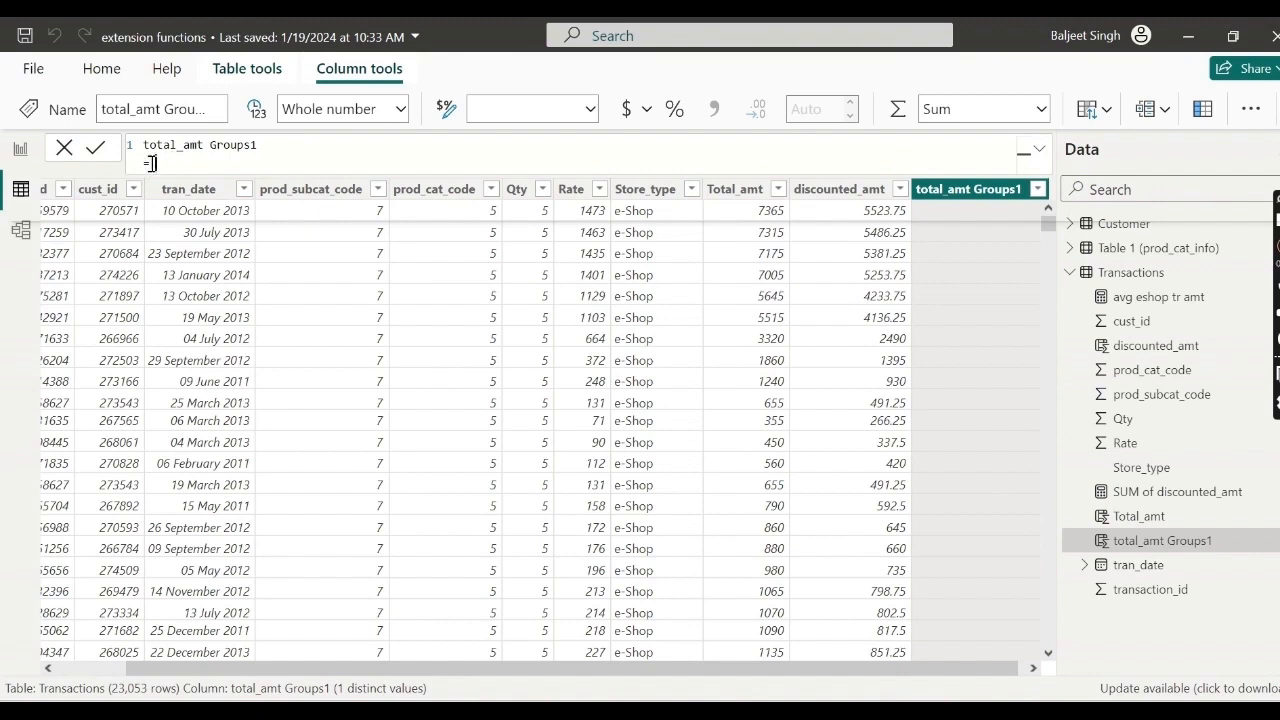
# - Begin the column formula with an IF function whose logical test starts with Transactions[Total_amt] <=
pyautogui.write('I')
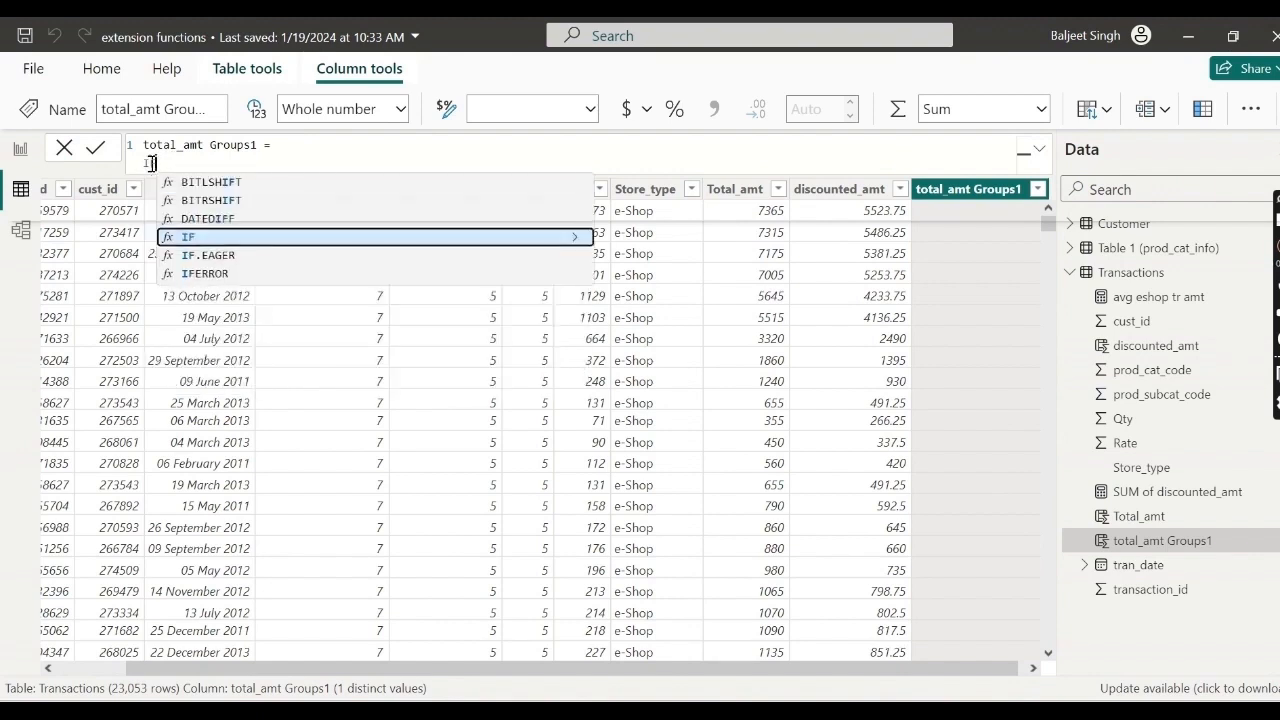
pyautogui.write('F')
pyautogui.click(211, 238)
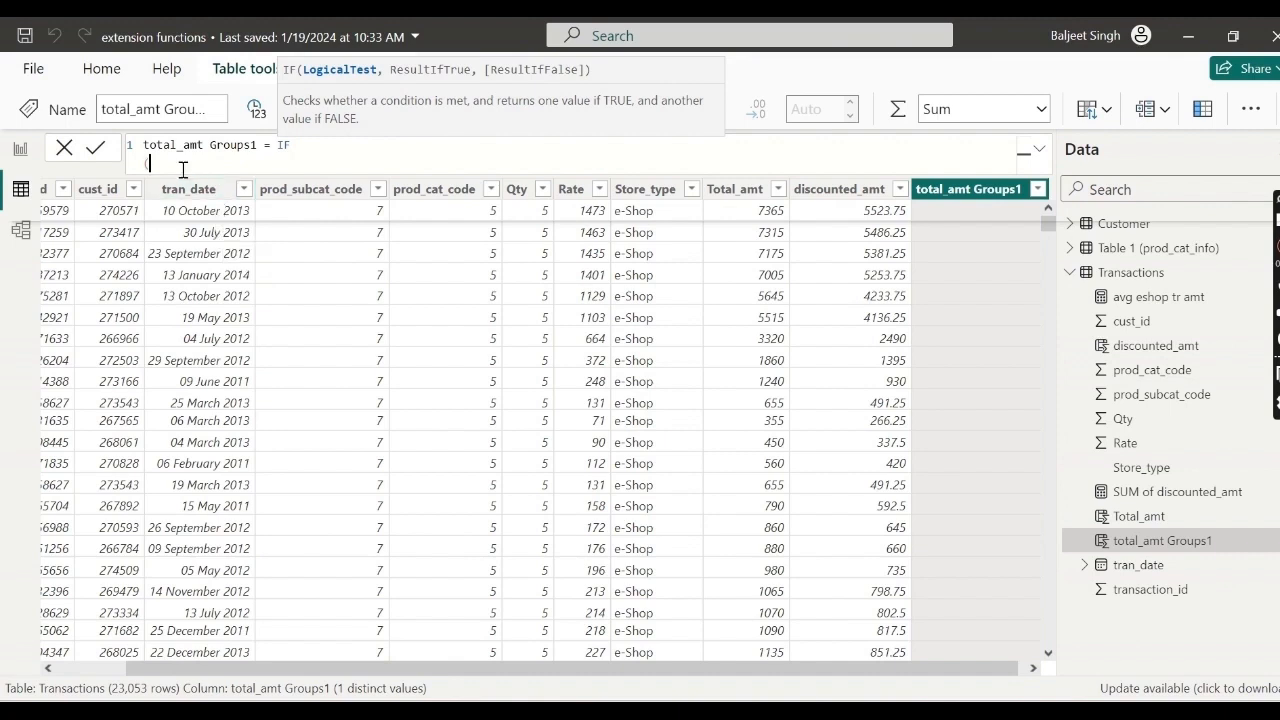
pyautogui.write('T')
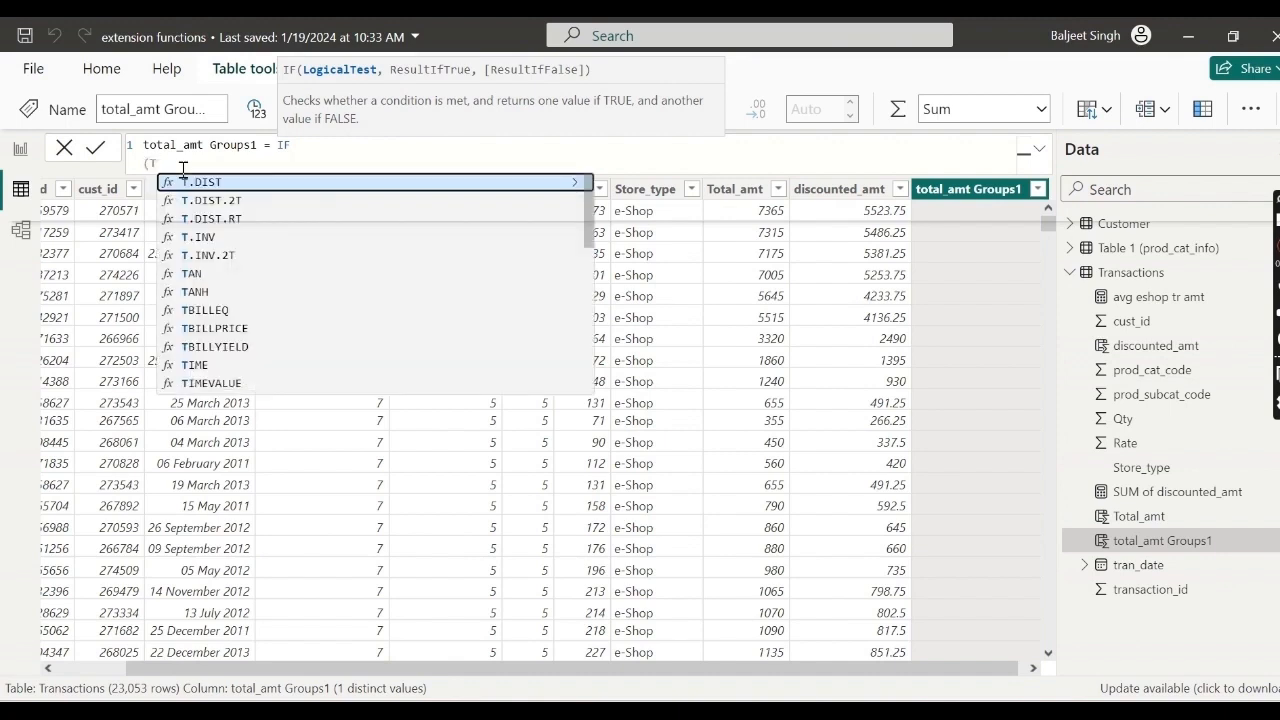
pyautogui.write('rans')
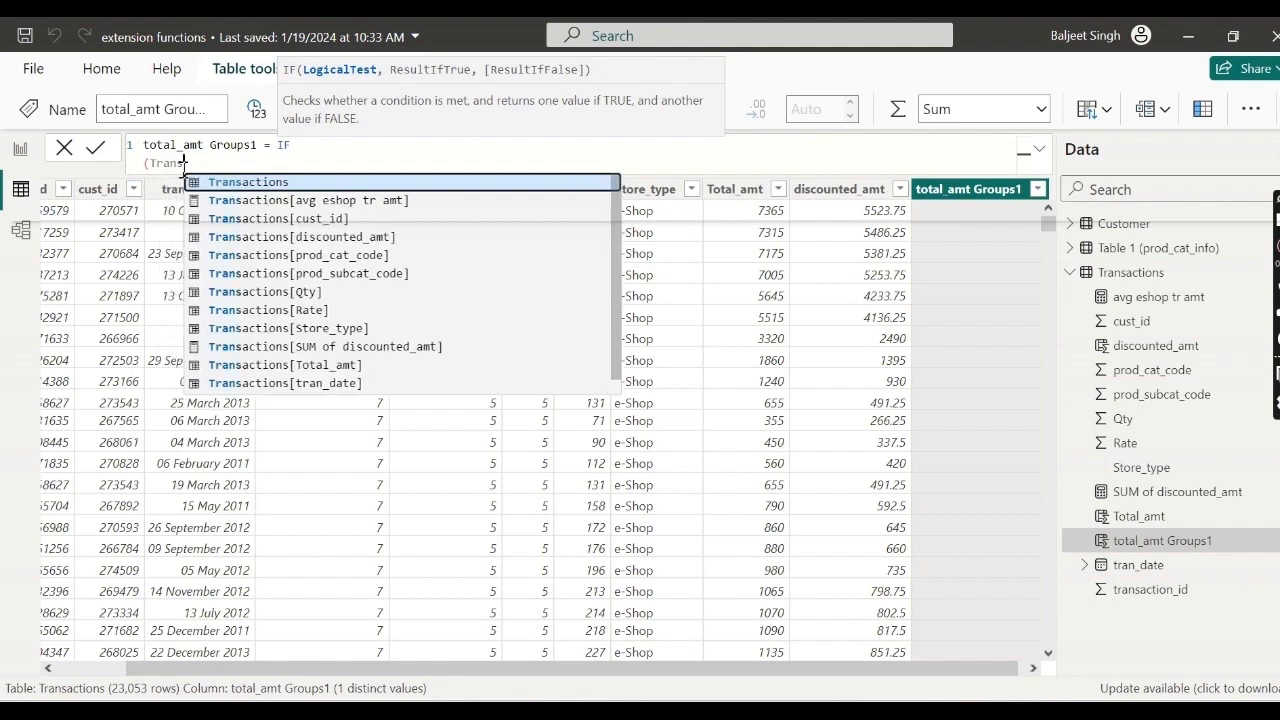
pyautogui.click(328, 365)
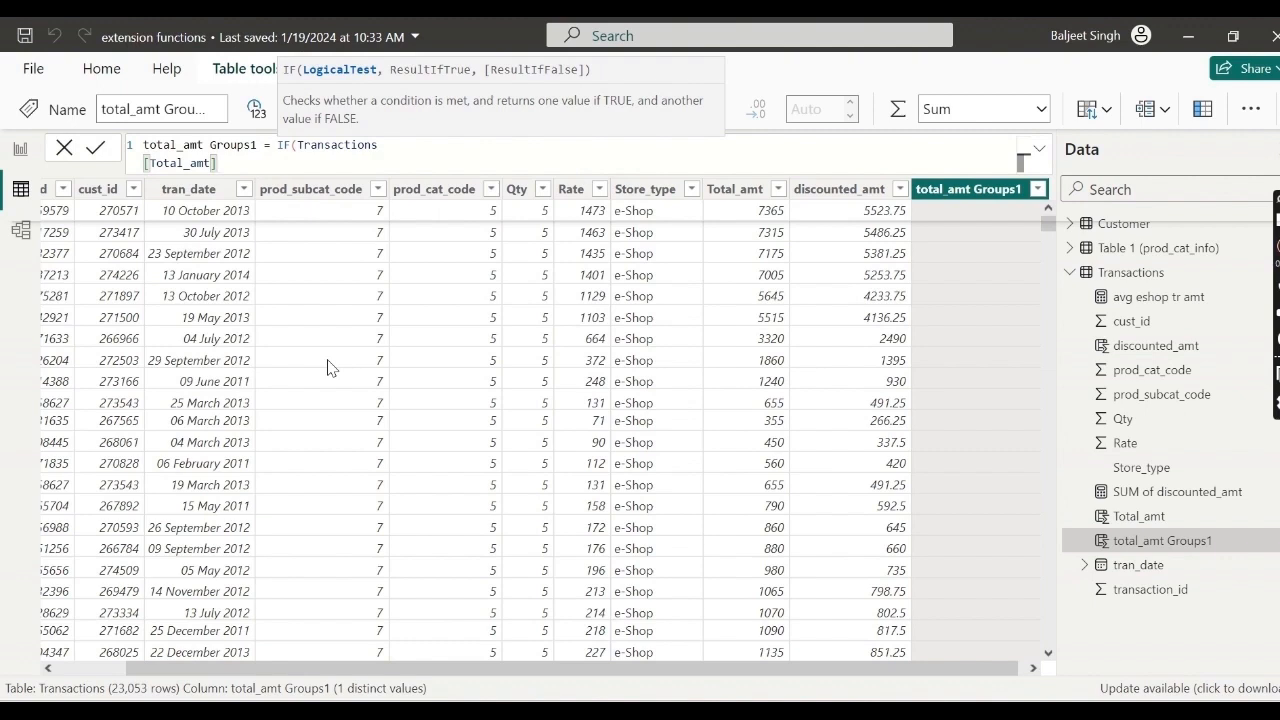
pyautogui.write('<=')
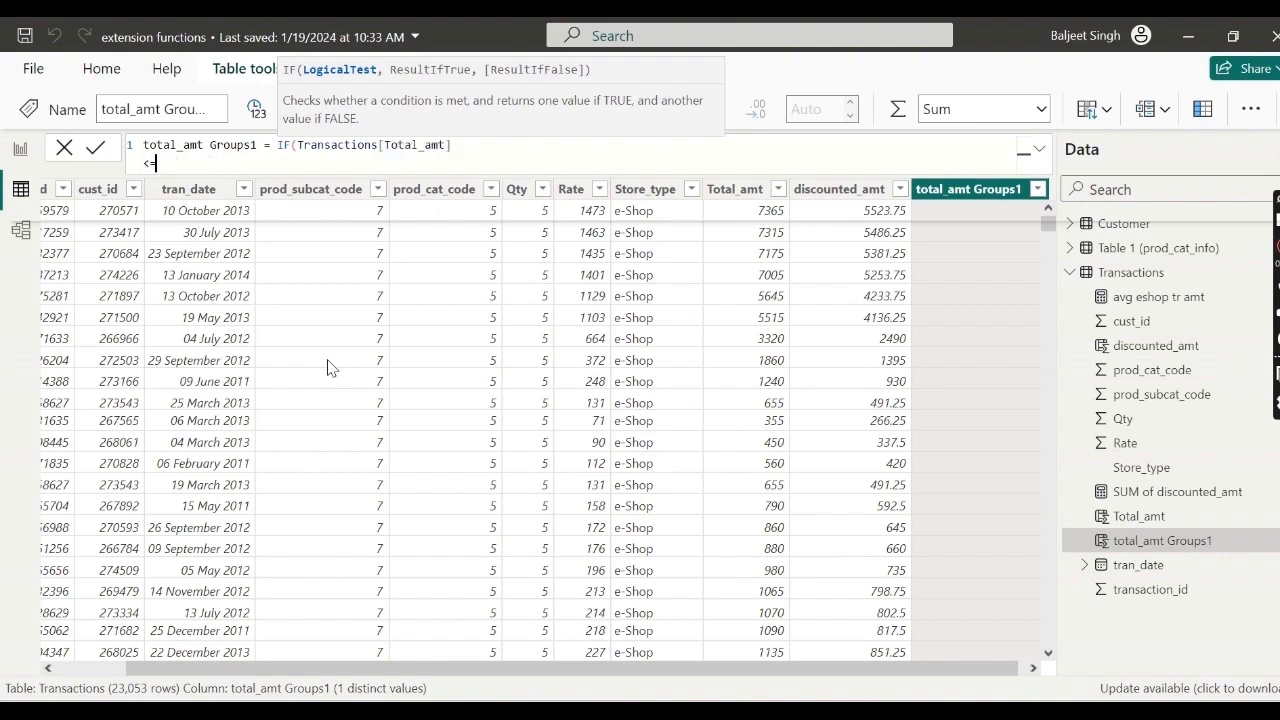
# - Place the IF function on its own line and re-enter Transactions[Total_amt] as the column it tests
pyautogui.click(457, 146)
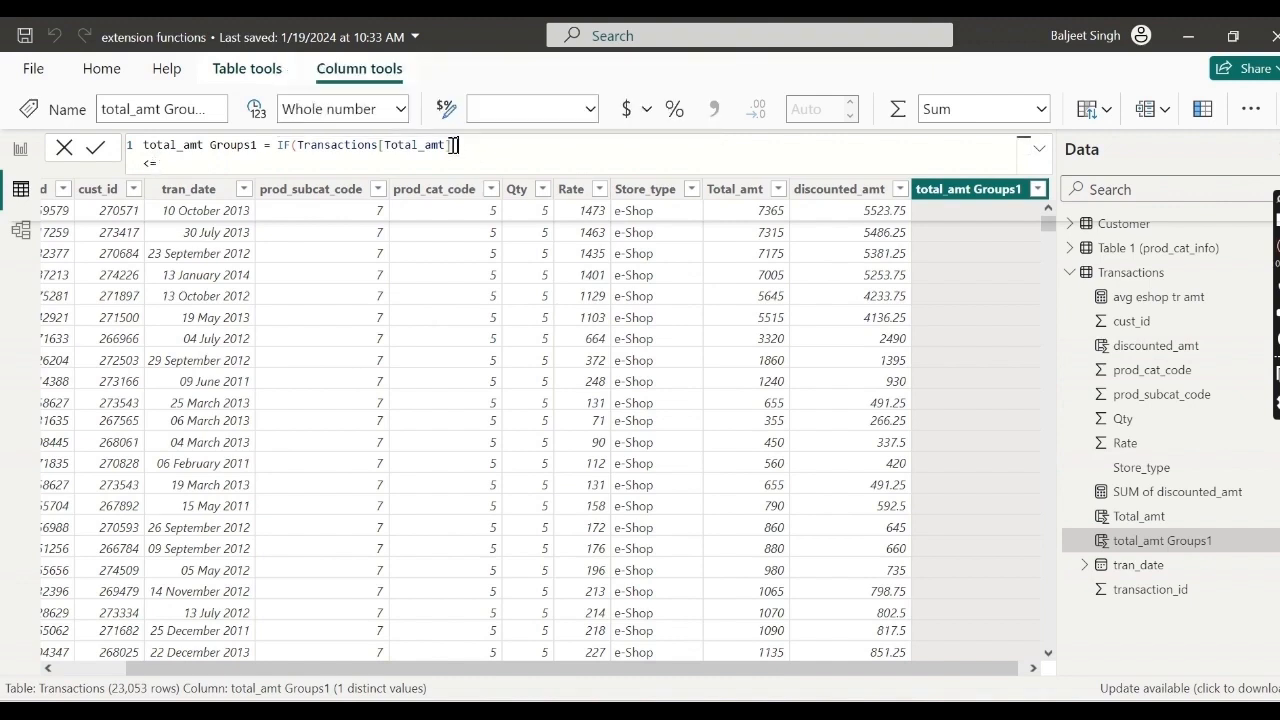
pyautogui.click(453, 146)
pyautogui.write('<')
pyautogui.press('BackSpace')
pyautogui.click(276, 145)
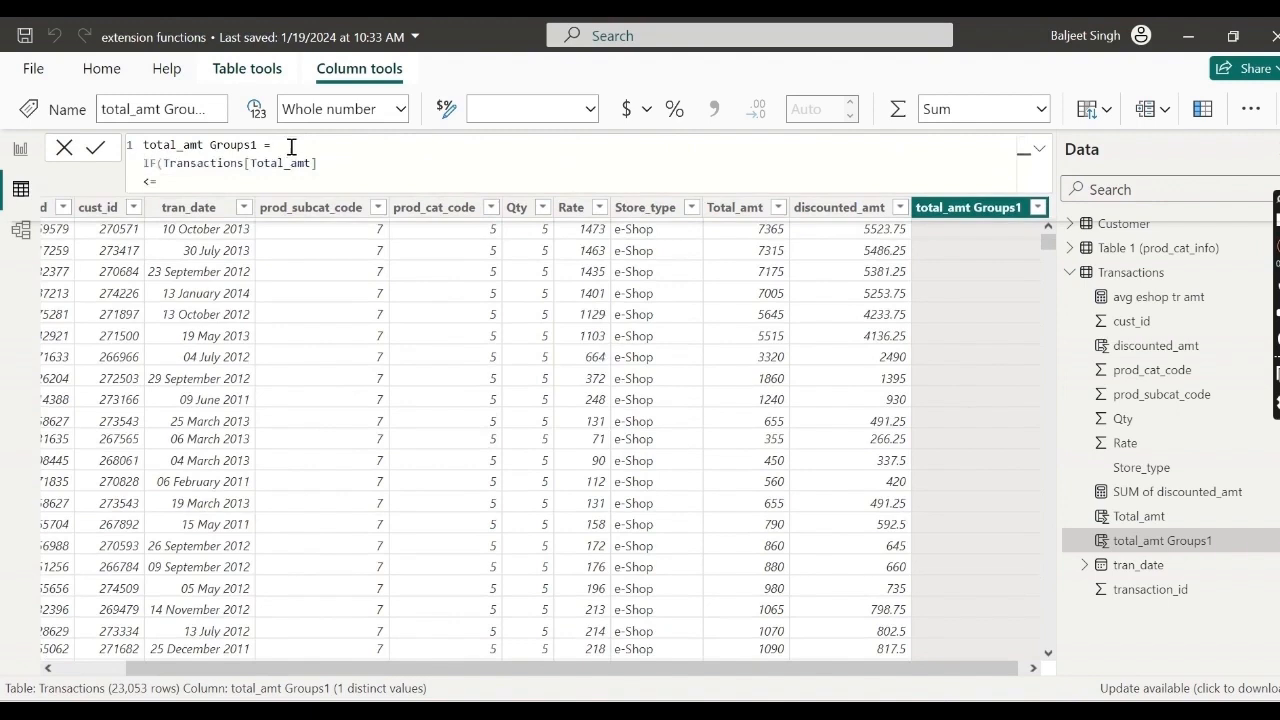
pyautogui.click(329, 165)
pyautogui.press('Delete')
pyautogui.press('Delete')
pyautogui.doubleClick(244, 165)
pyautogui.press('Delete')
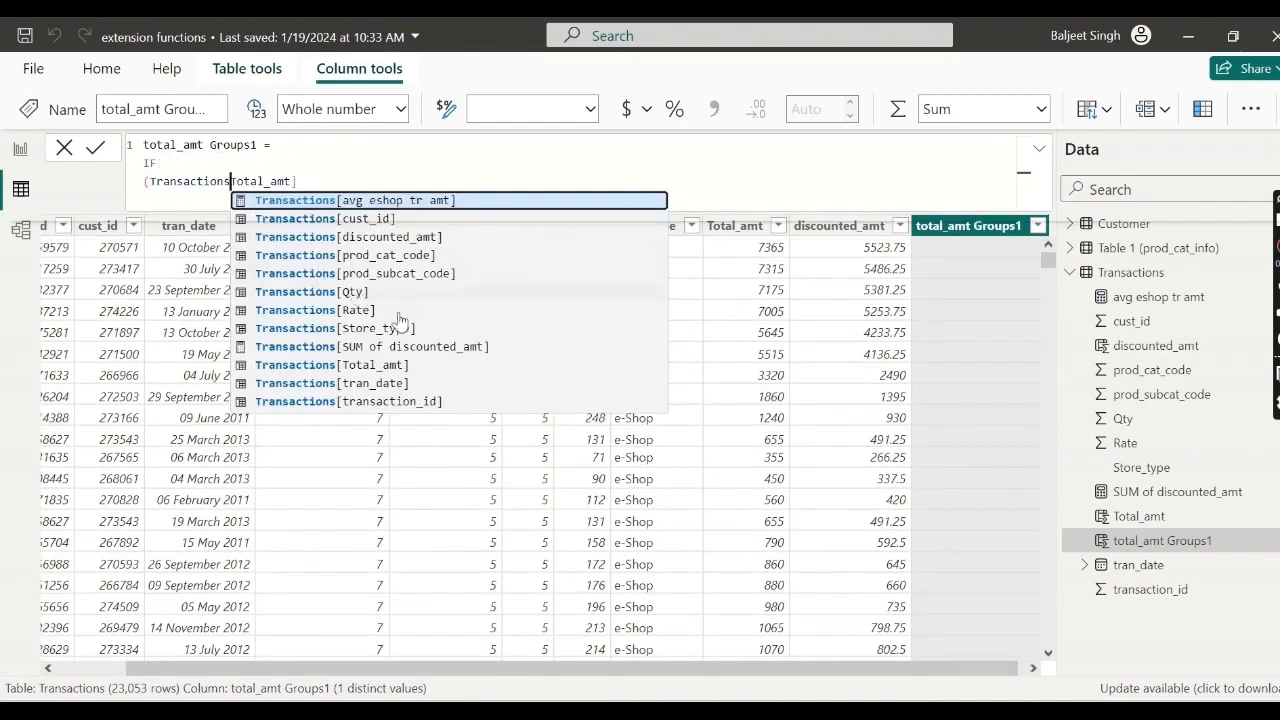
pyautogui.click(372, 365)
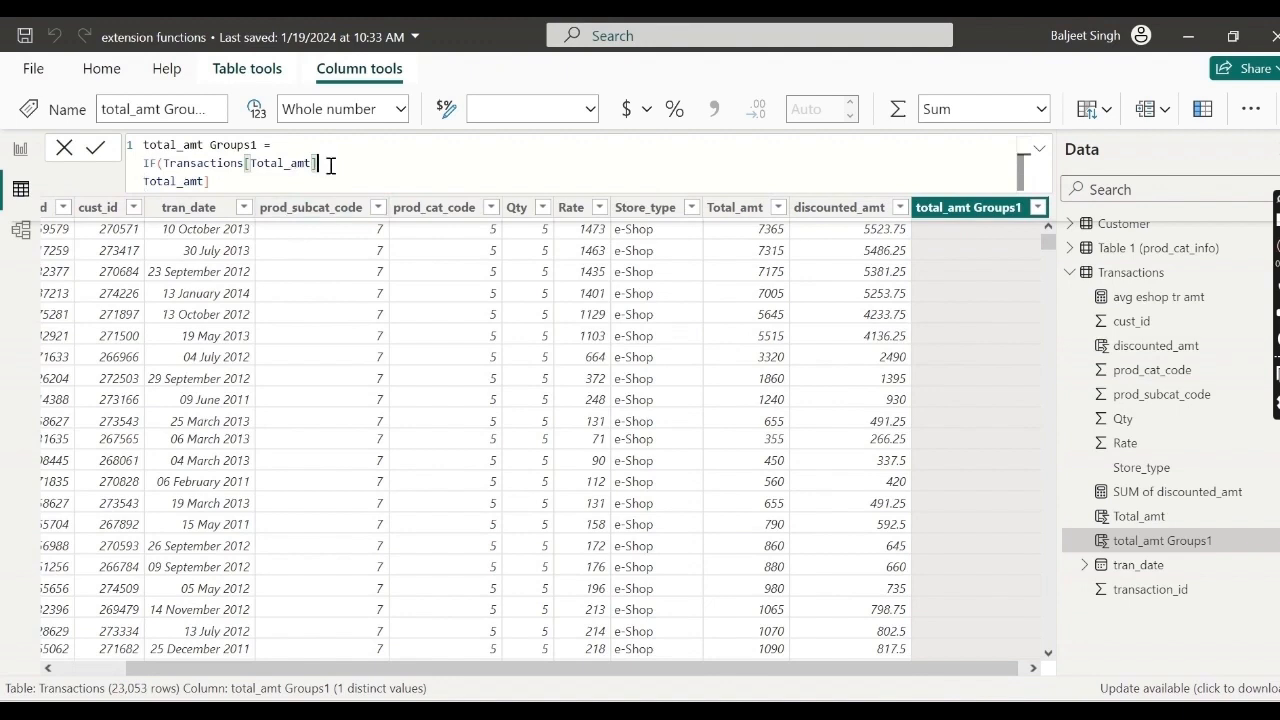
# - Replace the leftover Total_amt] text with the condition <= 20000 and return "LOW" when it is true
pyautogui.write('<')
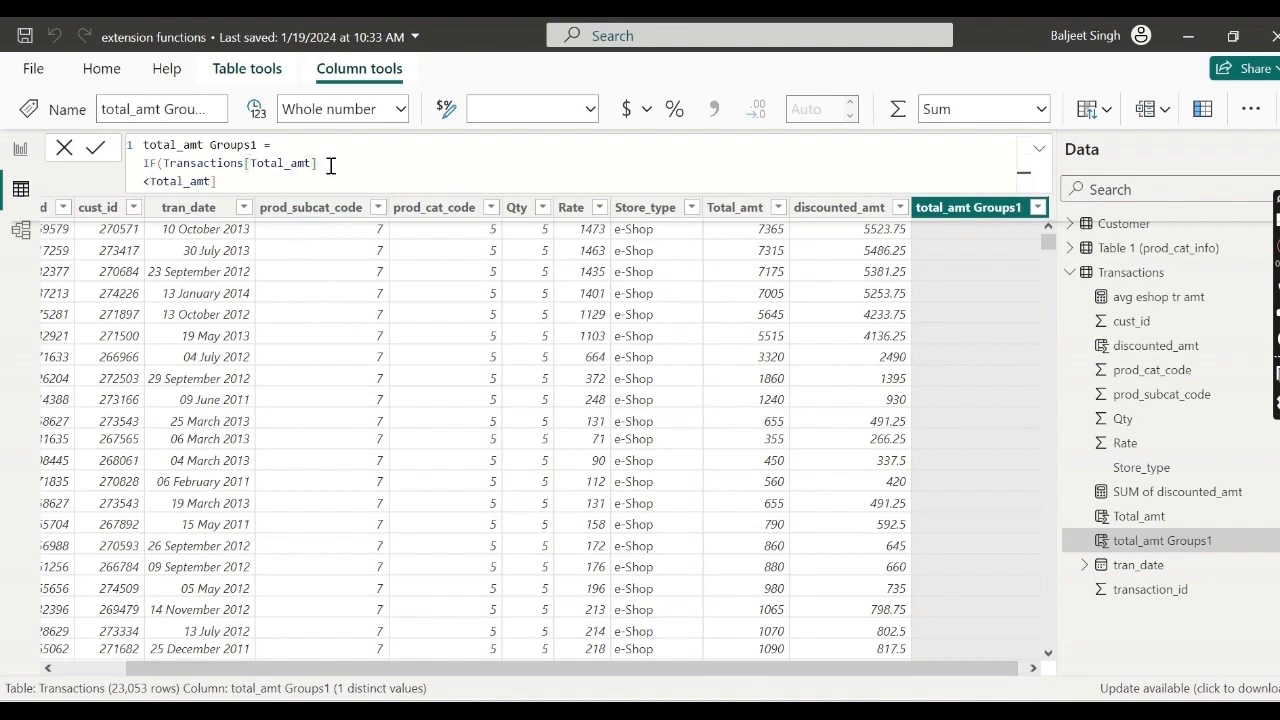
pyautogui.write('=')
pyautogui.press('Delete')
pyautogui.press('Delete')
pyautogui.press('Delete')
pyautogui.press('Delete')
pyautogui.press('Delete')
pyautogui.press('Delete')
pyautogui.press('Delete')
pyautogui.press('Delete')
pyautogui.press('Delete')
pyautogui.press('Delete')
pyautogui.write('20000,')
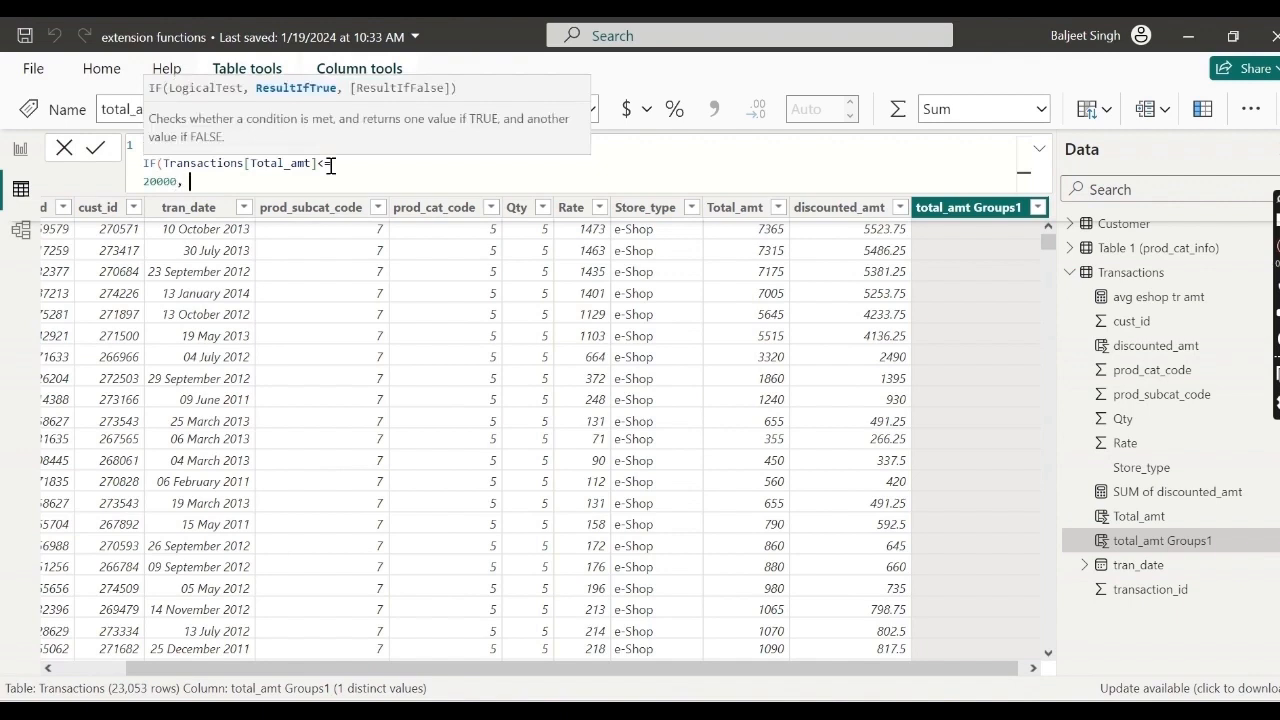
pyautogui.write(' "LOW",')
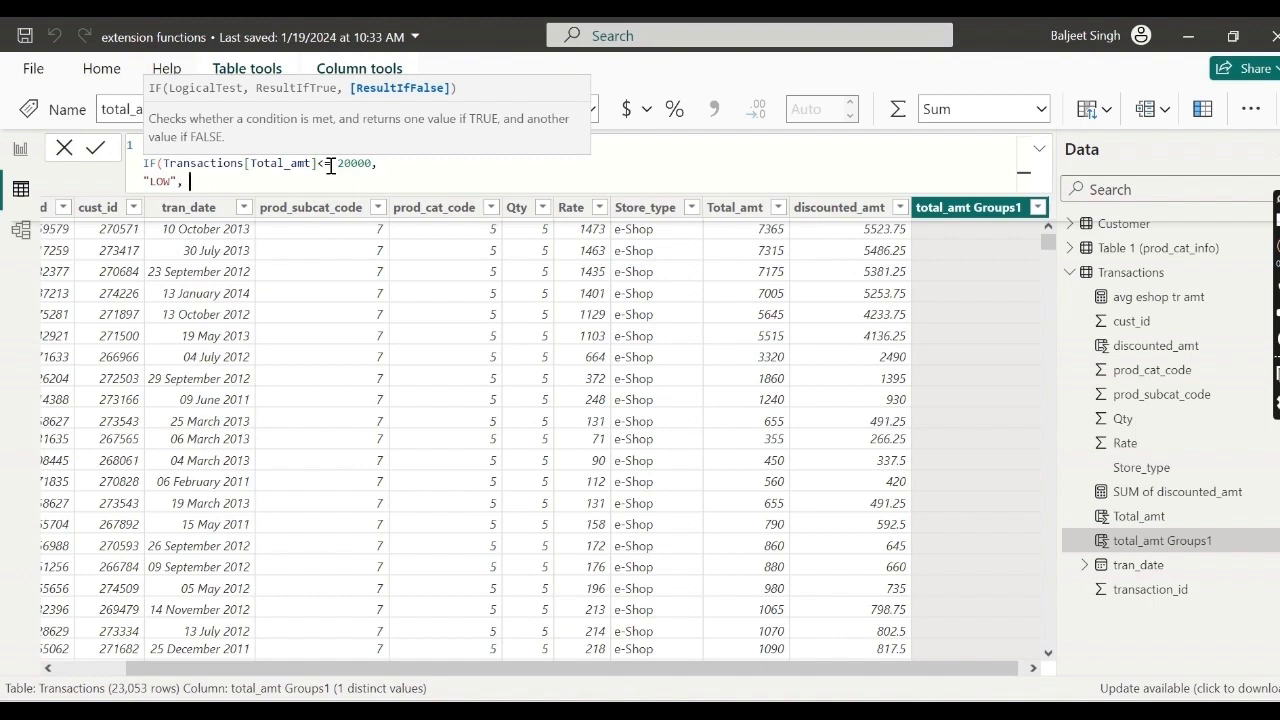
# - Nest a second IF on a new line as the false result, starting its test with Transactions[Total_amt] > 2000 &&
pyautogui.hotkey('shift', 'Return')
pyautogui.write('IF')
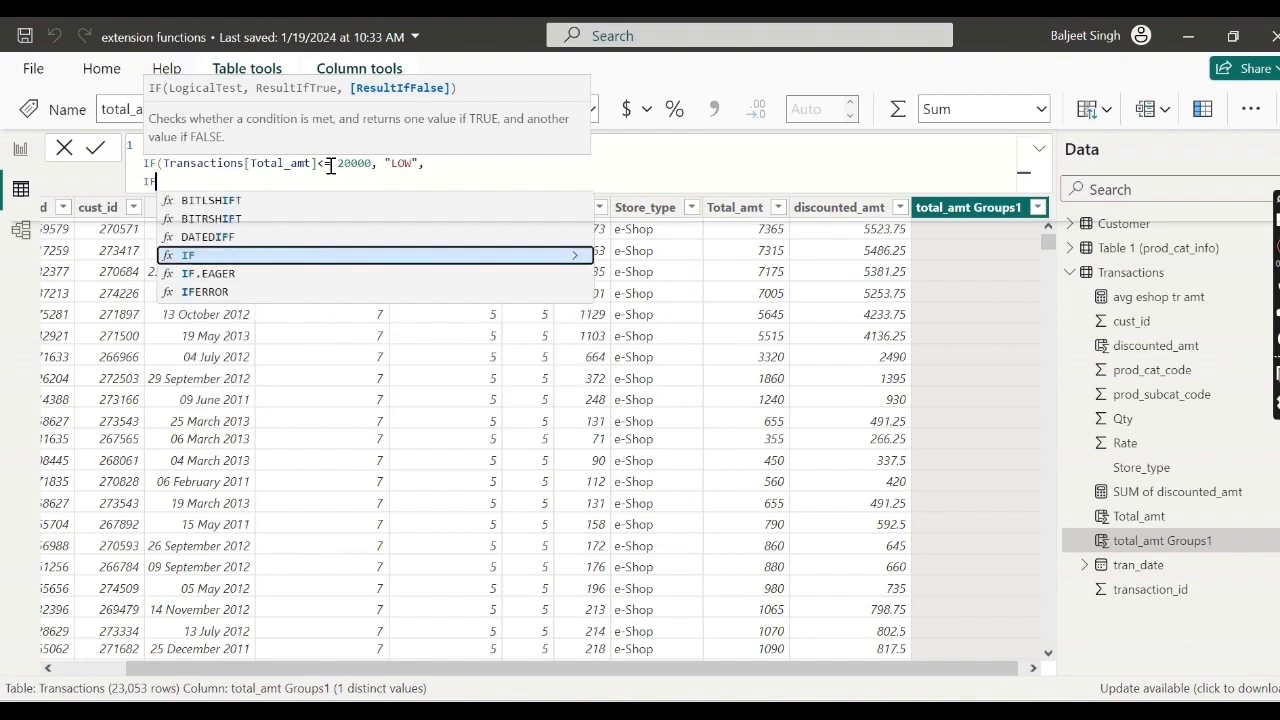
pyautogui.press('Escape')
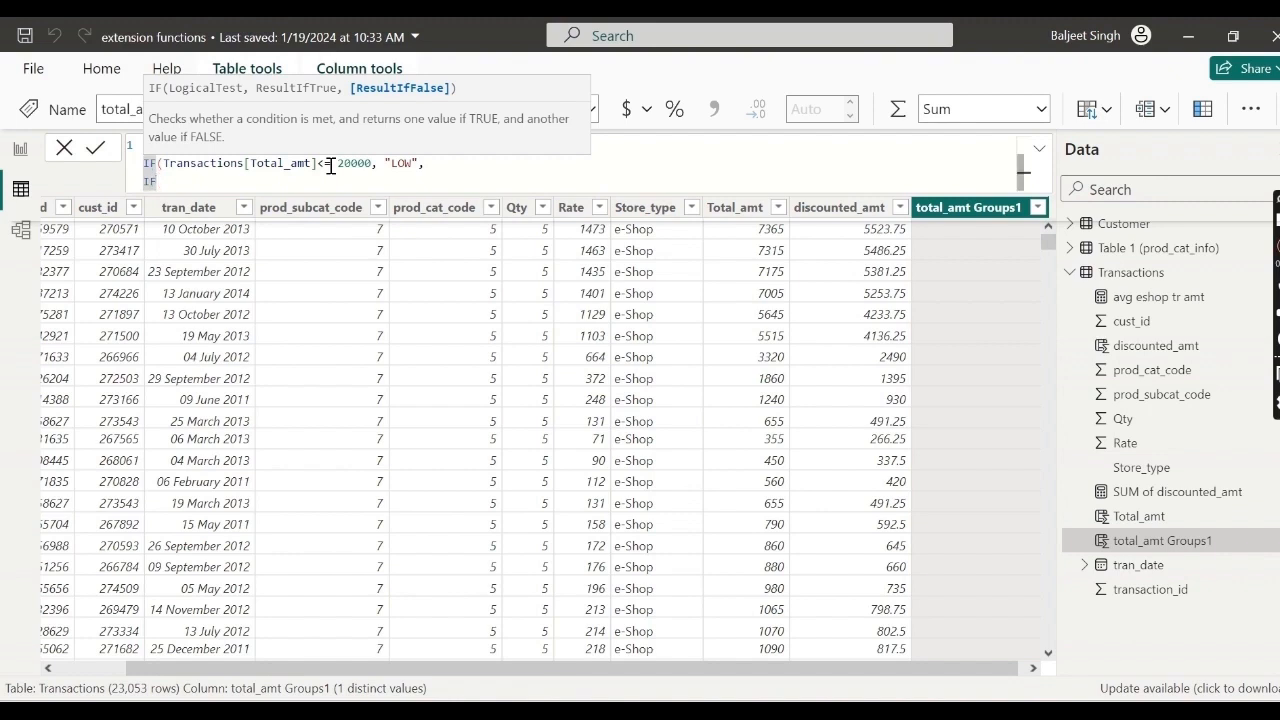
pyautogui.write('(')
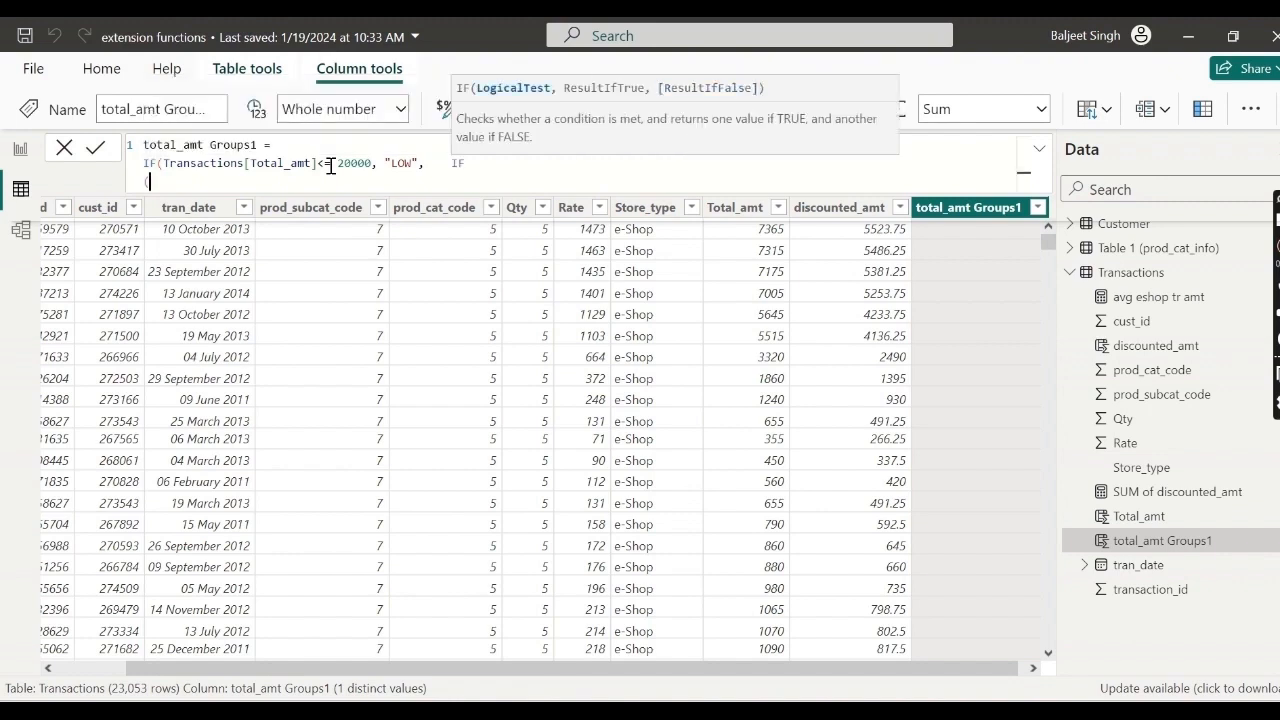
pyautogui.write('T')
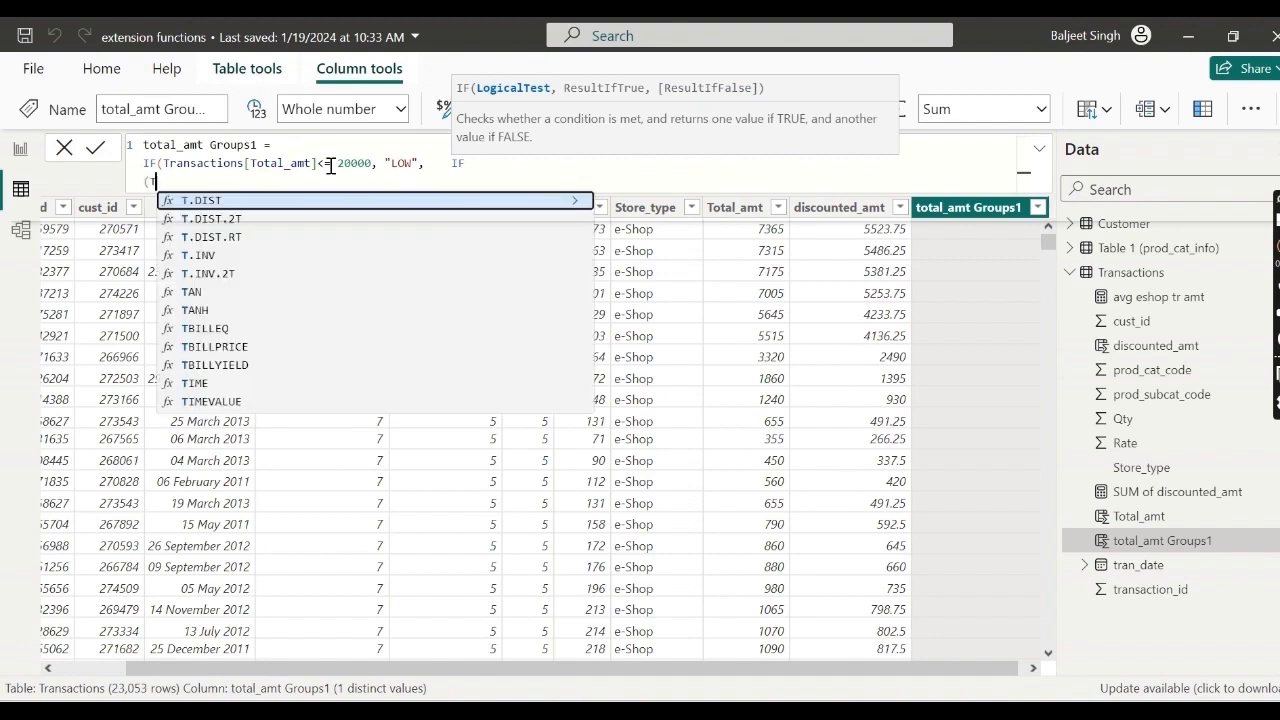
pyautogui.write('ra')
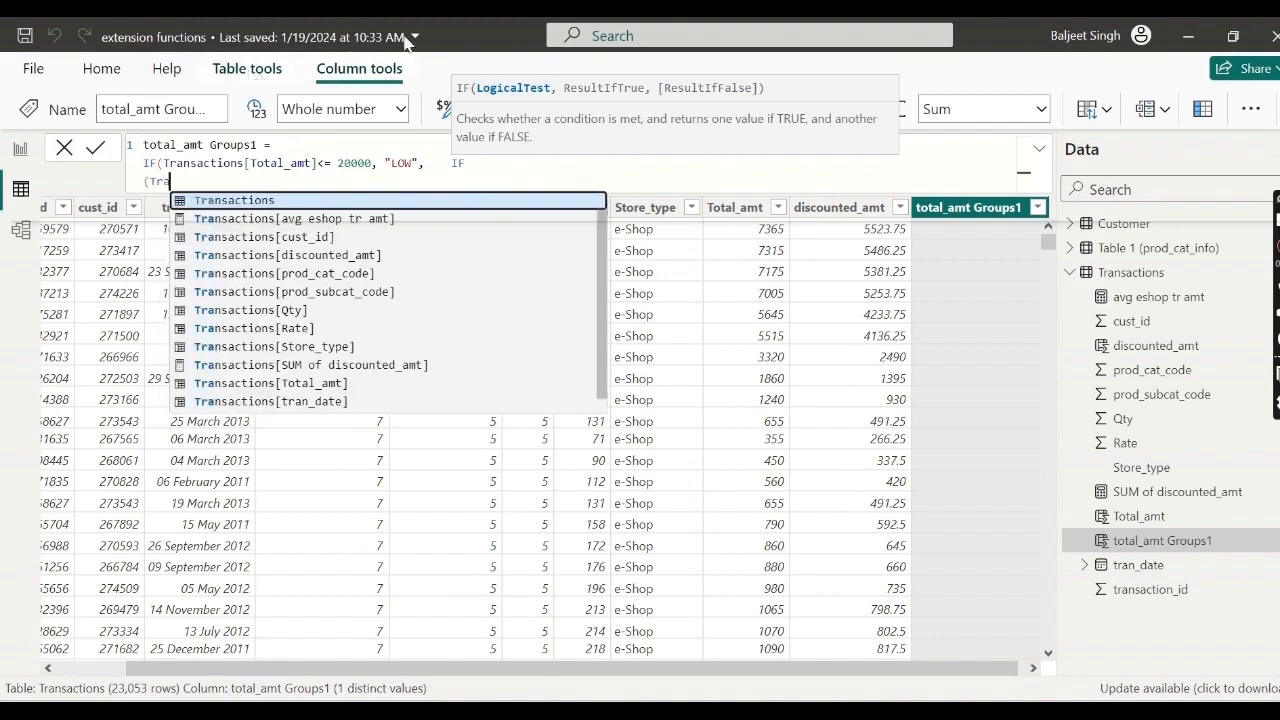
pyautogui.click(315, 386)
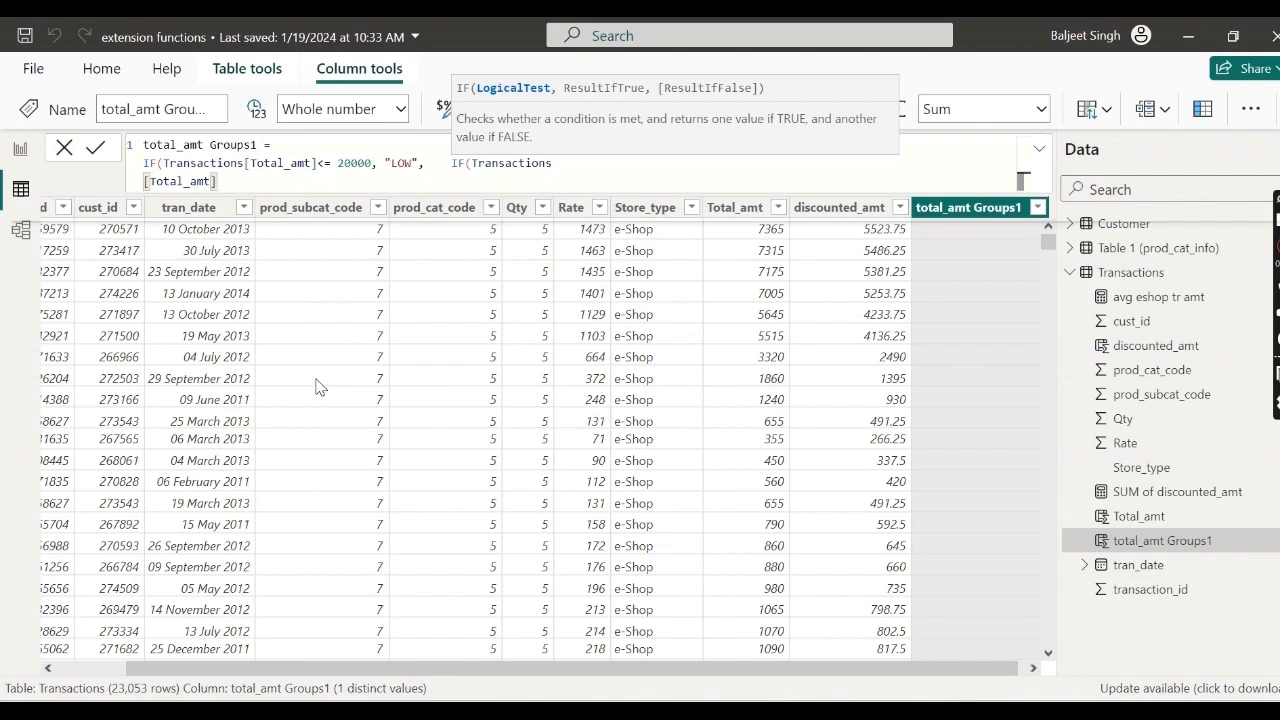
pyautogui.write('>')
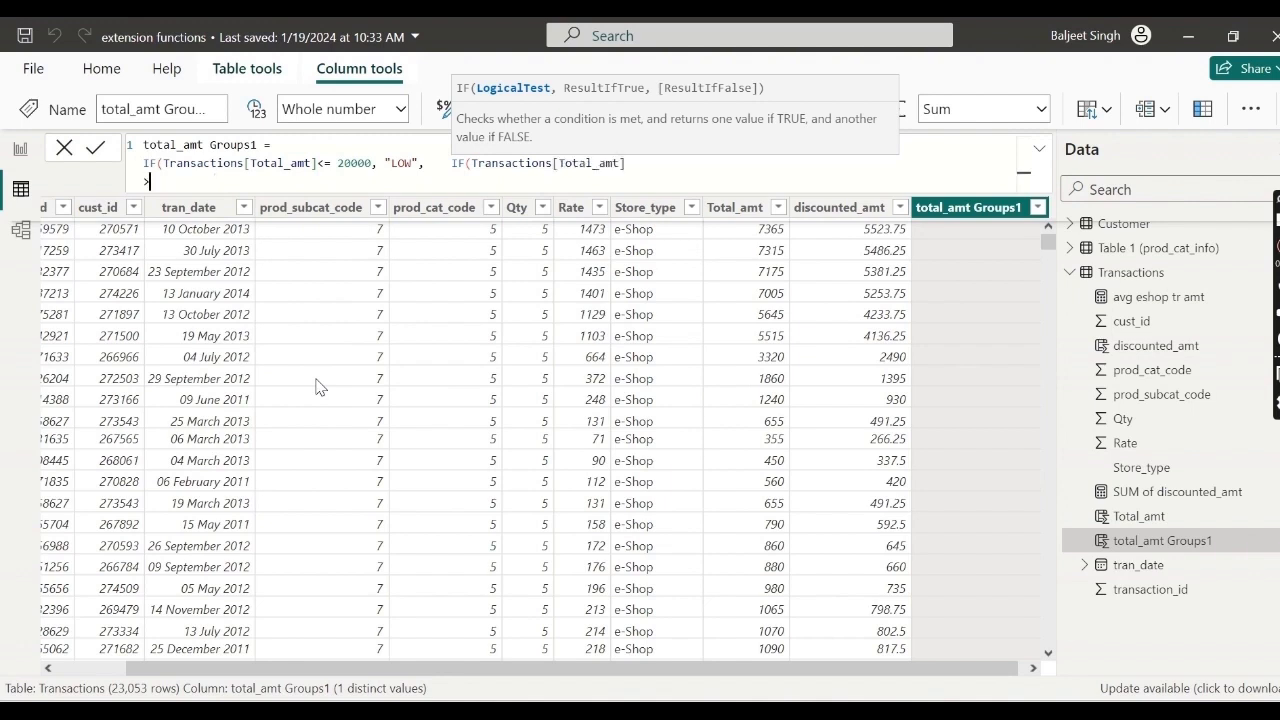
pyautogui.write('2000 &&')
# - Add Transactions[Total_amt] <= 6000 as the second condition of the nested IF's test
pyautogui.hotkey('shift', 'Return')
pyautogui.write('Tran')
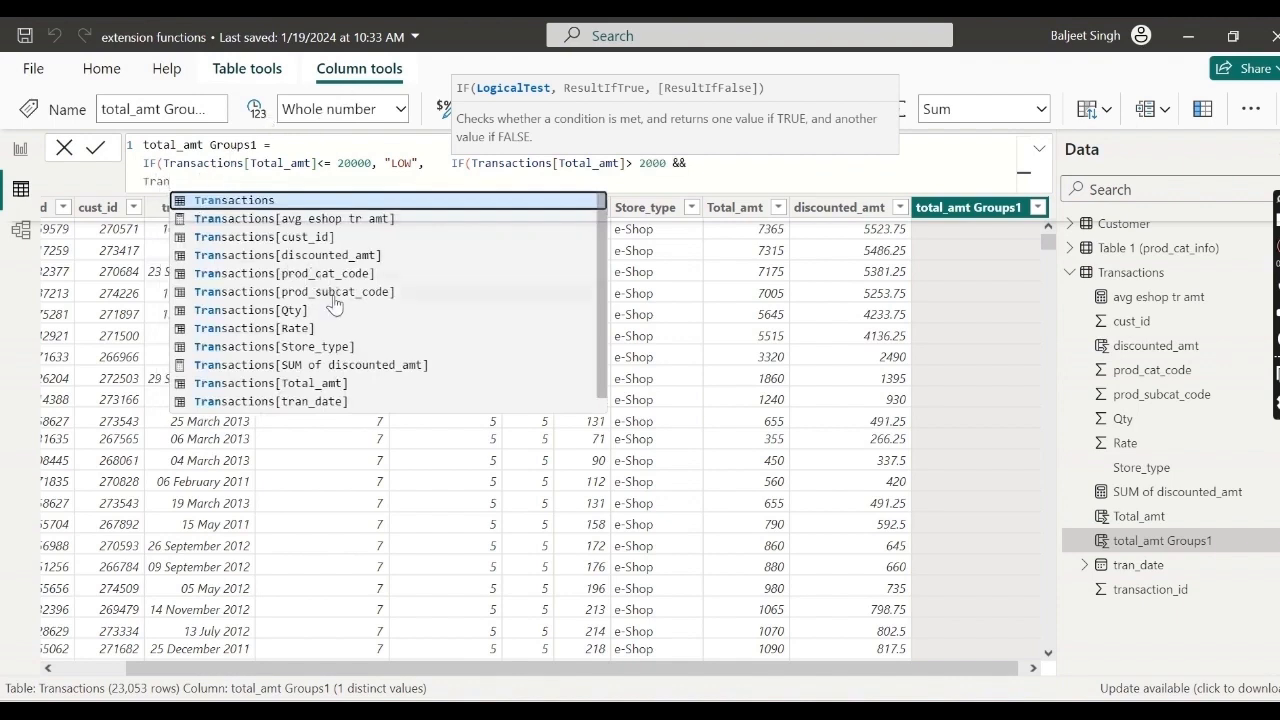
pyautogui.click(328, 388)
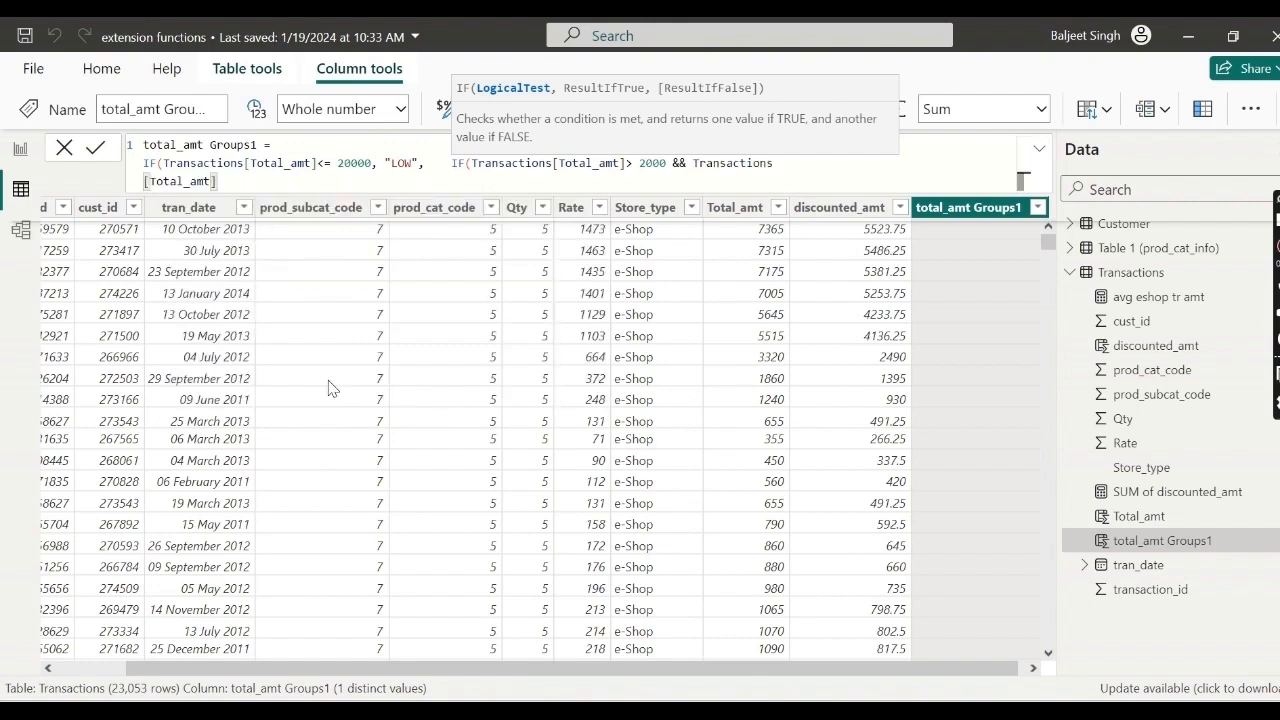
pyautogui.write('<=')
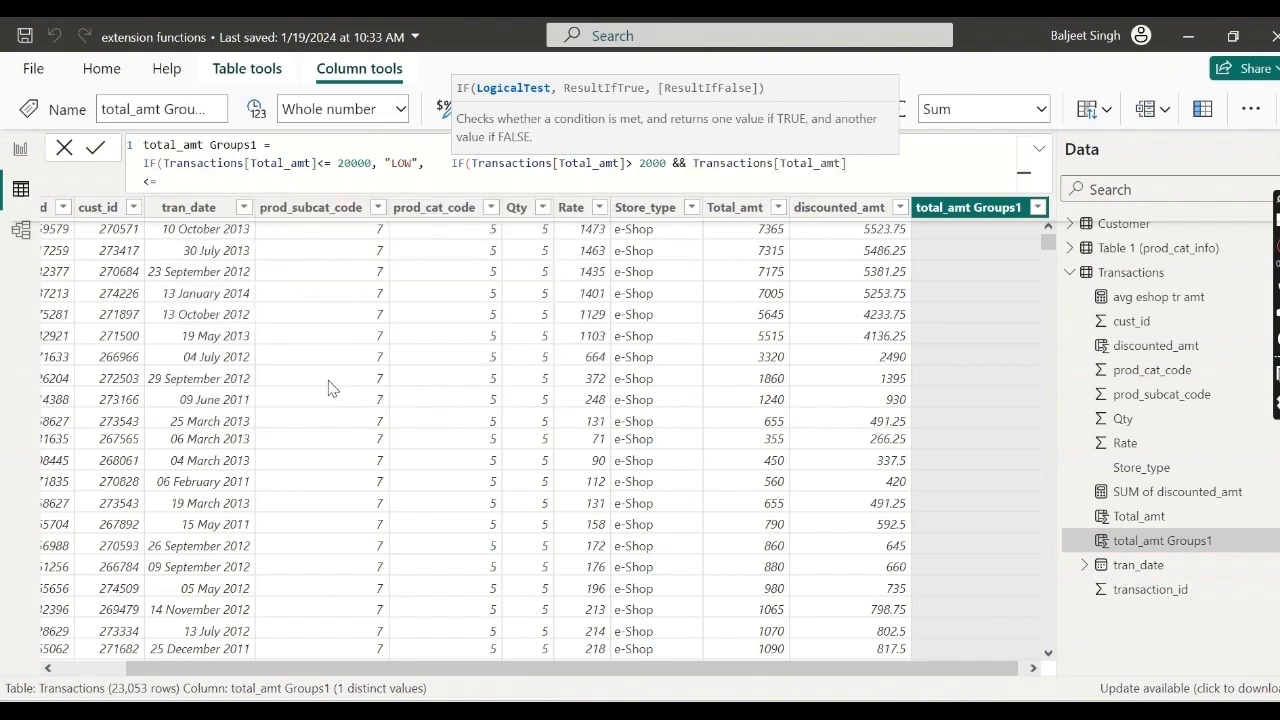
pyautogui.write(' 6000,')
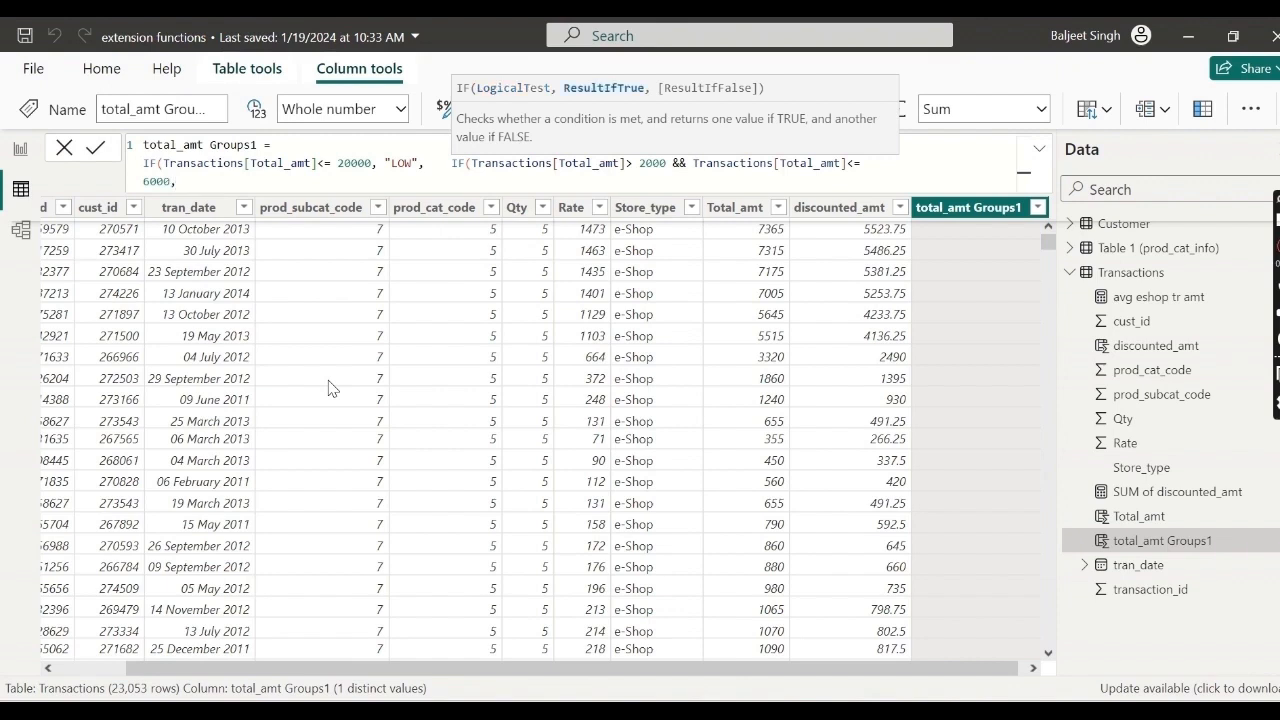
# - Give the nested IF "MEDIUM" as its true result and "HIGH" as its false result, closing both functions
pyautogui.write(' "MEDIUM","')
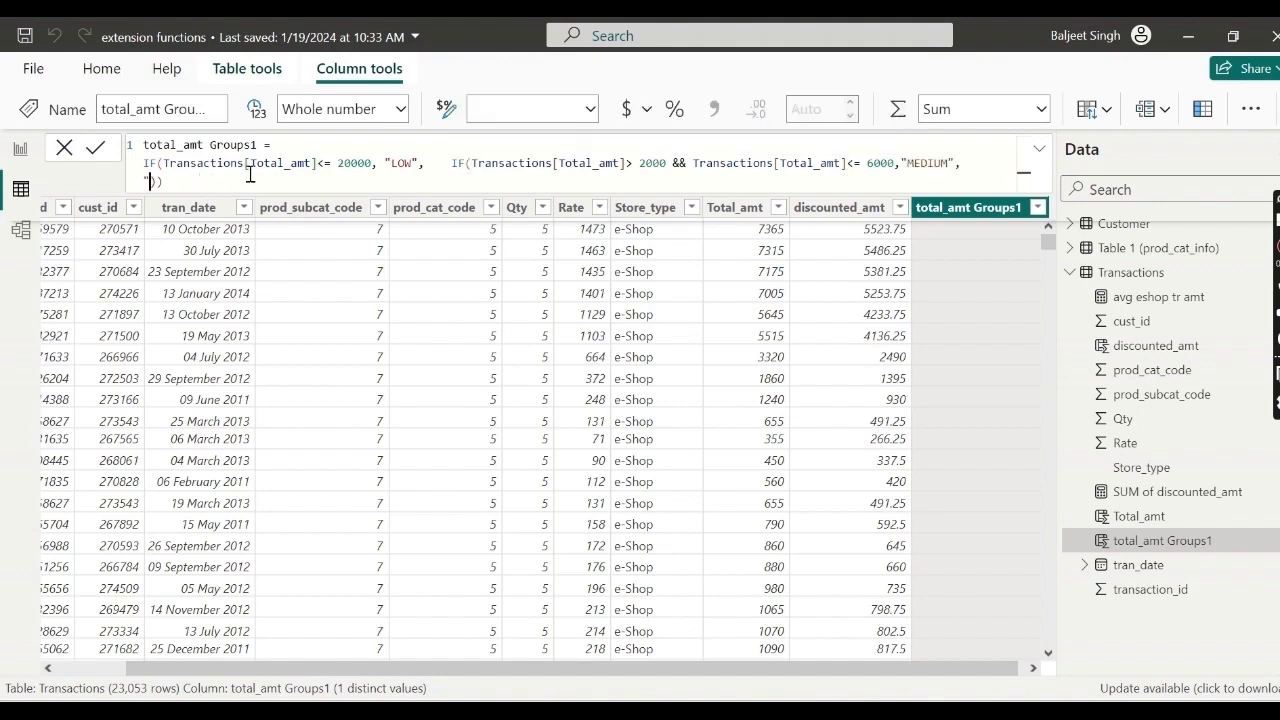
pyautogui.write('H')
pyautogui.write('IGH"')
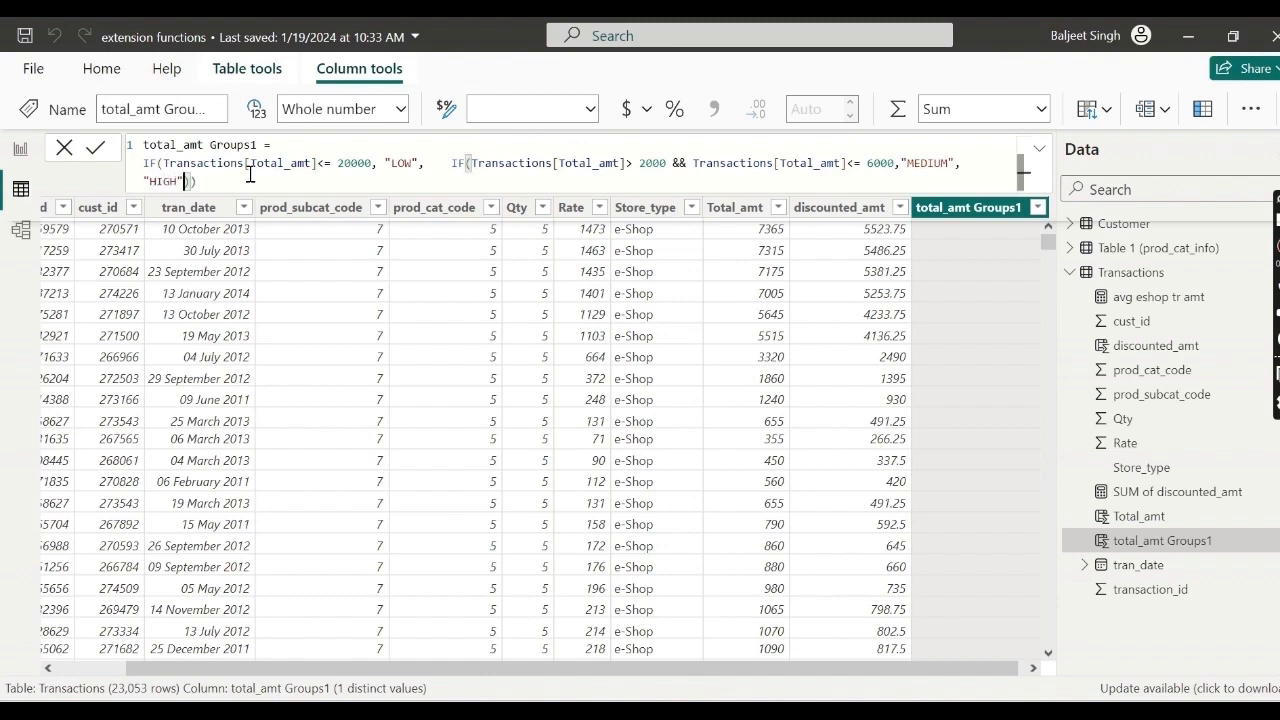
pyautogui.write(')')
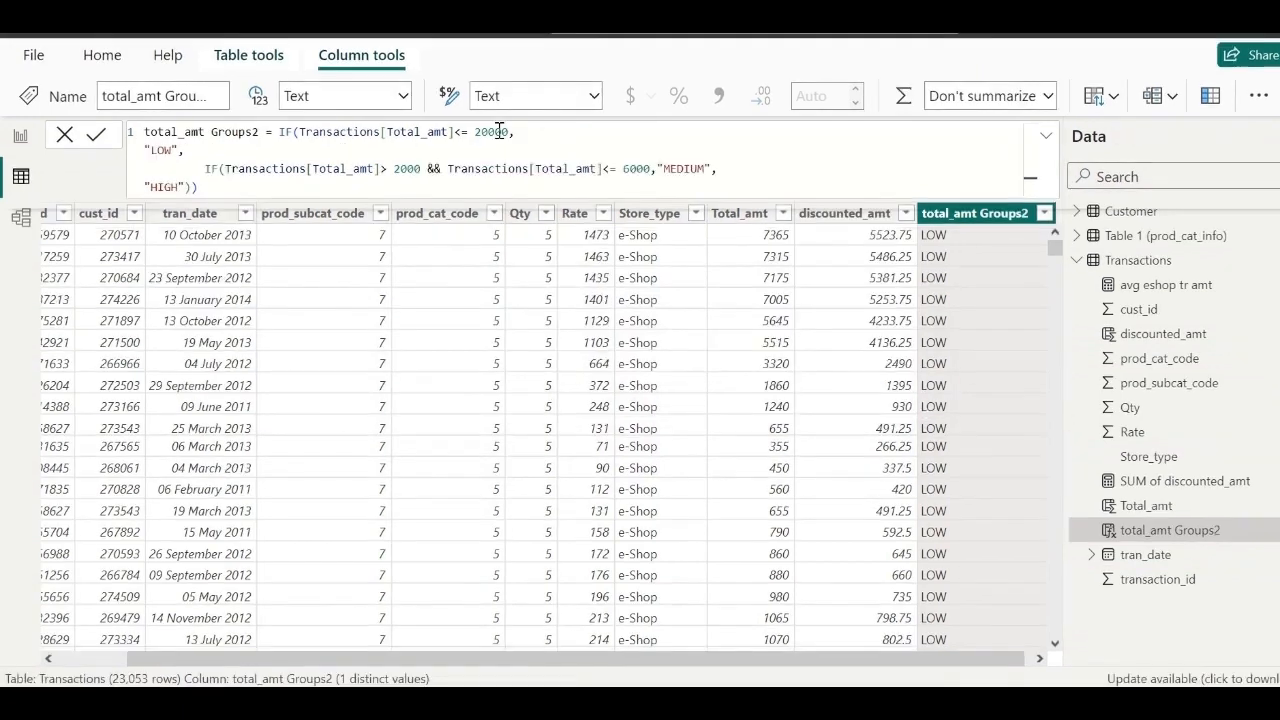
# - Correct the threshold of the "LOW" condition to 2000 and commit the total_amt Groups2 formula
pyautogui.doubleClick(499, 131)
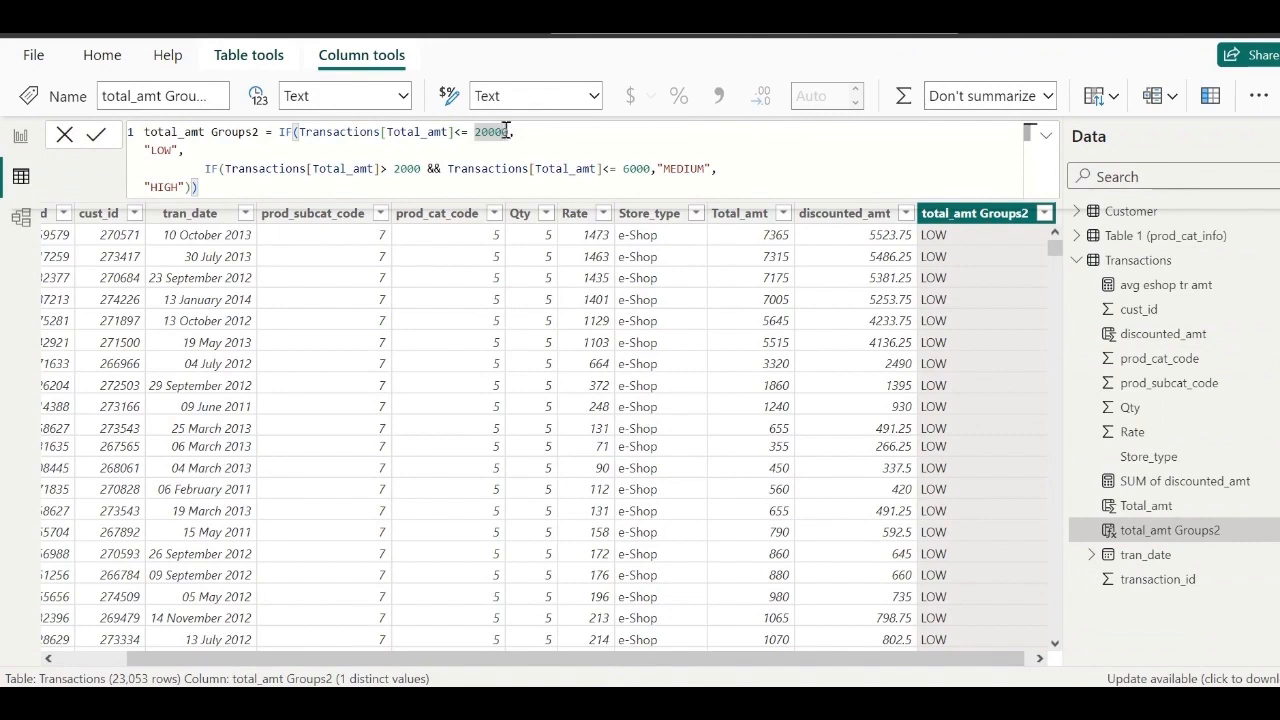
pyautogui.write('2000')
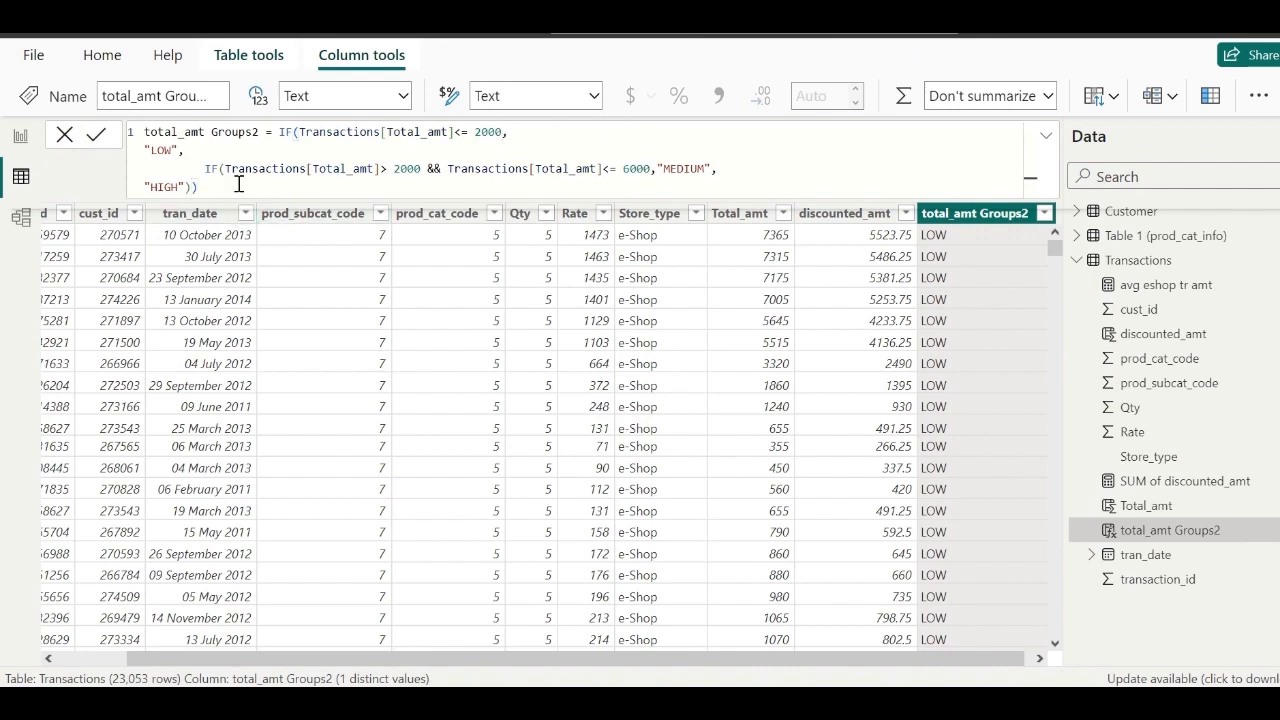
pyautogui.press('Return')
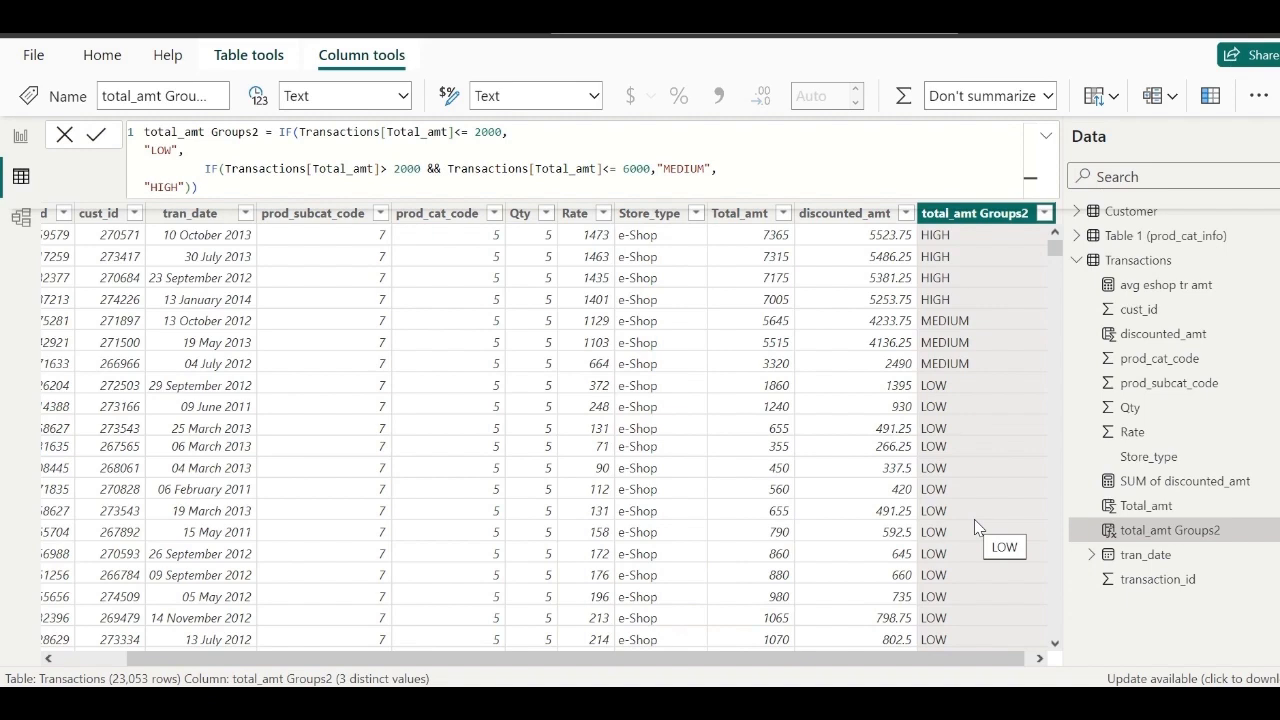
# - Filter the total_amt Groups2 column to HIGH only and check the remaining rows
pyautogui.click(1043, 214)
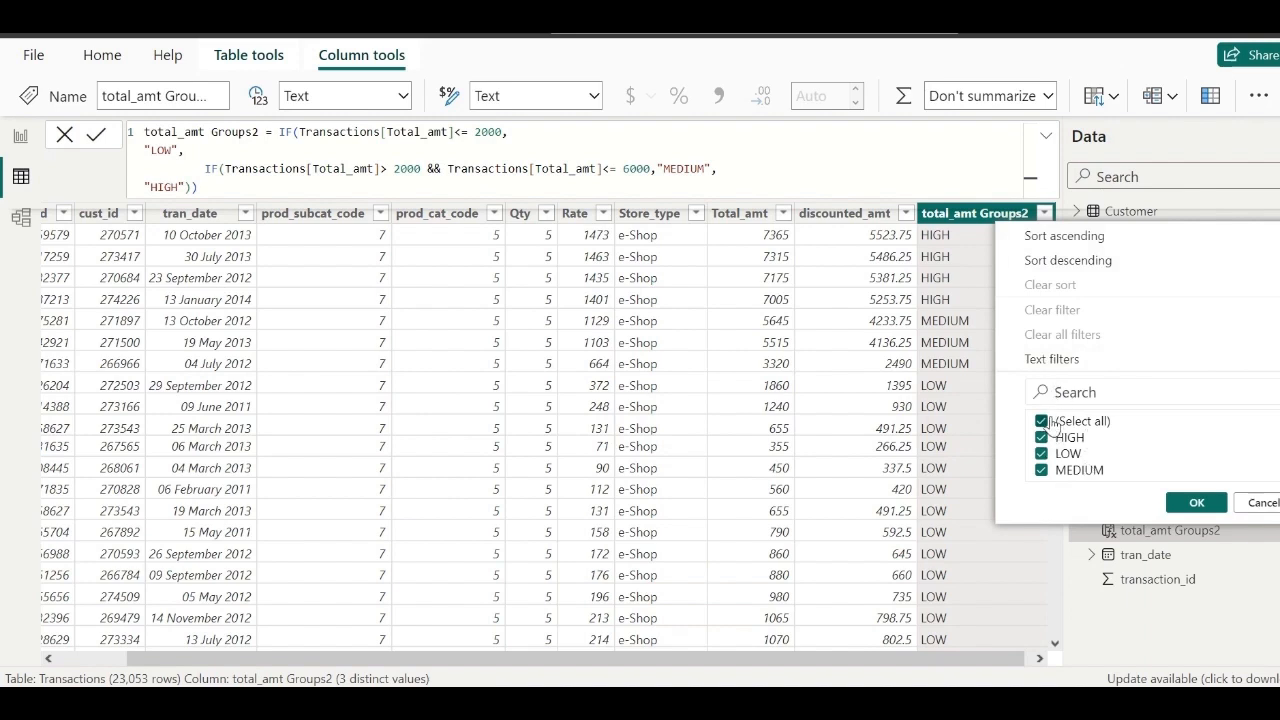
pyautogui.click(1053, 425)
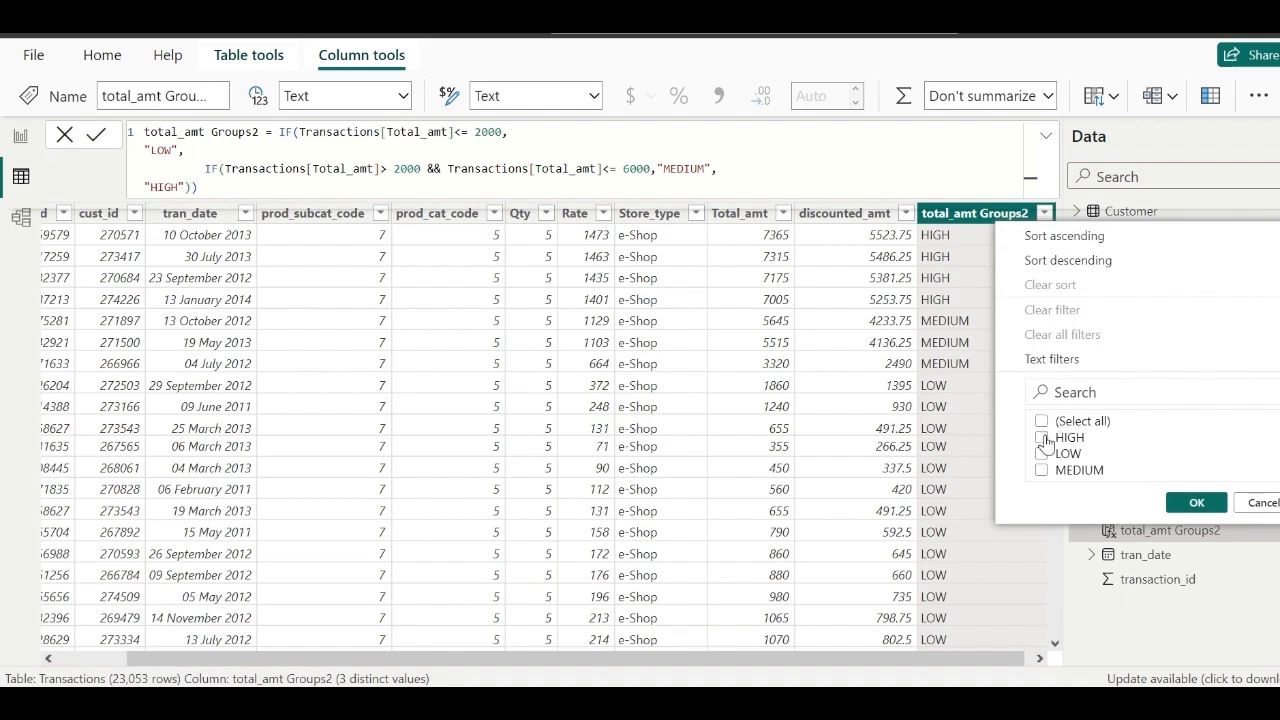
pyautogui.click(1042, 438)
pyautogui.click(1198, 503)
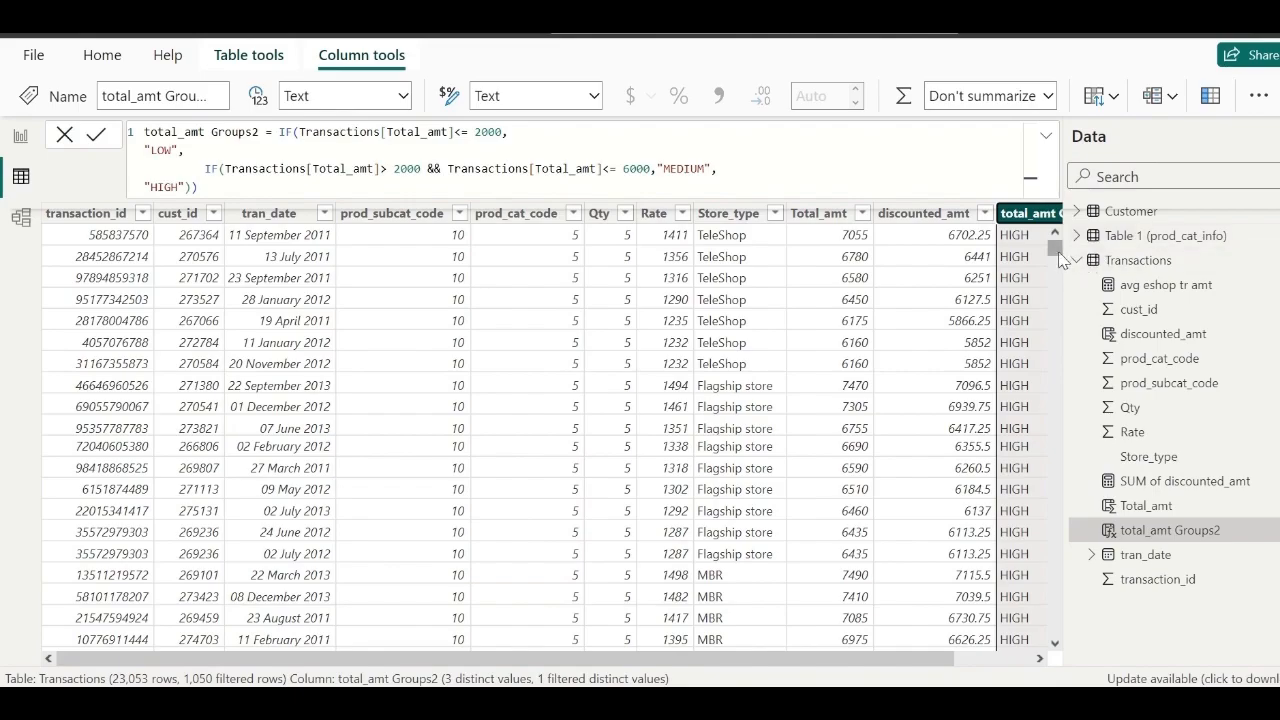
pyautogui.moveTo(1055, 245); pyautogui.dragTo(1045, 288)
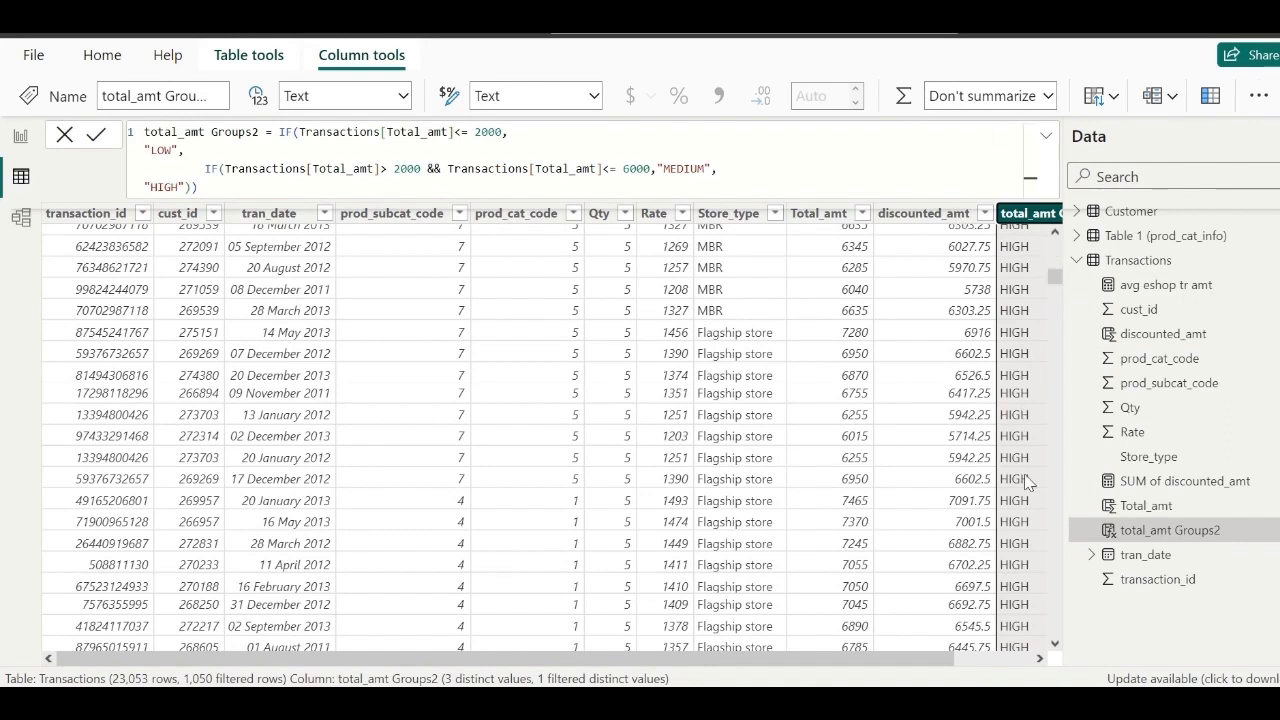
pyautogui.click(1040, 658)
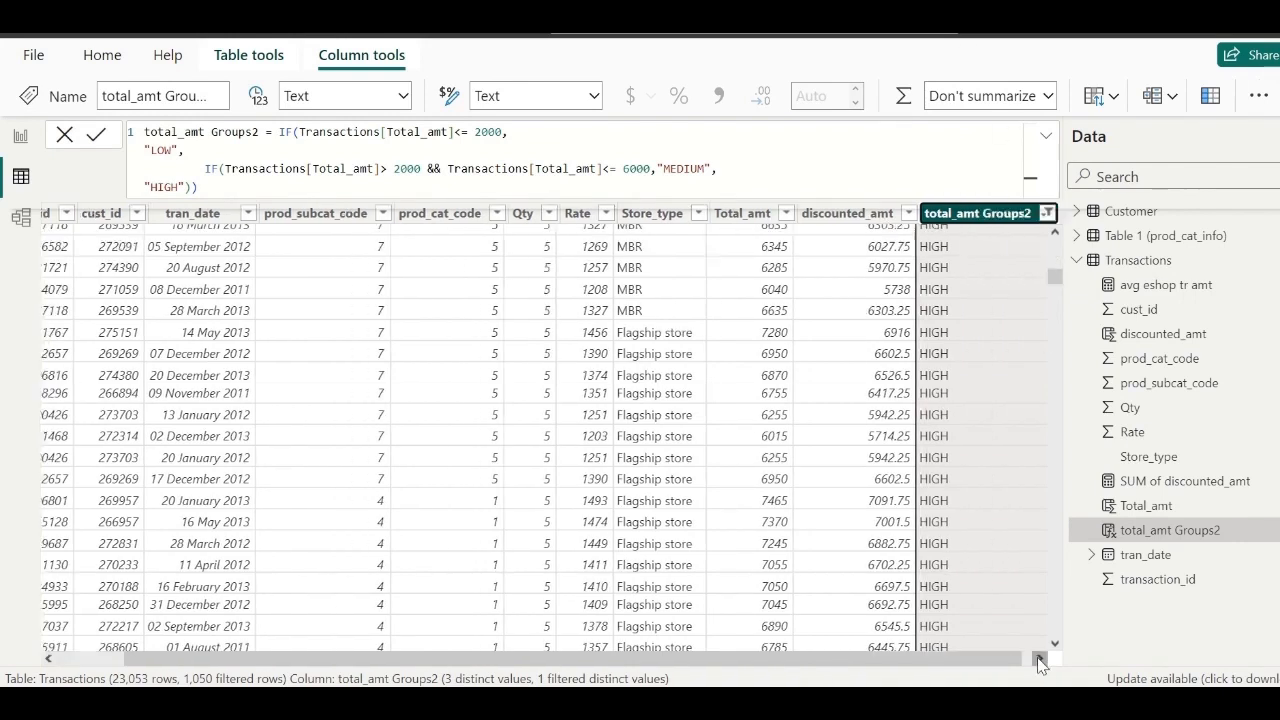
# - Filter the total_amt Groups2 column to LOW only and check the remaining rows
pyautogui.click(1040, 658)
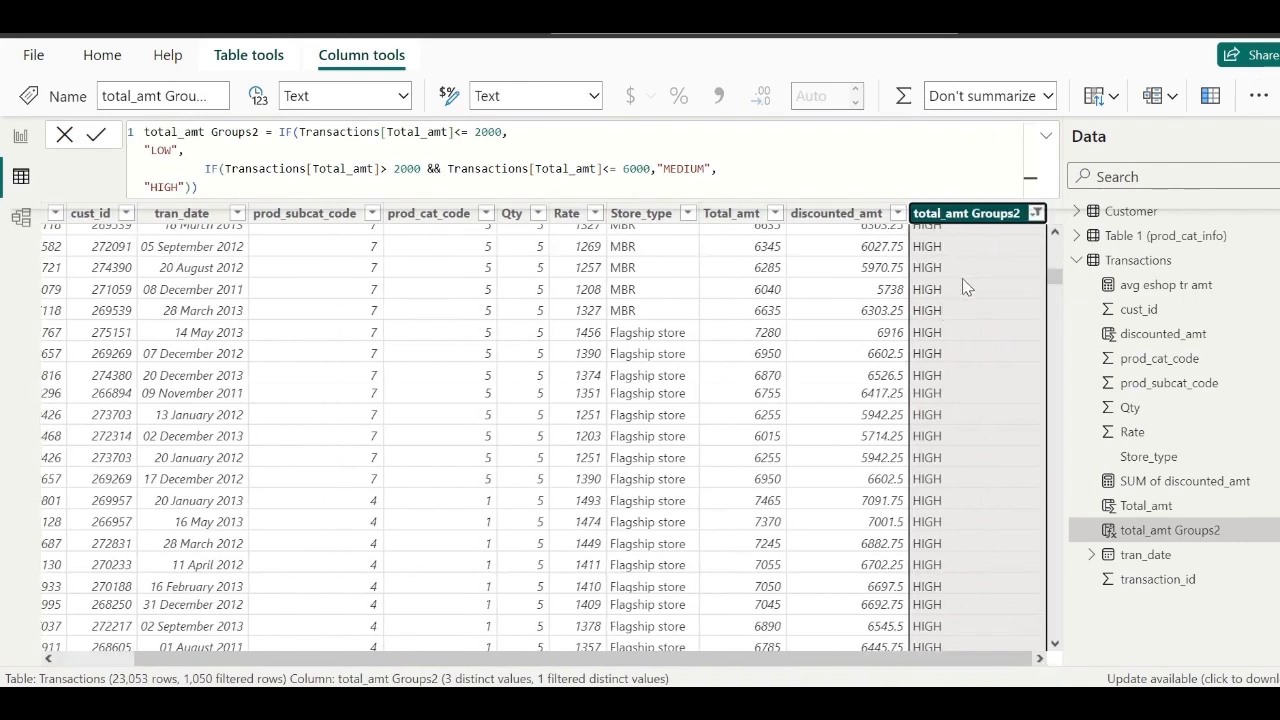
pyautogui.click(1037, 213)
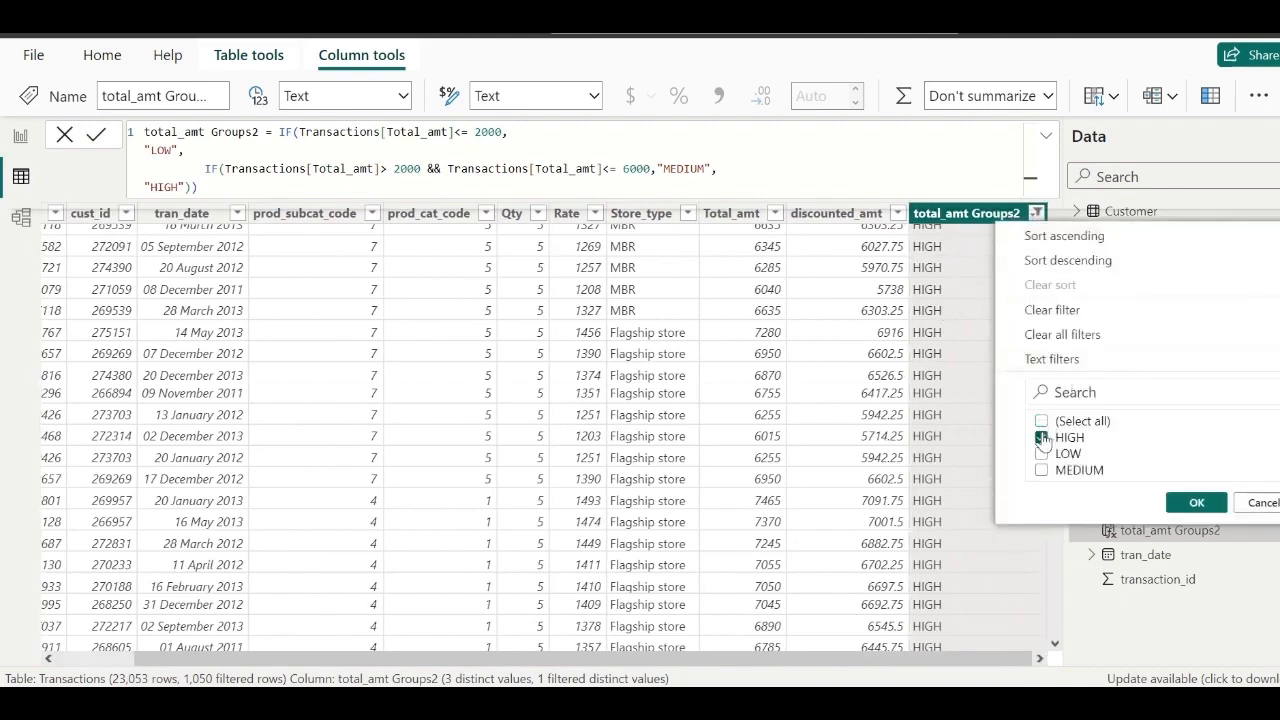
pyautogui.click(1042, 439)
pyautogui.click(1042, 456)
pyautogui.click(1194, 503)
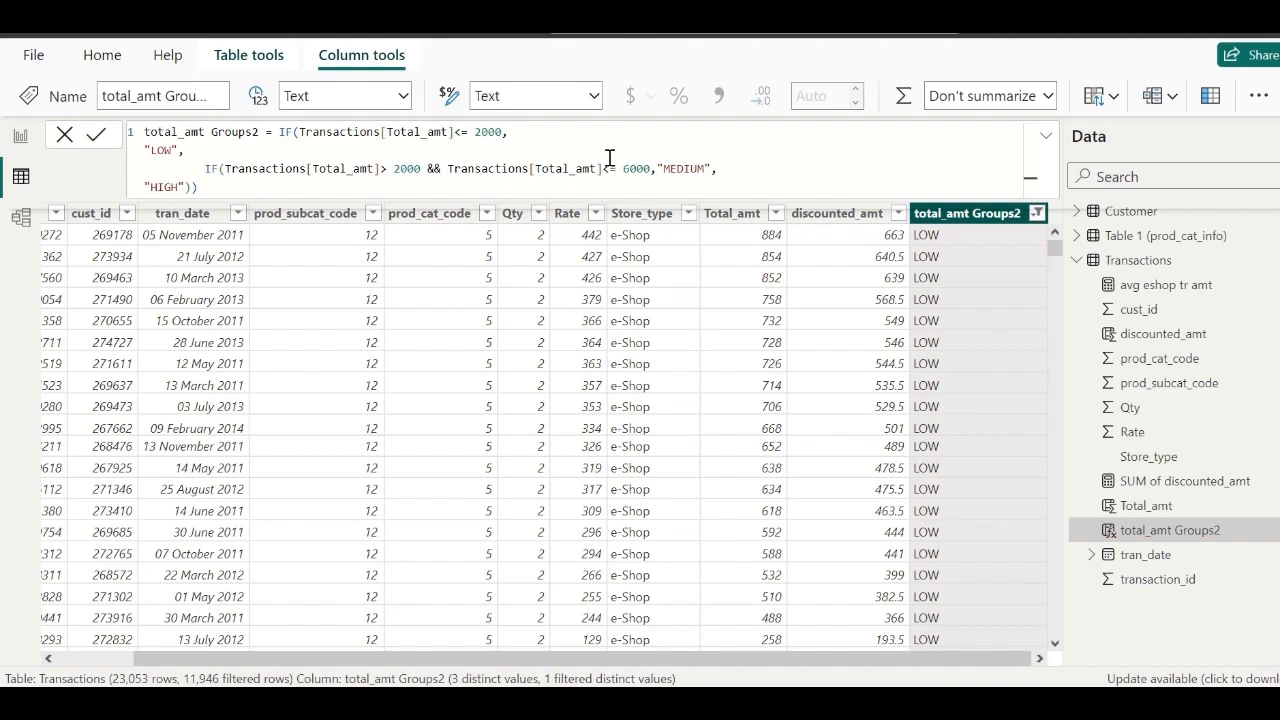
# - Filter the total_amt Groups2 column to MEDIUM only and check the remaining Total_amt values throughout the table
pyautogui.click(1038, 215)
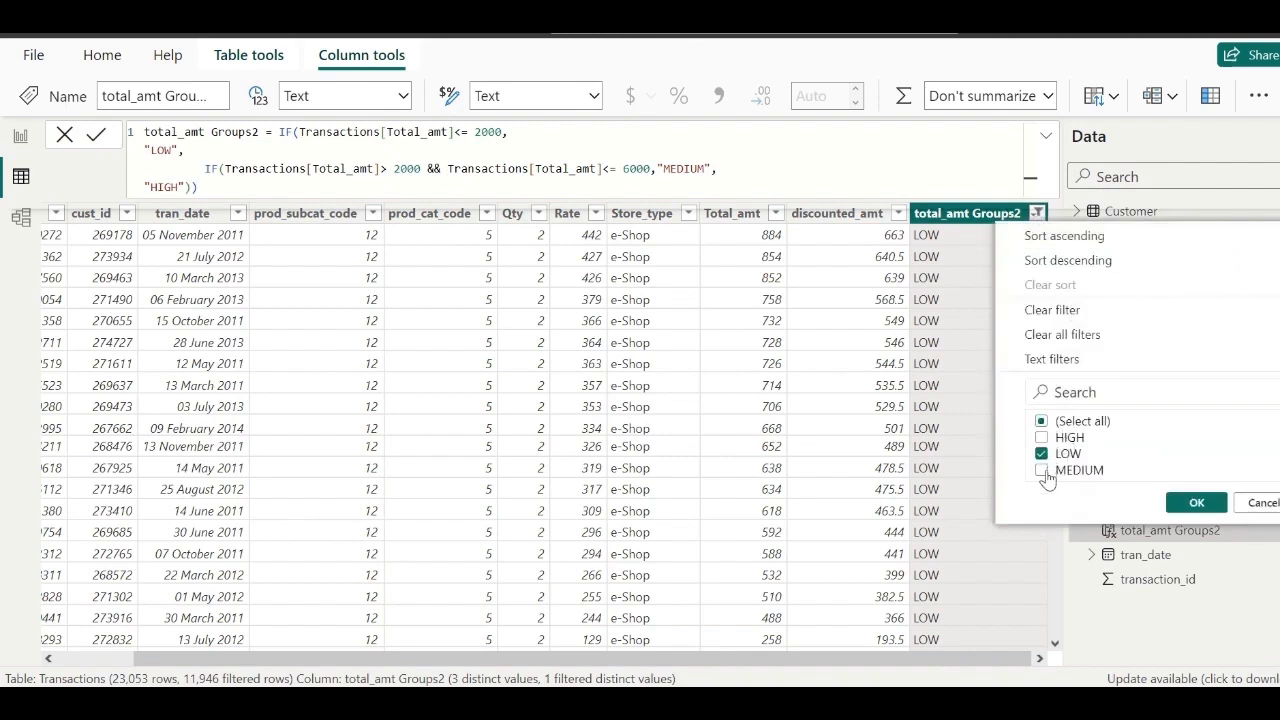
pyautogui.click(1044, 474)
pyautogui.click(1045, 457)
pyautogui.click(1196, 507)
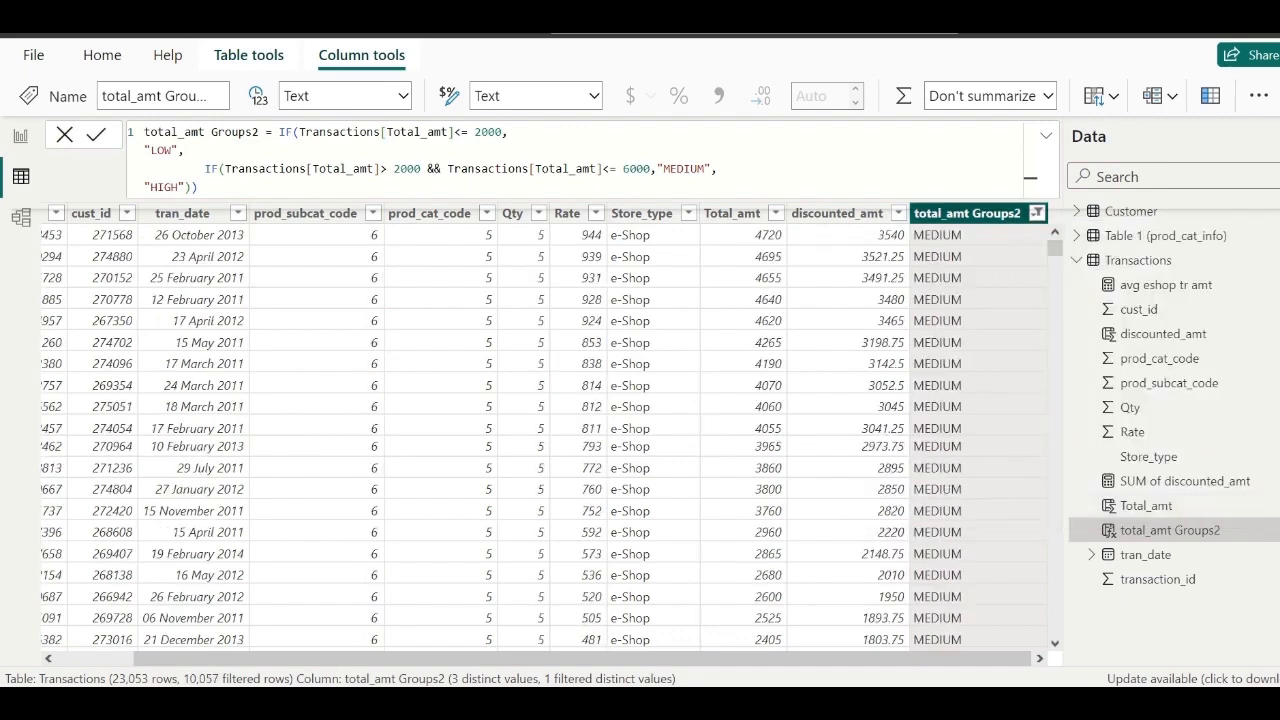
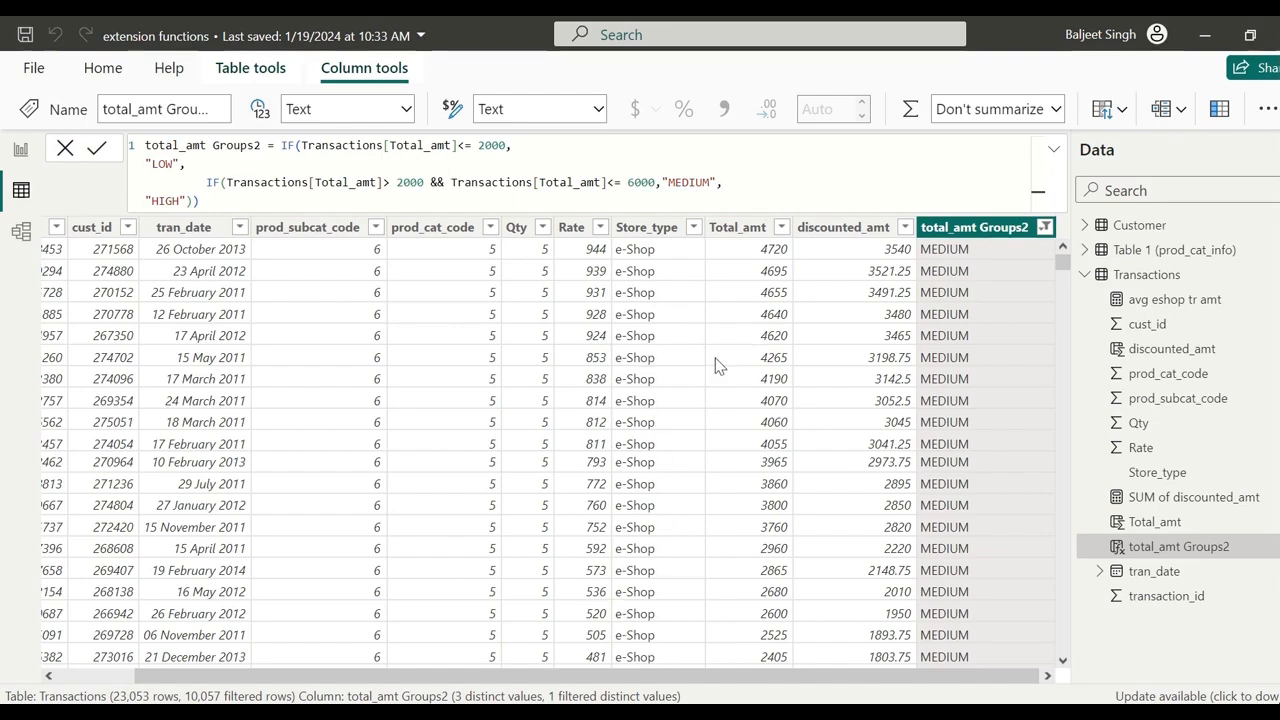
pyautogui.moveTo(1064, 254); pyautogui.dragTo(1068, 310)
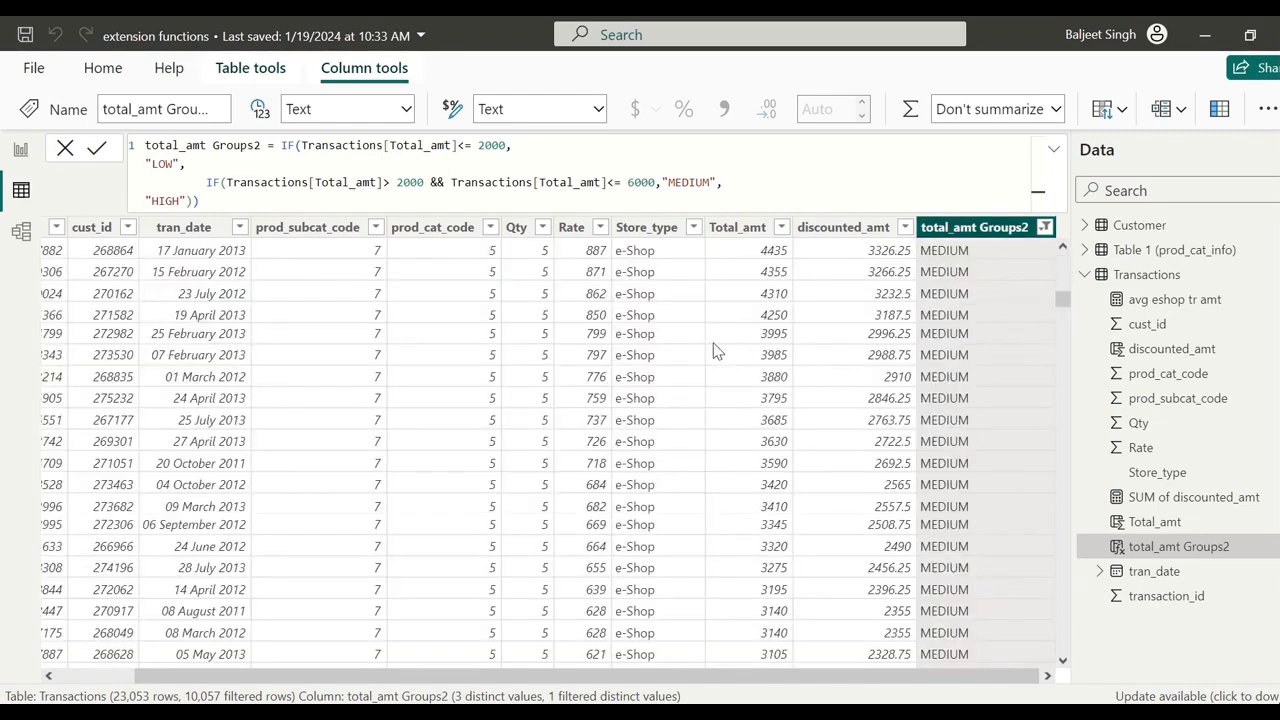
pyautogui.click(646, 376)
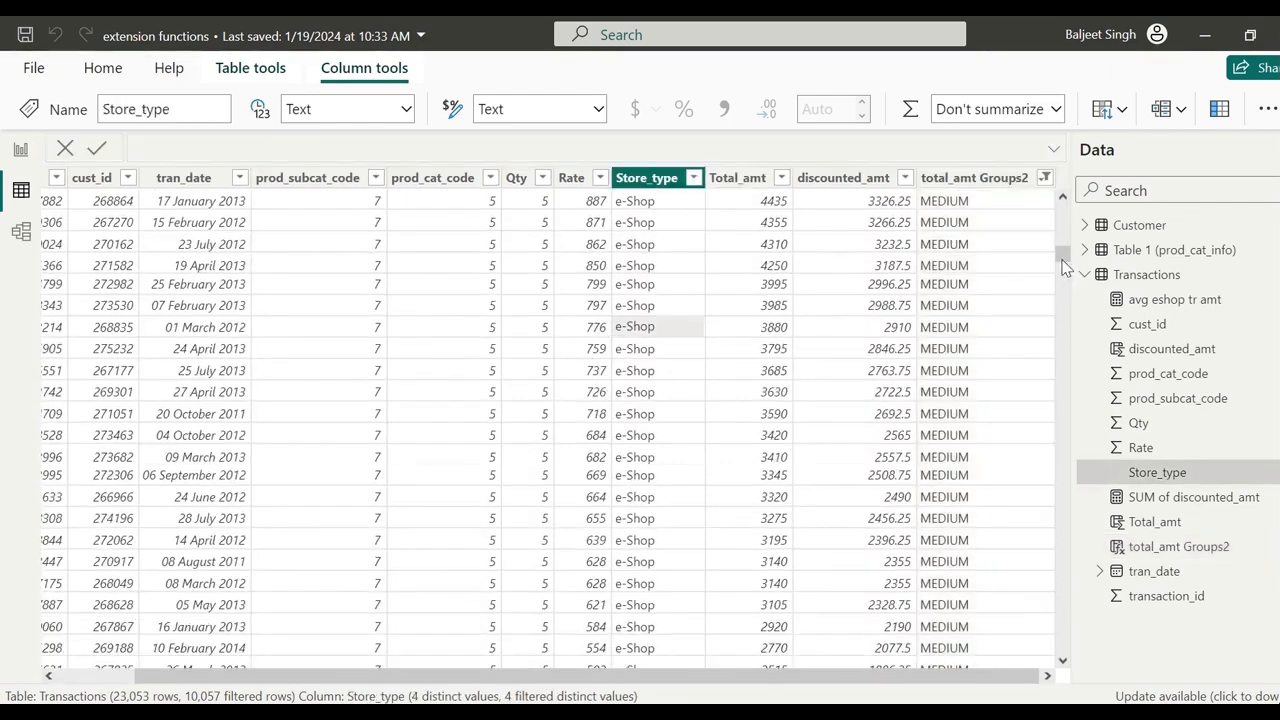
pyautogui.moveTo(1059, 257); pyautogui.dragTo(1078, 473)
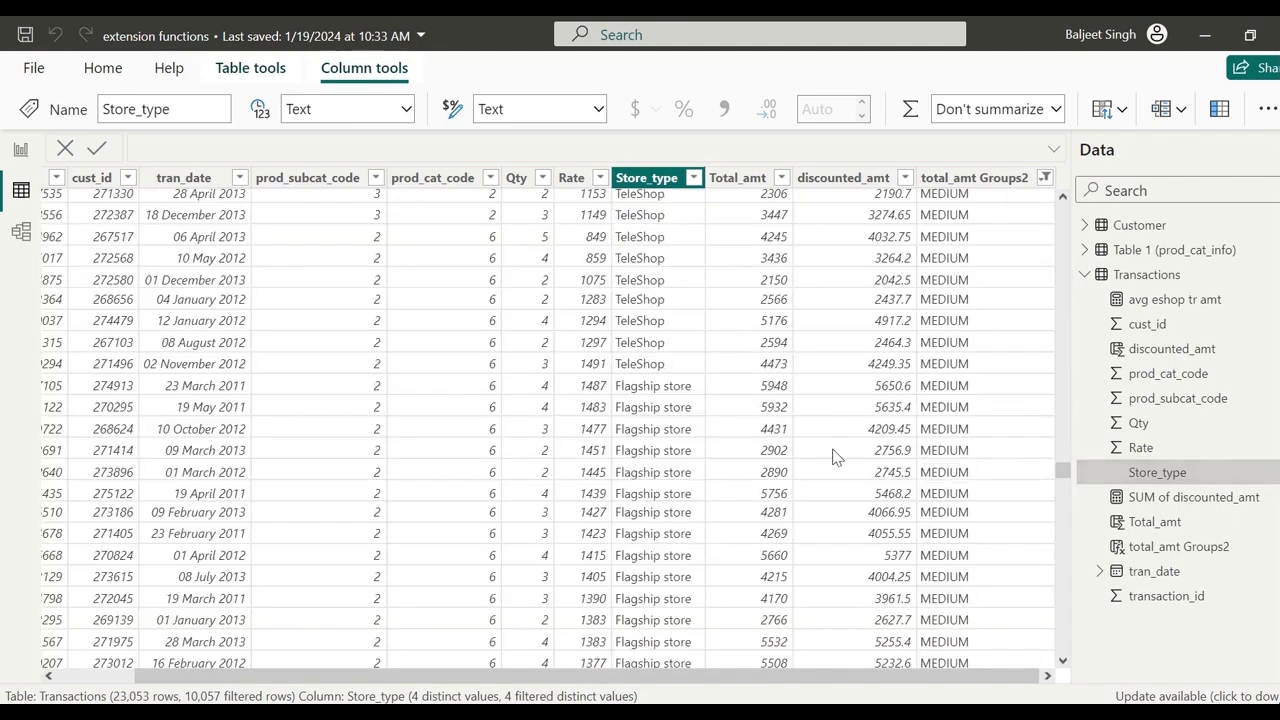
pyautogui.moveTo(1063, 480); pyautogui.dragTo(1066, 625)
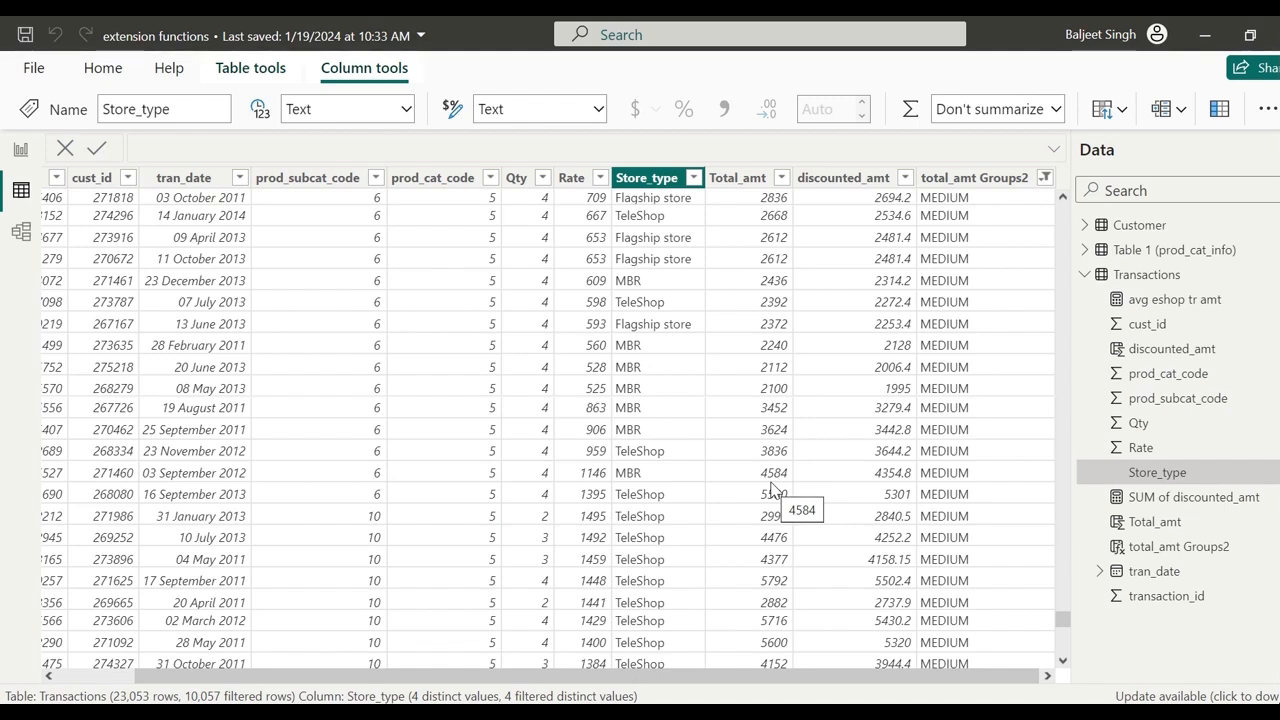
# - Add a new calculated column to the Transactions table and name it Store Category in its formula
pyautogui.click(1135, 281)
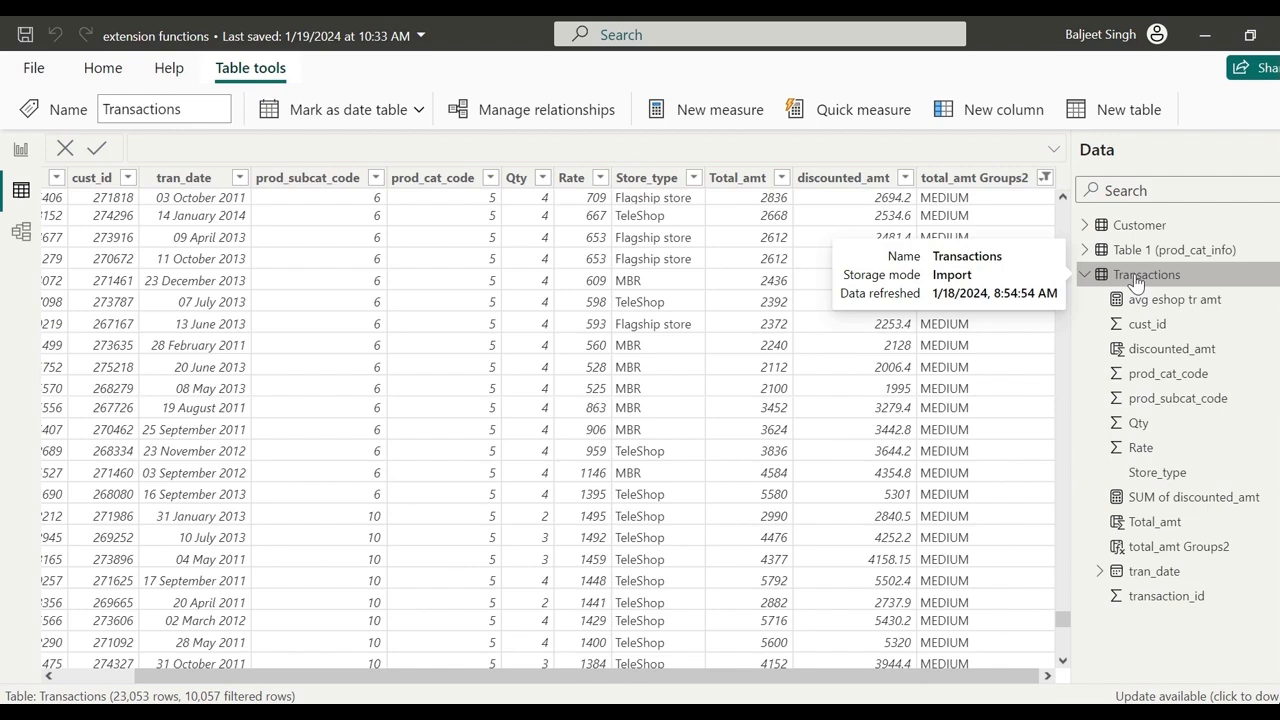
pyautogui.click(1005, 112)
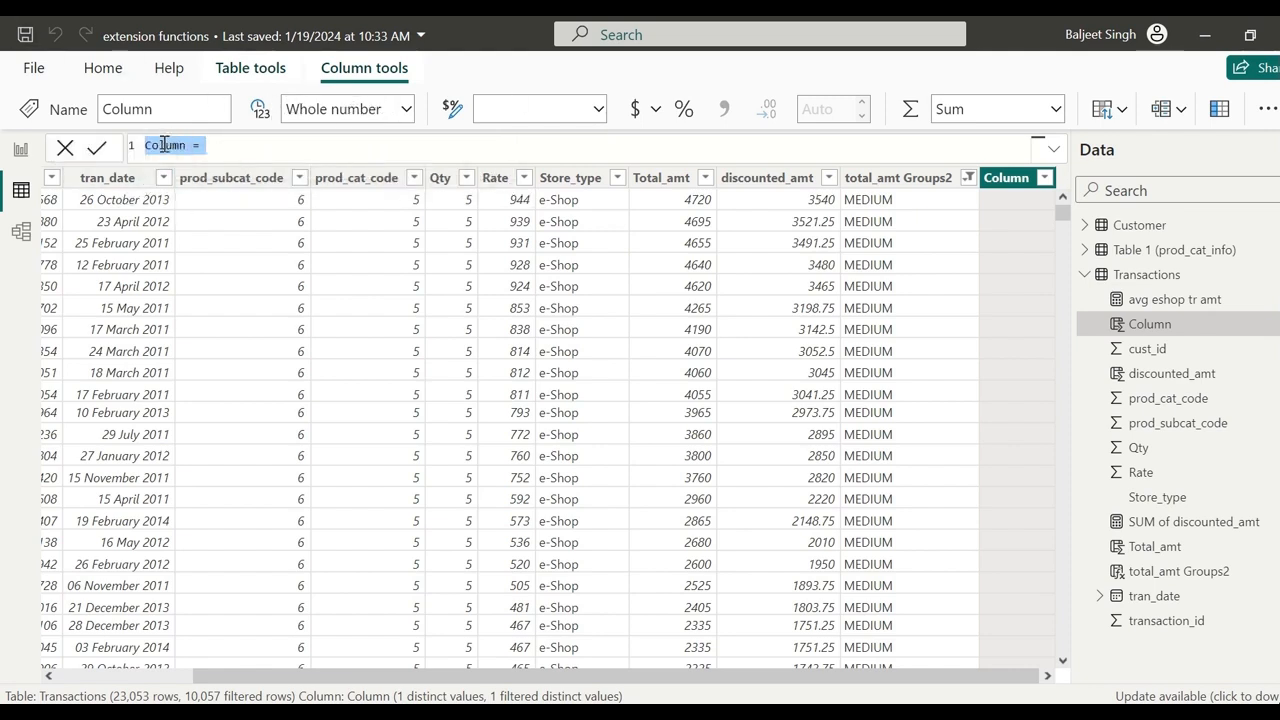
pyautogui.click(164, 145)
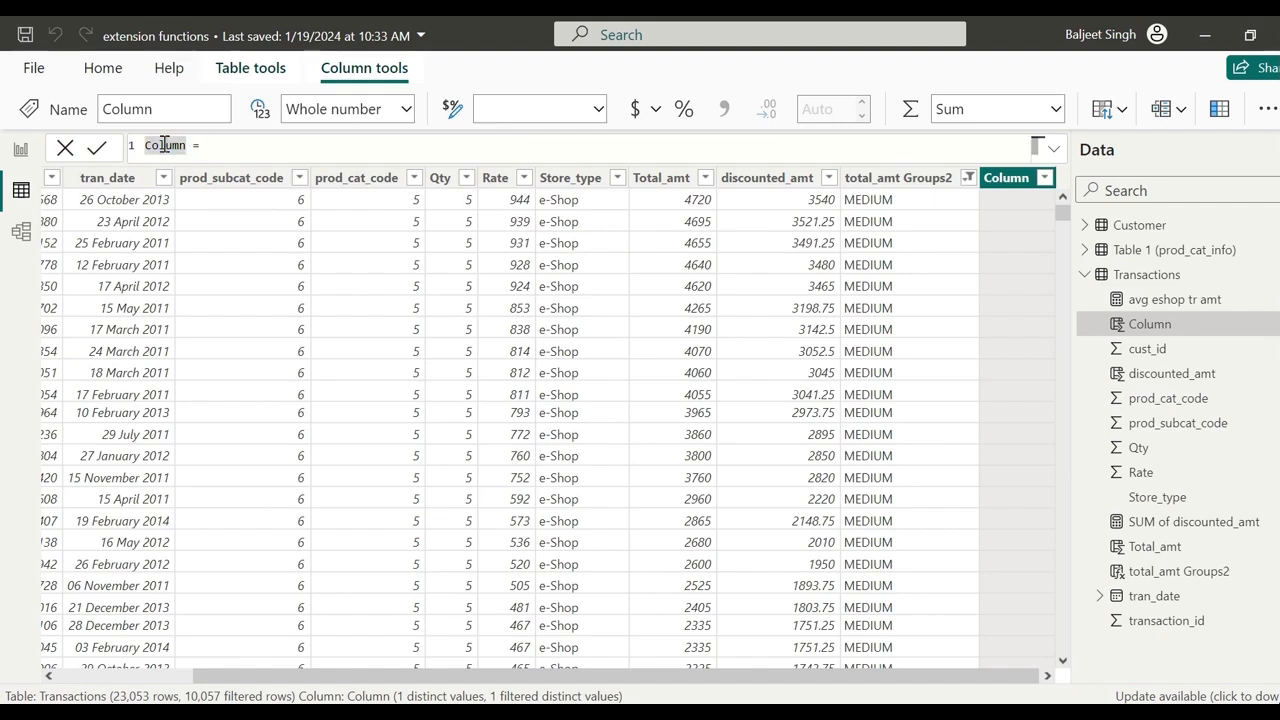
pyautogui.write('st')
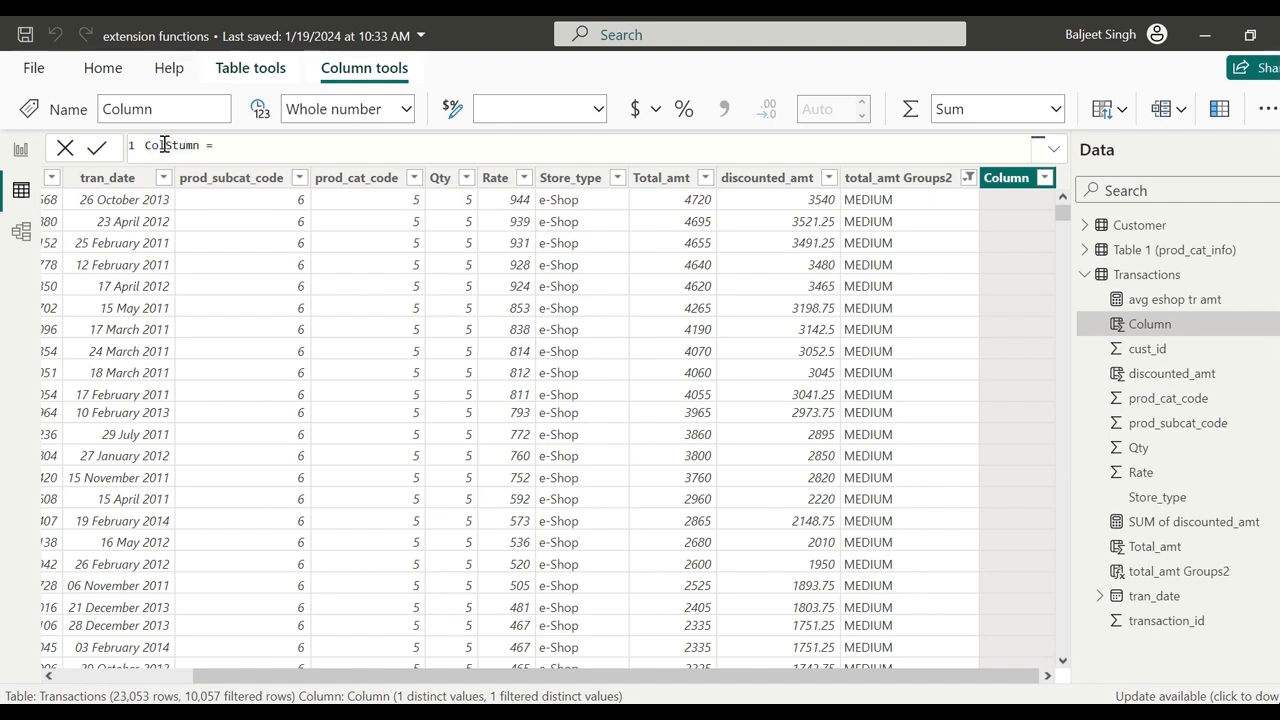
pyautogui.press('BackSpace')
pyautogui.press('BackSpace')
pyautogui.press('BackSpace')
pyautogui.press('BackSpace')
pyautogui.press('BackSpace')
pyautogui.press('Delete')
pyautogui.press('Delete')
pyautogui.press('Delete')
pyautogui.write('Store Category')
# - Start the Store Category formula with a SWITCH function that uses Transactions[Store_type] as its expression
pyautogui.press('Right')
pyautogui.press('Right')
pyautogui.write('Sw')
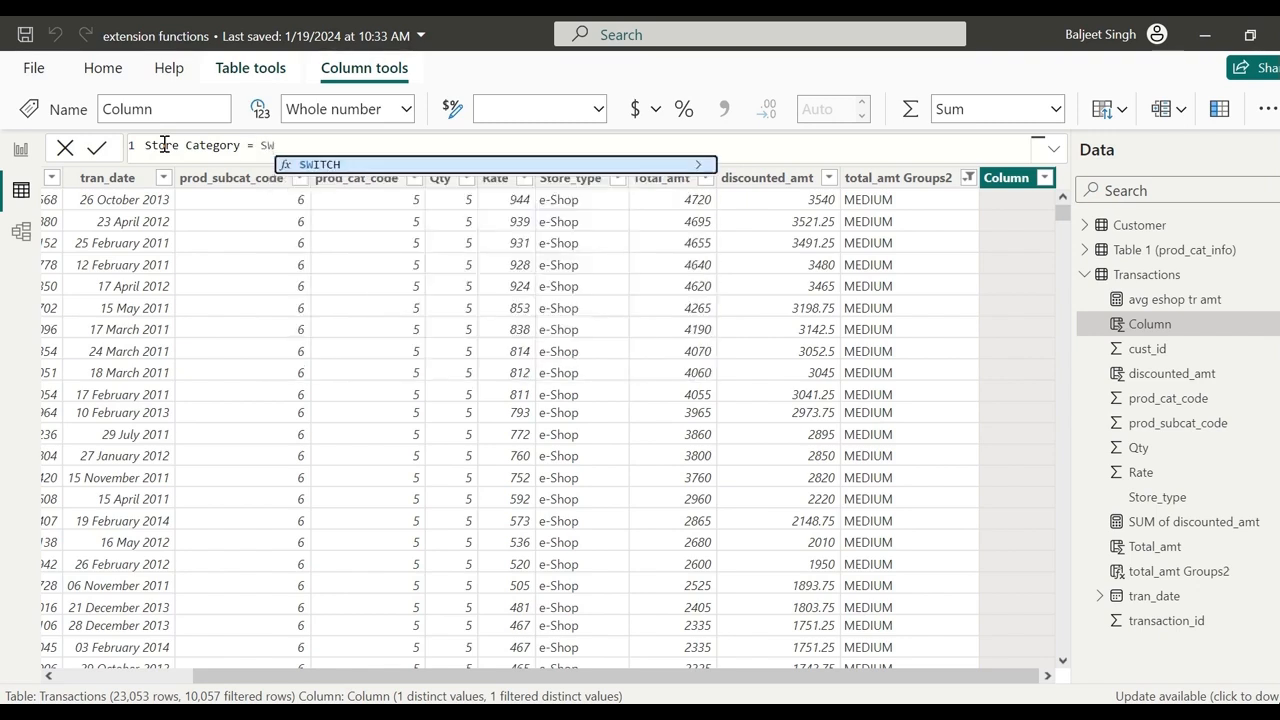
pyautogui.click(320, 164)
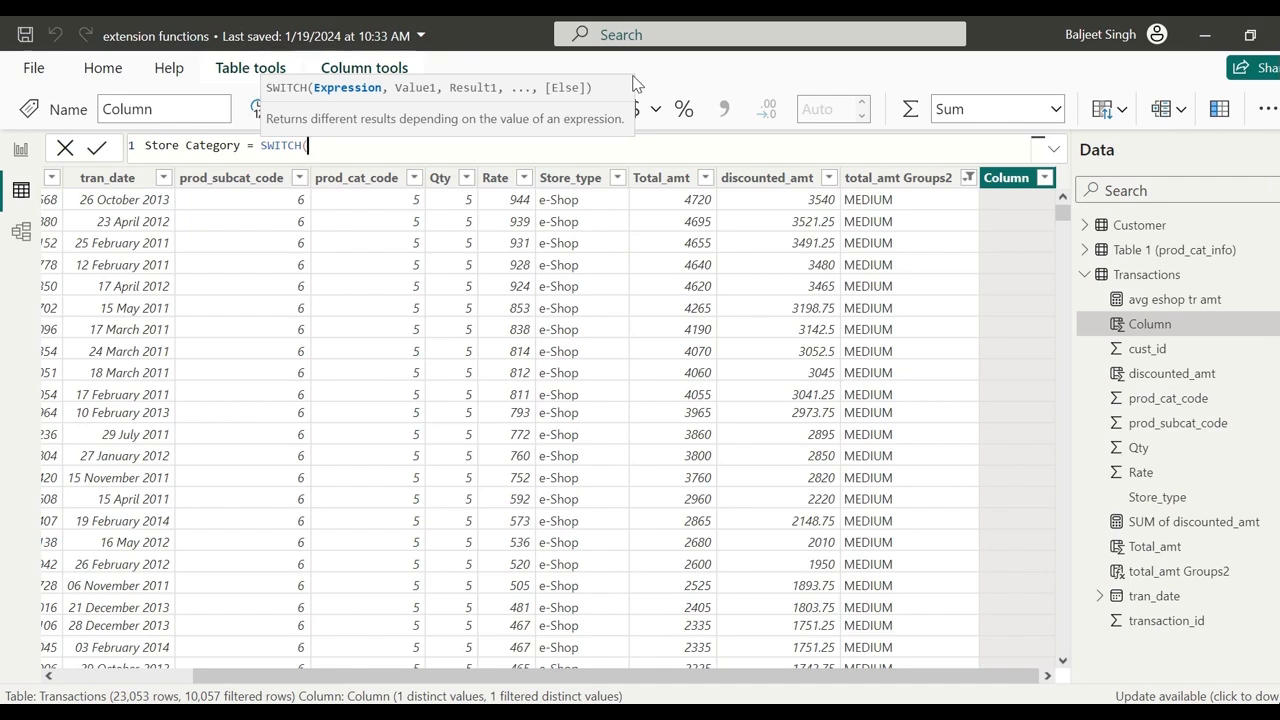
pyautogui.write('T')
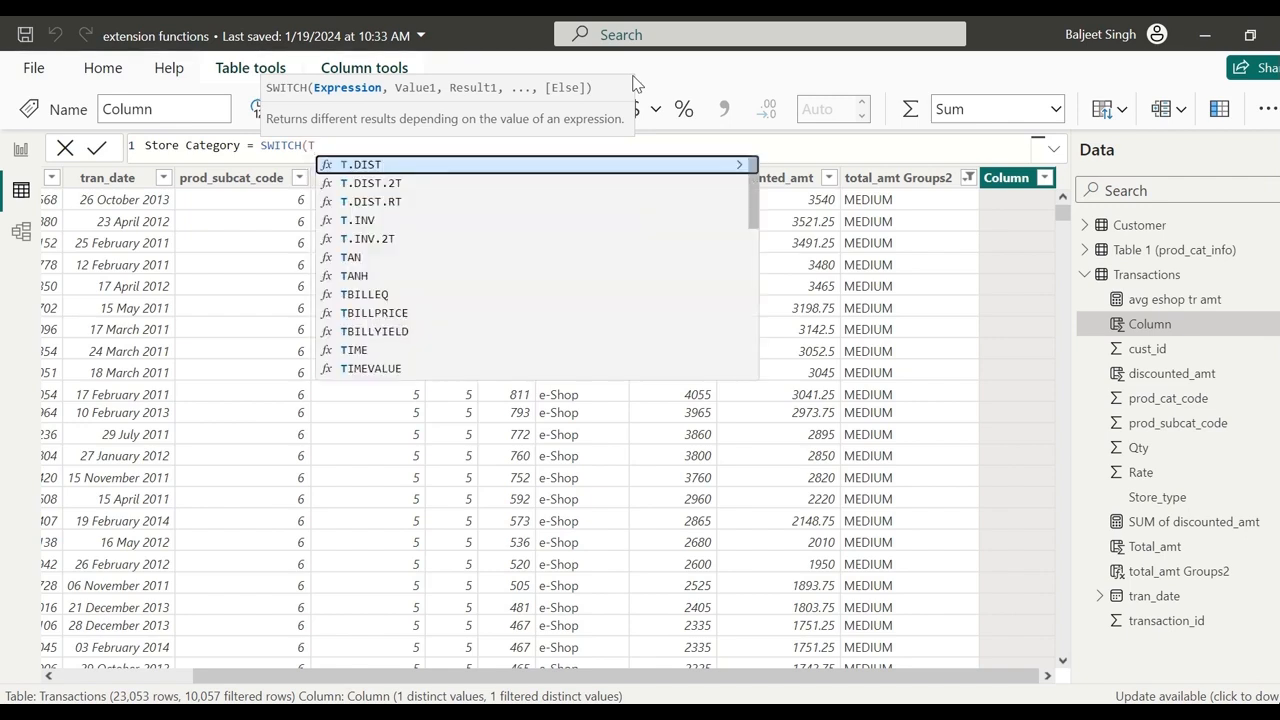
pyautogui.write('ran')
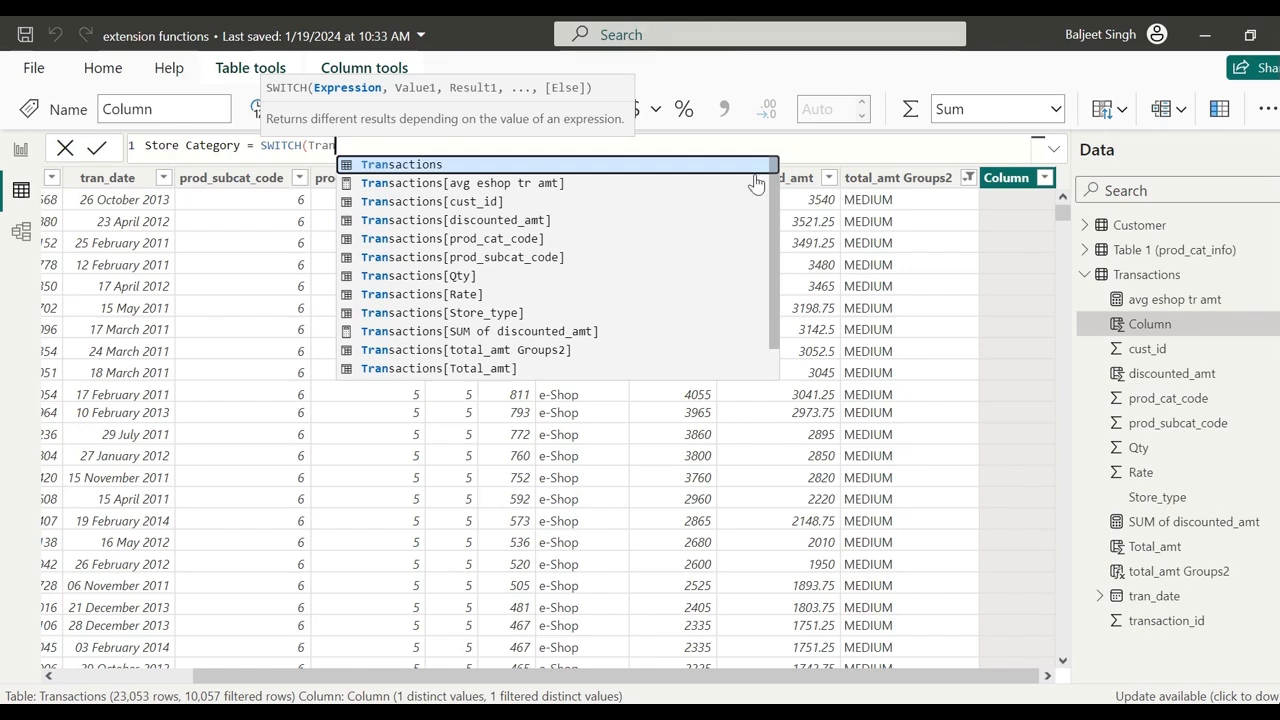
pyautogui.click(528, 314)
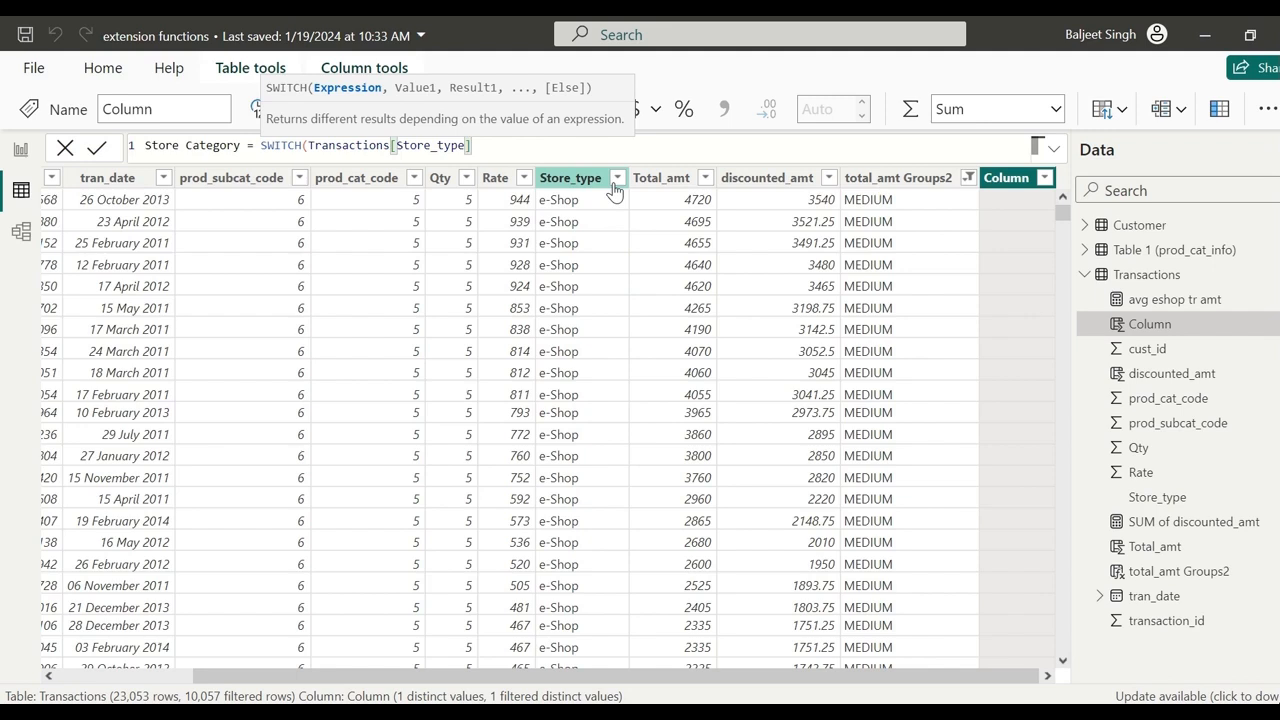
pyautogui.click(482, 150)
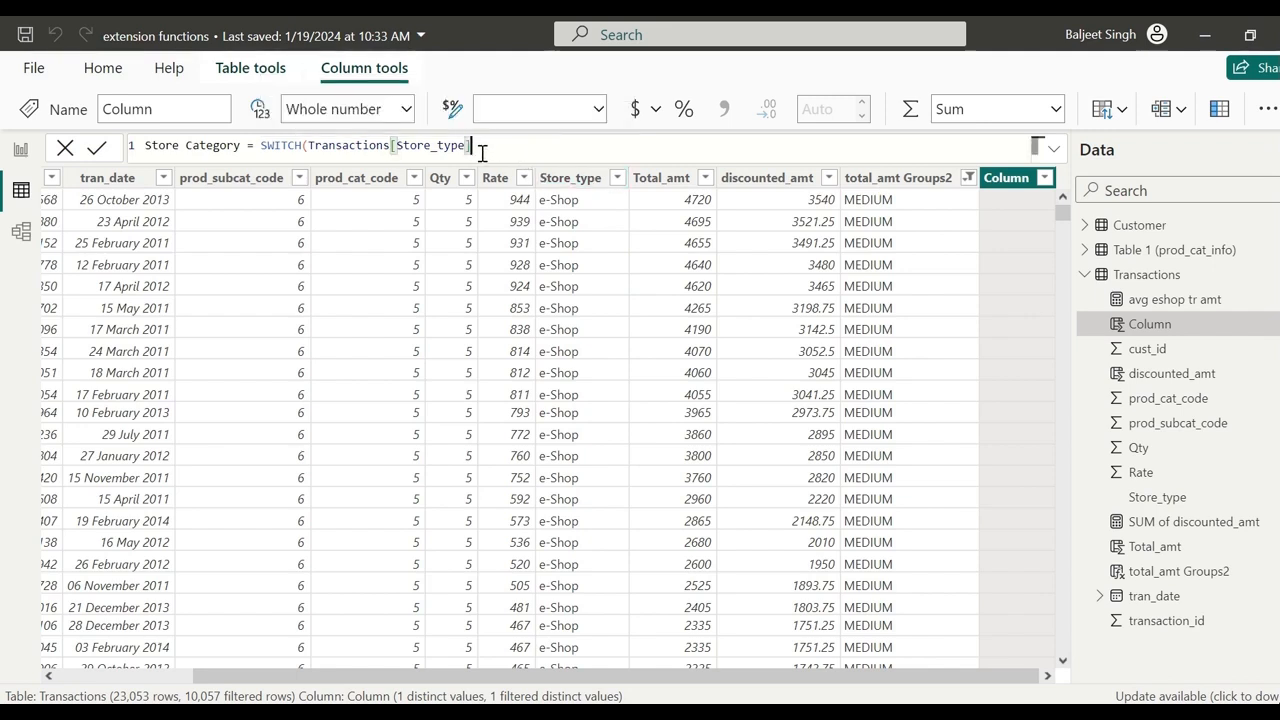
pyautogui.write(',')
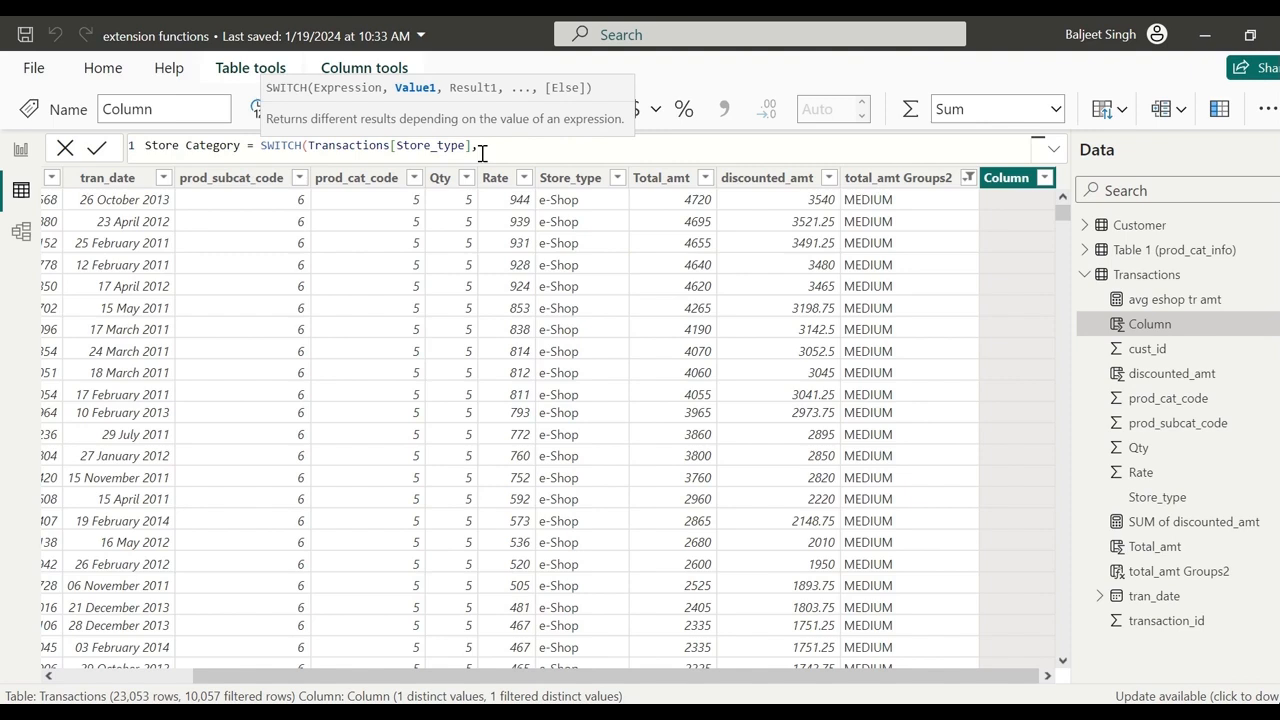
# - Add "e-shop" as the first SWITCH value with "online" as its result
pyautogui.write('""')
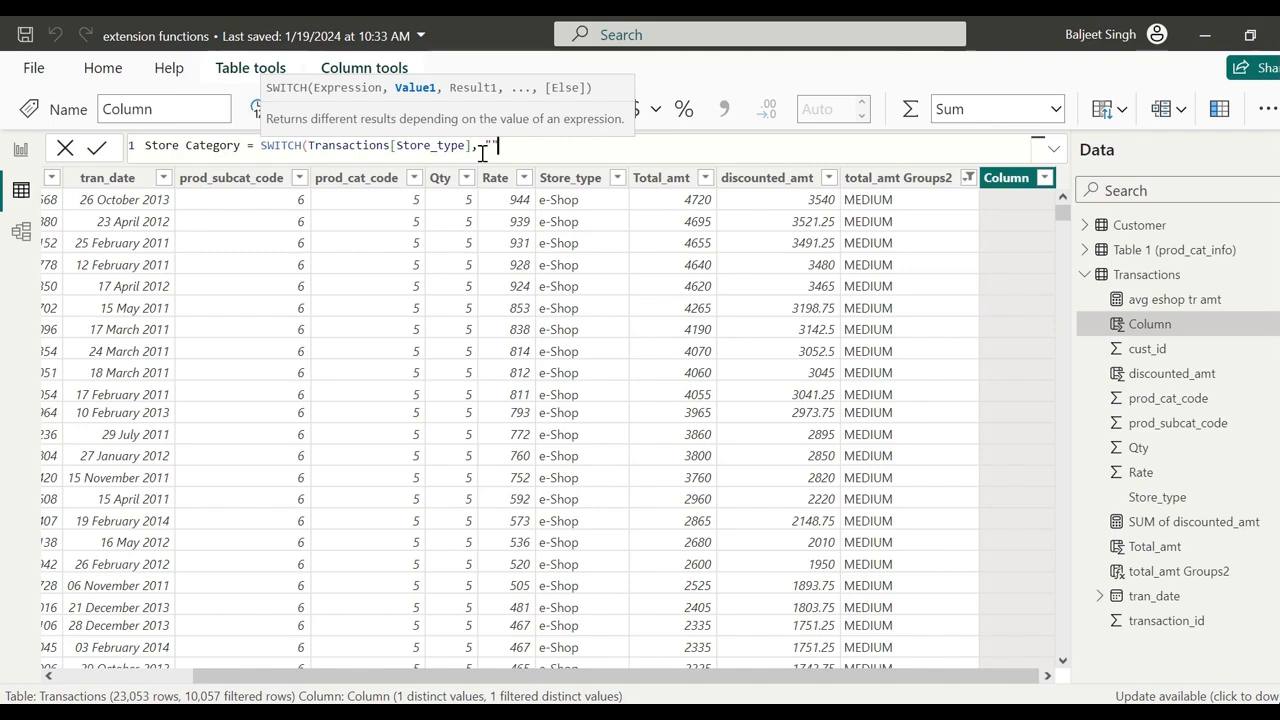
pyautogui.write('e-shop"')
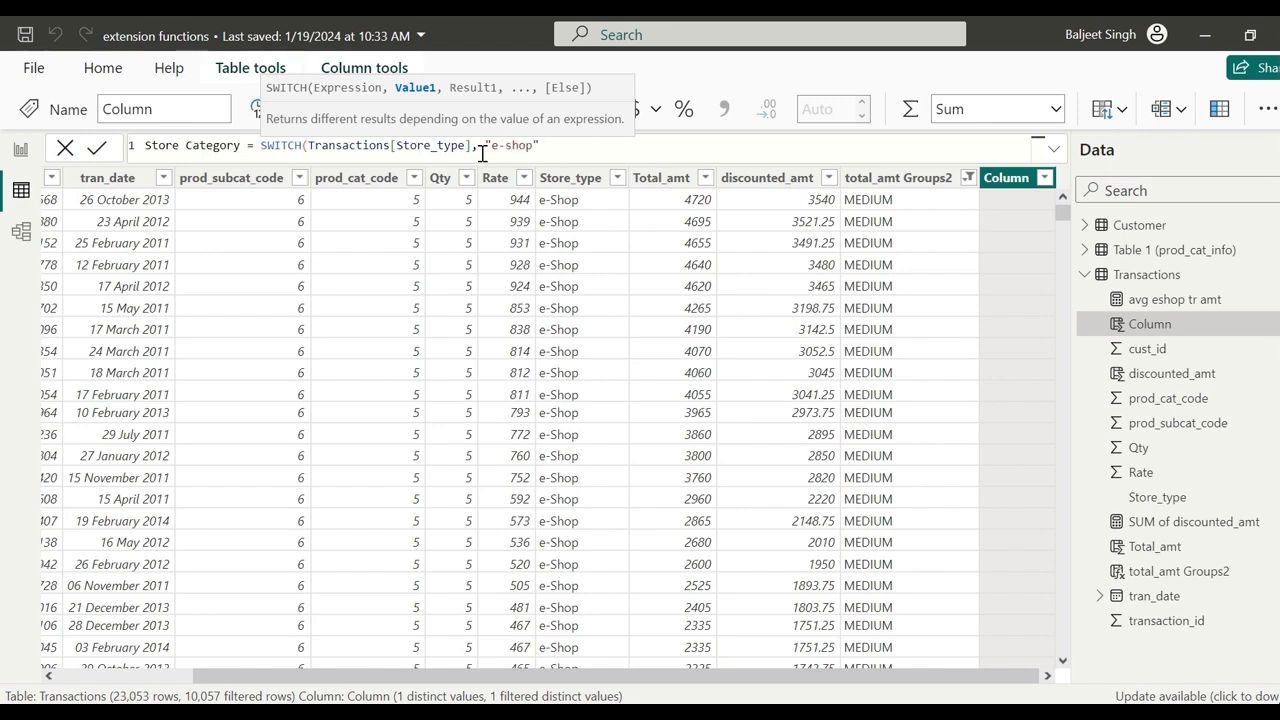
pyautogui.write(',')
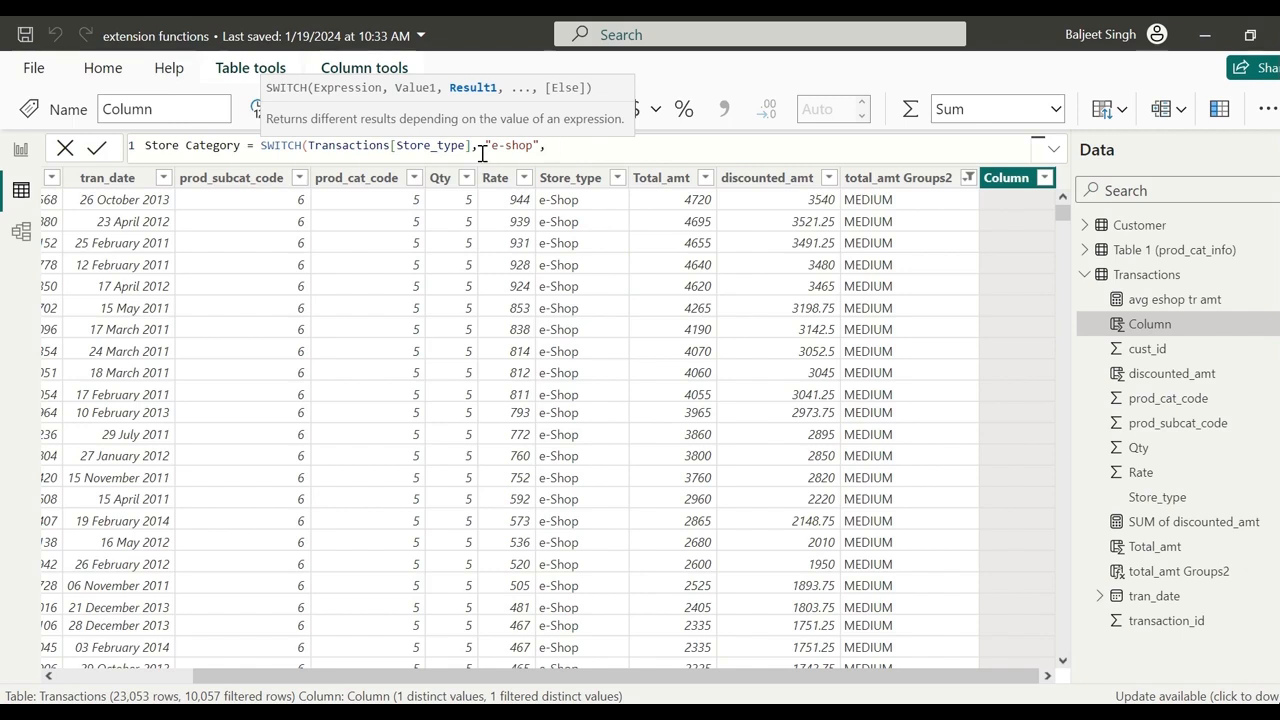
pyautogui.write(' "onlin')
pyautogui.write('e"')
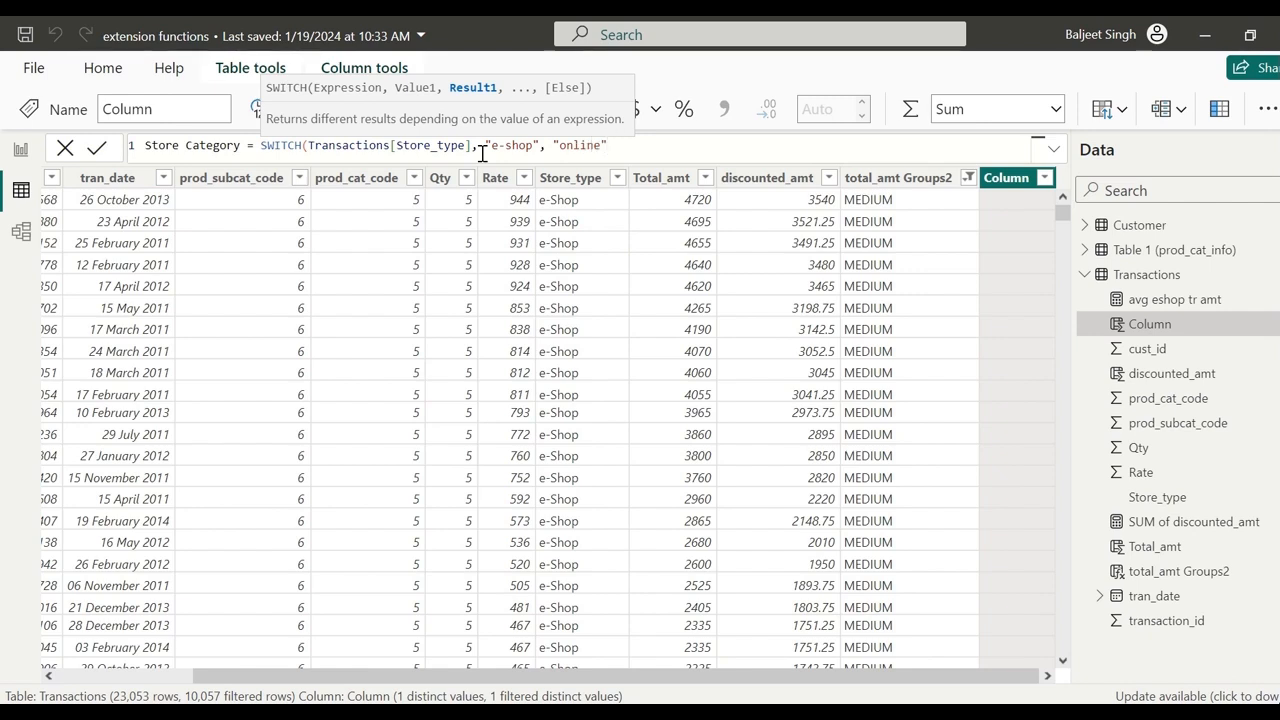
pyautogui.write(',')
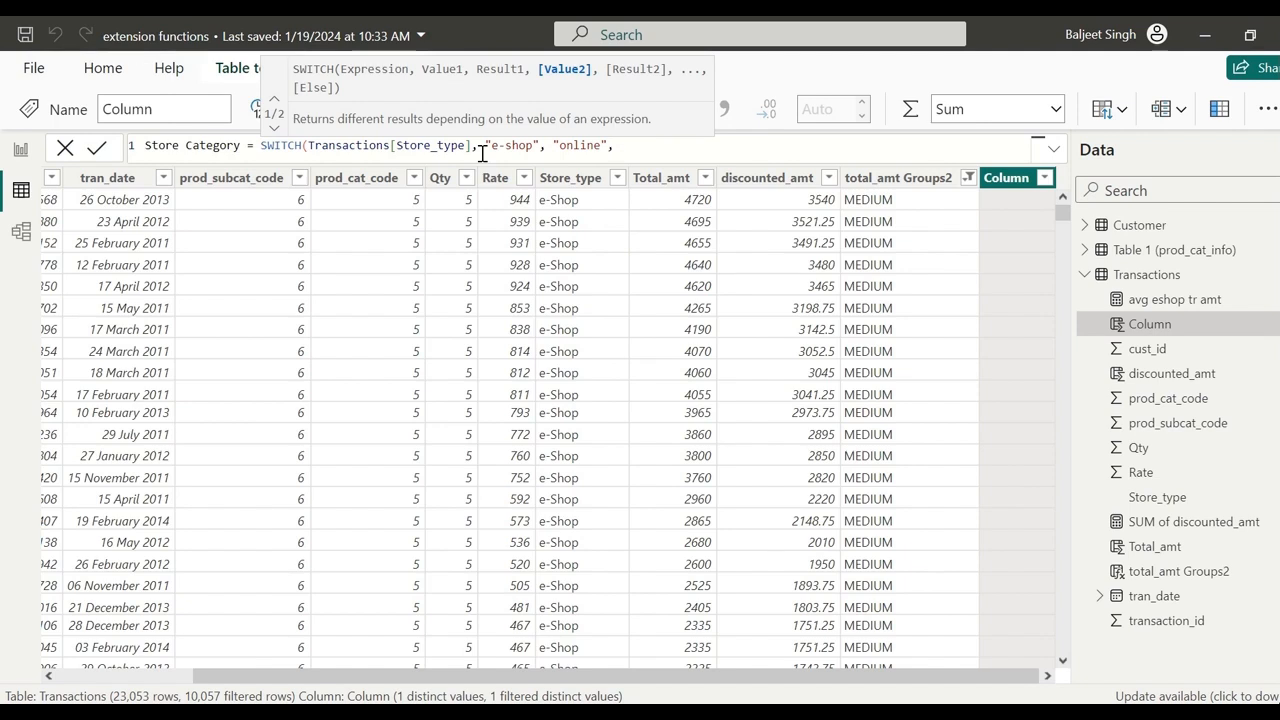
# - Map "Teleshop" to "Phone", give "offline" as the SWITCH's else result, and close and commit the Store Category formula
pyautogui.write('"Teleshop", "')
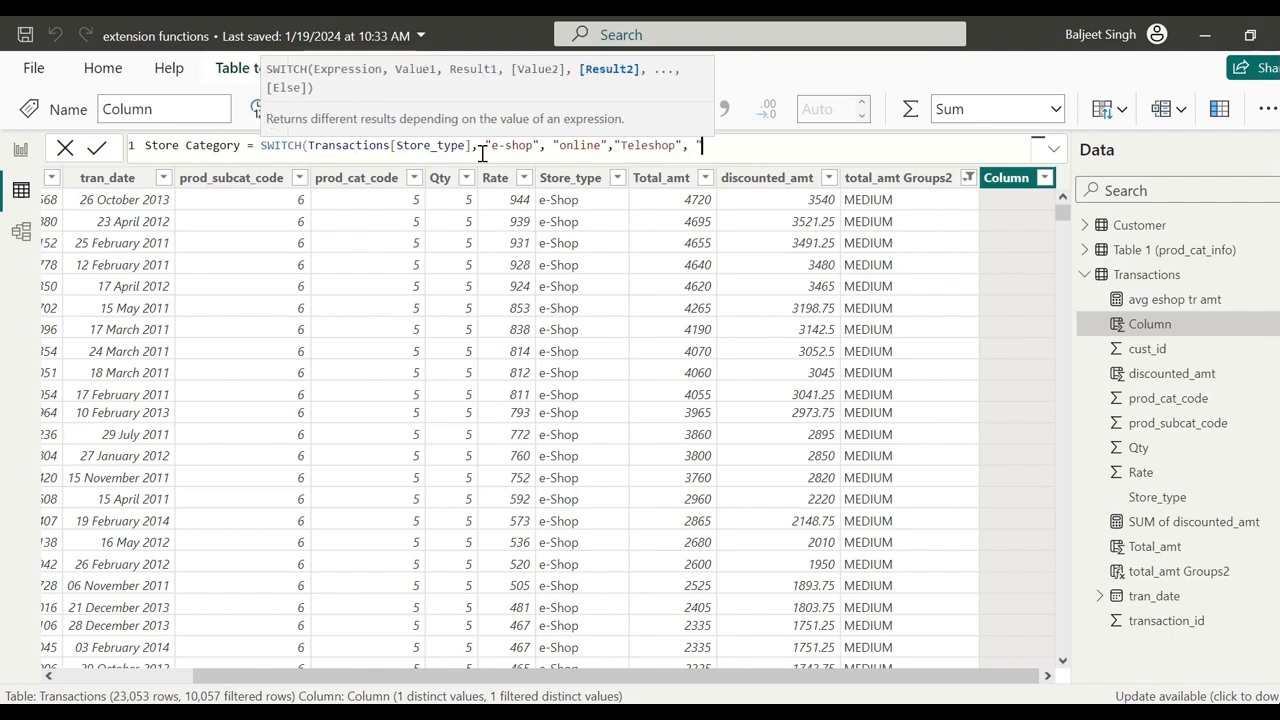
pyautogui.write('Phone", ""')
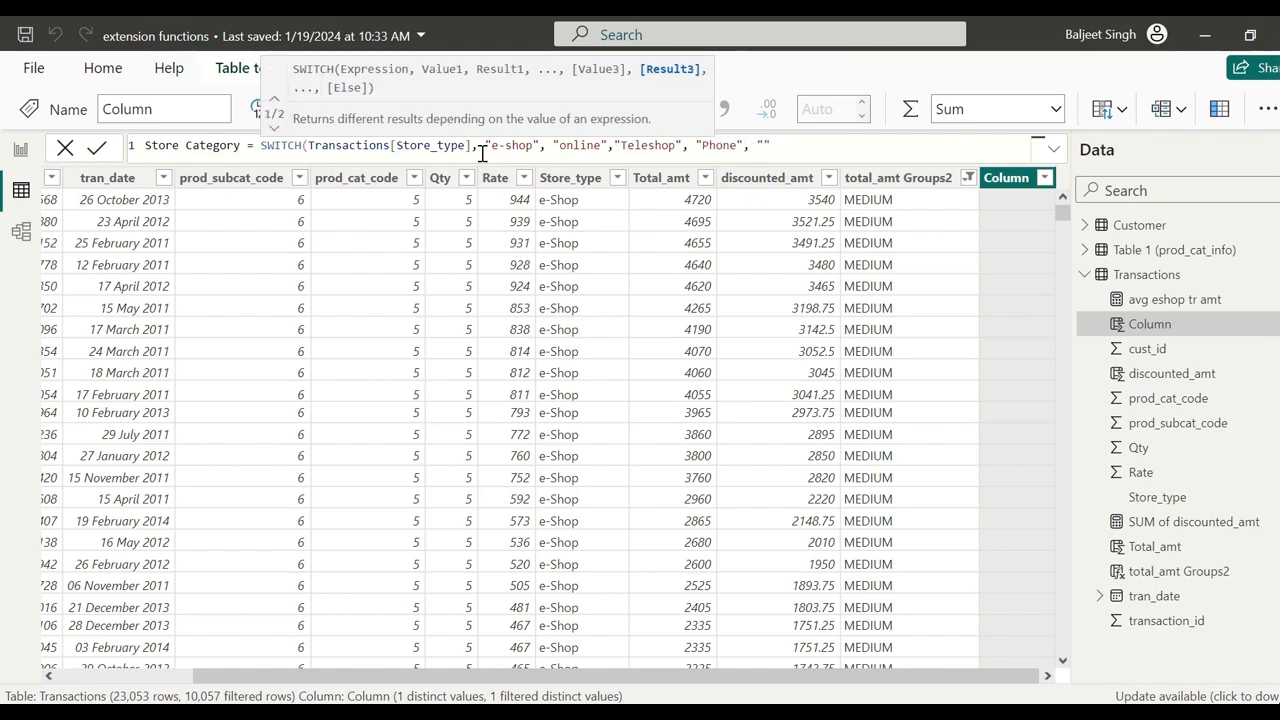
pyautogui.press('Left')
pyautogui.write('offline')
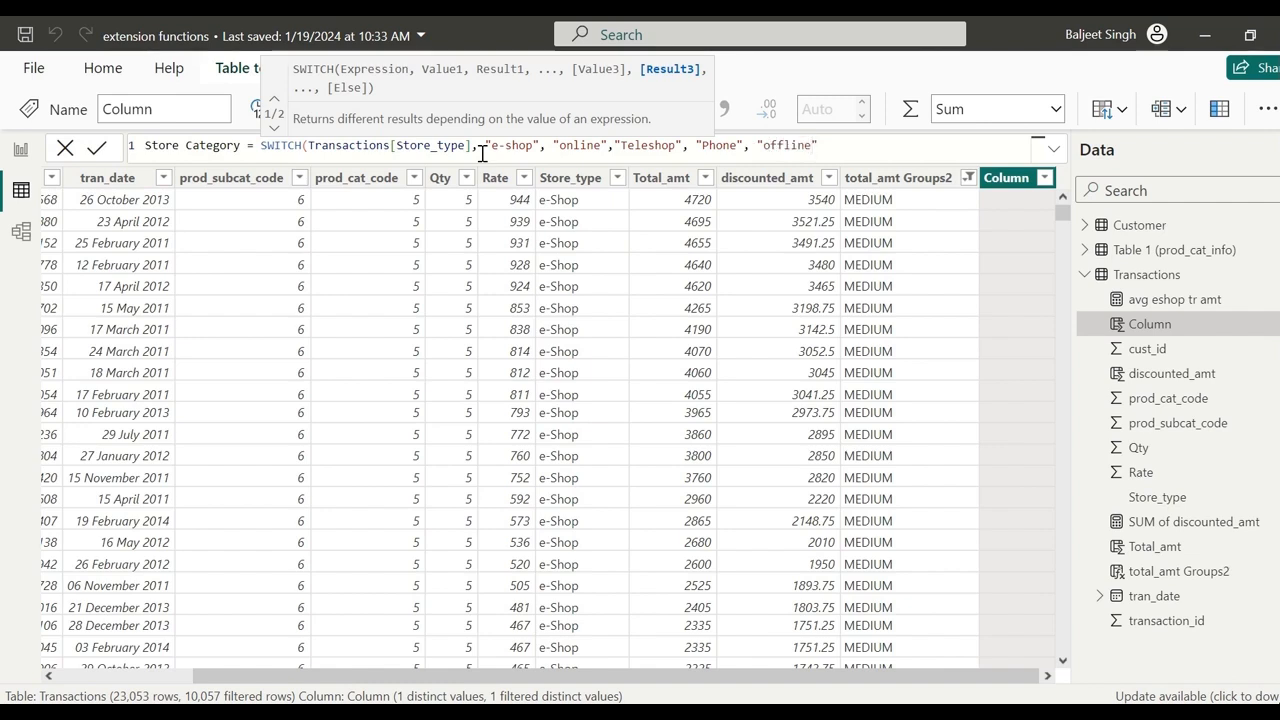
pyautogui.press('Right')
pyautogui.write(')')
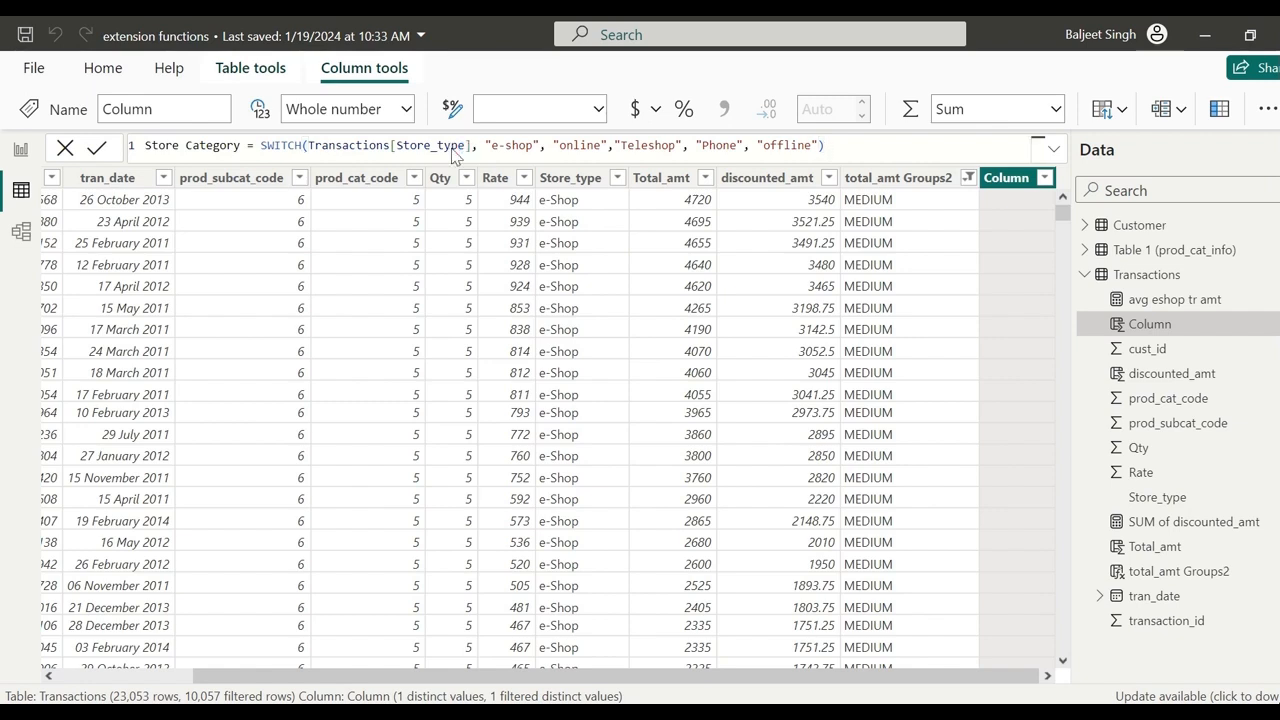
pyautogui.press('Return')
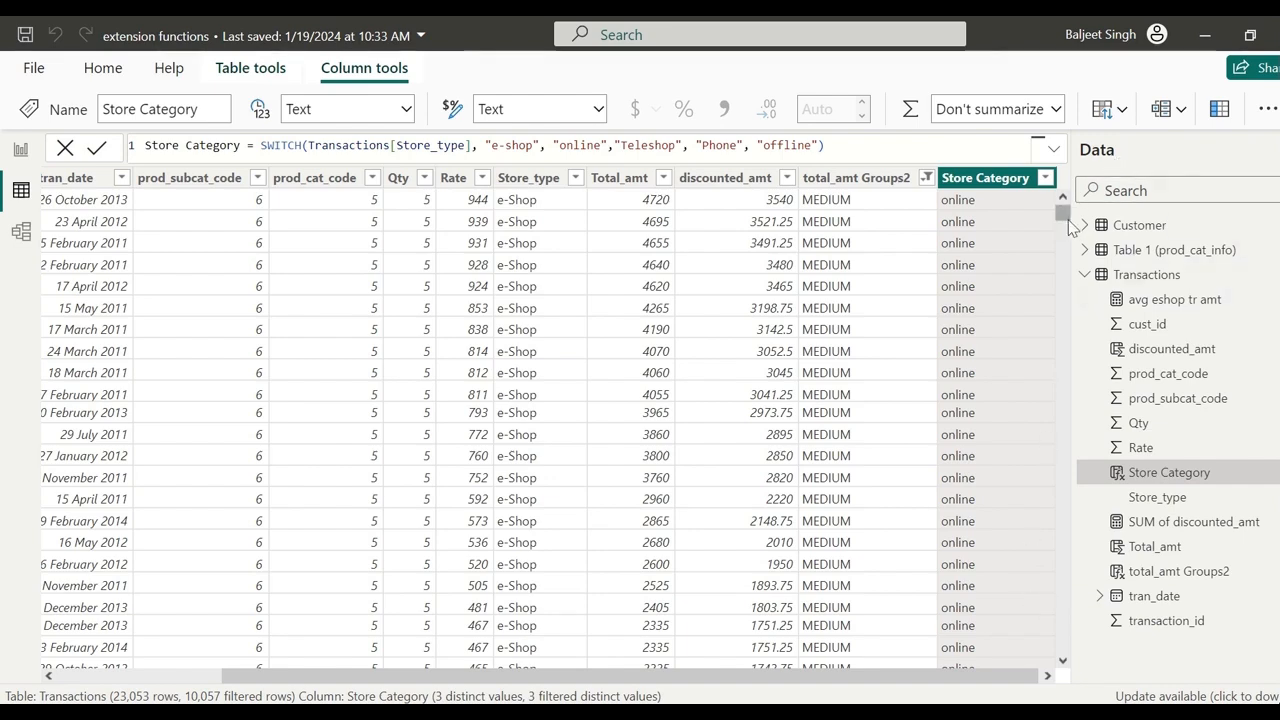
# - Compare the Store Category values with Store_type down the table and open the Store Category column's filter list
pyautogui.moveTo(1063, 215); pyautogui.dragTo(1062, 468)
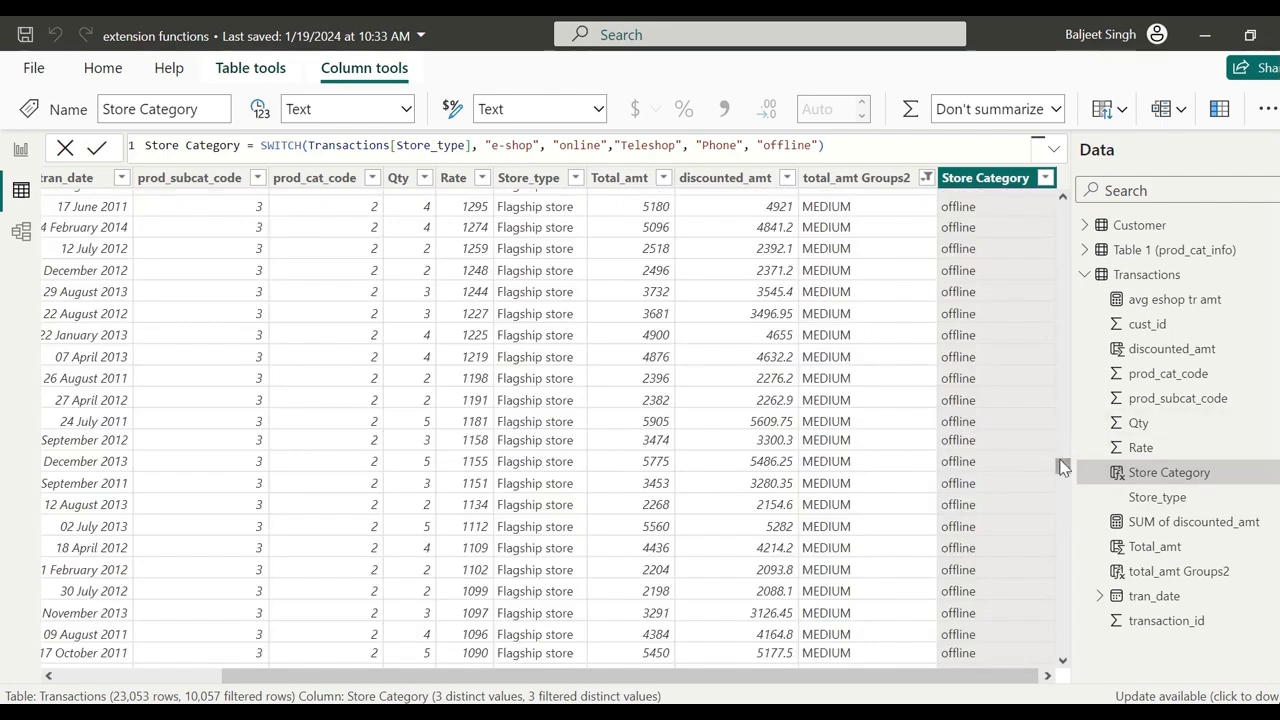
pyautogui.moveTo(1062, 467); pyautogui.dragTo(1050, 539)
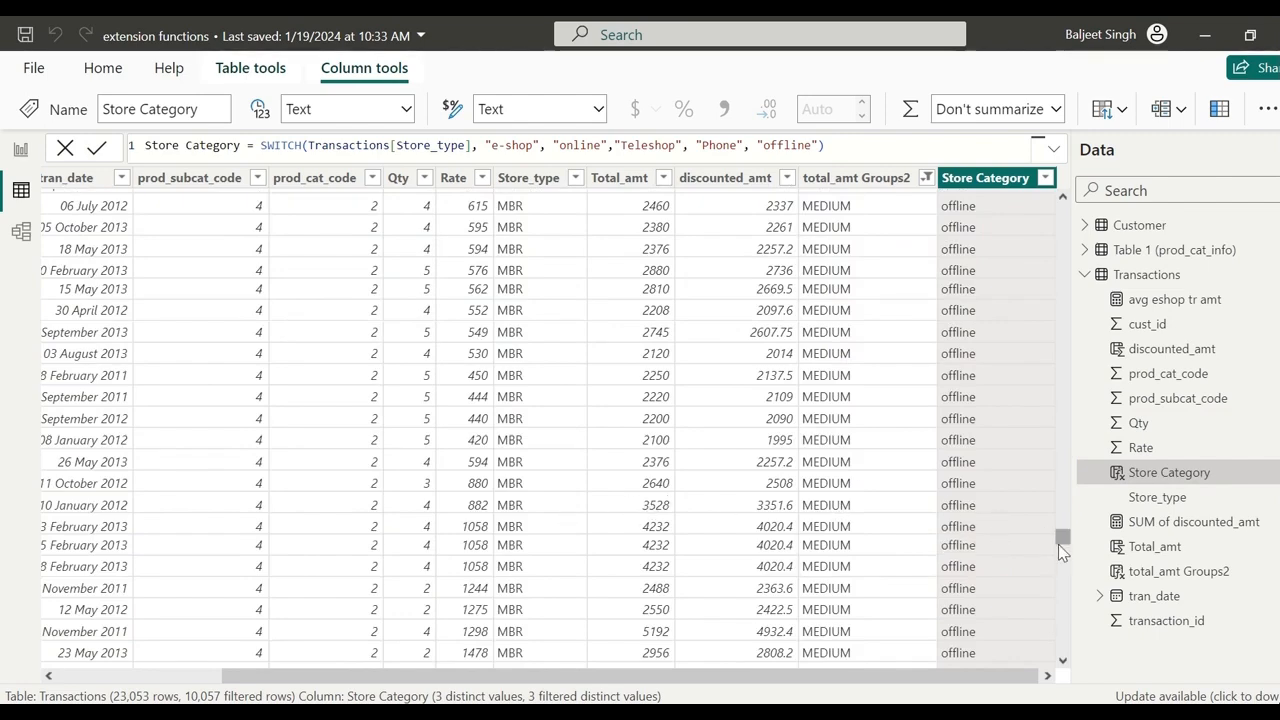
pyautogui.moveTo(1060, 544); pyautogui.dragTo(1058, 622)
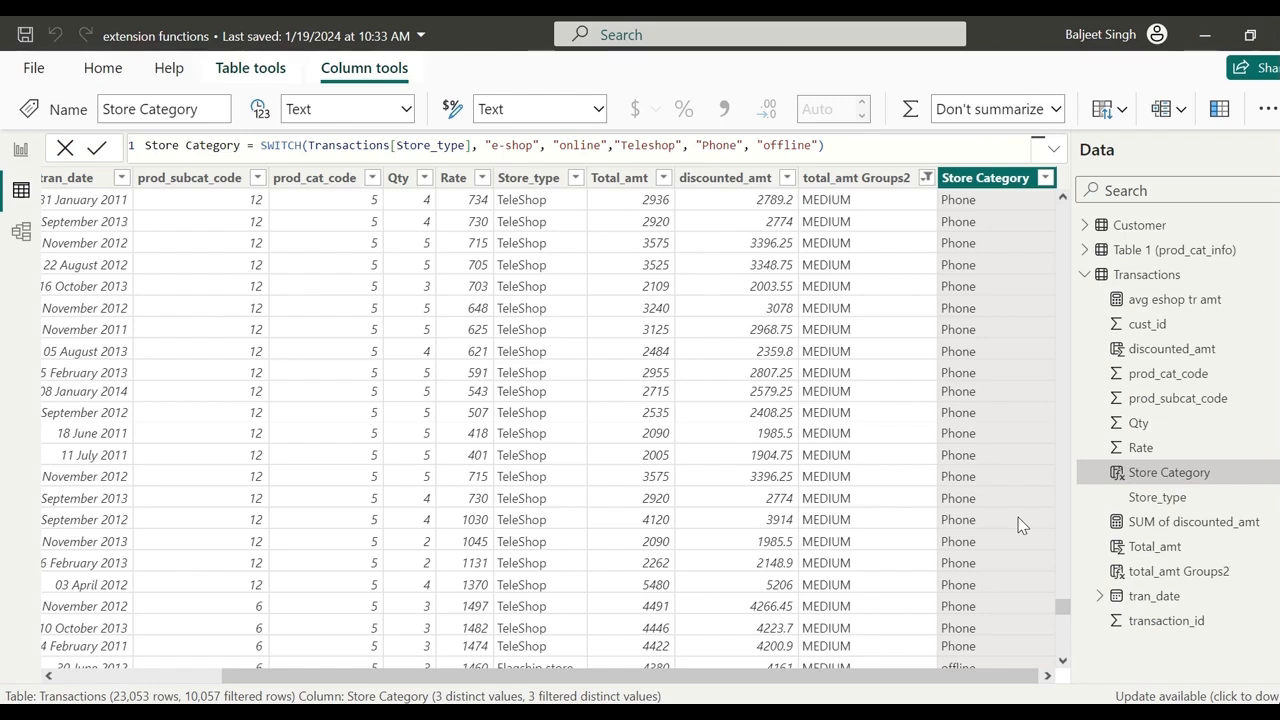
pyautogui.click(1046, 178)
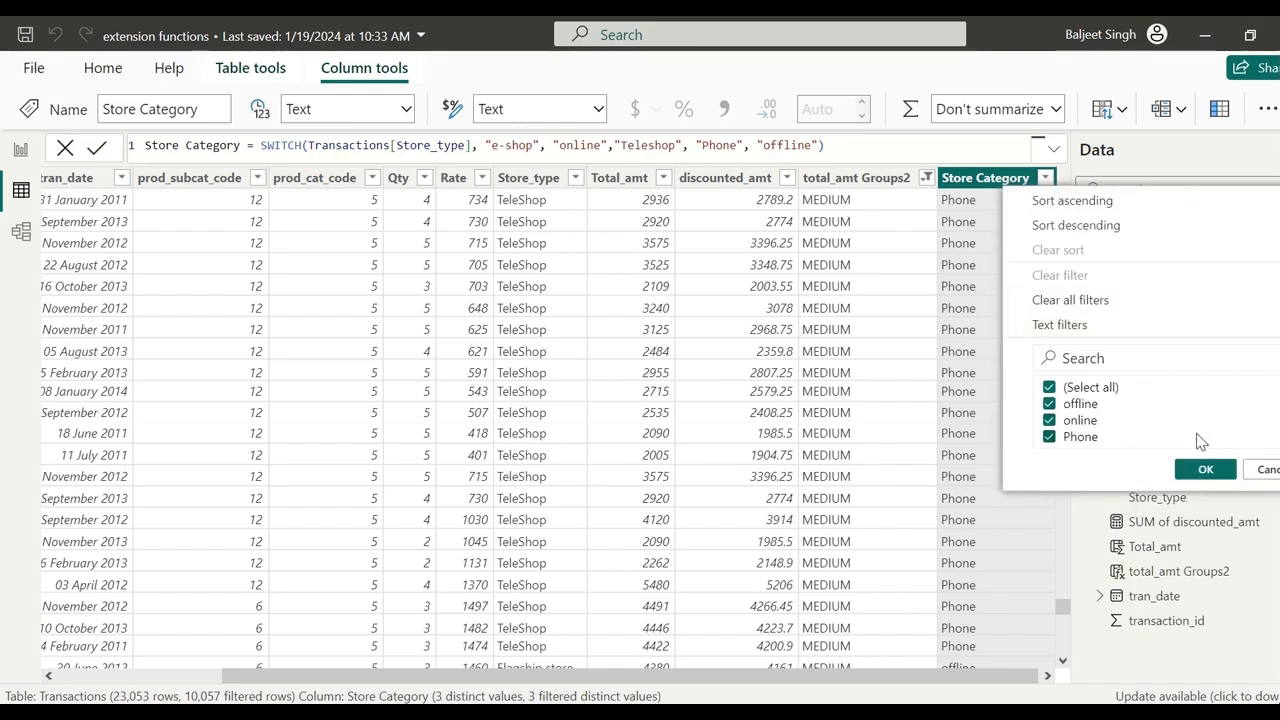
# - Filter the Store Category column to show only the offline rows and check them against Store_type
pyautogui.click(1049, 388)
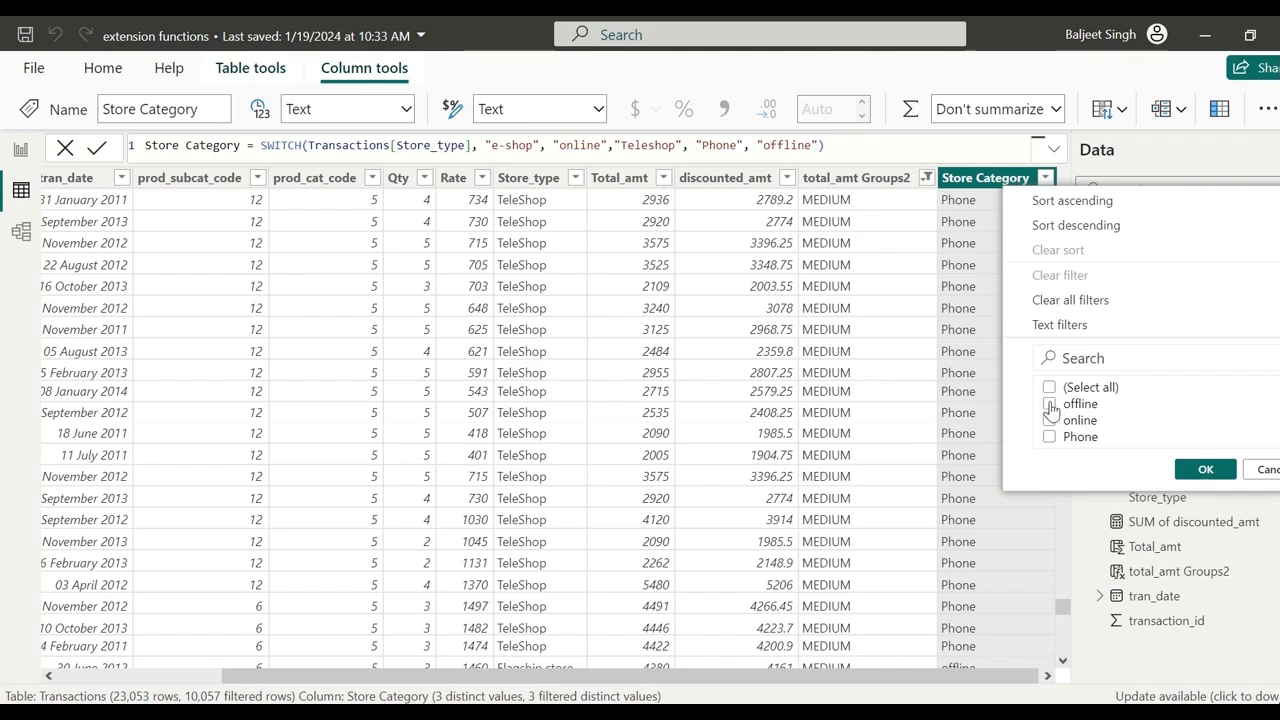
pyautogui.click(1049, 404)
pyautogui.click(1206, 470)
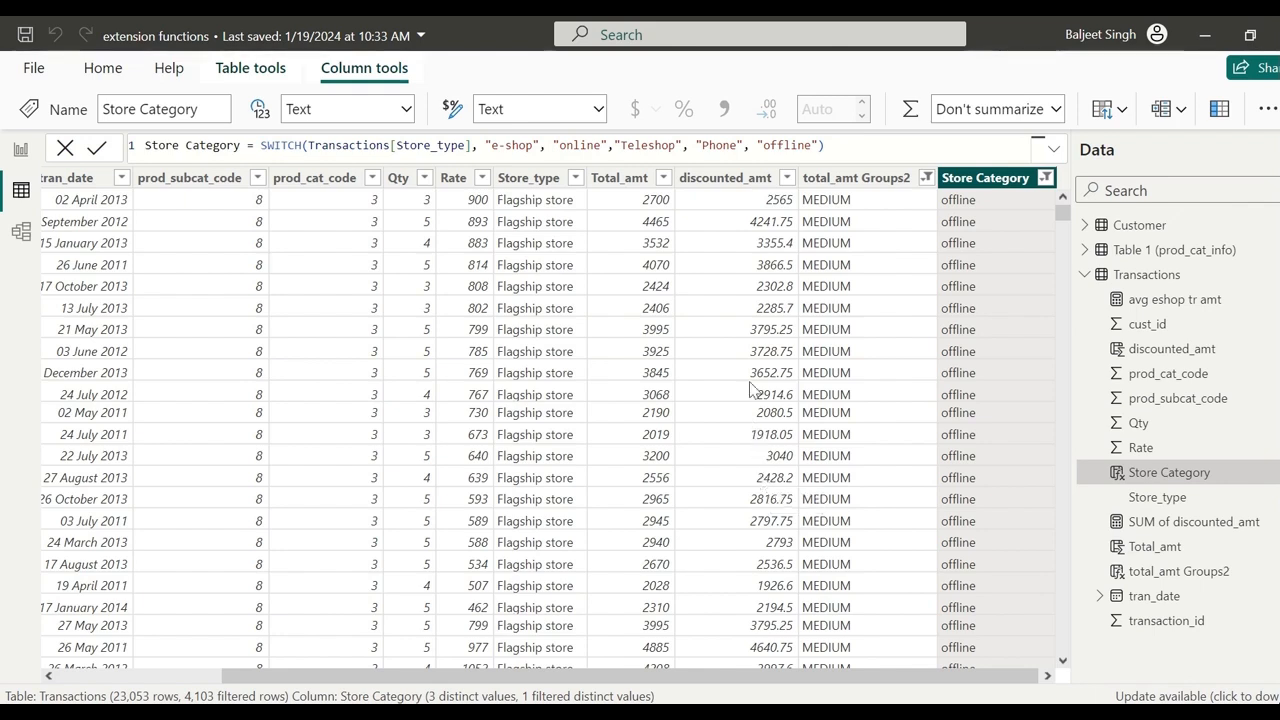
# - Switch the Store Category filter to show only the online rows and check their store types
pyautogui.click(1045, 178)
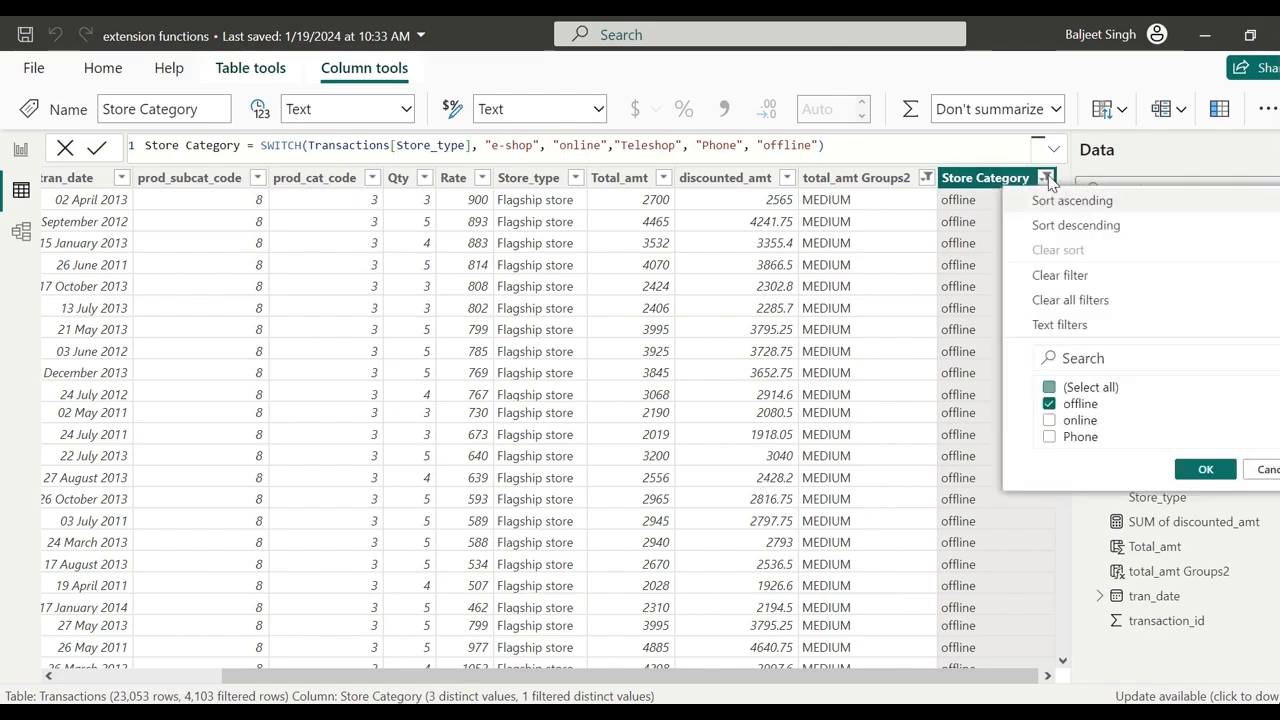
pyautogui.click(1050, 421)
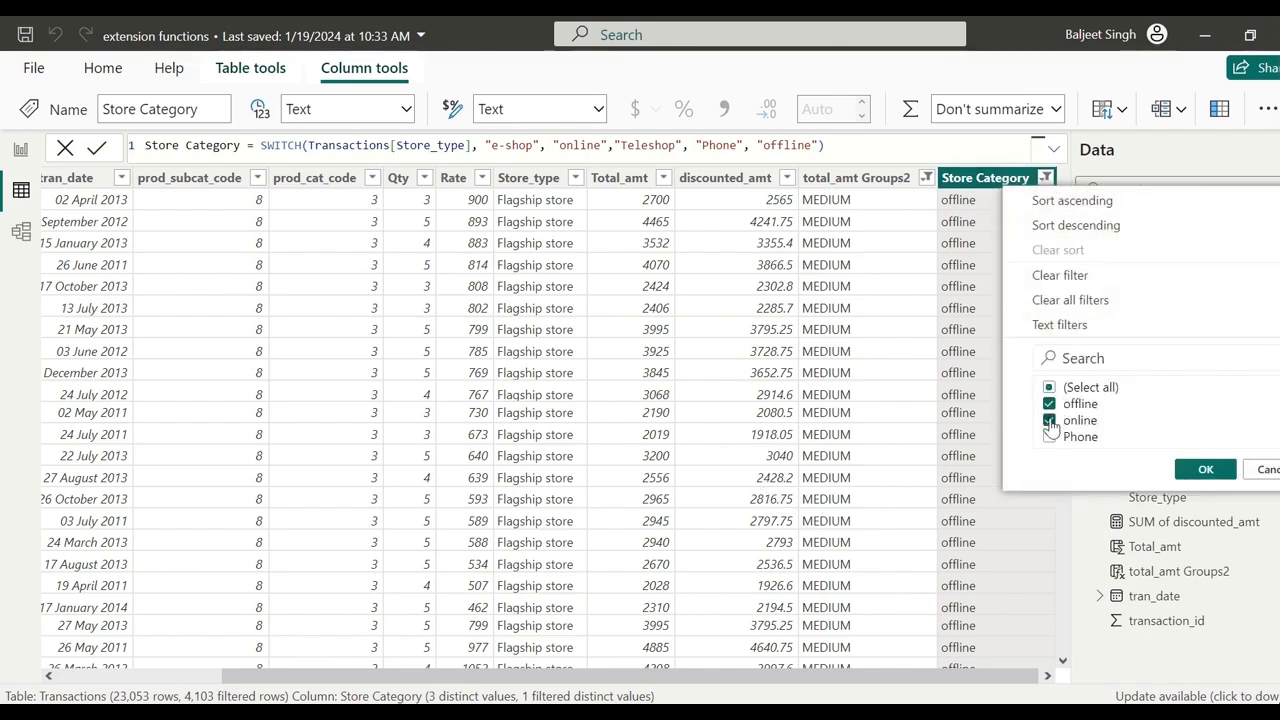
pyautogui.click(1049, 404)
pyautogui.click(1201, 470)
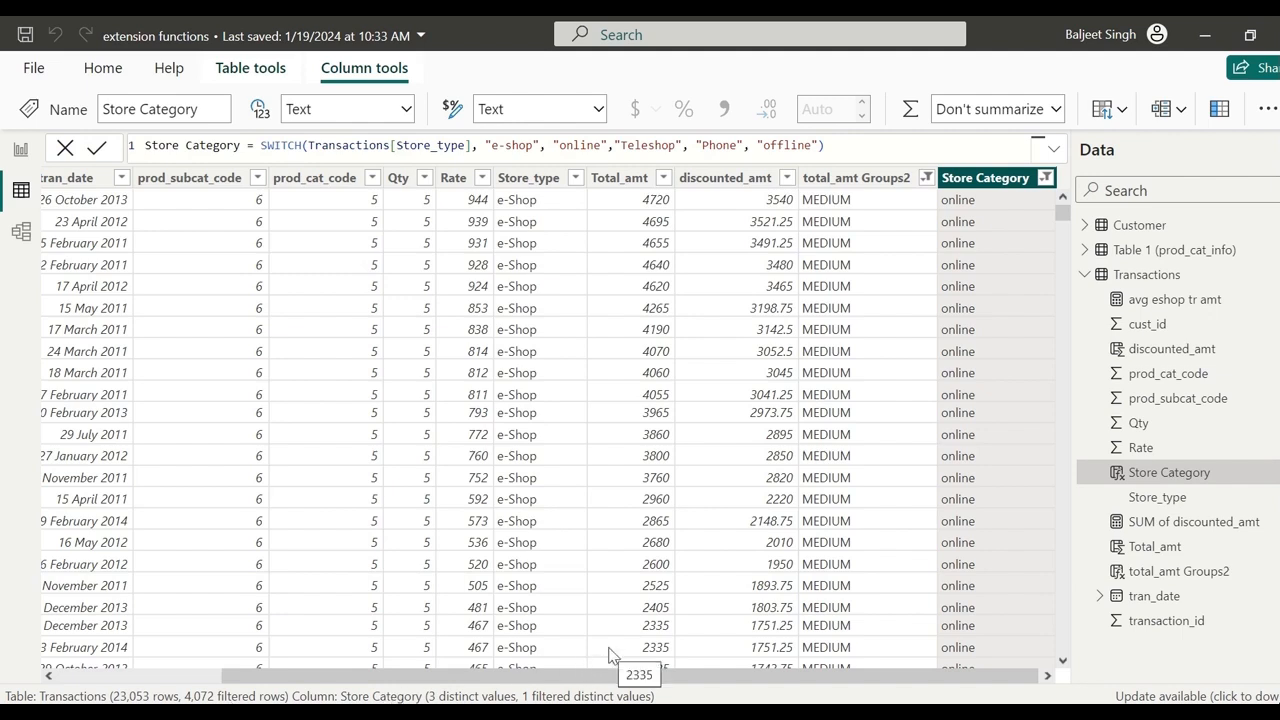
# - Change the Store Category filter to show only the Phone rows and check their store types
pyautogui.click(1045, 178)
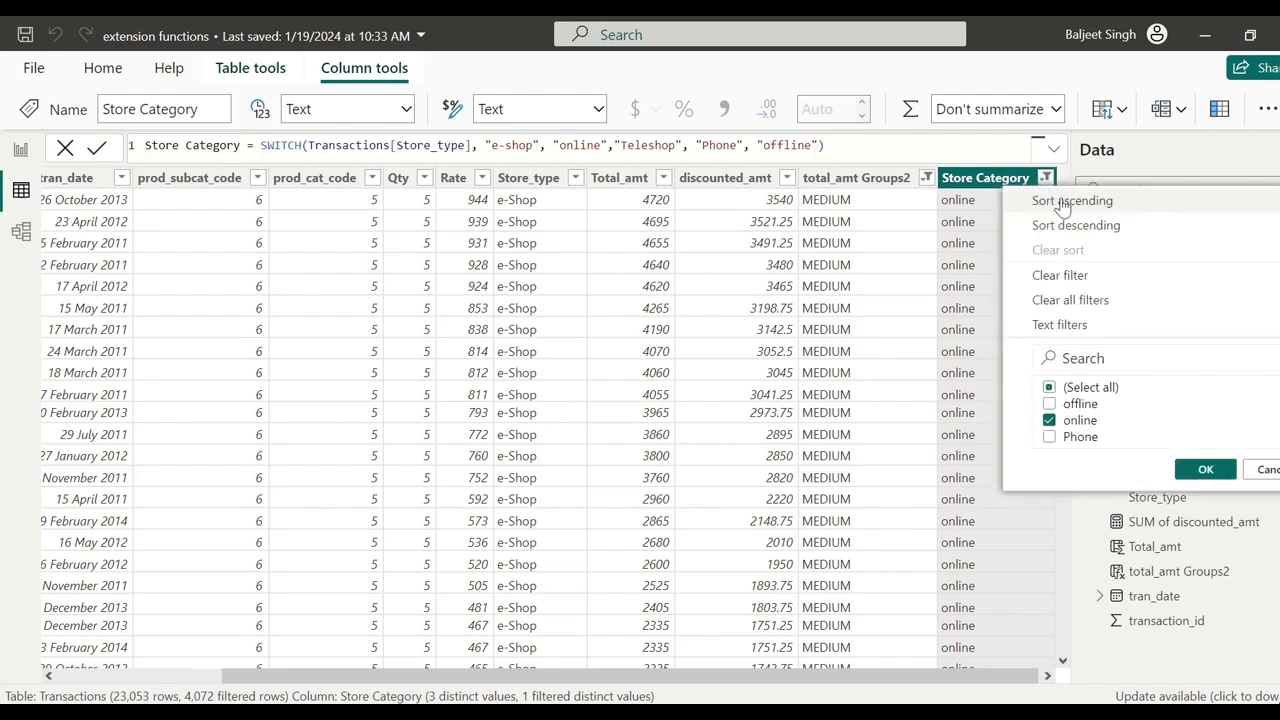
pyautogui.click(1071, 440)
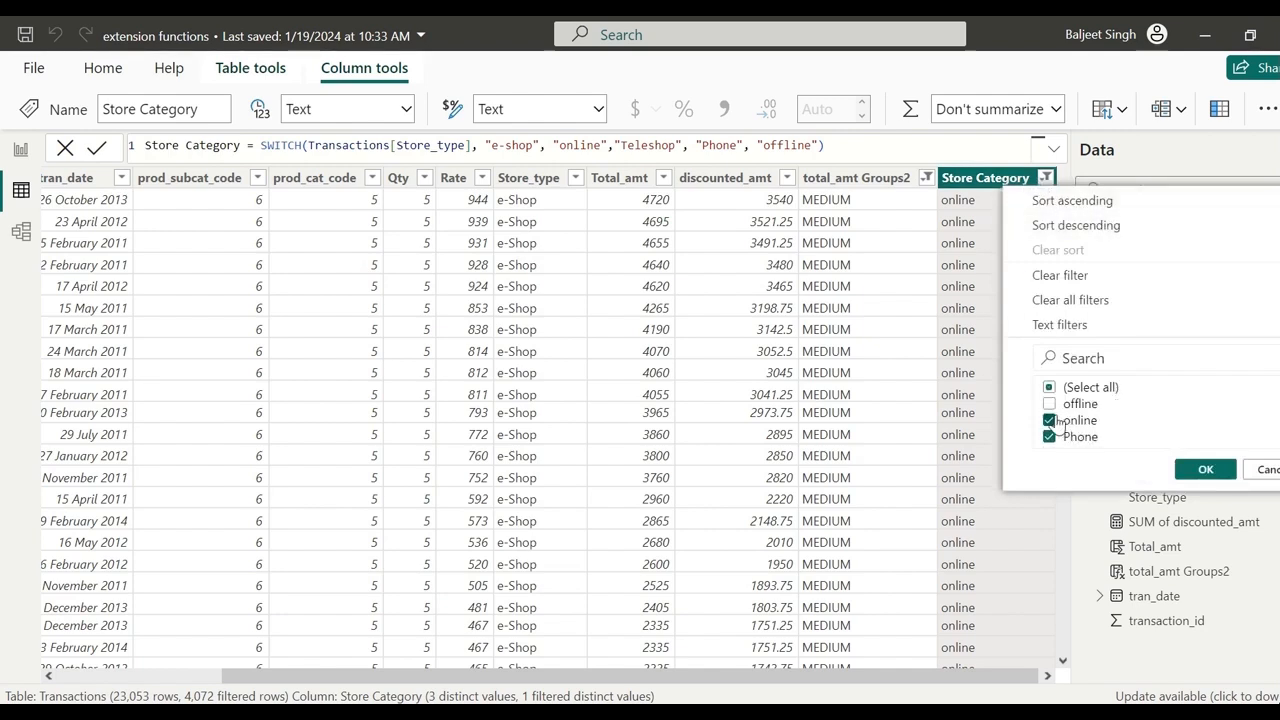
pyautogui.click(1052, 421)
pyautogui.click(1203, 469)
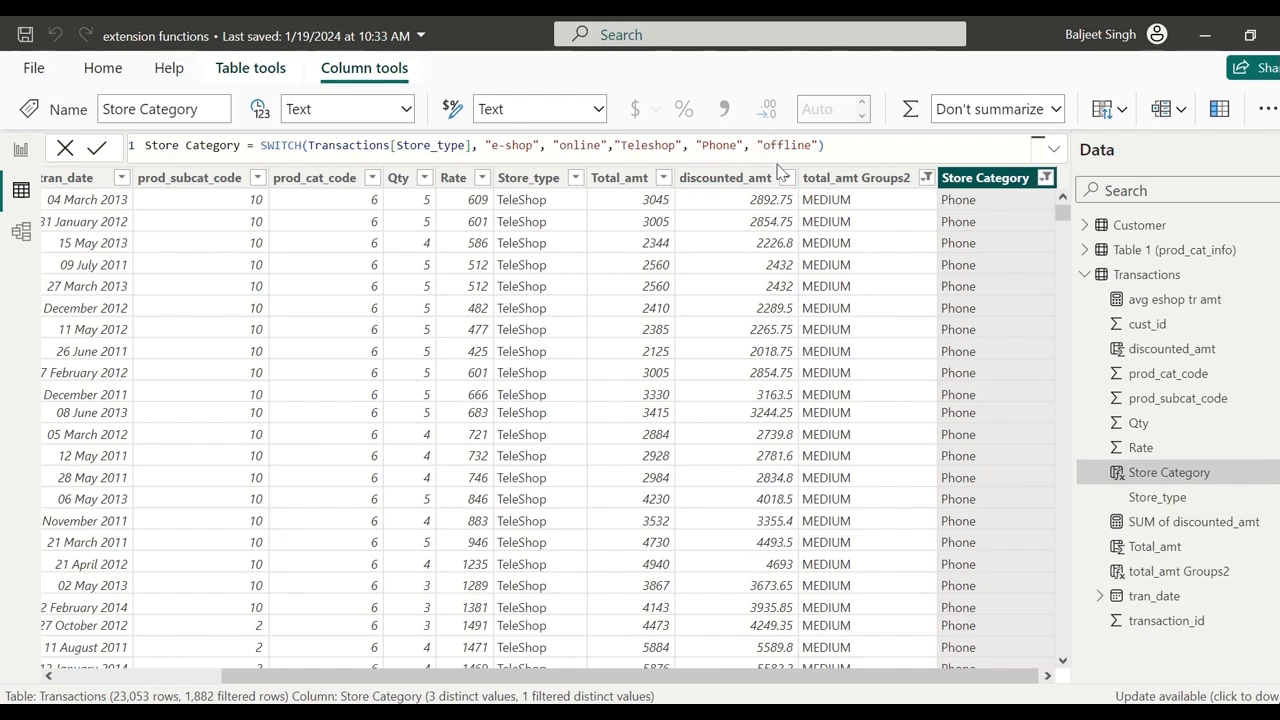
# - Reset the Store Category filter so that all of its values are selected again
pyautogui.click(1046, 178)
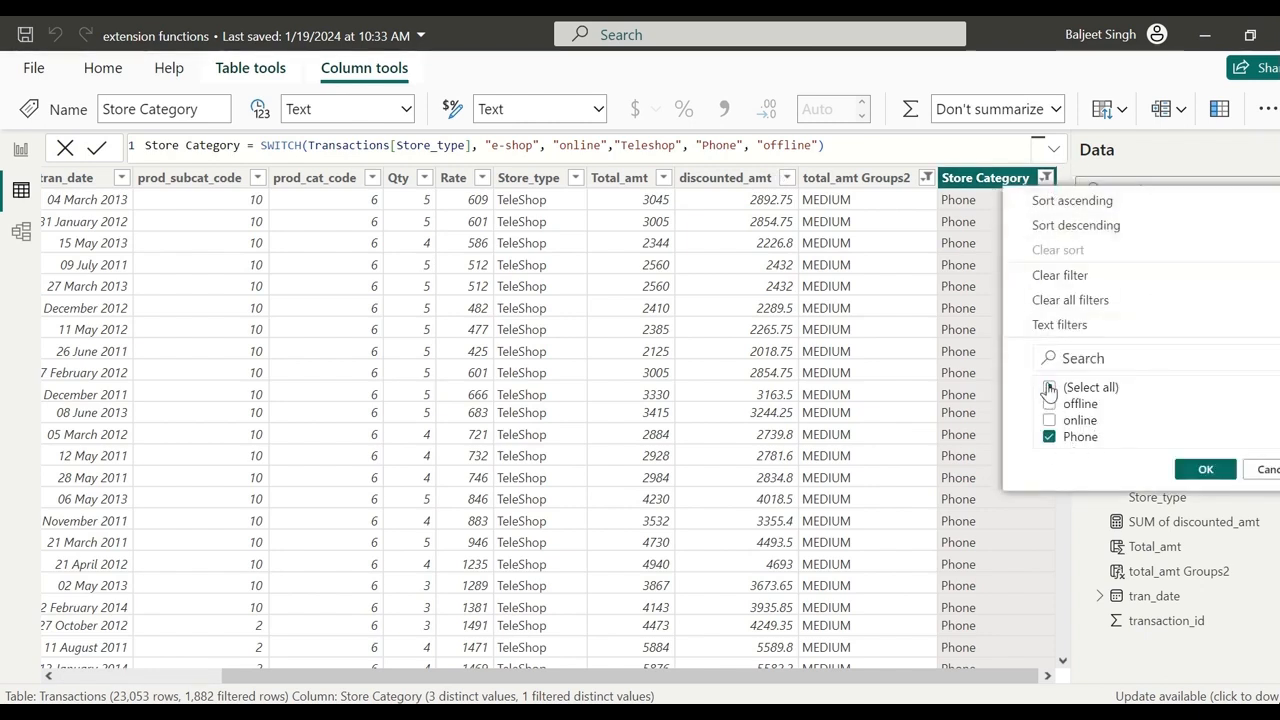
pyautogui.click(1049, 389)
pyautogui.click(1049, 389)
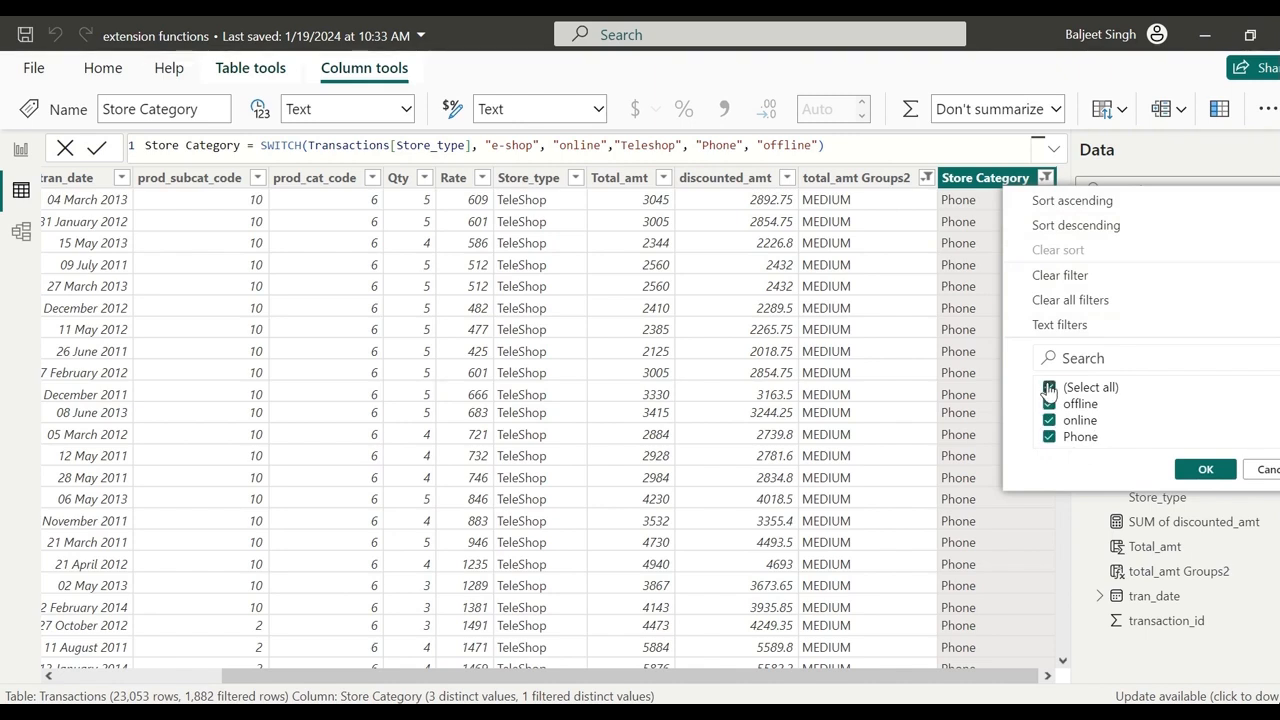
pyautogui.click(1205, 472)
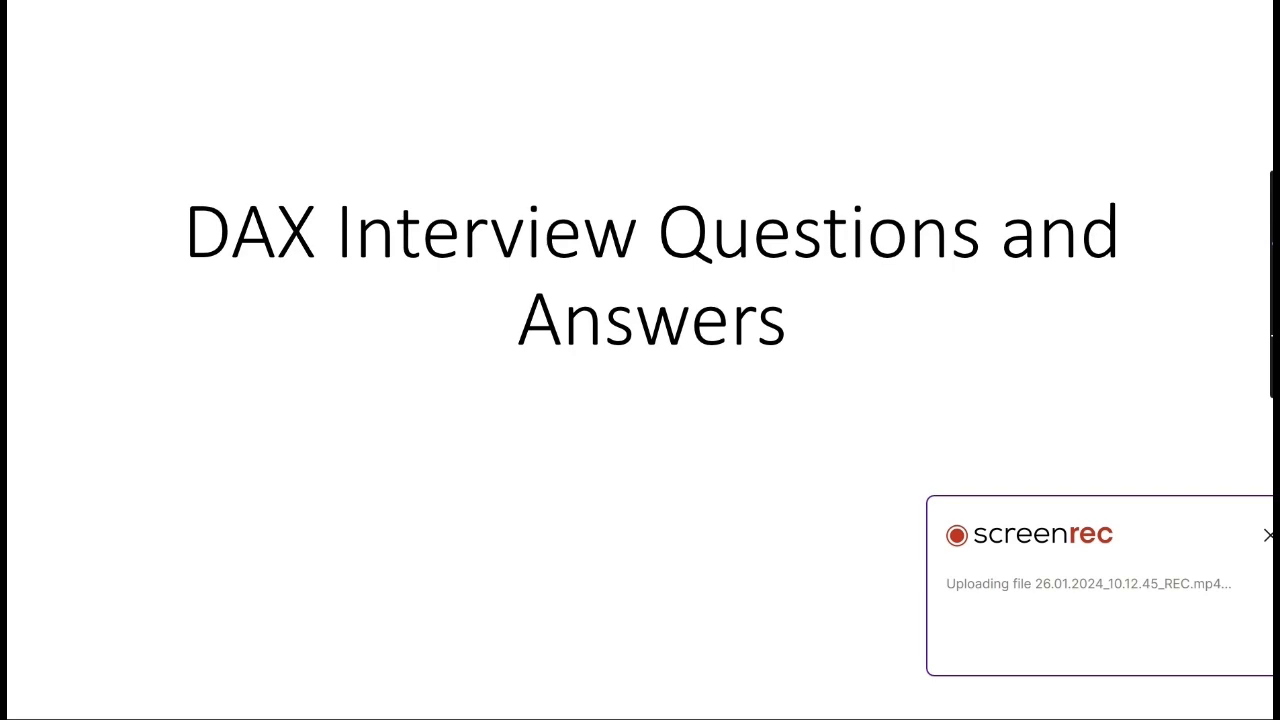
pyautogui.click(1267, 538)
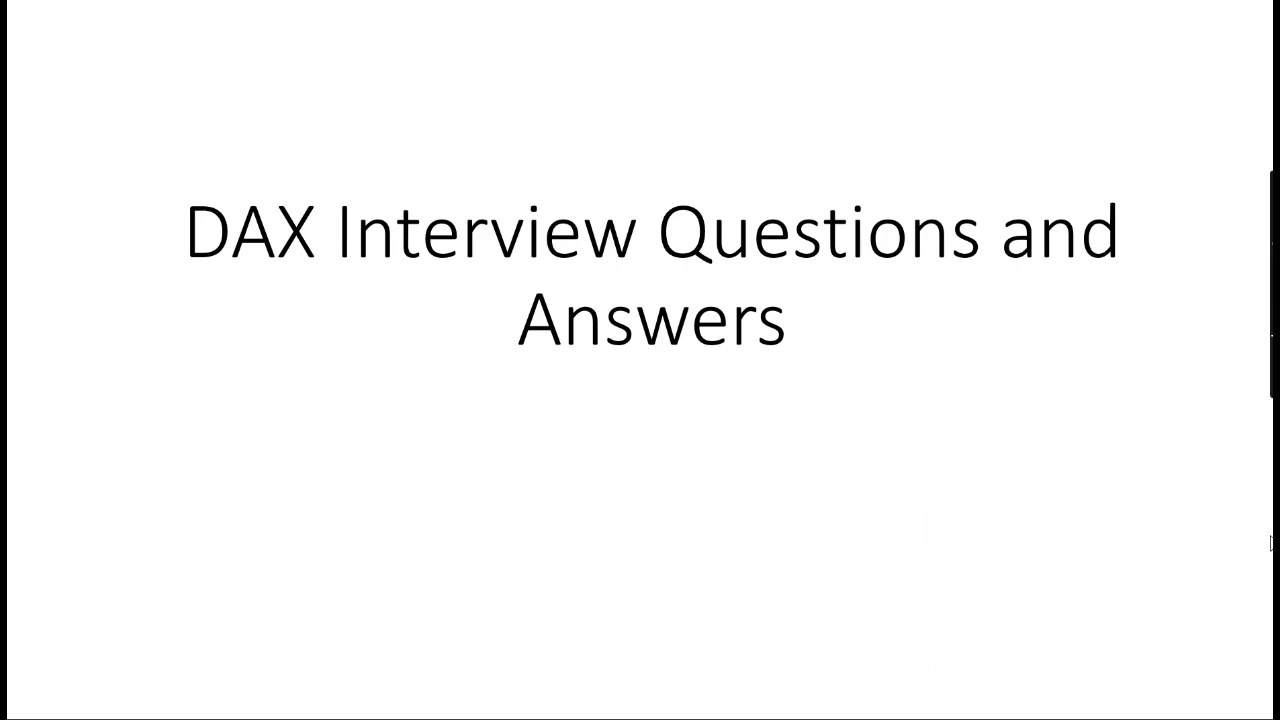